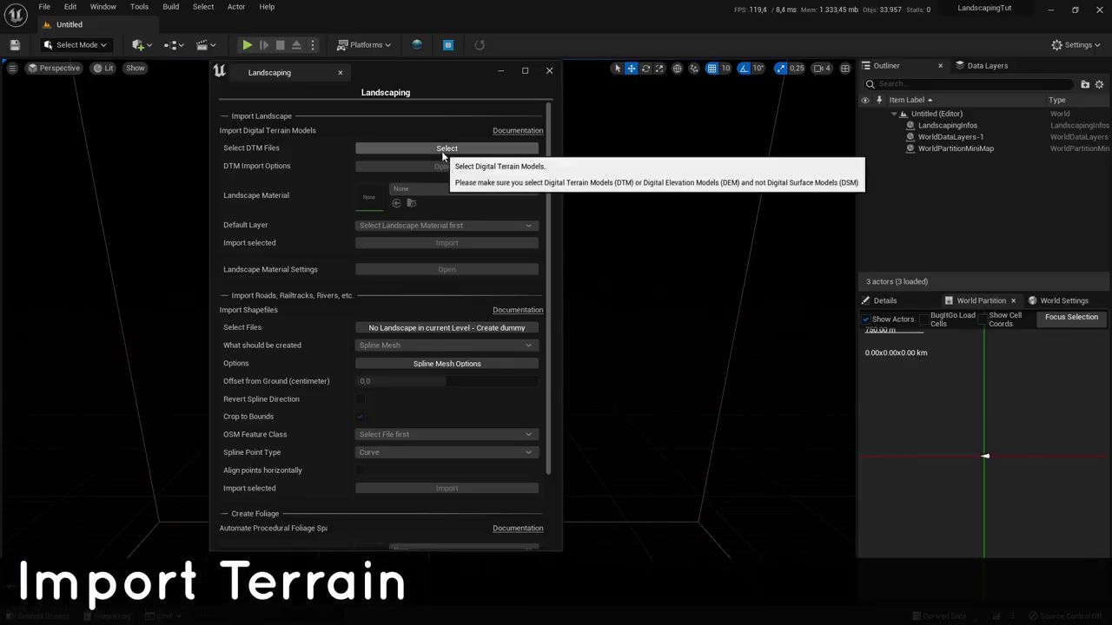
Step: Load all TIF terrain tiles from G:\geodata\Tutorial\_Molln\40909 as the DTM files for the landscape import
left_click(443, 152)
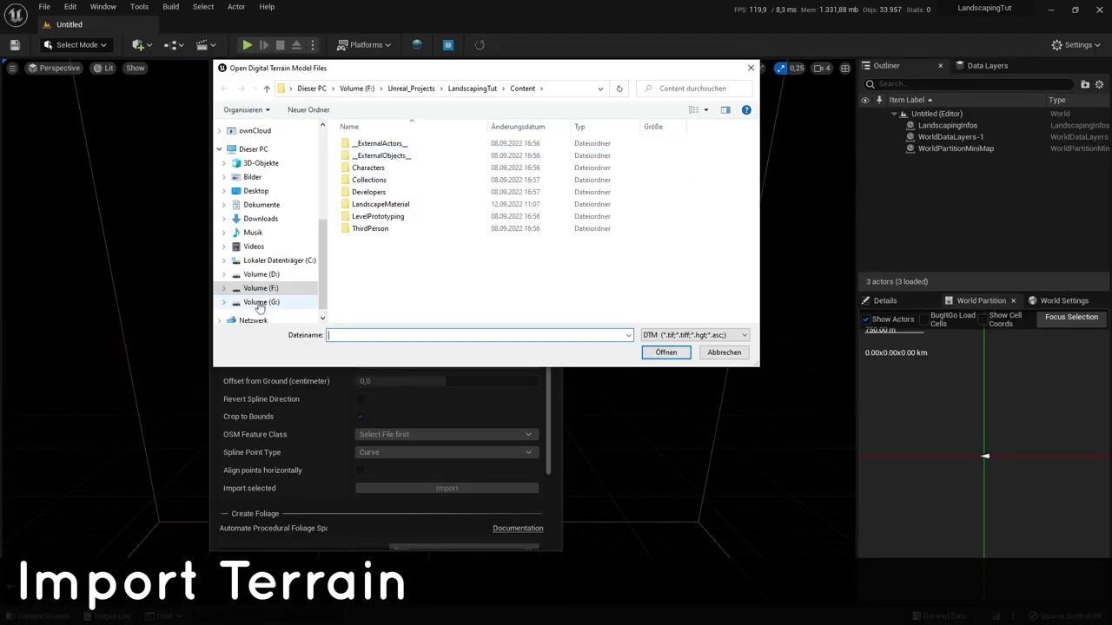
left_click(257, 302)
left_click(380, 161)
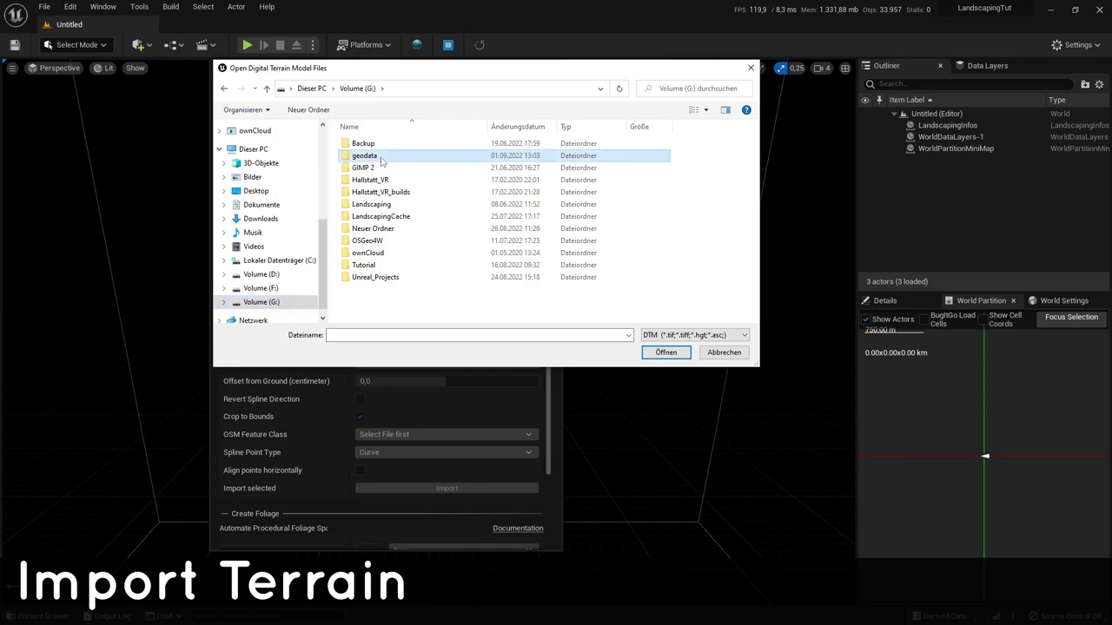
double_click(375, 160)
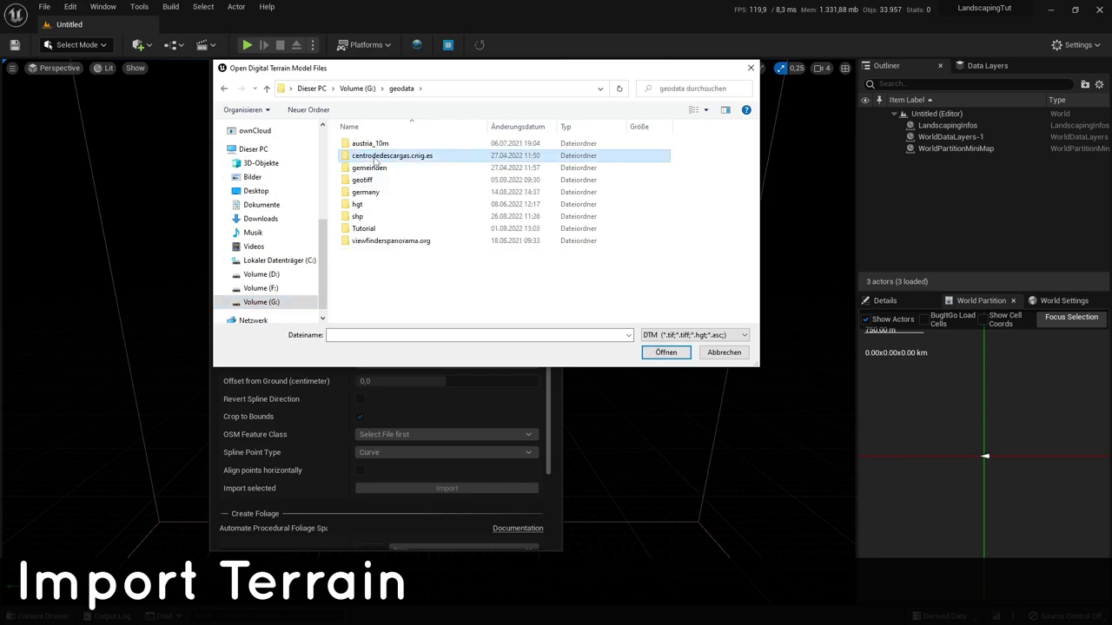
double_click(378, 230)
double_click(375, 147)
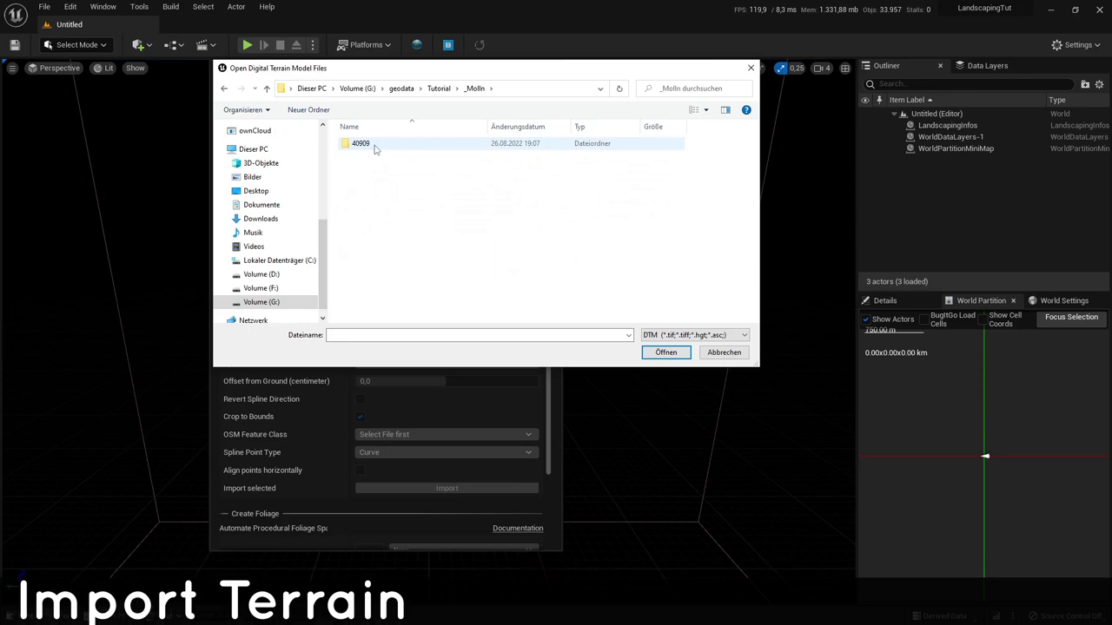
double_click(376, 147)
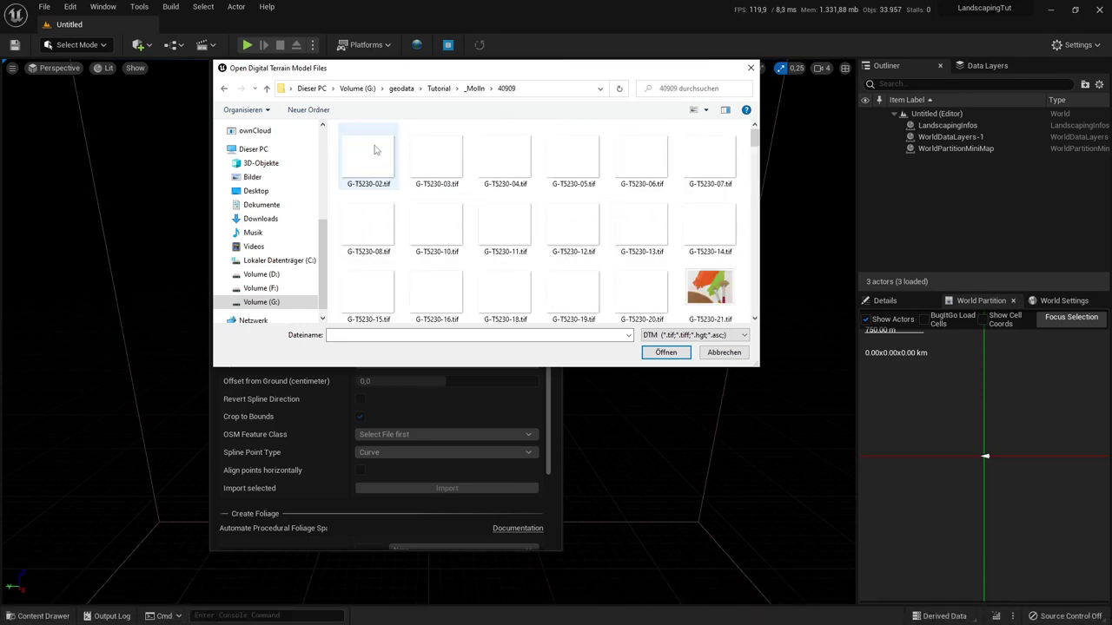
left_click(374, 150)
key("ctrl+a")
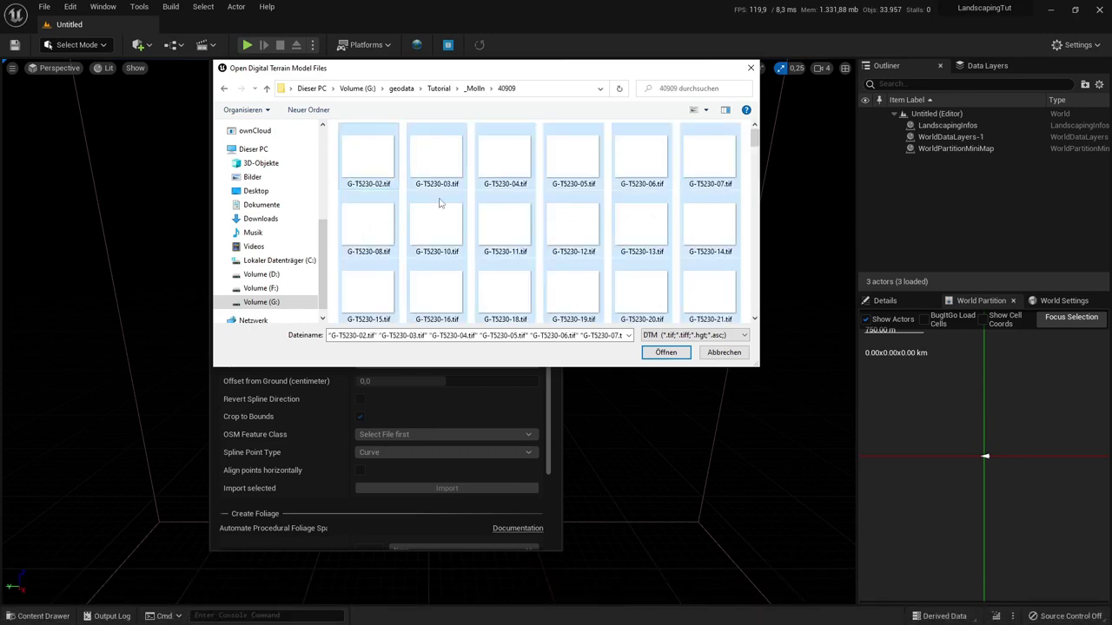
left_click(665, 353)
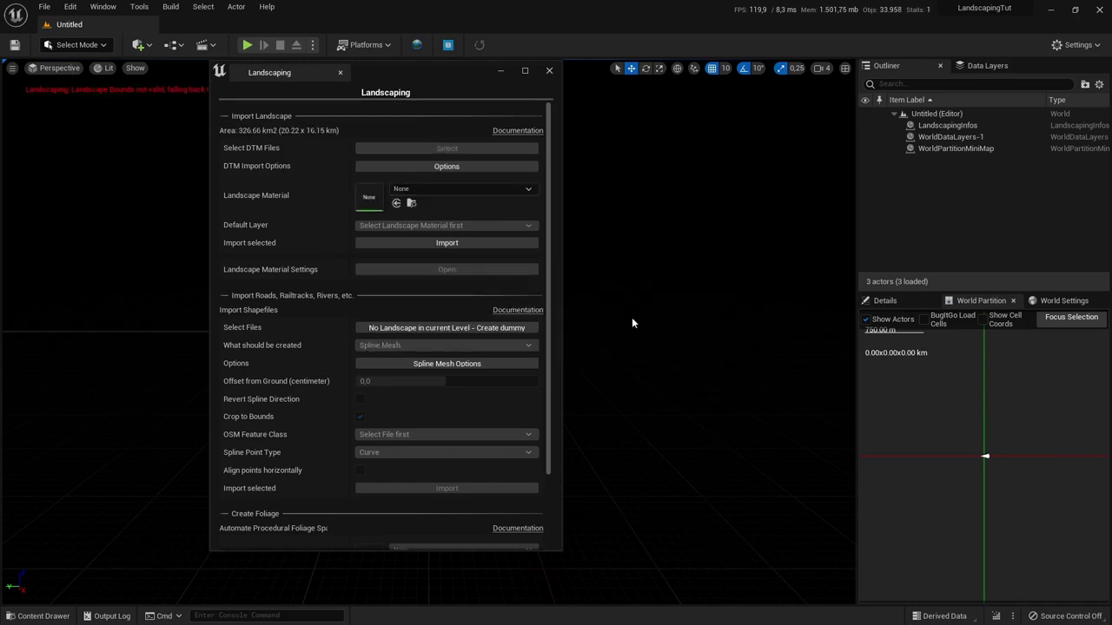
Step: Assign MI_Landscaping_Mountain as the landscape material for the terrain import
left_click_drag(425, 75, 530, 89)
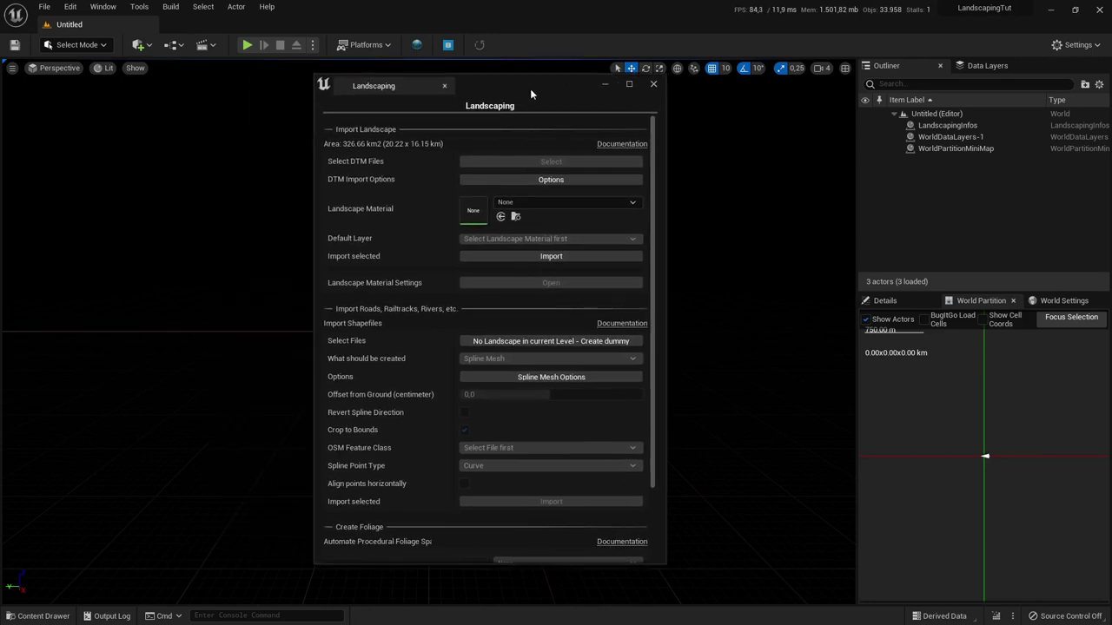
left_click(534, 205)
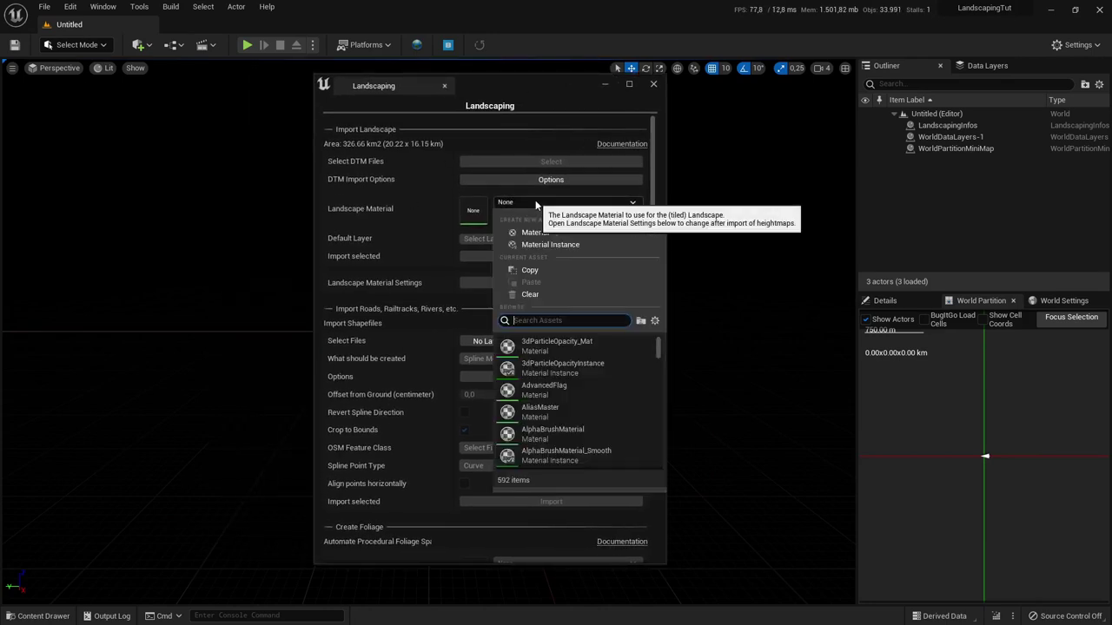
type("m")
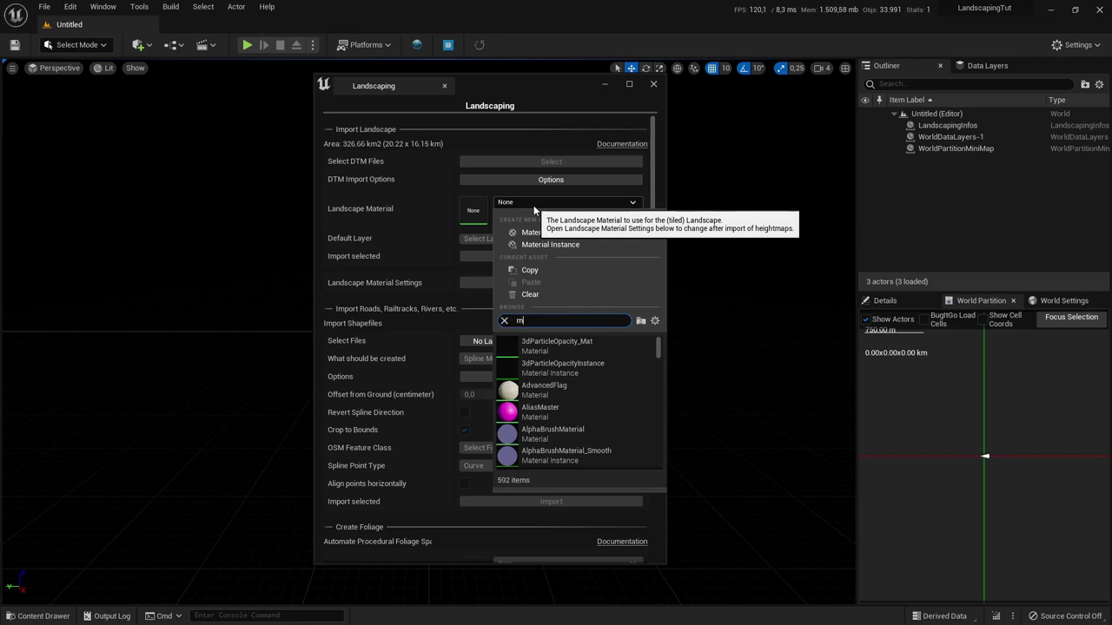
type("oun")
left_click(552, 346)
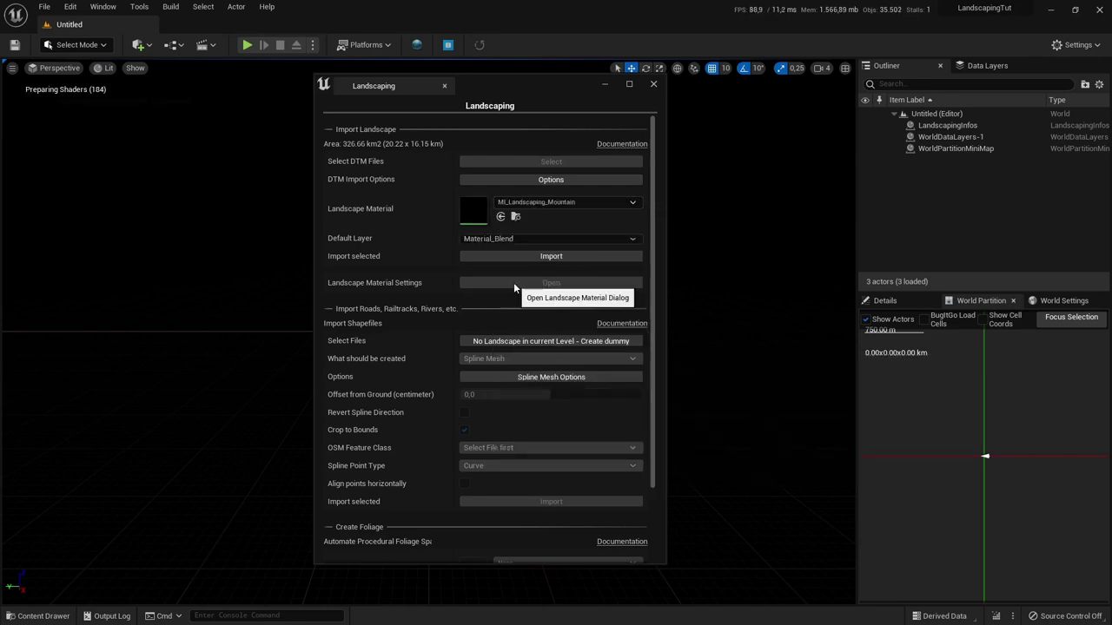
Step: Open the map from the DTM import options and copy the bounding box coordinates from the bbox finder page's address
left_click(560, 180)
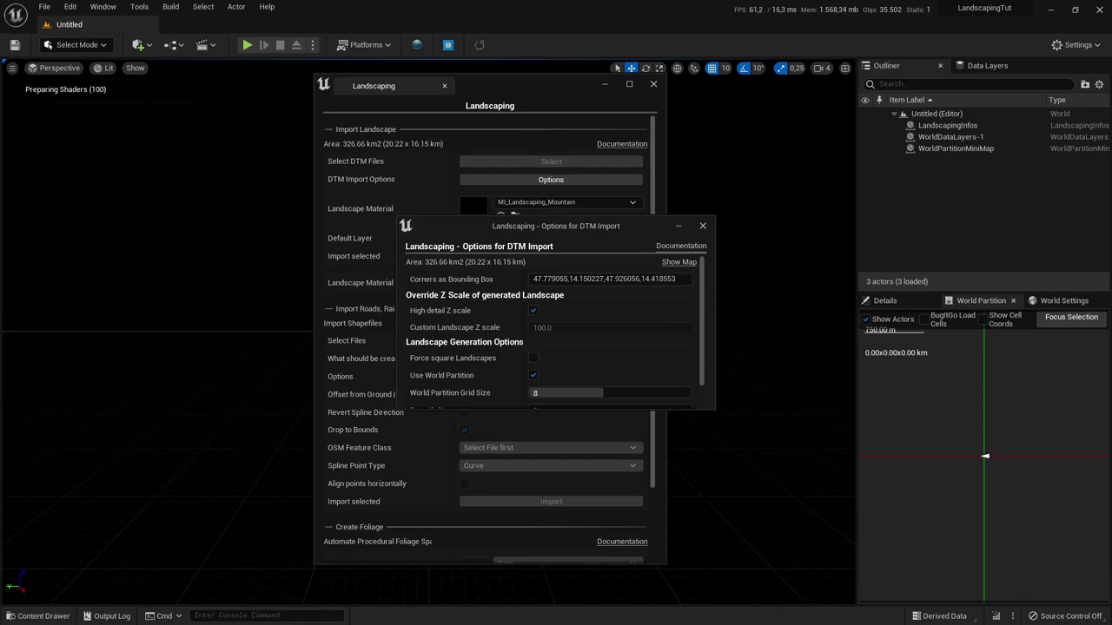
left_click(678, 261)
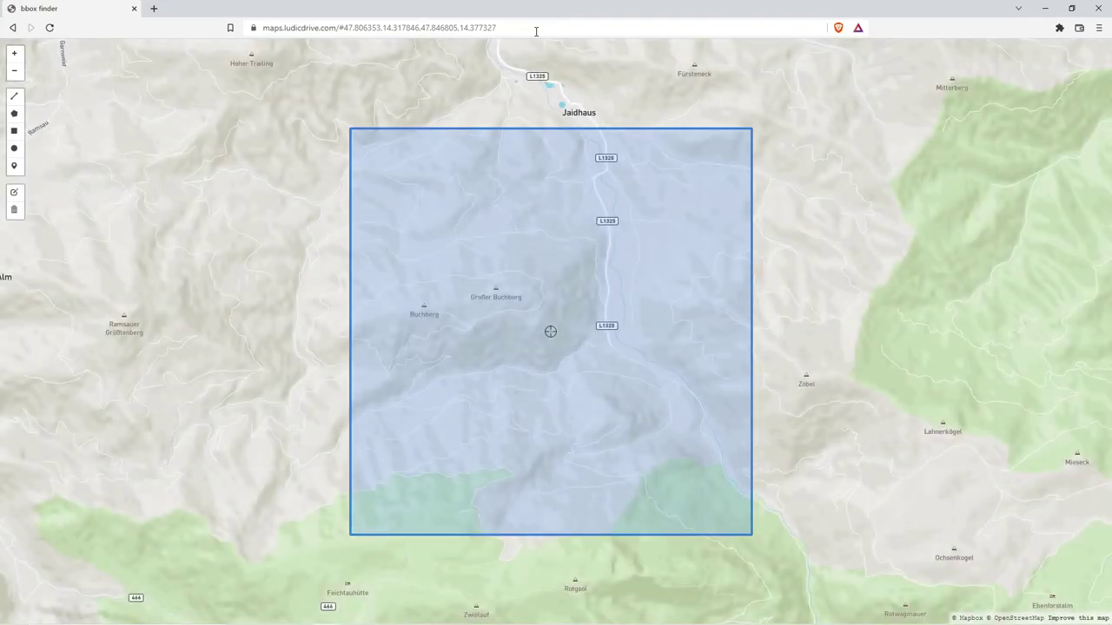
double_click(355, 27)
key("ctrl+c")
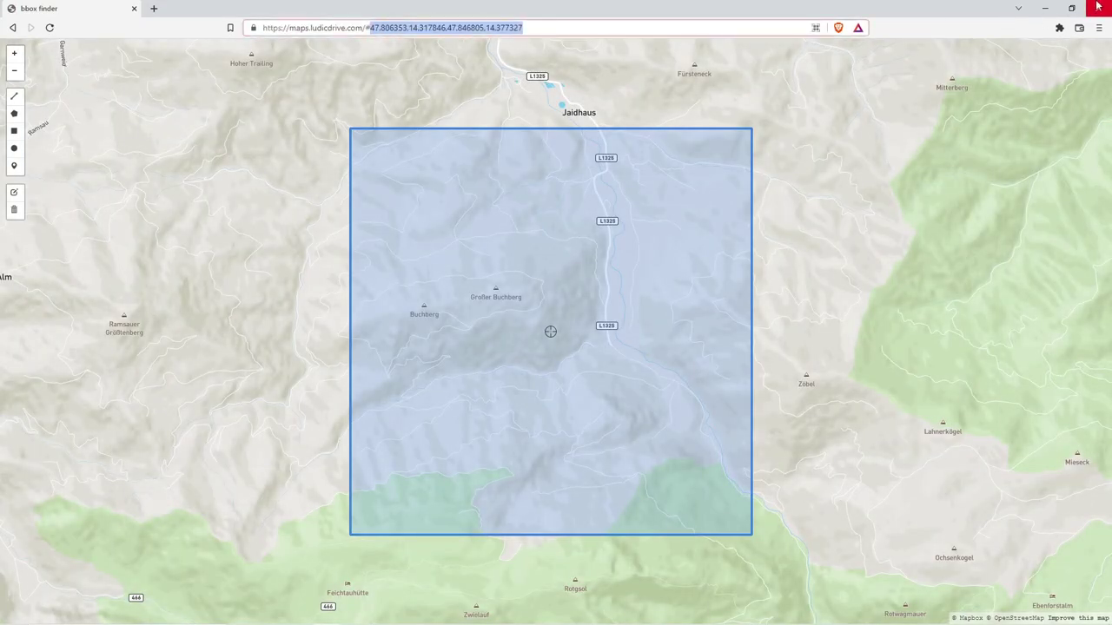
Step: Return to Unreal Editor and set the DTM import's corner bounding box to 47.806353,14.317846,47.846805,14.377327, then close the options
left_click(1045, 7)
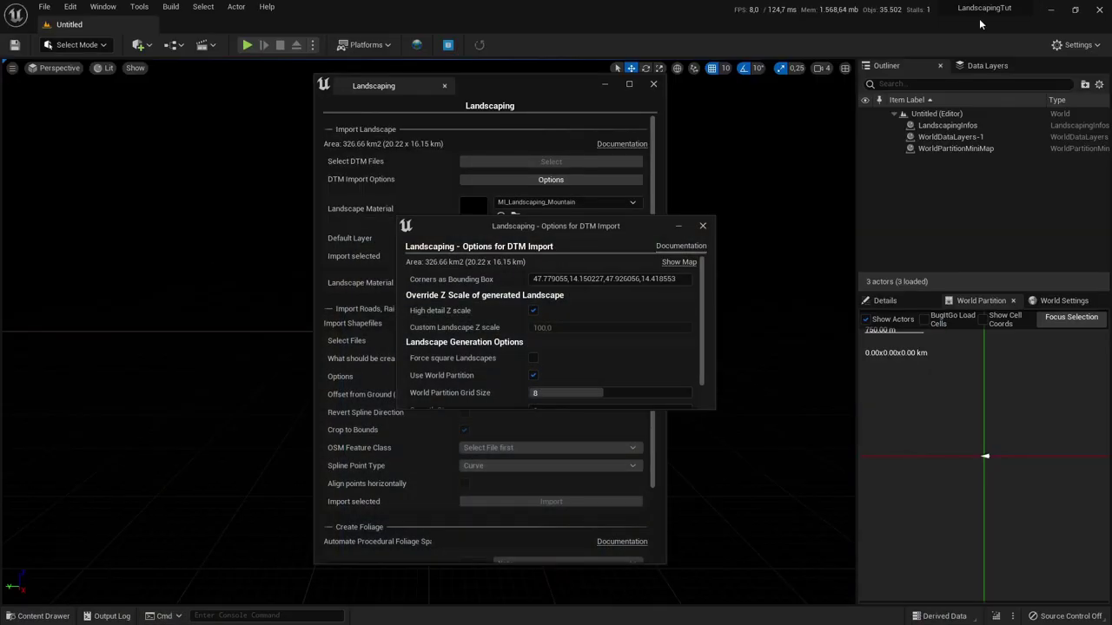
left_click(599, 279)
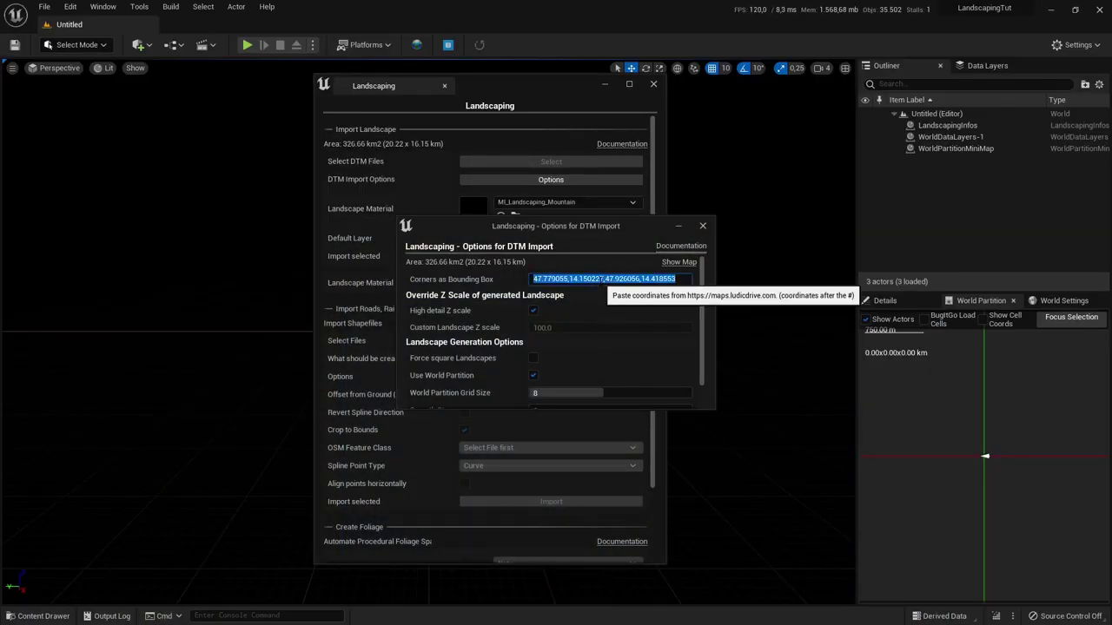
key("ctrl+v")
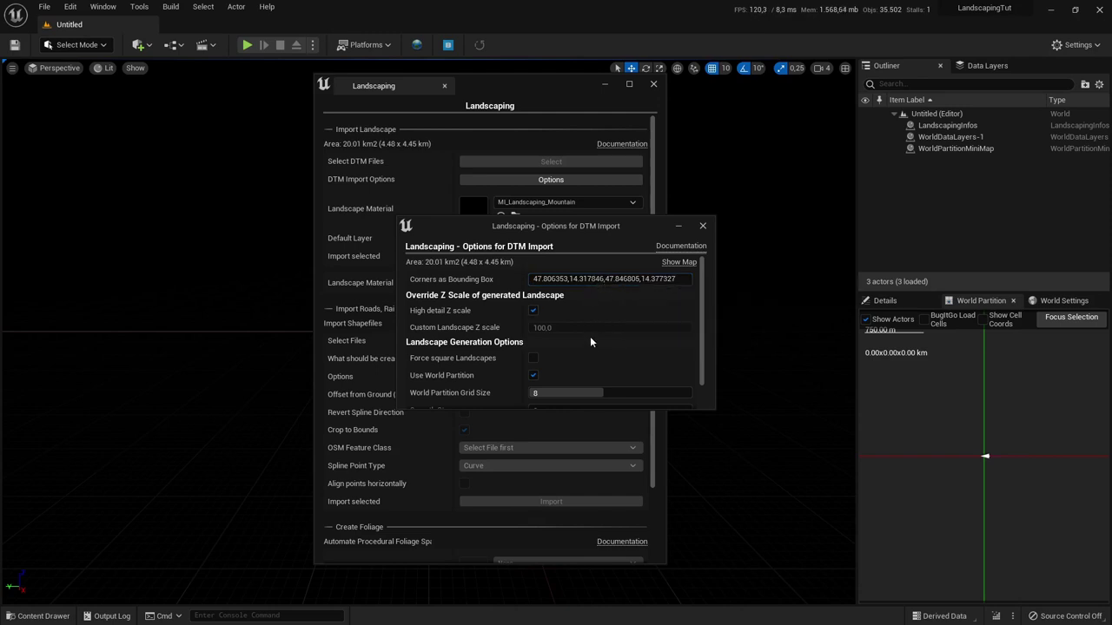
left_click_drag(710, 408, 708, 441)
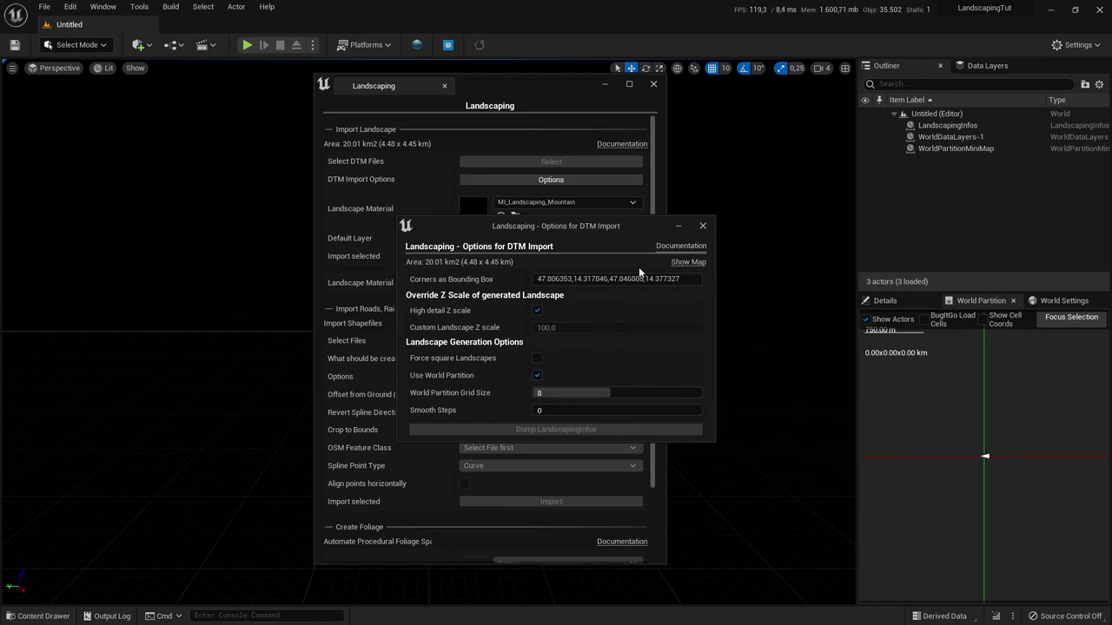
left_click(702, 226)
Step: Start the terrain import and create a folder named Molln under Content for saving the level
left_click(504, 253)
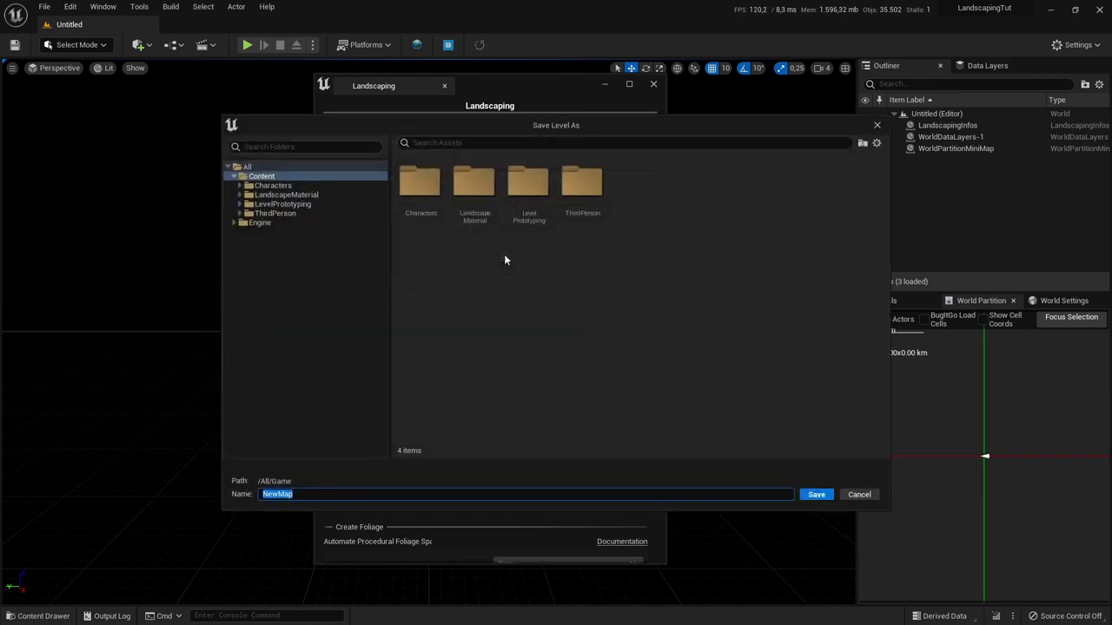
left_click(273, 184)
right_click(273, 184)
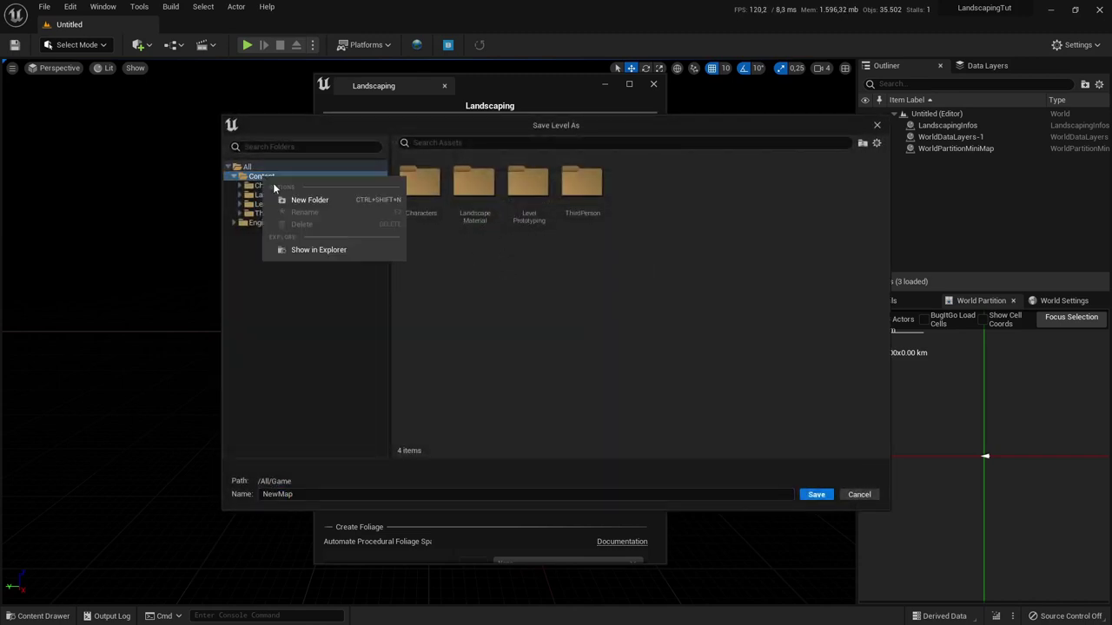
left_click(292, 201)
type("Molln")
key("Return")
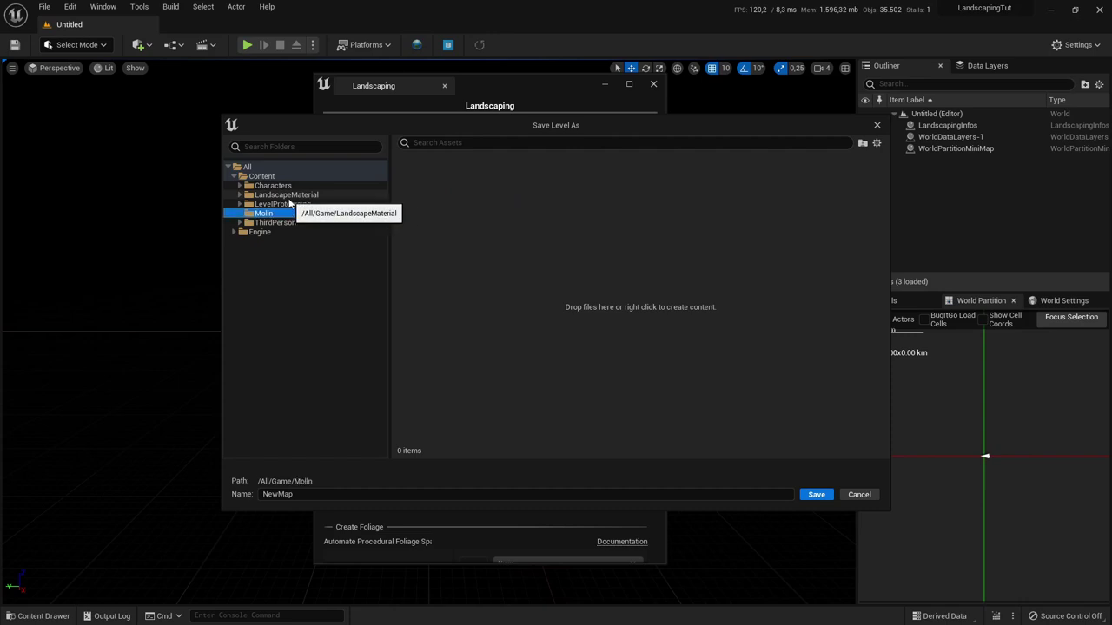
Step: Save the level as Tutorial in the Molln folder and complete the terrain import
left_click(321, 494)
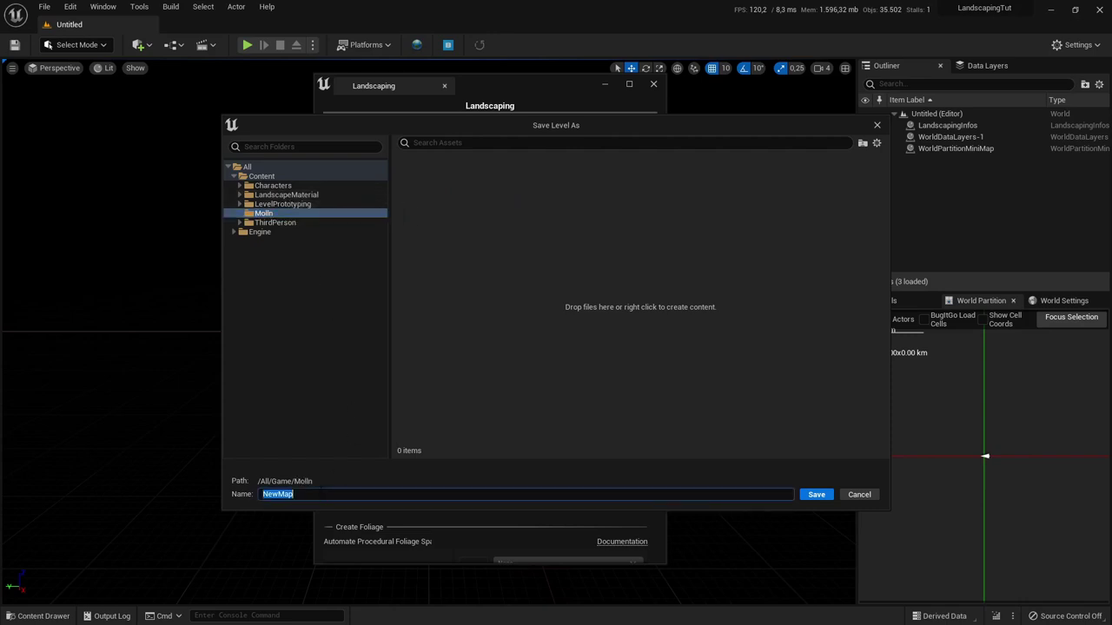
type("Tutorial")
key("Return")
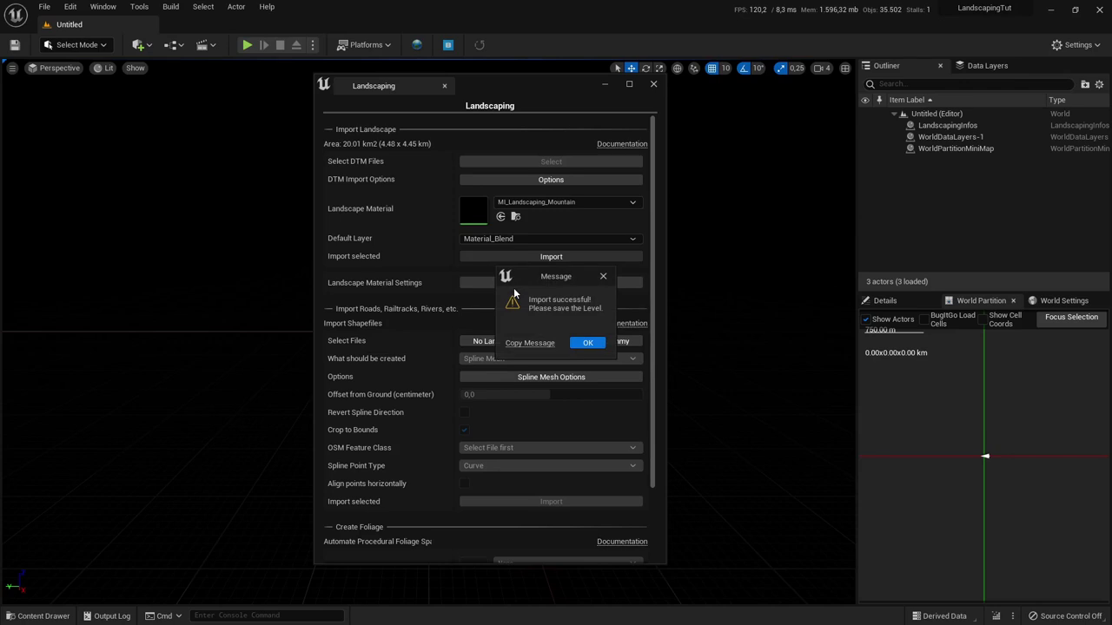
left_click(589, 342)
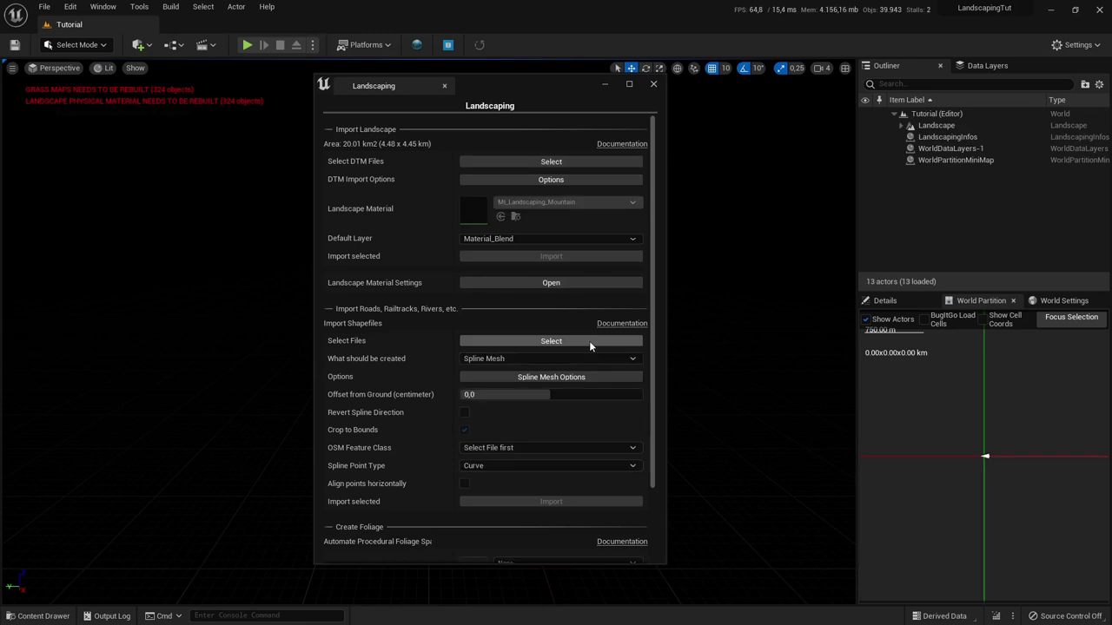
Step: Minimize the Landscaping window and add a Directional Light to the level
left_click(606, 84)
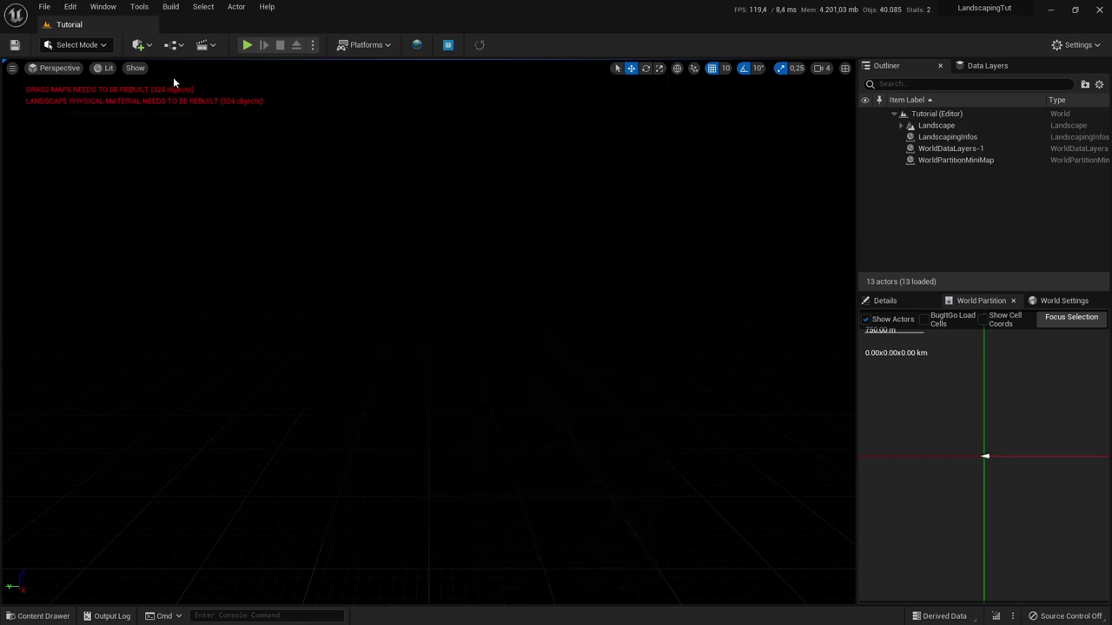
left_click(139, 45)
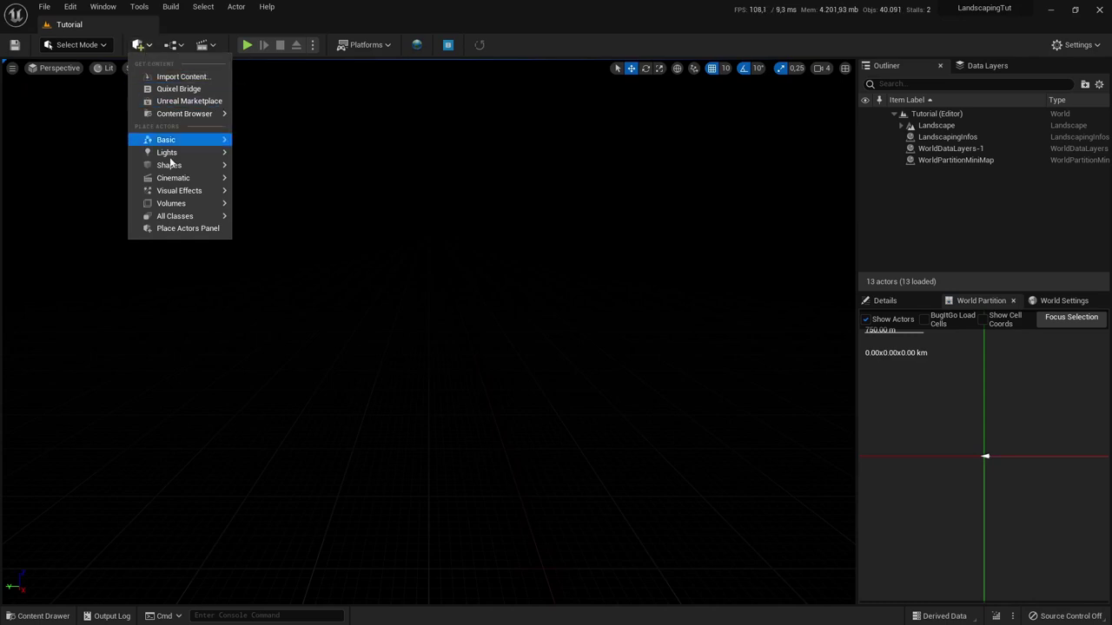
mouse_move(193, 167)
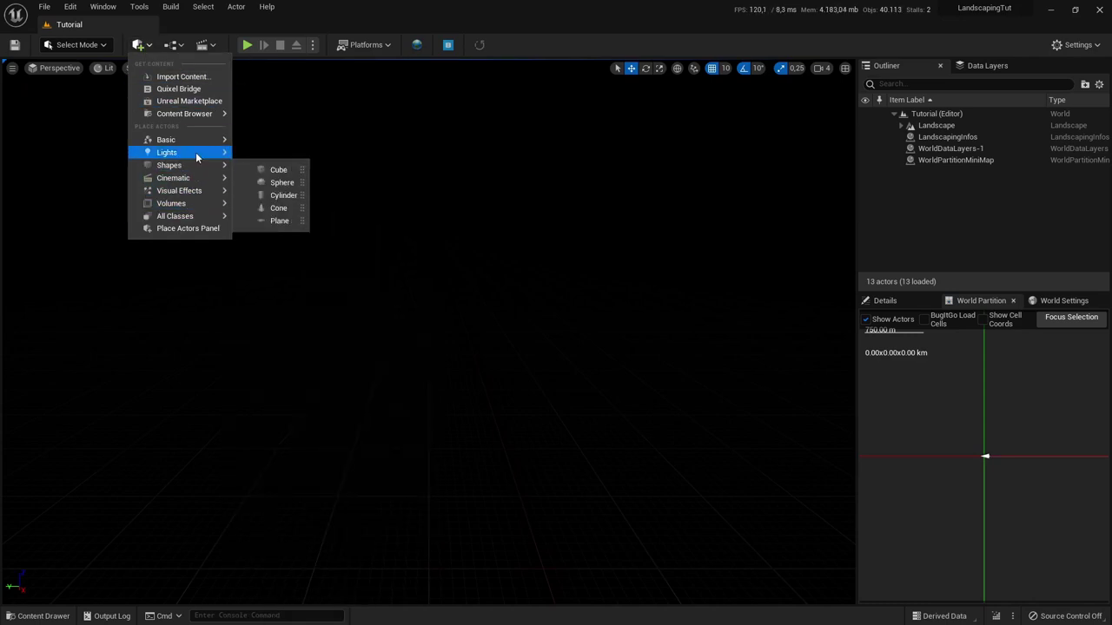
left_click(287, 156)
Step: Add a Sky Atmosphere to the level
left_click(140, 45)
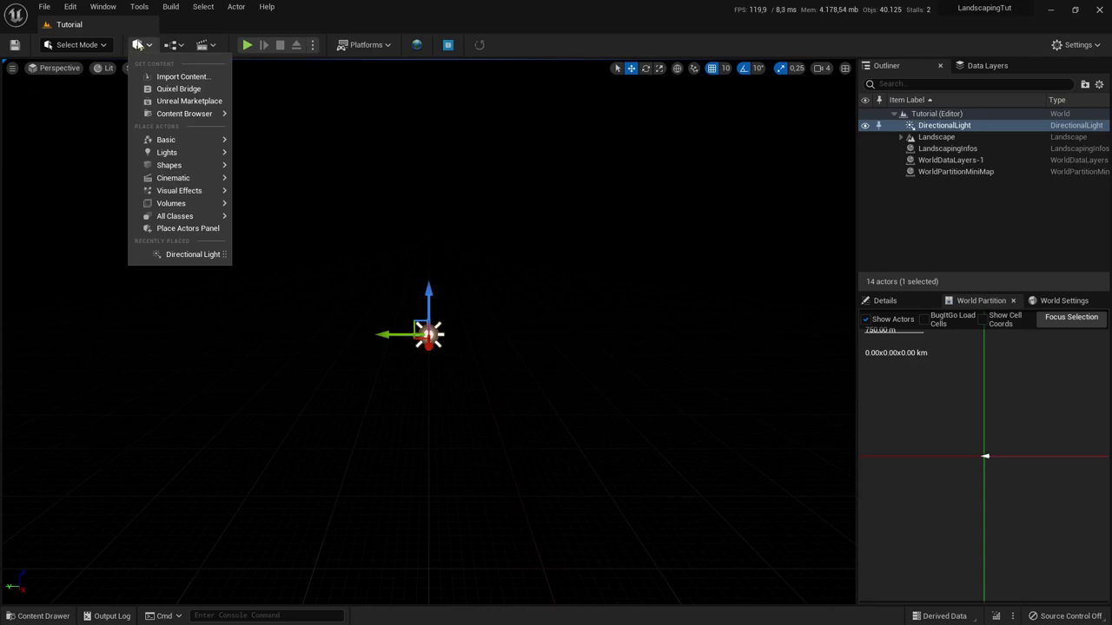
mouse_move(178, 190)
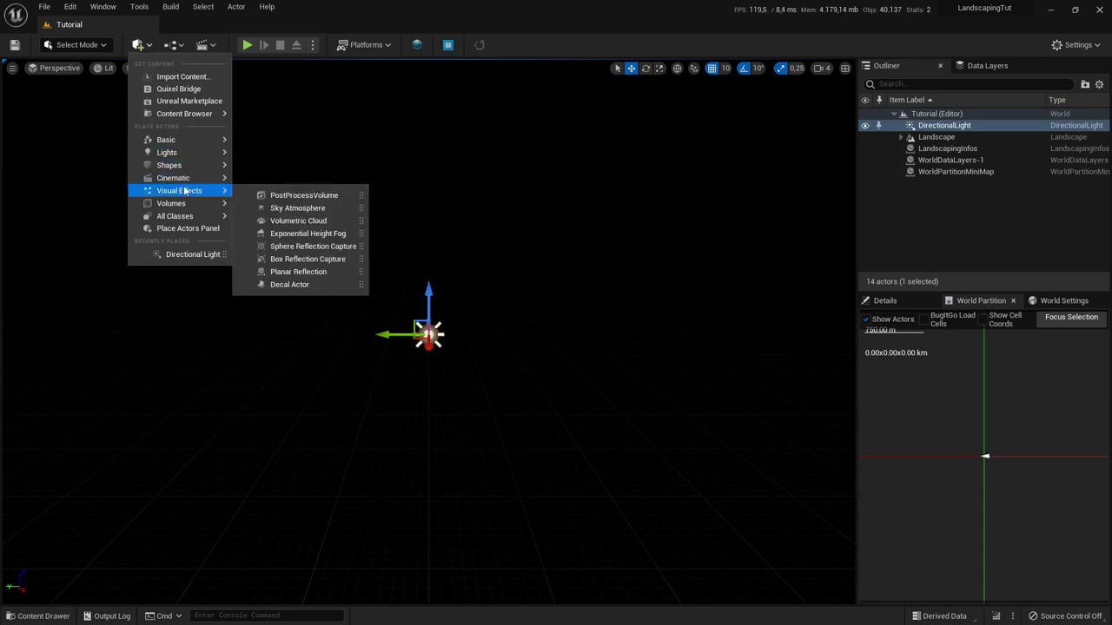
left_click(276, 209)
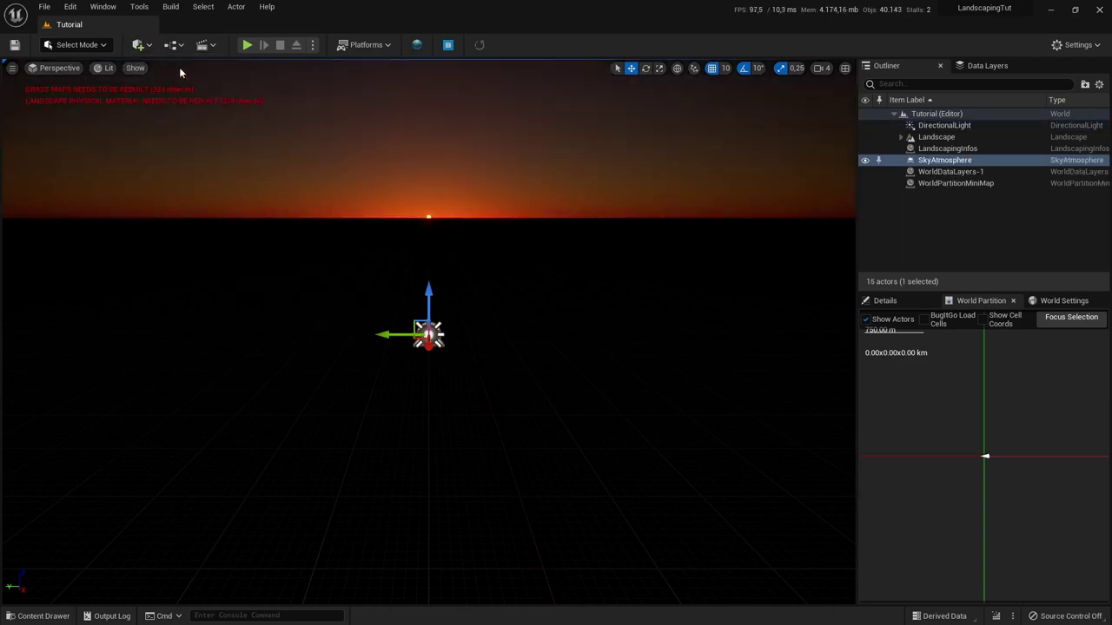
Step: Add a Sky Light to the level and enable its Real Time Capture
left_click(140, 46)
mouse_move(189, 154)
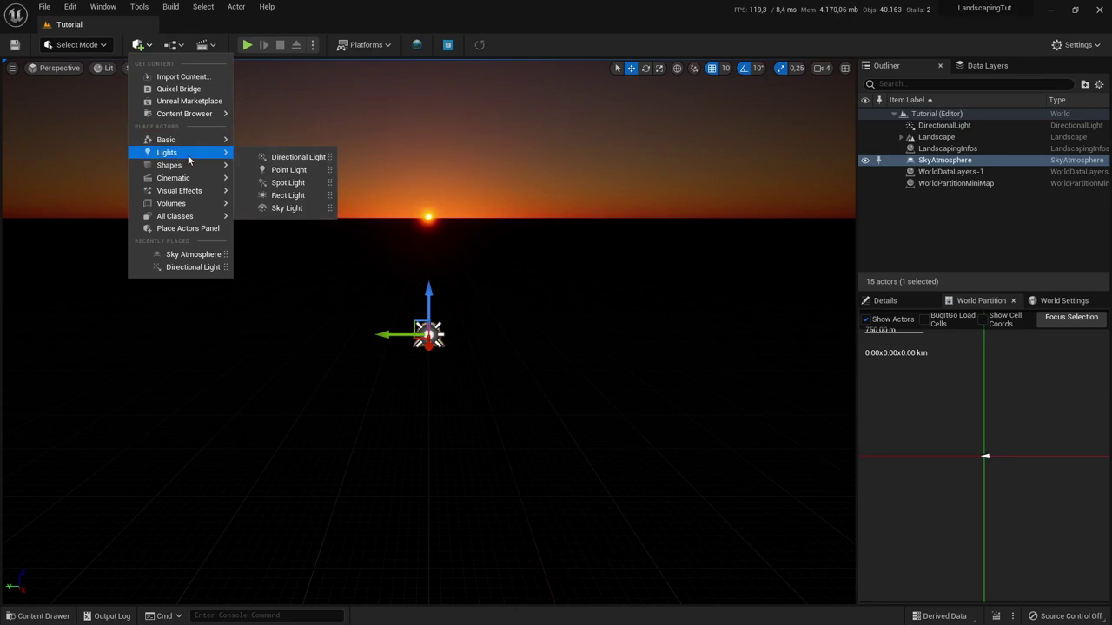
left_click(283, 209)
left_click(884, 300)
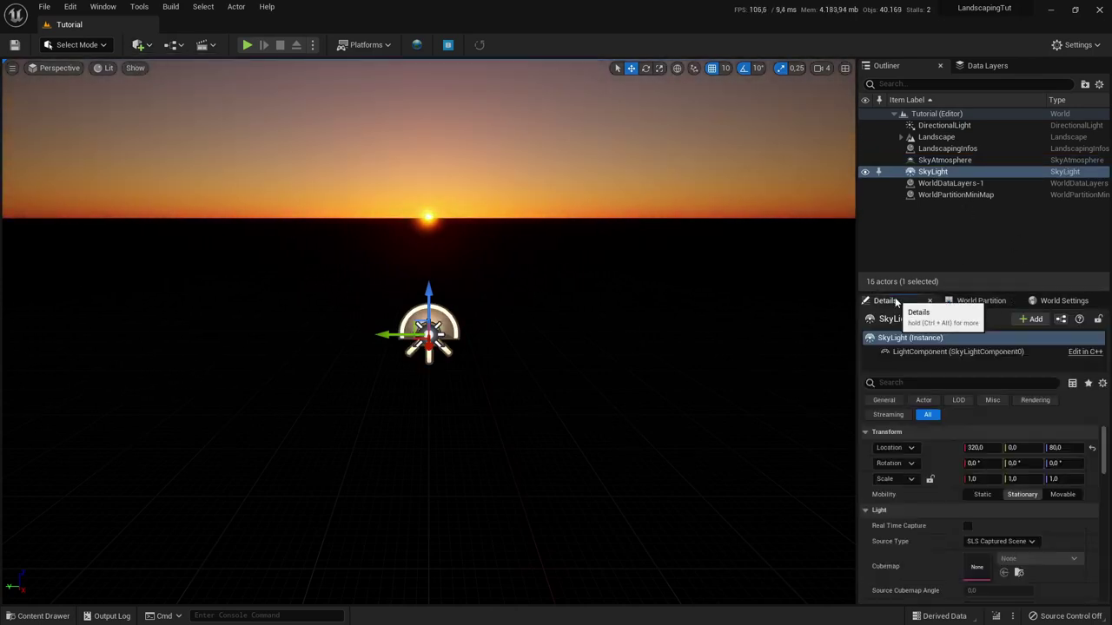
left_click(969, 526)
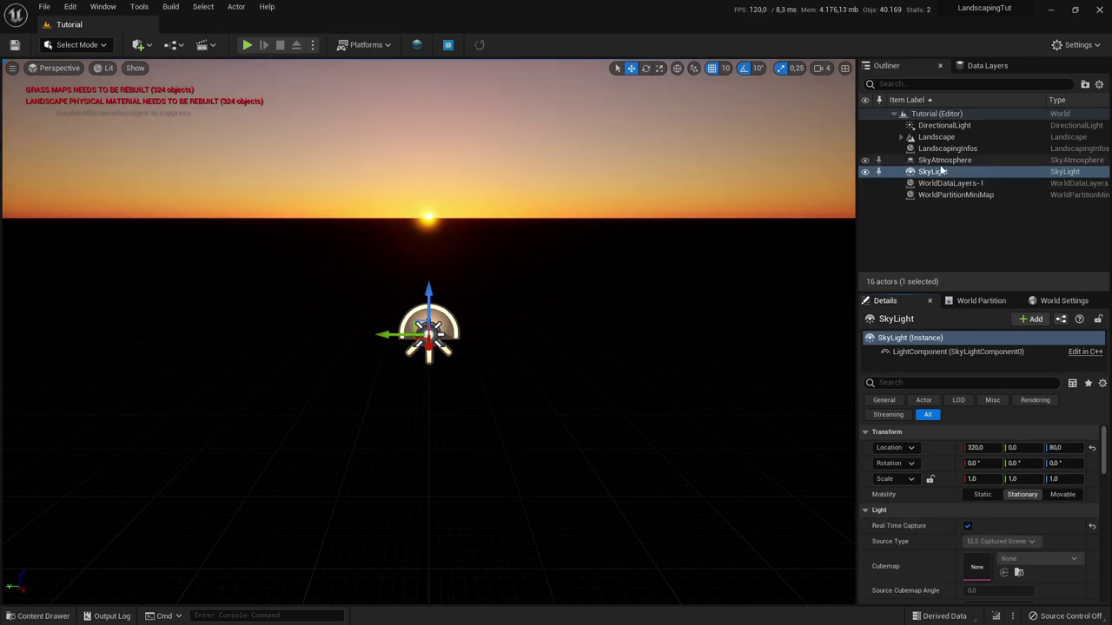
Step: Rotate the directional light so the sun stands high for daylight, and deselect the sky light
key("ctrl+l")
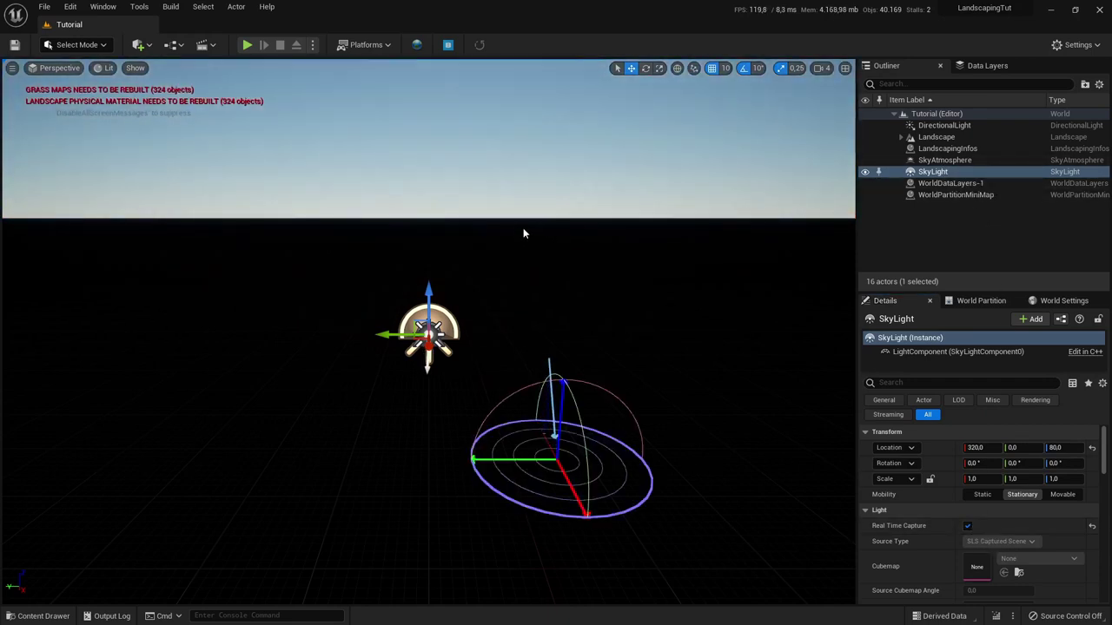
left_click(527, 224)
right_click_drag(527, 224, 847, 192)
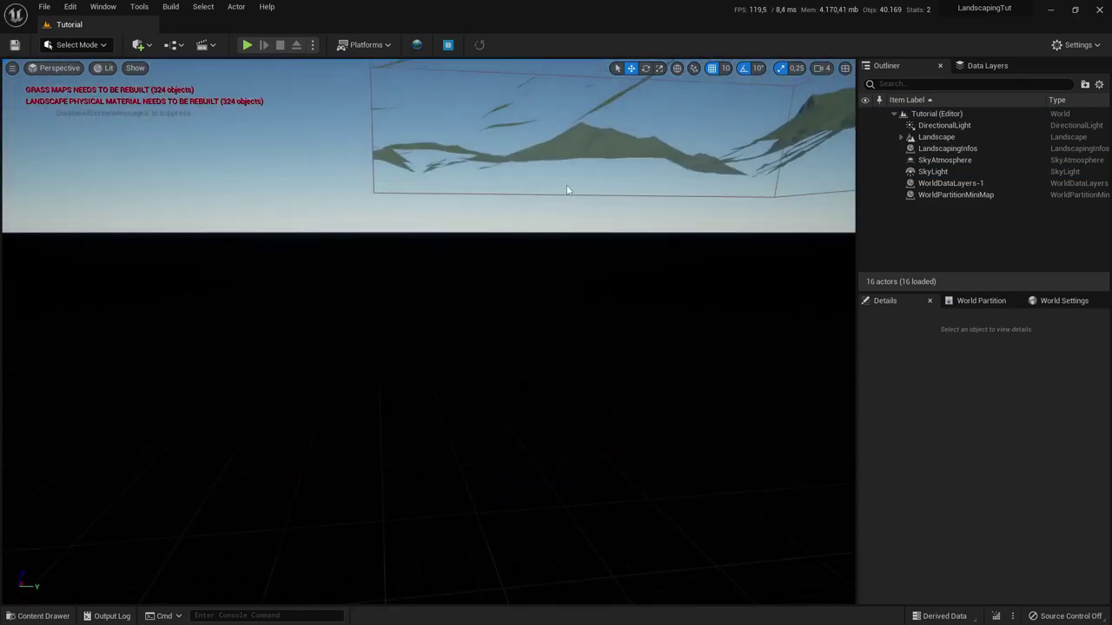
Step: Focus on the central landscape tile and fly down into a valley to examine the imported terrain up close
left_click(644, 147)
key("f")
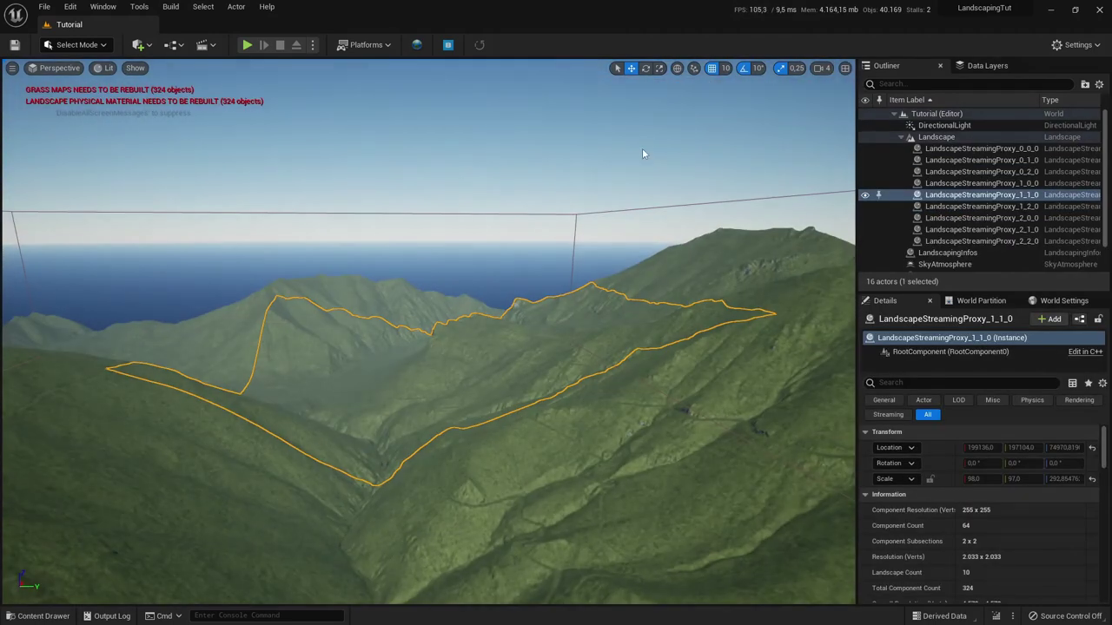
right_click_drag(484, 300, 461, 284)
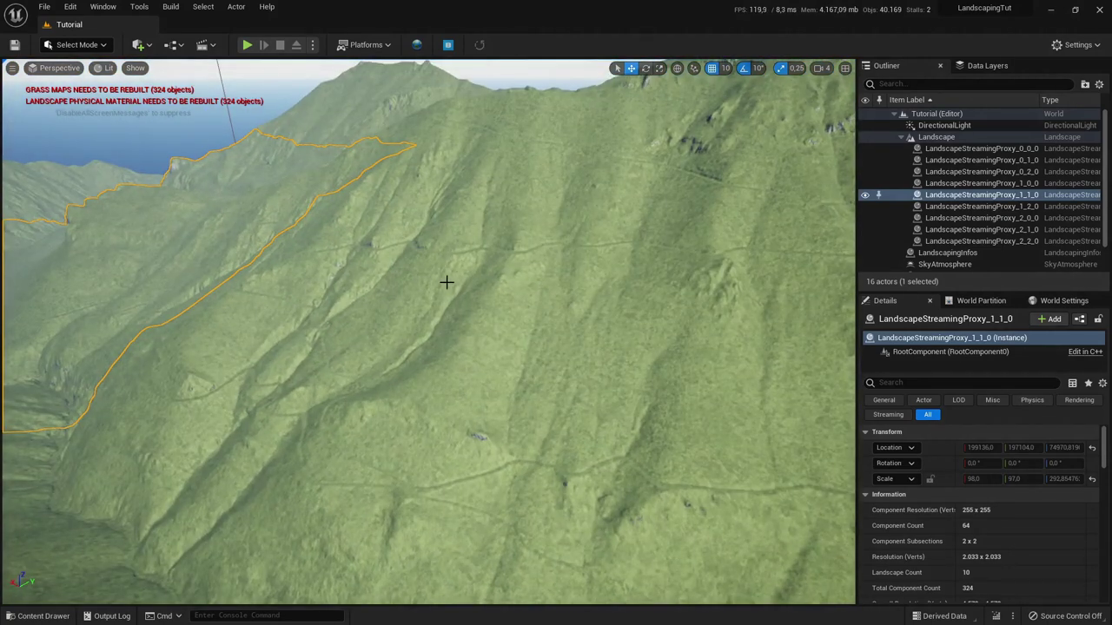
right_click_drag(418, 403, 422, 296)
mouse_move(530, 391)
right_mouse_down()
mouse_move(539, 387)
mouse_move(529, 397)
right_mouse_up()
right_click(529, 397)
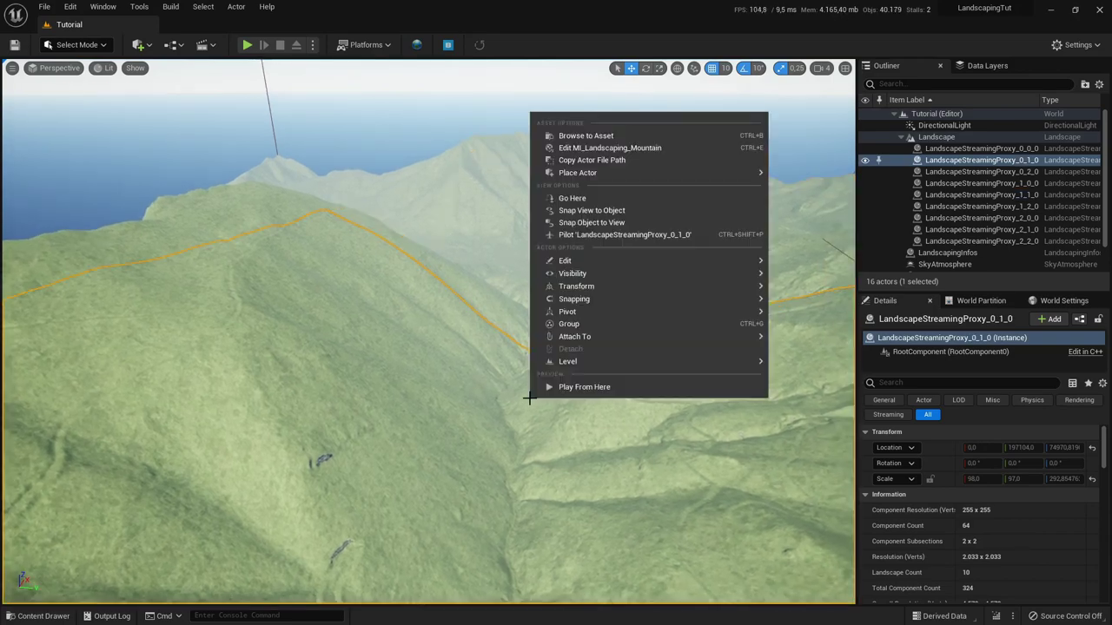
left_click(573, 199)
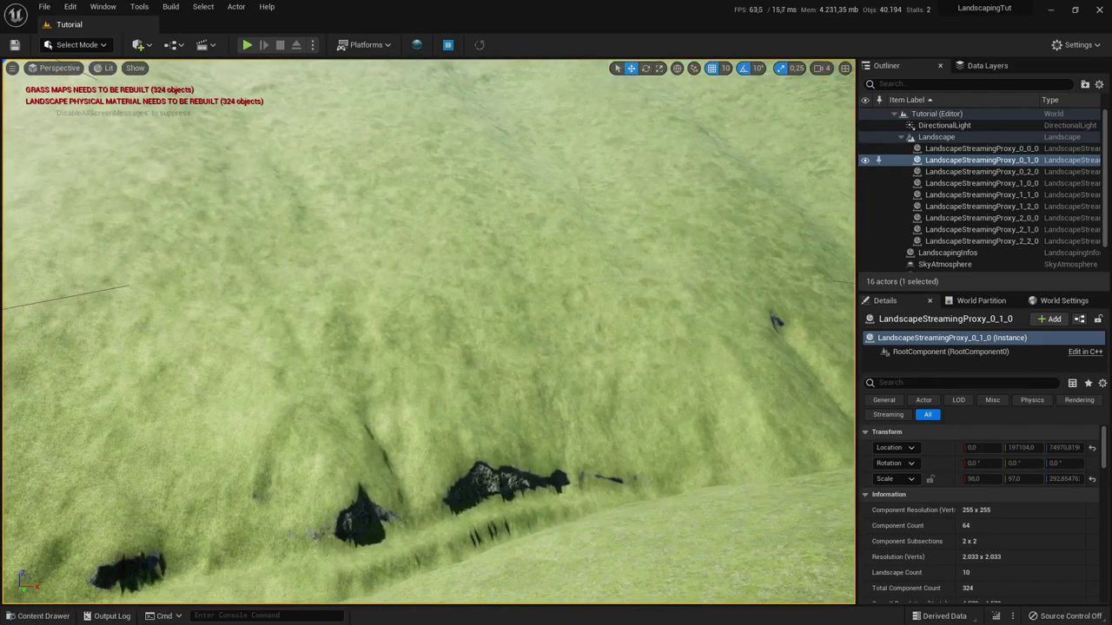
right_click_drag(573, 198, 625, 178)
right_click_drag(419, 261, 484, 261)
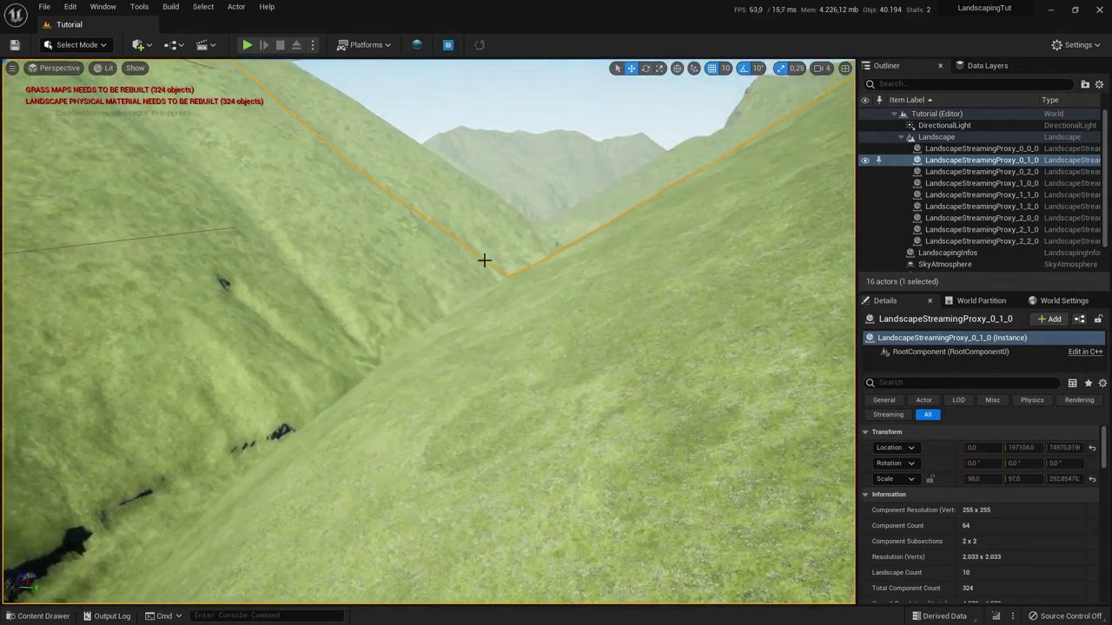
Step: Save everything, build all landscape data and save the level again
left_click(46, 8)
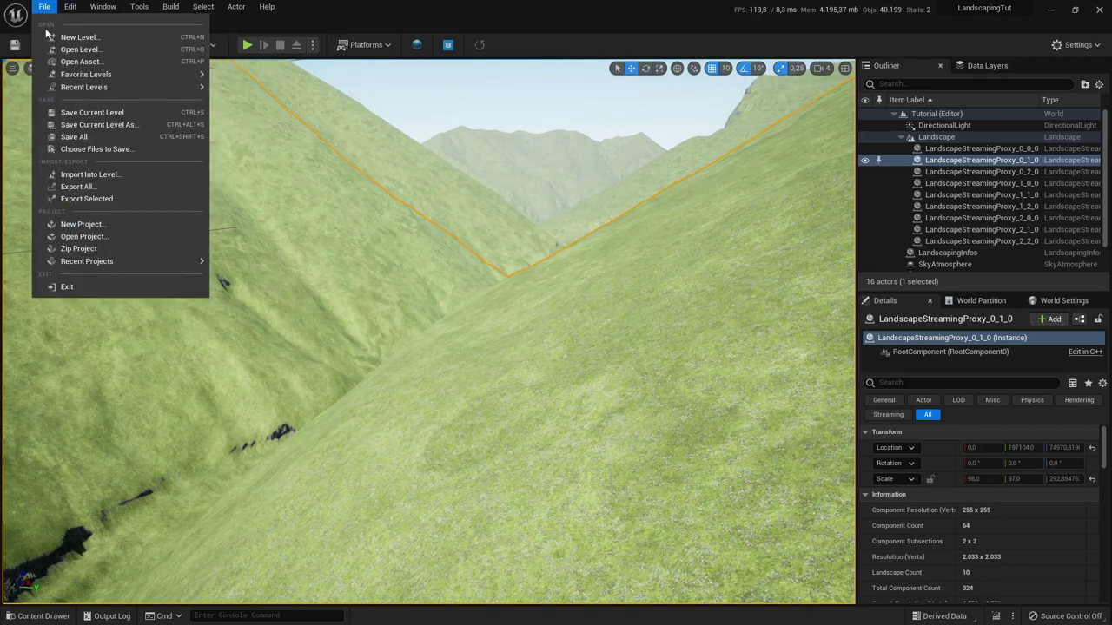
left_click(83, 138)
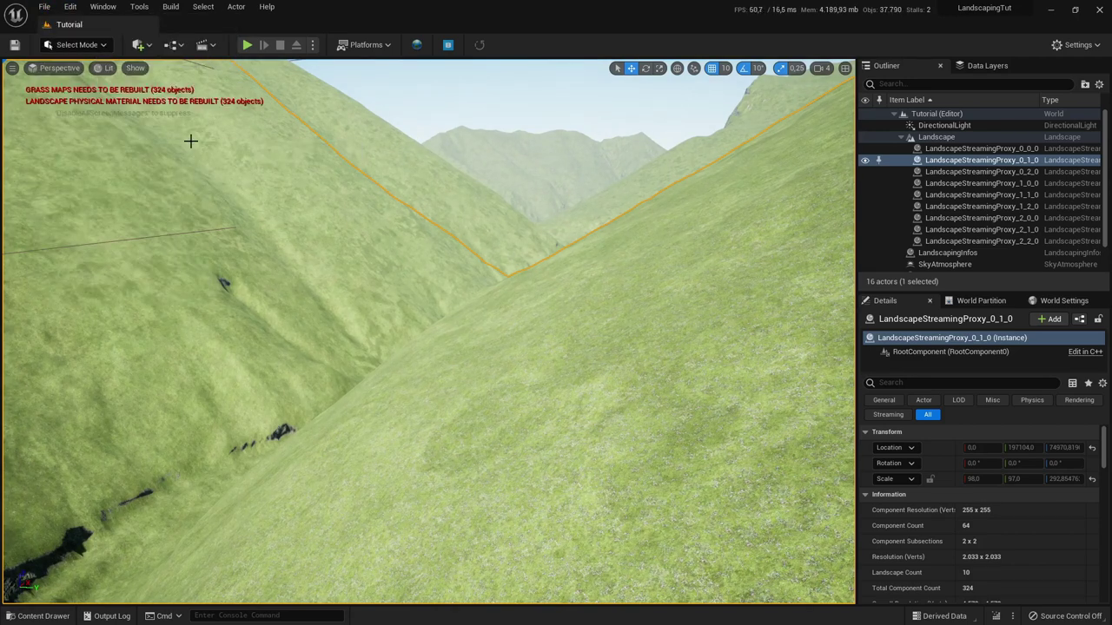
left_click(171, 8)
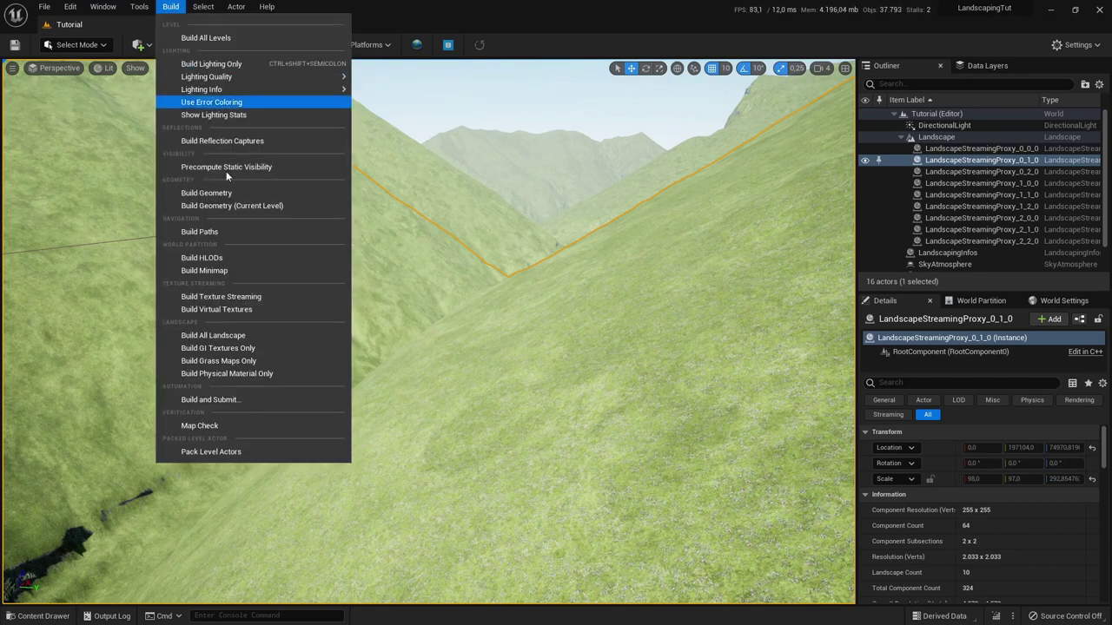
left_click(227, 335)
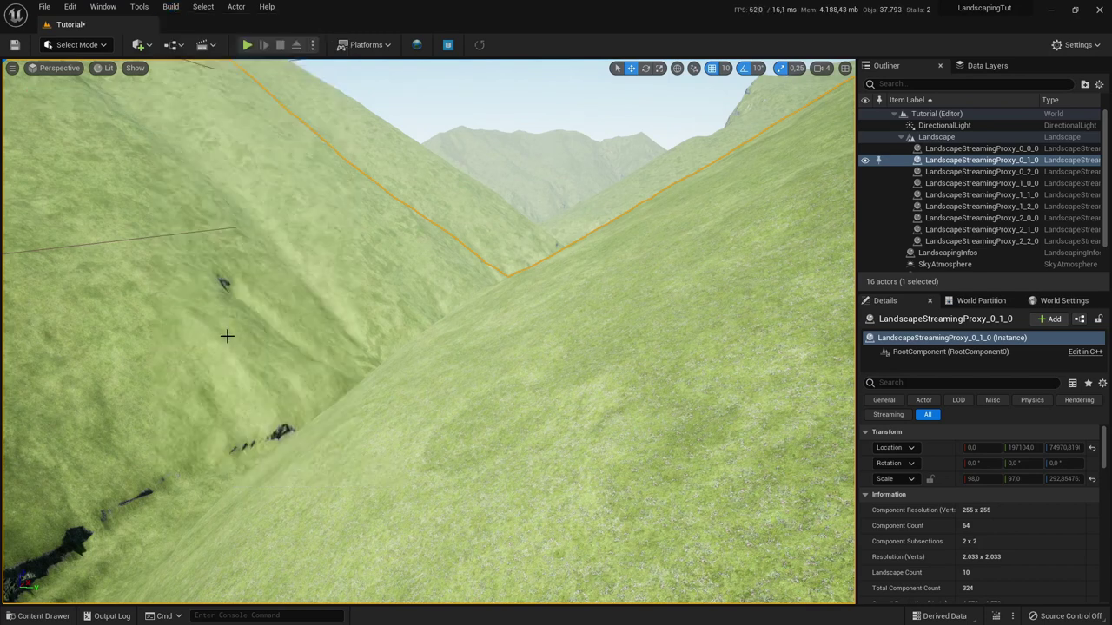
left_click(17, 44)
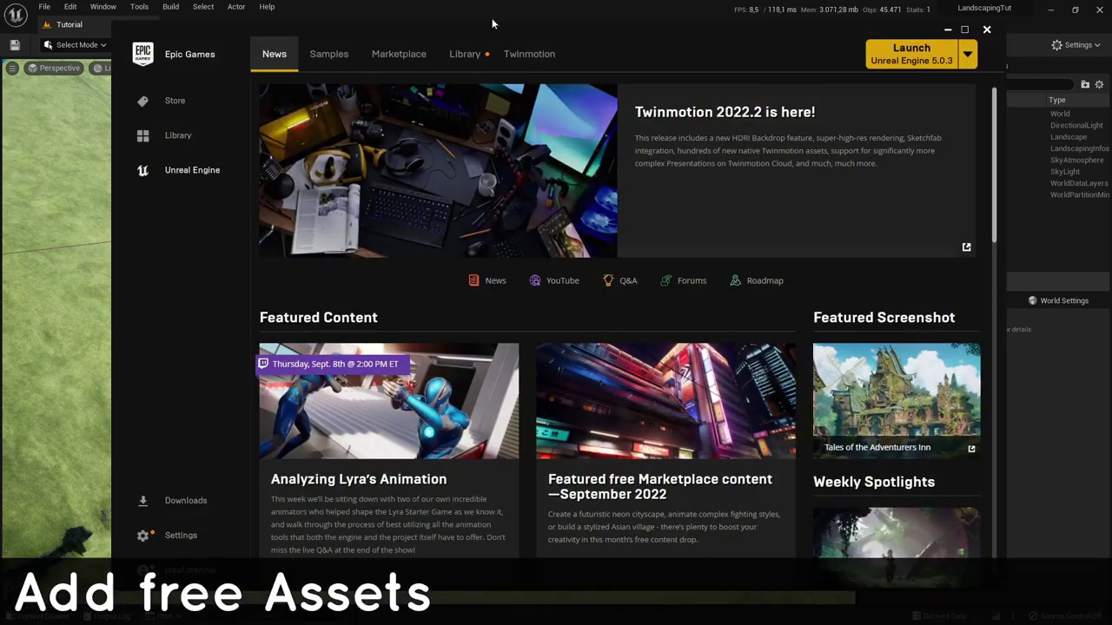
Step: In the Epic Games Launcher's Unreal Engine library, search the vault for "landsca" to locate Landscape Pro 2.0
left_click(469, 53)
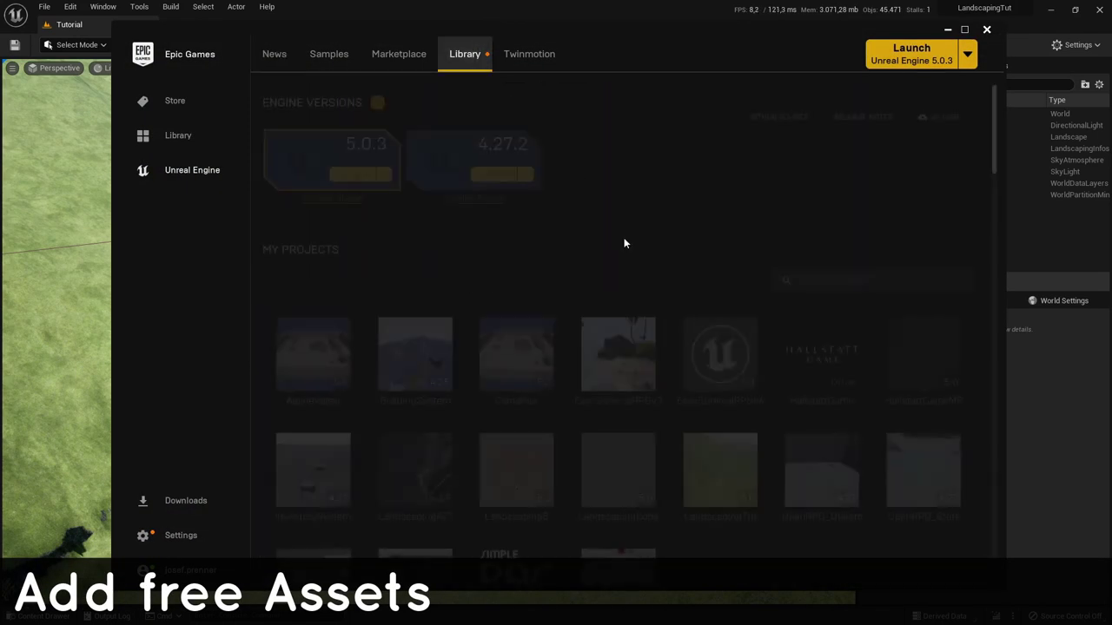
scroll(682, 368, "down", 4)
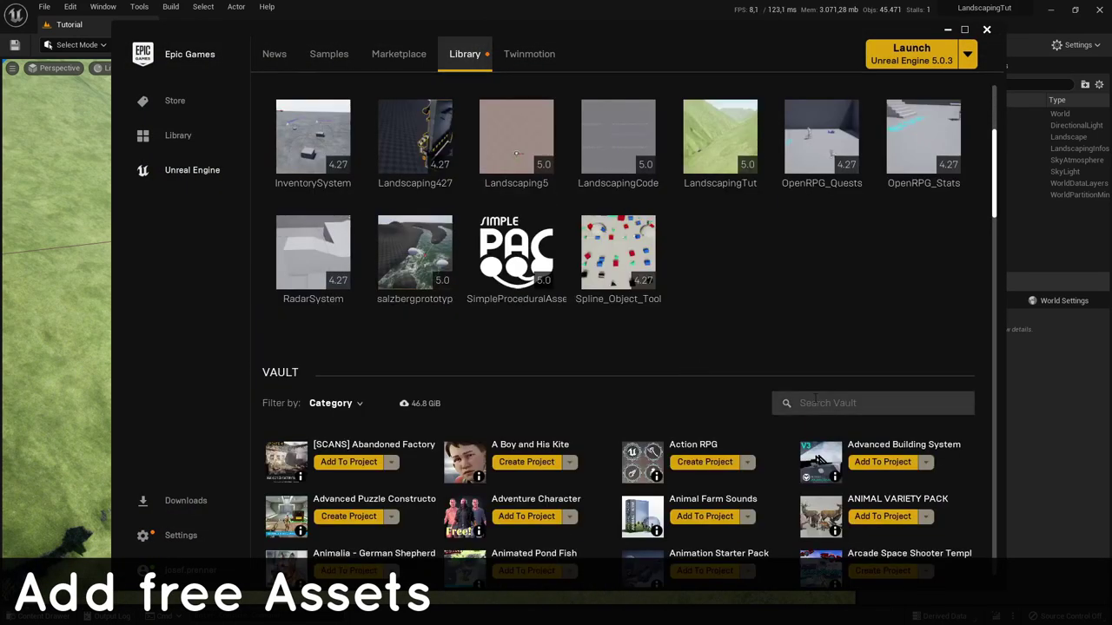
scroll(818, 366, "down", 1)
left_click(818, 366)
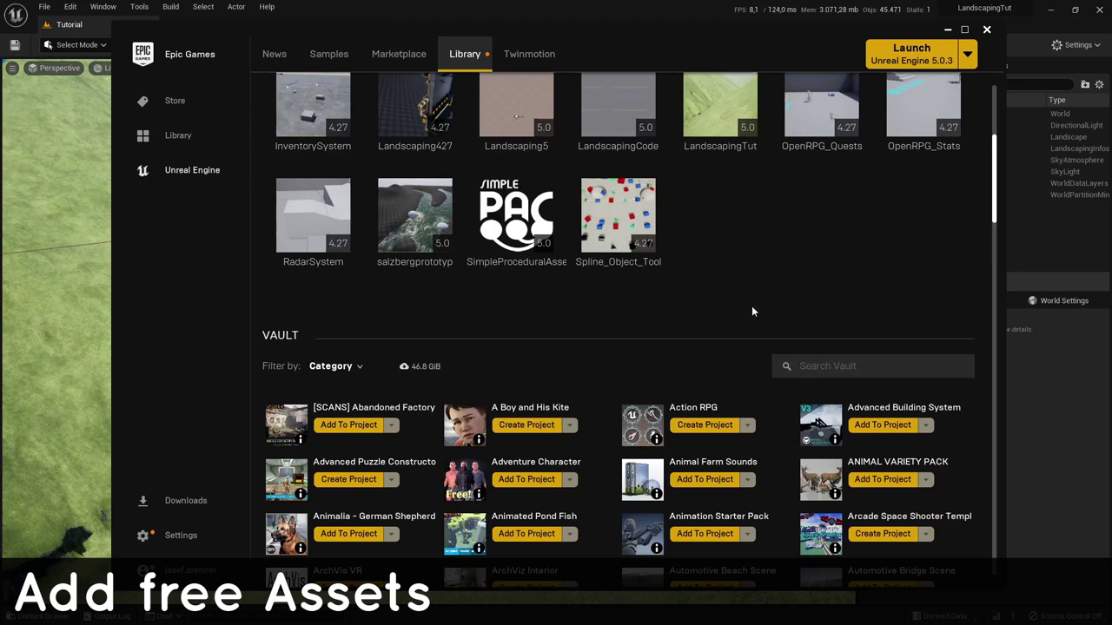
type("landsca")
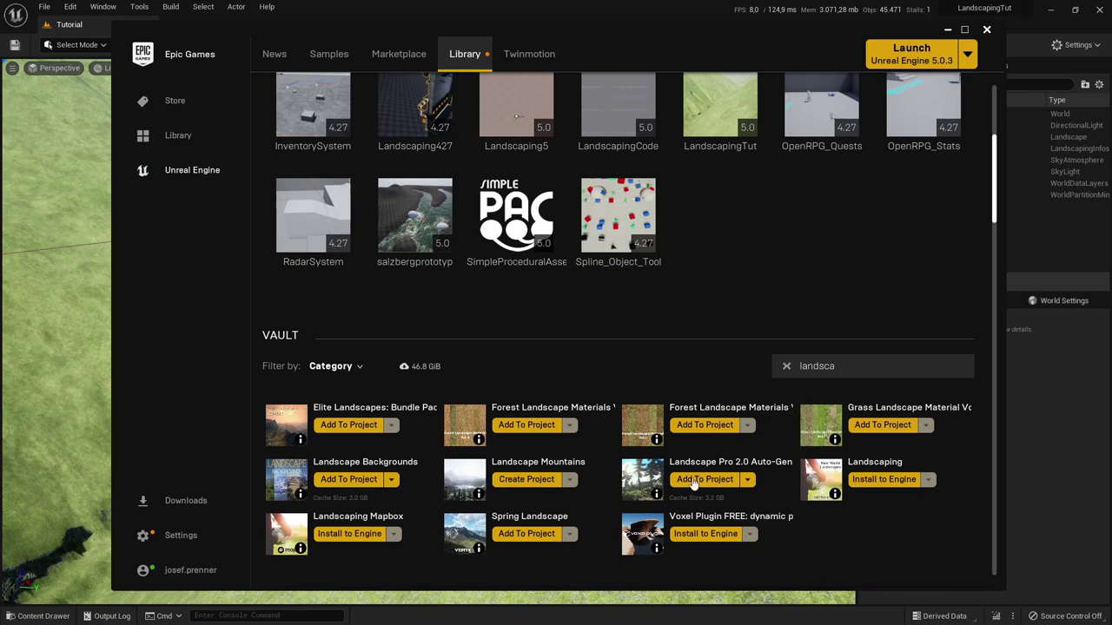
Step: Search the vault for "build", choose to add the Procedural Building Generator to the project, clear the search and minimize the launcher
double_click(814, 365)
type("build")
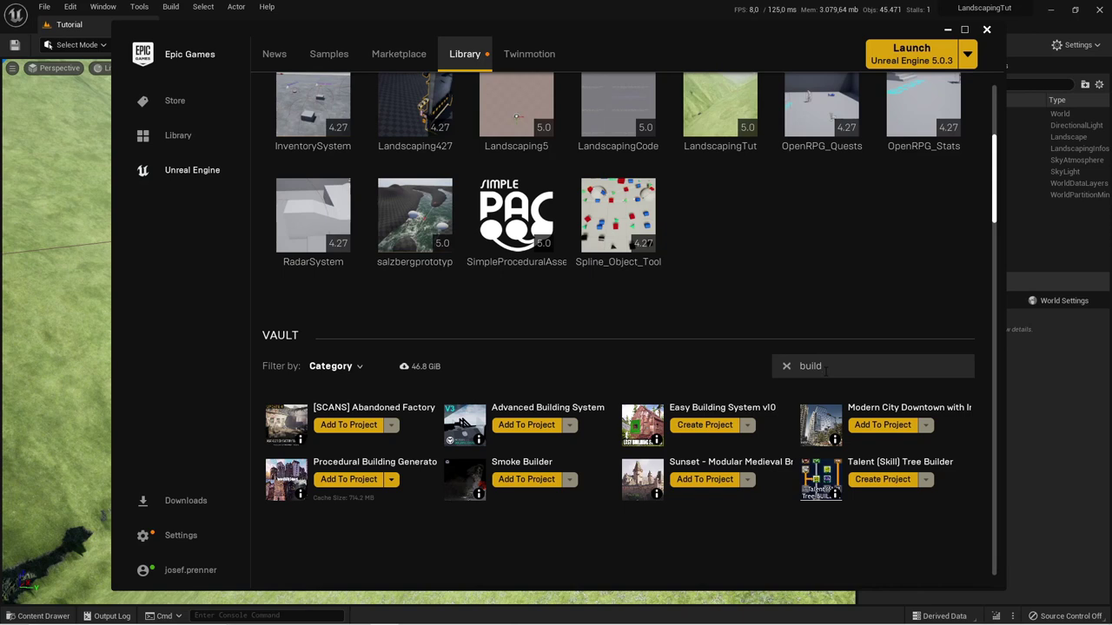
left_click(363, 482)
left_click(785, 367)
left_click(947, 29)
Step: Back in the Unreal Editor, open the M_Landscaping material from the LandscapeMaterial/Materials content folder
left_click(37, 616)
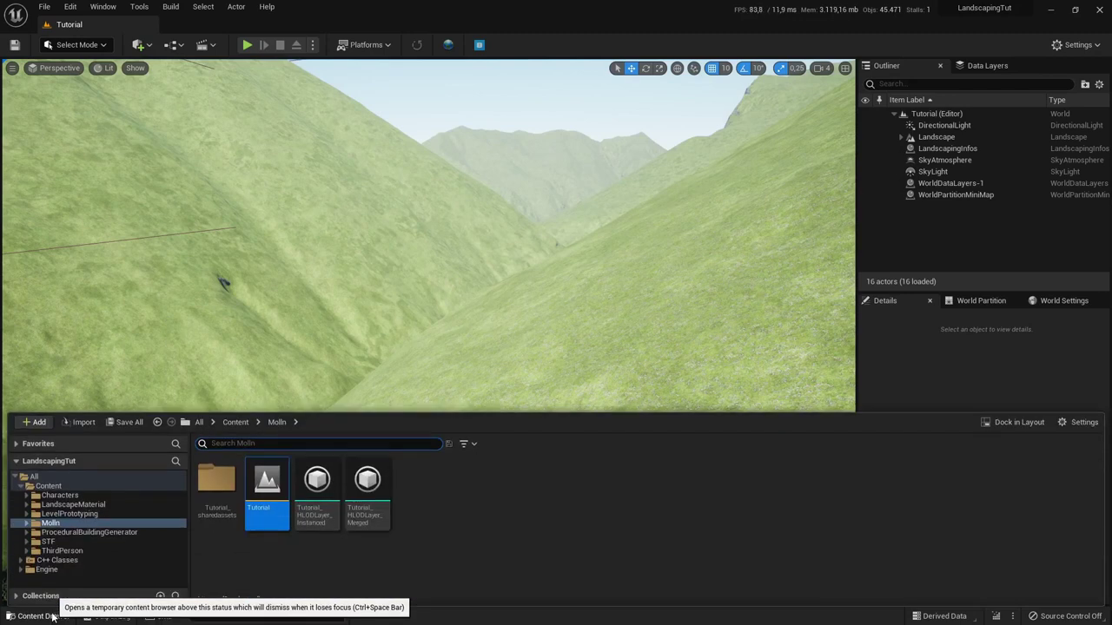
left_click(48, 541)
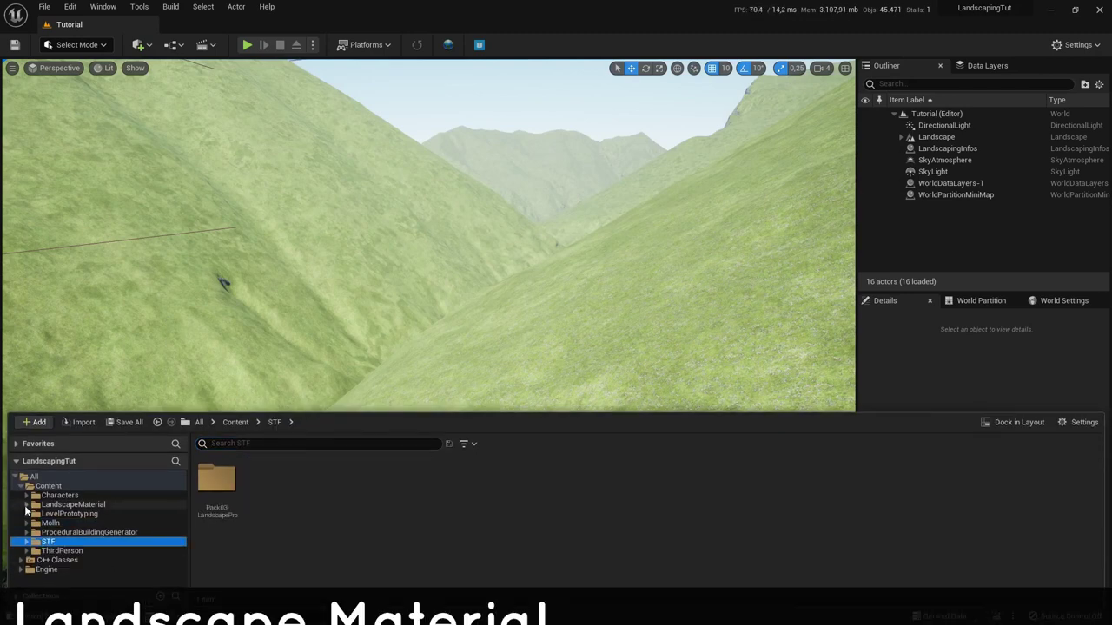
left_click(26, 504)
left_click(59, 514)
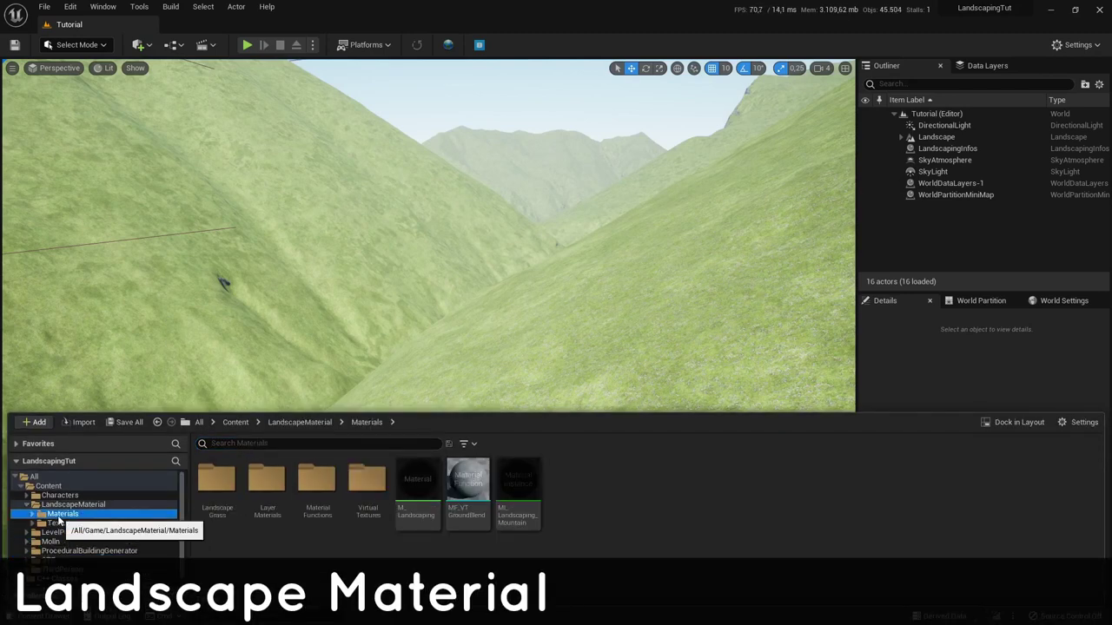
double_click(423, 496)
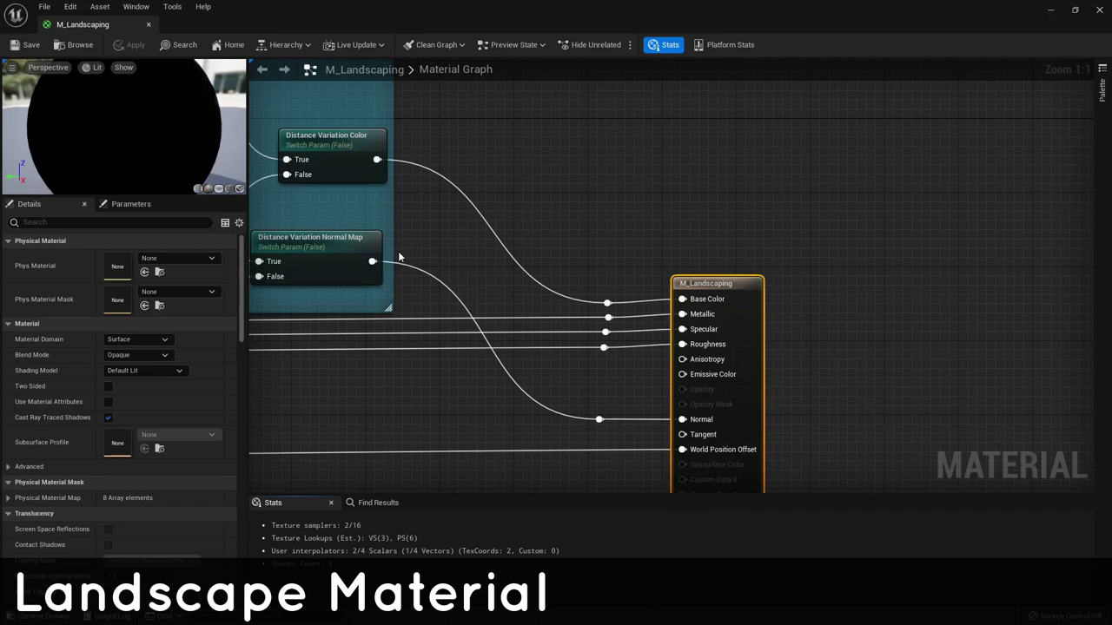
Step: Select the Grass output node beside the Foliage Switches, expand its Grass Types and check the first entry
scroll(738, 287, "down", 9)
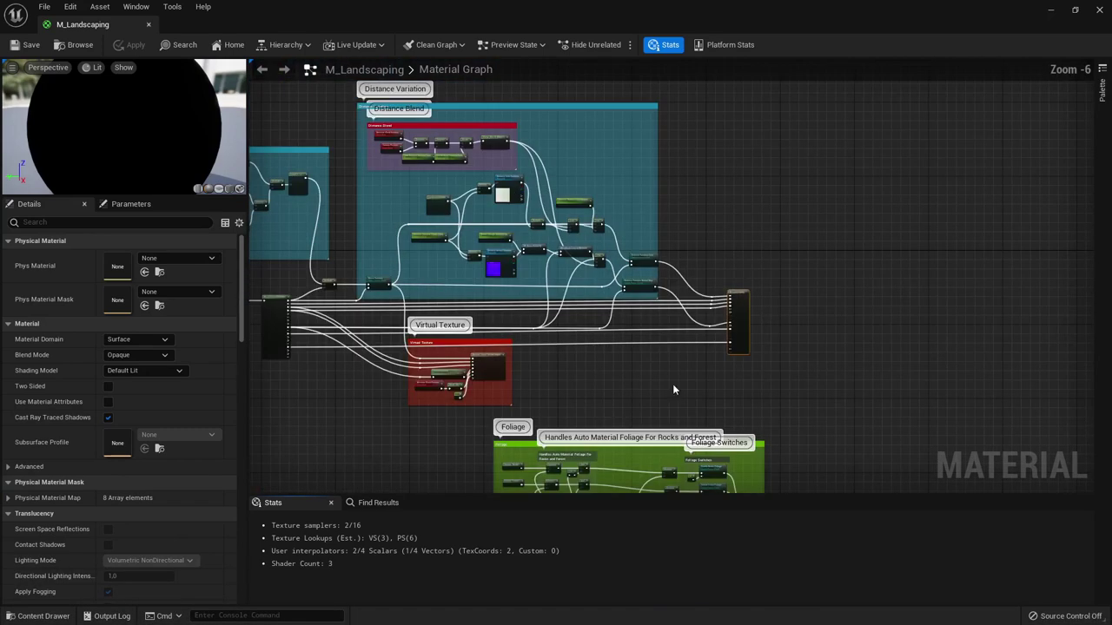
scroll(738, 417, "up", 5)
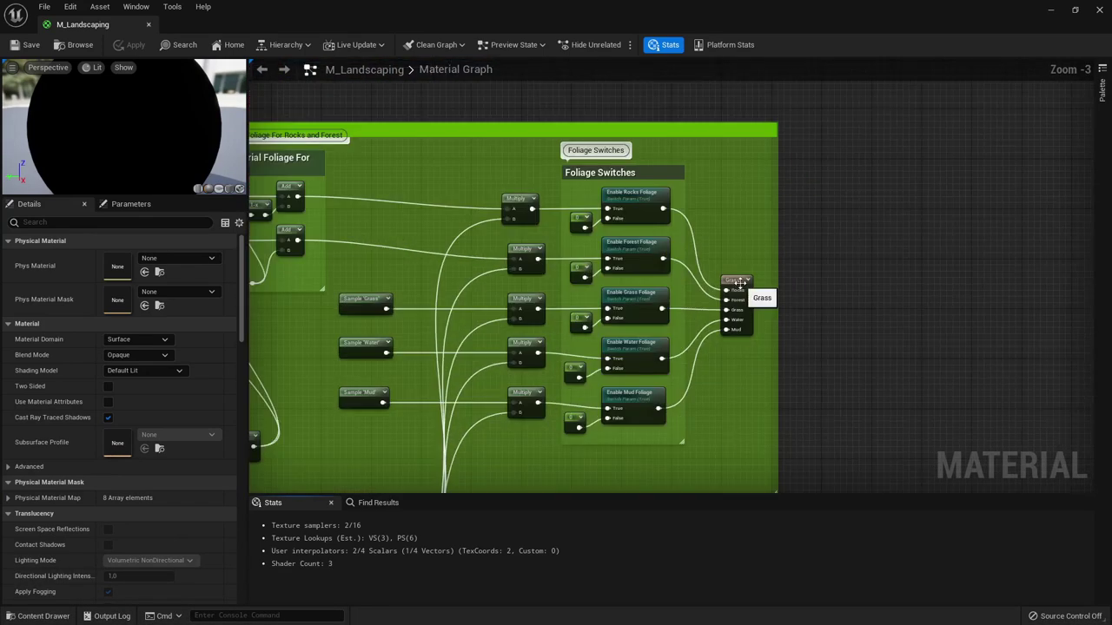
left_click(734, 279)
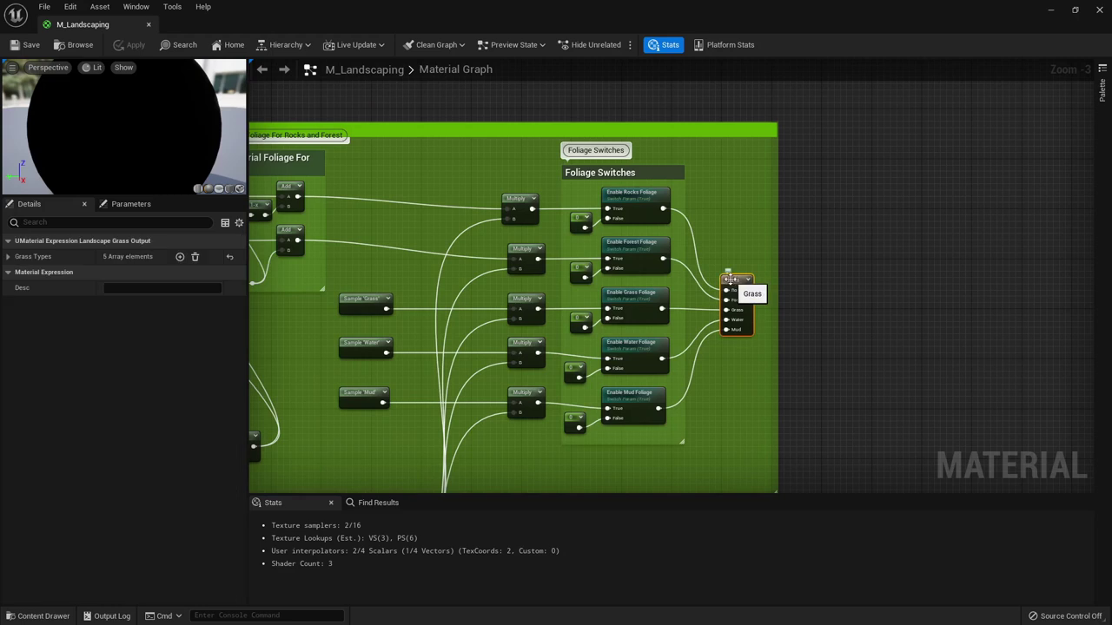
scroll(739, 294, "up", 3)
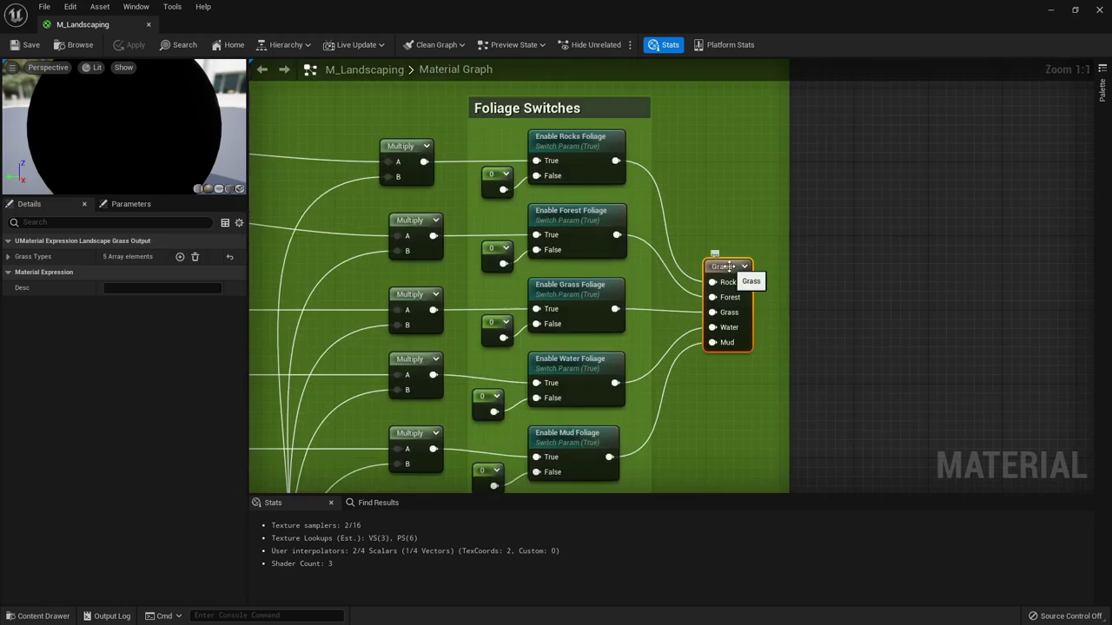
left_click(8, 257)
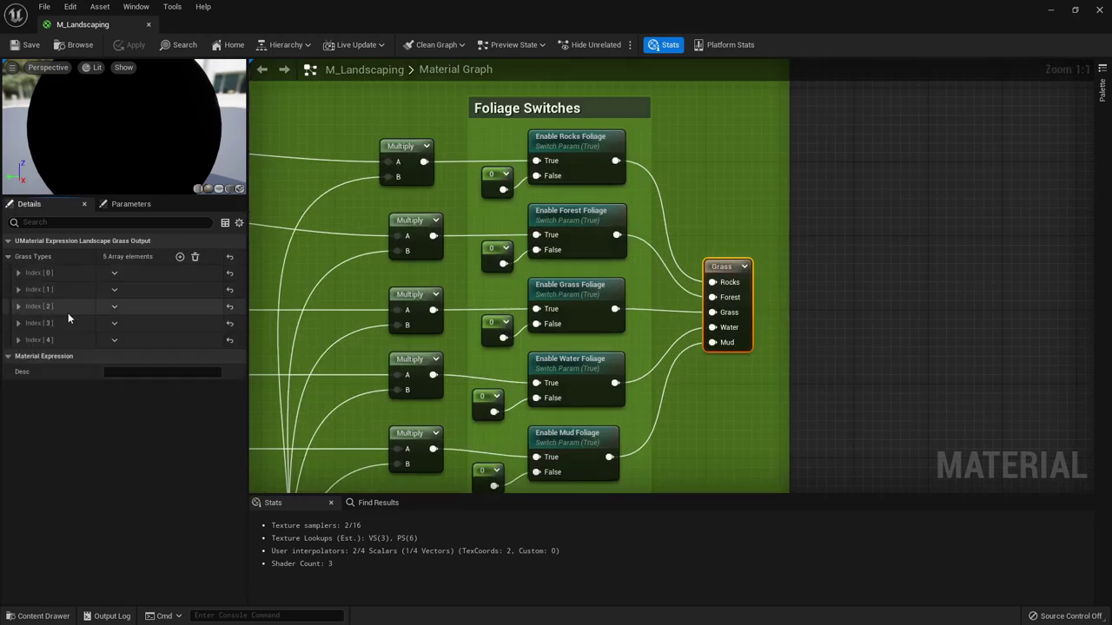
left_click(18, 273)
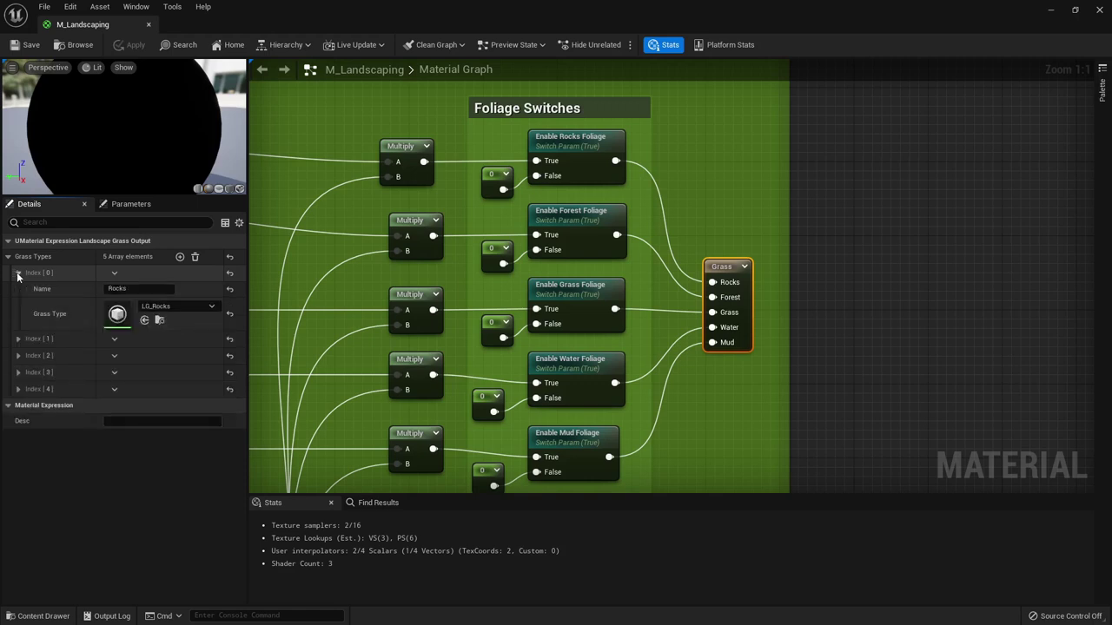
left_click(18, 274)
Step: Set the Forest entry's grass type to forest_layer_main_v2
left_click(18, 289)
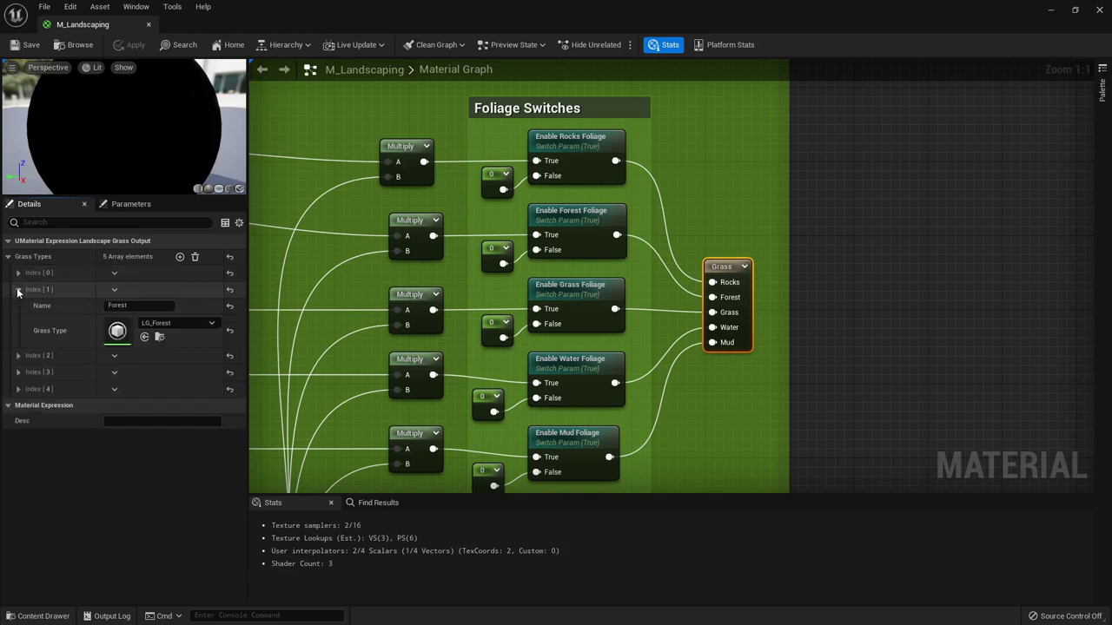
left_click(192, 324)
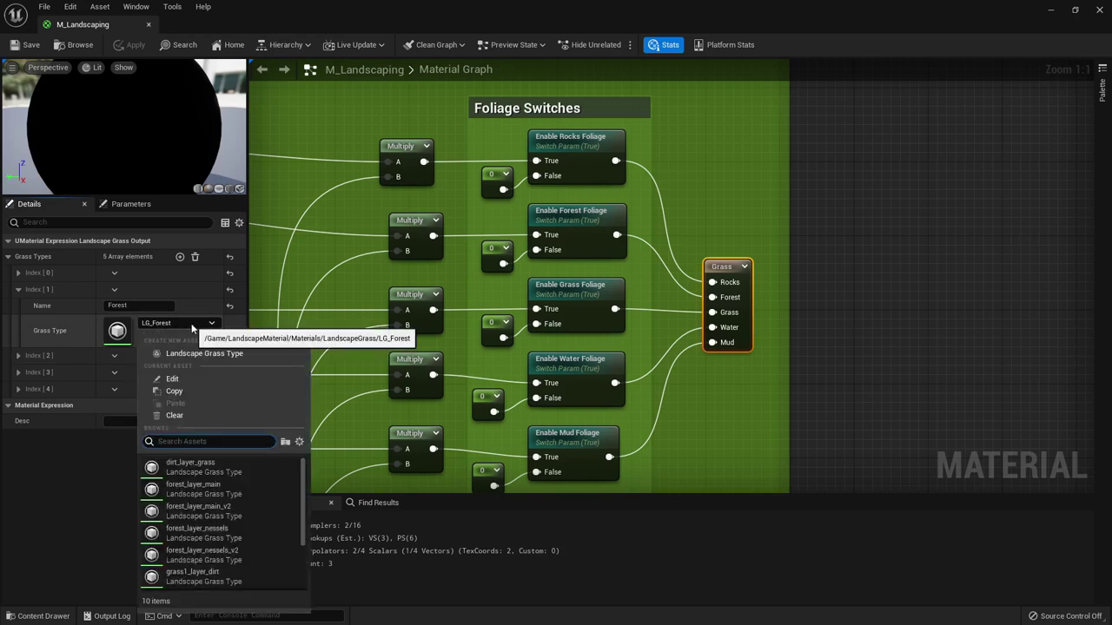
type("forest")
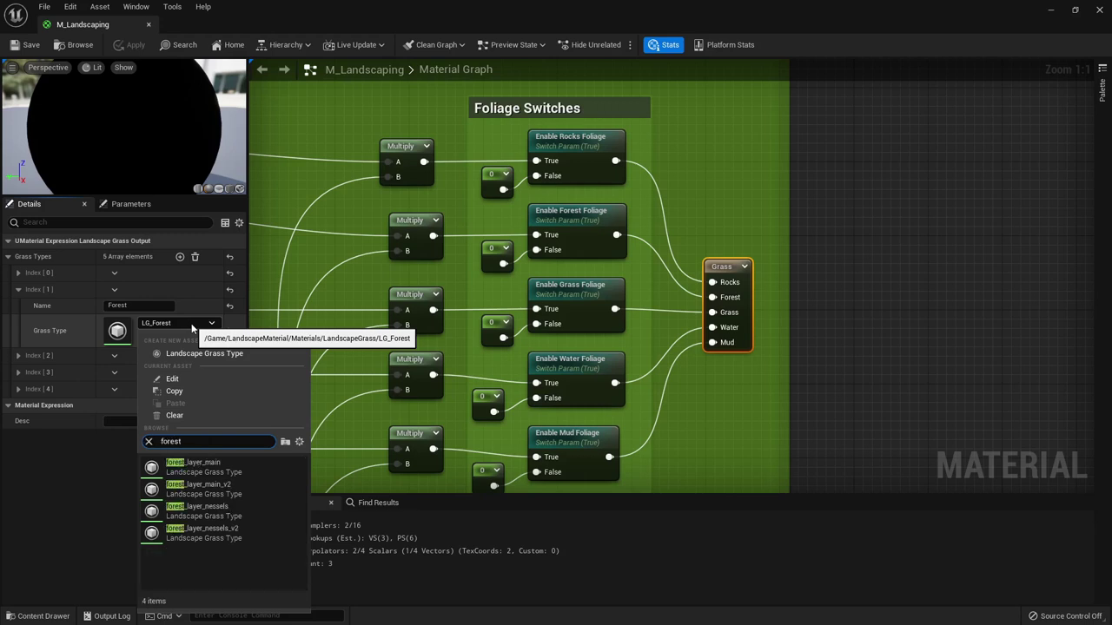
type("_layer")
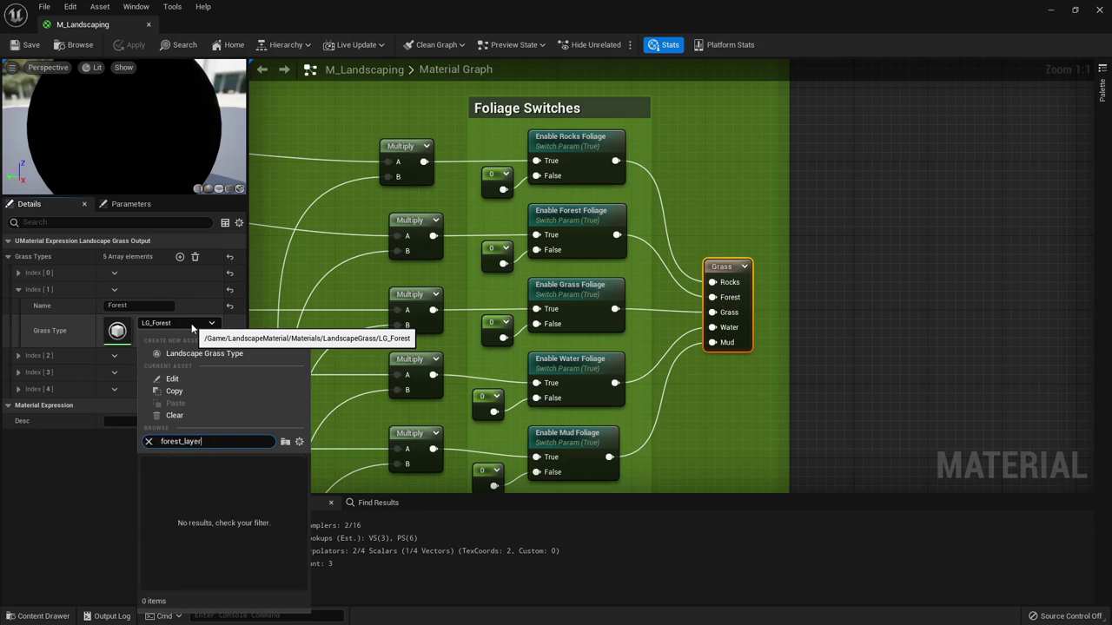
type("_main_v2")
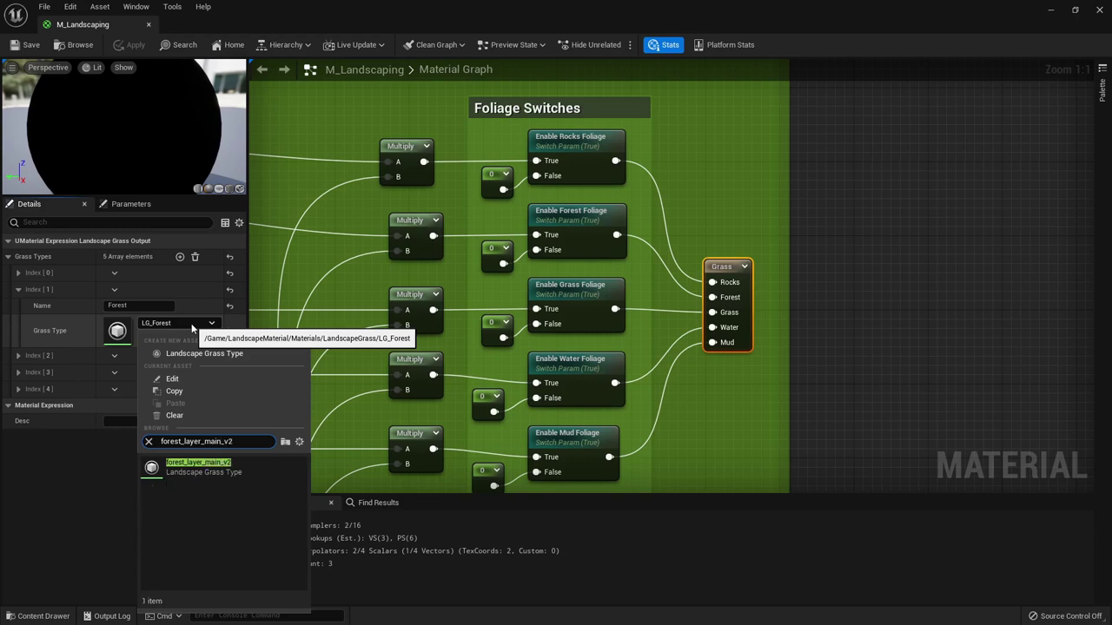
left_click(197, 469)
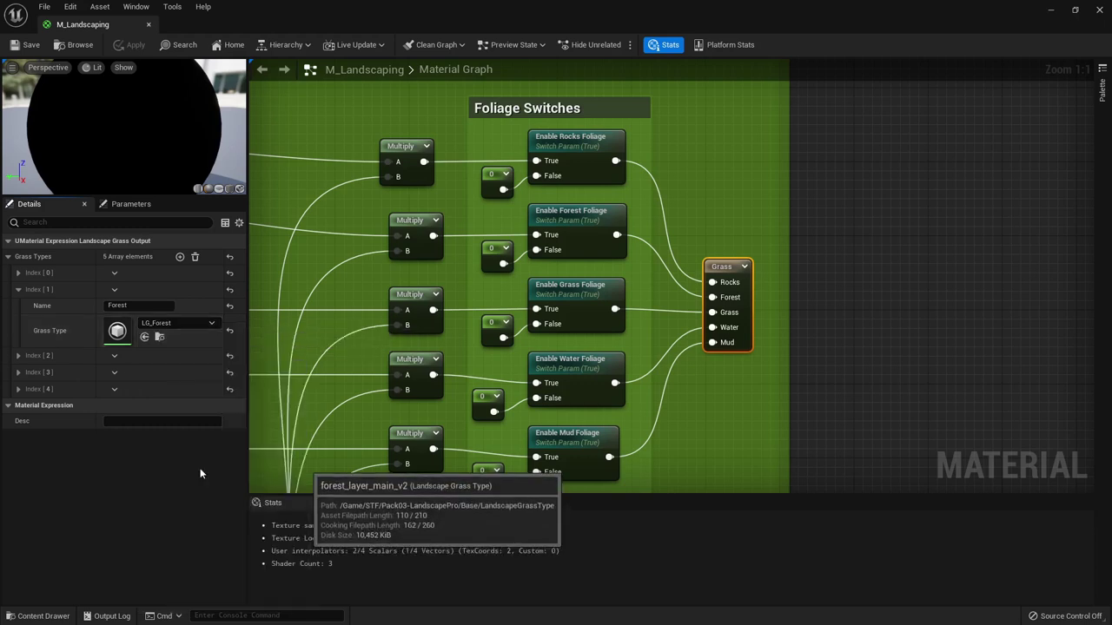
Step: Set the Grass entry's grass type to grass1_layer_grass
left_click(19, 355)
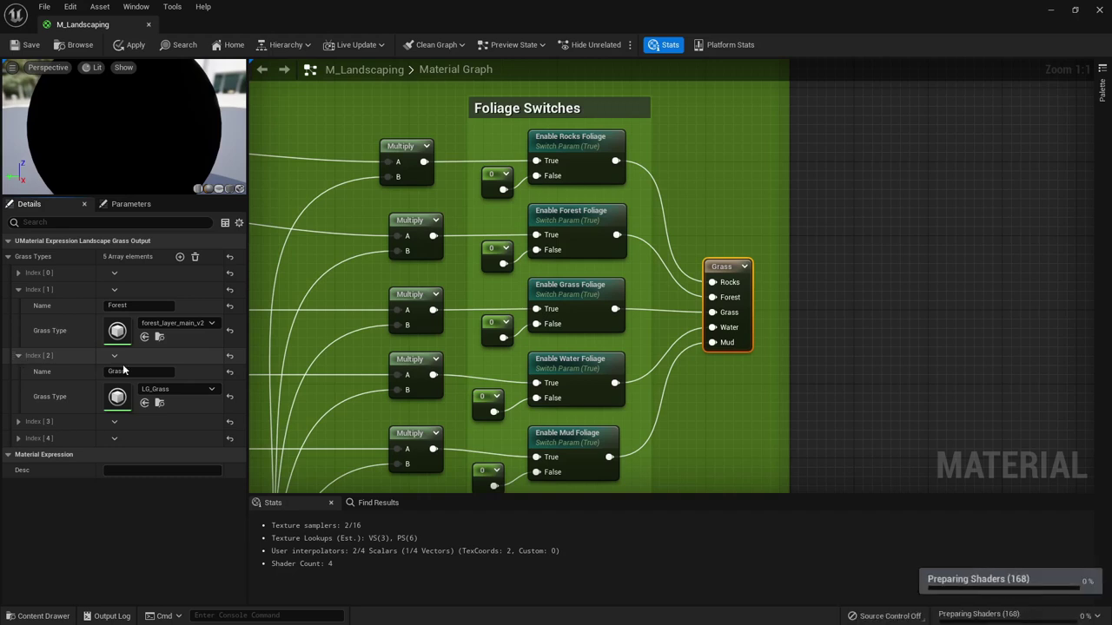
left_click(172, 389)
type("grass")
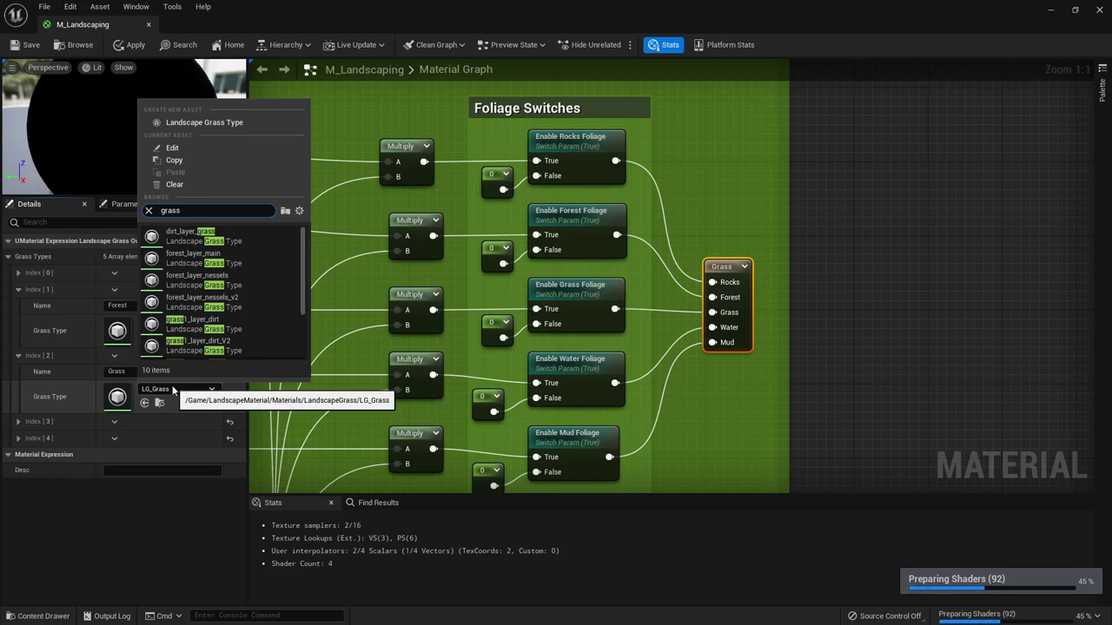
type("1_")
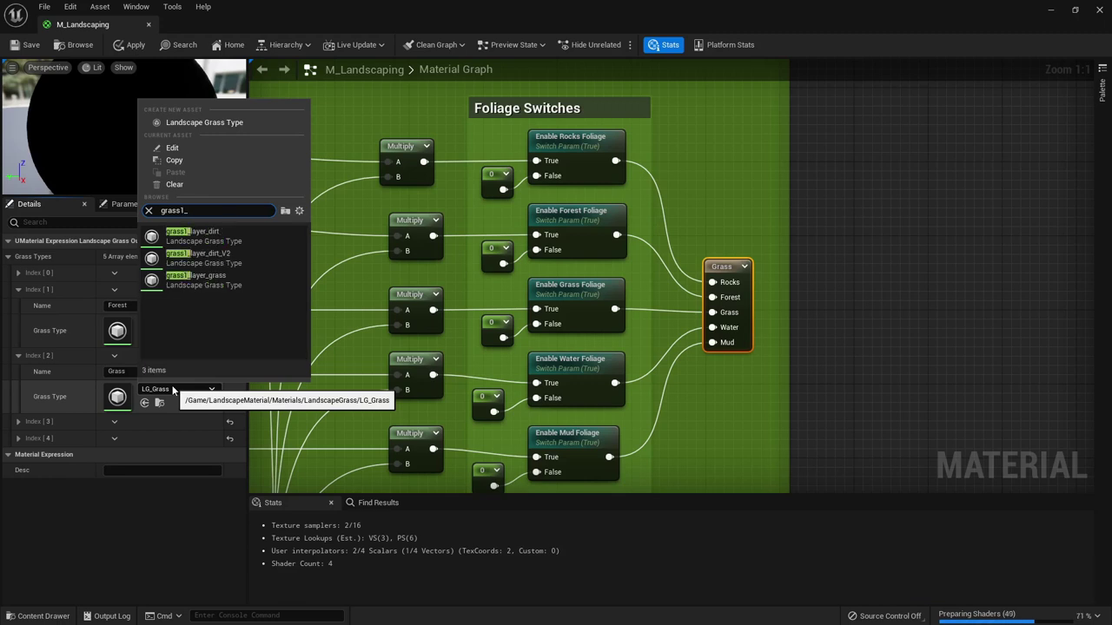
left_click(215, 276)
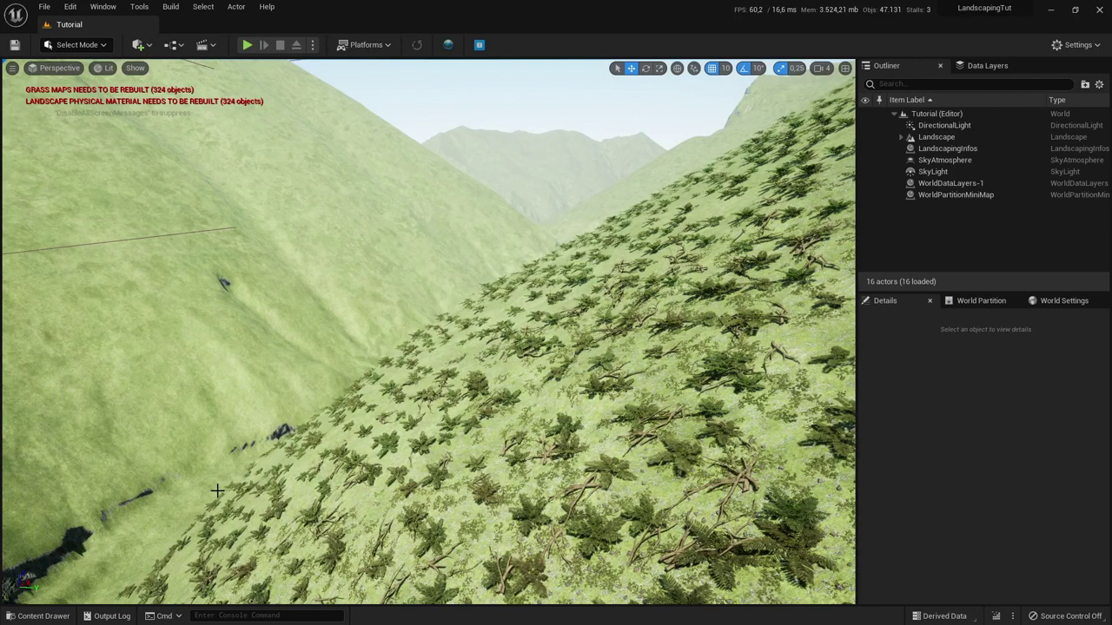
Step: Open the MI_Landscaping_Mountain material instance to check its Cliffs and Forest texture parameters, and close it
left_click(63, 616)
left_click(519, 490)
double_click(520, 491)
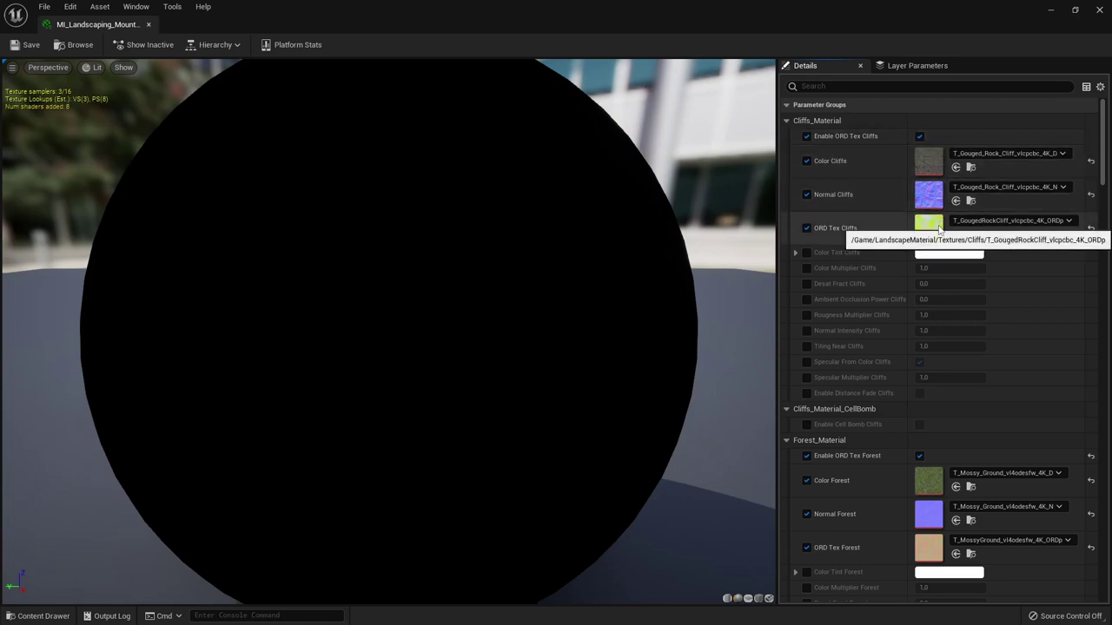
left_click(149, 25)
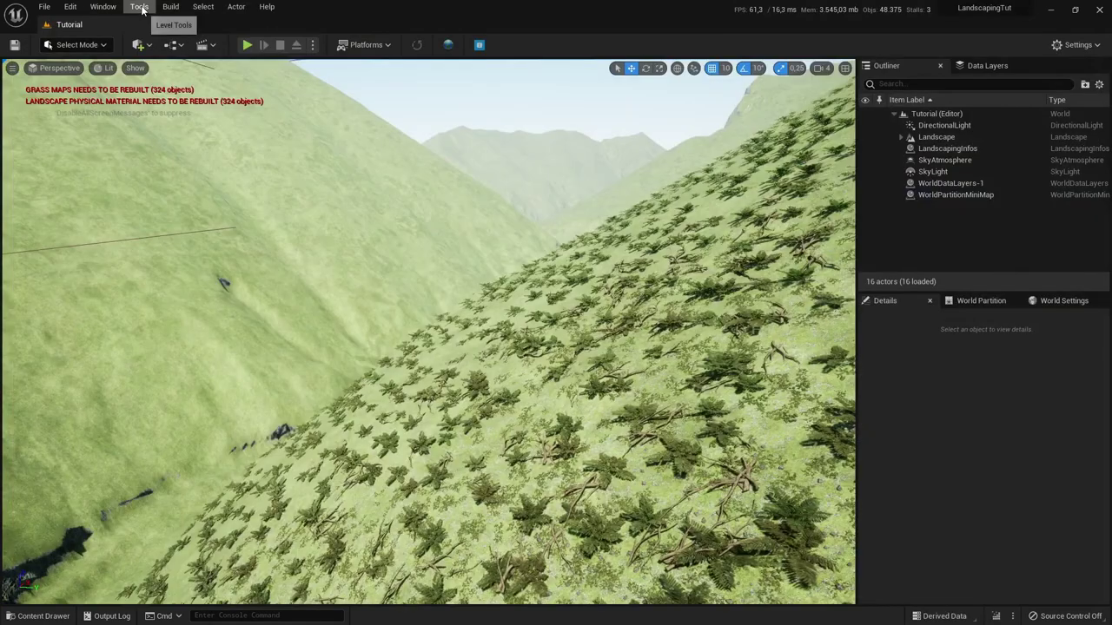
Step: Search Quixel Bridge for "grass surface", review the Mossy Grass surface's details and close Bridge
left_click(479, 46)
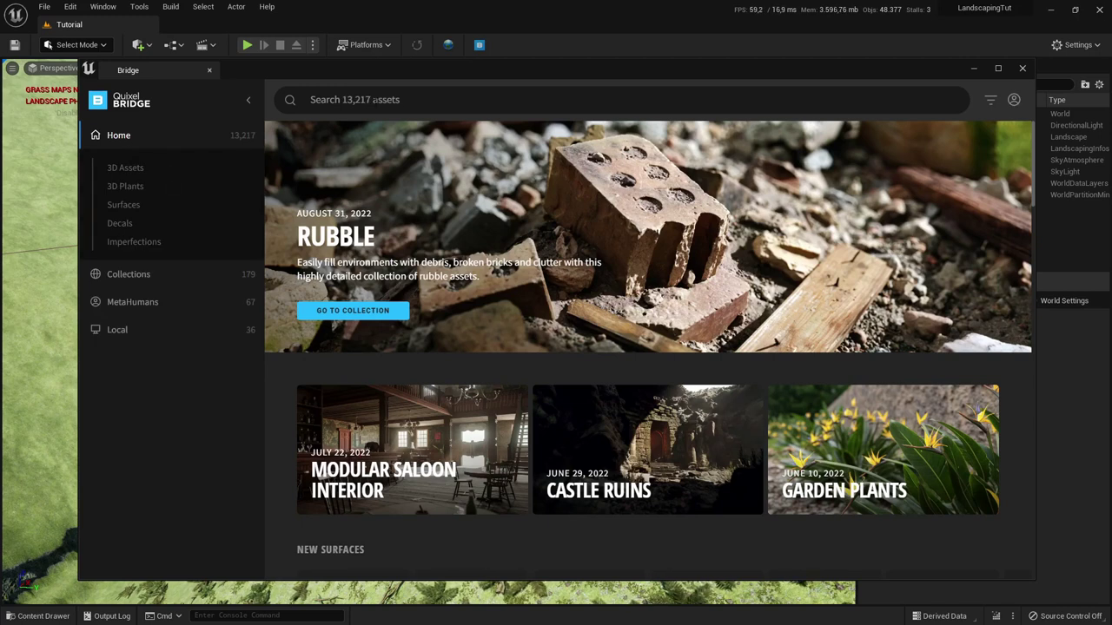
left_click(365, 102)
type("grass surface")
key("Return")
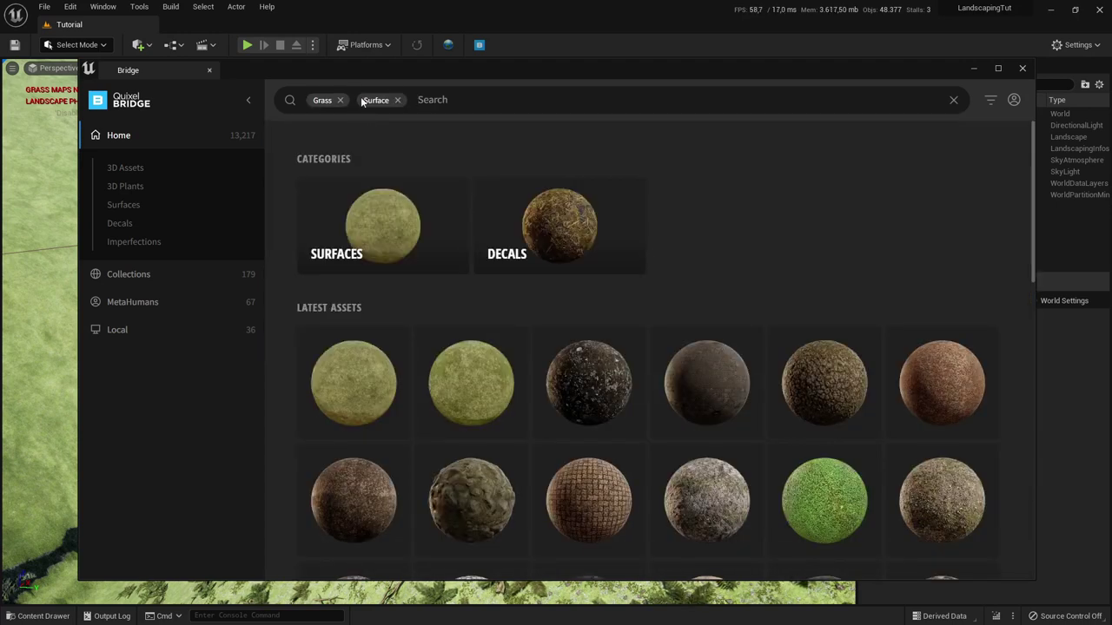
left_click(465, 360)
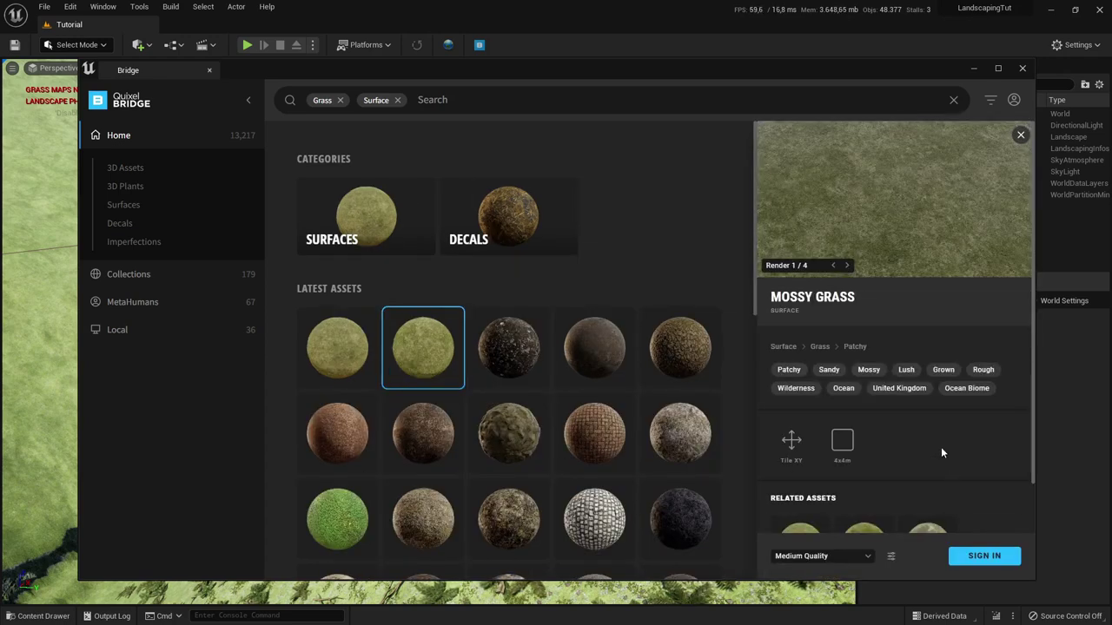
scroll(939, 447, "down", 1)
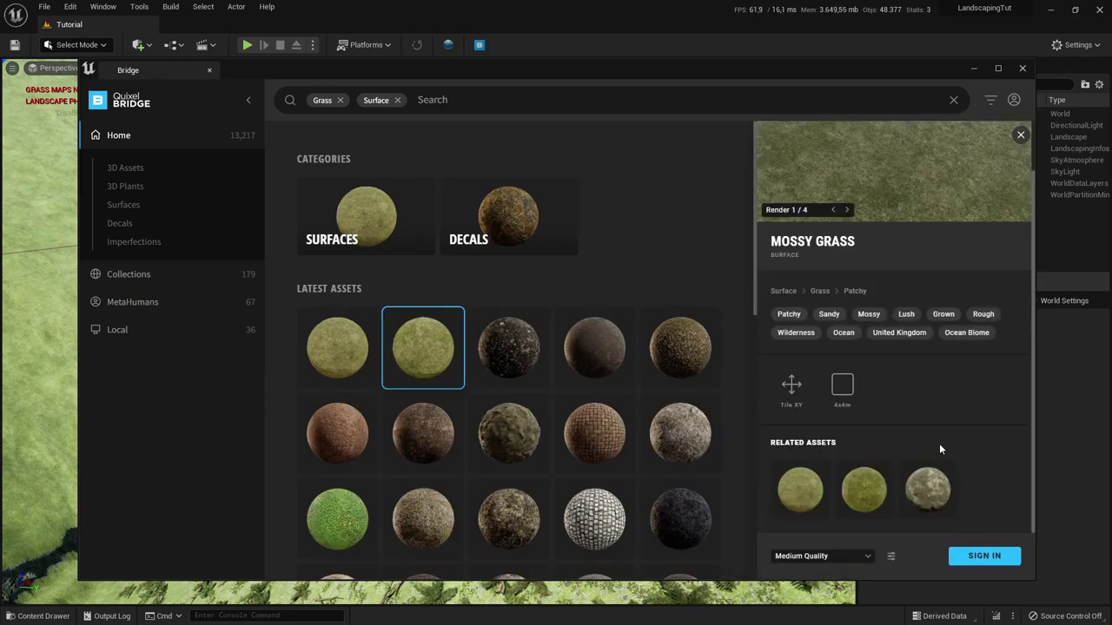
left_click(1022, 70)
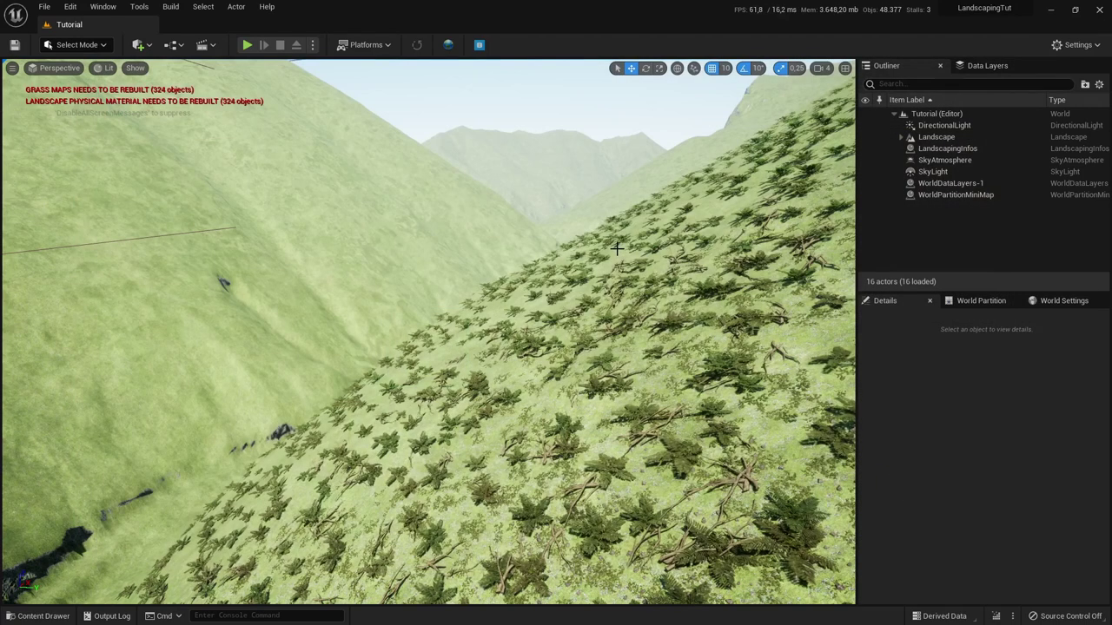
Step: Reopen the MI_Landscaping_Mountain instance, locate its Color Cliffs texture in the content folders, and close the instance
key("ctrl+space")
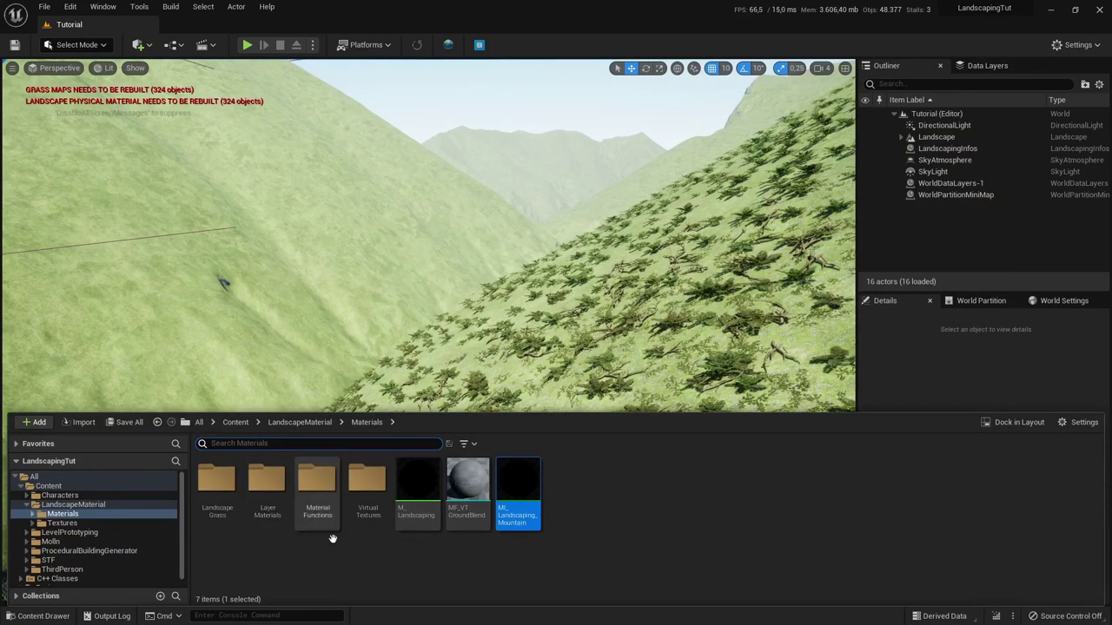
double_click(524, 492)
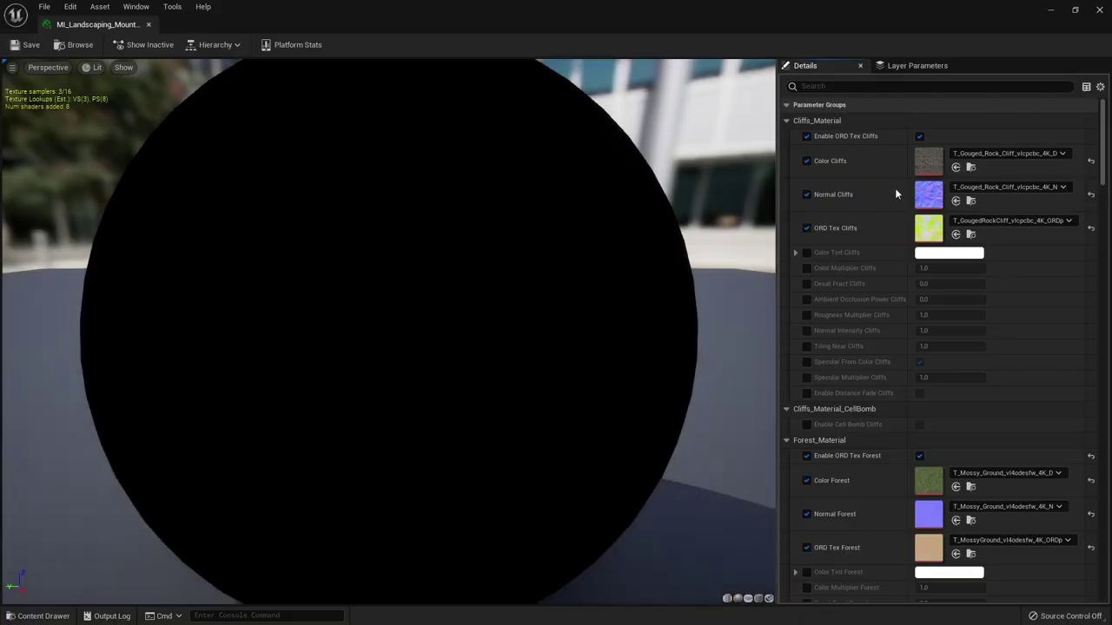
left_click(970, 167)
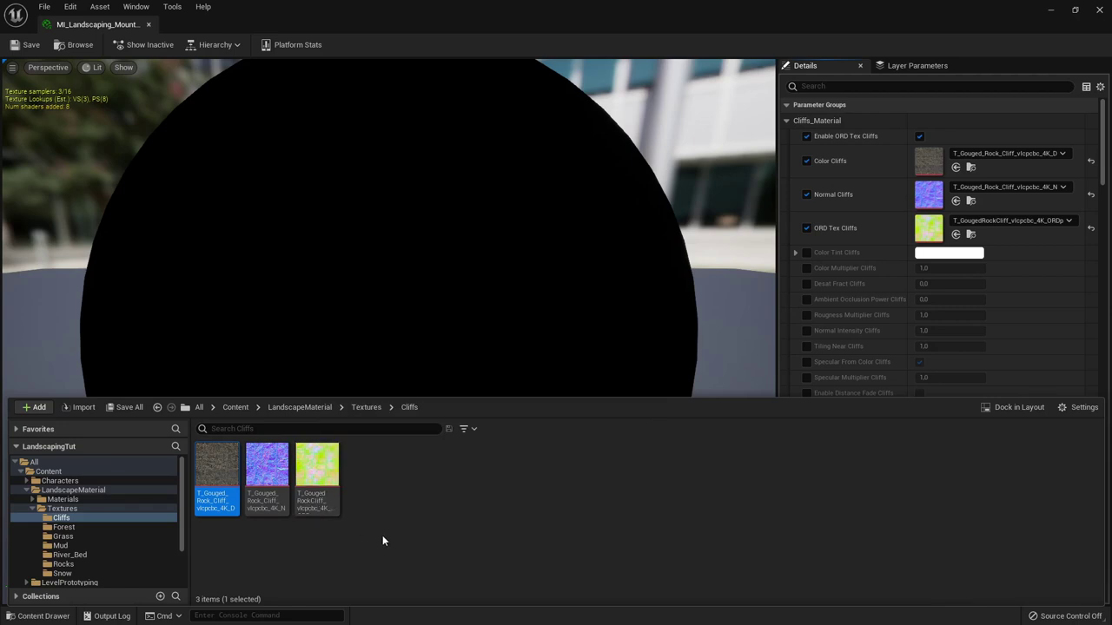
left_click(149, 24)
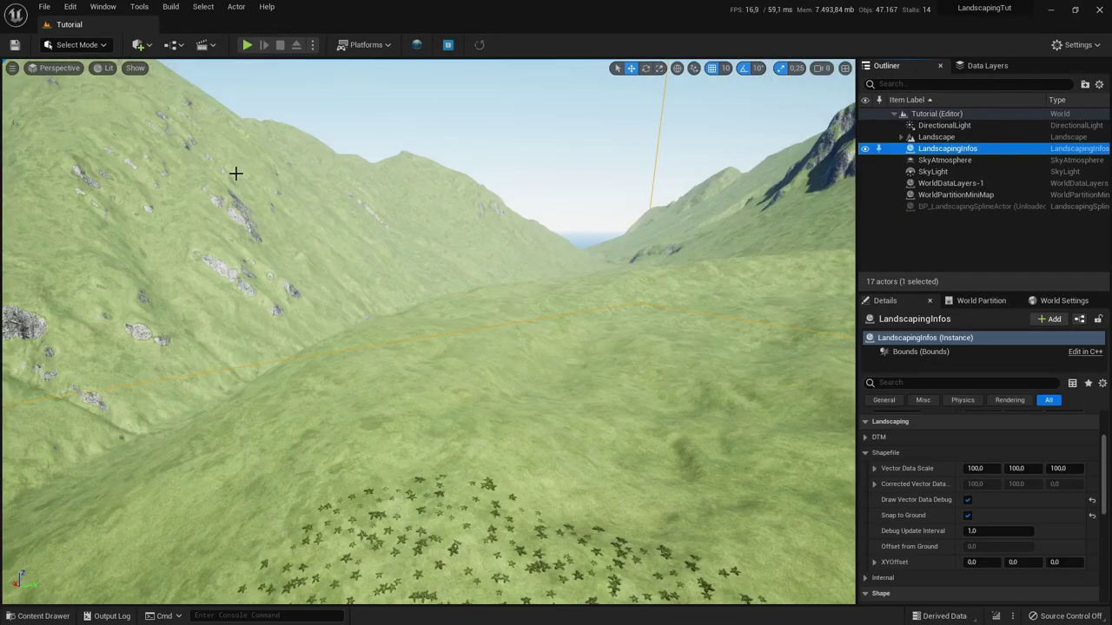
Step: In the Landscaping plugin, load gis_osm_waterways_free_1.shp as the shapefile for the roads and rivers import
left_click(417, 45)
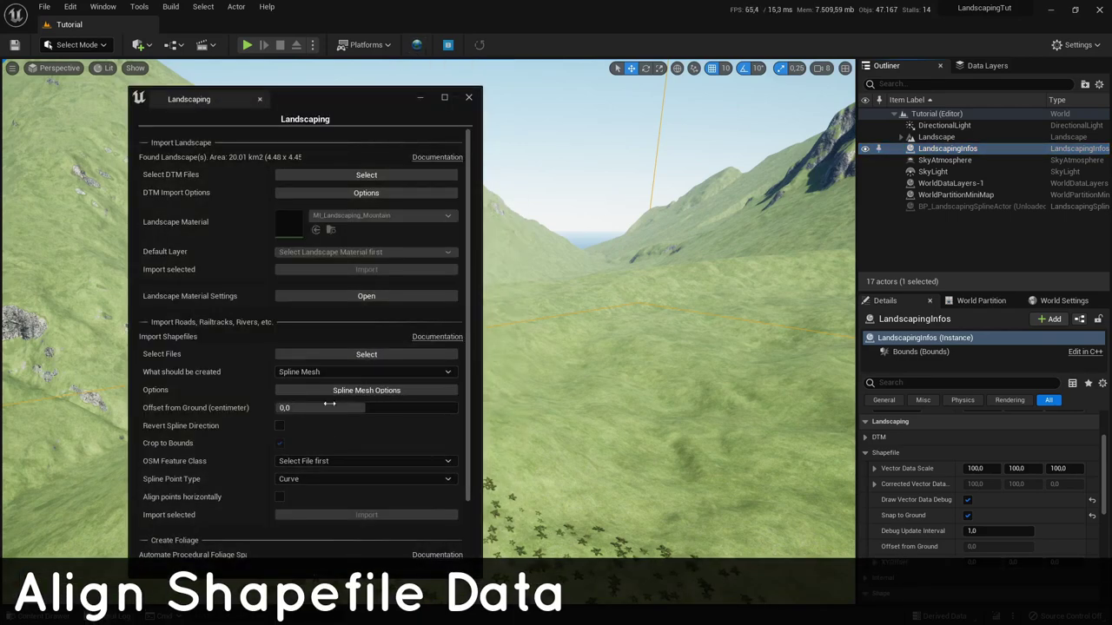
left_click(336, 353)
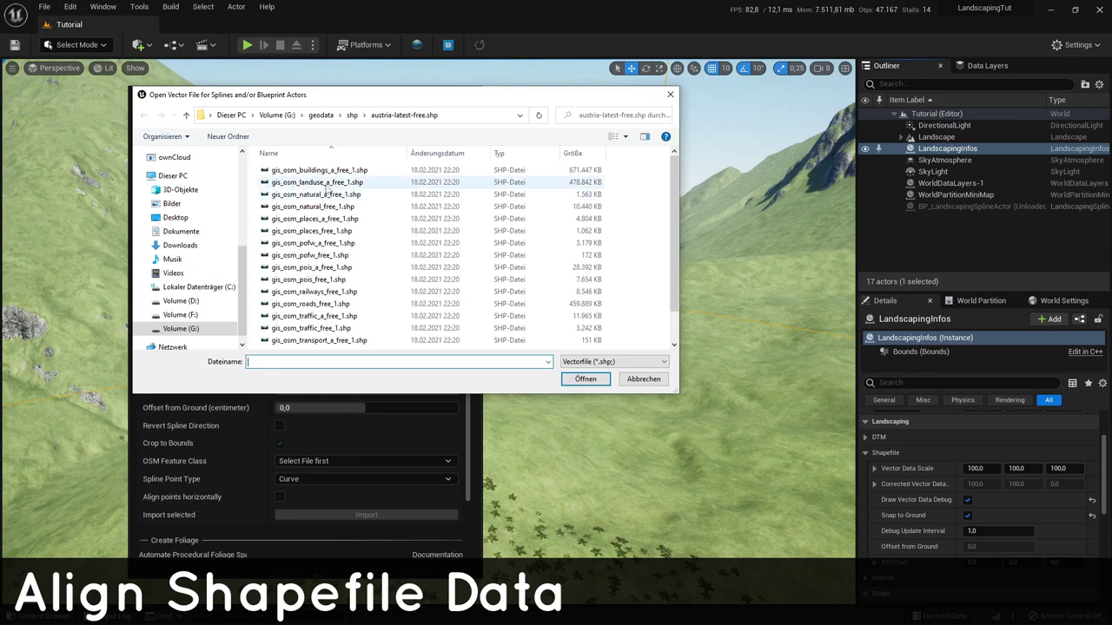
scroll(326, 191, "down", 1)
left_click(347, 342)
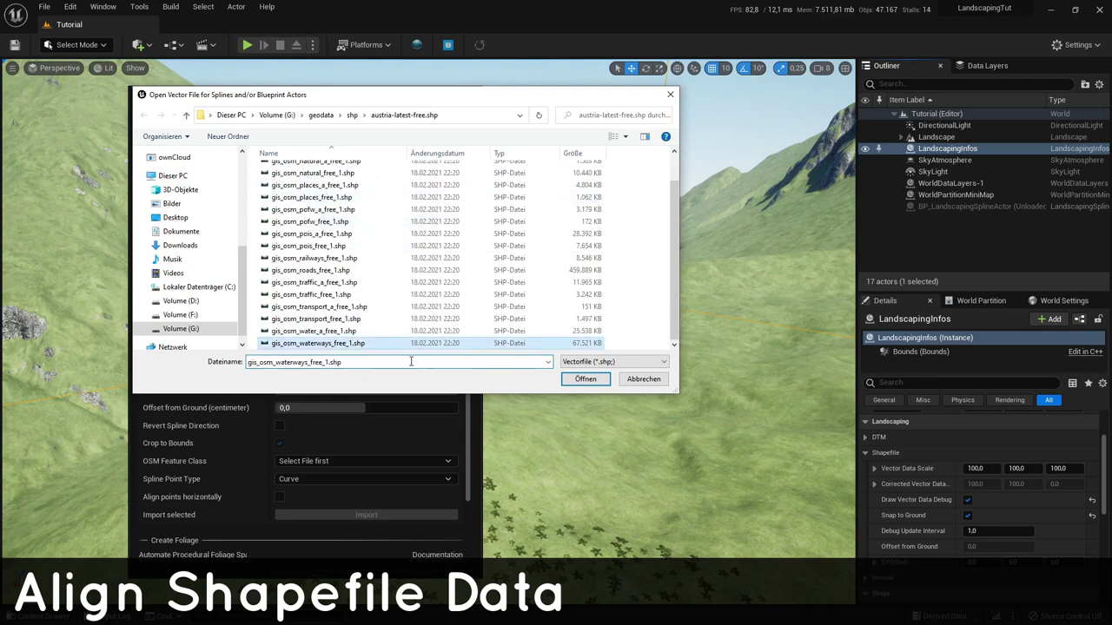
left_click(585, 380)
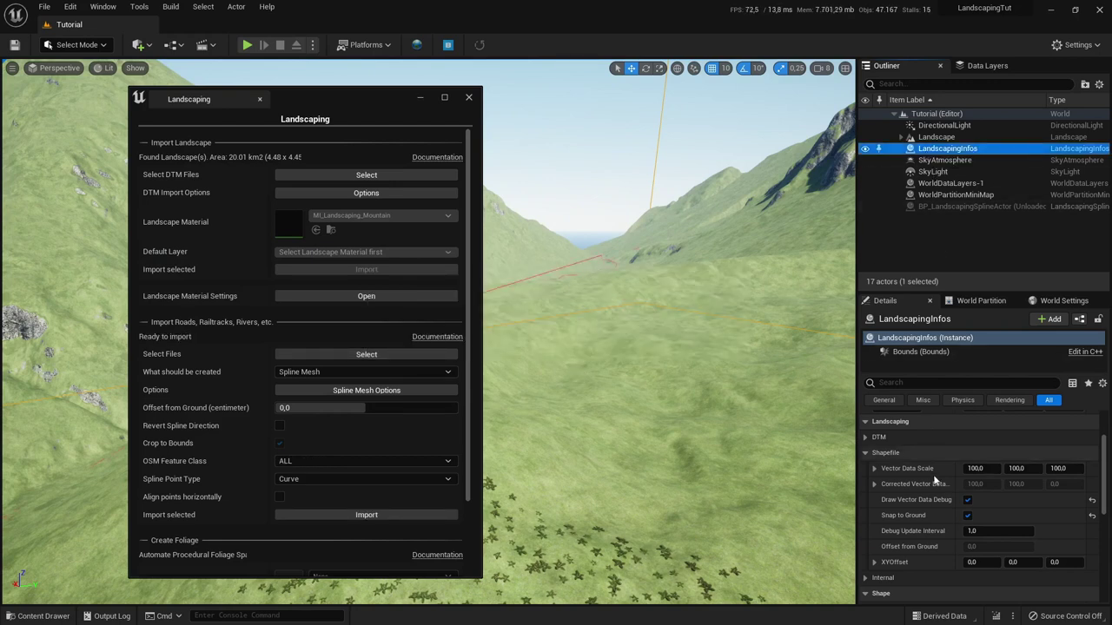
Step: Minimize the Landscaping window and view the terrain from the top, framing the river bend beside the waterway debug lines
left_click(425, 99)
left_click(55, 68)
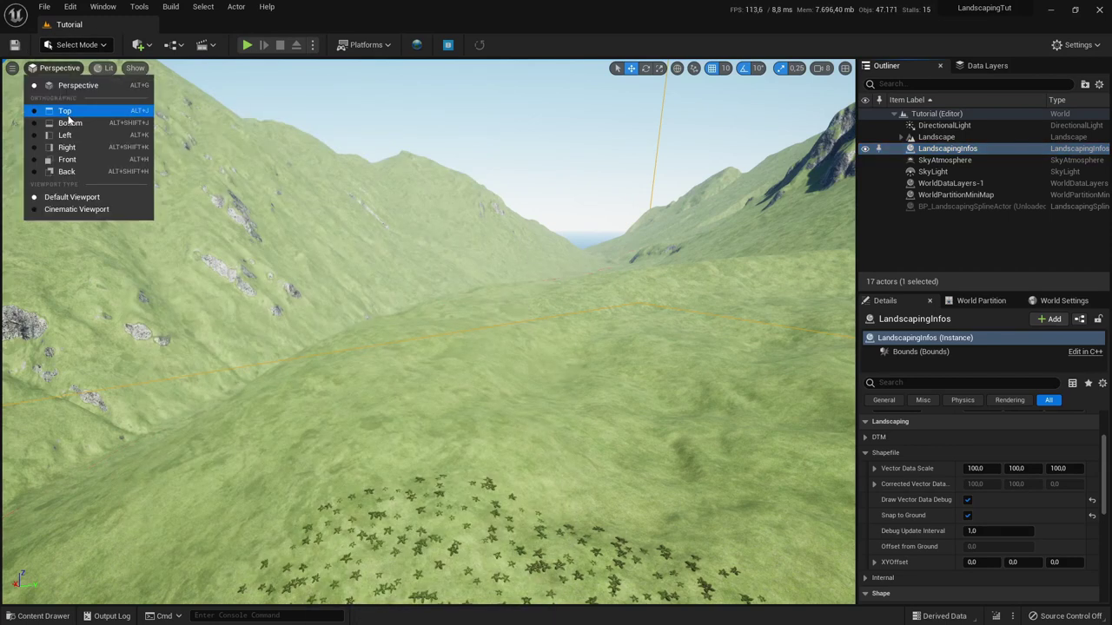
left_click(66, 112)
scroll(403, 289, "down", 2)
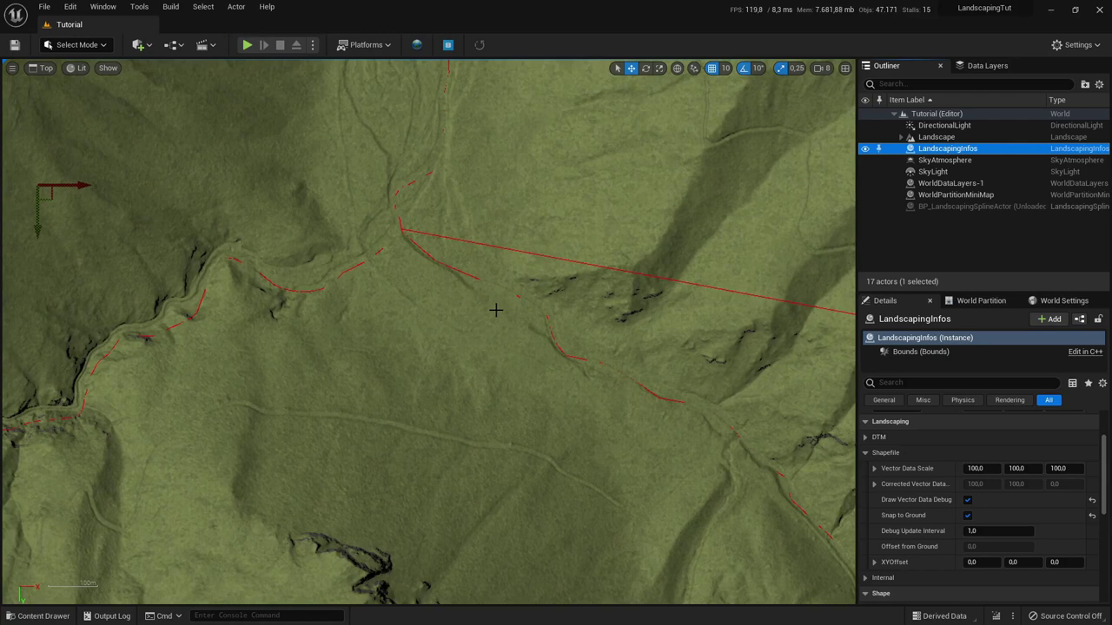
scroll(209, 271, "up", 2)
scroll(747, 326, "up", 1)
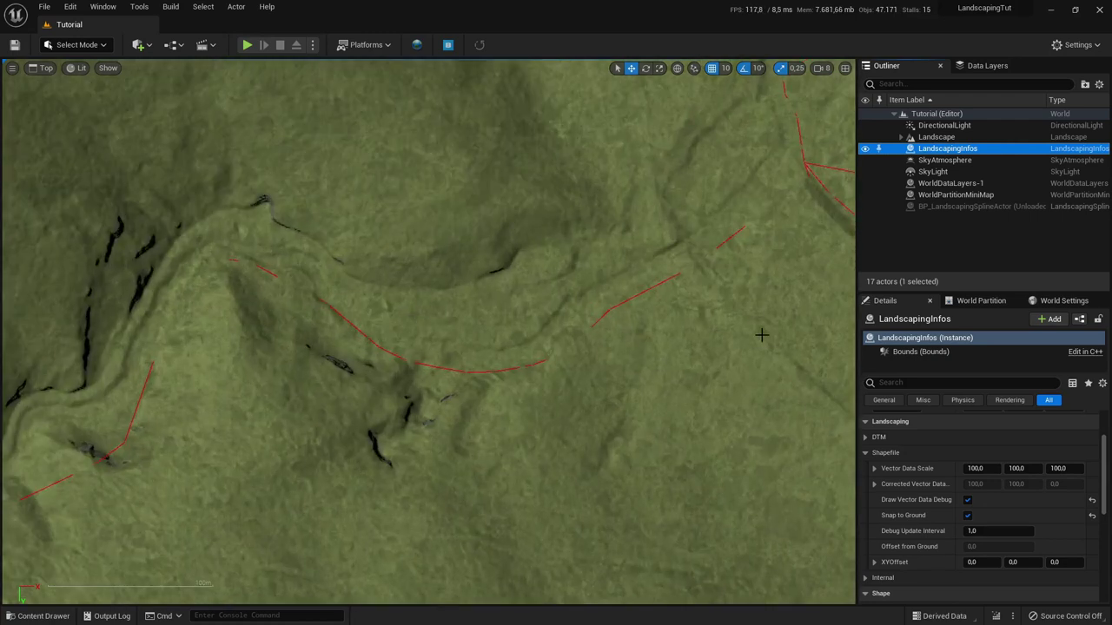
Step: Set the X and Y Vector Data Scale of LandscapingInfos to 95
left_click(980, 469)
type("95")
key("Return")
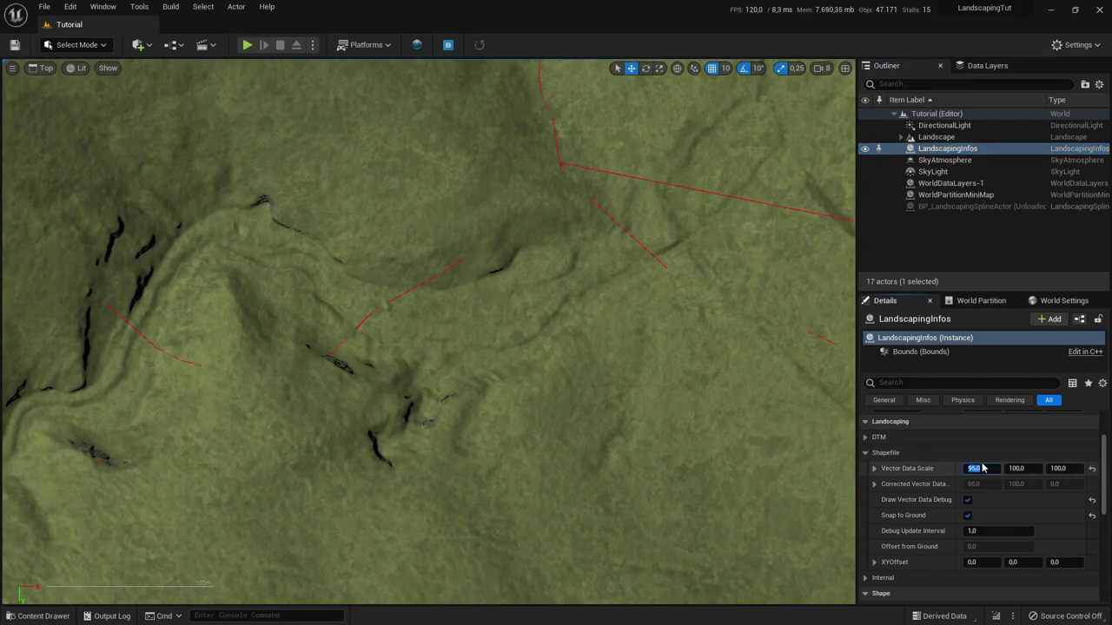
left_click(1016, 469)
type("95")
key("Return")
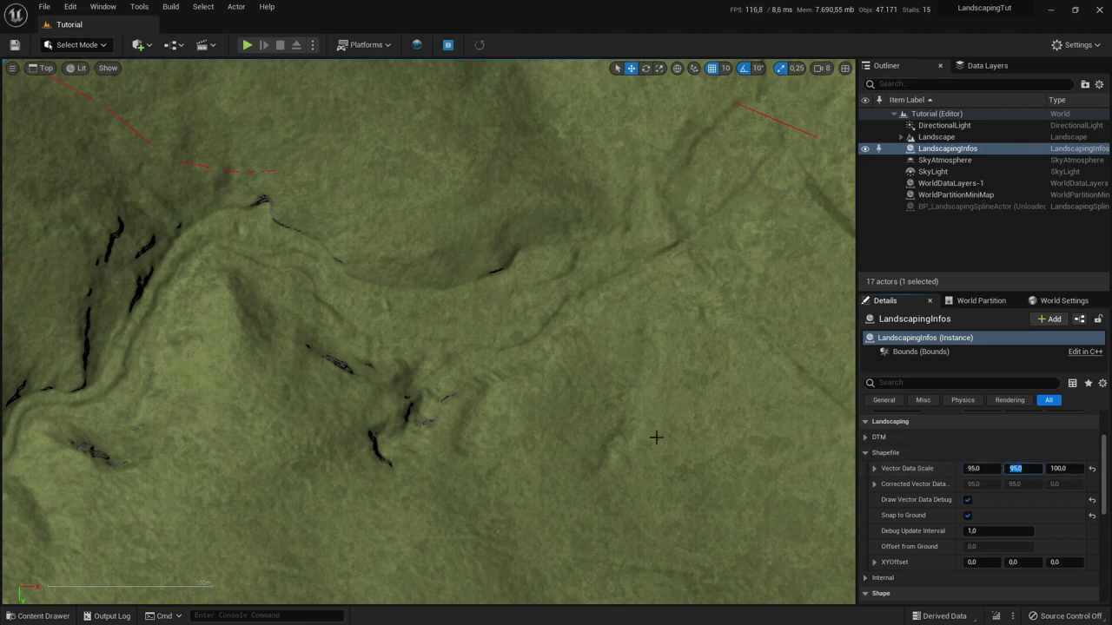
Step: Try a Vector Data Scale of 98 in X and Y to bring the waterway lines closer to the riverbed
type("98")
key("Tab")
type("98")
key("Tab")
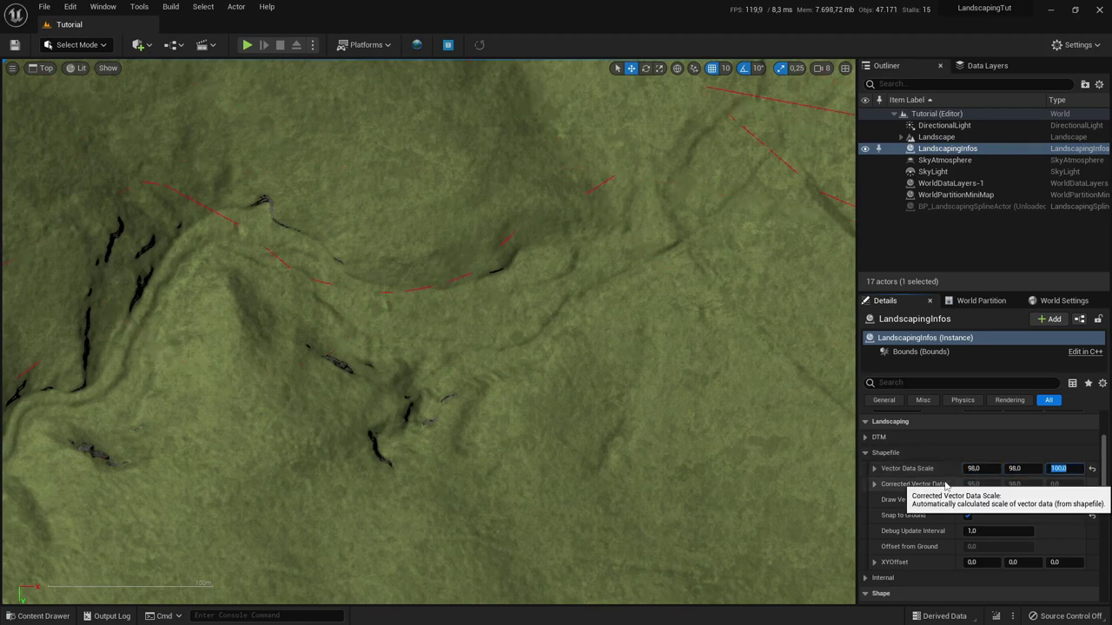
Step: Try a Vector Data Scale of 99 in both X and Y for the waterway lines
left_click(976, 468)
type("99")
key("Return")
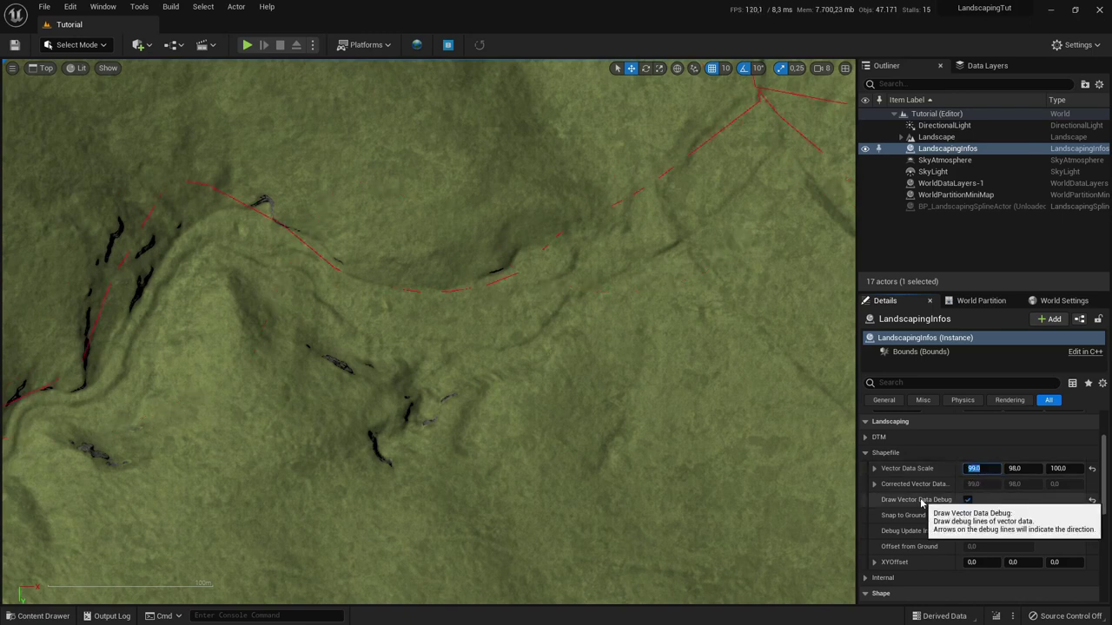
key("Tab")
type("99")
key("Tab")
Step: Refine the Vector Data Scale to 99,5 in both X and Y
key("shift+Tab")
key("shift+Tab")
type("99,5")
key("Tab")
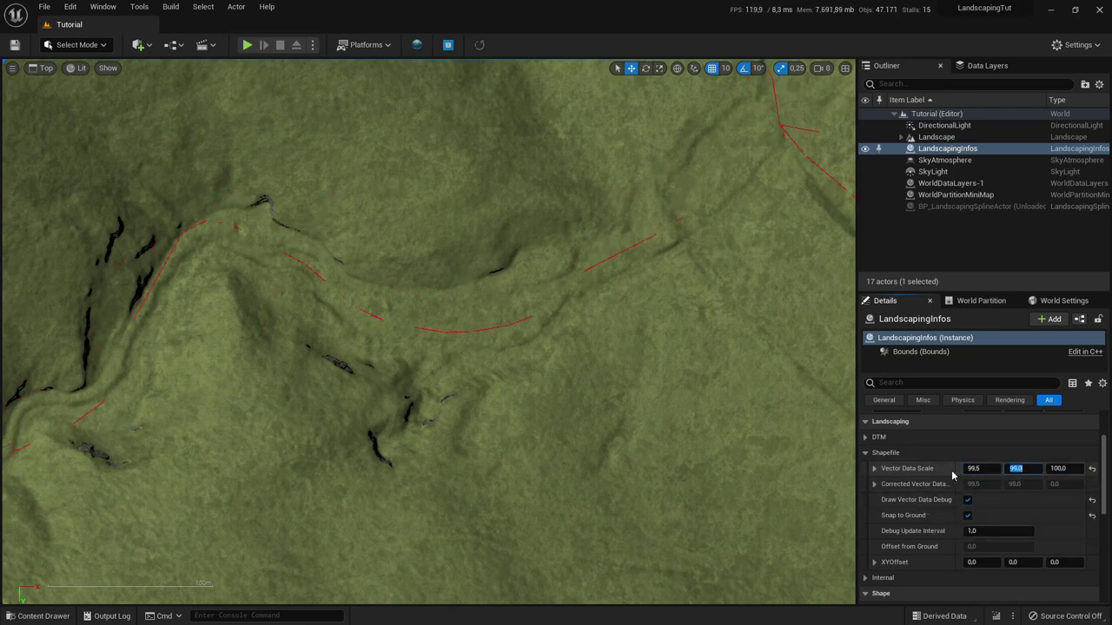
type("99,5")
key("Tab")
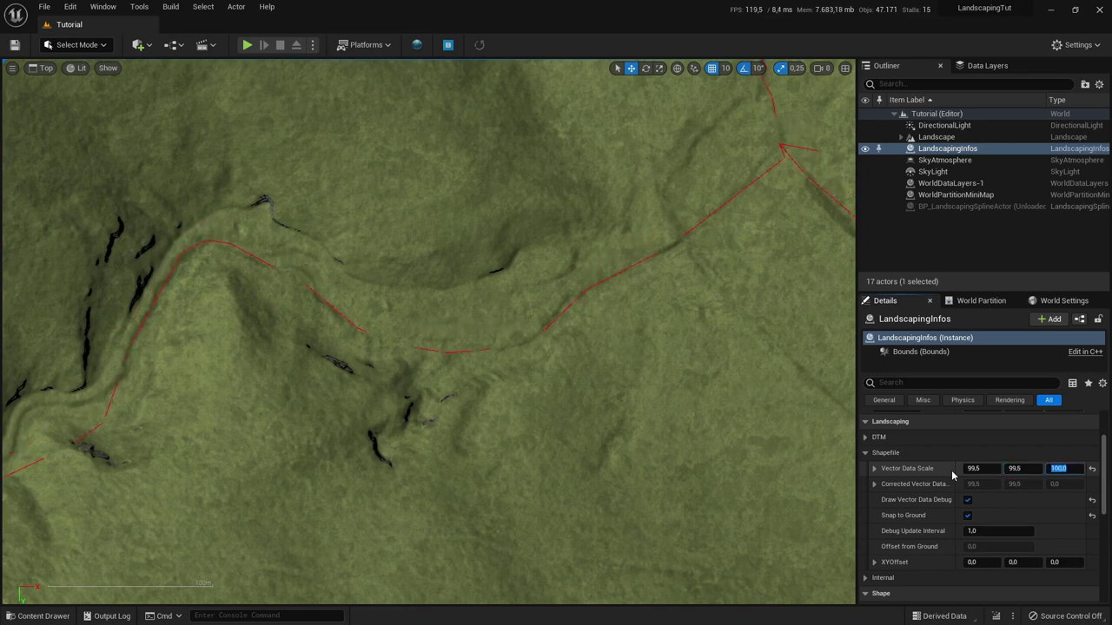
Step: Set the X and Y Vector Data Scale to 99,6 and compare the waterway lines with the riverbed
left_click(980, 468)
type("99,6")
key("Tab")
type("99,6")
key("Tab")
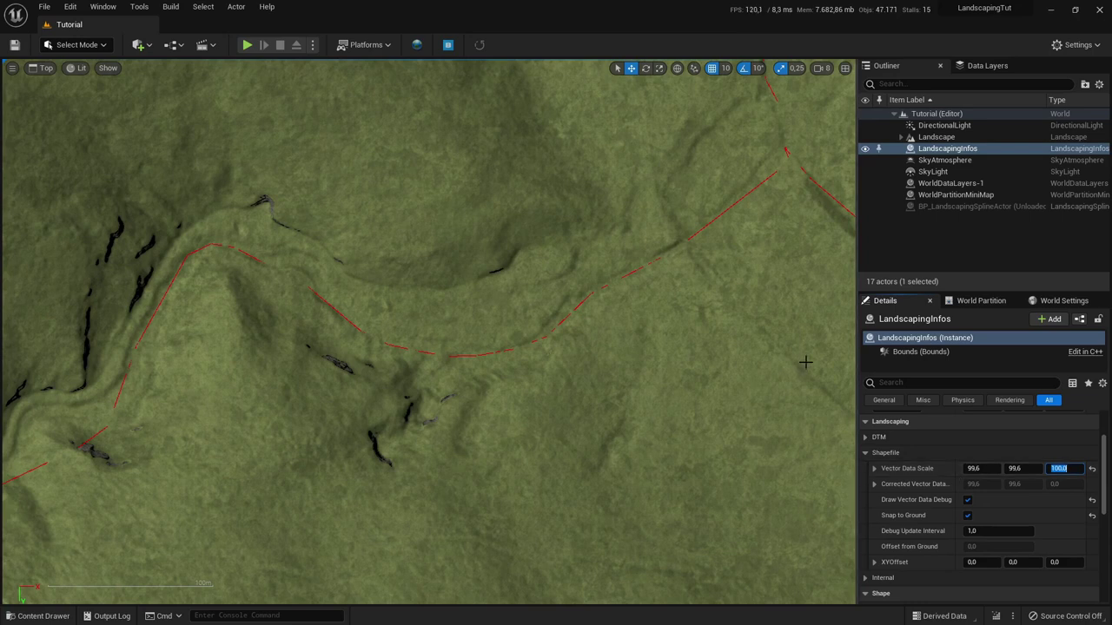
scroll(695, 359, "down", 6)
scroll(273, 444, "up", 7)
scroll(384, 383, "down", 5)
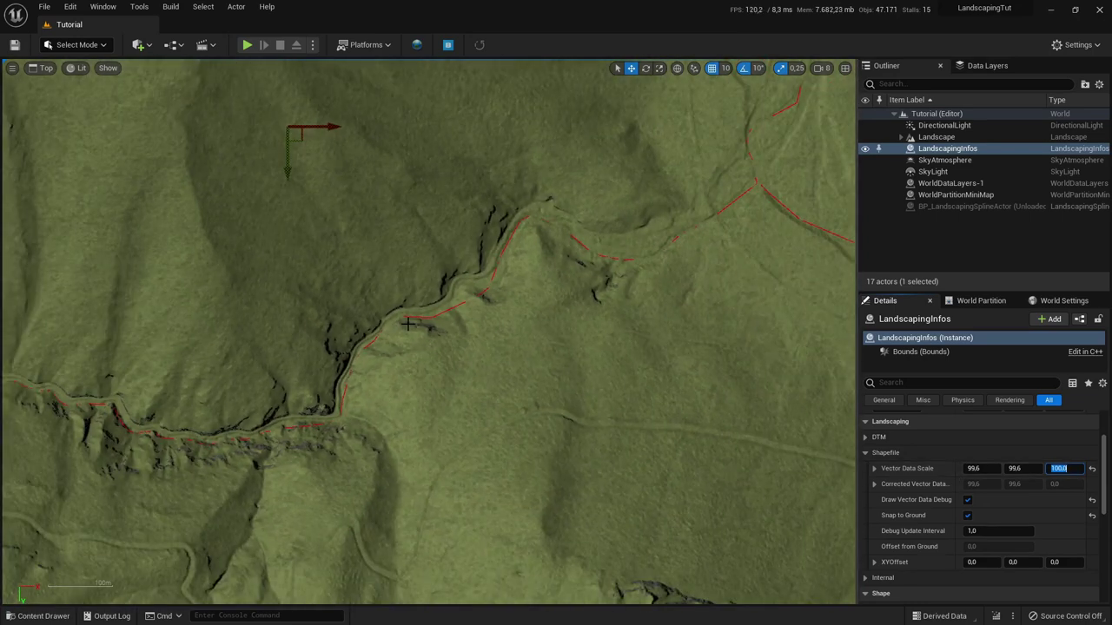
Step: Set the Vector Data Scale X to 100 and try Y values of 99,5 and 99,4
left_click(1020, 469)
left_click(978, 470)
type("100")
key("Tab")
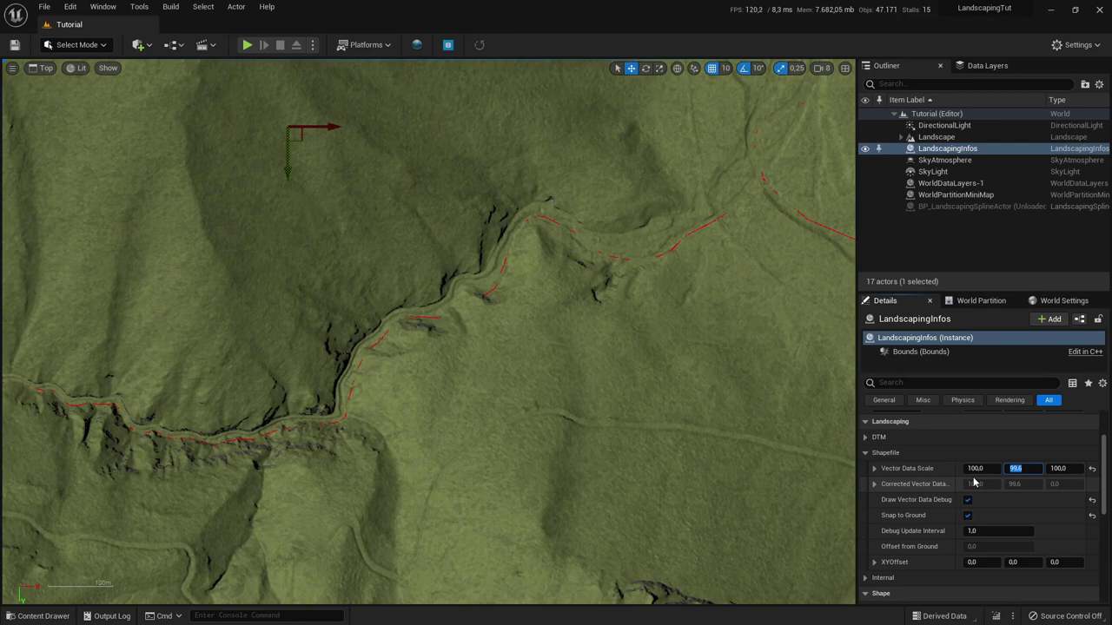
type("99,5")
key("Tab")
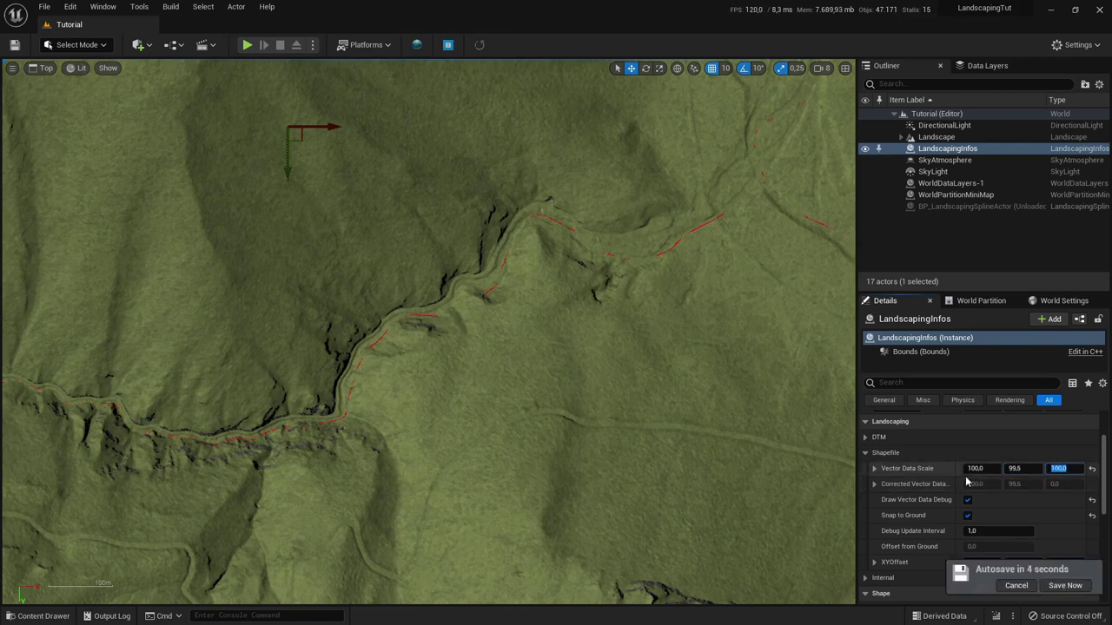
left_click(1015, 469)
type("99,4")
key("Tab")
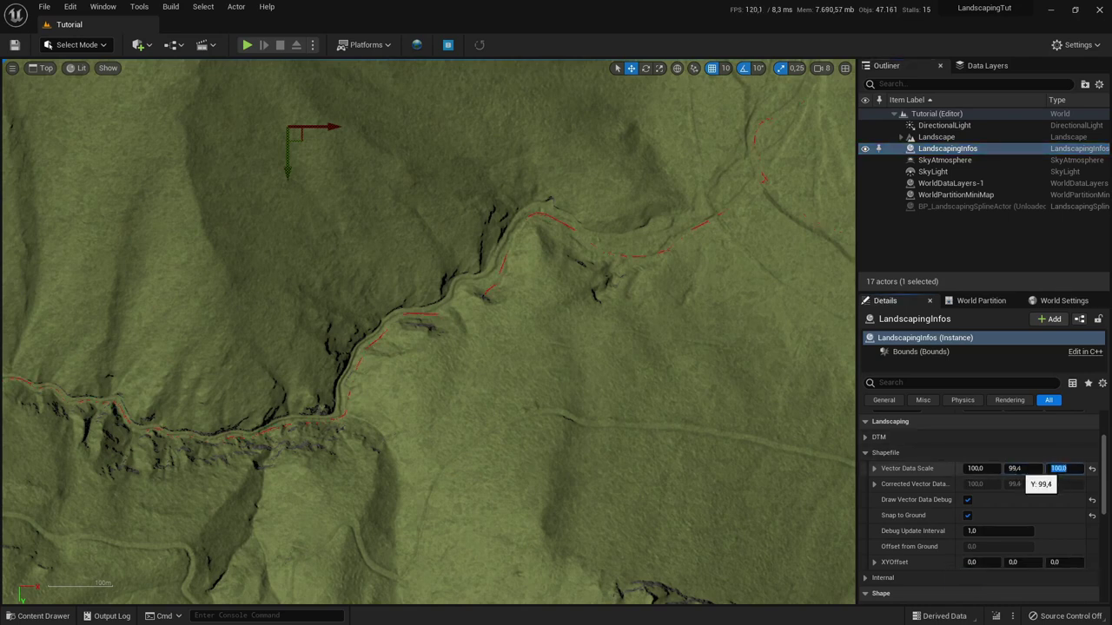
Step: Set the Vector Data Scale Y to 99,3 and check the waterway lines against the riverbed along its course
left_click(1016, 469)
type("99,3")
key("Tab")
scroll(530, 363, "down", 2)
scroll(208, 435, "up", 7)
scroll(191, 417, "down", 2)
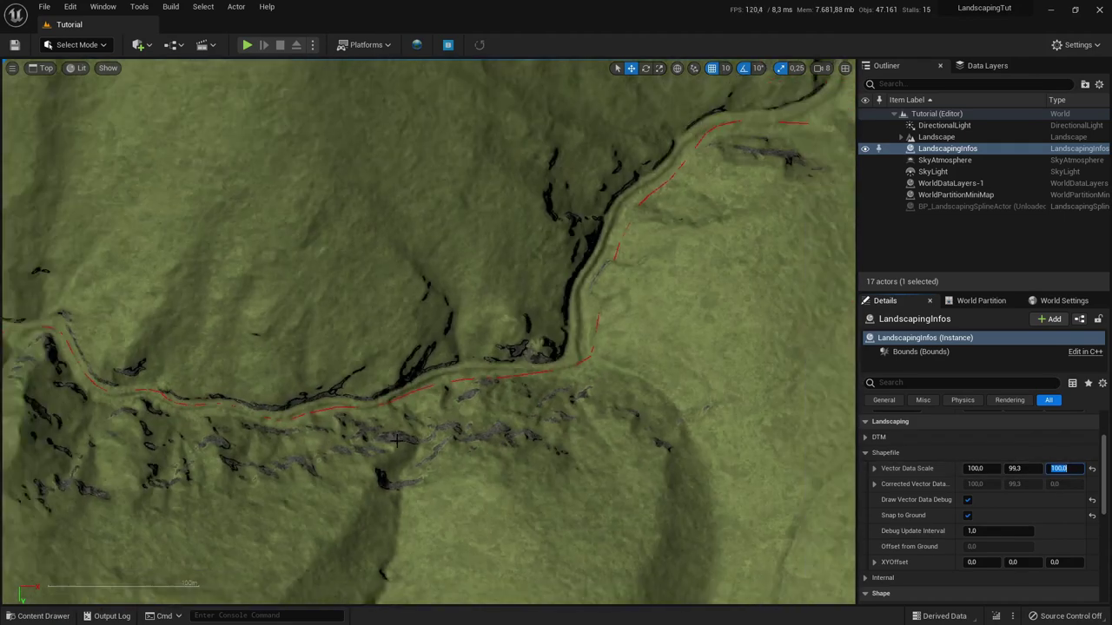
scroll(141, 383, "up", 4)
scroll(304, 389, "down", 5)
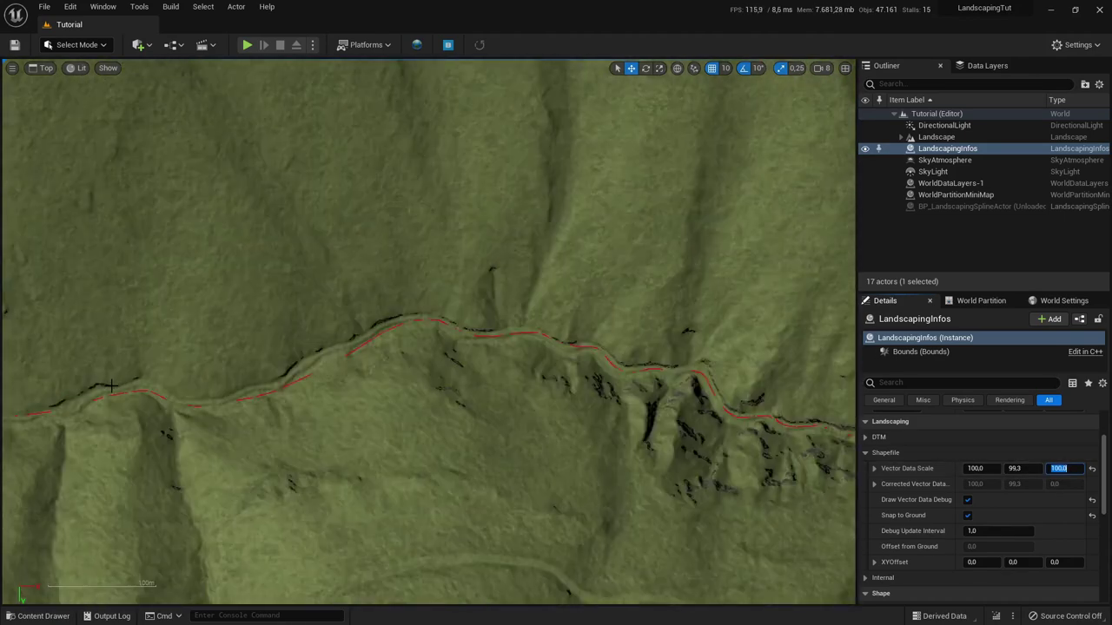
scroll(311, 392, "up", 3)
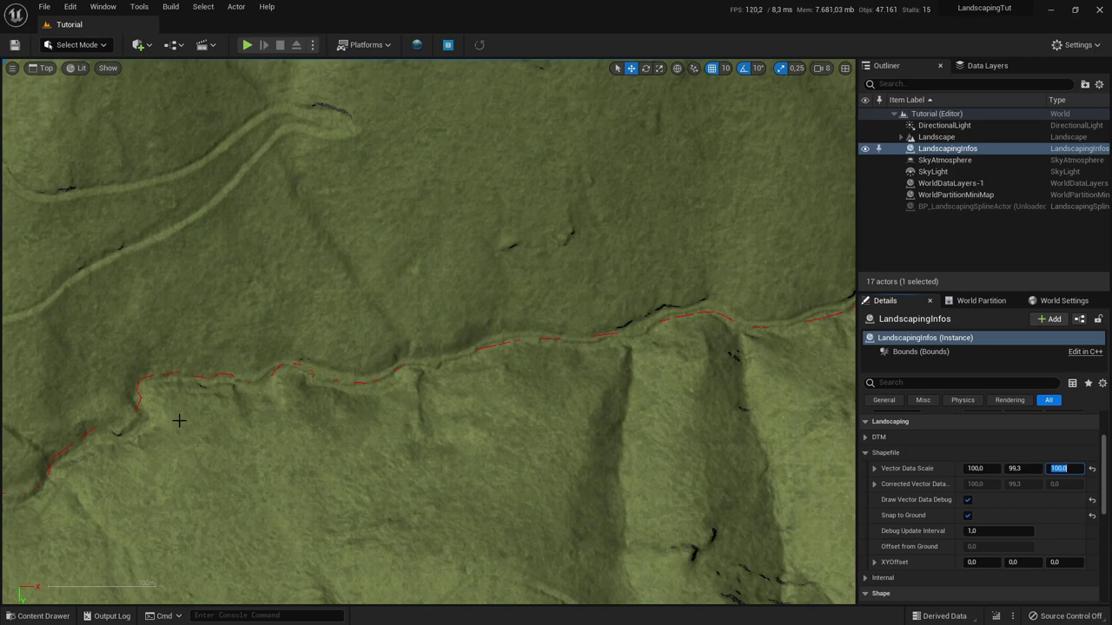
scroll(179, 421, "down", 12)
scroll(581, 332, "up", 12)
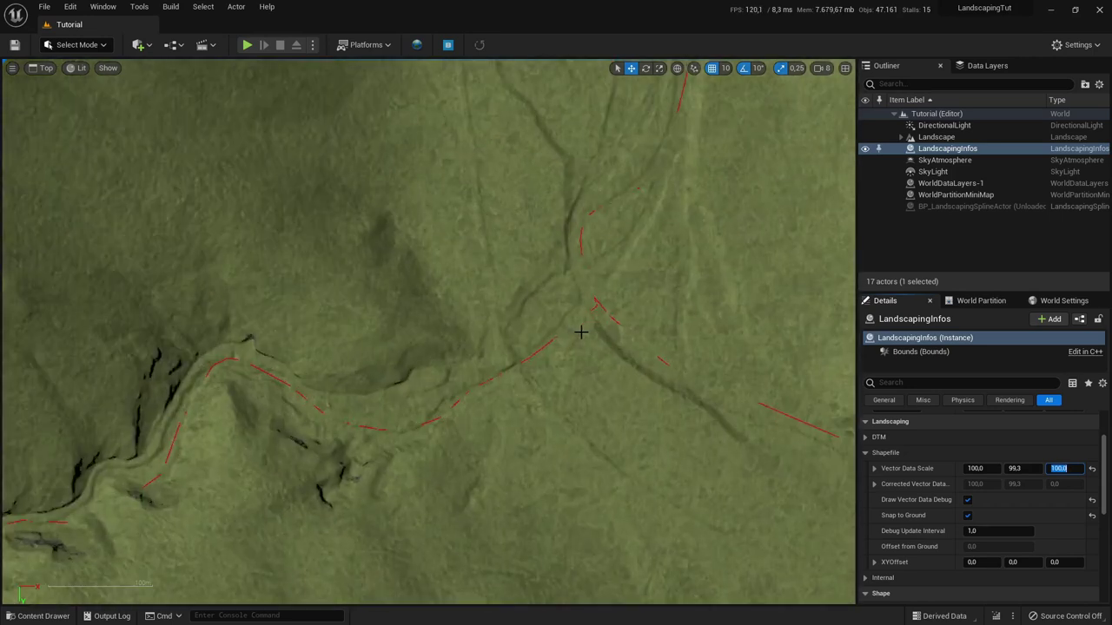
Step: Set the Vector Data Scale X to 99,7 and check the alignment around the river junction
left_click(966, 467)
type("99,")
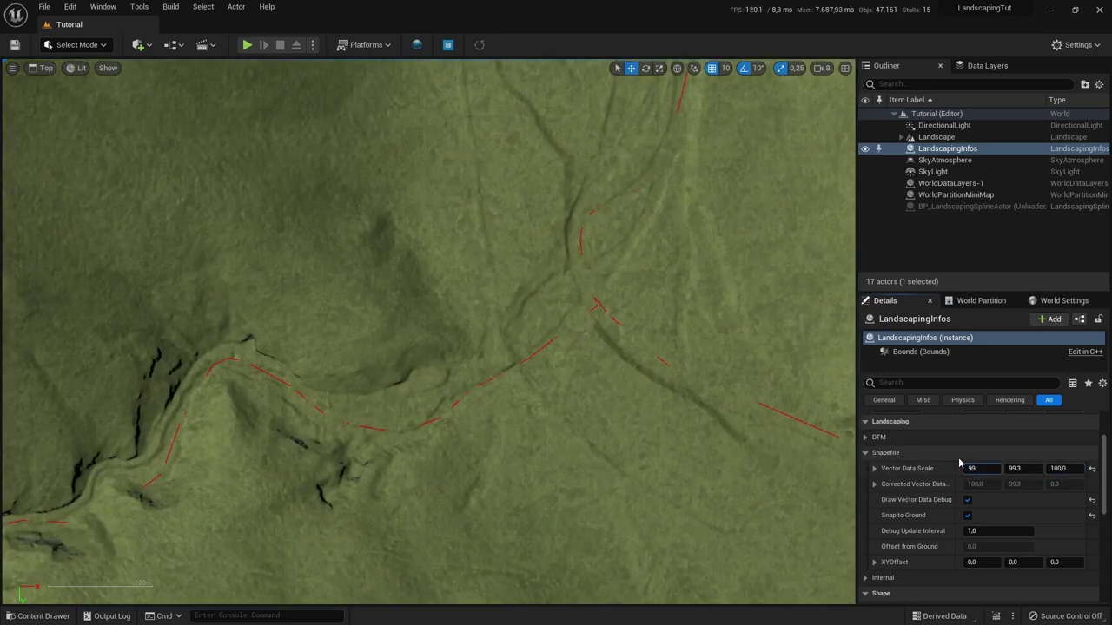
key("Tab")
scroll(767, 412, "down", 4)
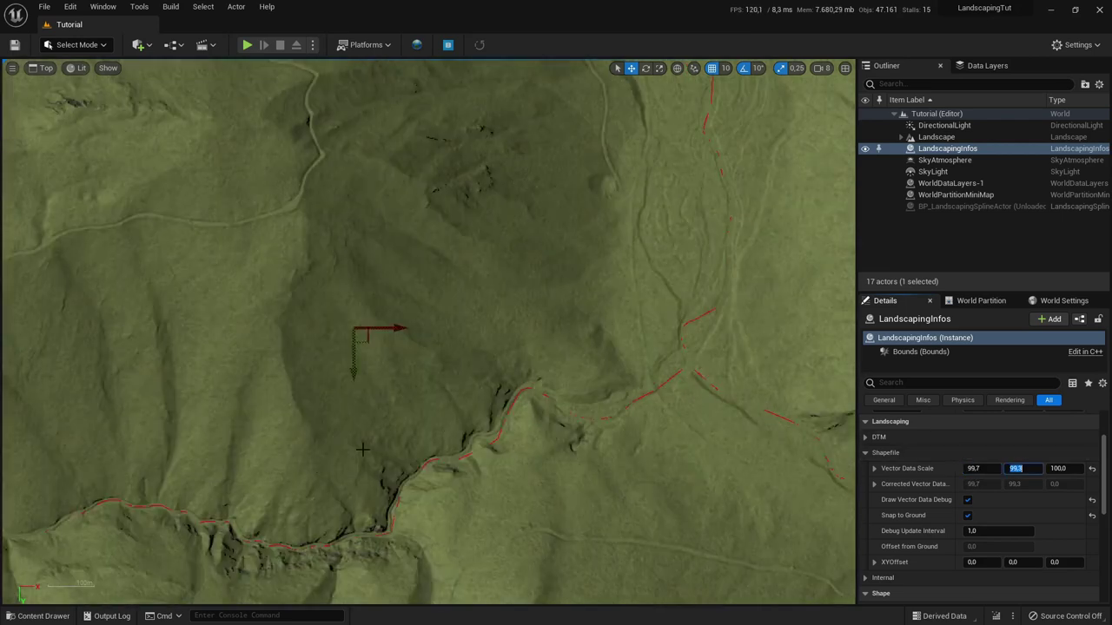
Step: Examine how the red waterway lines follow the riverbed west of the river junction
right_click_drag(363, 446, 628, 348)
scroll(219, 529, "up", 5)
scroll(219, 529, "down", 5)
right_click_drag(219, 529, 511, 459)
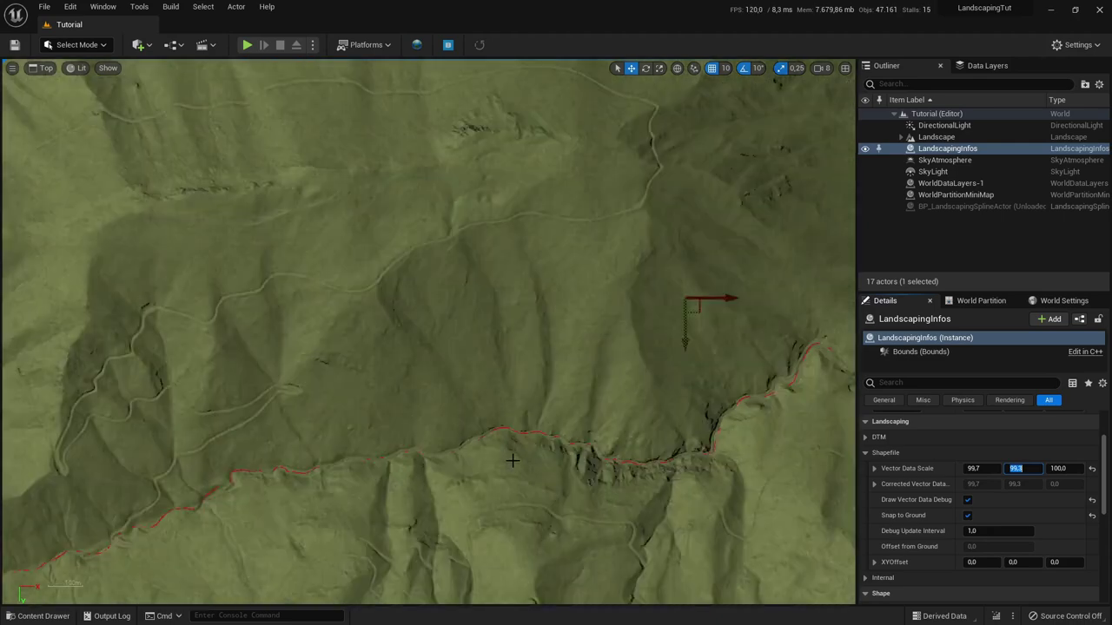
scroll(170, 535, "up", 5)
scroll(176, 529, "down", 10)
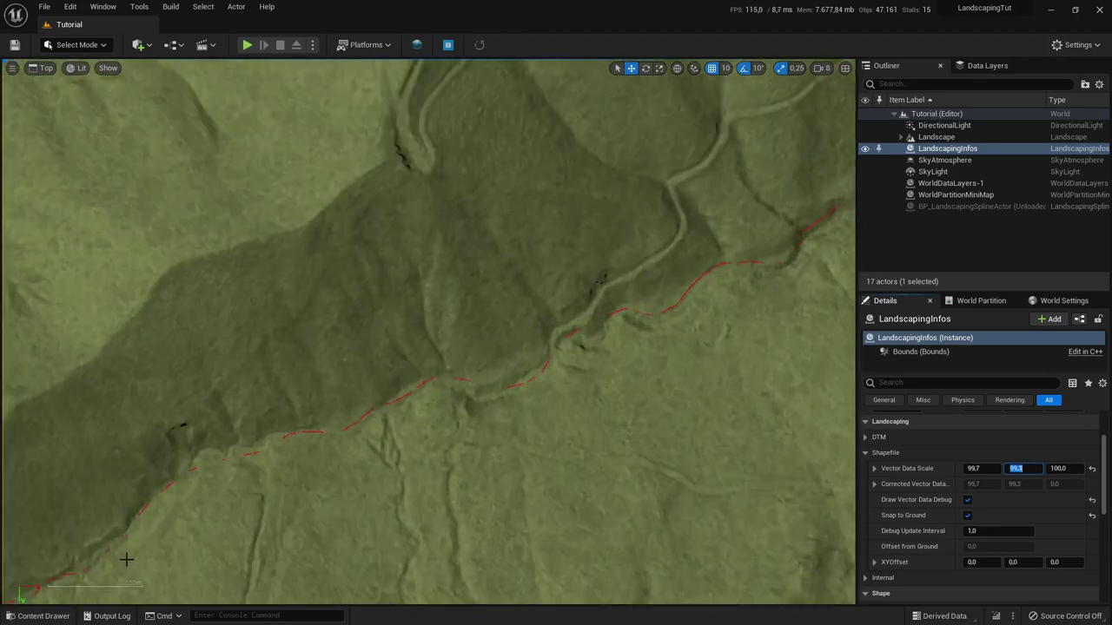
Step: Check the waterway lines against the main valley, its northern side streams and the landscape's outer edge
scroll(673, 358, "up", 10)
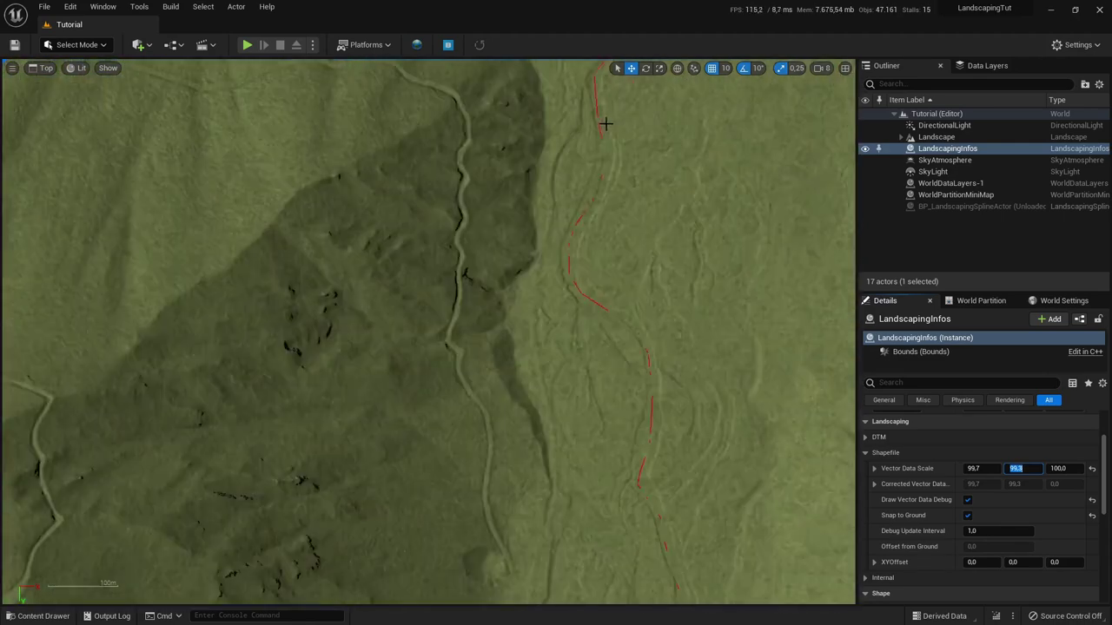
scroll(520, 176, "up", 6)
scroll(211, 221, "up", 3)
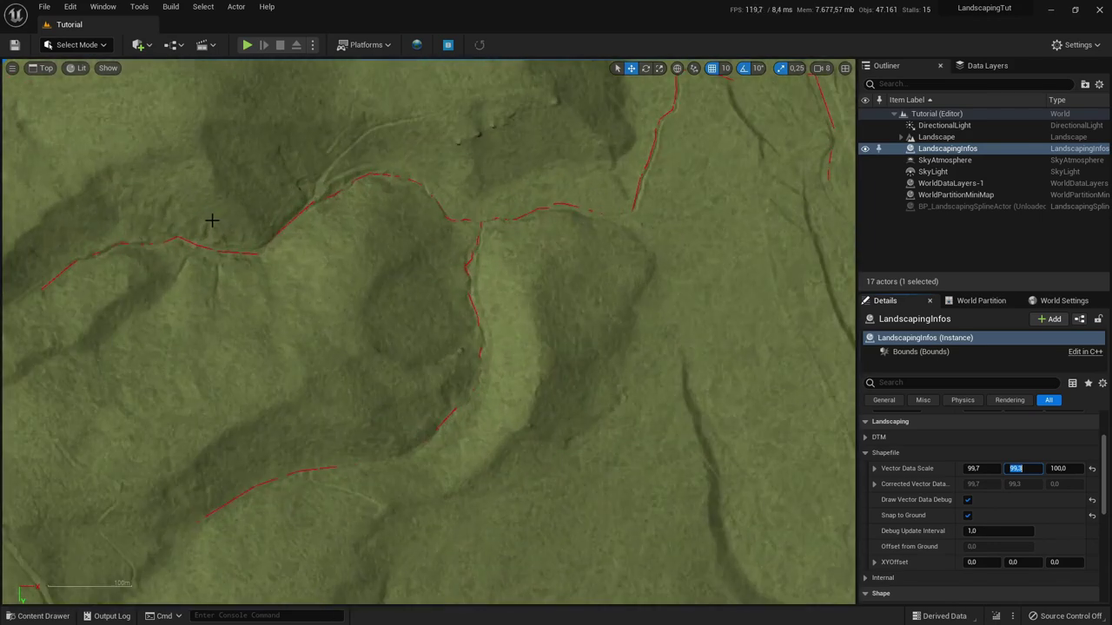
scroll(212, 220, "down", 12)
scroll(498, 275, "up", 4)
scroll(591, 323, "up", 3)
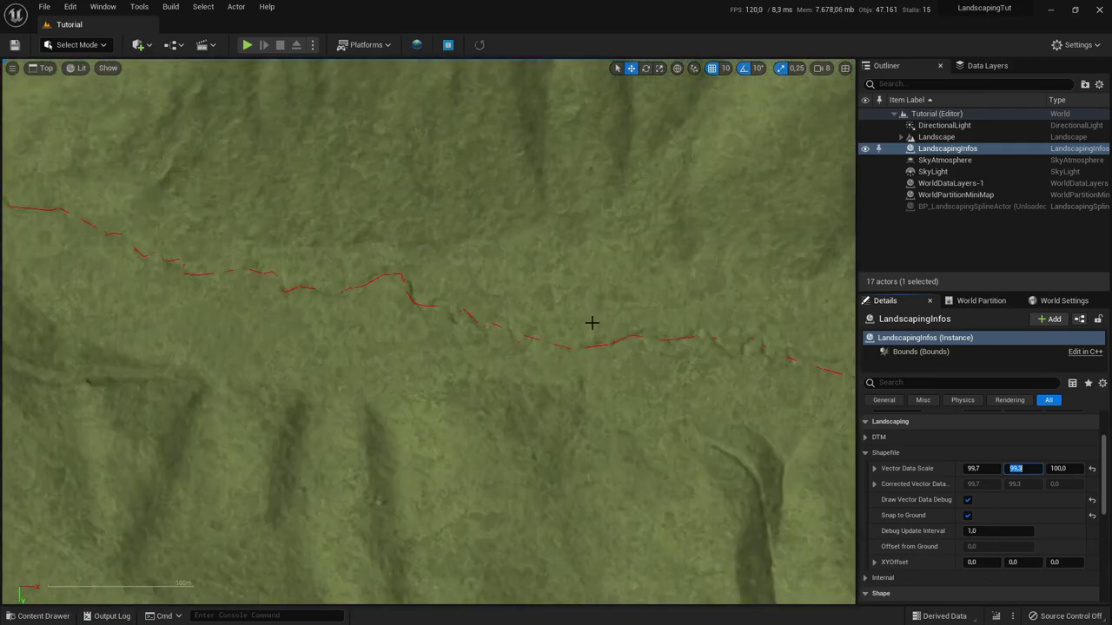
scroll(591, 323, "down", 8)
scroll(417, 263, "up", 3)
scroll(487, 274, "down", 6)
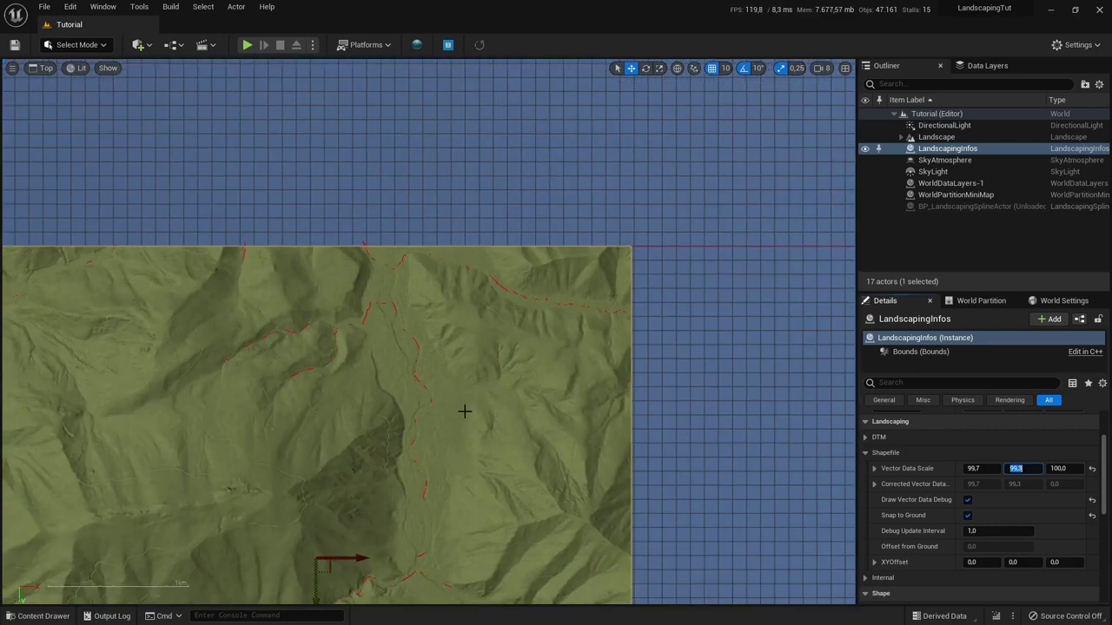
scroll(486, 365, "down", 3)
scroll(468, 450, "up", 4)
right_click_drag(451, 274, 451, 275)
Step: Save all changed levels and assets of the project
left_click(416, 44)
left_click(470, 97)
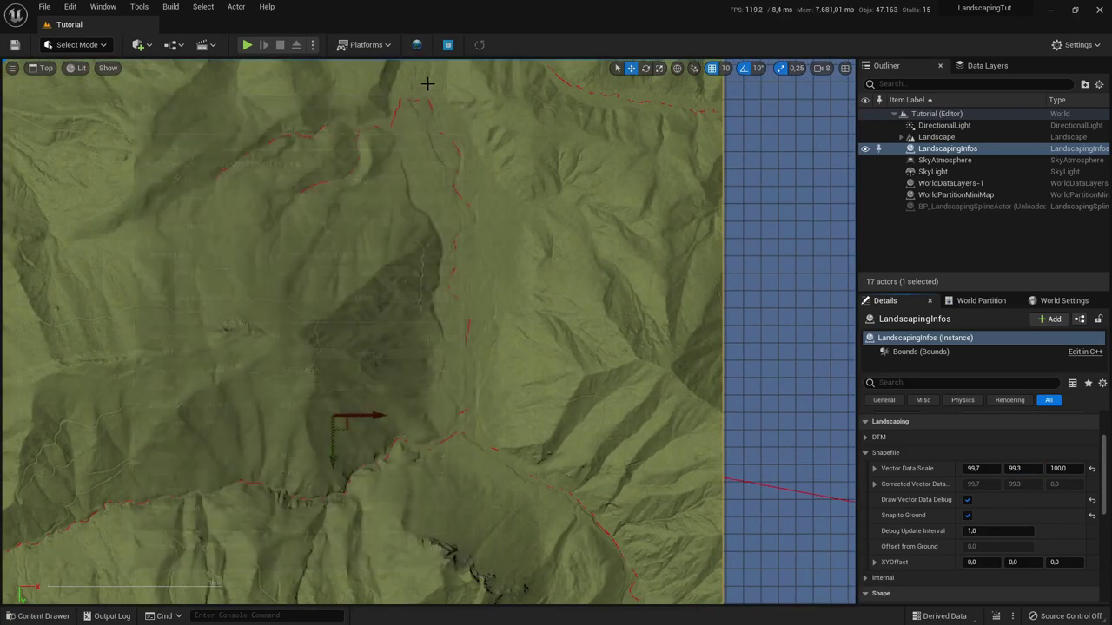
left_click(45, 6)
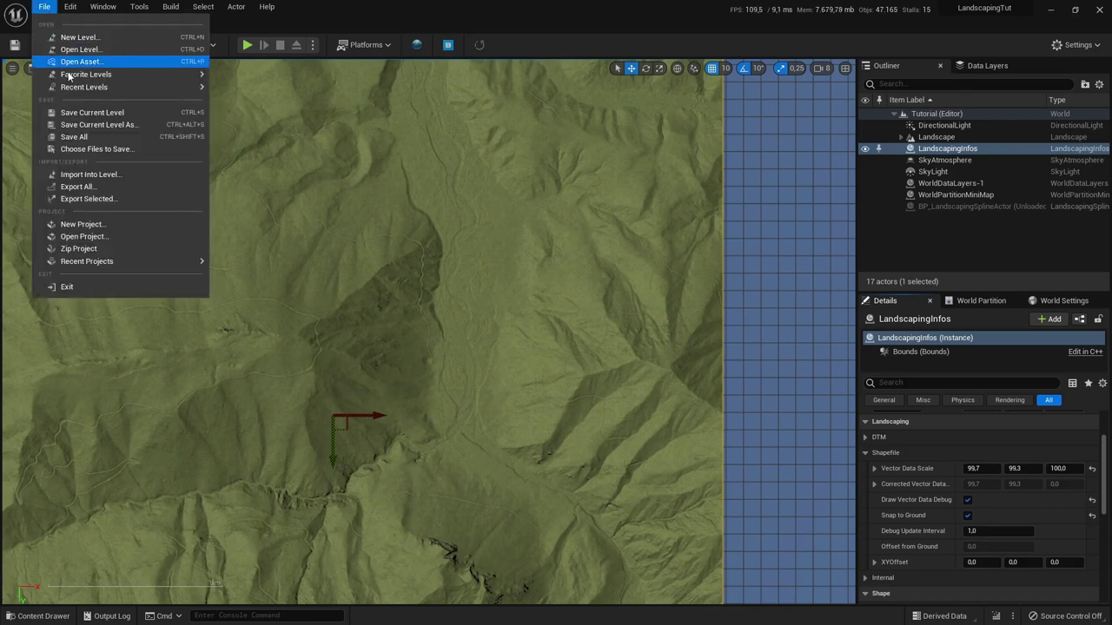
left_click(74, 136)
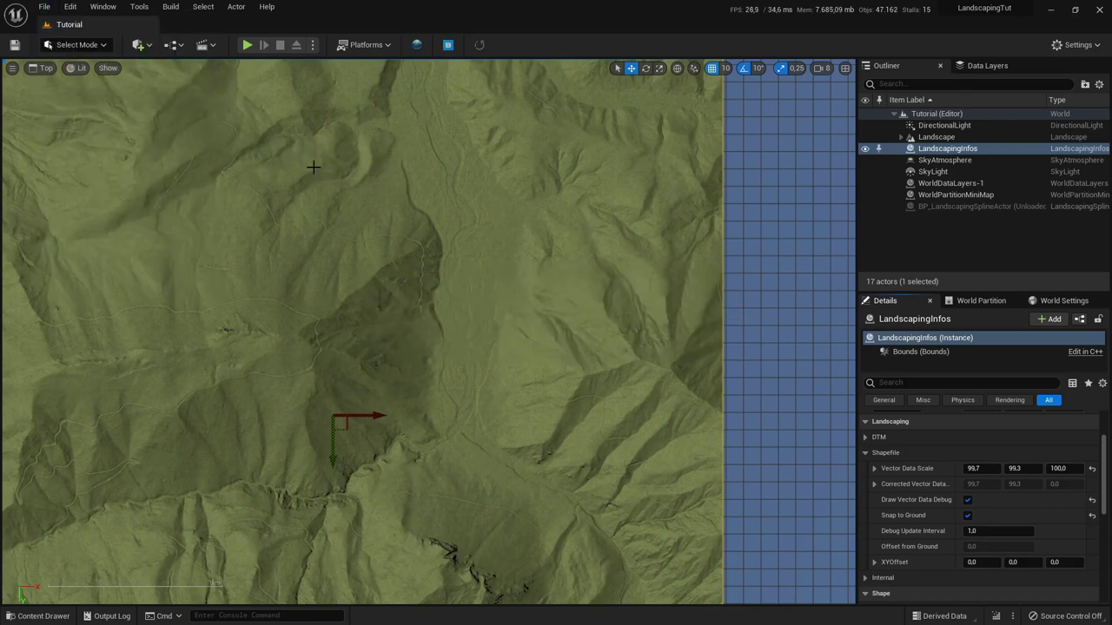
Step: Load the OSM shapefiles gis_osm_landuse_a_free_1.shp, gis_osm_buildings_a_free_1.shp and gis_osm_water_a_free_1.shp into Landscaping's Landscape Material and Weightmaps settings
left_click(417, 45)
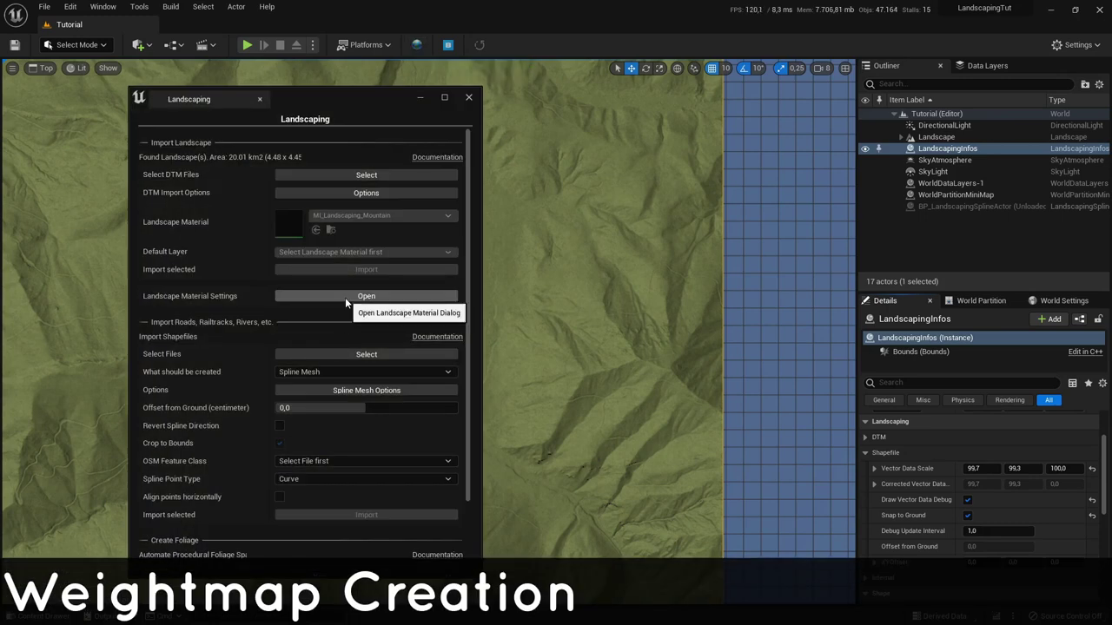
left_click(345, 297)
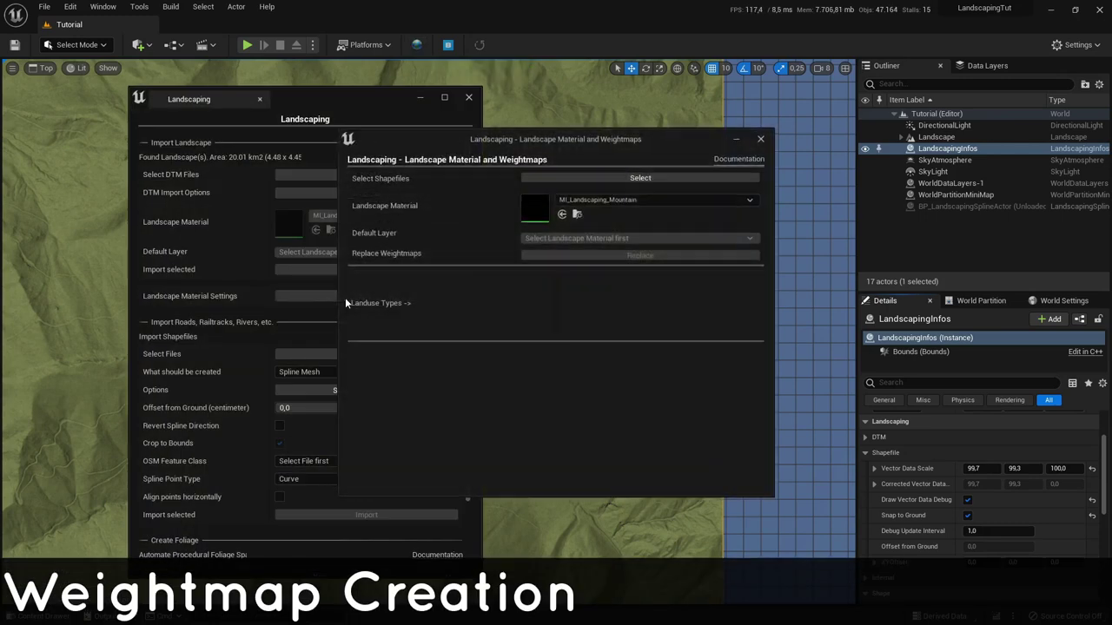
left_click(595, 178)
left_click(525, 213)
left_click(530, 224)
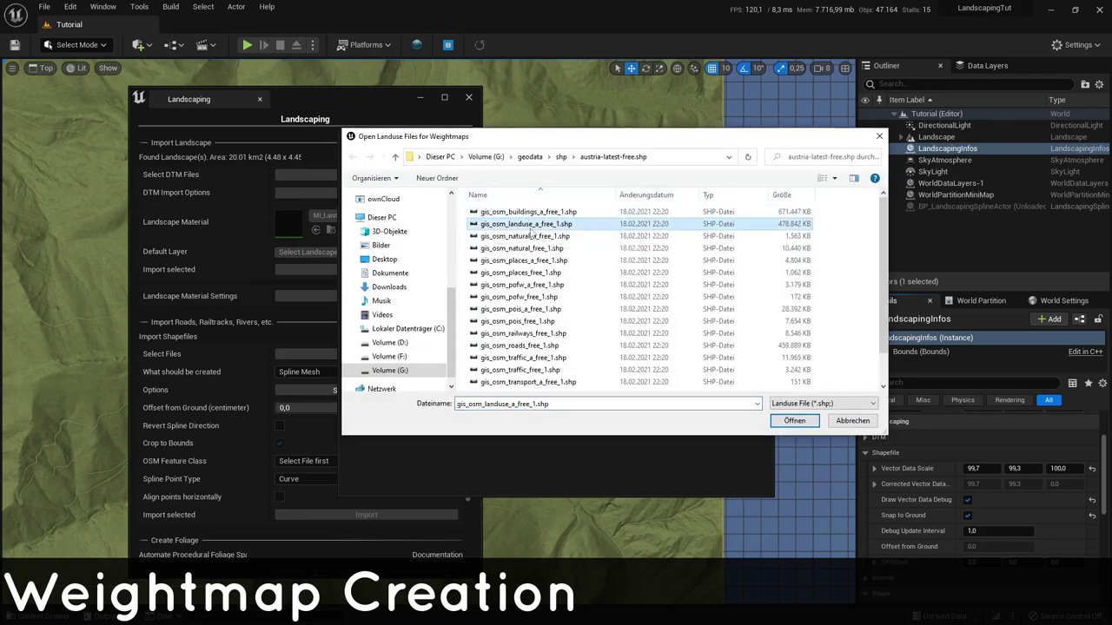
left_click(525, 212, "ctrl")
scroll(528, 365, "down", 1)
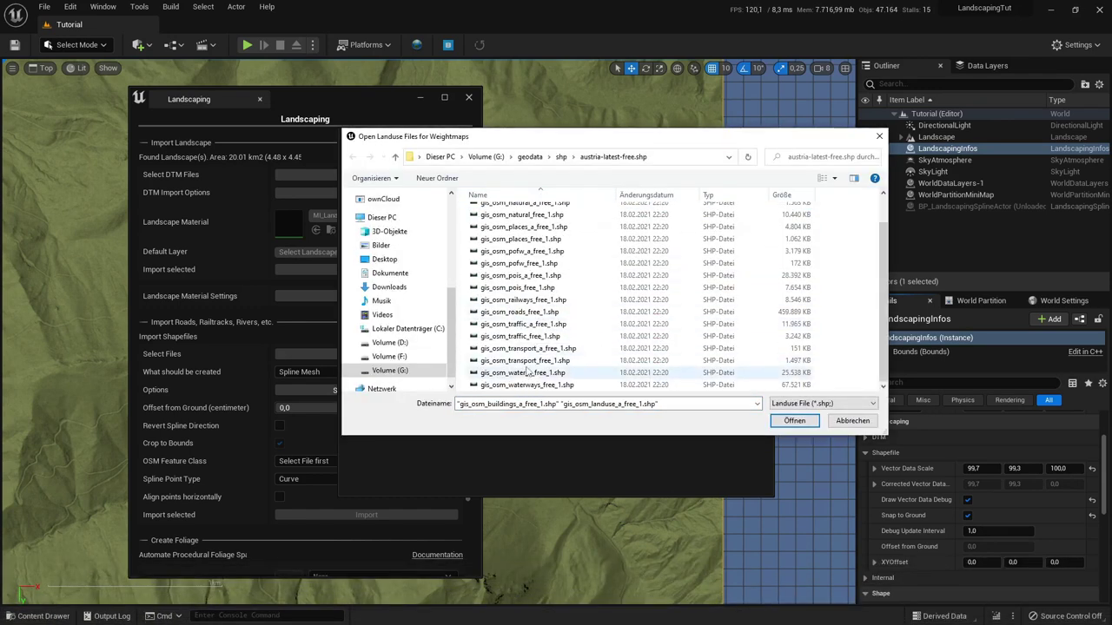
left_click(524, 374, "ctrl")
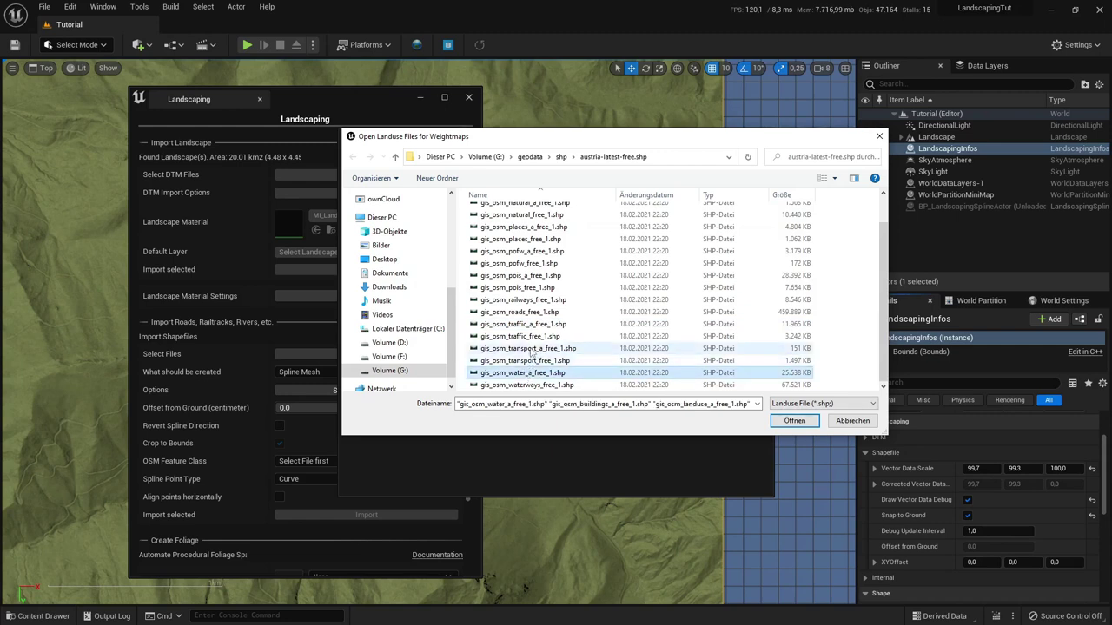
scroll(608, 365, "up", 1)
left_click(794, 418)
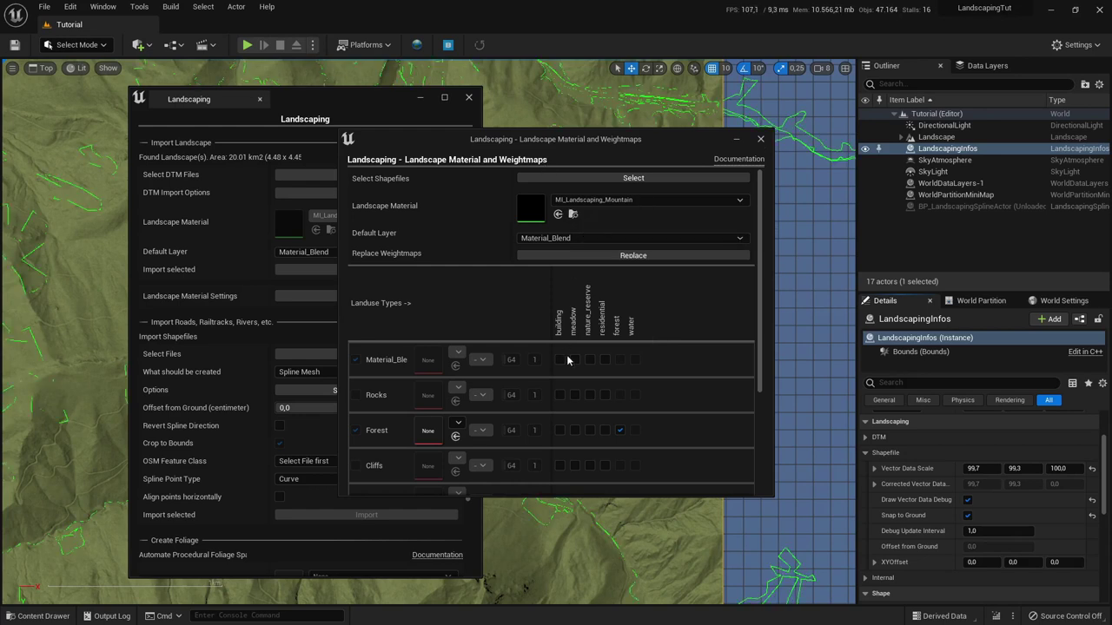
Step: Map building to the Mud layer and meadow to Grass, remove forest from the Forest layer, and replace the landscape's weightmaps
scroll(569, 365, "down", 3)
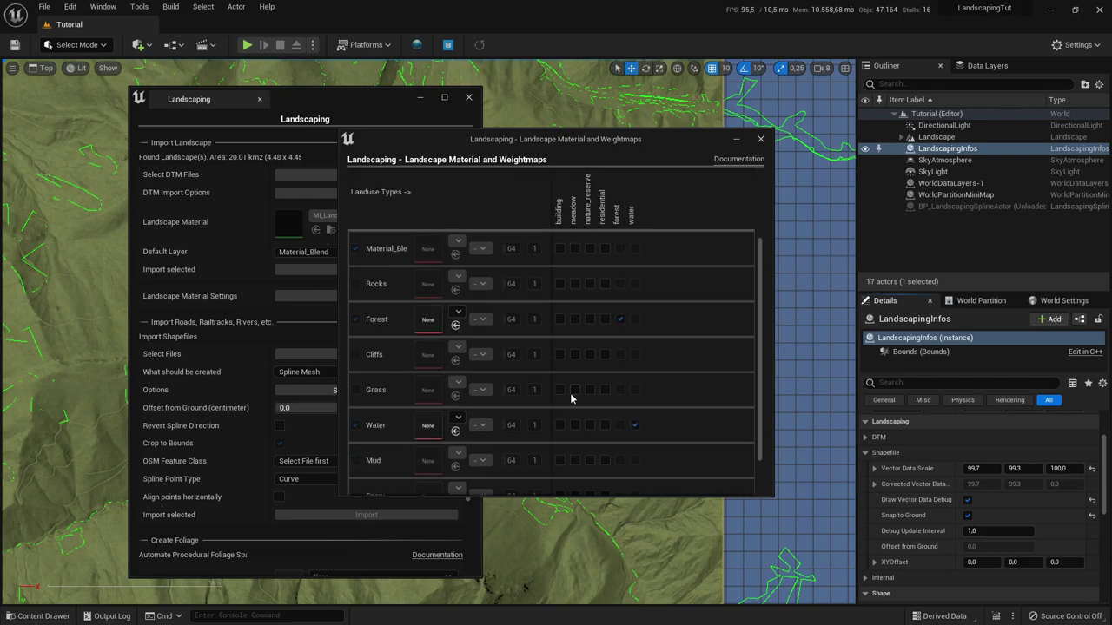
left_click(560, 461)
left_click(575, 391)
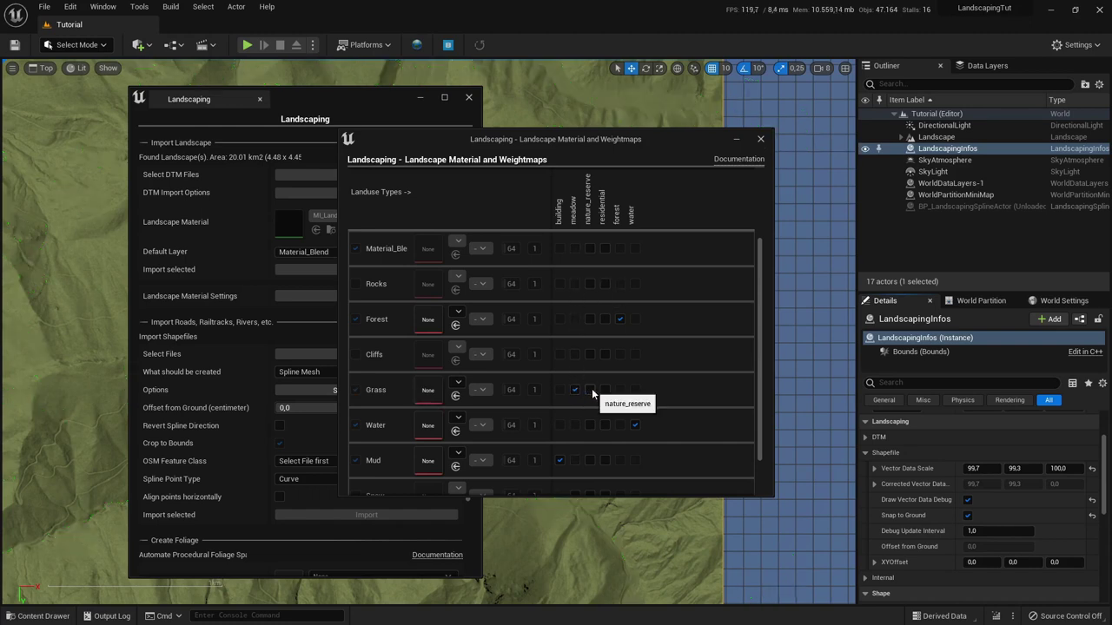
left_click(620, 319)
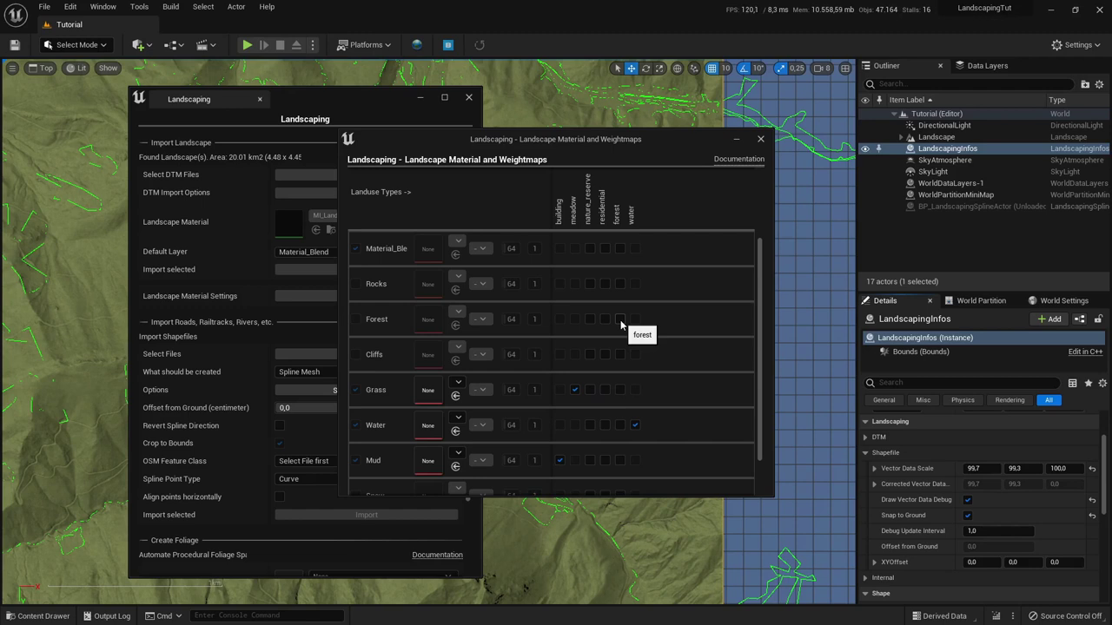
scroll(652, 399, "down", 1)
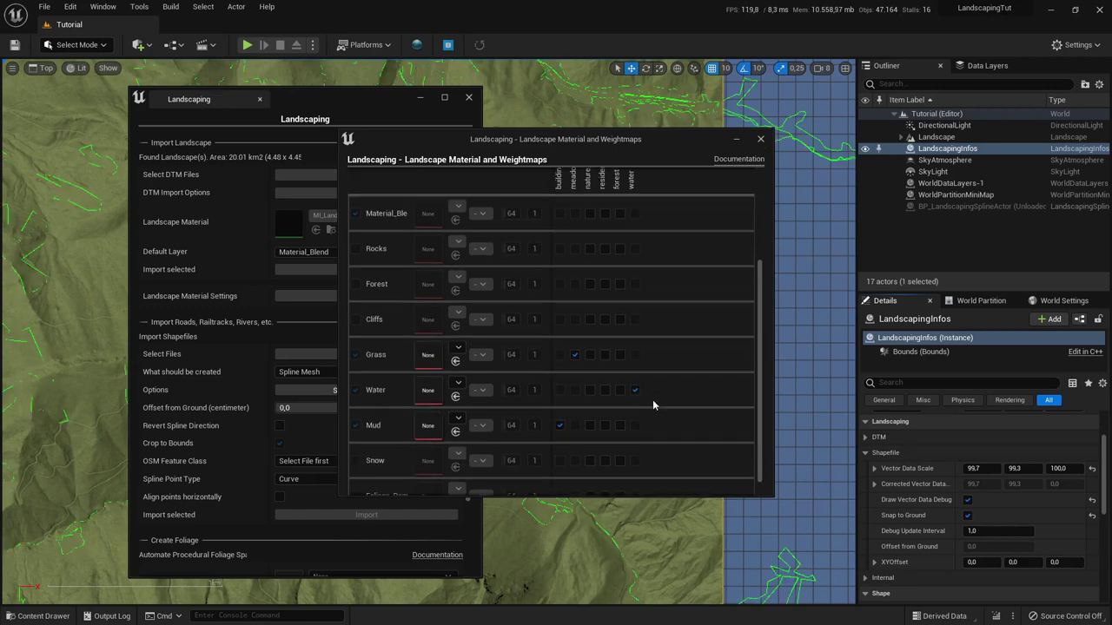
scroll(653, 400, "up", 2)
scroll(654, 398, "up", 2)
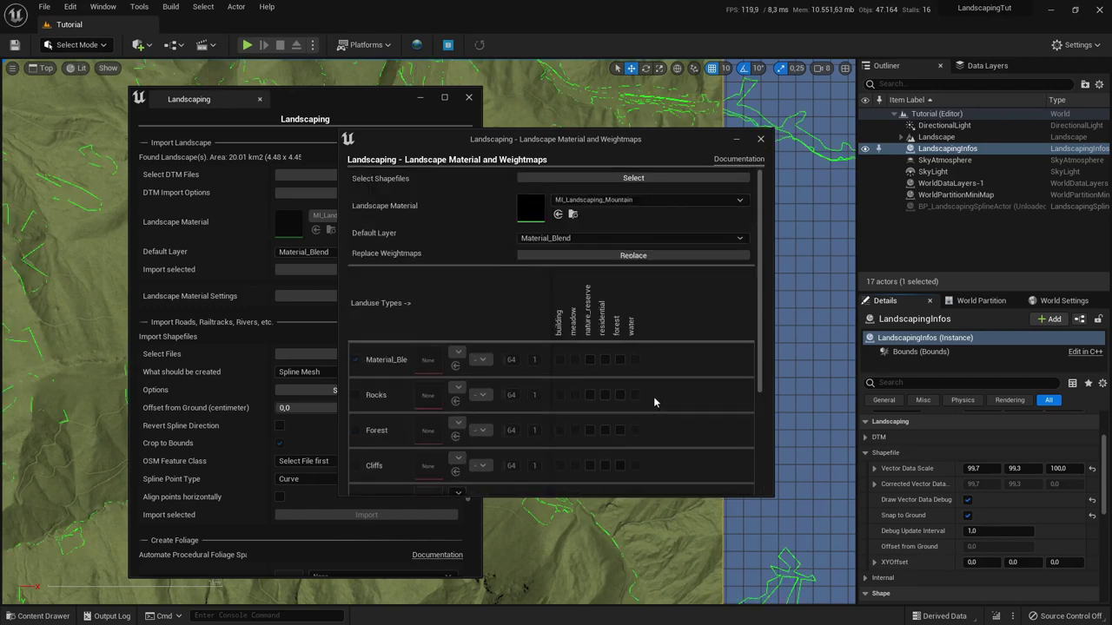
left_click(621, 256)
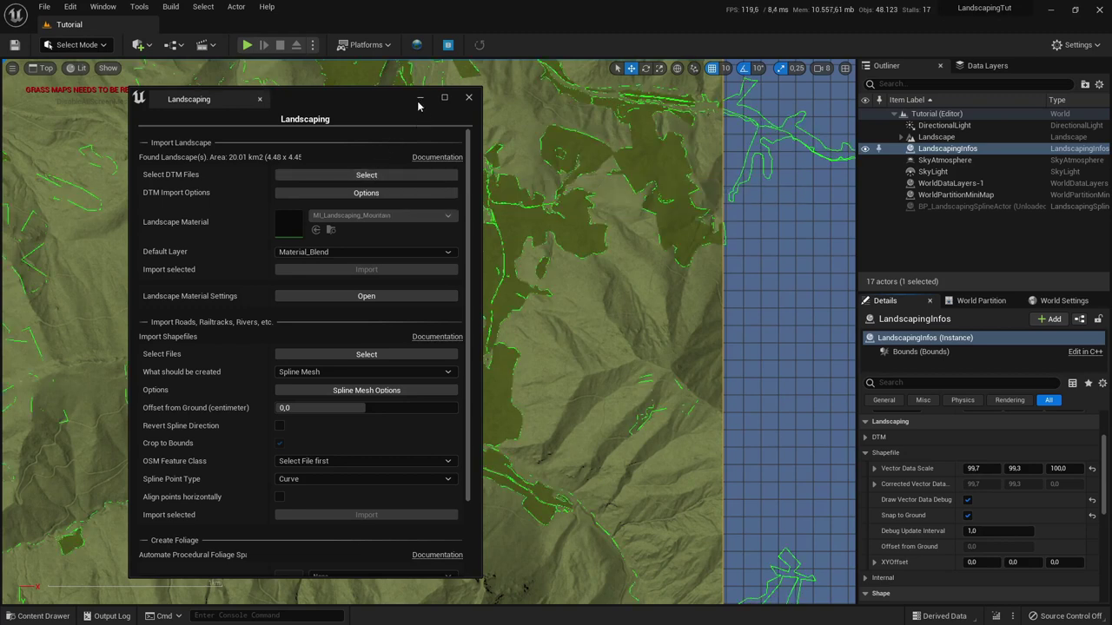
Step: Close the Landscaping window and inspect the painted weightmap areas along the valley
left_click(468, 98)
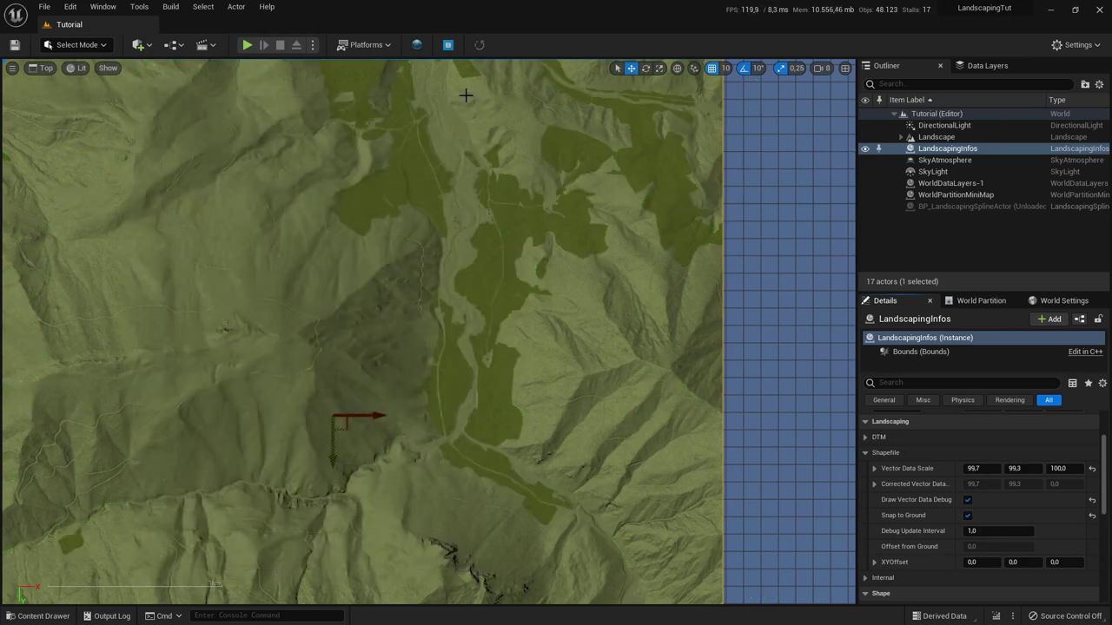
scroll(514, 296, "down", 2)
scroll(514, 296, "down", 1)
scroll(512, 308, "up", 4)
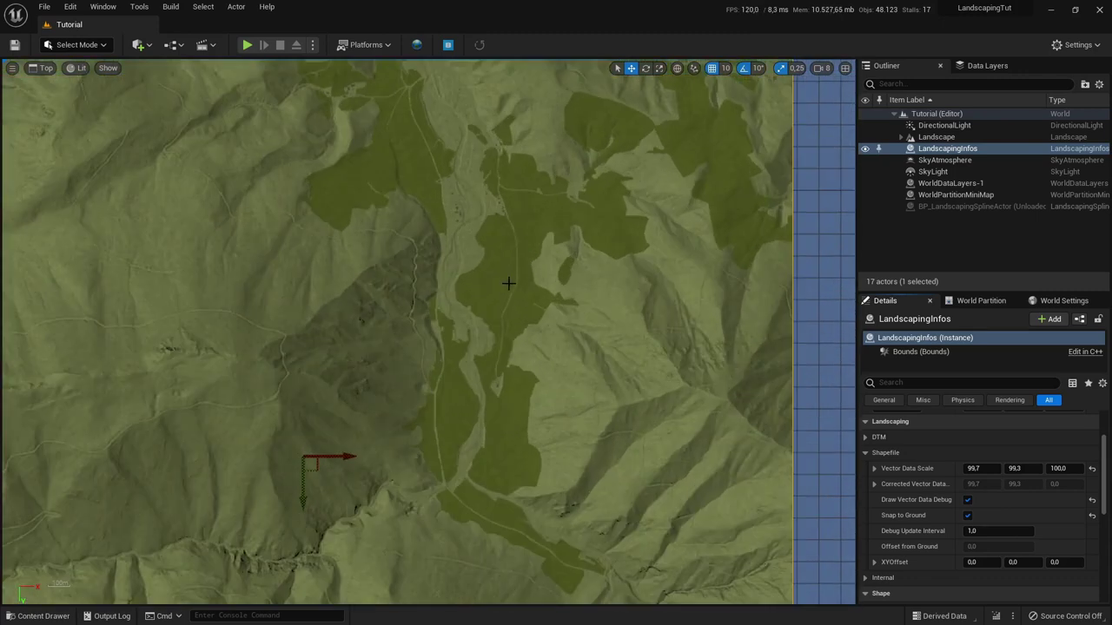
scroll(425, 412, "up", 3)
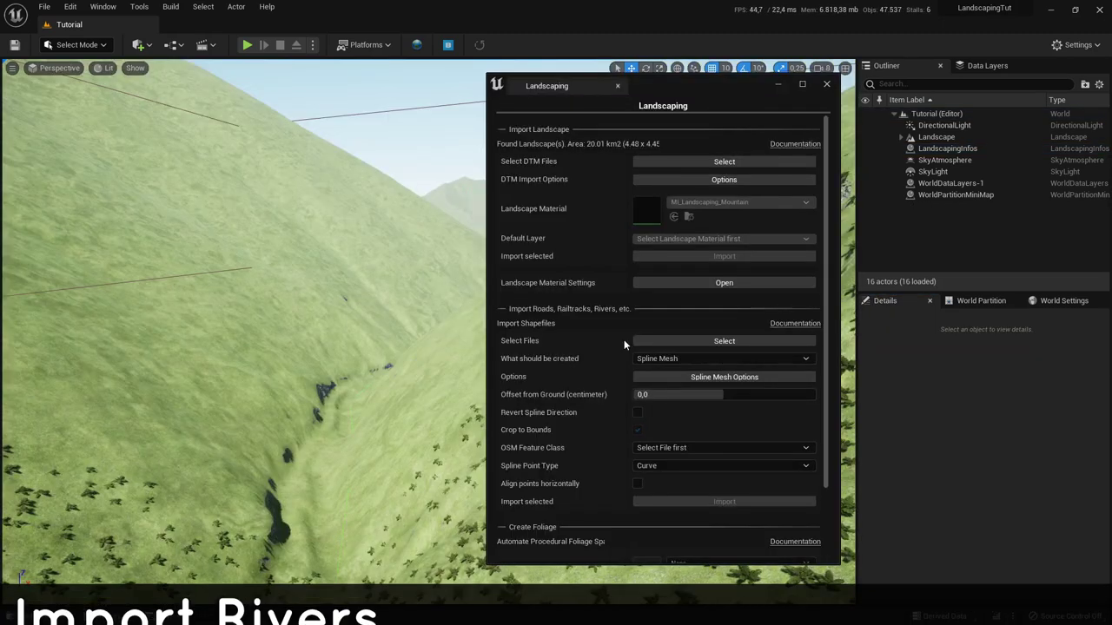
Step: Select the OSM waterways shapefile as the source for the river import in the Landscaping window
left_click(701, 341)
scroll(690, 330, "down", 2)
left_click(684, 331)
left_click(944, 366)
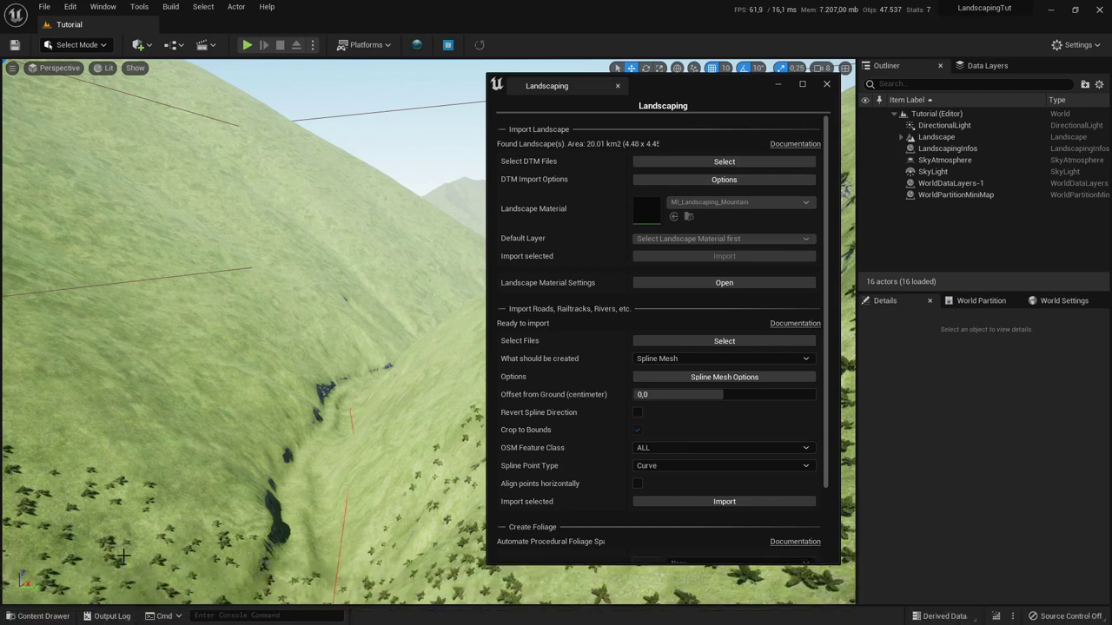
Step: Assign the SM_River static mesh from the Water folder as the Spline Segment Mesh in the spline mesh options
left_click(37, 616)
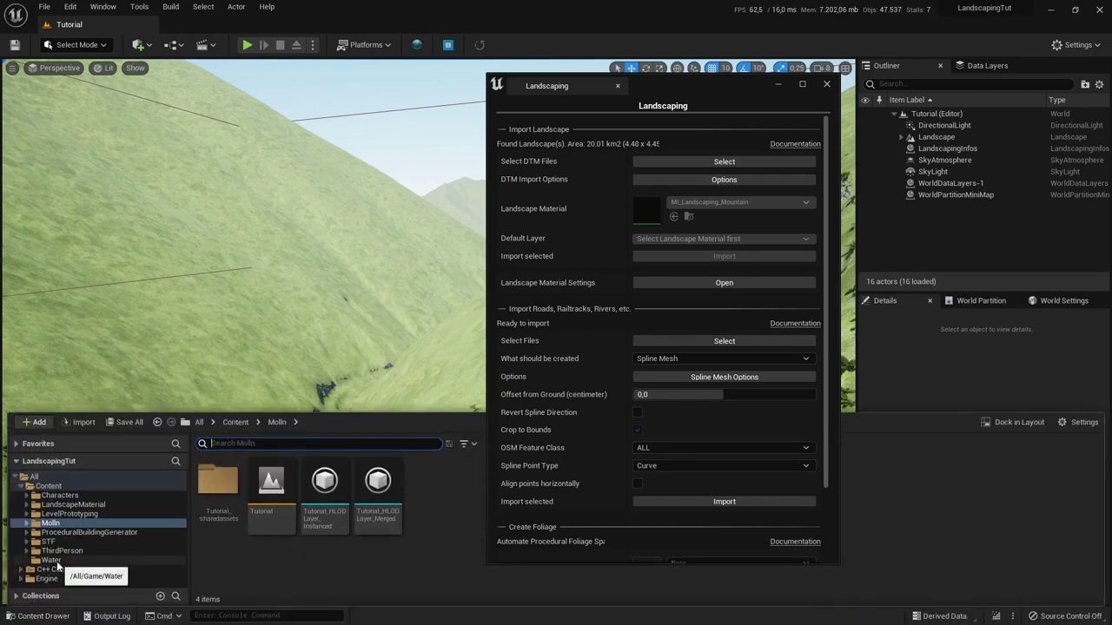
left_click(51, 560)
left_click(272, 490)
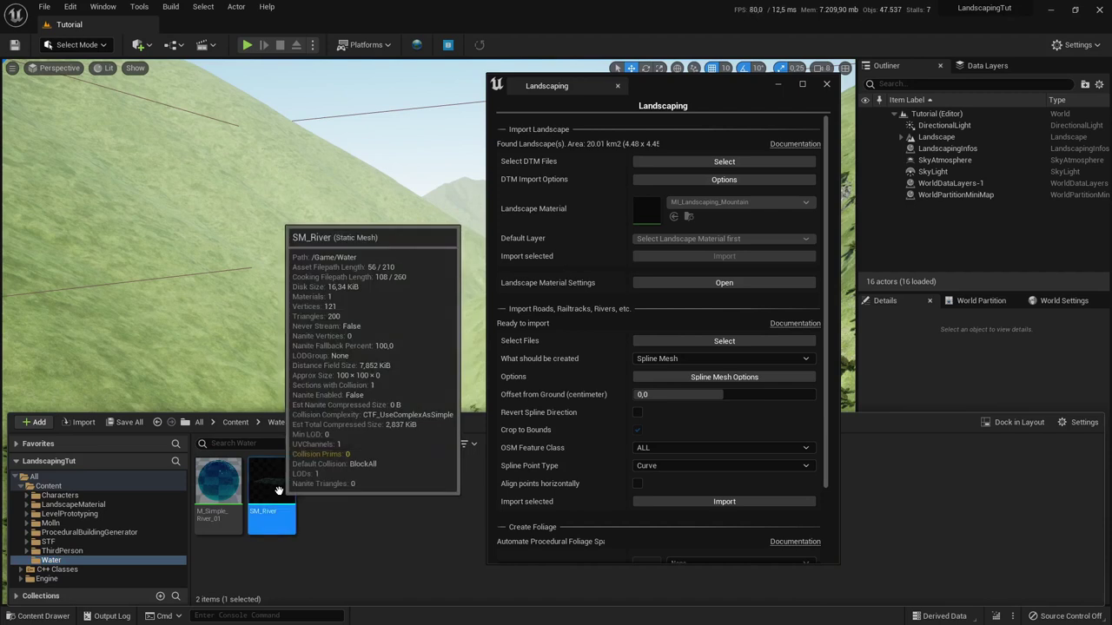
left_click(714, 376)
left_click(679, 263)
Step: Set the Start and End Segment Mesh Scale to 20 and close the spline mesh options
left_click(626, 281)
type("20")
key("Tab")
type("20")
key("Tab")
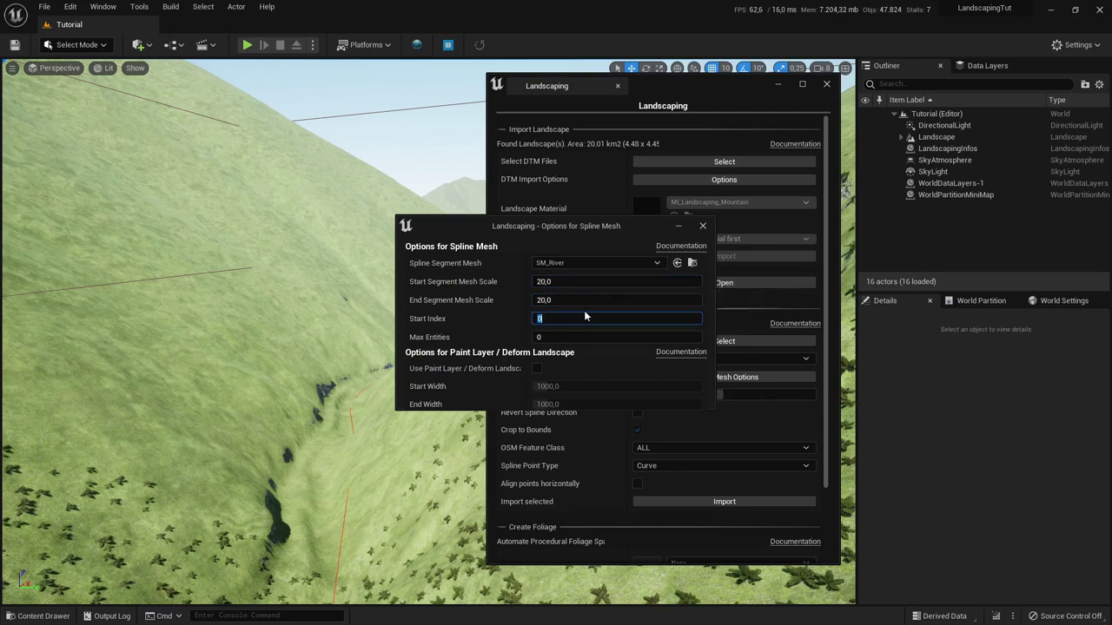
left_click(704, 226)
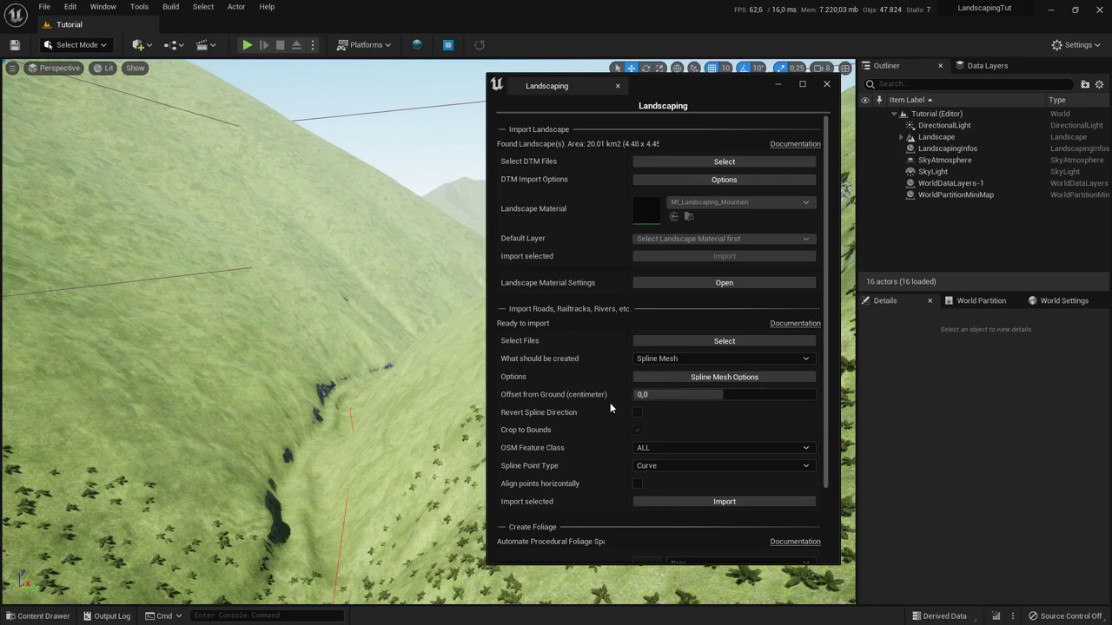
Step: Import the selected waterways as spline meshes for all OSM feature classes and close the Landscaping window
scroll(610, 408, "down", 1)
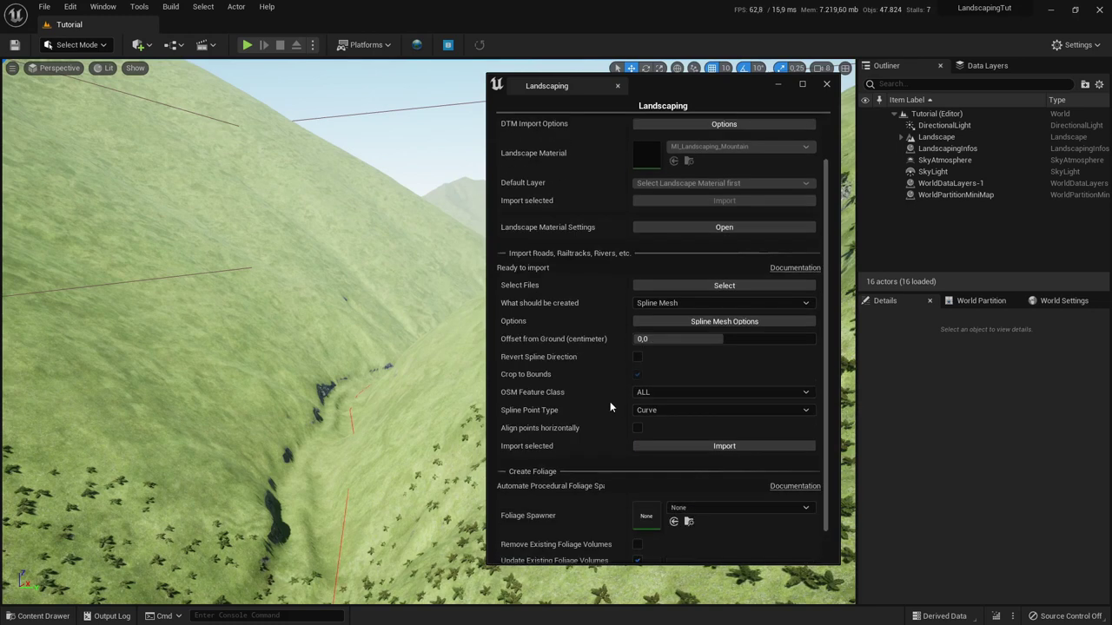
left_click(662, 446)
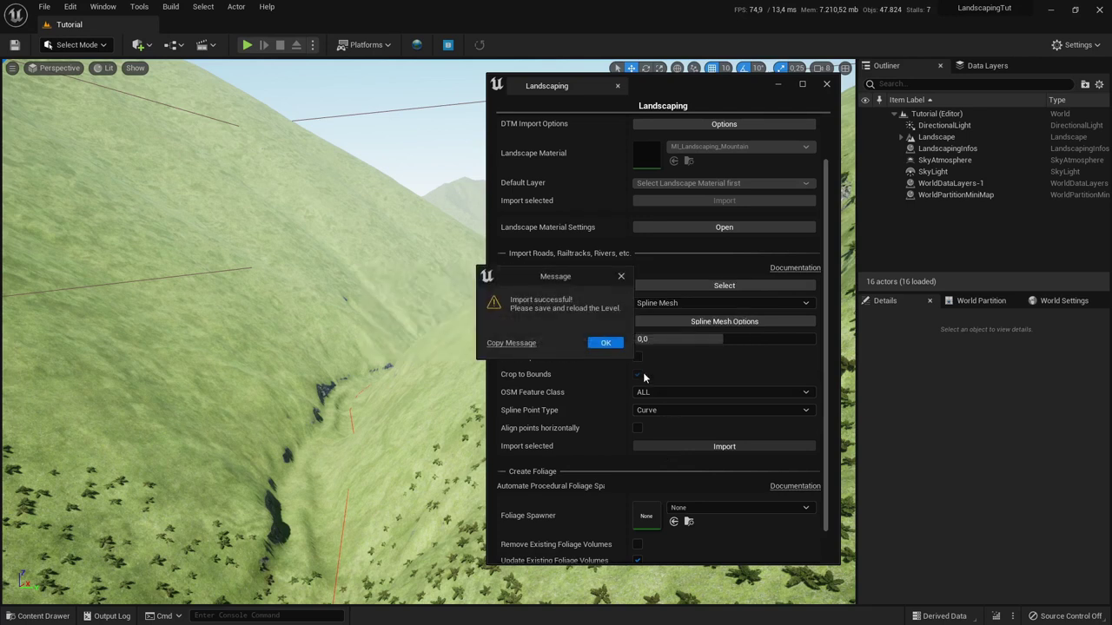
left_click(605, 343)
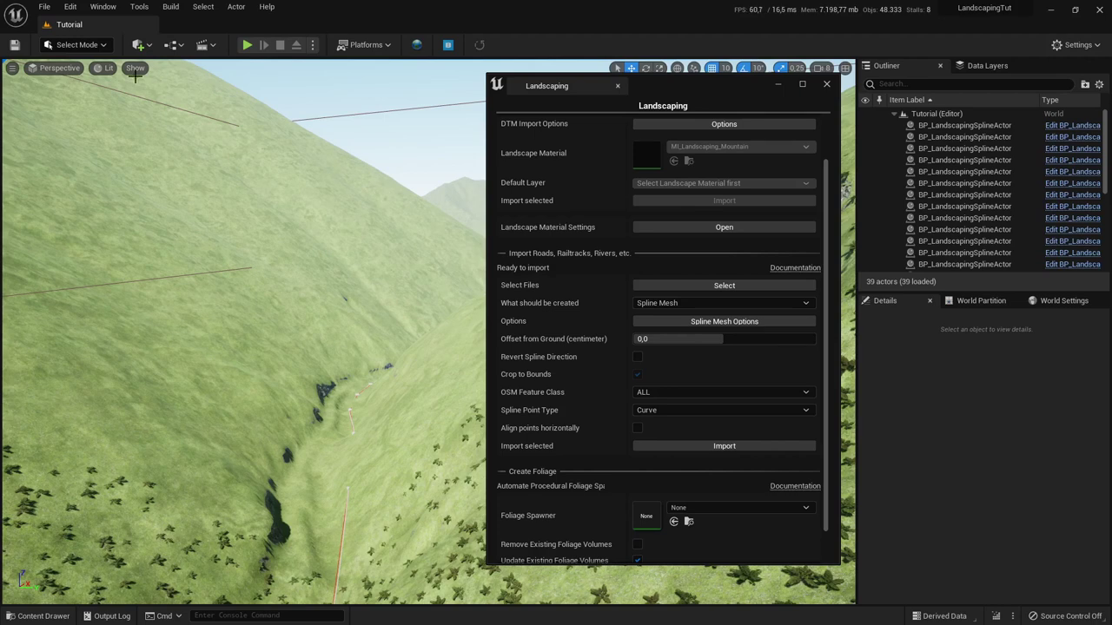
left_click(826, 85)
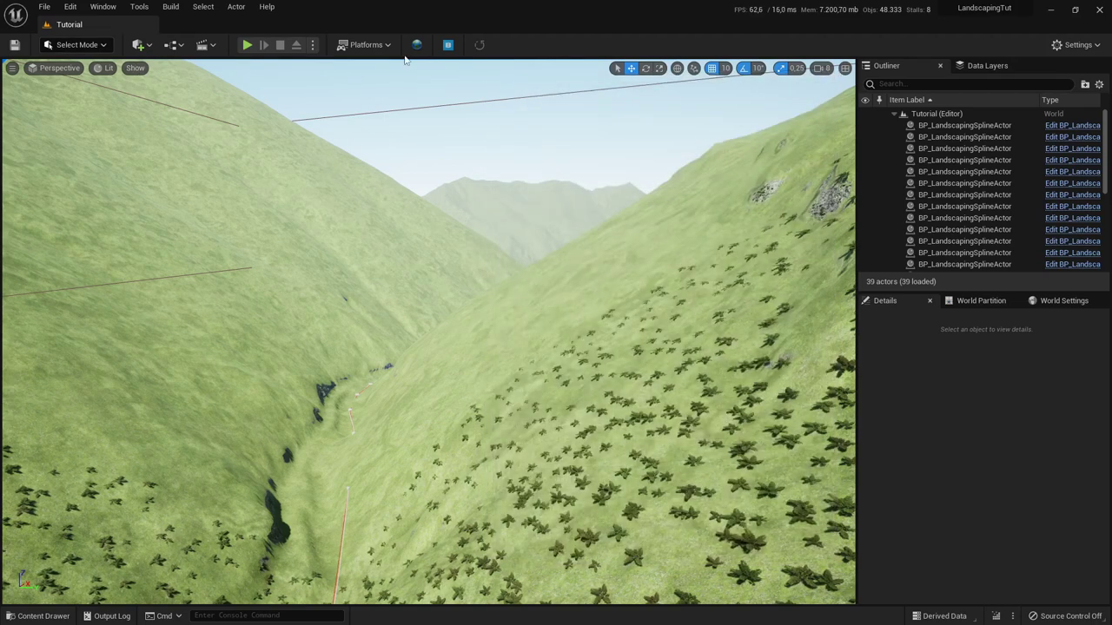
Step: Save the current level and all modified assets of the project
left_click(14, 45)
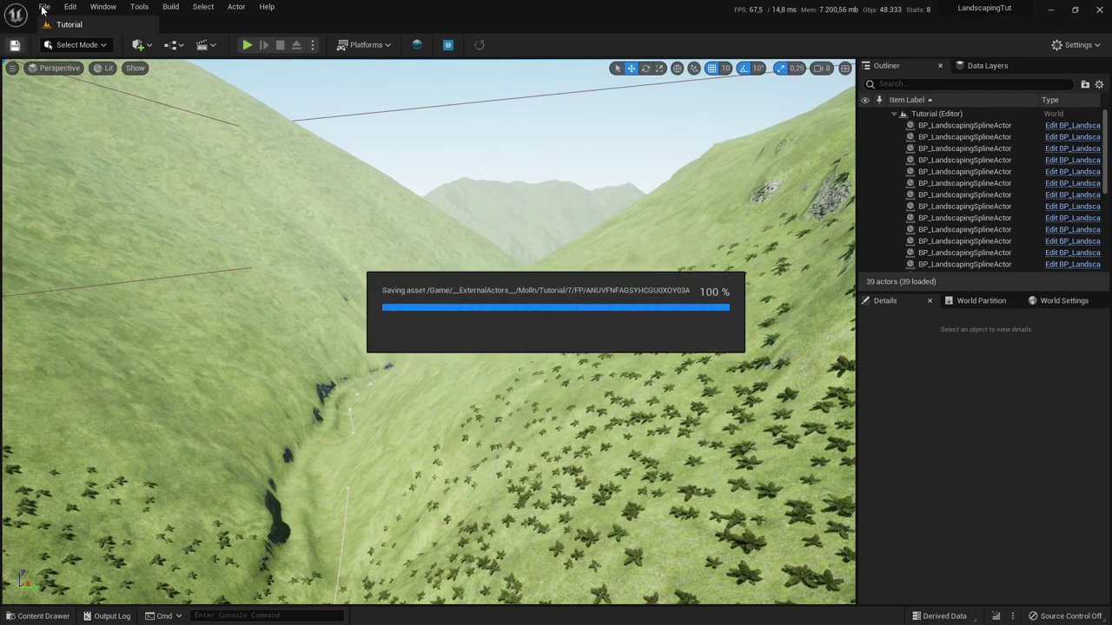
left_click(42, 7)
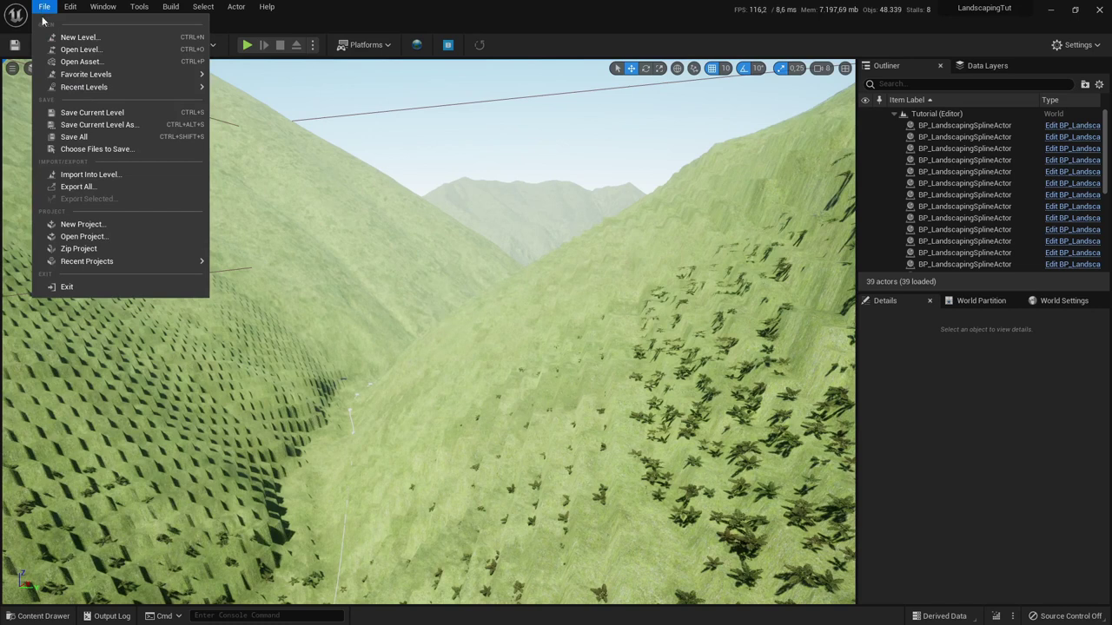
left_click(86, 138)
Step: Reopen the Tutorial level from the Molln content folder and close the Message Log window
left_click(38, 616)
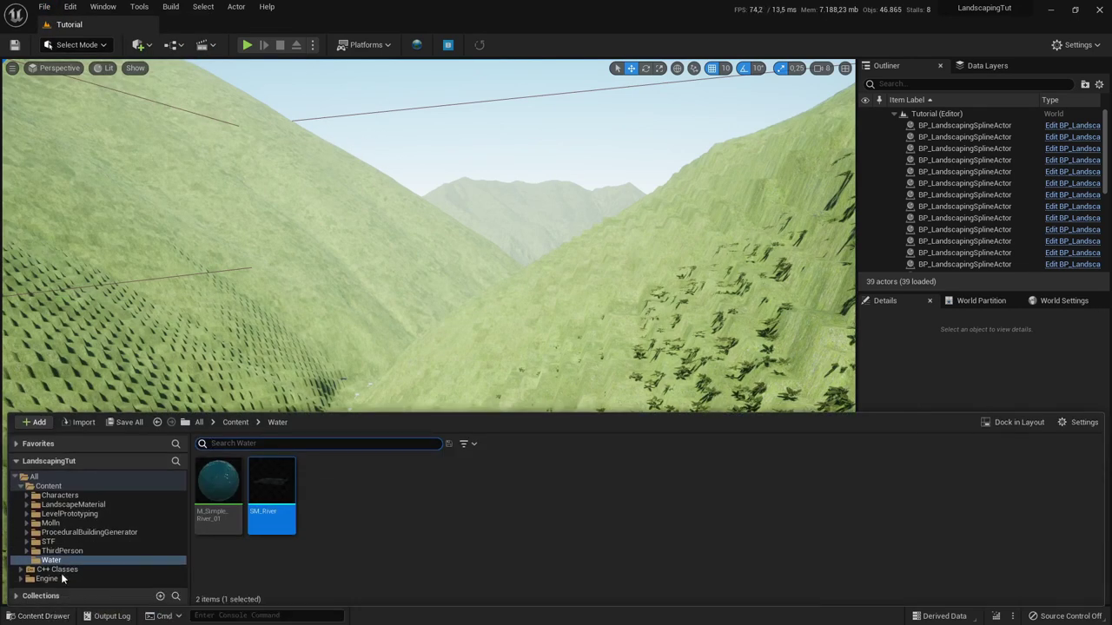
left_click(66, 525)
left_click(258, 508)
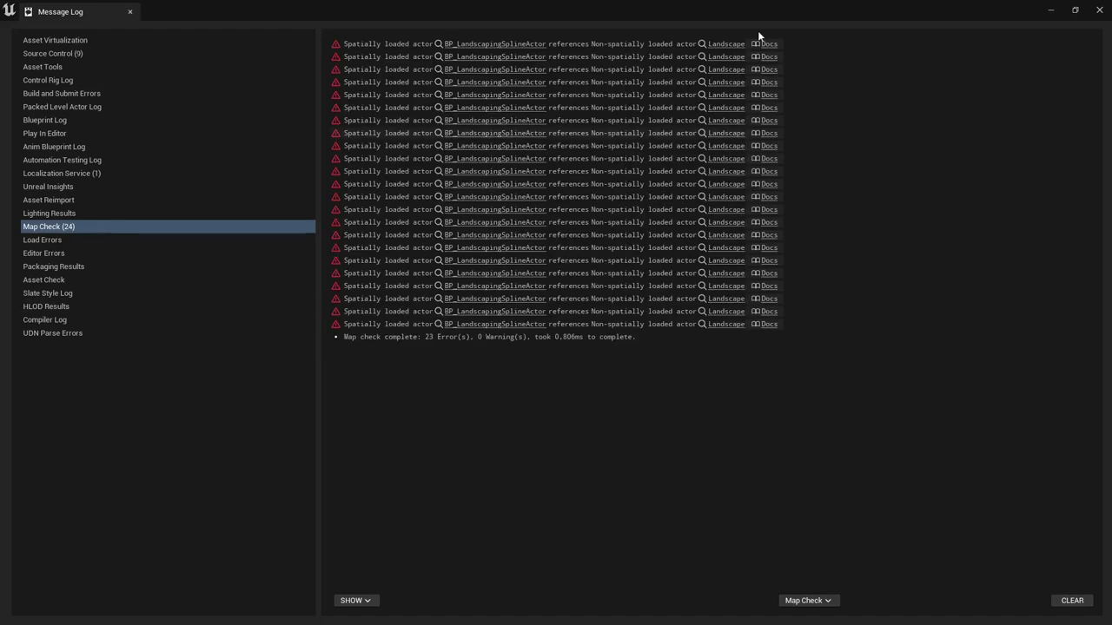
left_click(1099, 11)
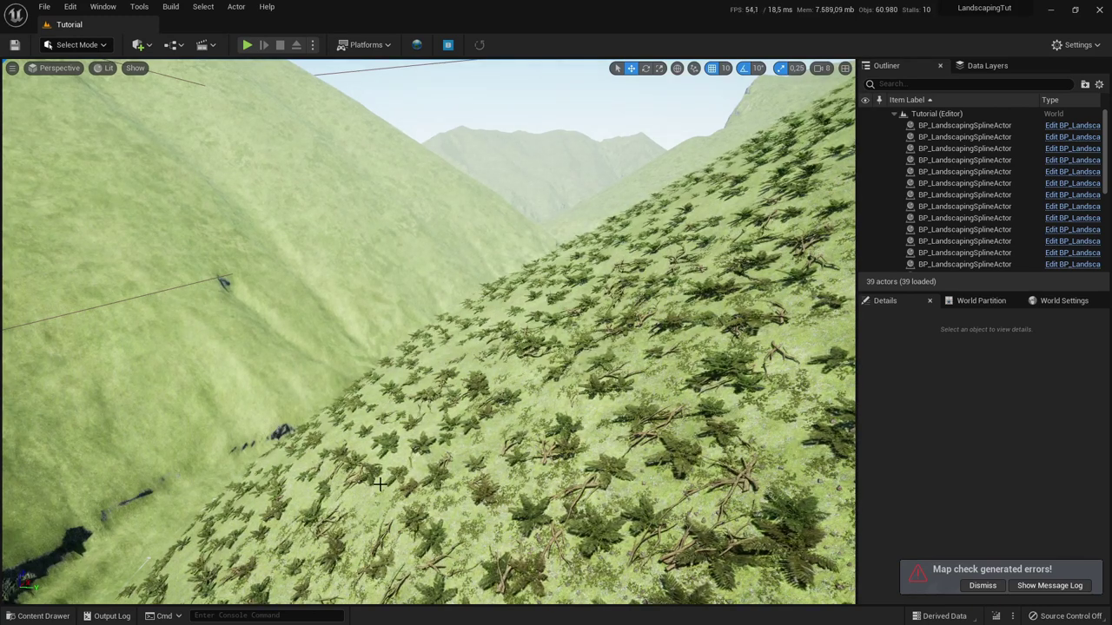
Step: Examine the imported rivers in the valley in perspective and top view to find the sections needing correction
right_click_drag(380, 483, 221, 484)
right_click_drag(312, 521, 291, 528)
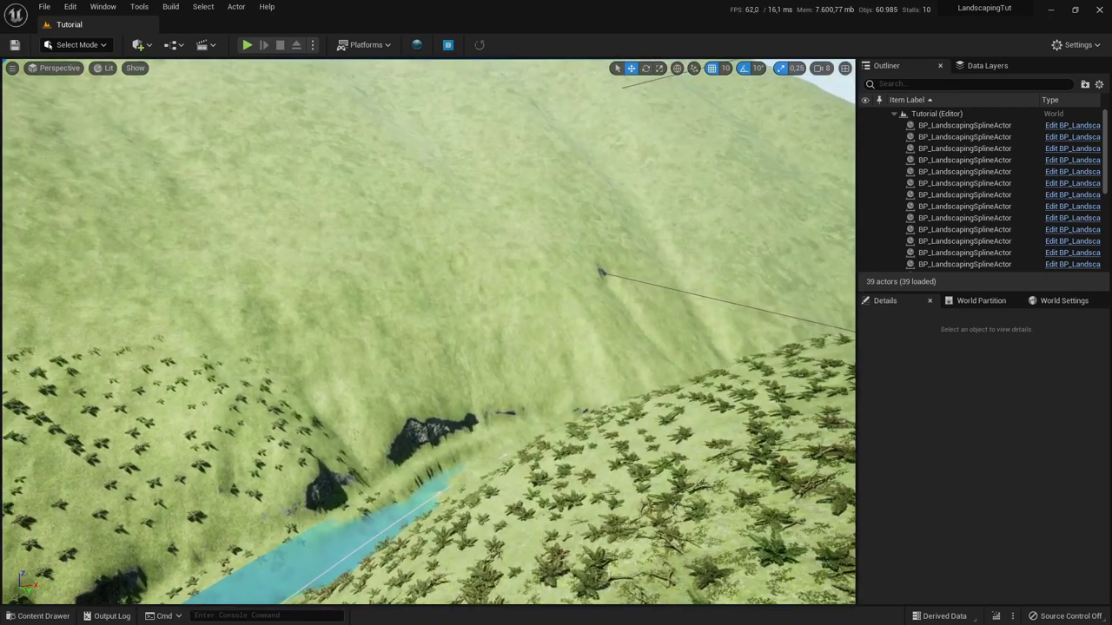
left_click(55, 68)
left_click(64, 110)
scroll(500, 378, "up", 6)
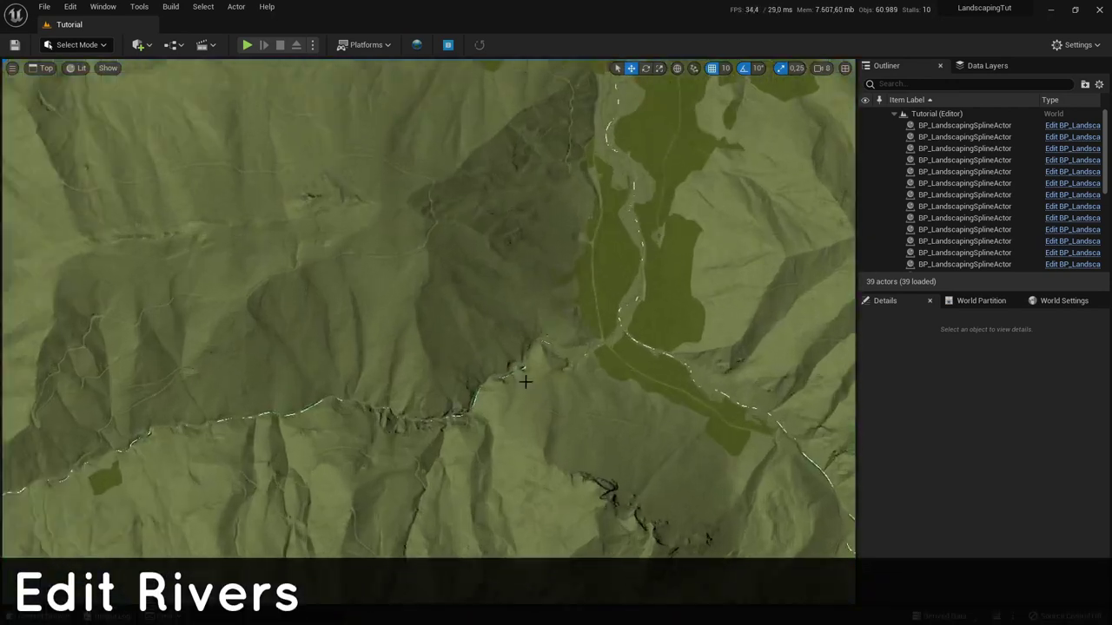
scroll(501, 378, "down", 6)
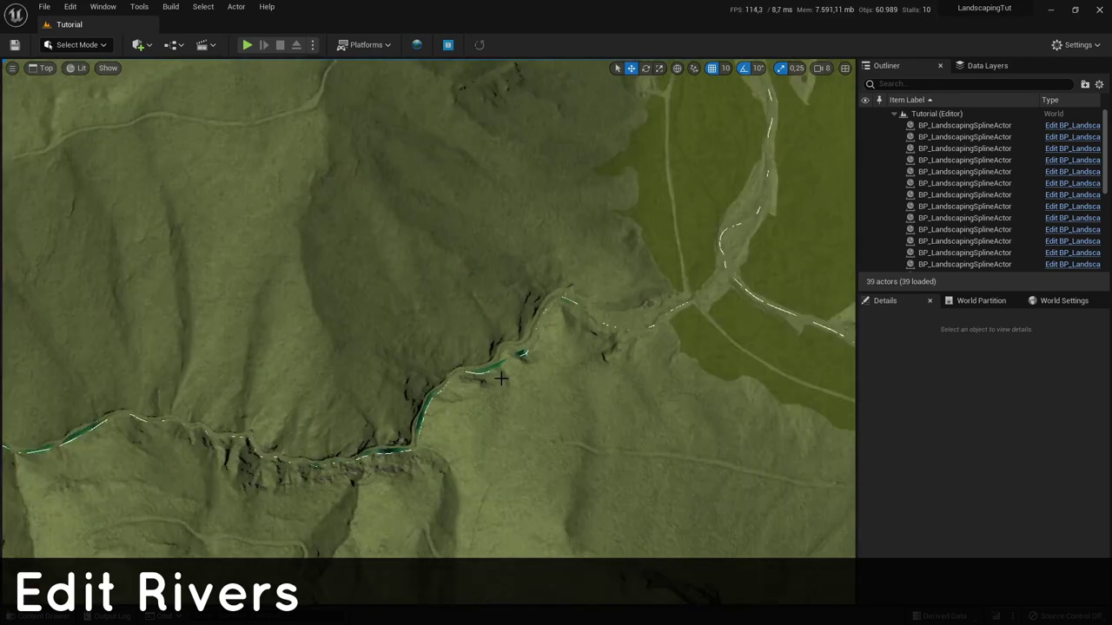
scroll(684, 306, "up", 10)
scroll(684, 307, "down", 8)
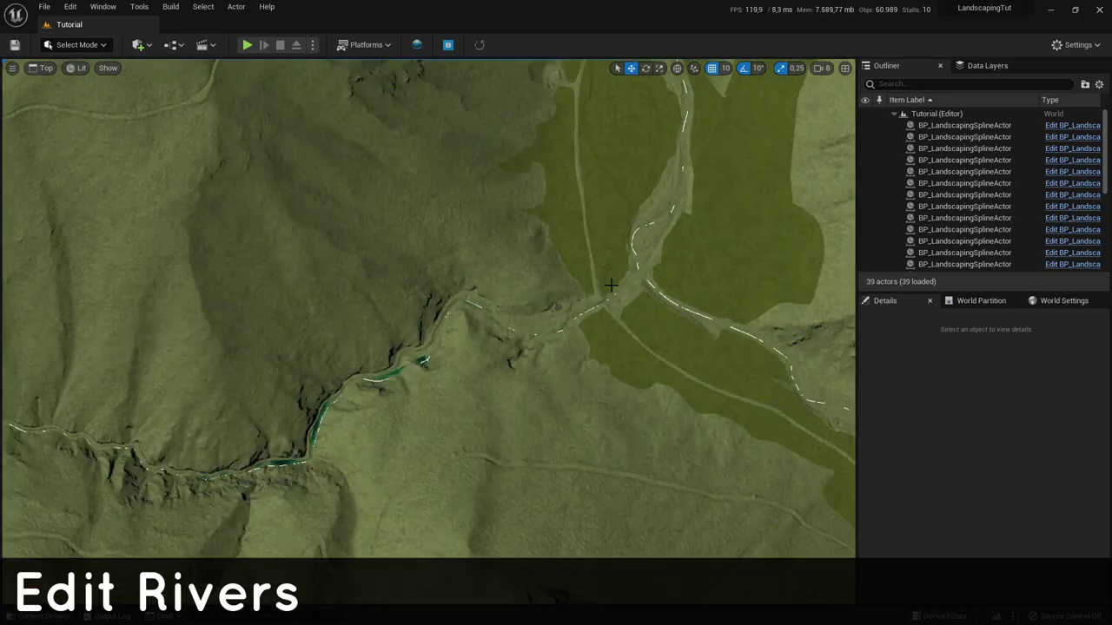
scroll(687, 423, "up", 10)
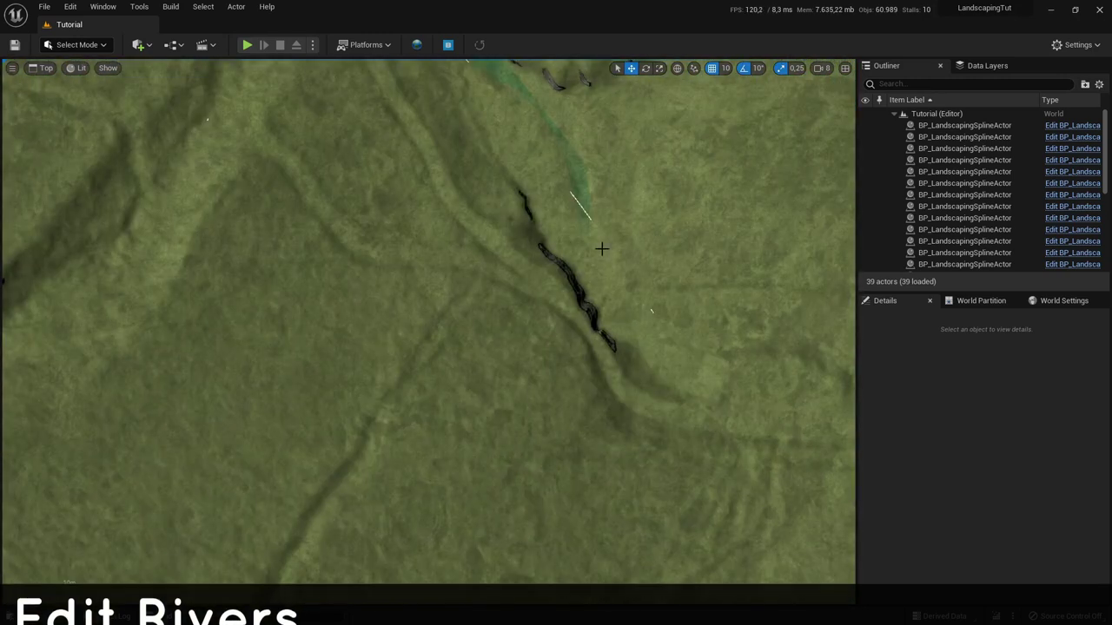
Step: Select the valley river's BP_LandscapingSplineActor and frame it in the perspective view
left_click(586, 217)
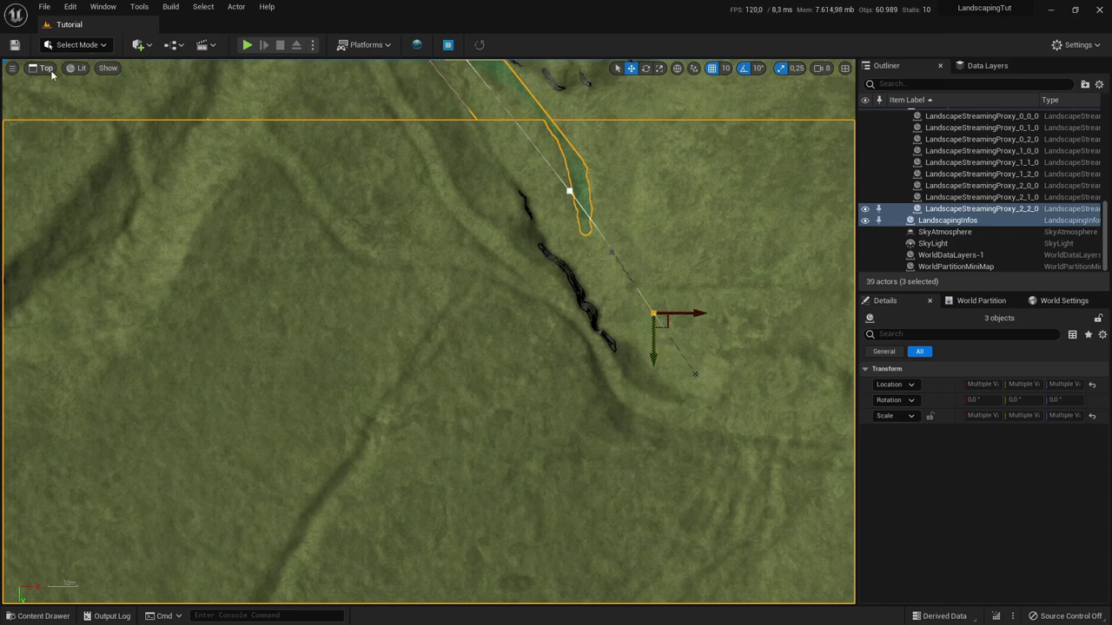
scroll(980, 226, "up", 3)
left_click(964, 151)
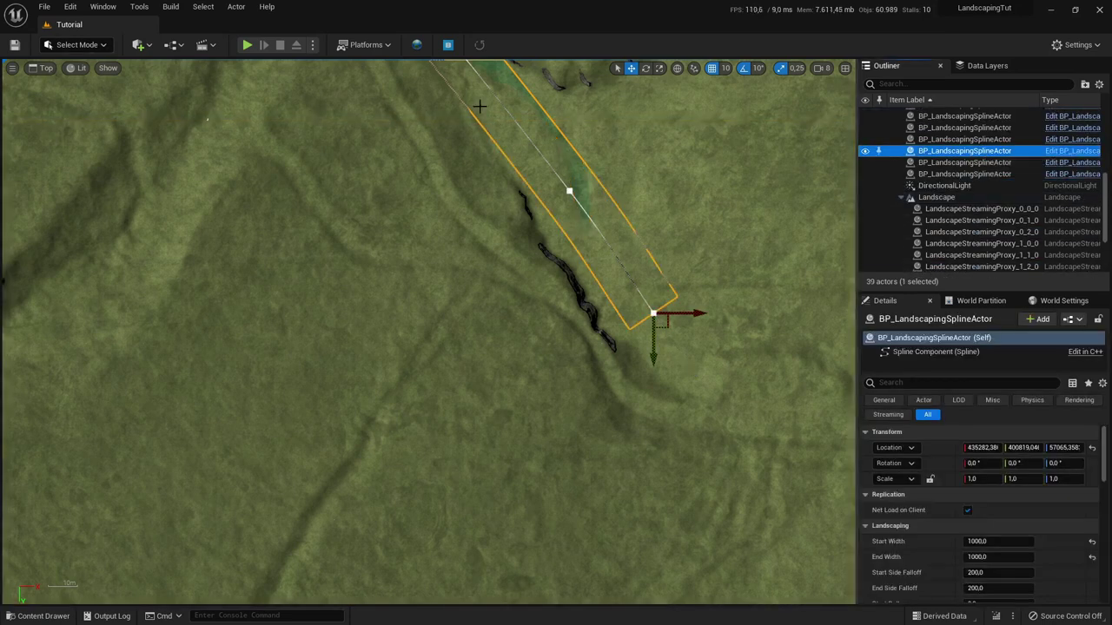
left_click(41, 68)
left_click(65, 86)
double_click(991, 153)
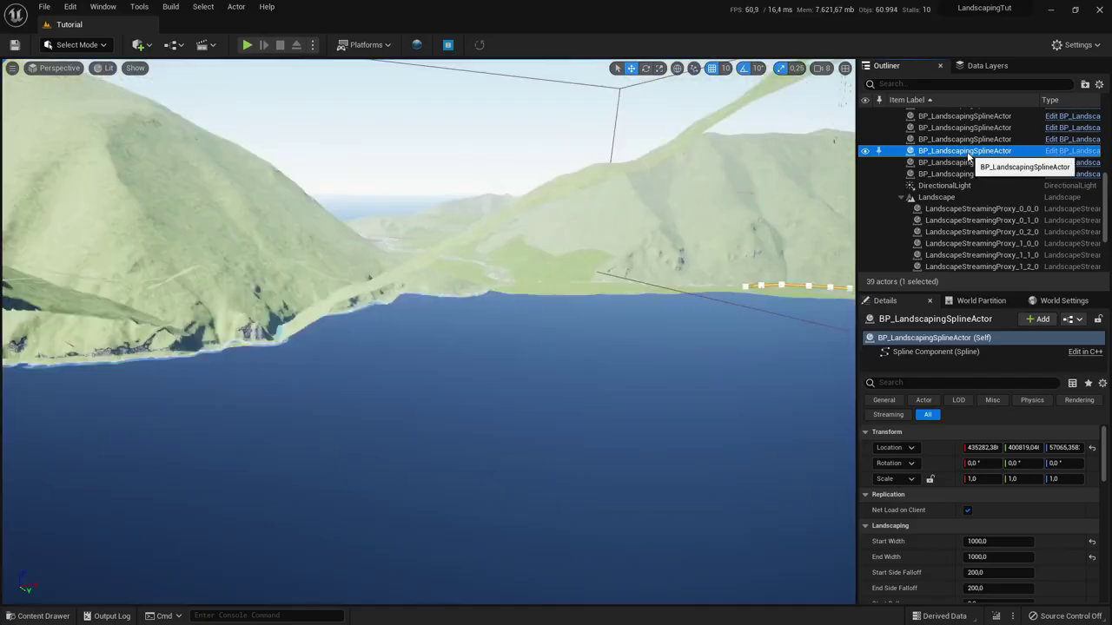
right_click_drag(685, 486, 643, 486)
right_click_drag(555, 251, 671, 259)
right_click_drag(626, 320, 624, 322)
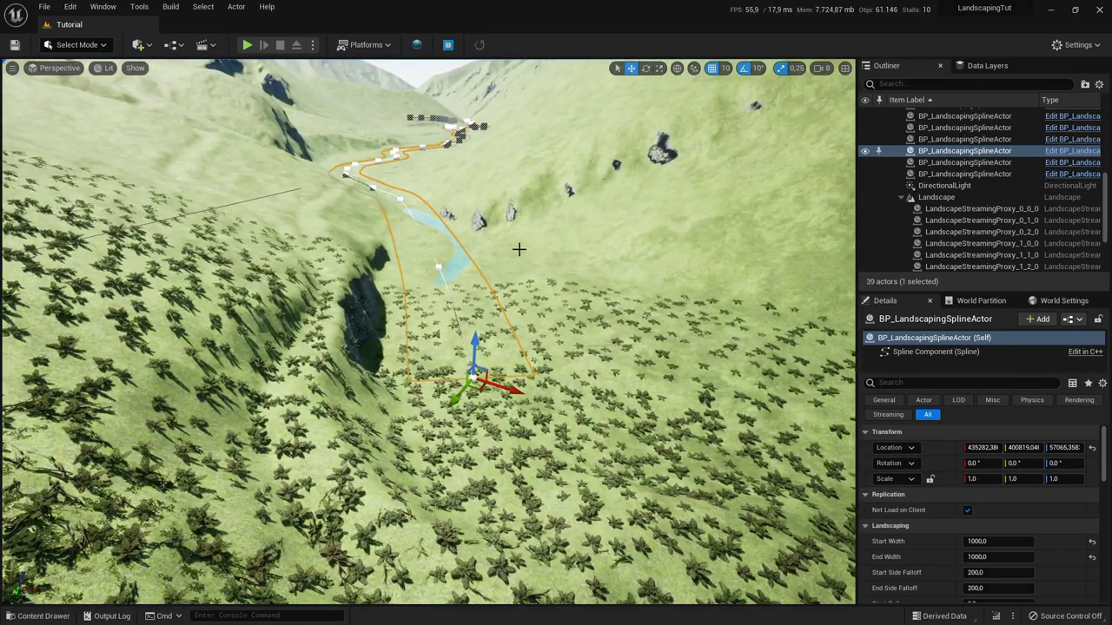
Step: Move the points at the near end of the river spline along the X axis to follow the valley floor
right_click_drag(421, 482, 446, 480)
left_click_drag(447, 481, 365, 392)
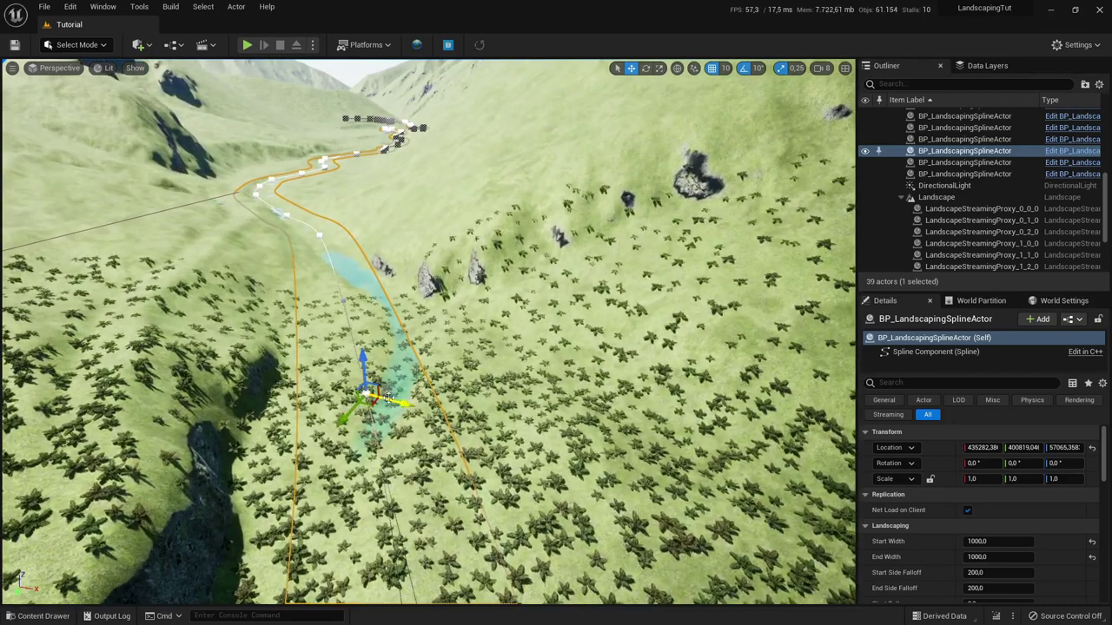
left_click_drag(457, 405, 442, 419)
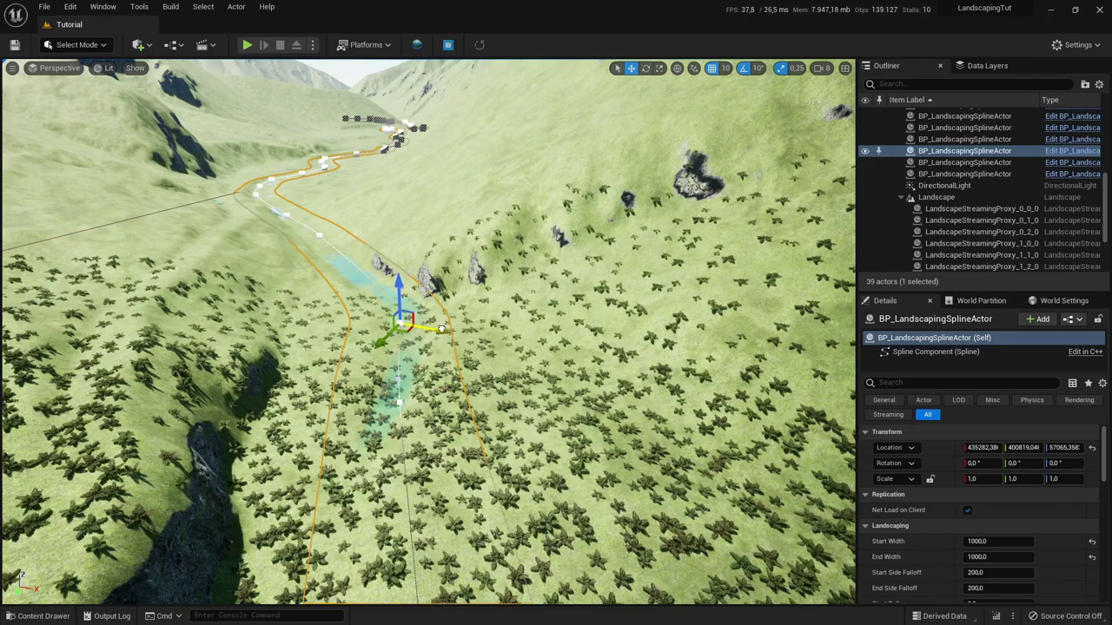
Step: Shift the next river spline points farther along the valley on the X axis to align them with the channel
right_click_drag(426, 369, 460, 352)
key("w")
key("w")
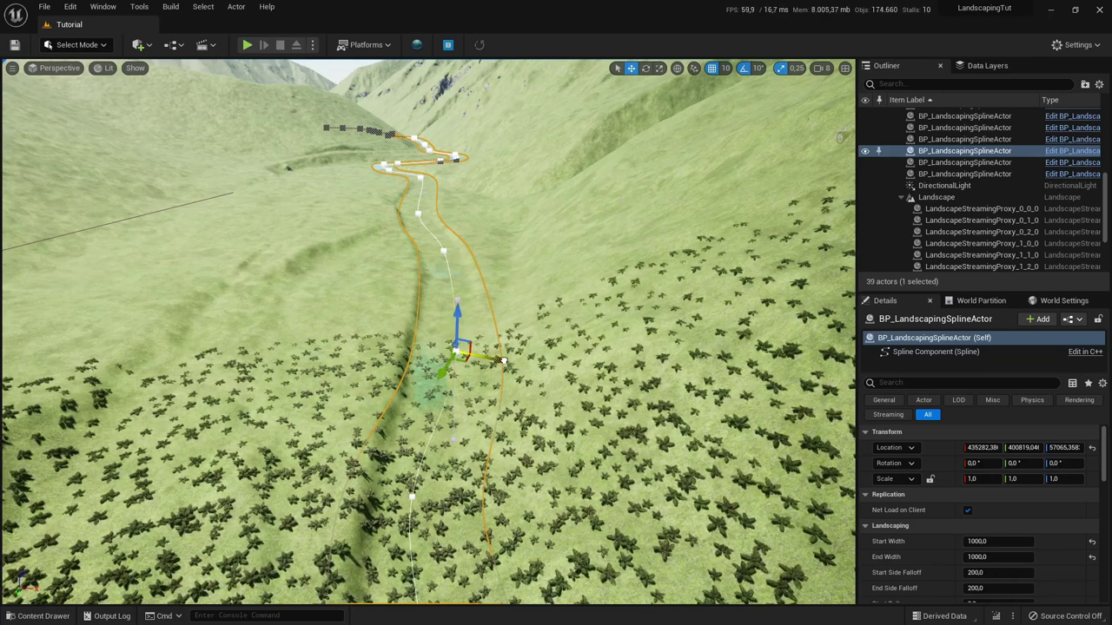
left_click_drag(465, 316, 439, 233)
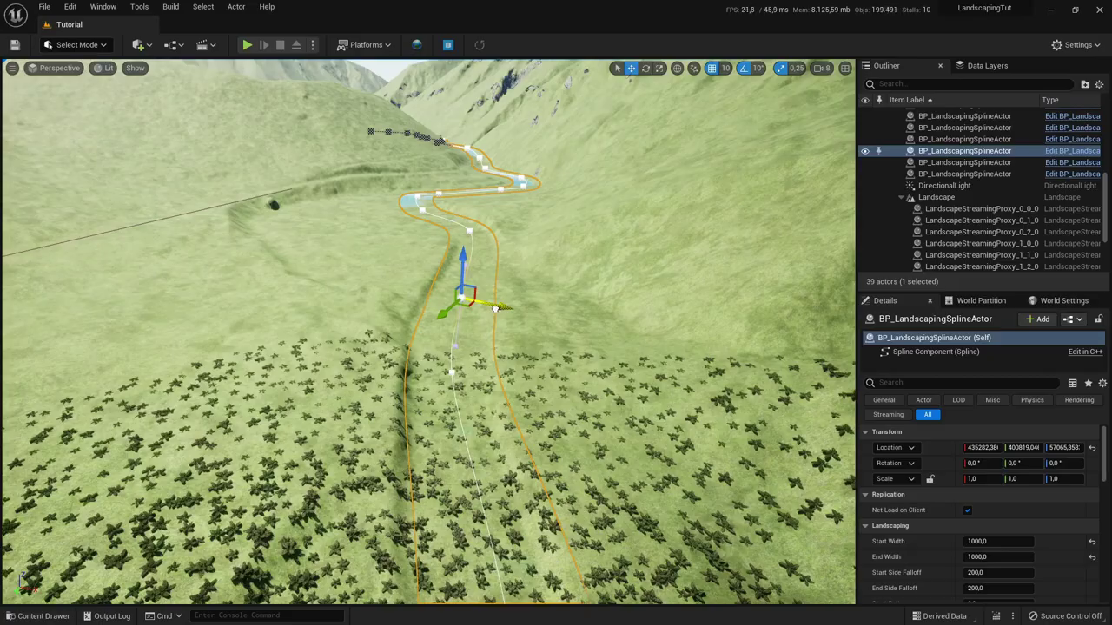
left_click_drag(494, 309, 530, 201)
Step: Select the spline point in the narrow valley section and shift it slightly along the Y axis
right_click_drag(487, 298, 537, 340)
left_click(346, 338)
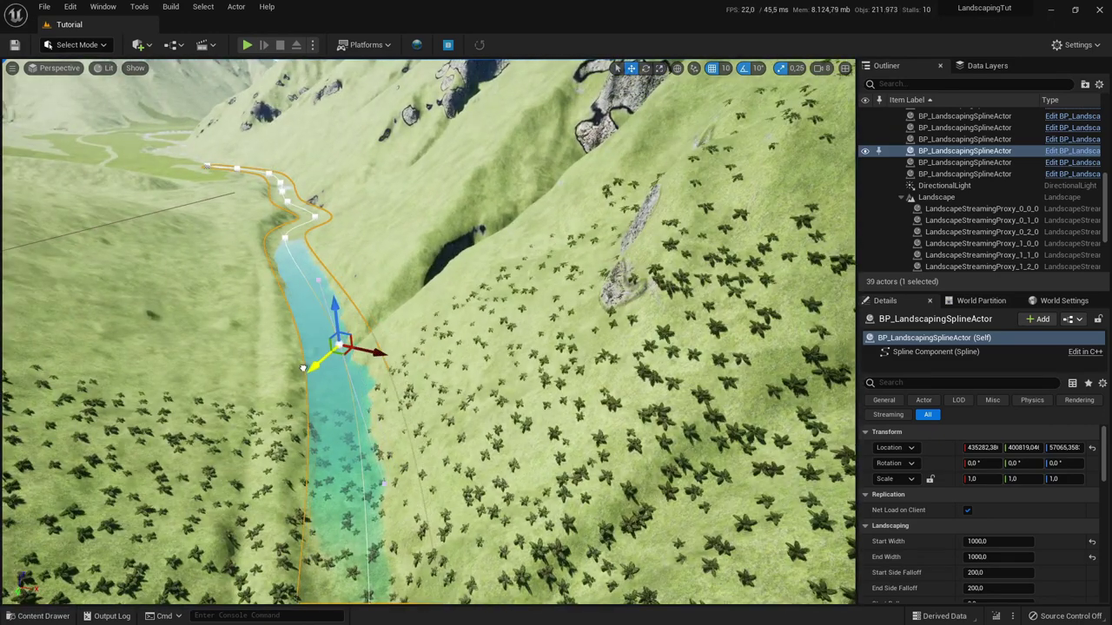
left_click_drag(312, 367, 305, 373)
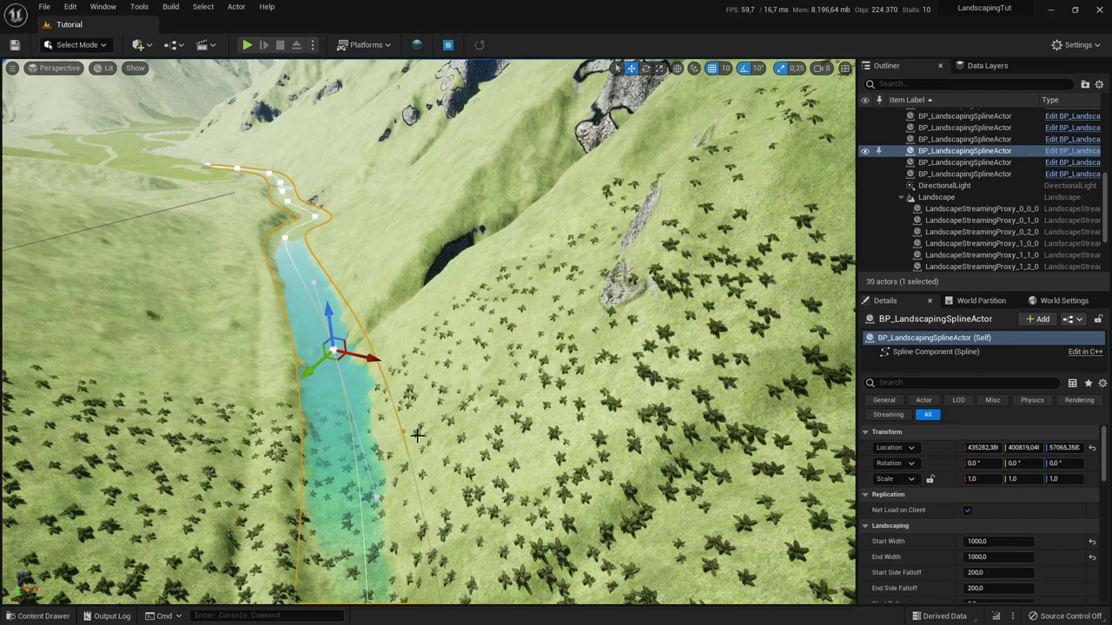
left_click_drag(417, 436, 417, 487)
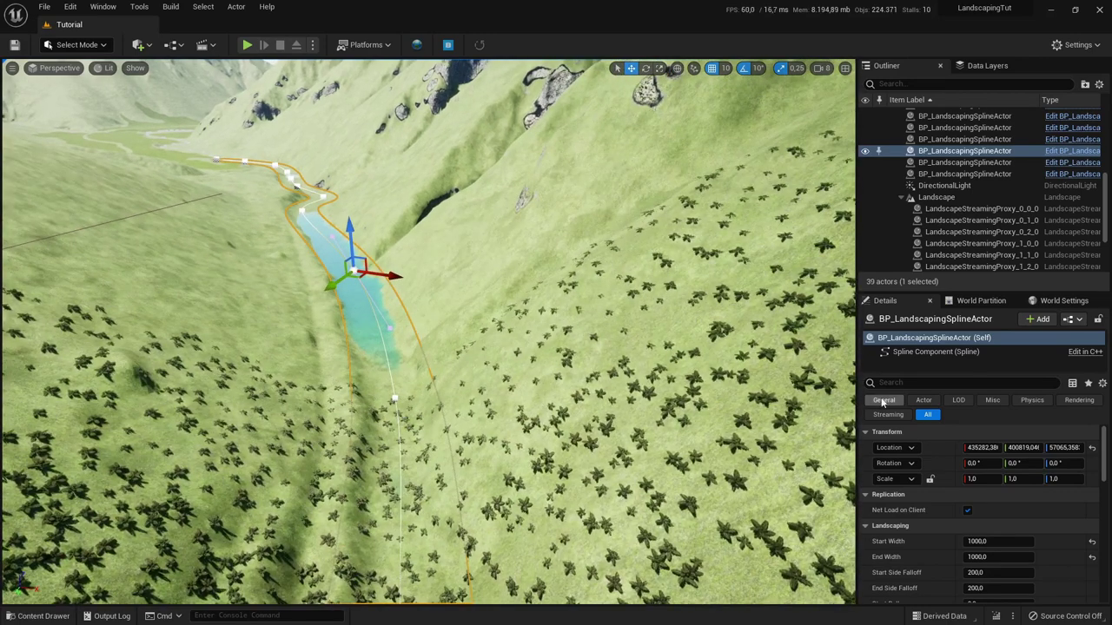
Step: Set the river spline actor's Offset from Ground to 30
scroll(977, 512, "down", 5)
left_click(966, 528)
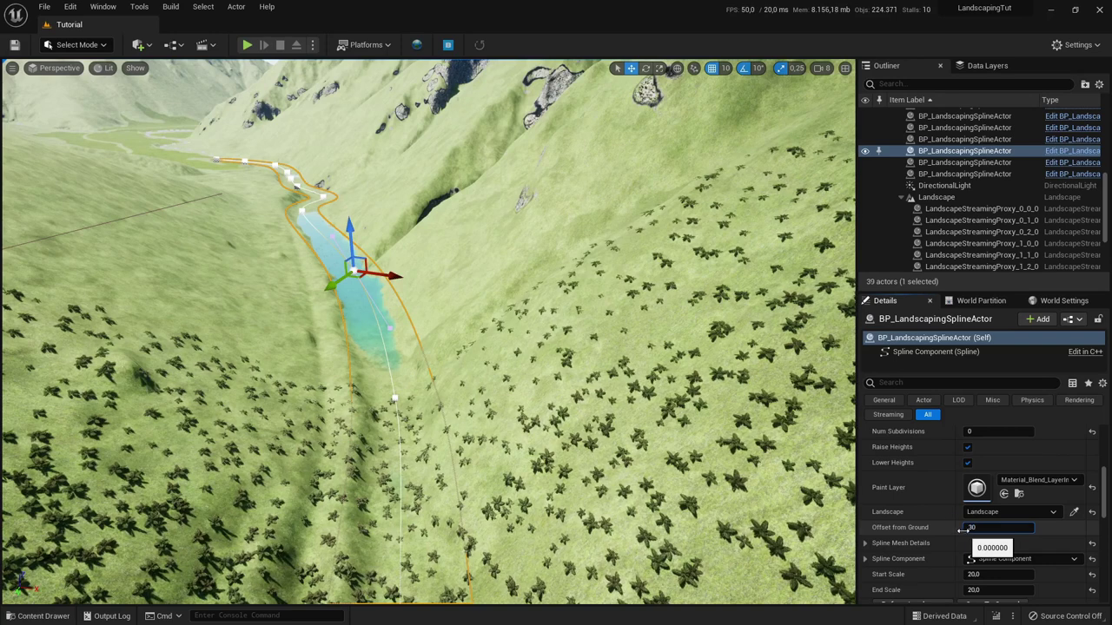
key("Return")
scroll(959, 521, "down", 3)
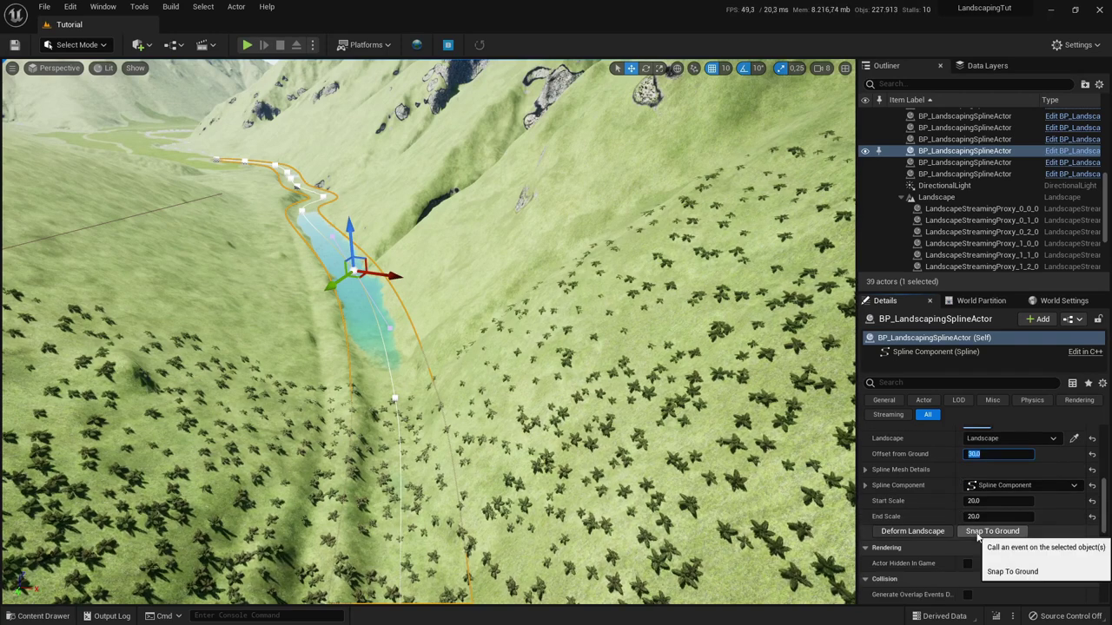
Step: Set the river spline's Start Scale and End Scale to 30 and snap the spline to the ground
left_click(975, 501)
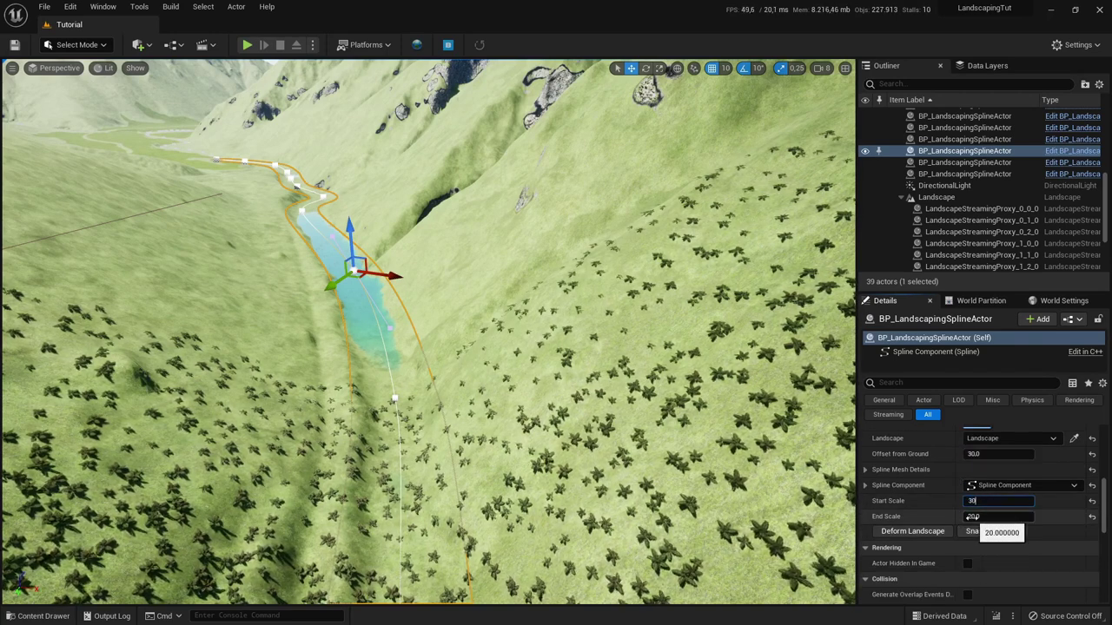
type("30")
left_click(972, 517)
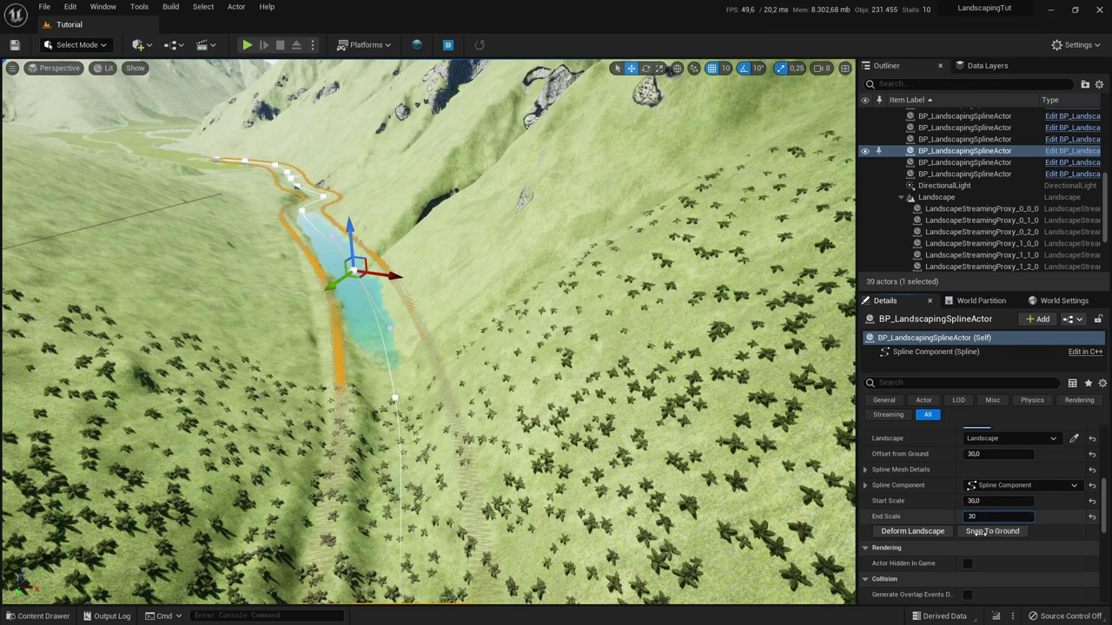
key("Return")
left_click(982, 533)
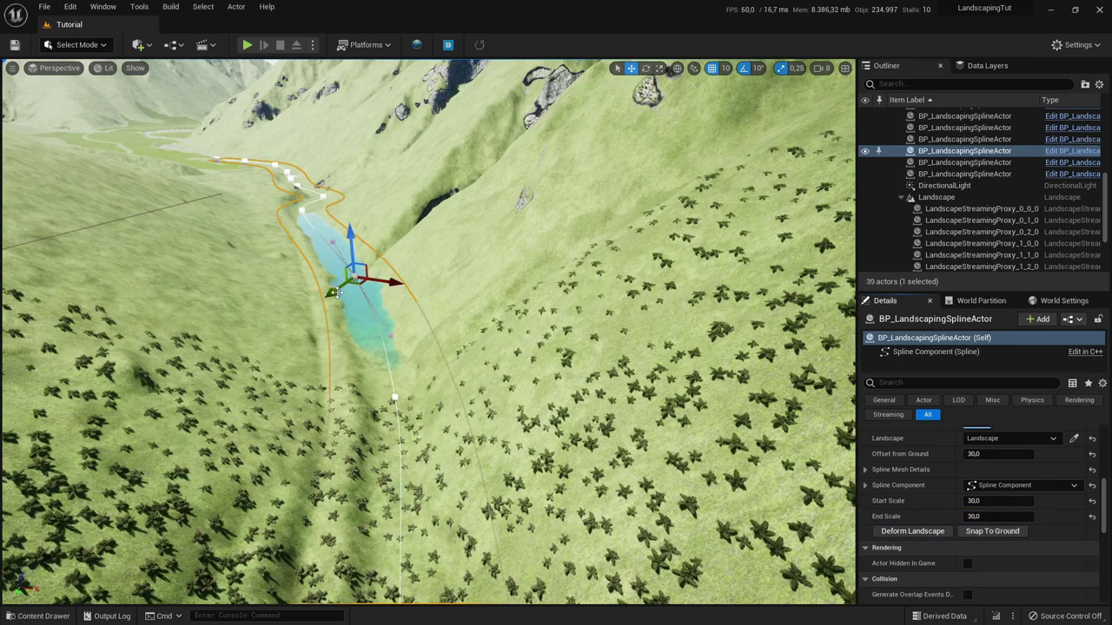
Step: Set the Offset from Ground to 100 and nudge the selected river spline point along the Y axis
left_click(985, 454)
key("Return")
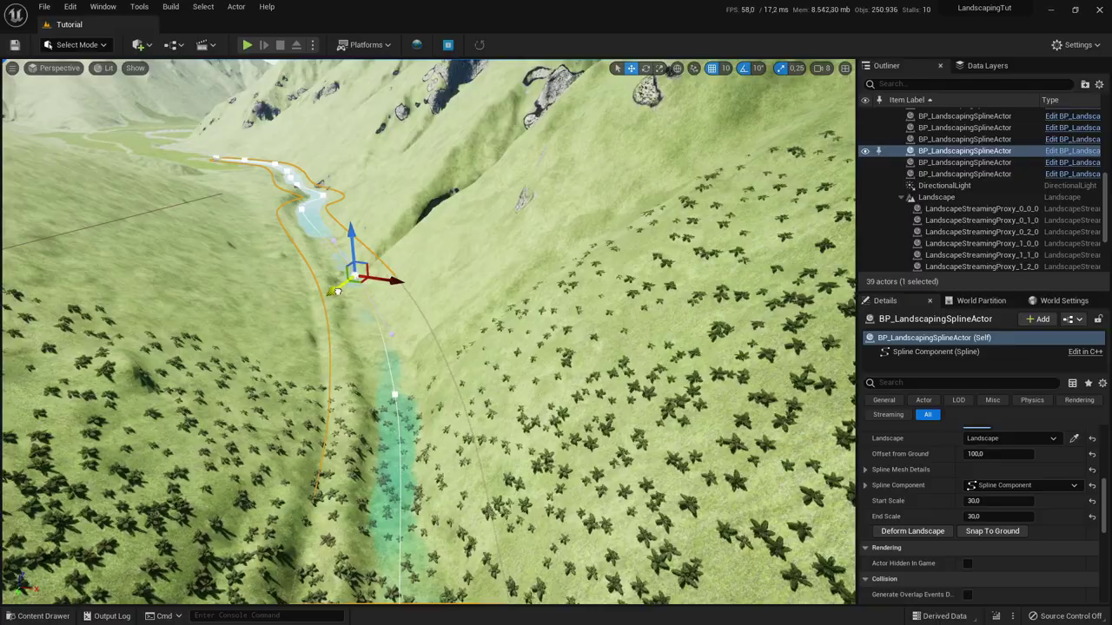
left_click_drag(338, 292, 331, 291)
right_click_drag(330, 291, 642, 295)
key("w")
key("w")
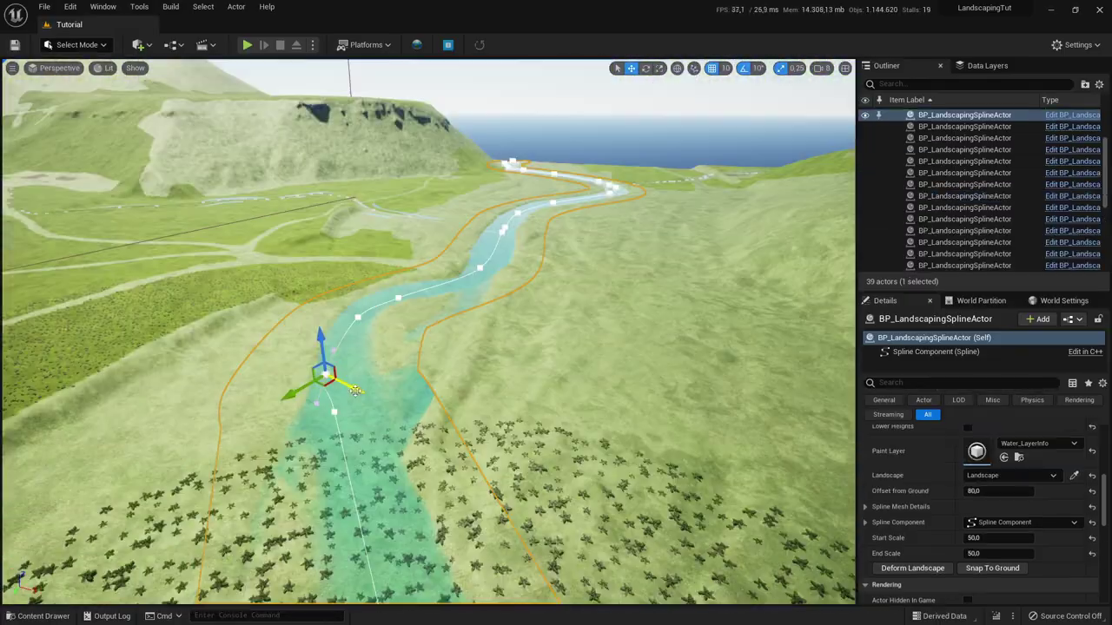
Step: Try deforming the landscape along the widened river spline with Water_LayerInfo as the paint layer, and inspect the riverbed
right_click_drag(391, 417, 430, 417)
scroll(941, 501, "up", 3)
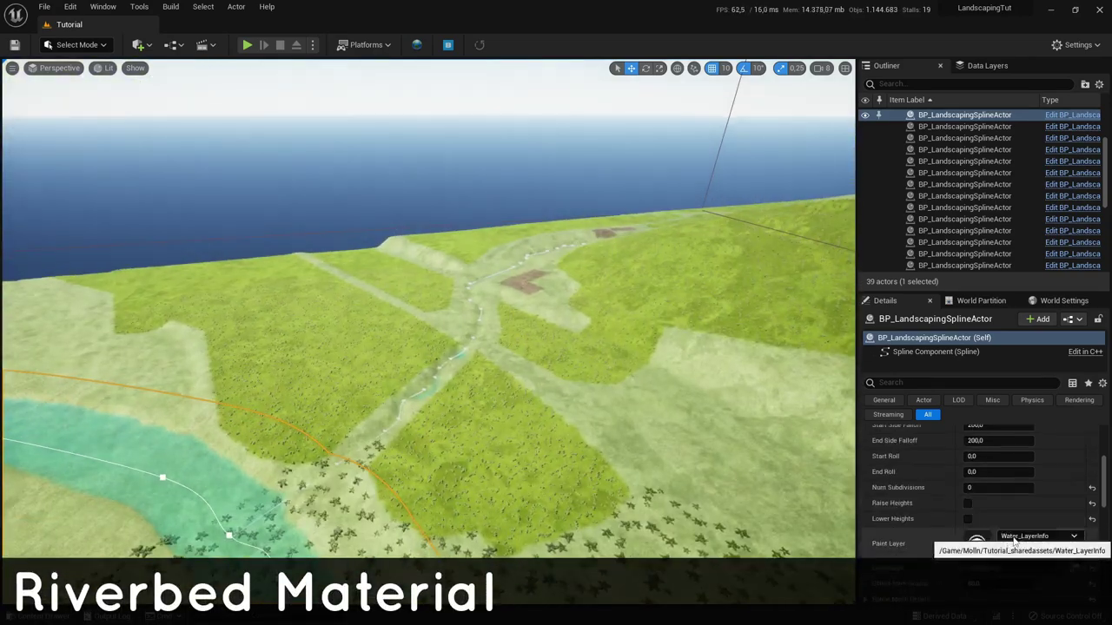
scroll(1012, 537, "down", 3)
left_click(914, 568)
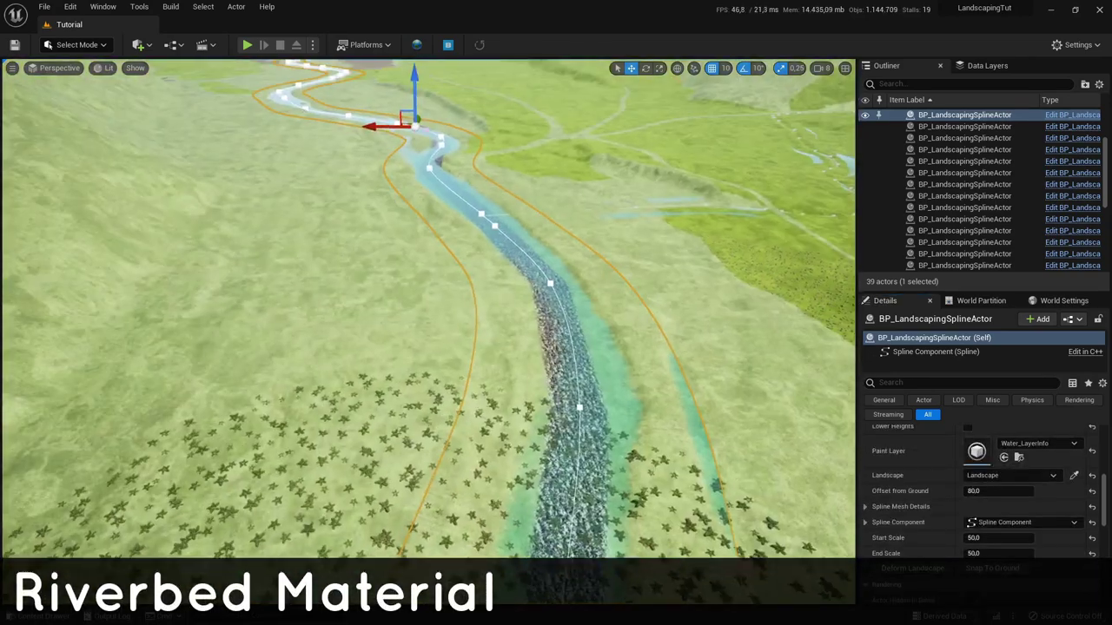
right_click_drag(409, 400, 513, 385)
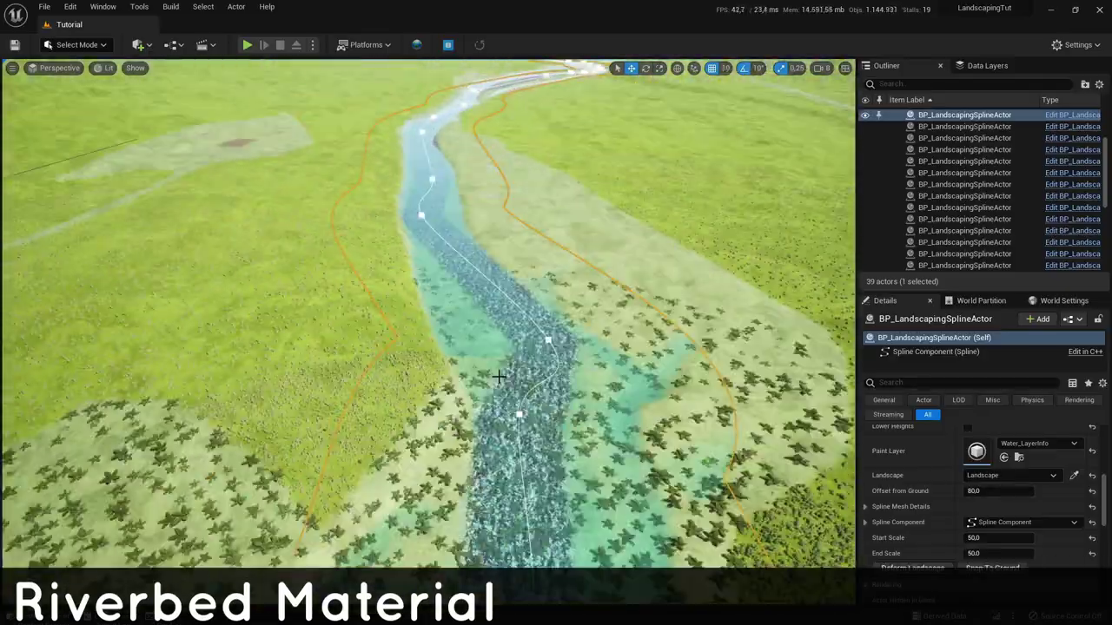
right_click_drag(499, 382, 495, 378)
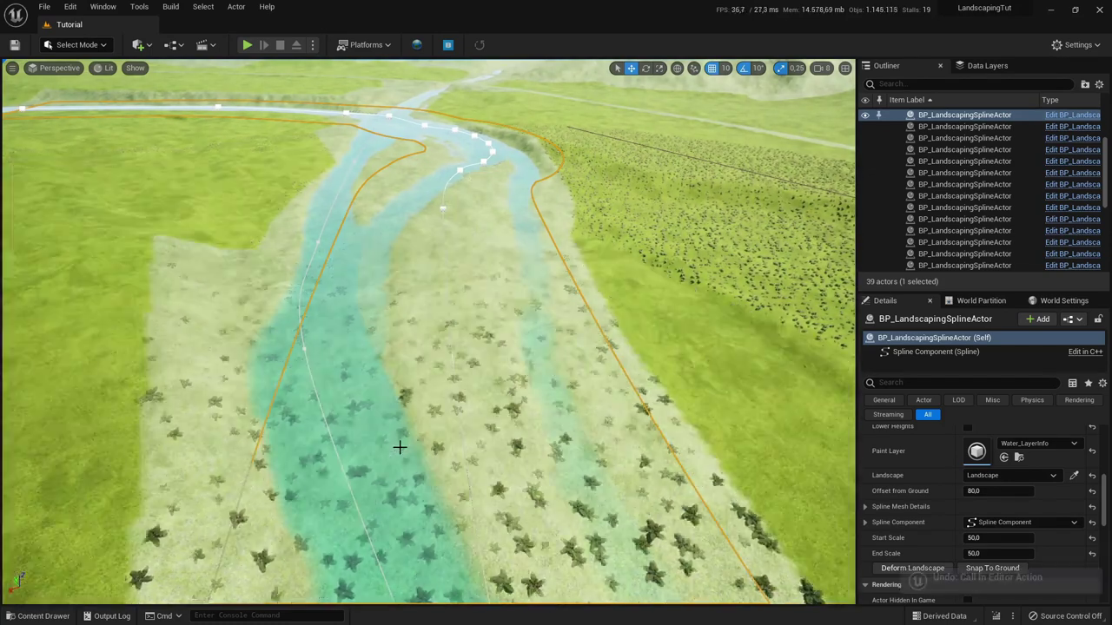
Step: Try moving the river spline point between the two channels along the X axis, and undo the move
right_click(457, 375)
left_click(512, 394)
left_click_drag(381, 389, 336, 395)
key("ctrl+z")
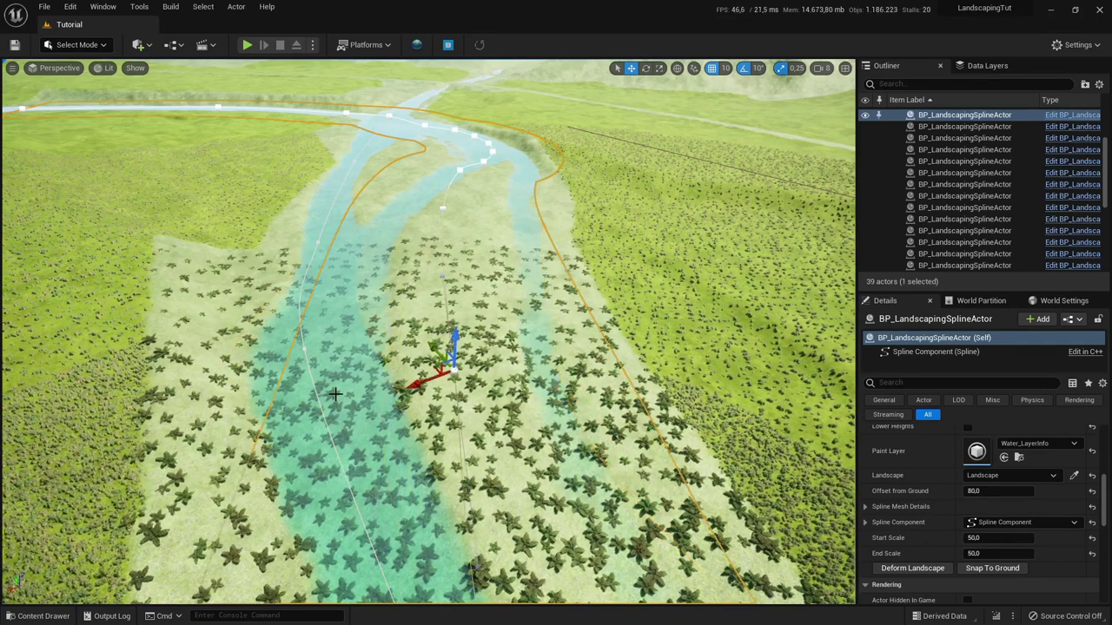
Step: Run Deform Landscape on the river spline actor to paint the riverbed material beneath it
left_click(931, 570)
right_click_drag(612, 428, 274, 102)
Step: In Landscape mode, paint the Material_Blend layer over excess riverbed rocks with Tool Strength 1.0, Brush Size about 807 and Brush Falloff about 0.49
key("shift+2")
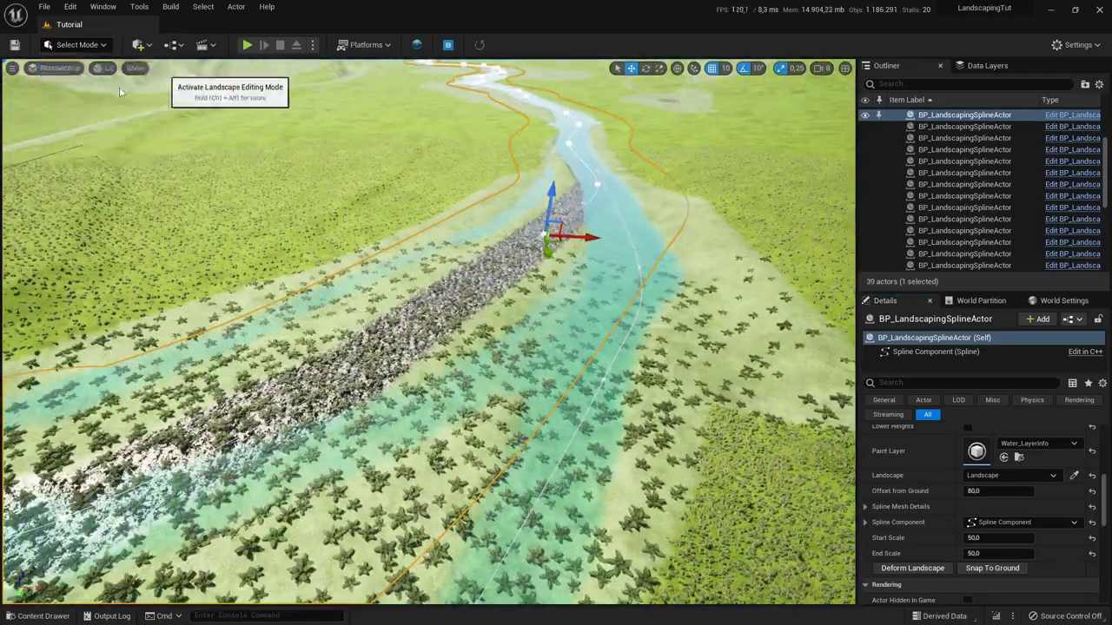
mouse_move(143, 267)
left_mouse_down()
mouse_move(178, 267)
mouse_move(142, 267)
left_mouse_up()
left_click_drag(128, 206, 179, 206)
left_click_drag(570, 308, 649, 256)
left_click_drag(129, 253, 141, 252)
mouse_move(573, 320)
left_mouse_down()
mouse_move(630, 269)
mouse_move(438, 377)
mouse_move(481, 370)
left_mouse_up()
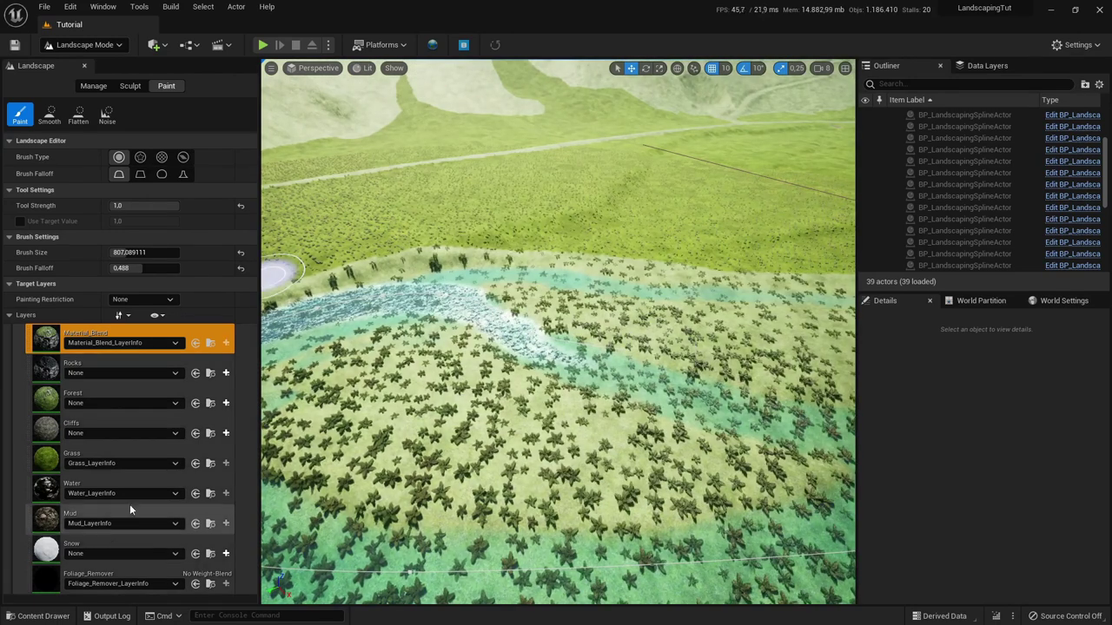
Step: Select the Water layer for painting with Brush Size 500 and view the river channels from the top
left_click(129, 502)
left_click(139, 253)
type("500")
key("Return")
left_click(83, 44)
left_click(81, 74)
left_click(312, 67)
left_click(309, 129)
right_click_drag(731, 190, 745, 245)
scroll(746, 245, "up", 3)
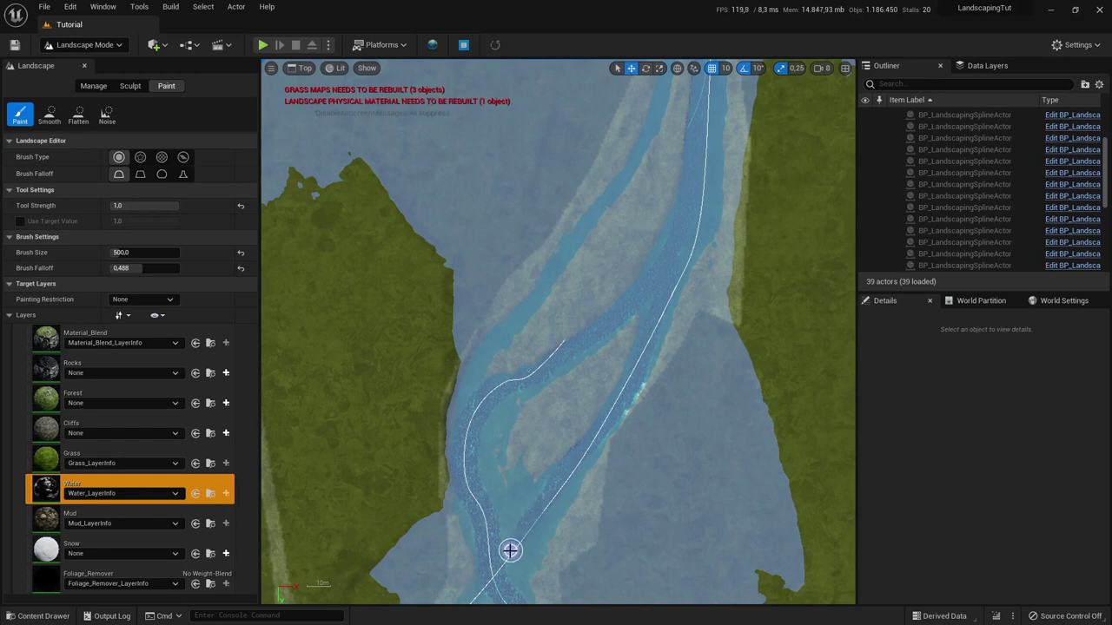
Step: Set the Brush Size to 300 and paint the Water layer along the side channel beside the main river
scroll(514, 504, "down", 2)
scroll(514, 505, "up", 2)
left_click(121, 251)
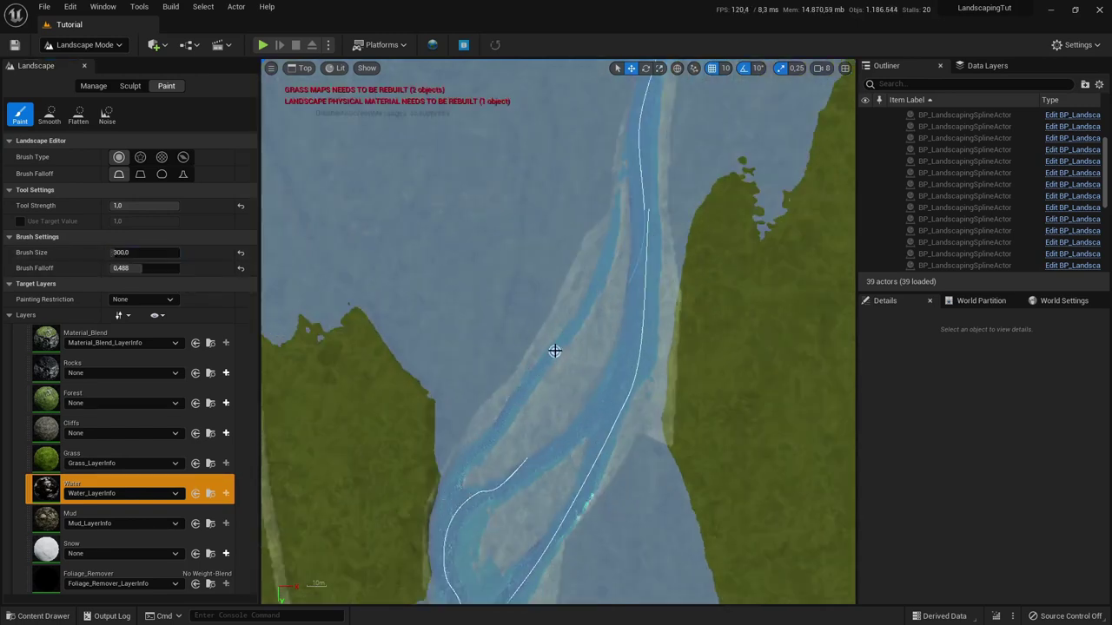
scroll(618, 233, "up", 4)
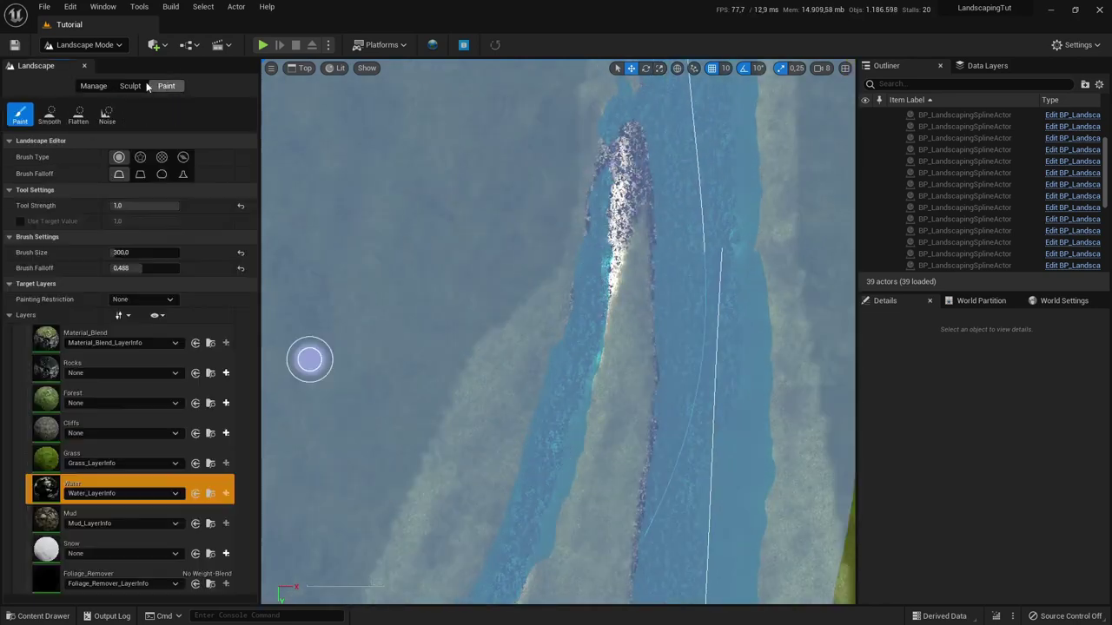
Step: In the perspective view, select the river spline actor at the terrain edge and move its end point into the riverbed
left_click(84, 44)
left_click(97, 70)
left_click(45, 67)
left_click(71, 86)
right_click_drag(368, 434, 174, 433)
right_click_drag(368, 434, 556, 433)
left_click(174, 383)
right_click_drag(174, 382, 543, 434)
left_click(621, 588)
right_click_drag(590, 365, 575, 425)
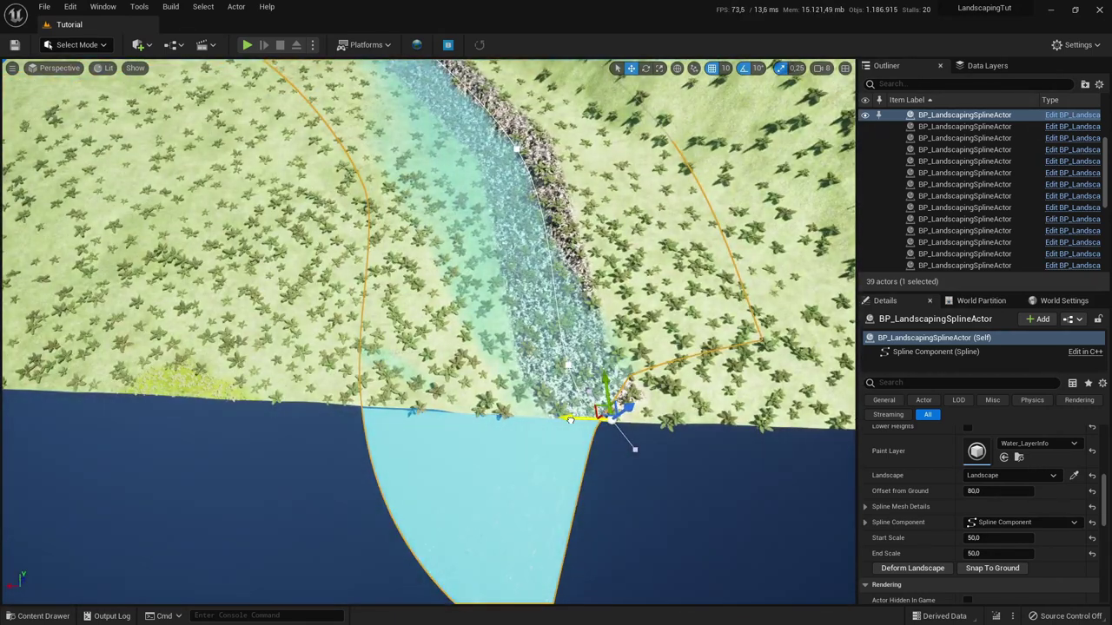
left_click_drag(553, 420, 516, 417)
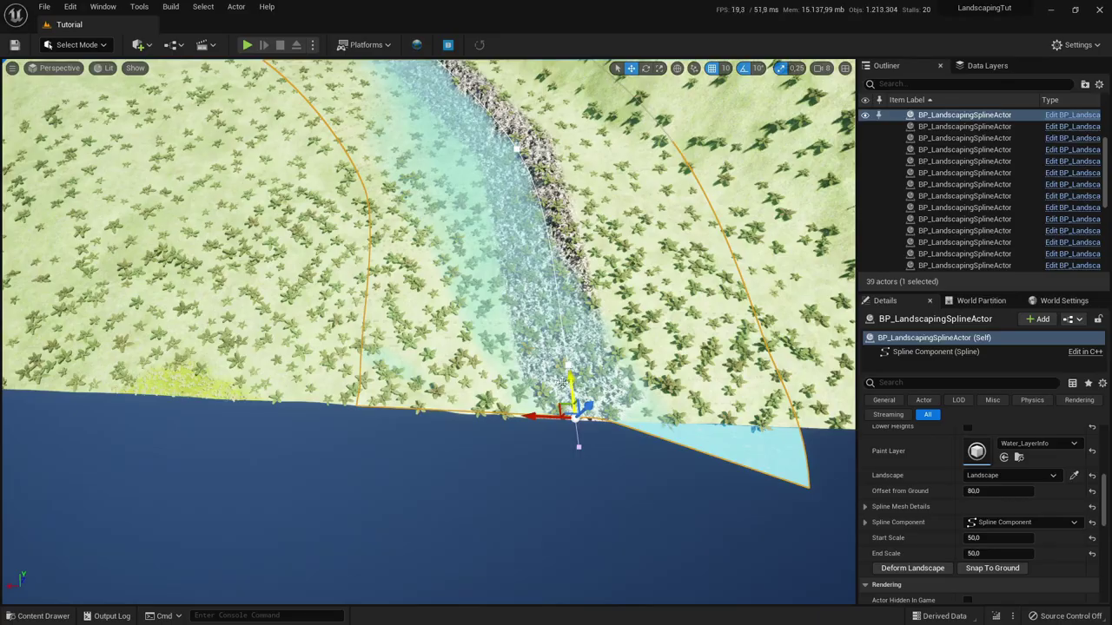
left_click_drag(563, 382, 564, 388)
Step: Paint the Foliage_Remover layer with Brush Size 300 over the plants in the river, starting at the terrain edge
left_click(69, 46)
left_click(73, 83)
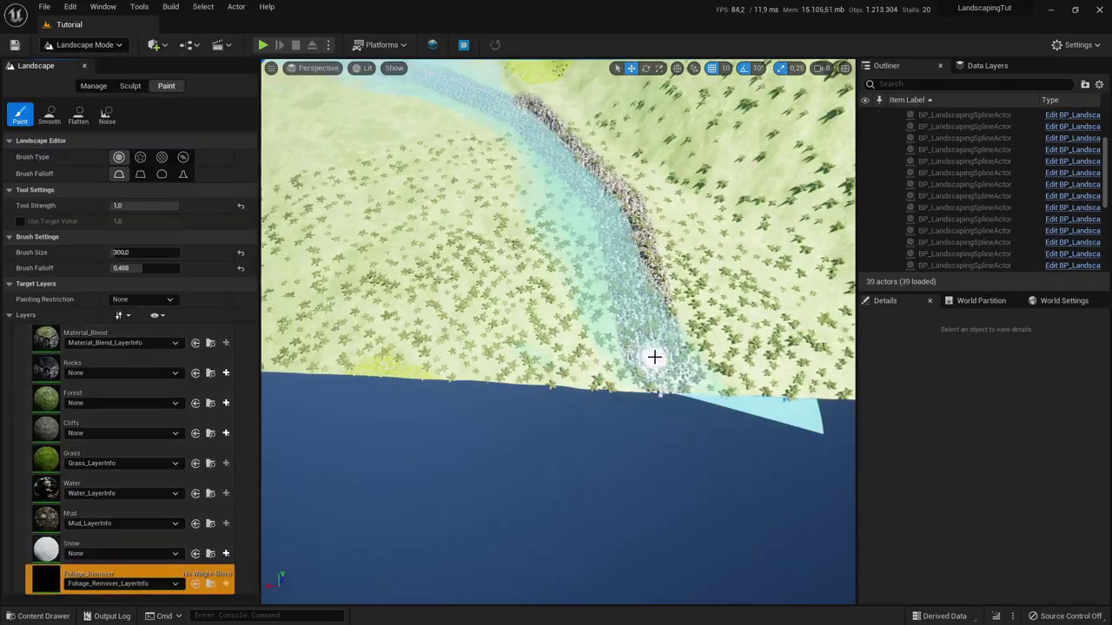
right_click_drag(556, 330, 556, 331)
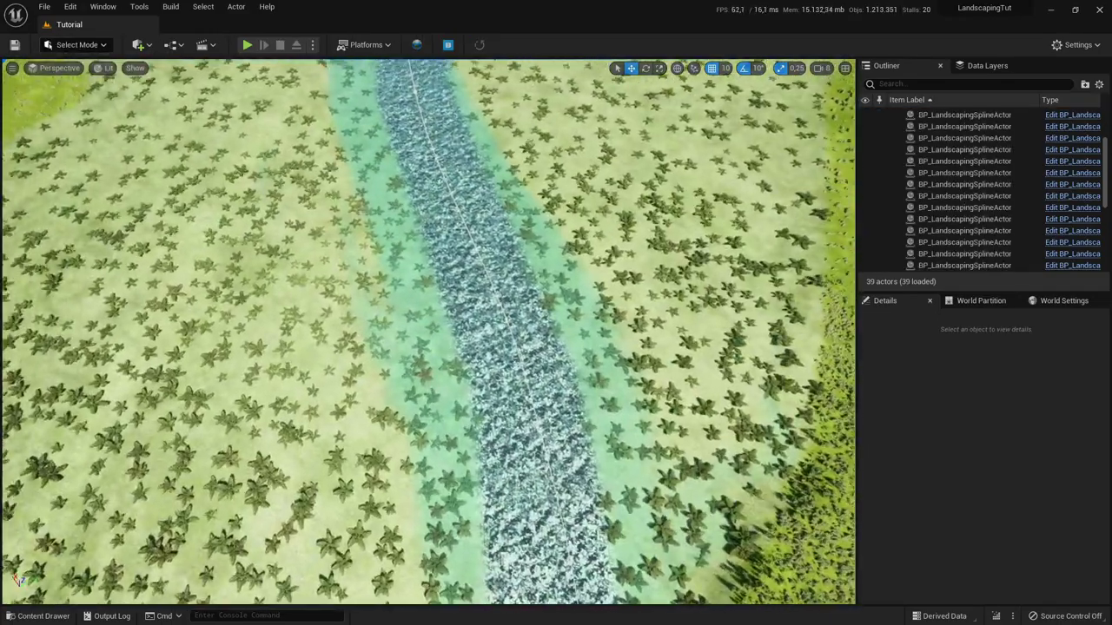
left_click(77, 44)
left_click(81, 76)
key("shift+1")
right_click_drag(124, 92, 125, 92)
left_click(77, 45)
right_click_drag(427, 331, 427, 330)
left_click(80, 76)
left_click(88, 65)
left_click(98, 48)
left_click(82, 76)
left_click(78, 64)
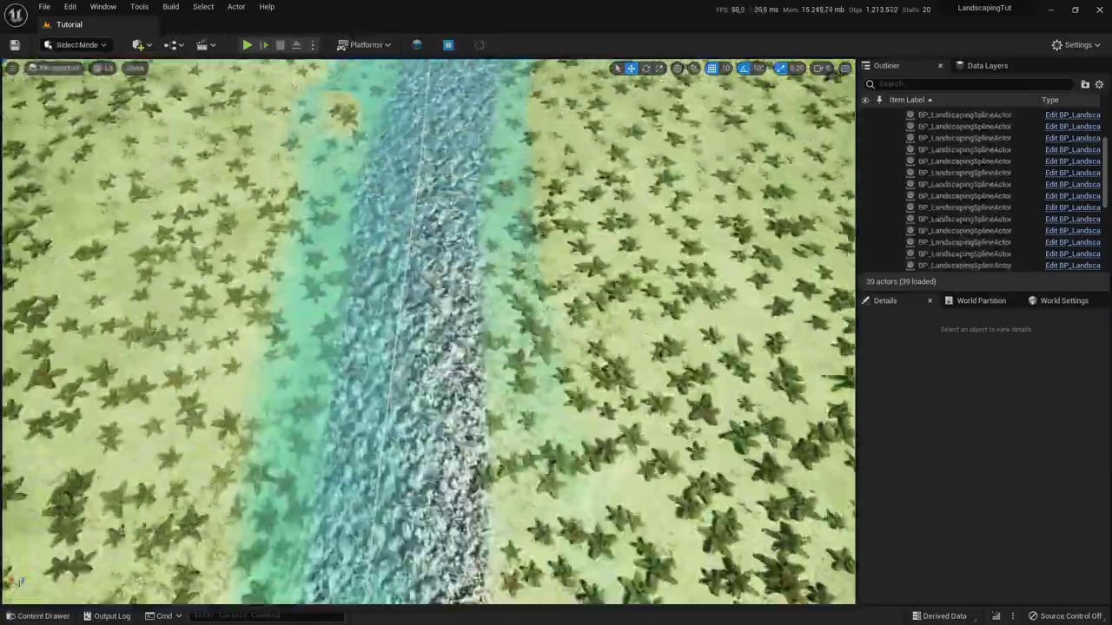
right_click_drag(428, 330, 427, 330)
left_click(79, 45)
left_click(82, 77)
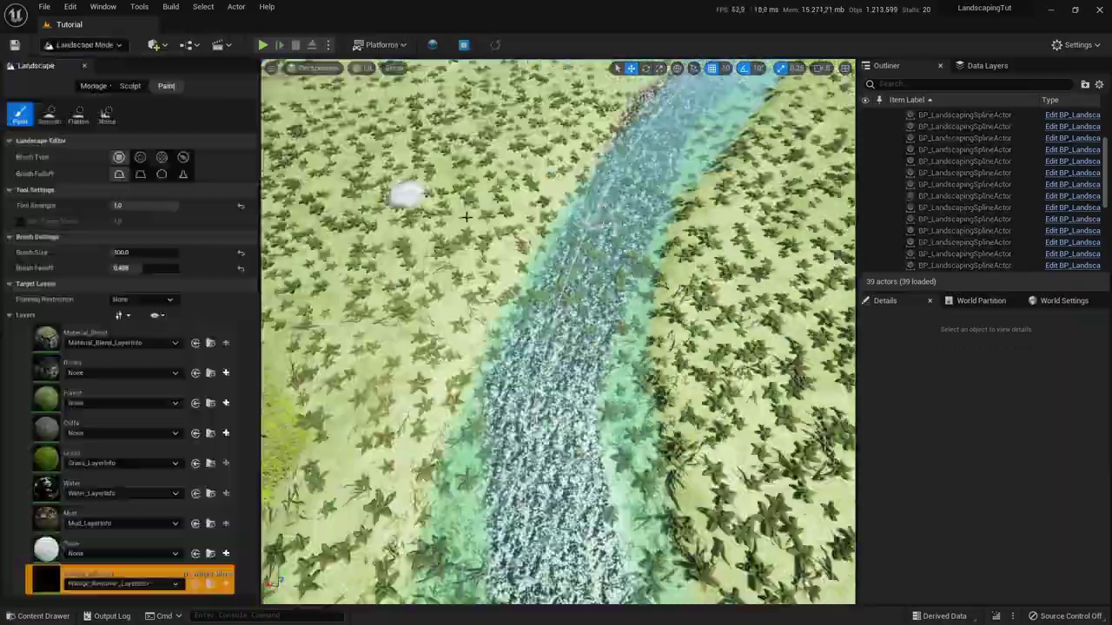
left_click(78, 64)
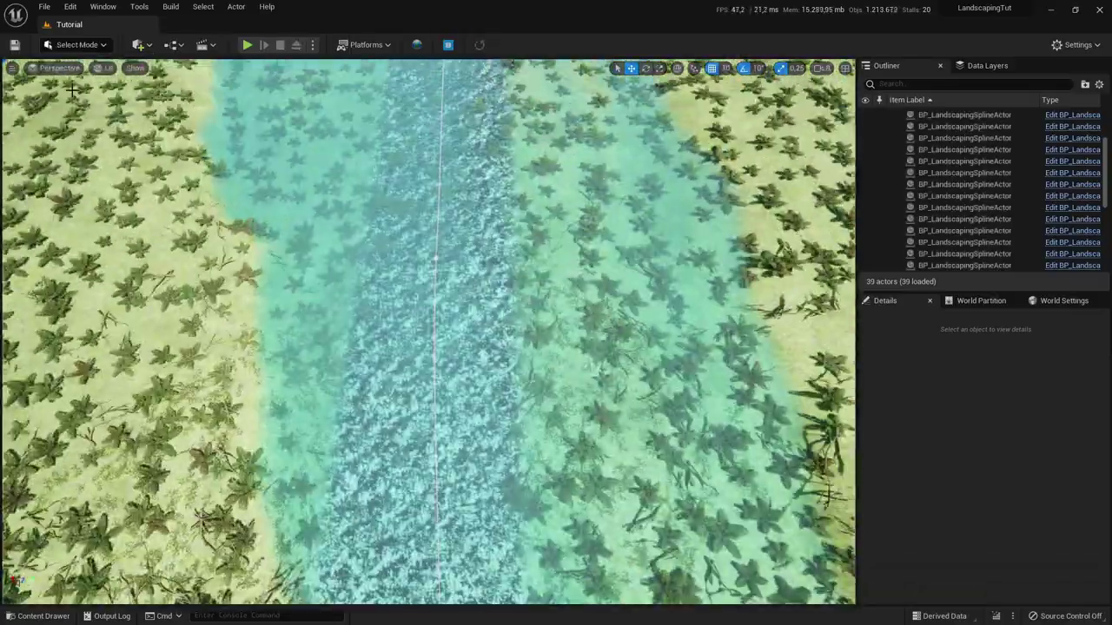
Step: Continue along the main river through the valley, clearing remaining plants from the water with the Foliage_Remover layer
key("shift+2")
left_click(80, 64)
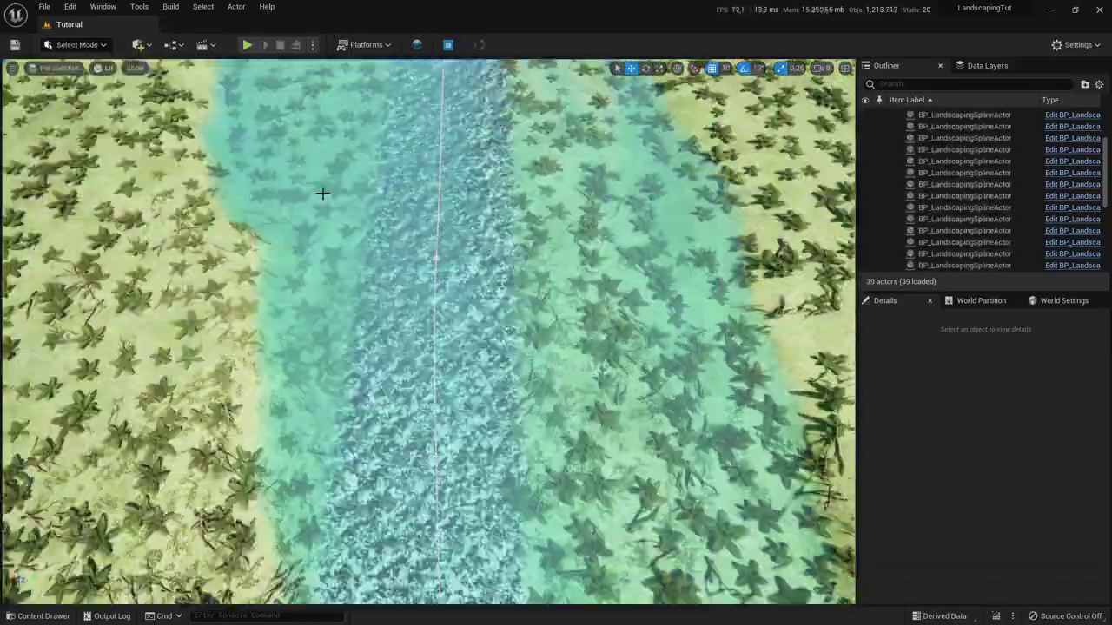
left_click(83, 76)
key("shift+1")
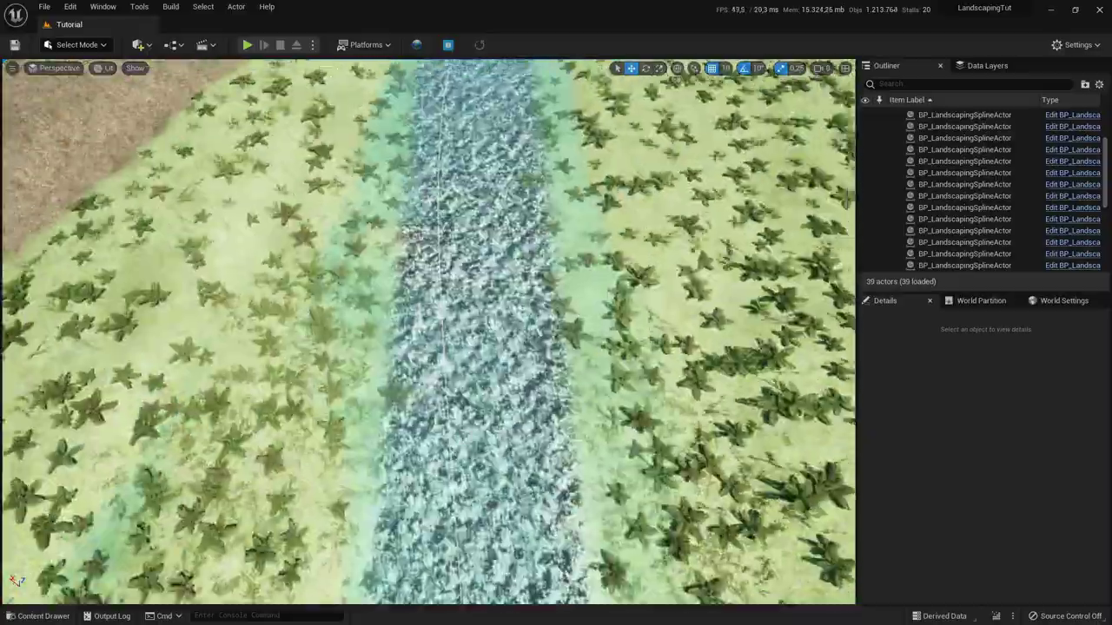
key("shift+2")
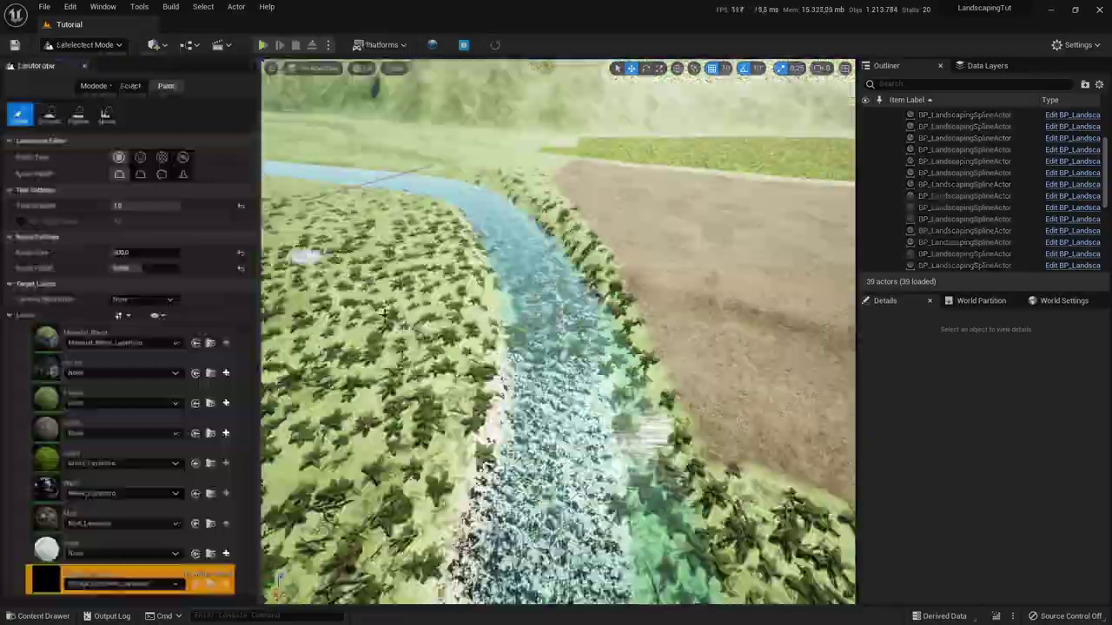
left_click(97, 45)
left_click(80, 64)
right_click_drag(137, 134, 191, 135)
key("shift+2")
key("shift+1")
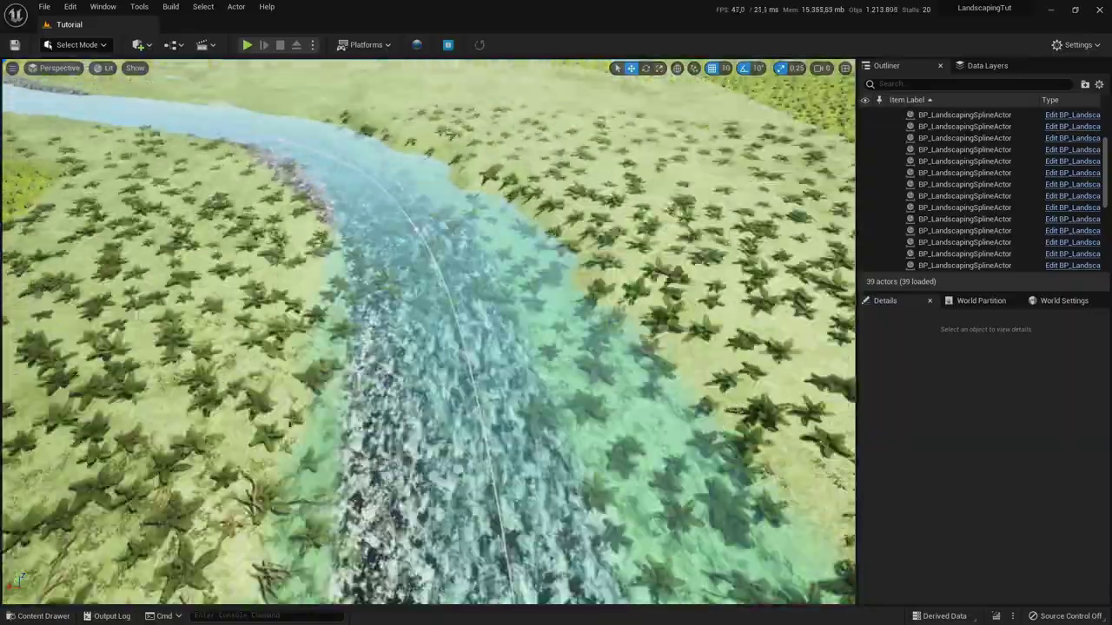
key("shift+2")
left_click(76, 65)
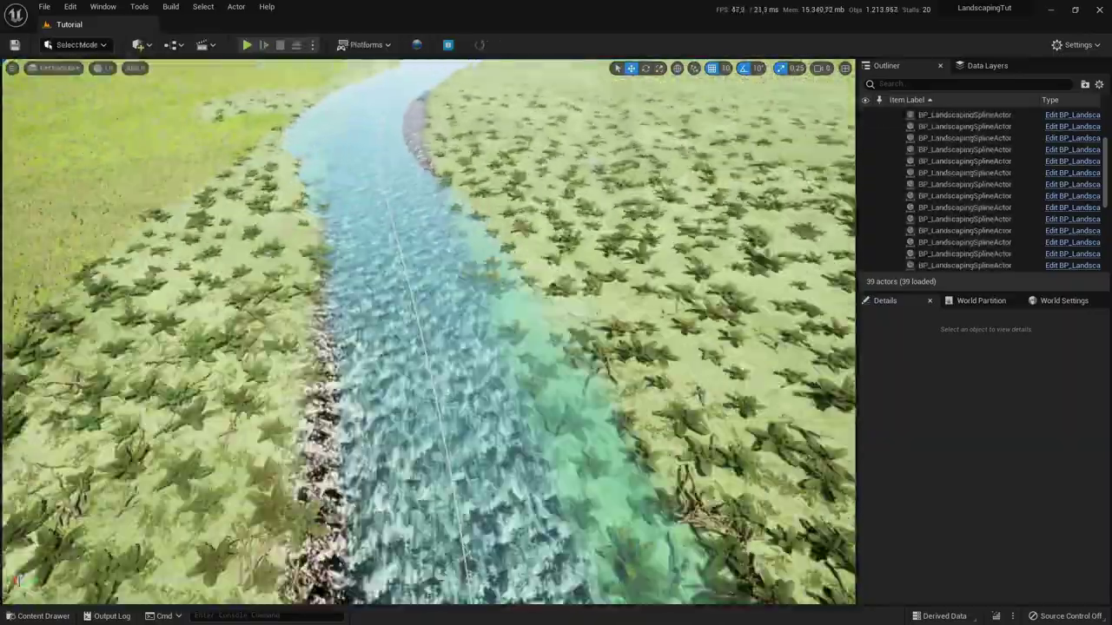
key("shift+2")
left_click(83, 66)
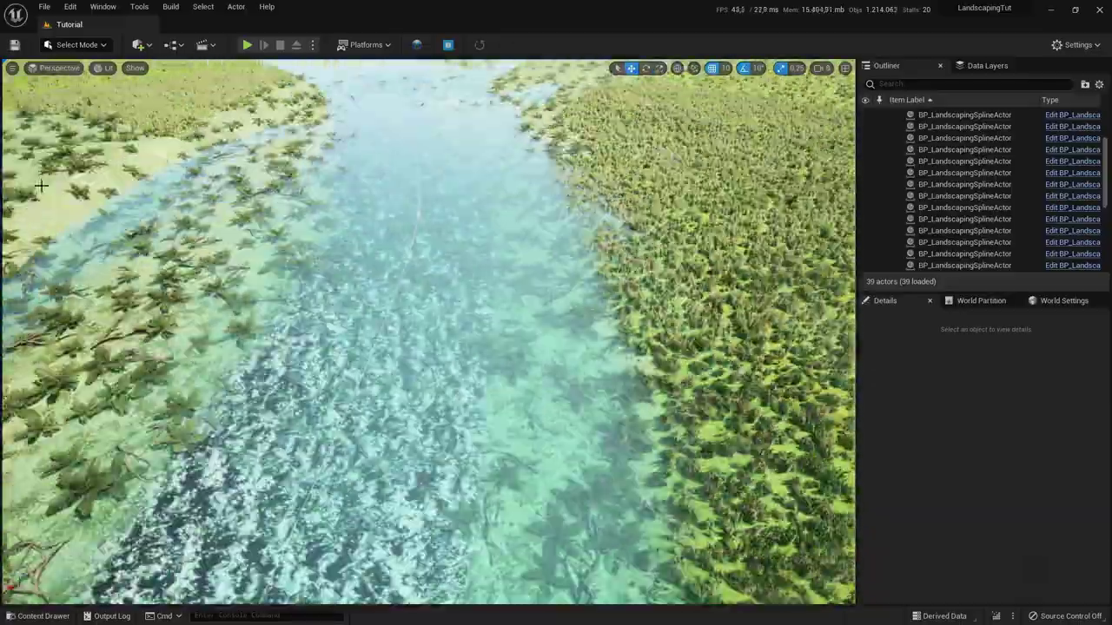
key("shift+2")
left_click(77, 45)
left_click(87, 64)
key("w")
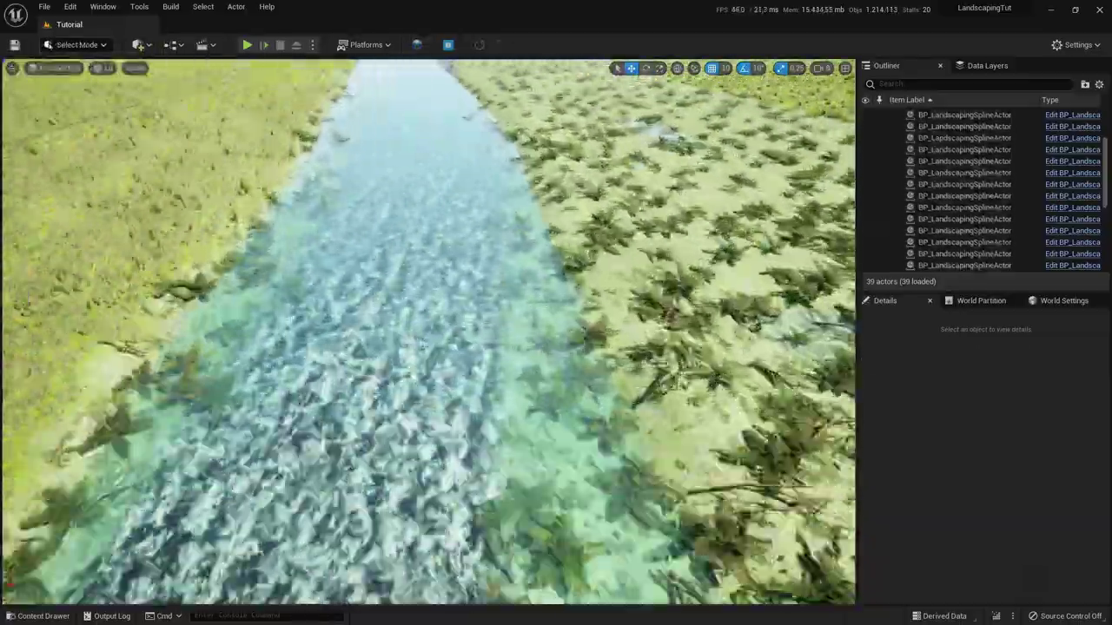
key("w")
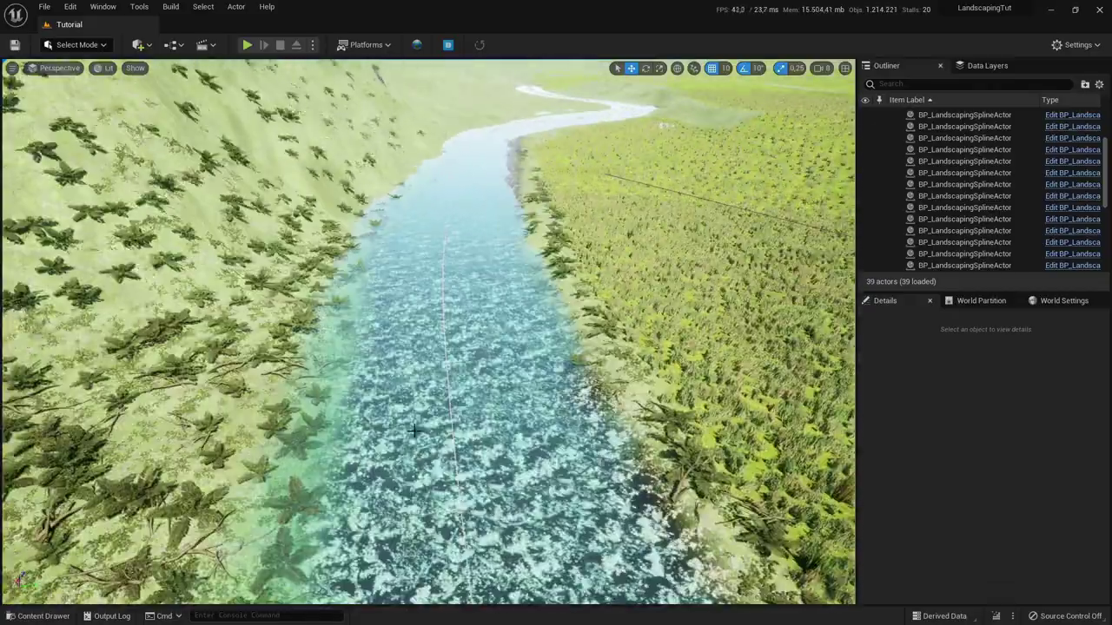
left_click(77, 45)
left_click(79, 66)
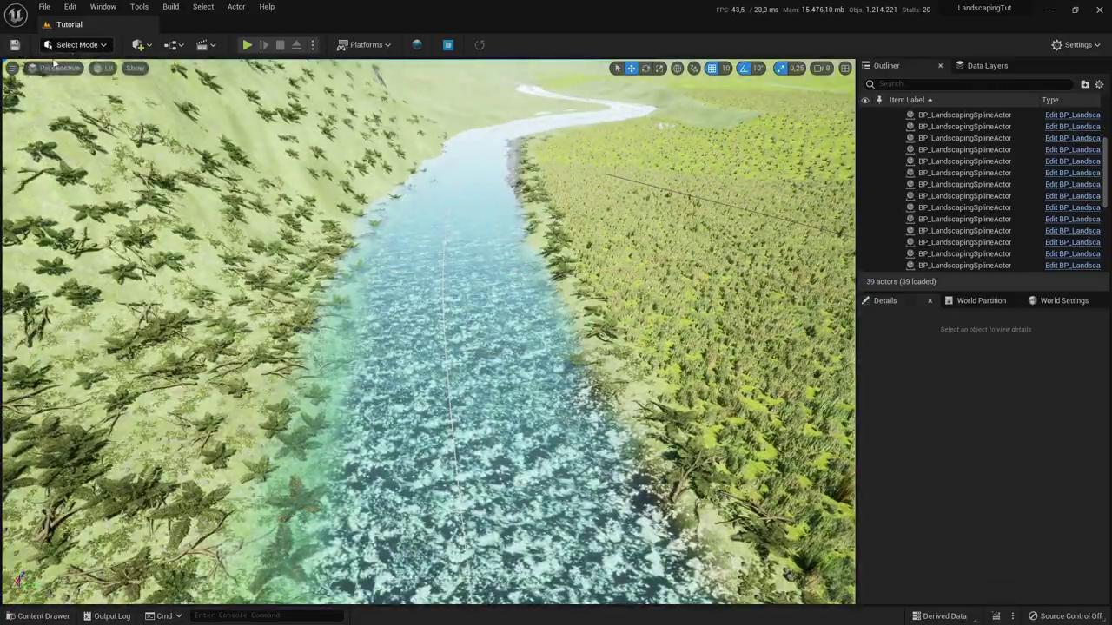
Step: Find the tributary from the top view, focus on its spline actor, and set its Start Width and End Width to 500
key("alt+j")
scroll(418, 314, "down", 10)
scroll(488, 425, "down", 3)
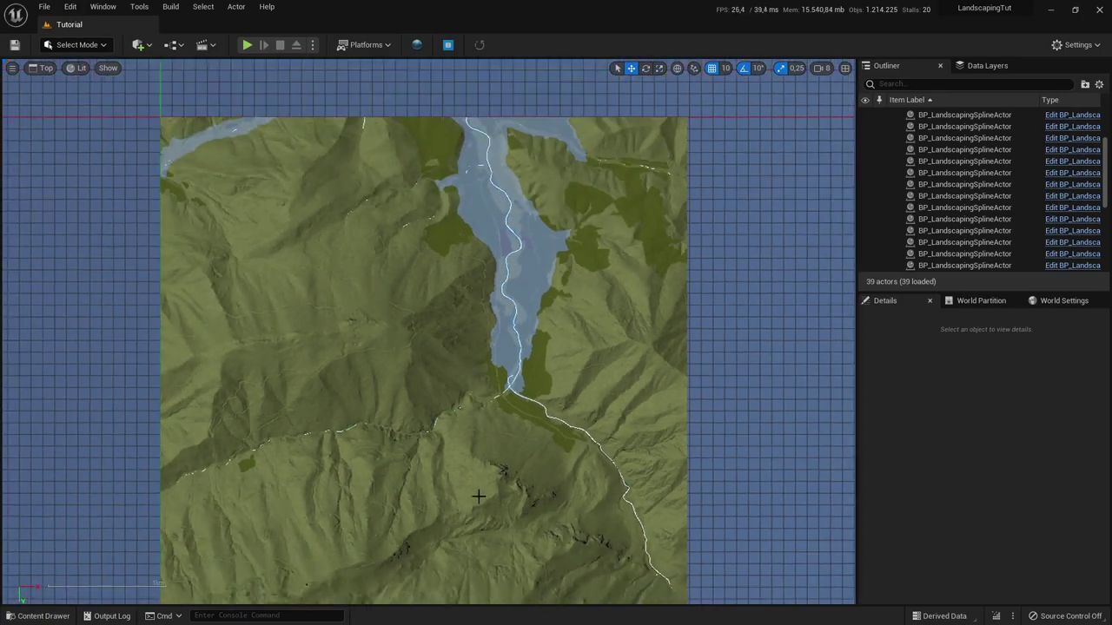
scroll(304, 500, "up", 10)
left_click(304, 499)
left_click(77, 45)
left_click(40, 67)
left_click(75, 88)
double_click(952, 188)
scroll(956, 528, "up", 4)
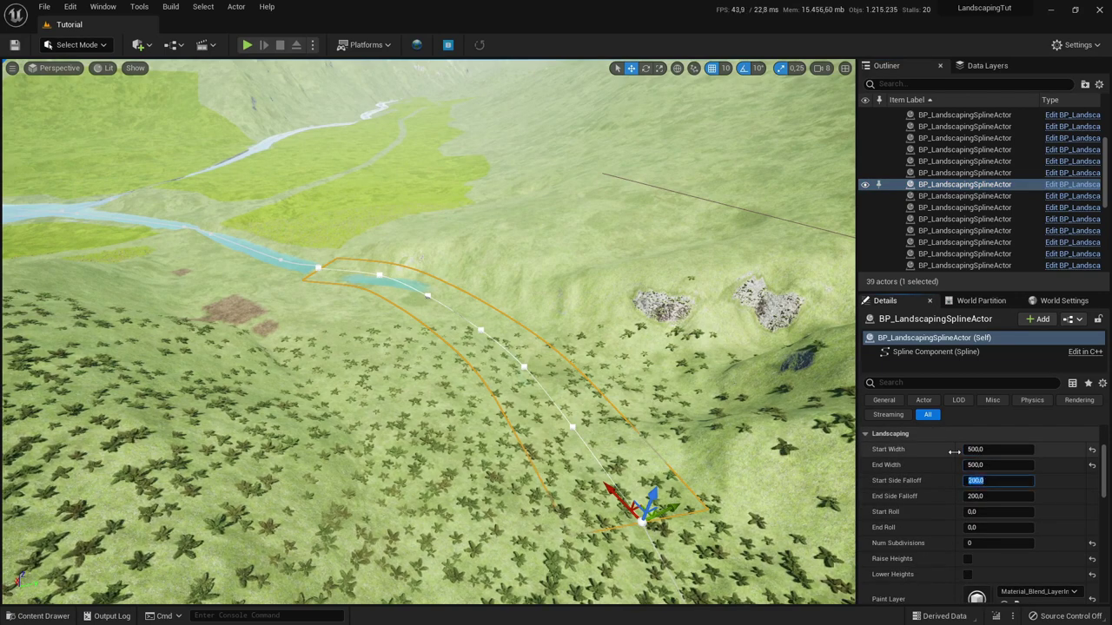
Step: Set the tributary spline's Offset from Ground to 80 and Paint Layer to Water_LayerInfo, and inspect the water along its points
scroll(955, 452, "down", 3)
left_click(998, 490)
key("Return")
left_click(1038, 443)
scroll(1016, 382, "down", 3)
left_click(999, 422)
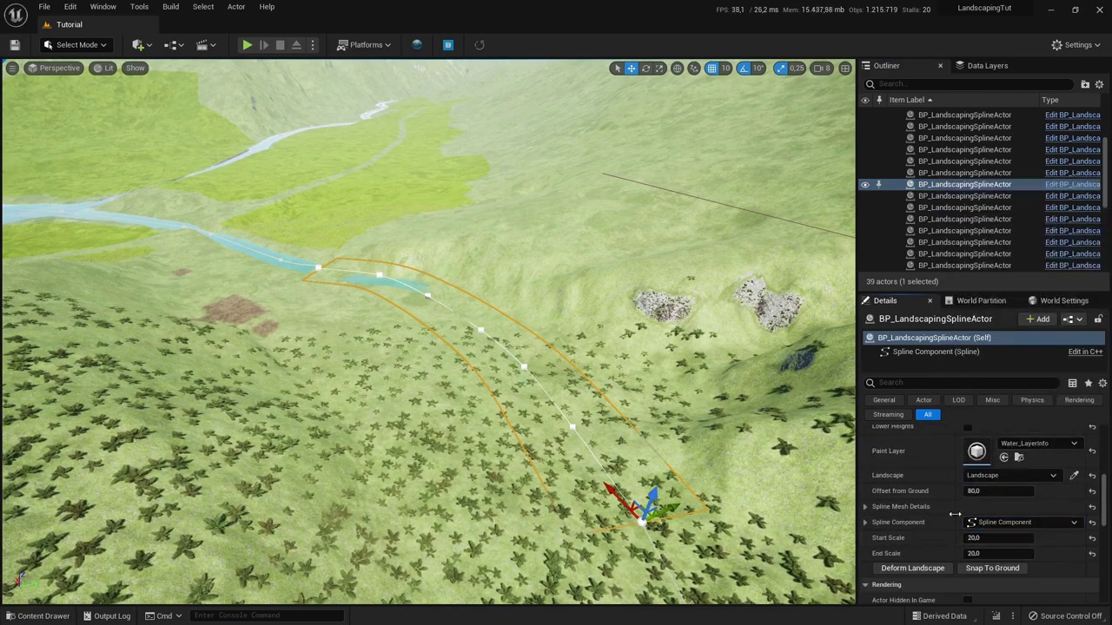
left_click(568, 426)
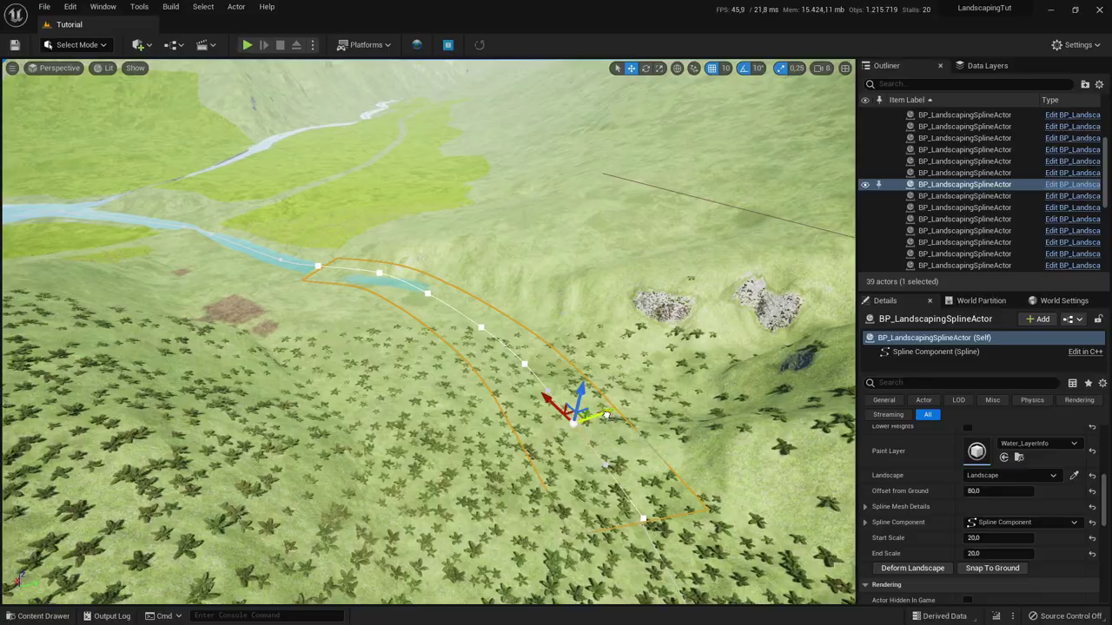
right_click_drag(606, 415, 695, 487)
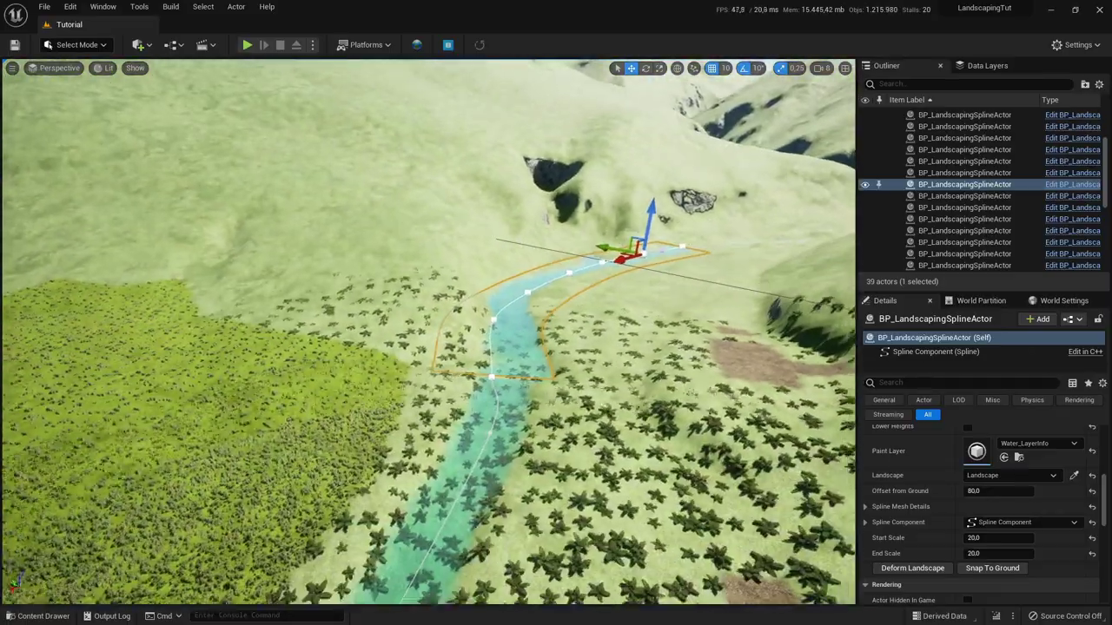
left_click(516, 405)
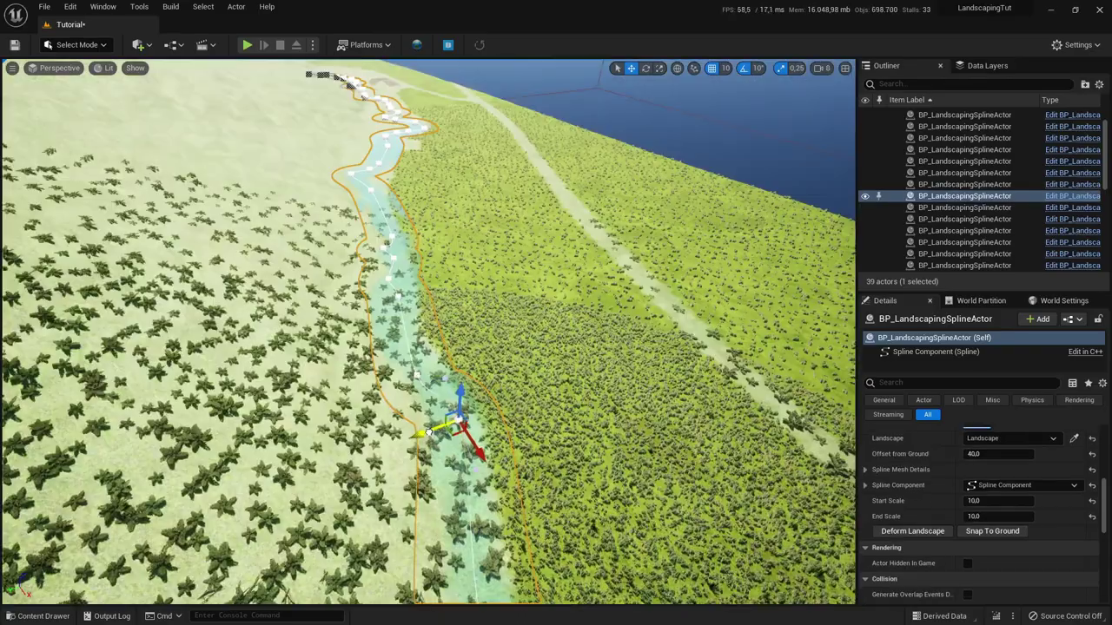
Step: Inspect the narrow winding stream's spline actor and set its Start Width and End Width to 50
right_click_drag(396, 396, 396, 348)
left_click(396, 395)
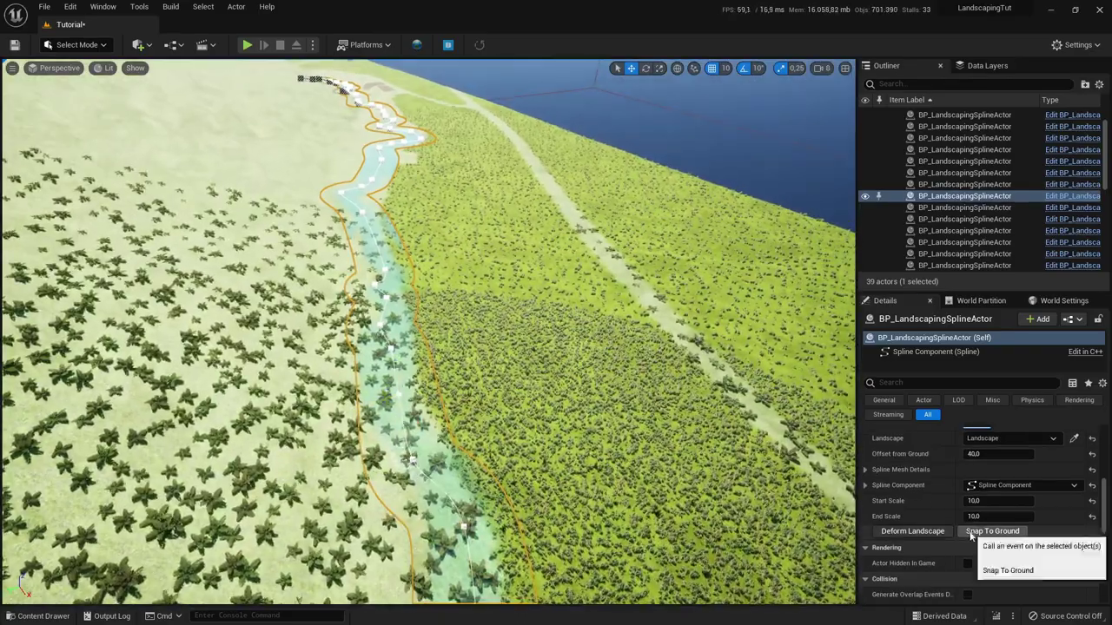
right_click_drag(396, 395, 382, 330)
scroll(1001, 502, "up", 3)
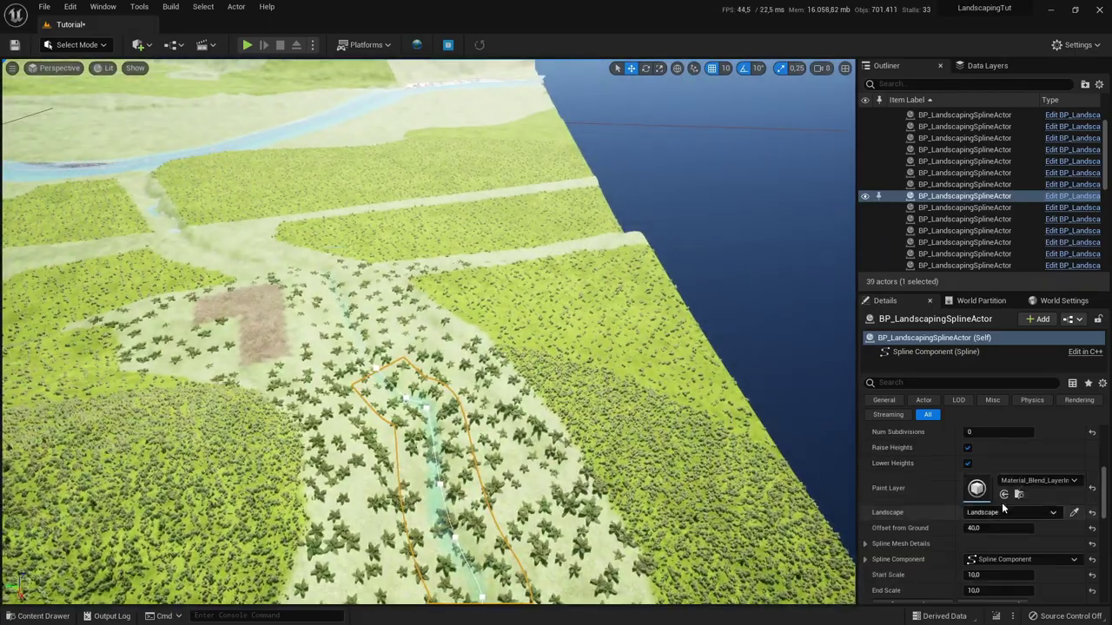
scroll(945, 483, "up", 3)
left_click(999, 449)
type("50")
key("Tab")
type("50")
key("Tab")
Step: Disable Raise Heights, choose Water_LayerInfo as Paint Layer, set Offset from Ground to -100, and deform the landscape along the stream
scroll(929, 484, "down", 3)
left_click(985, 509)
type("-100")
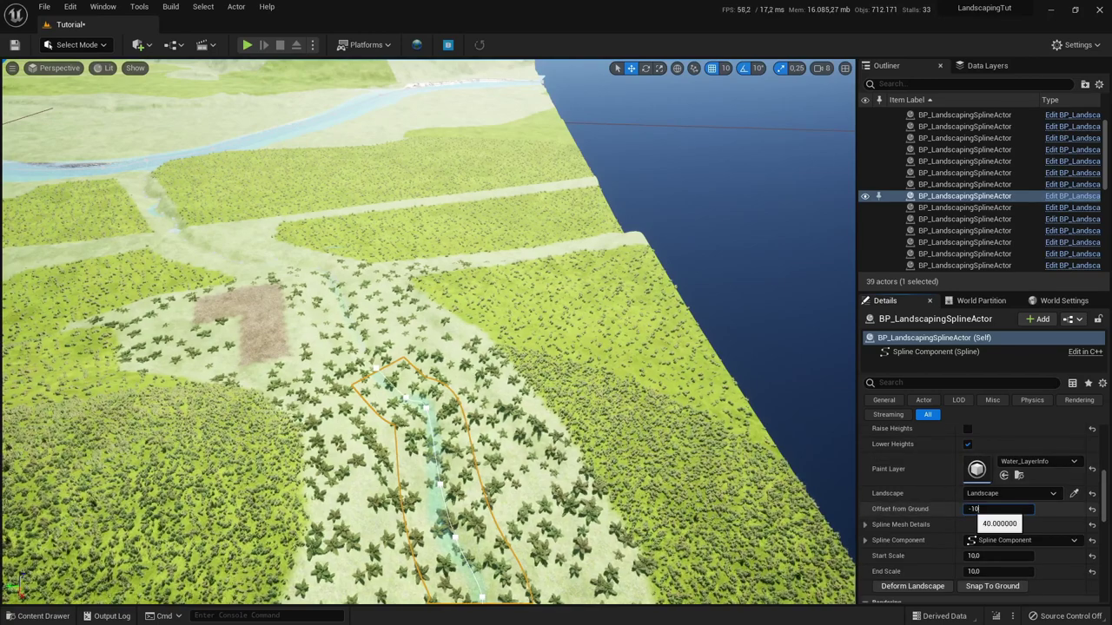
key("Return")
left_click(931, 513)
mouse_move(676, 506)
right_mouse_down()
mouse_move(834, 495)
mouse_move(675, 505)
right_mouse_up()
Step: Try deforming the landscape along the stream with Offset from Ground set to 40, and inspect the spline
left_click(990, 435)
type("40")
key("Return")
left_click(927, 514)
left_click(620, 402)
right_click_drag(621, 401, 620, 398)
Step: Set the stream's Offset from Ground to -100, snap the spline to the ground, and deform the landscape along it
left_click(990, 435)
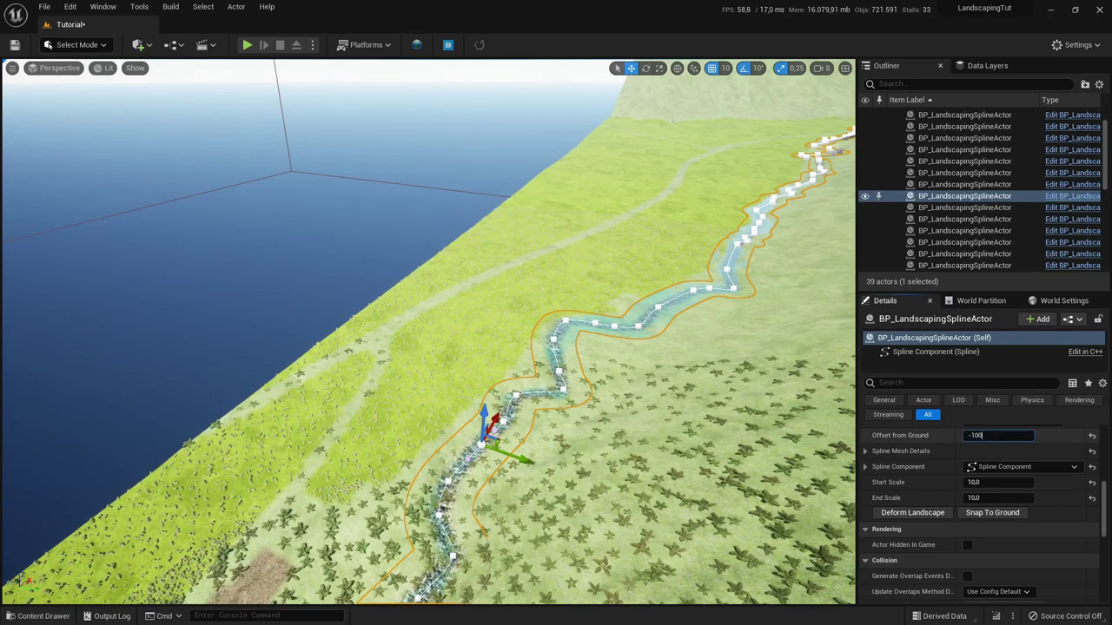
left_click(988, 515)
left_click(905, 513)
left_click(999, 435)
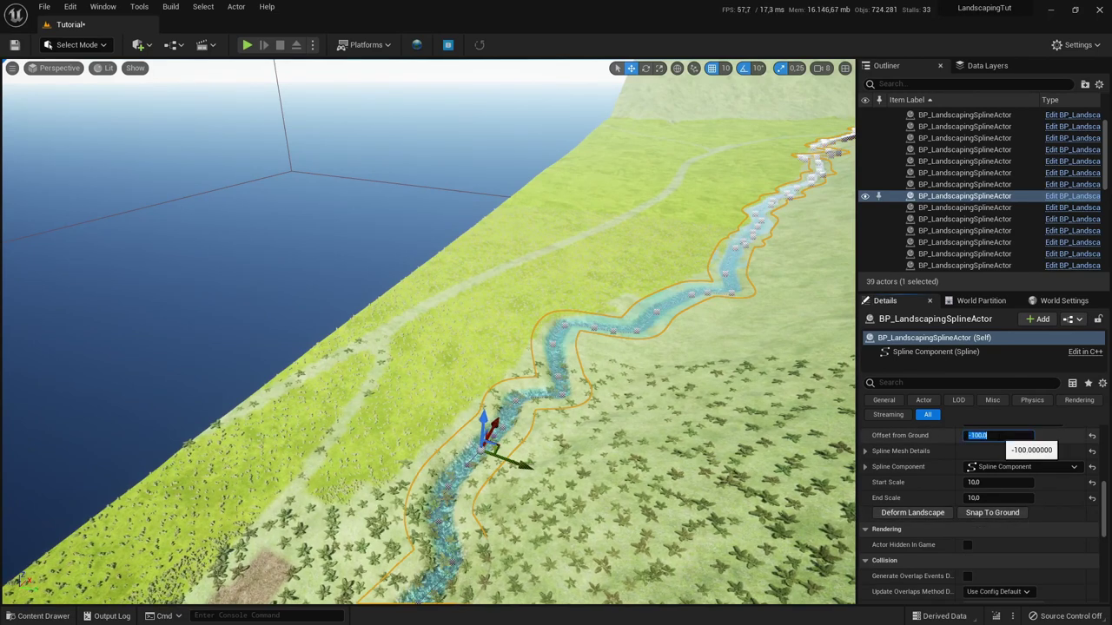
key("Return")
Step: Paint the Foliage_Remover layer with Brush Size 50 along the narrow stream to clear plants from its water
mouse_move(608, 439)
right_mouse_down()
mouse_move(643, 439)
mouse_move(556, 426)
mouse_move(609, 443)
mouse_move(660, 438)
right_mouse_up()
left_click(82, 45)
left_click(77, 82)
left_click(82, 45)
left_click(96, 64)
right_click_drag(434, 365, 591, 365)
left_click(81, 46)
left_click(84, 77)
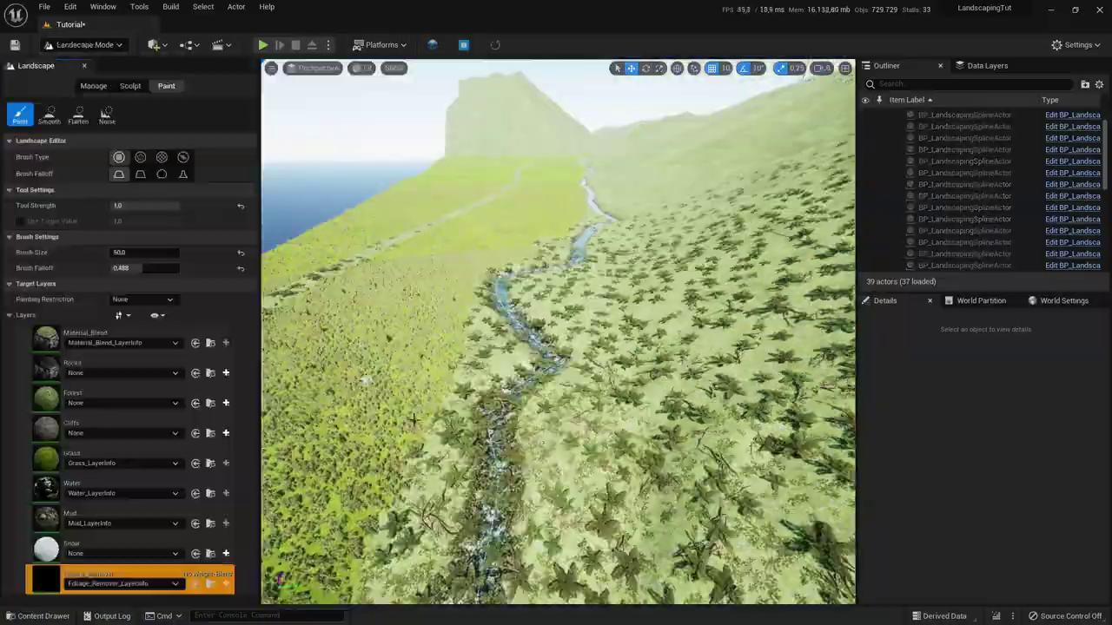
left_click(104, 45)
left_click(94, 64)
mouse_move(405, 504)
right_mouse_down()
mouse_move(486, 504)
mouse_move(434, 503)
right_mouse_up()
mouse_move(180, 201)
right_mouse_down()
mouse_move(252, 201)
mouse_move(181, 201)
right_mouse_up()
left_click(81, 45)
left_click(86, 75)
left_click(94, 45)
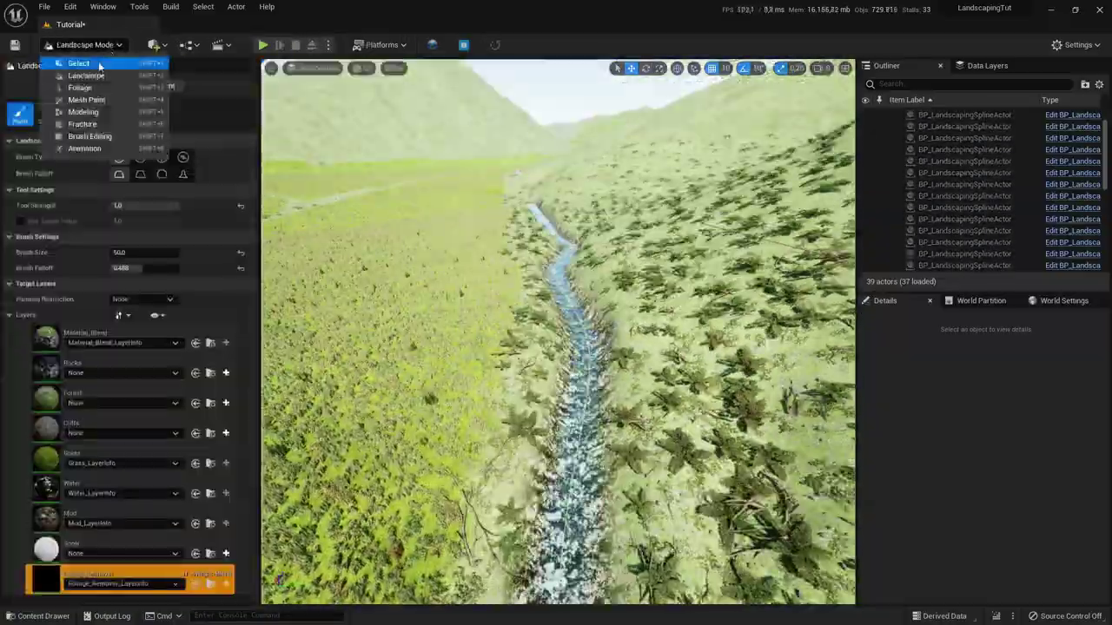
left_click(99, 65)
right_click_drag(413, 421, 410, 424)
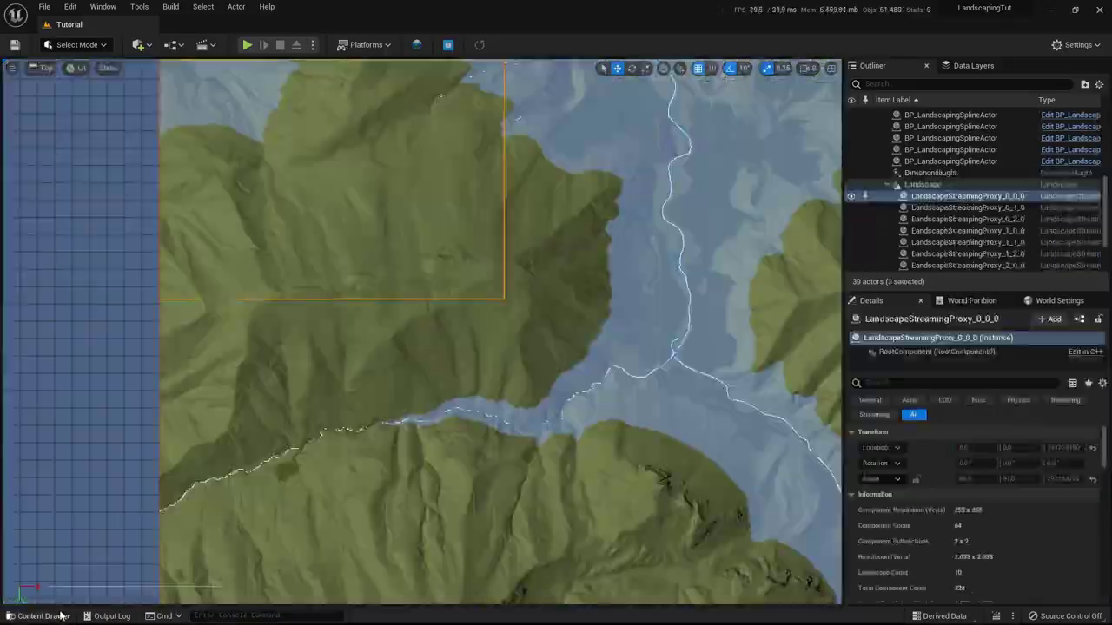
Step: Create a new folder named Foliage directly under the project's Content folder
left_click(37, 616)
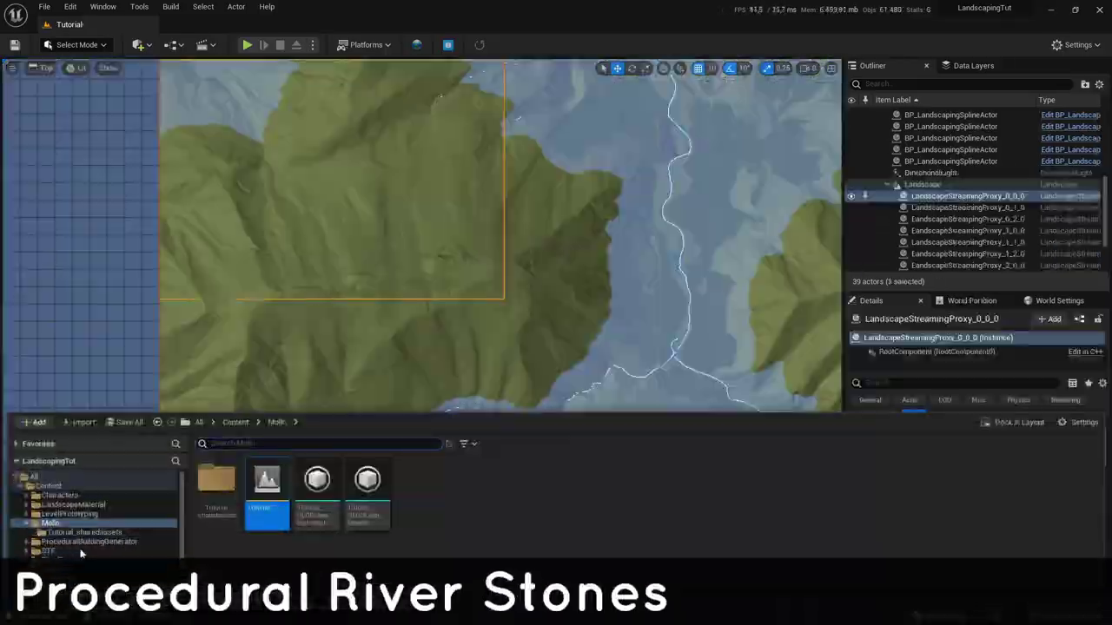
left_click(47, 487)
right_click(48, 486)
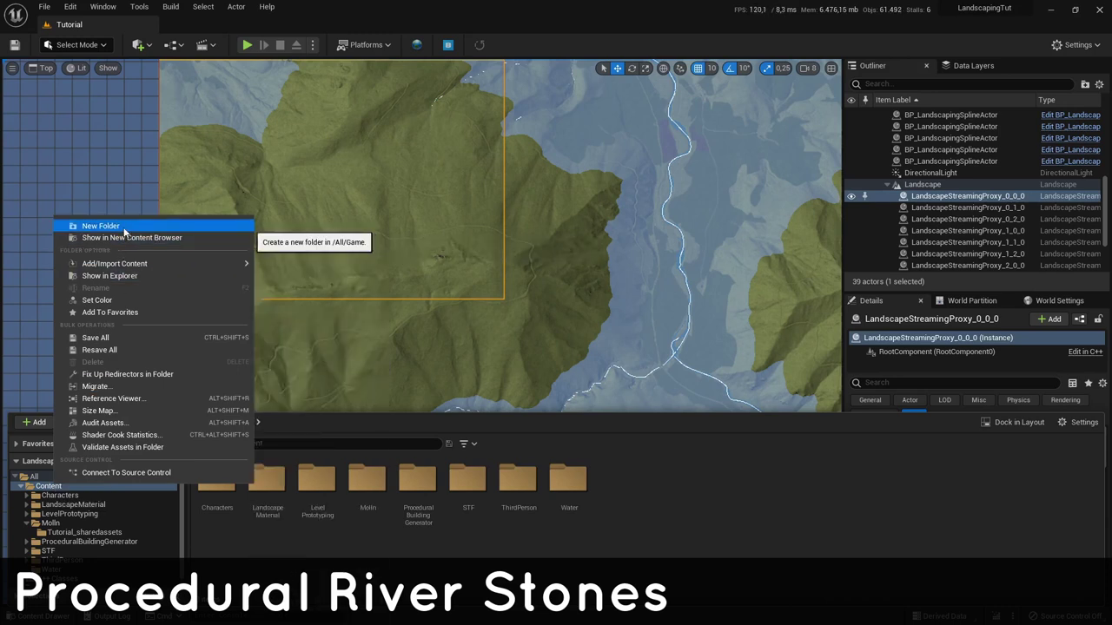
left_click(125, 228)
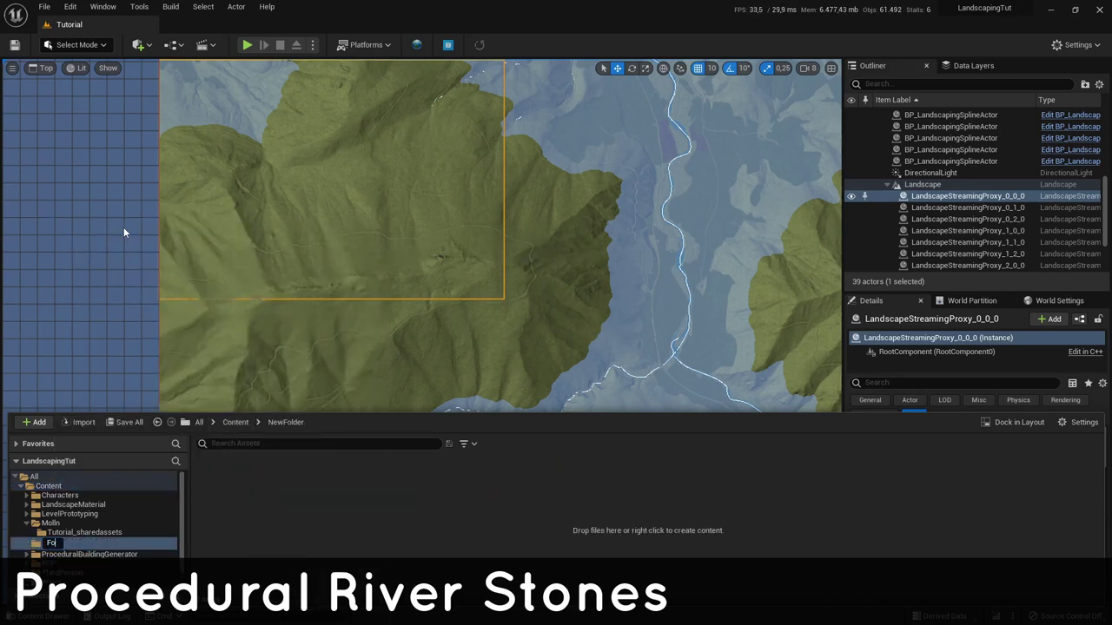
type("Foliage")
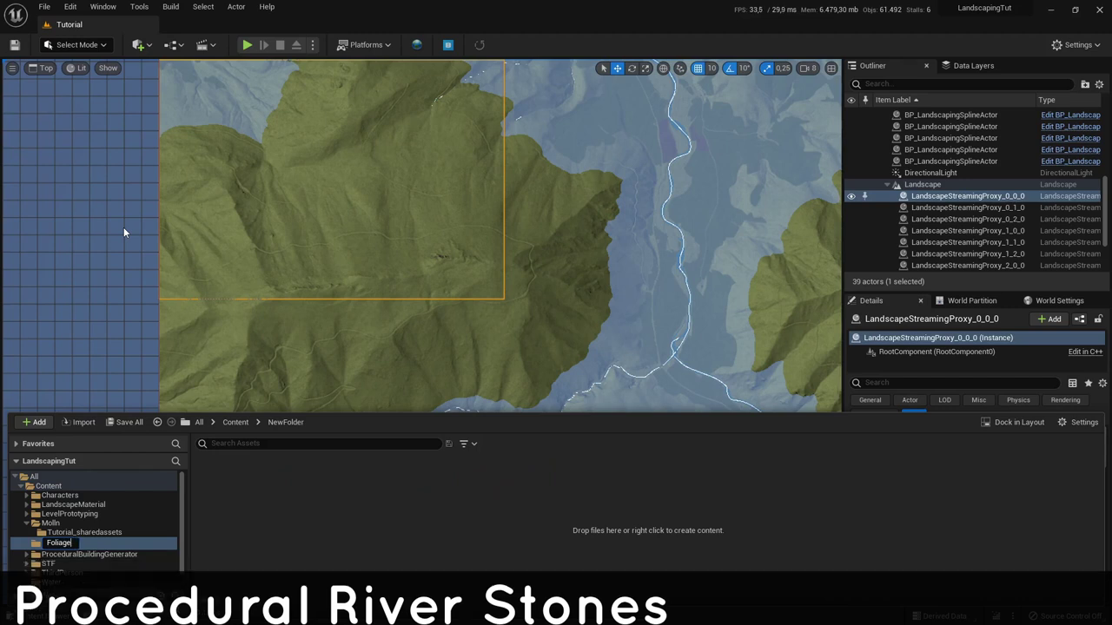
key("Return")
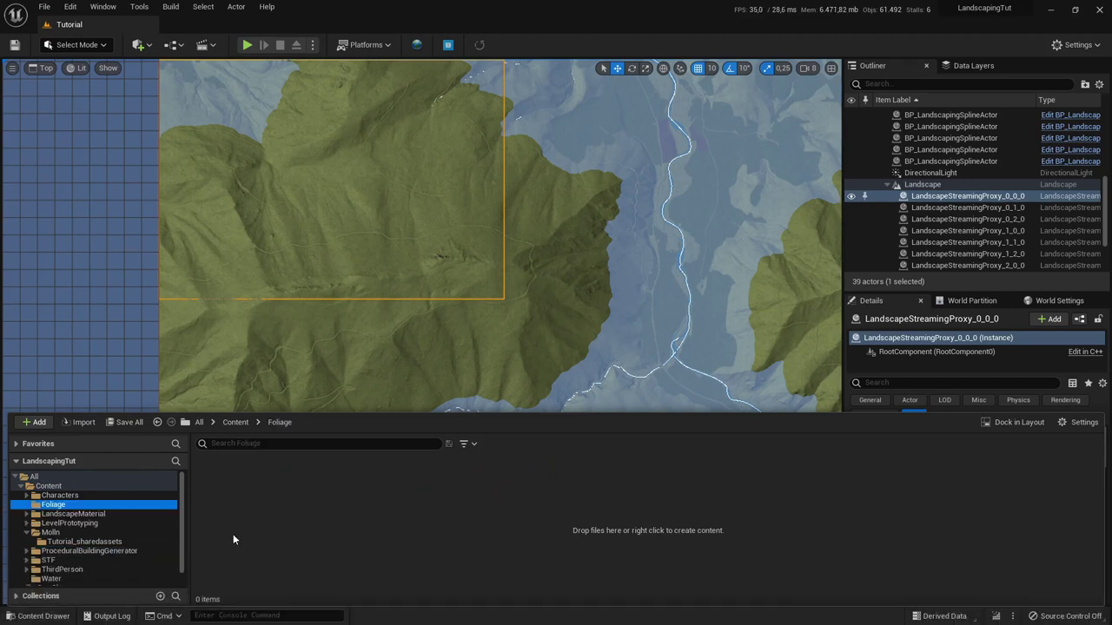
right_click(221, 477)
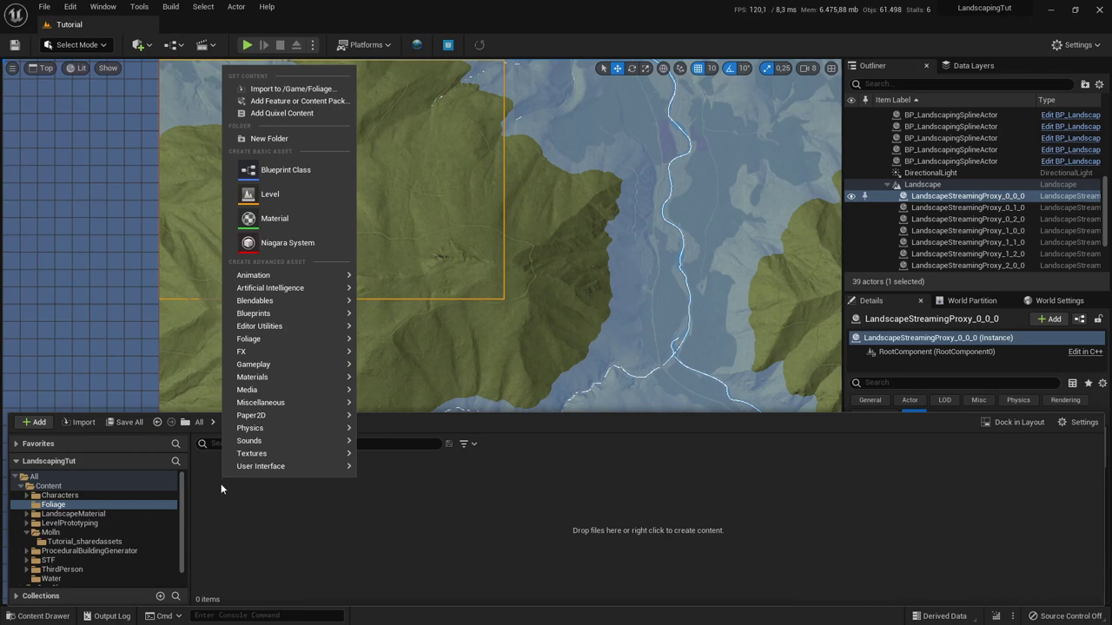
mouse_move(265, 342)
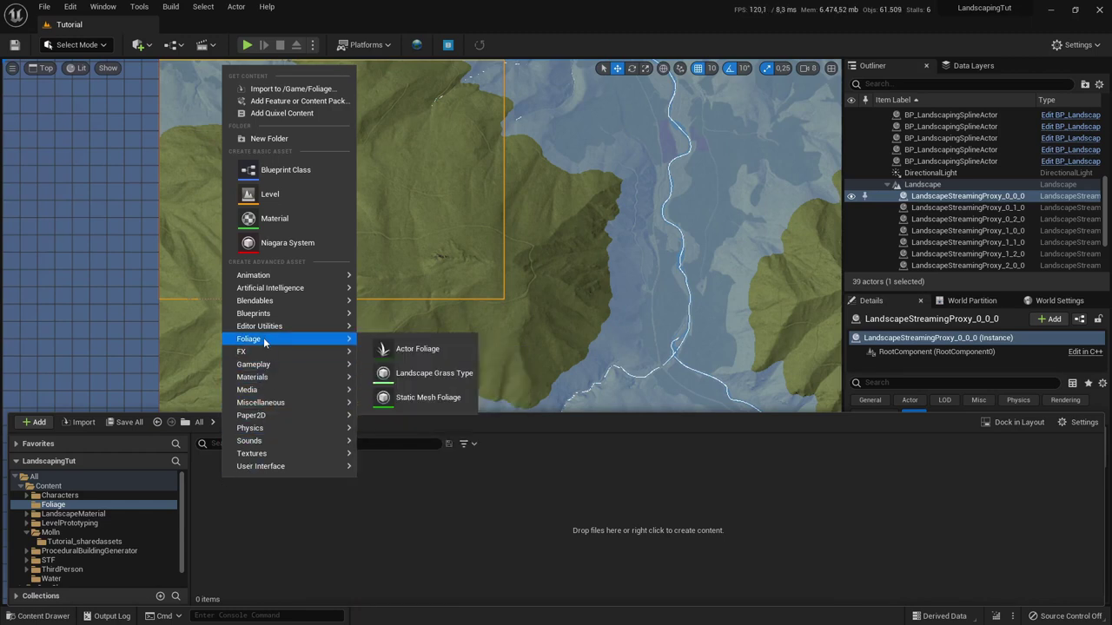
left_click(422, 524)
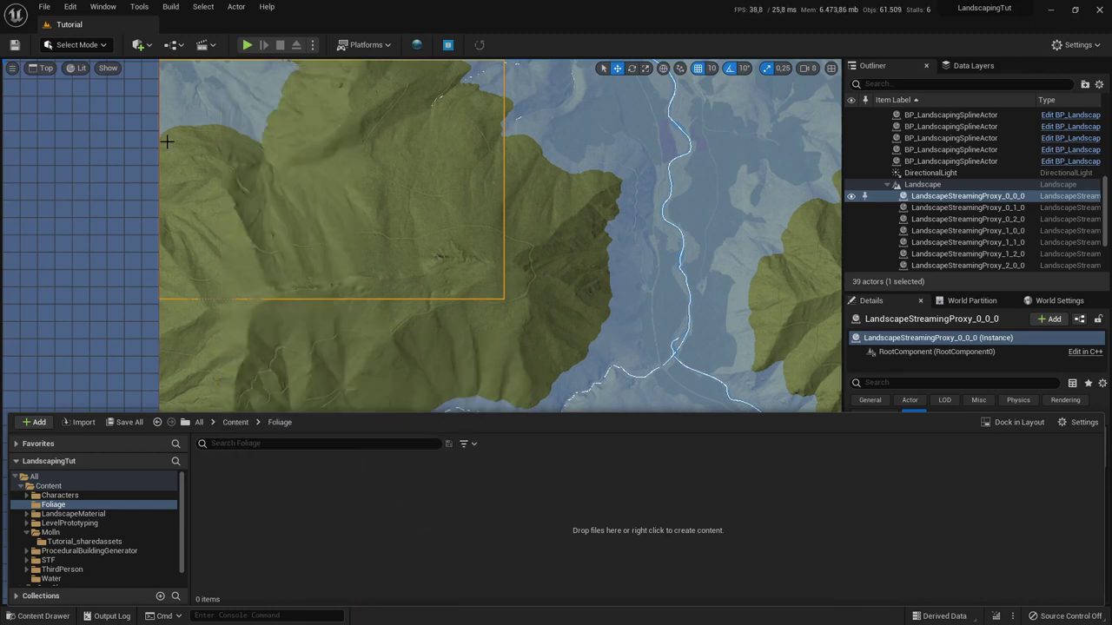
Step: Enable the experimental Procedural Foliage option in the Editor Preferences and close the preferences
left_click(44, 6)
mouse_move(69, 7)
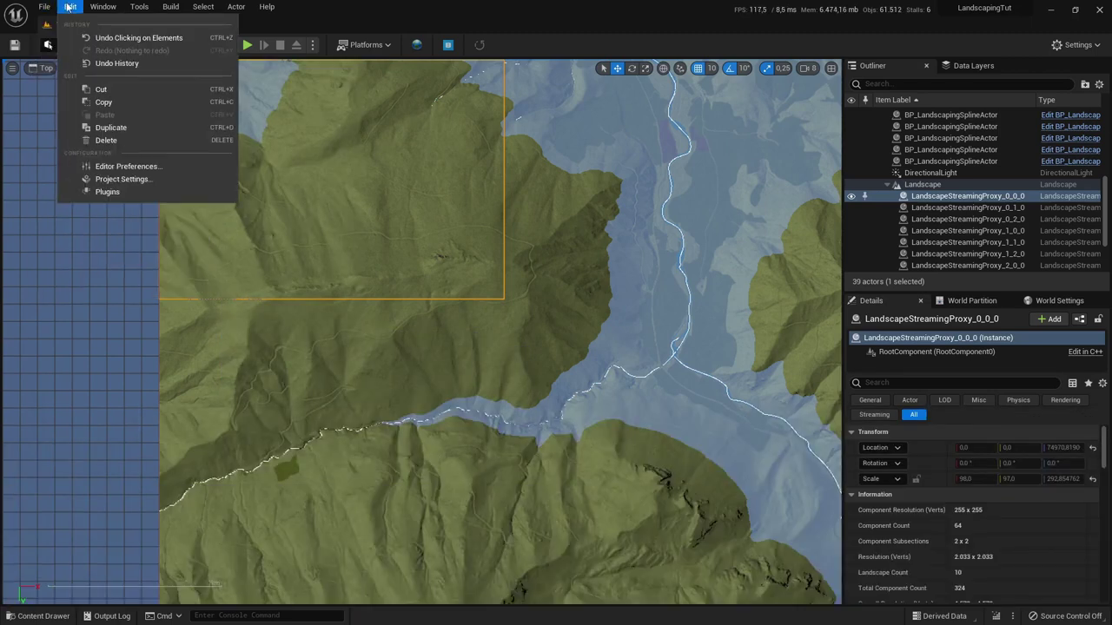
left_click(126, 166)
left_click(384, 40)
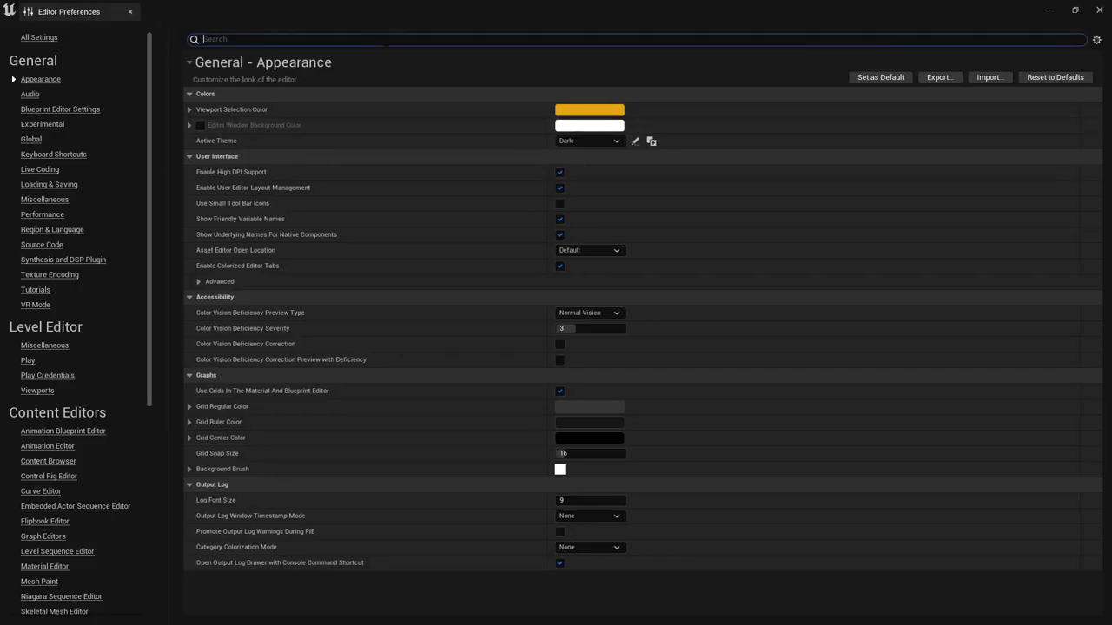
type("folia")
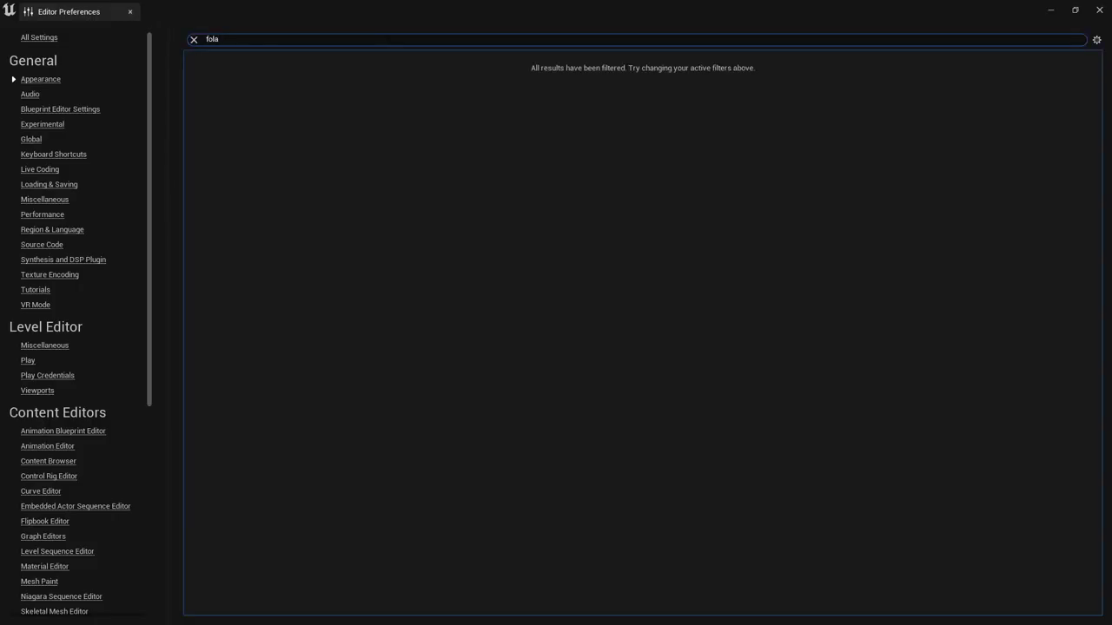
type("g")
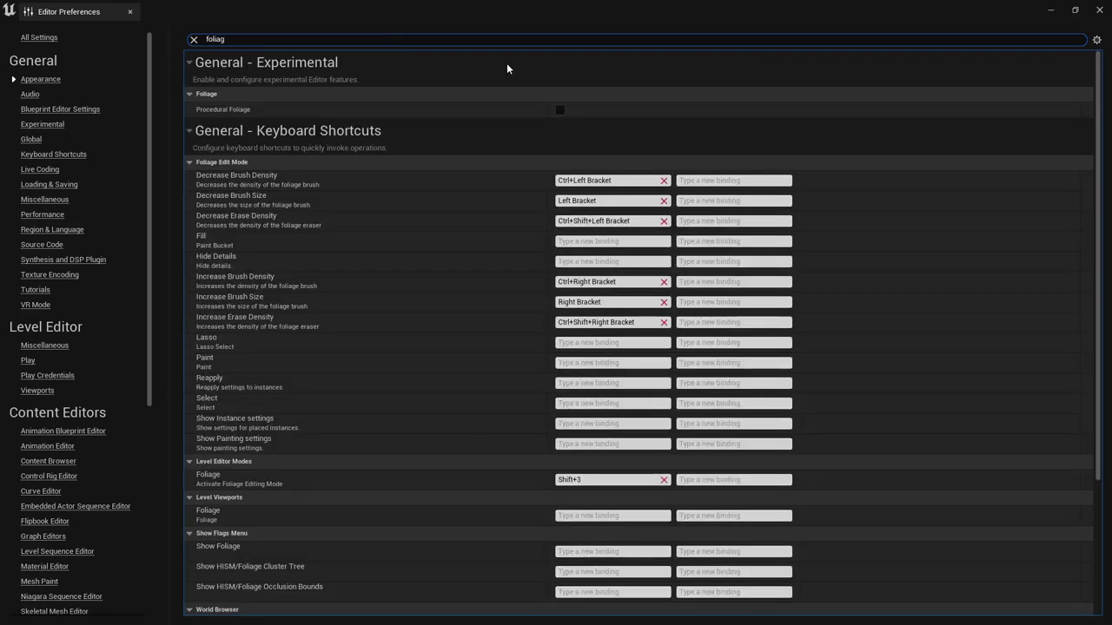
left_click(560, 109)
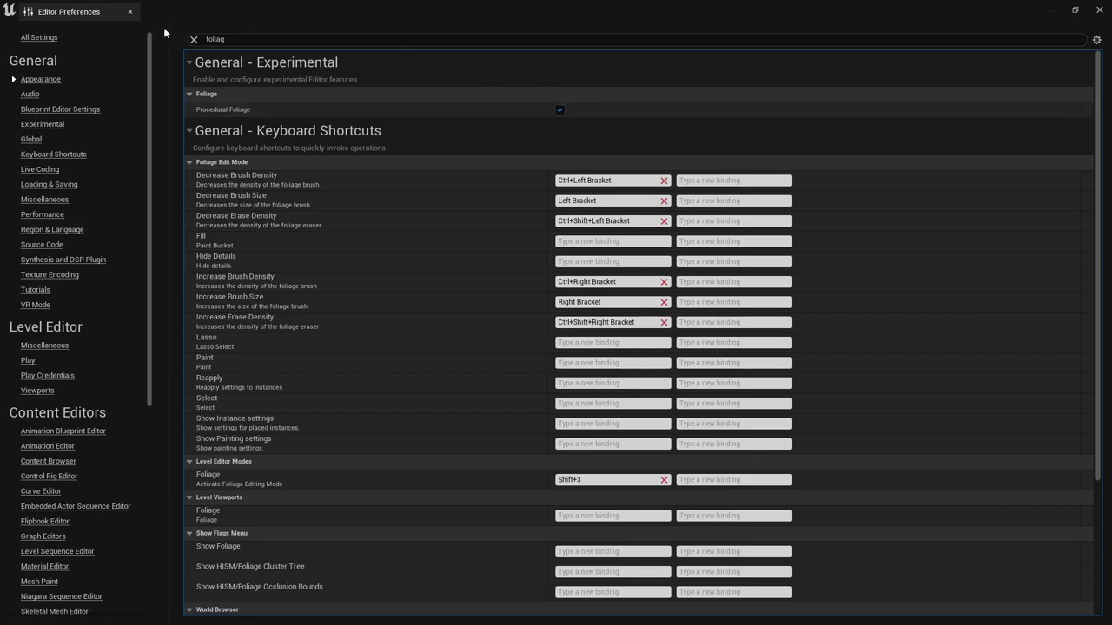
left_click(132, 13)
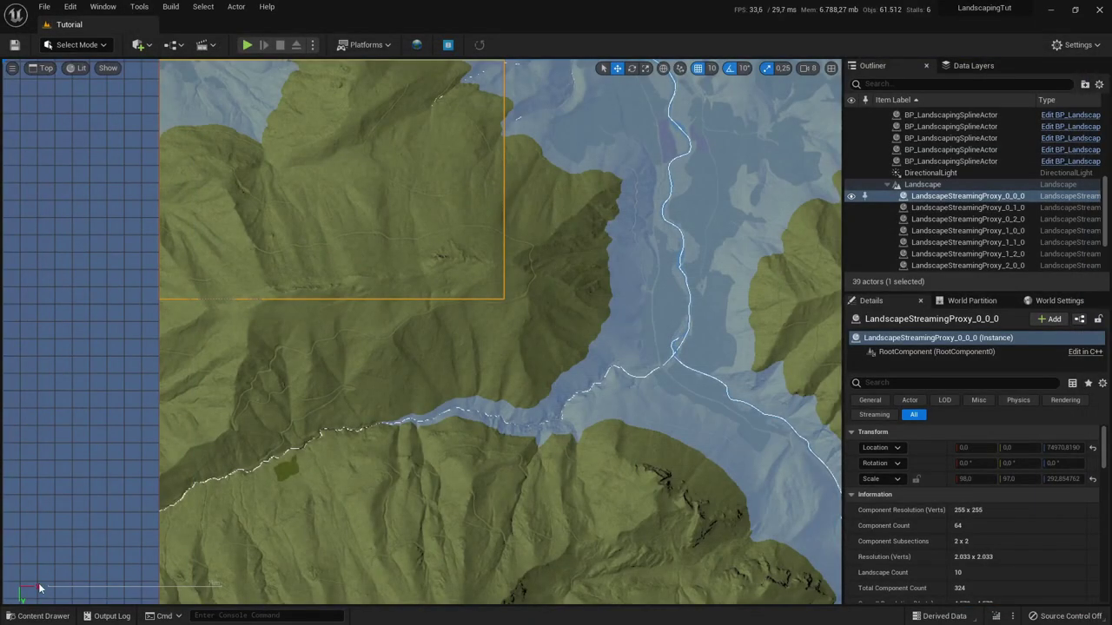
Step: Create a Procedural Foliage Spawner named PFS_River in the Foliage folder
left_click(39, 616)
right_click(276, 485)
mouse_move(345, 336)
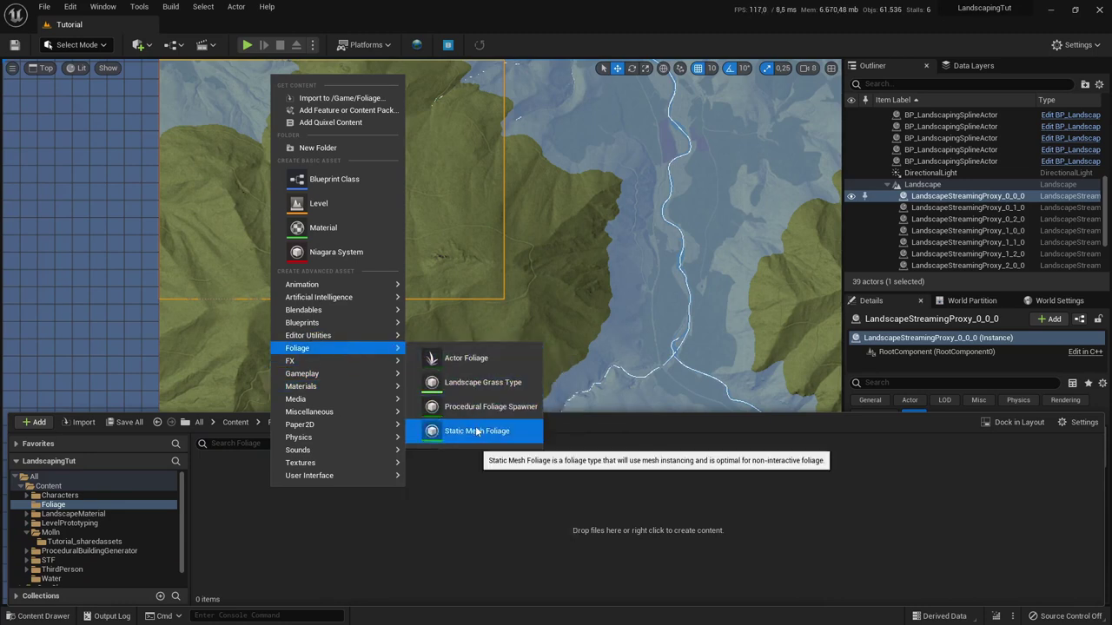
left_click(480, 407)
type("PFS_River")
key("Return")
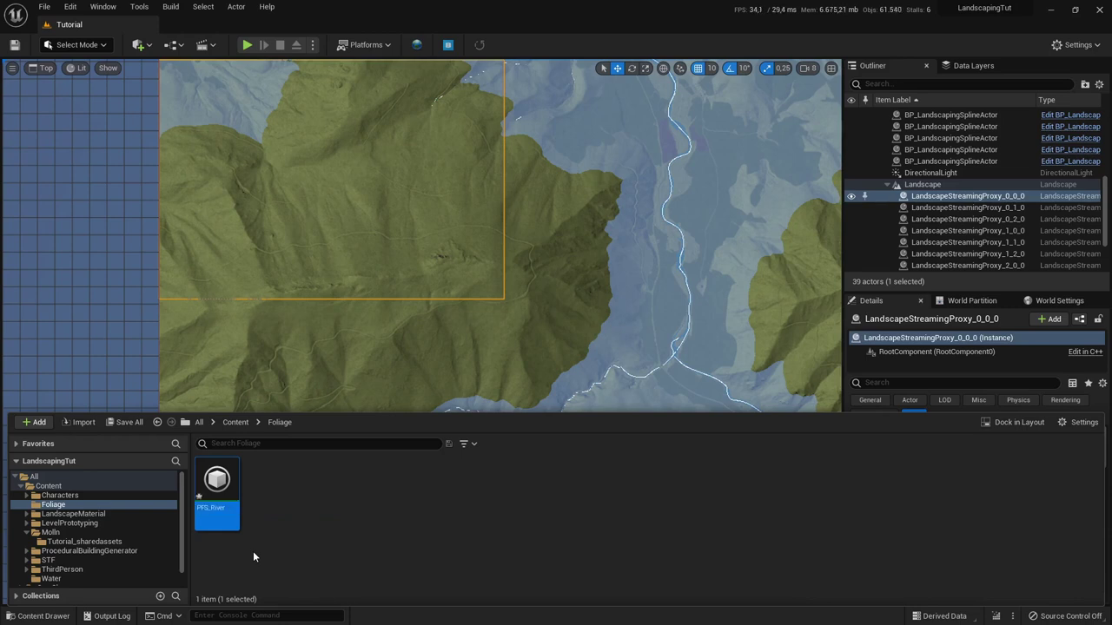
Step: Open the PFS_River spawner and add four empty elements to its Foliage Types array
double_click(225, 487)
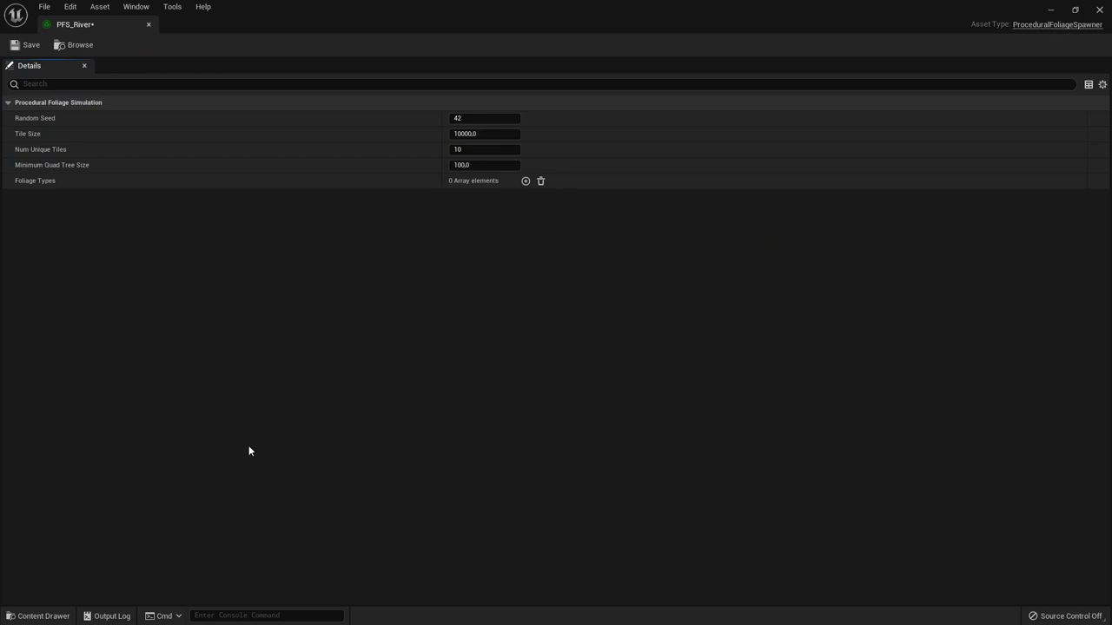
left_click(525, 182)
left_click(526, 181)
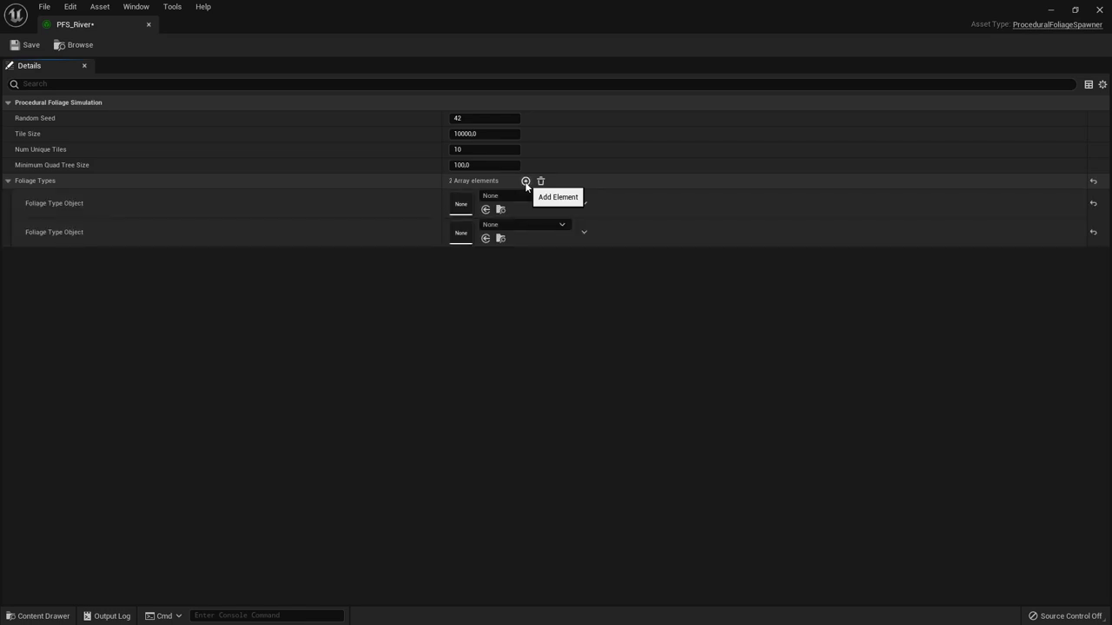
left_click(525, 182)
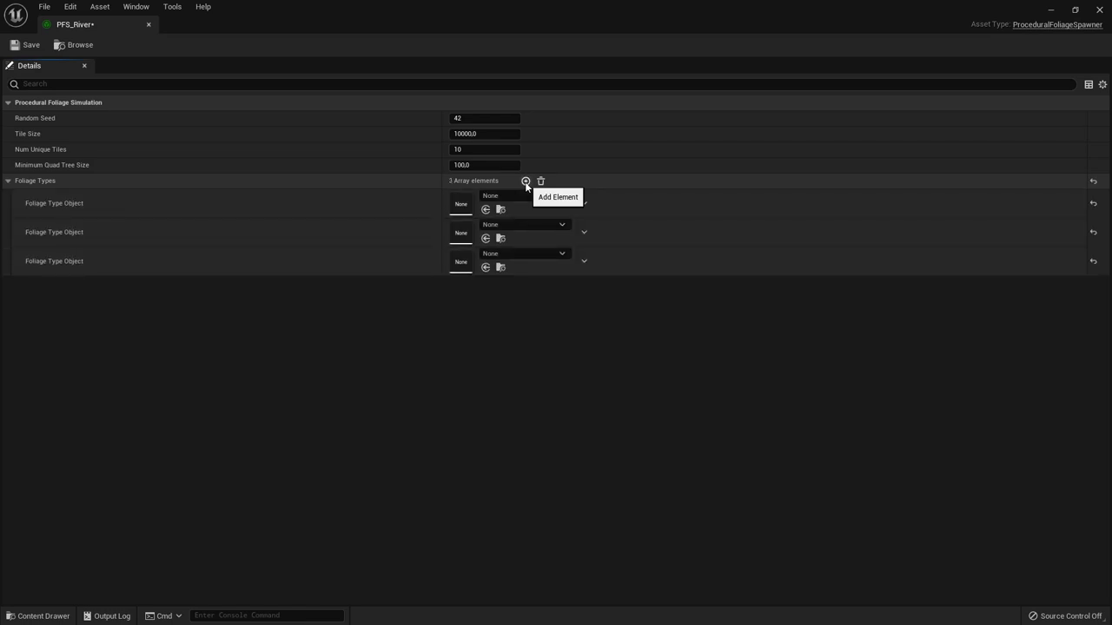
left_click(525, 182)
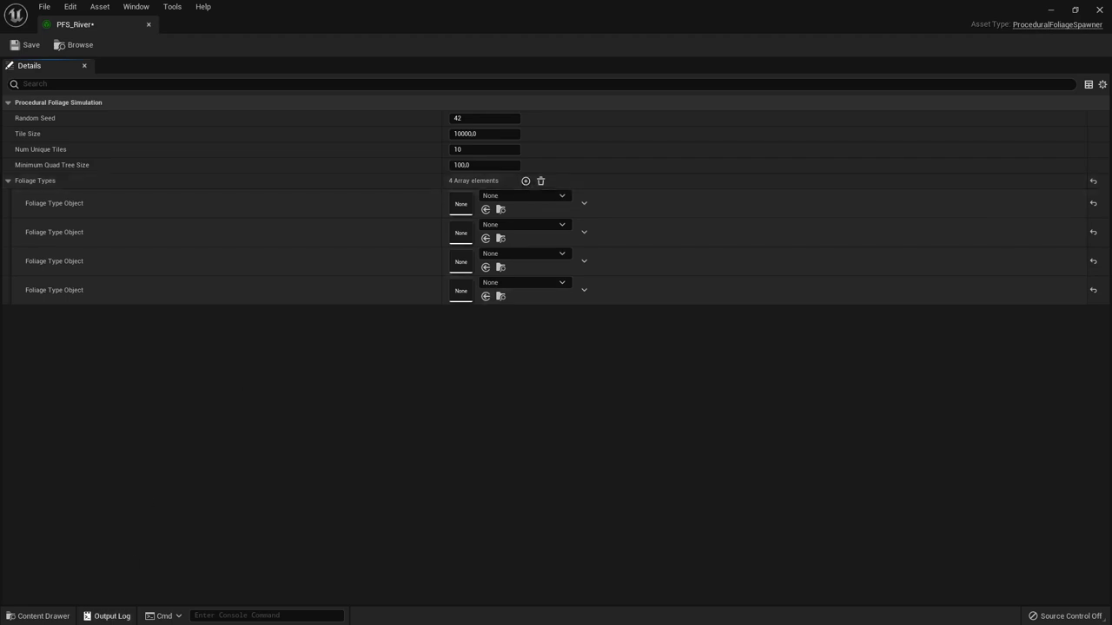
Step: Browse to the RocksMedium folder in the environment foliage of the STF Pack03-LandscapePro content
left_click(54, 615)
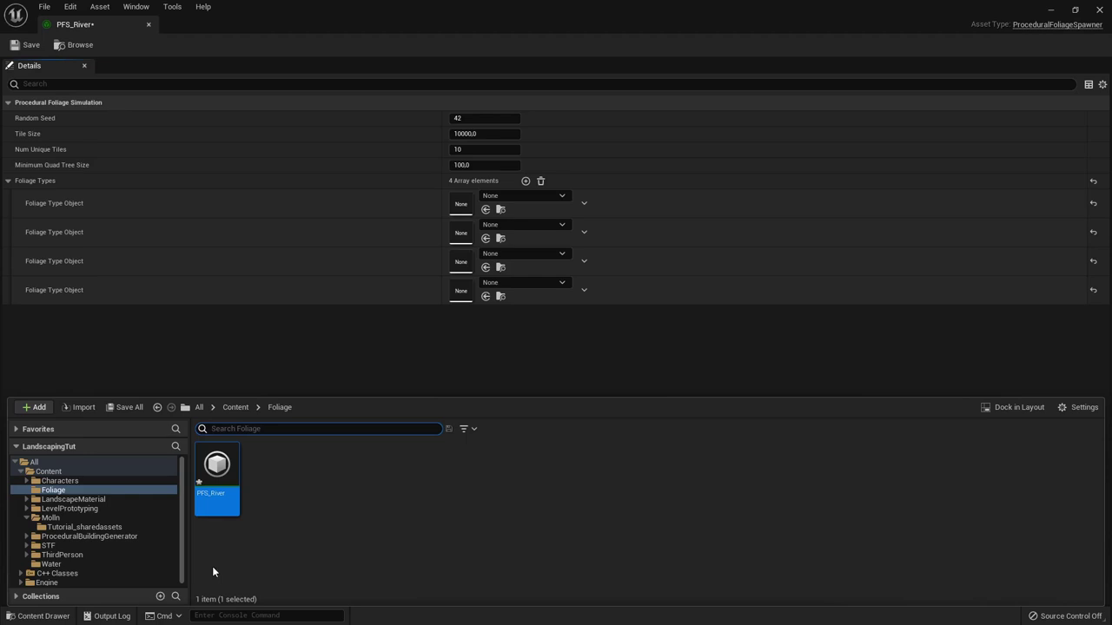
left_click(82, 544)
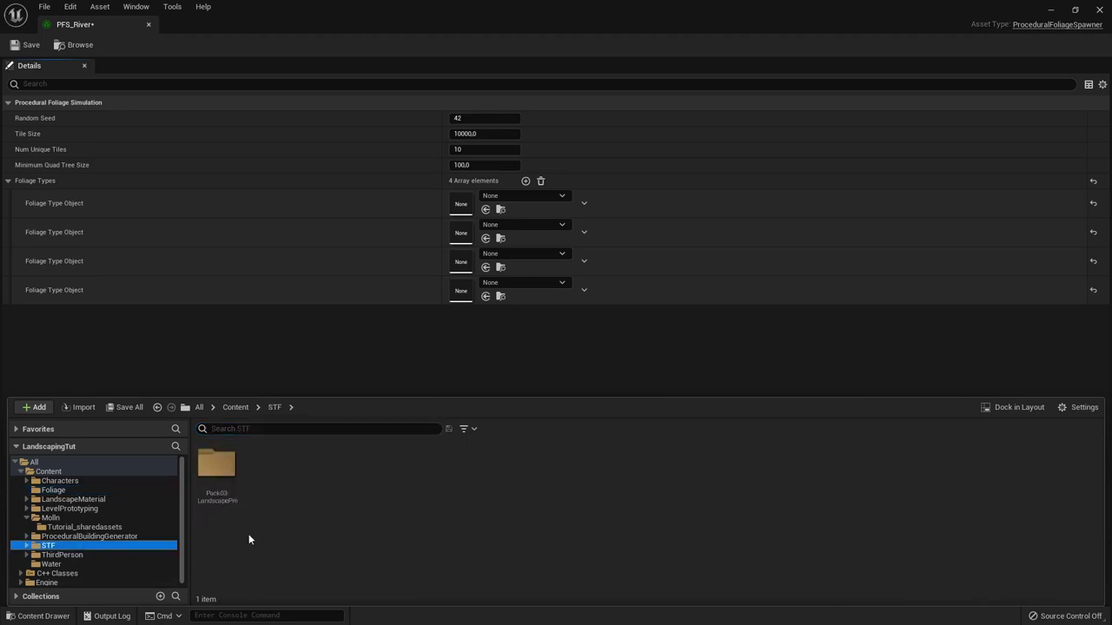
double_click(228, 483)
double_click(268, 495)
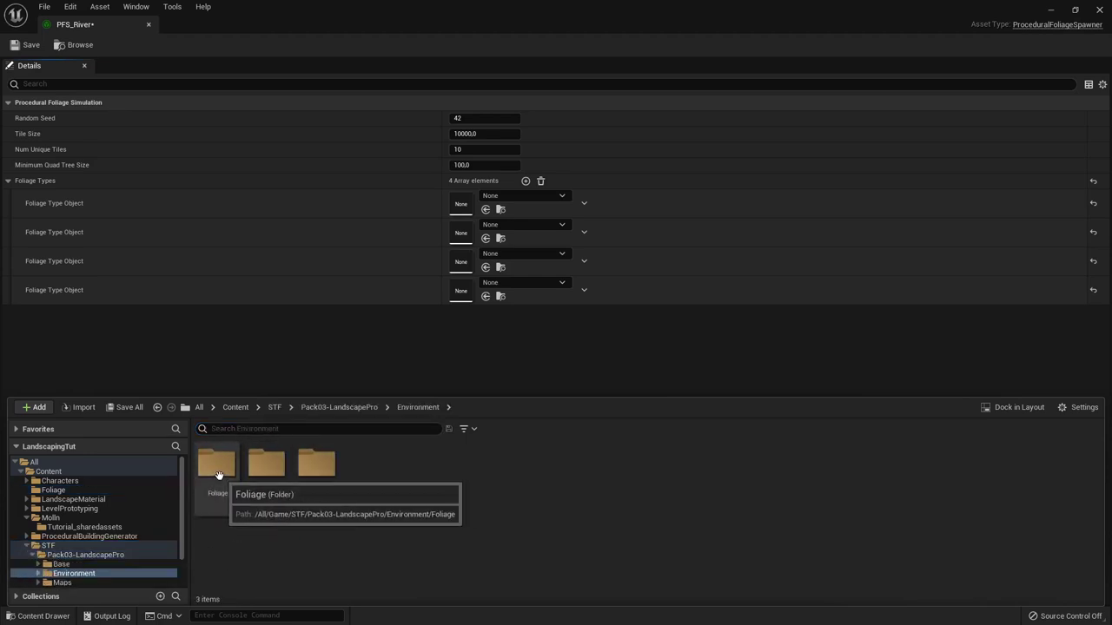
double_click(217, 469)
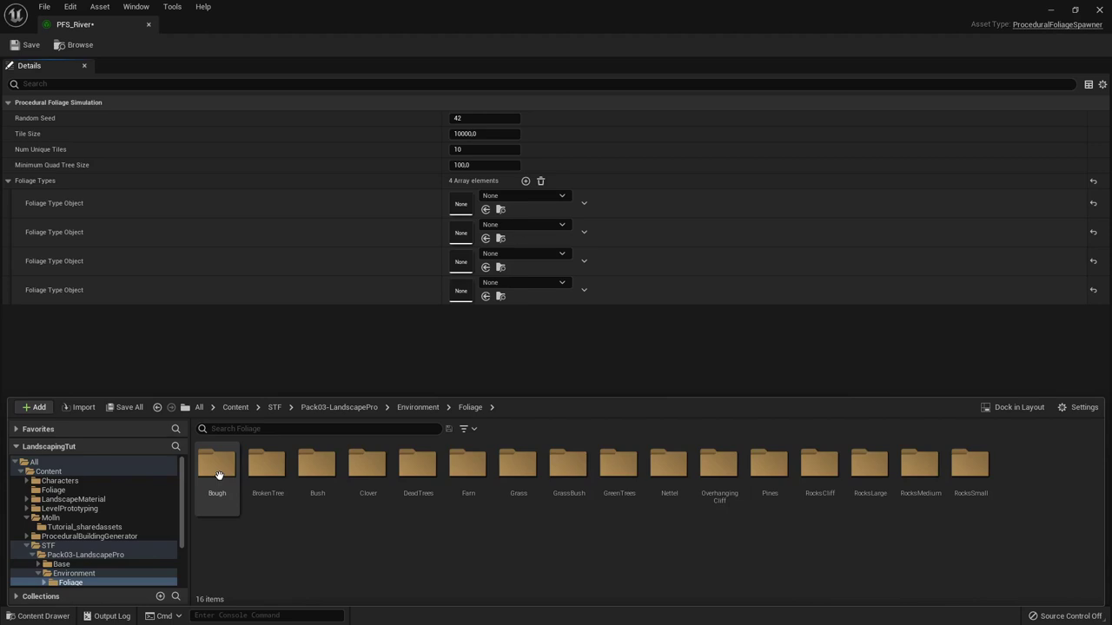
double_click(919, 465)
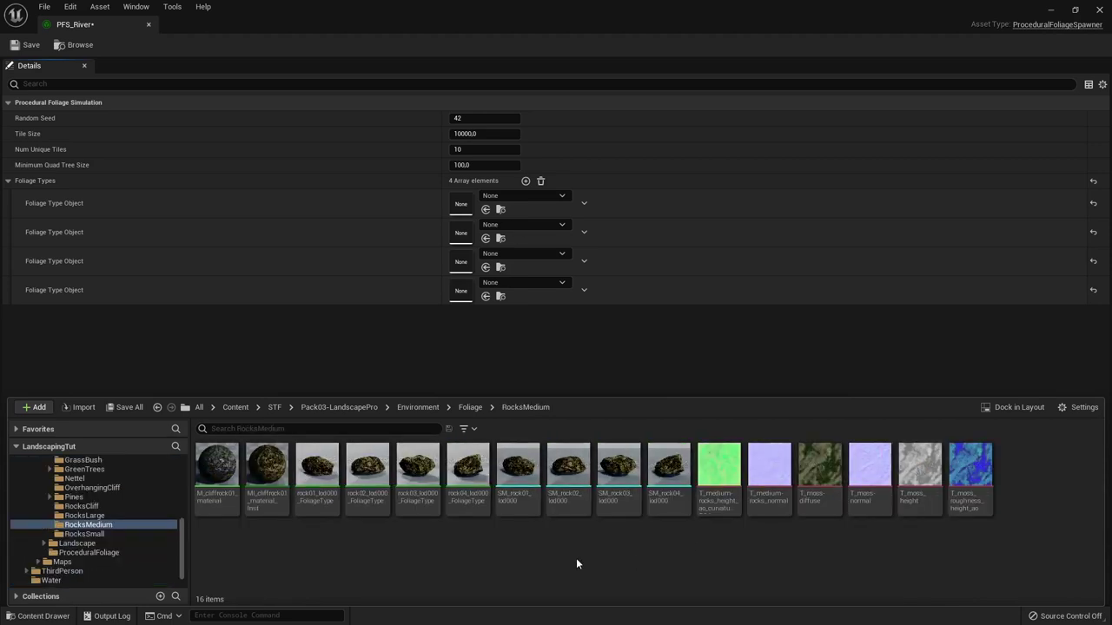
Step: Assign rock01_lod000_FoliageType through rock04_lod000_FoliageType to the spawner's four Foliage Type Object slots in order
left_click(324, 504)
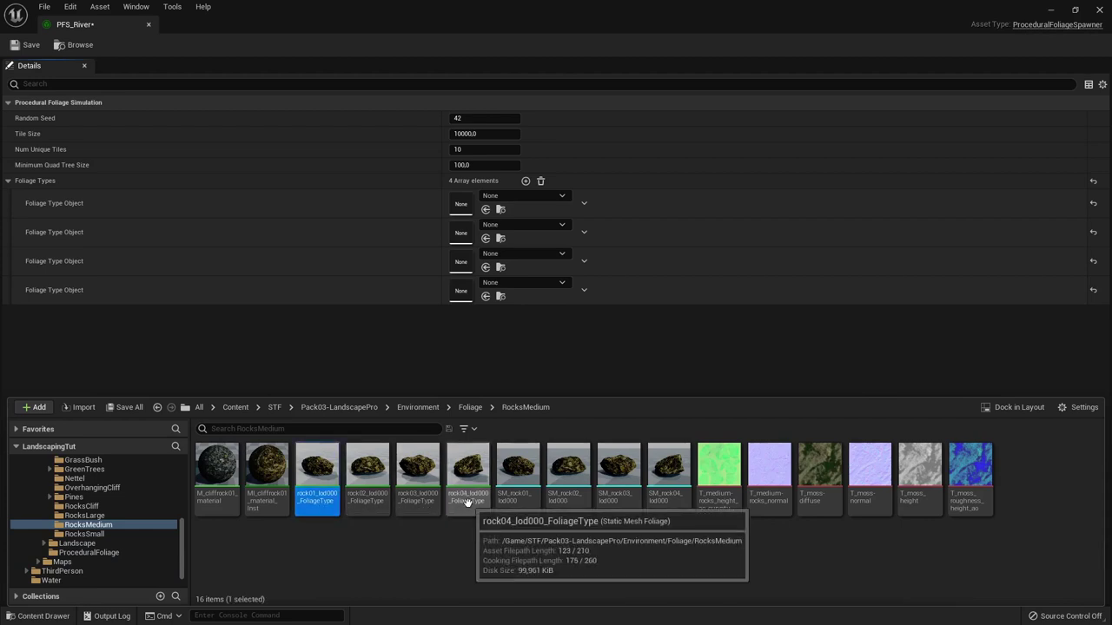
left_click_drag(317, 473, 463, 202)
left_click_drag(368, 473, 462, 233)
left_click_drag(428, 459, 461, 261)
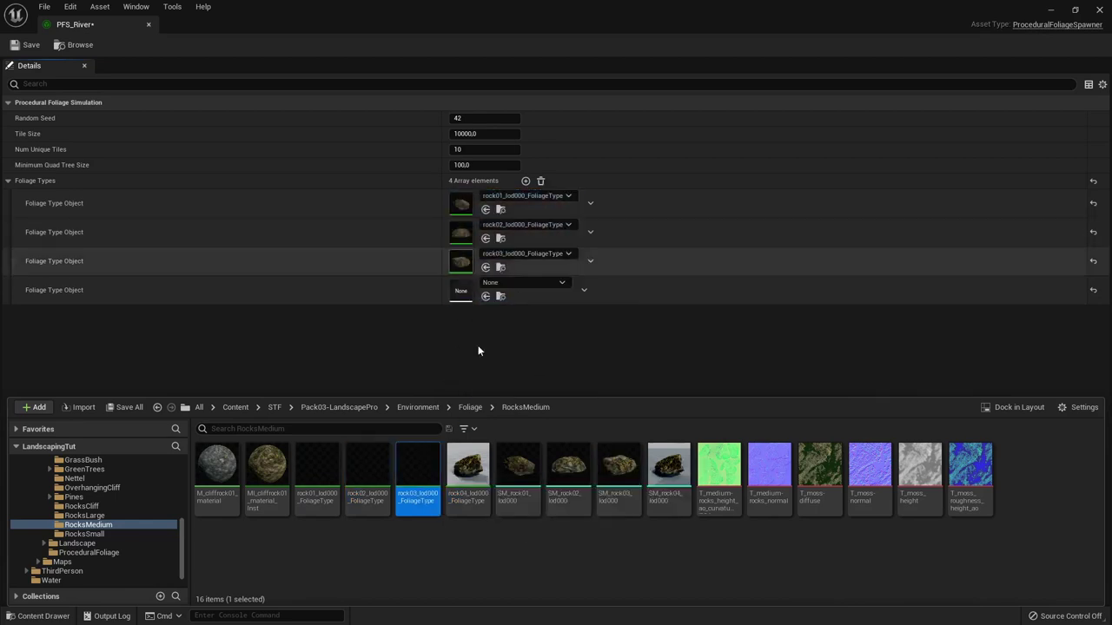
left_click_drag(470, 468, 461, 290)
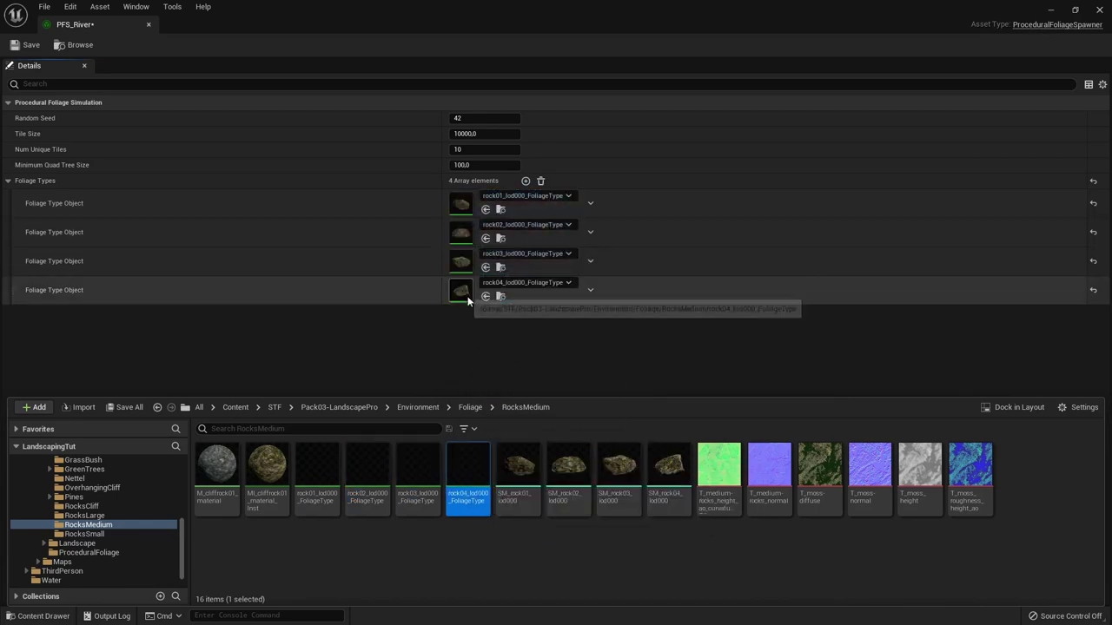
Step: Open the four rock foliage types, rock01 to rock04, together for bulk editing in the Property Matrix
left_click(317, 487)
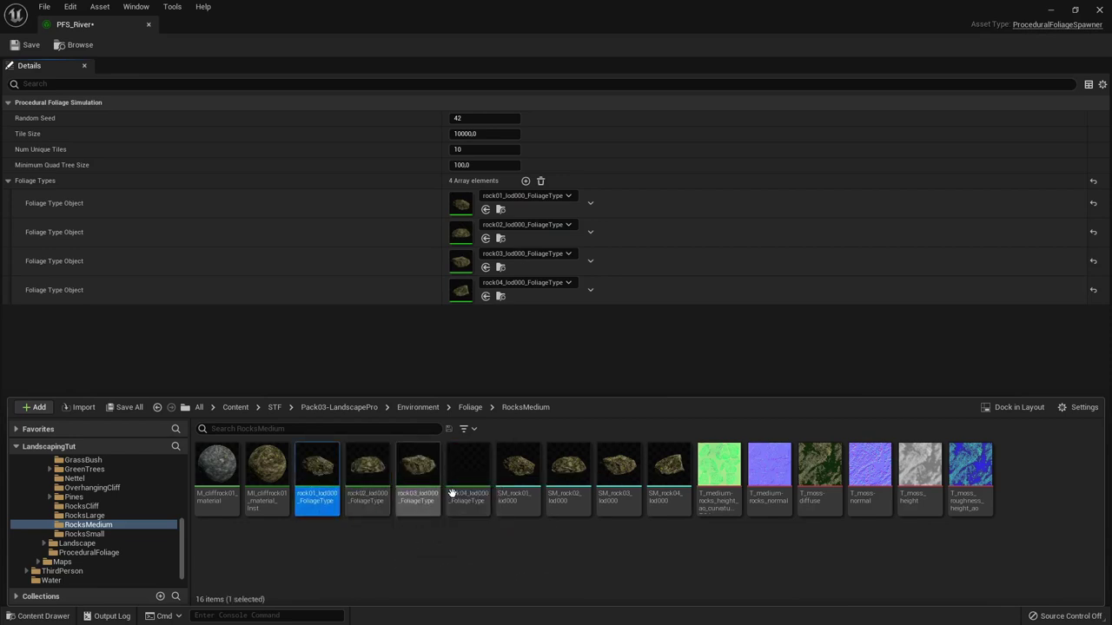
left_click(468, 475, "shift")
right_click(465, 474)
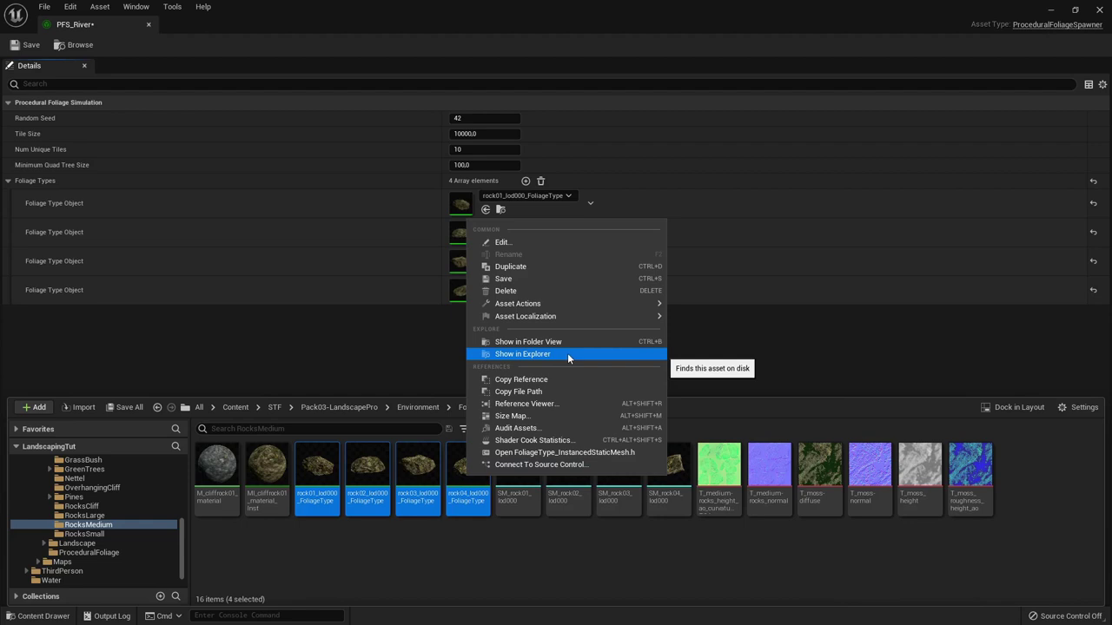
mouse_move(556, 297)
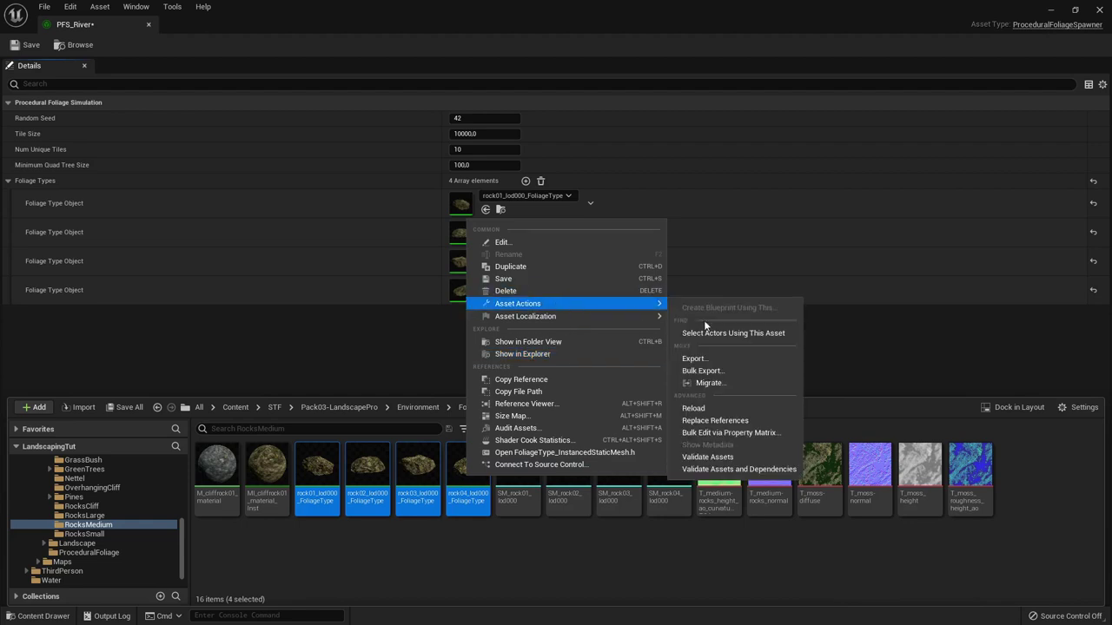
left_click(745, 432)
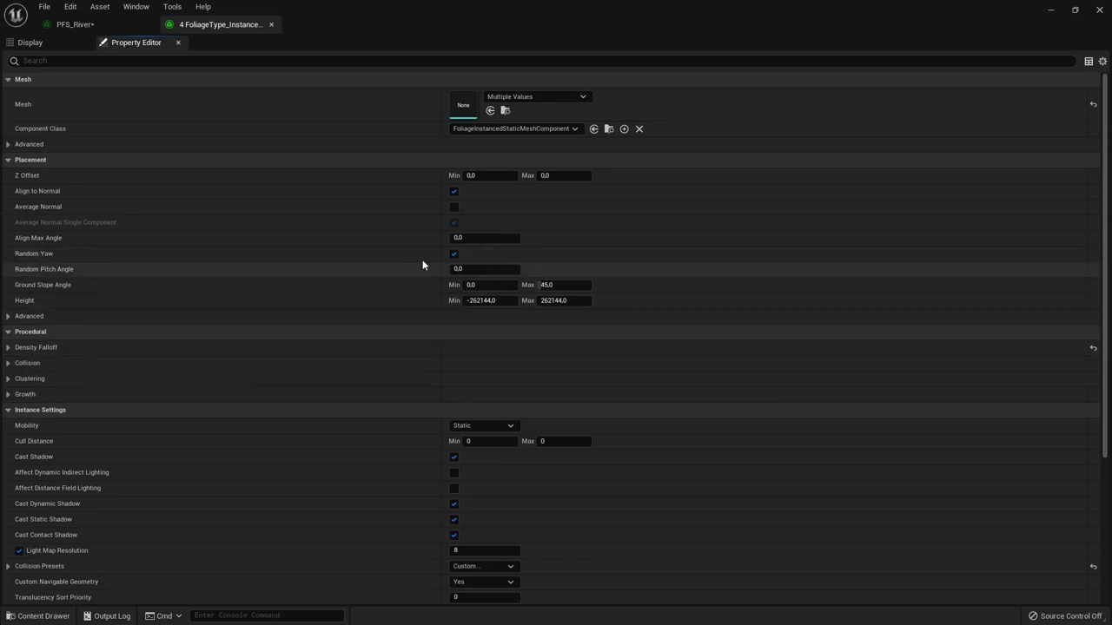
Step: Set the Z Offset Min and Max of the four rock foliage types to -20
left_click(491, 175)
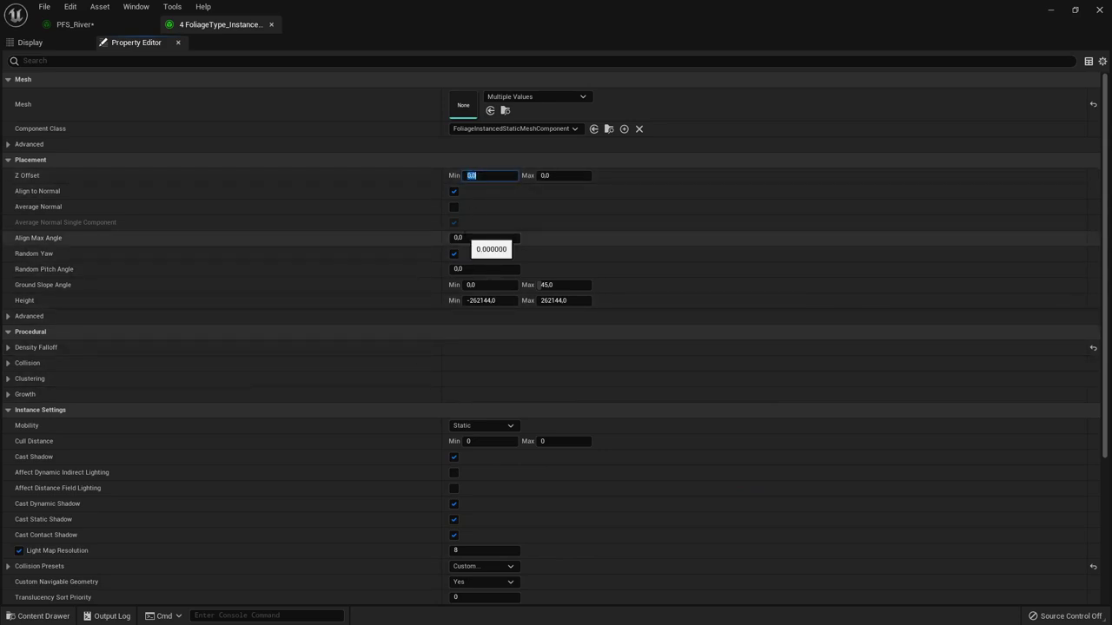
key("Tab")
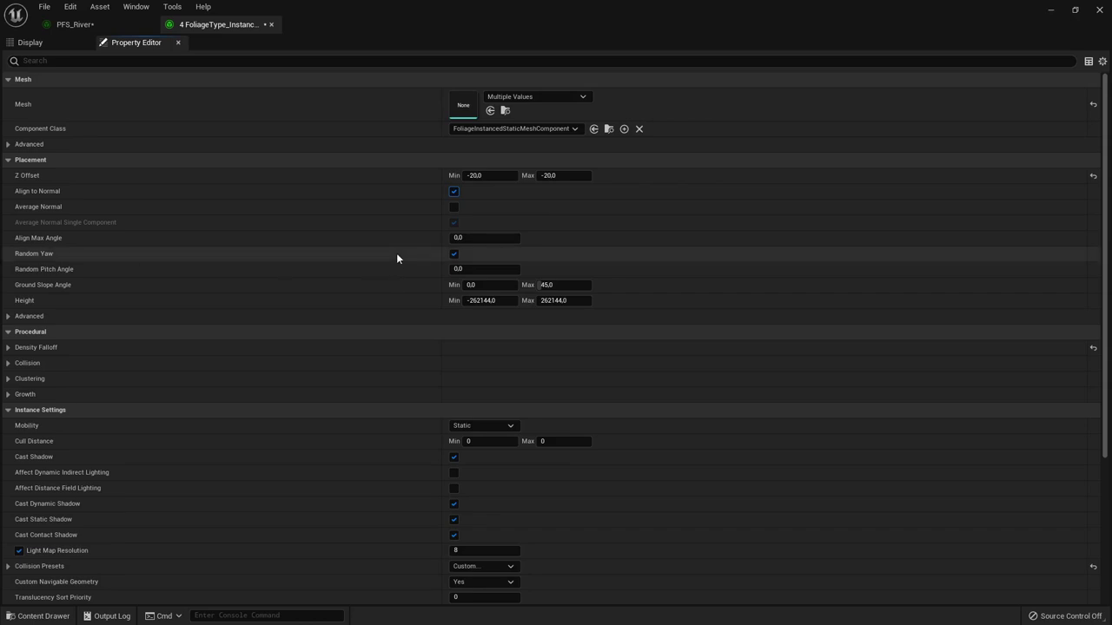
left_click(453, 192)
left_click(453, 192)
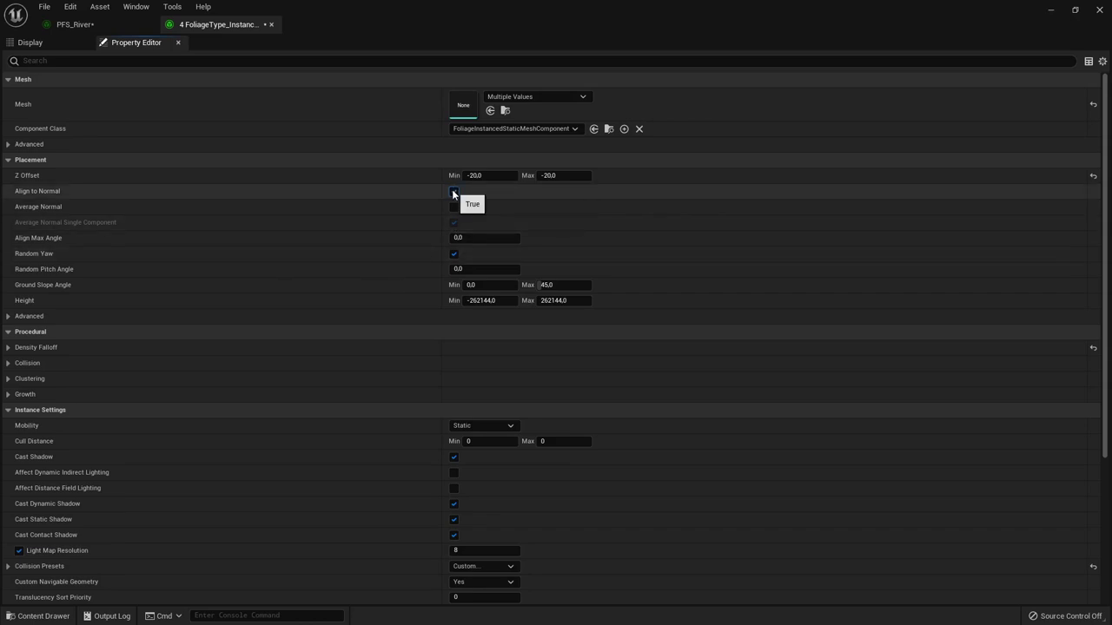
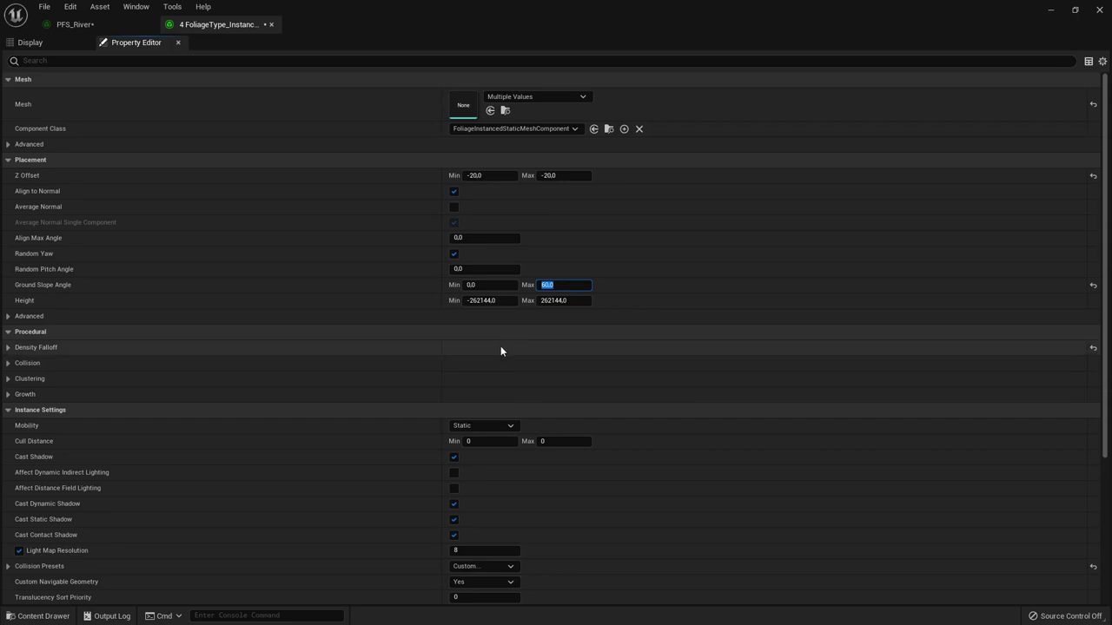
Step: Add Water as an inclusion landscape layer for the four rock foliage types in their advanced placement settings
left_click(8, 316)
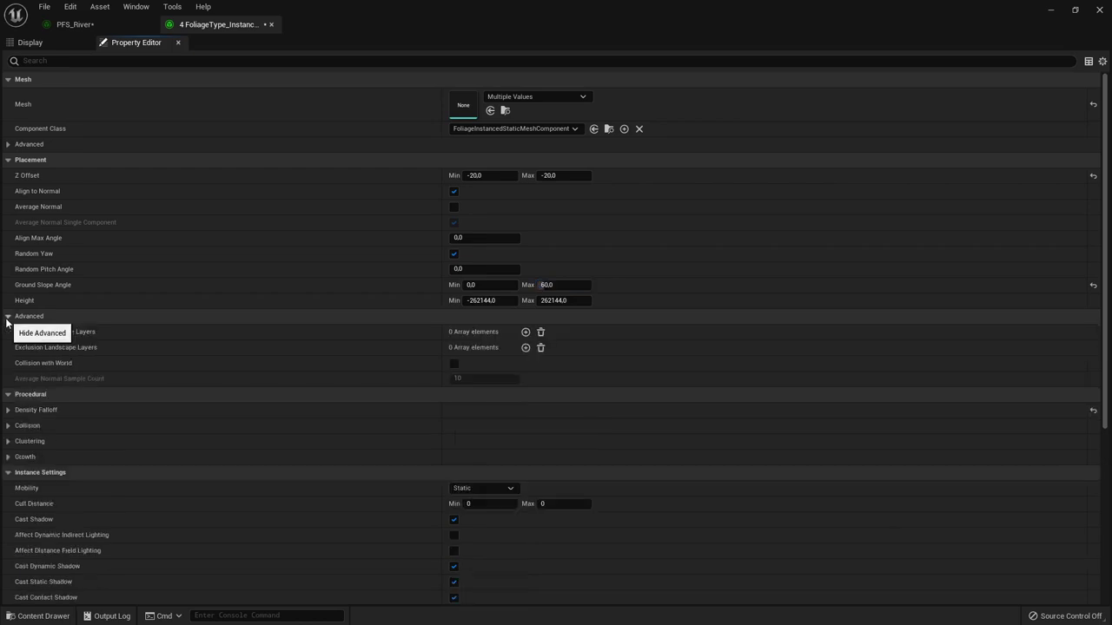
left_click(524, 332)
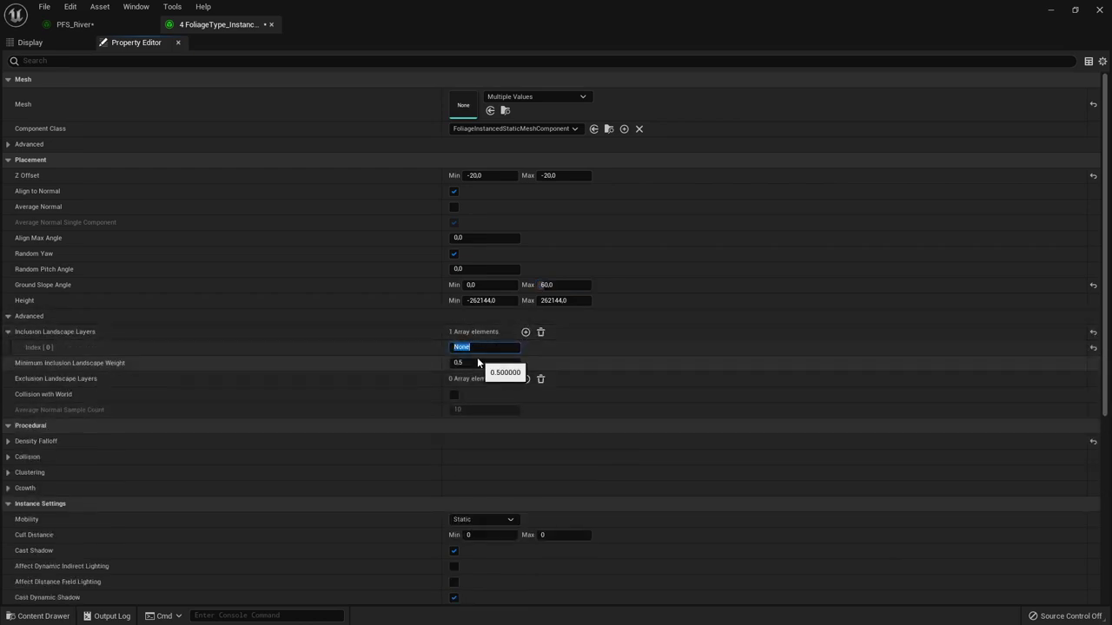
type("Water")
key("Tab")
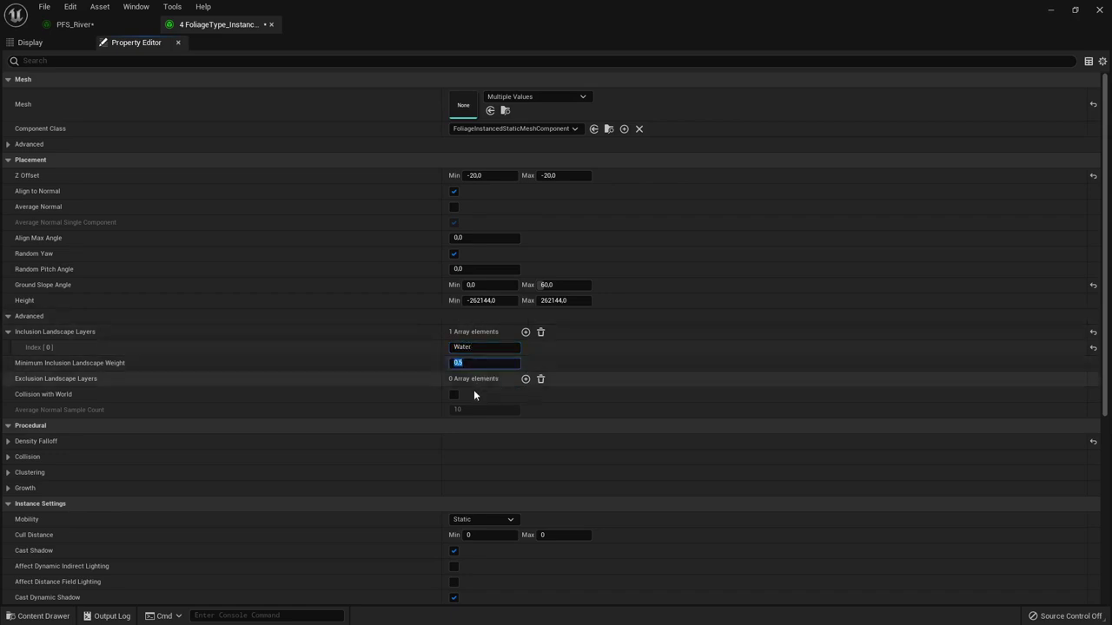
Step: Add Mud, Material_Blend and Forest as exclusion landscape layers for the rock foliage types, with a Minimum Exclusion Layer Weight of 0.5
left_click(525, 380)
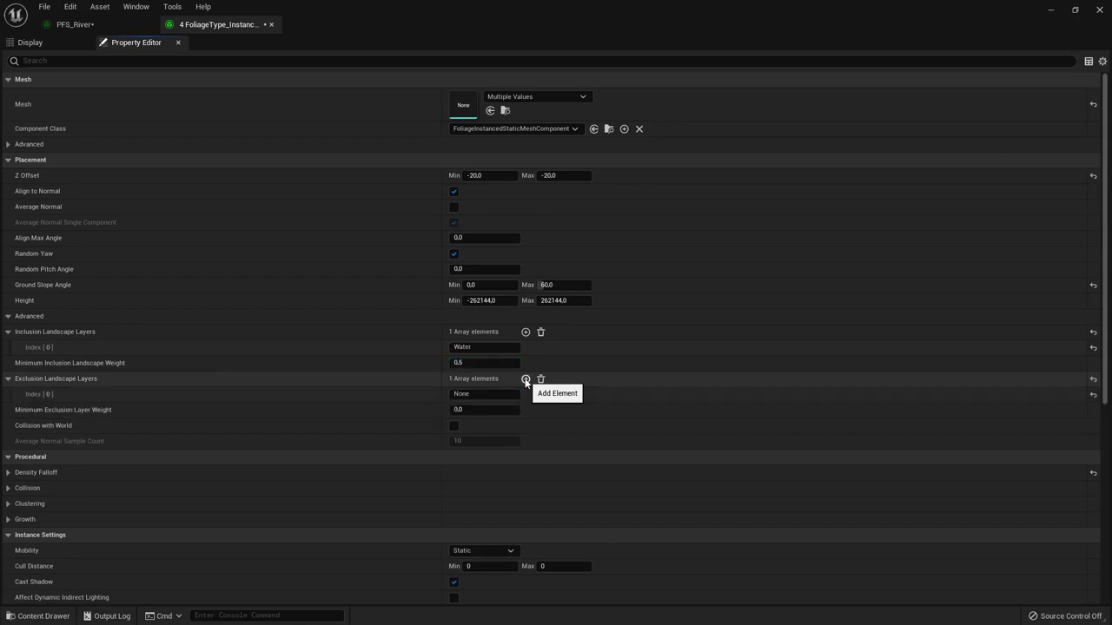
left_click(526, 379)
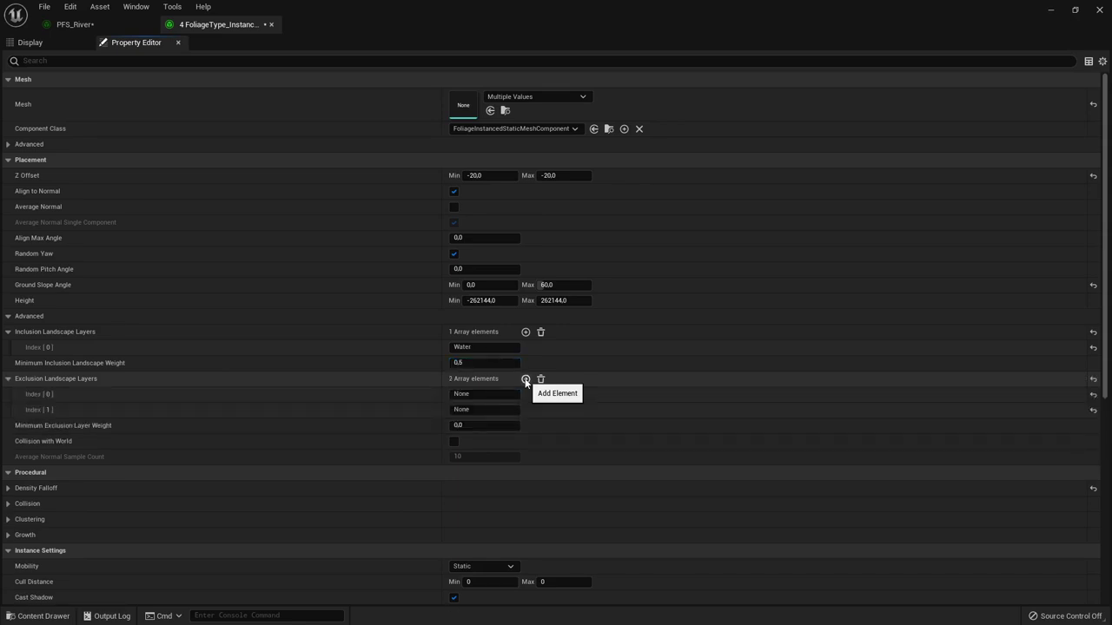
left_click(525, 380)
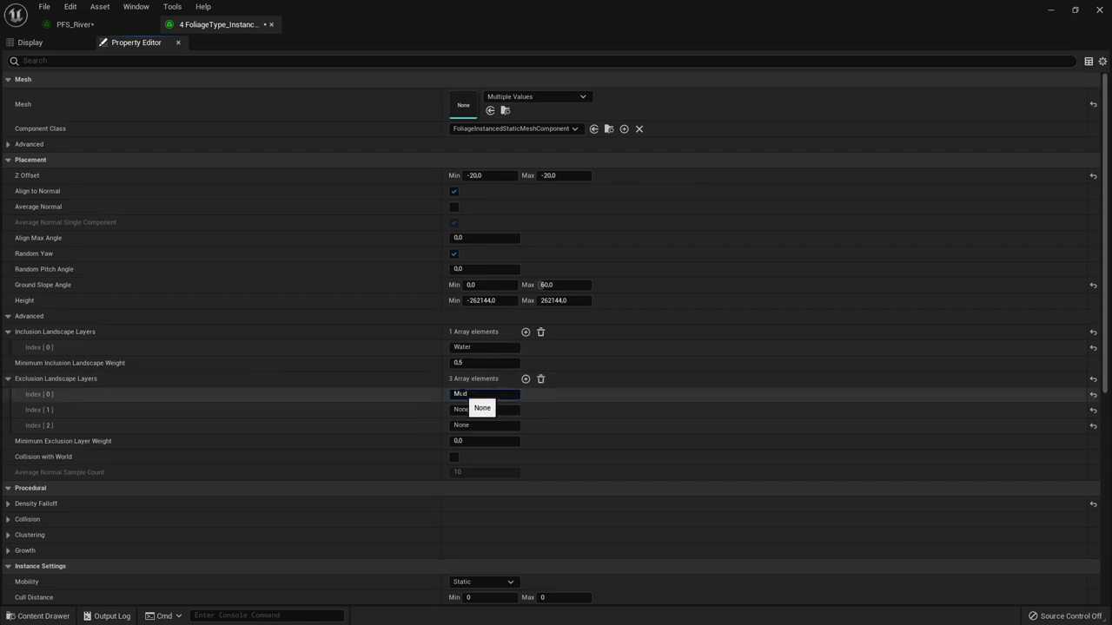
left_click(487, 409)
left_click(471, 423)
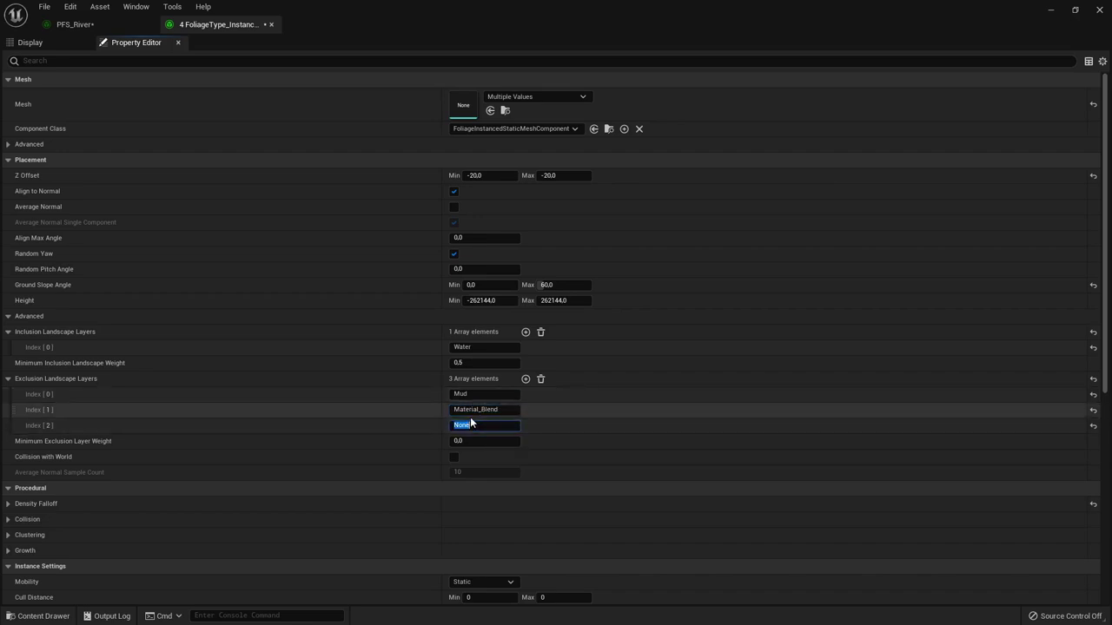
type("Forest")
left_click(463, 440)
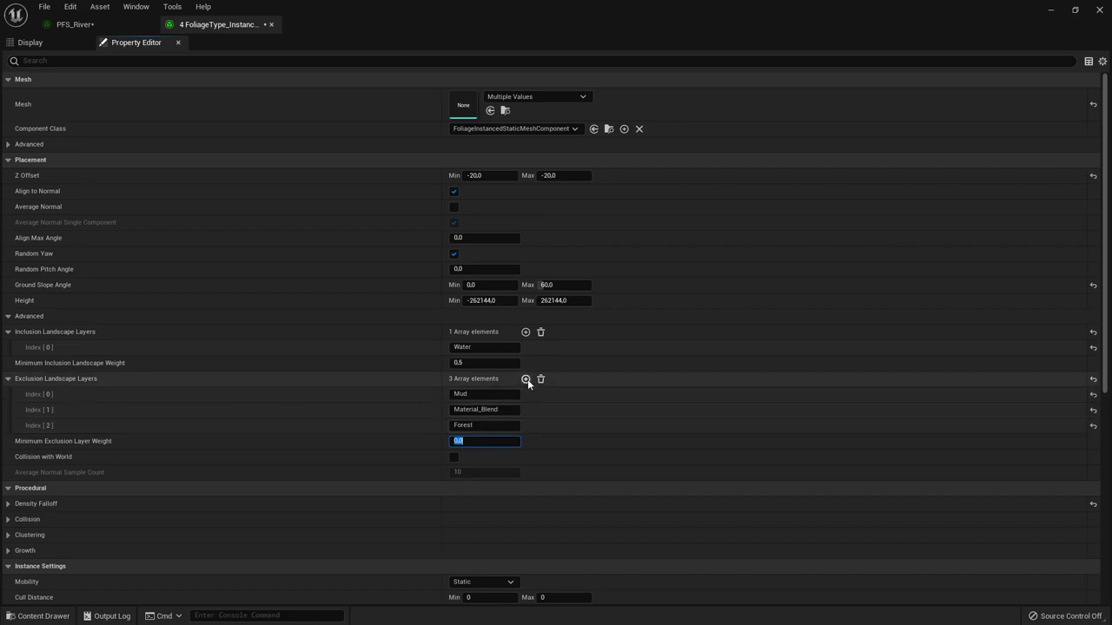
type("0.5")
key("Return")
Step: Add Grass as a fourth exclusion landscape layer for the rock foliage types
left_click(524, 380)
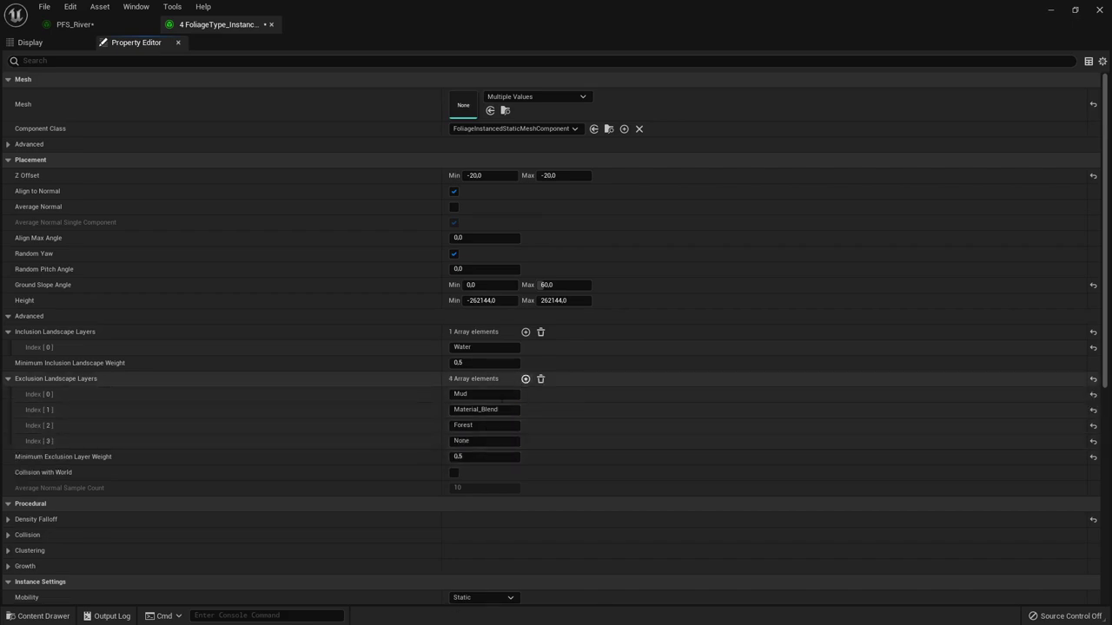
left_click(479, 437)
key("ctrl+a")
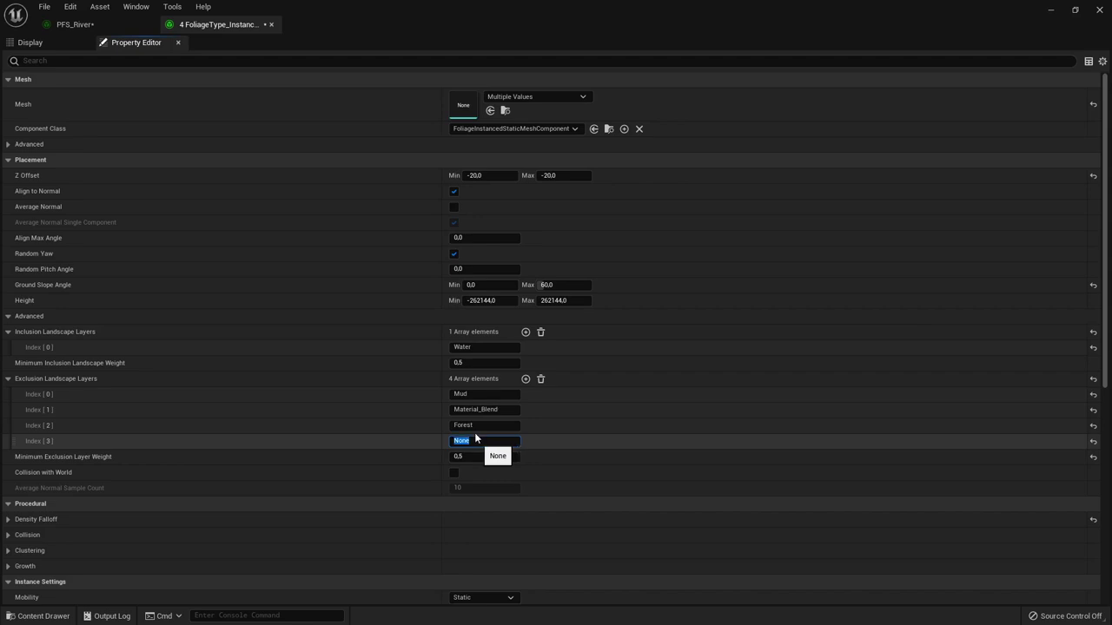
type("Gr")
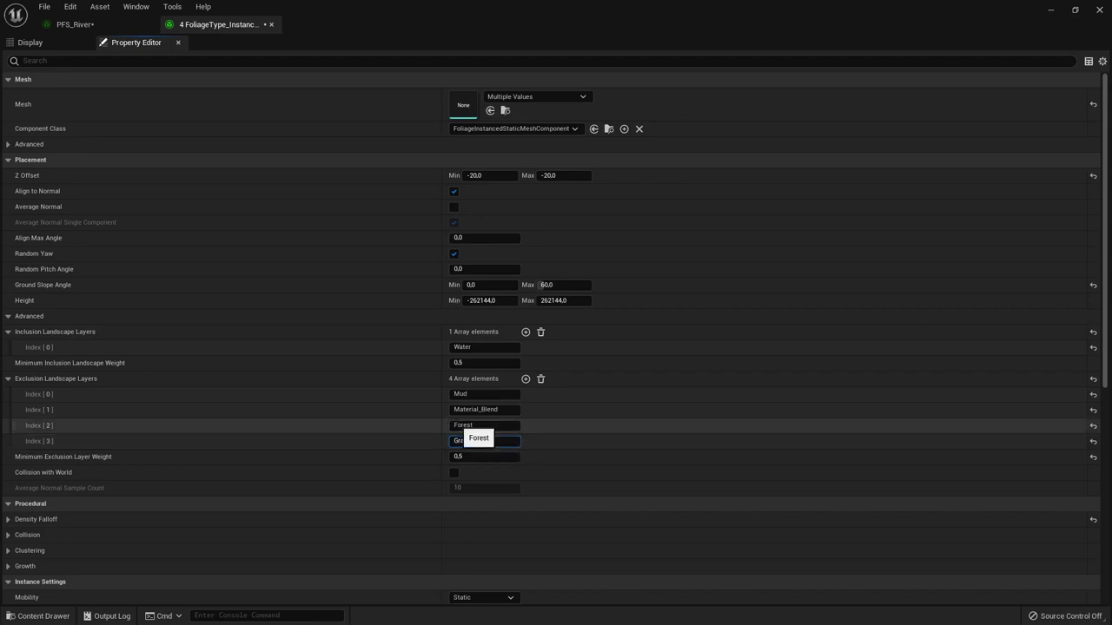
type("ass")
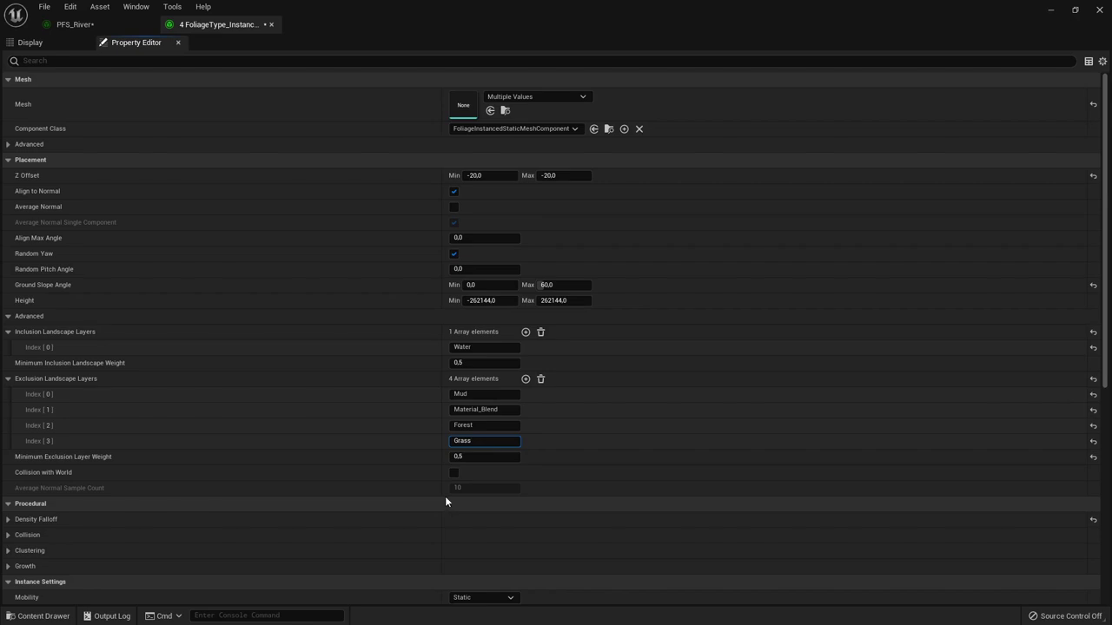
Step: Save all modified content, including PFS_River and the rock01 to rock04 foliage types
scroll(445, 501, "down", 8)
left_click(37, 616)
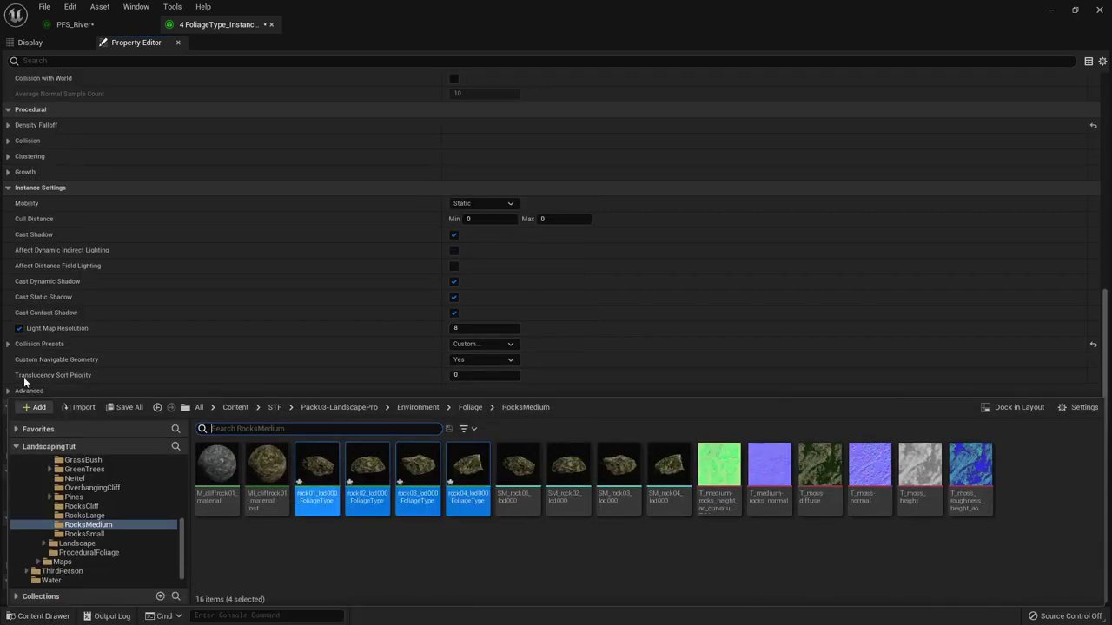
left_click(126, 407)
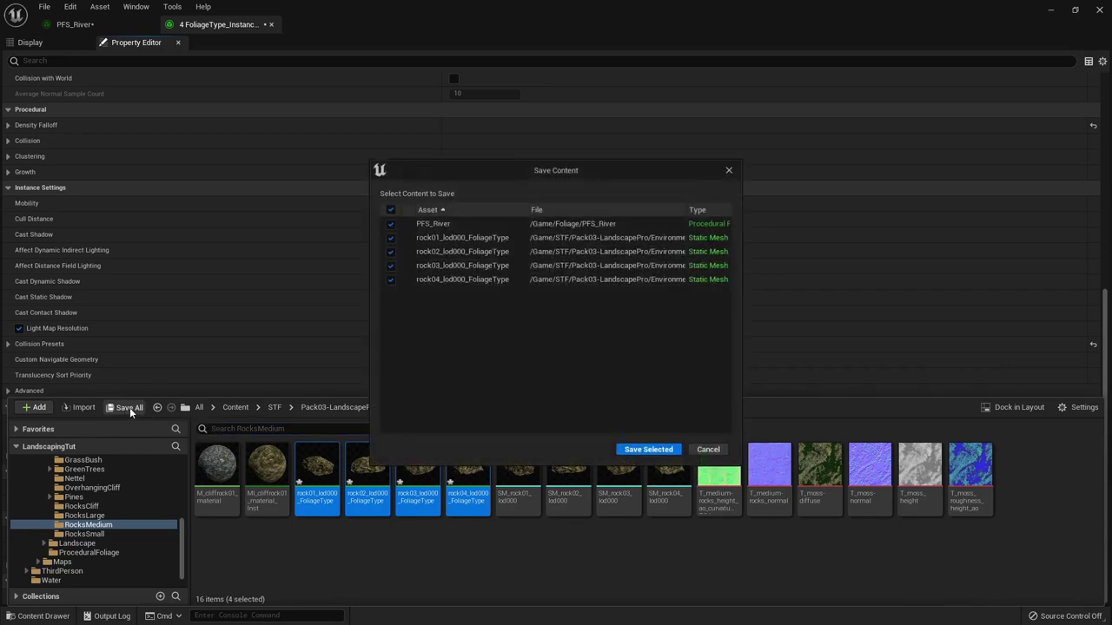
left_click(648, 450)
left_click(415, 548)
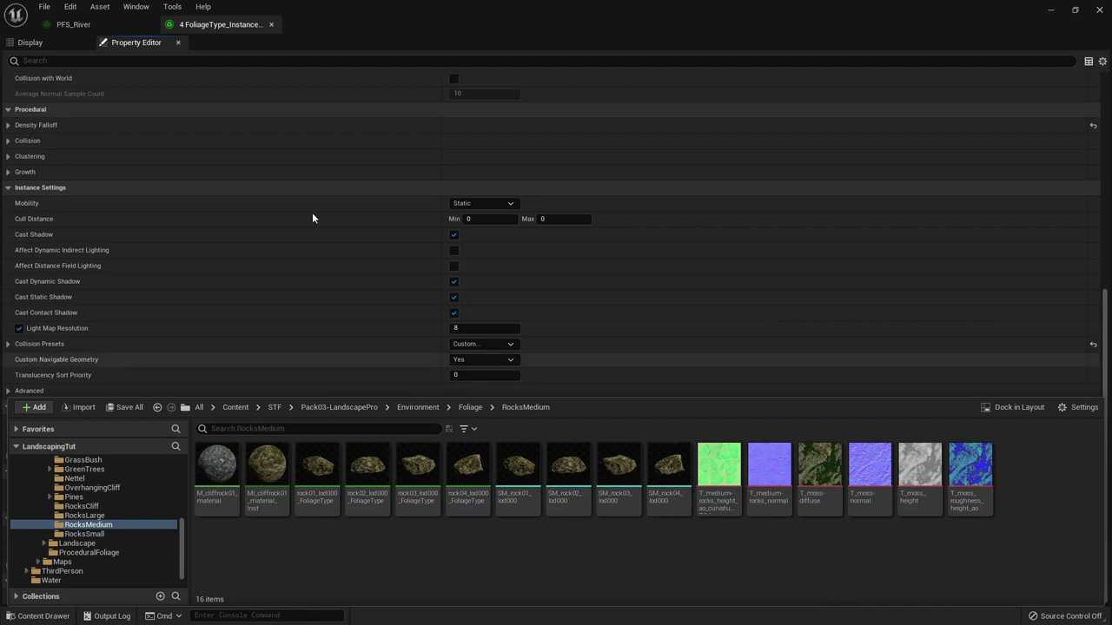
Step: Close the rock foliage types' Property Matrix and the PFS_River editor to return to the Tutorial level
left_click(137, 45)
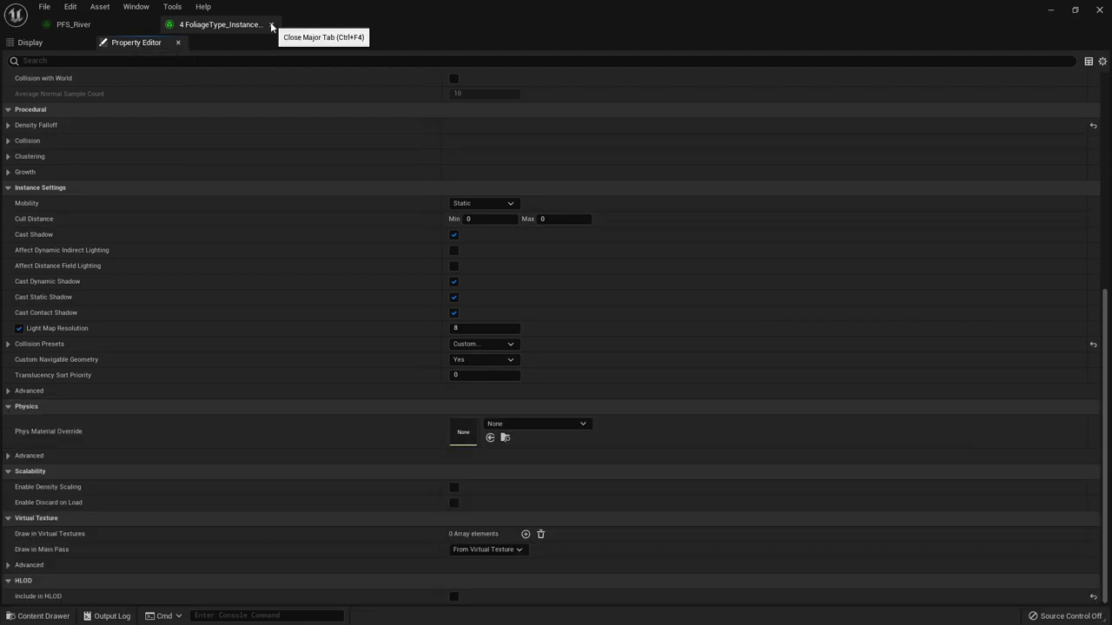
left_click(271, 24)
left_click(148, 25)
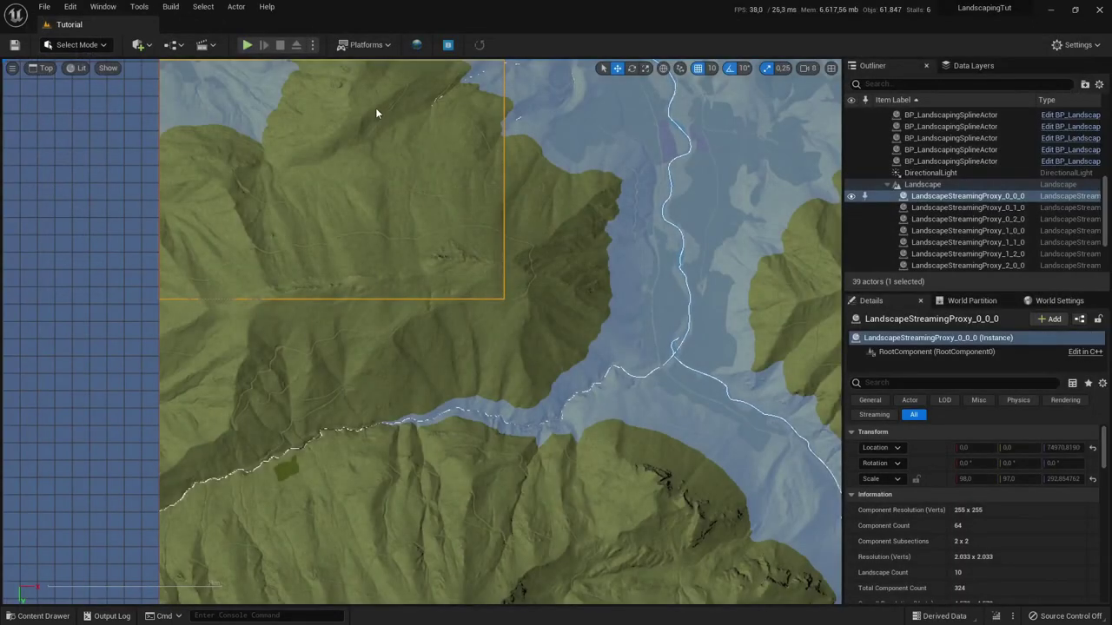
Step: Assign PFS_River from the Content Foliage folder as the Foliage Spawner in the Landscaping plugin's Create Foliage settings
left_click(418, 45)
scroll(840, 438, "down", 2)
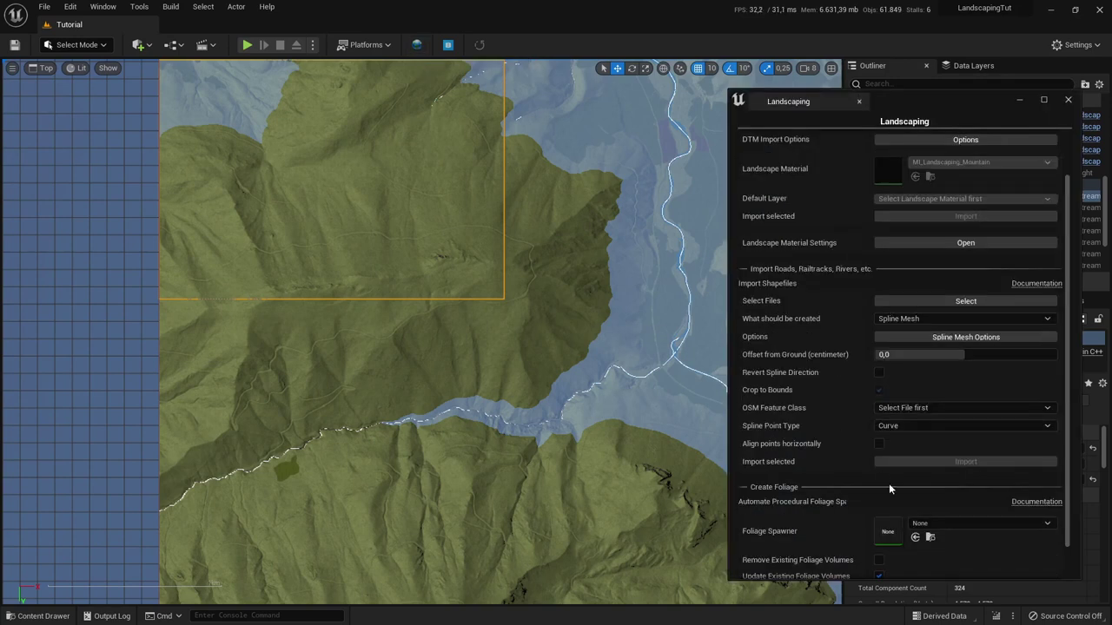
left_click(39, 616)
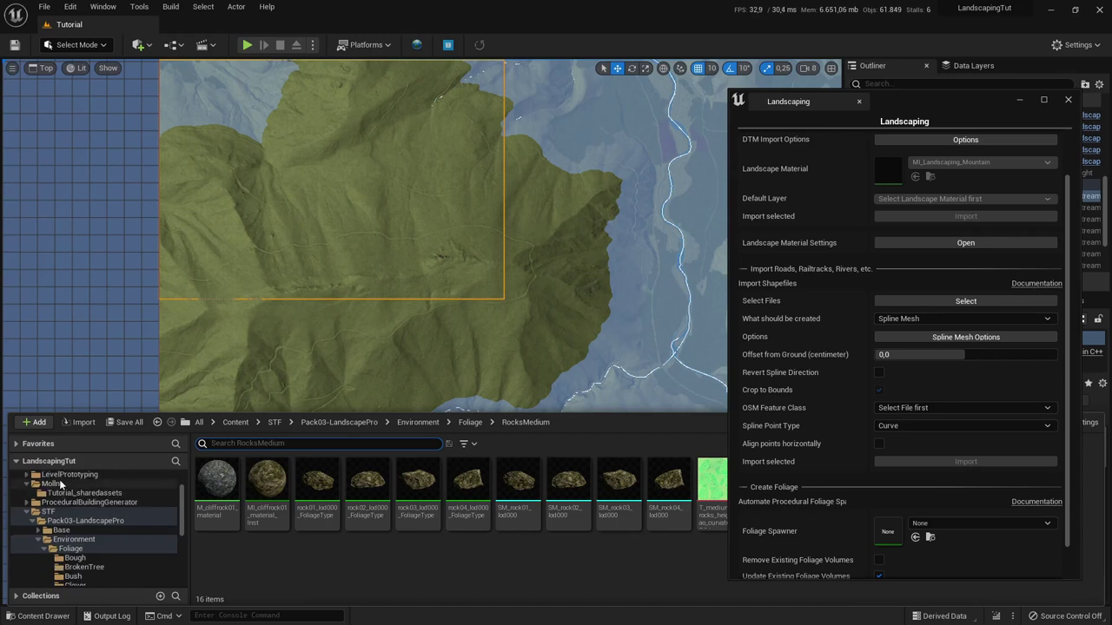
left_click(30, 483)
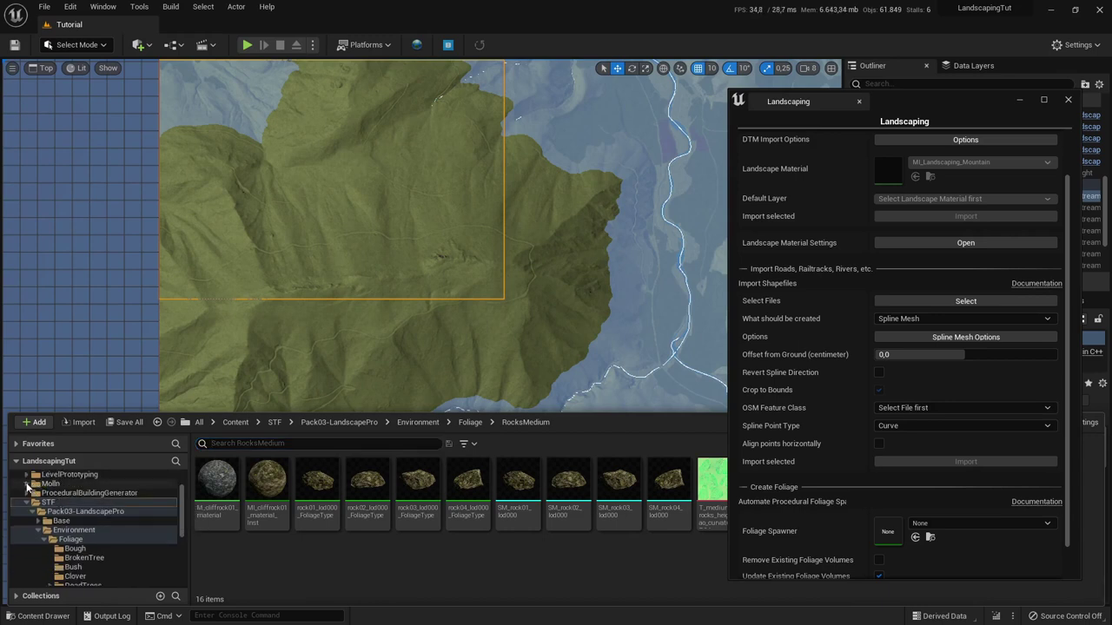
left_click(26, 502)
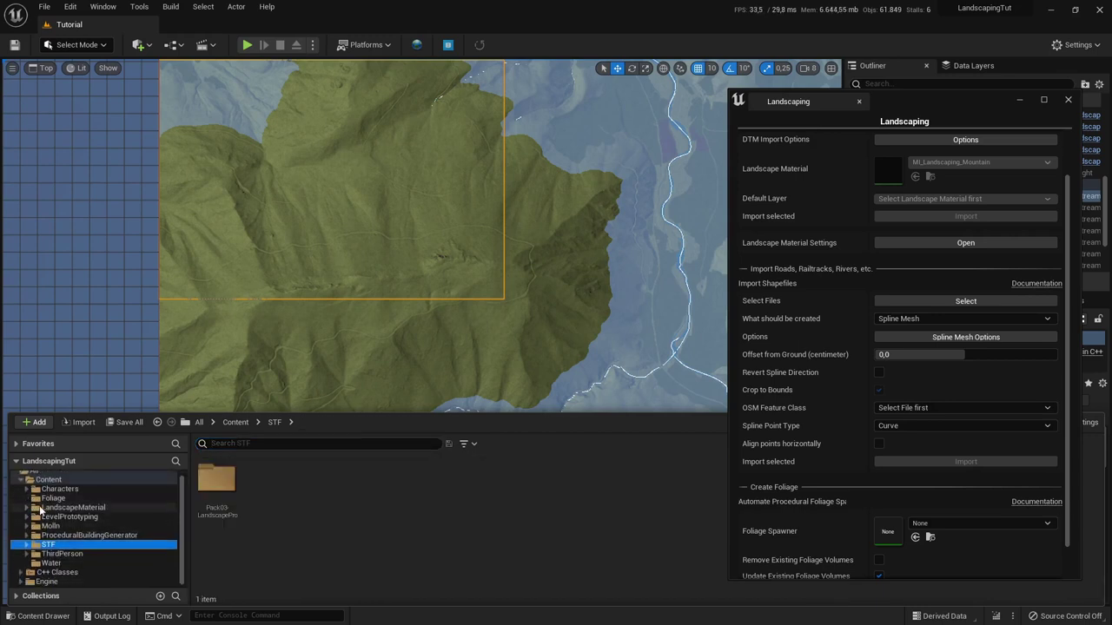
left_click(50, 497)
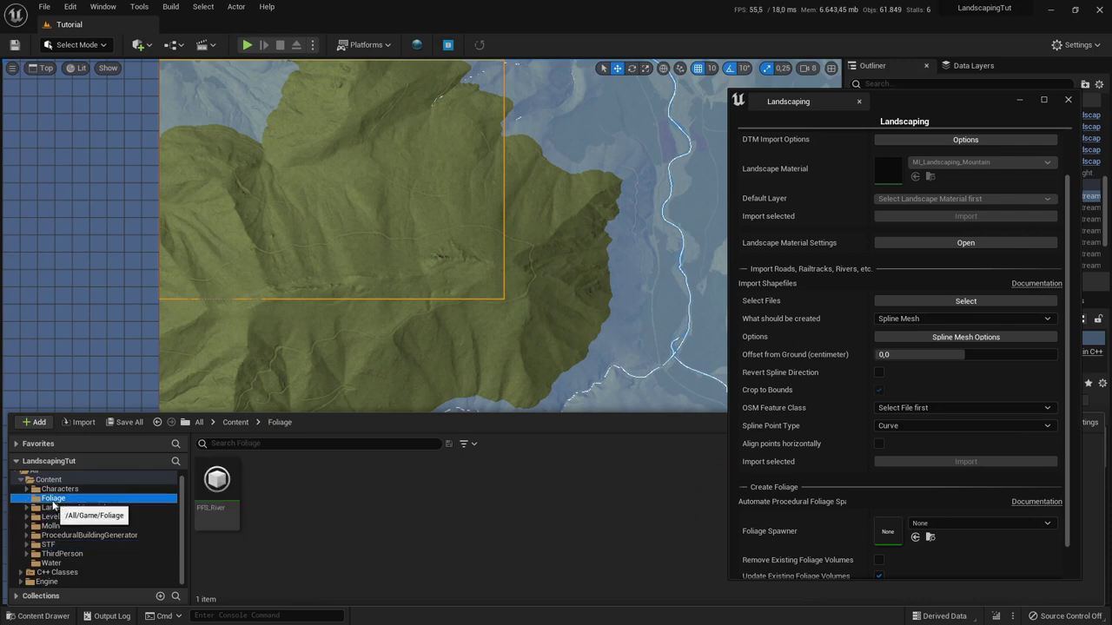
left_click(219, 480)
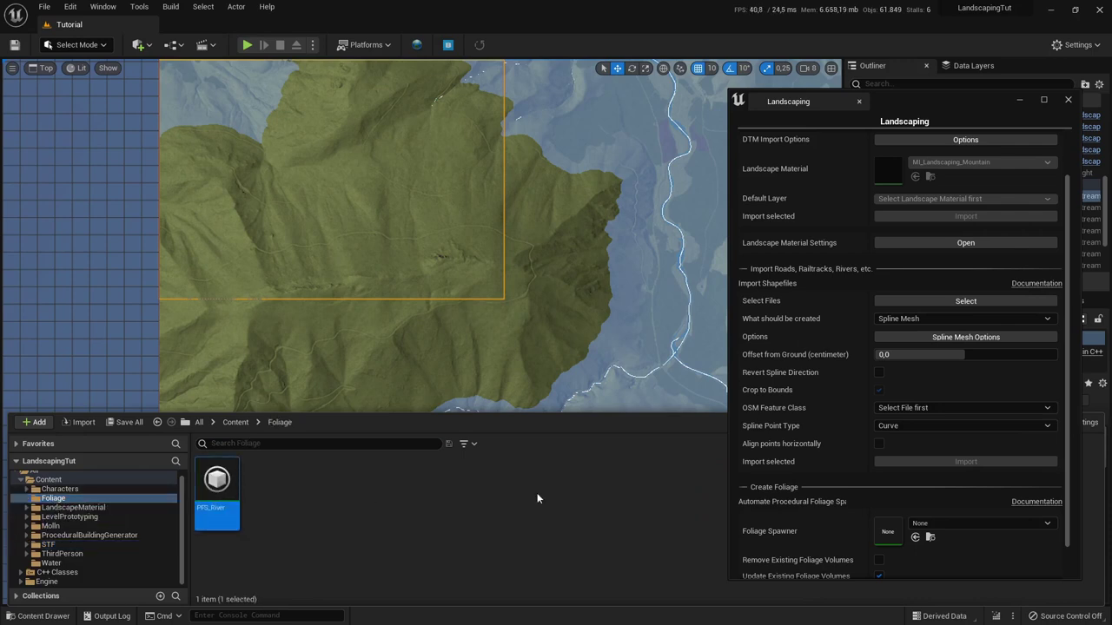
left_click(915, 537)
Step: Create the procedural foliage volume from PFS_River with Update Existing Foliage Volumes off and Add New Foliage Volumes on, and minimize the Landscaping window
scroll(834, 515, "down", 1)
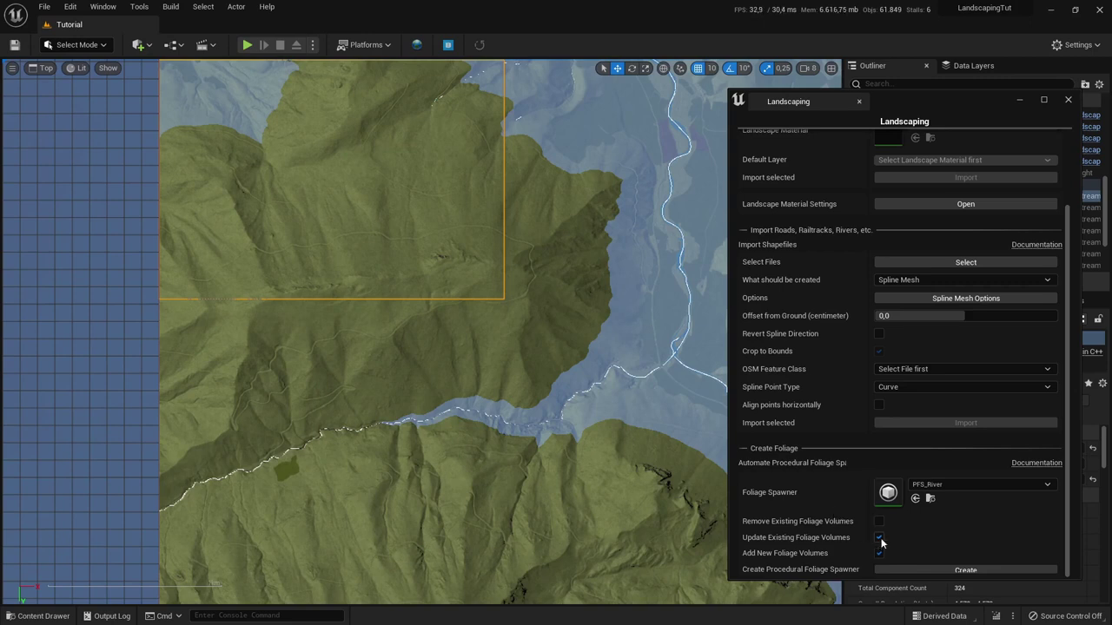
left_click(912, 569)
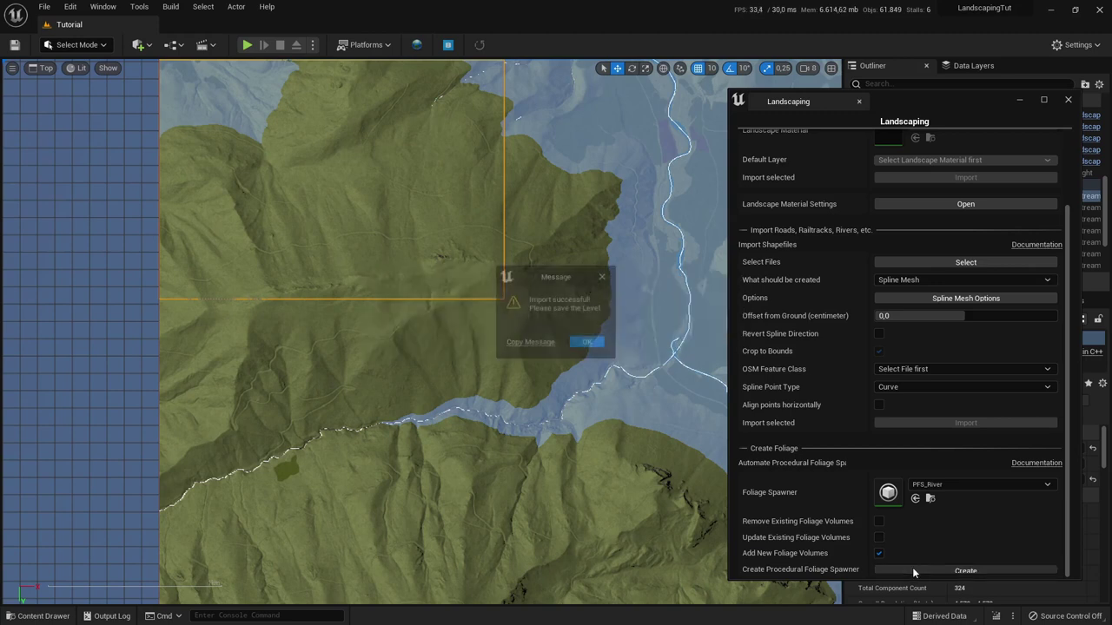
left_click(587, 343)
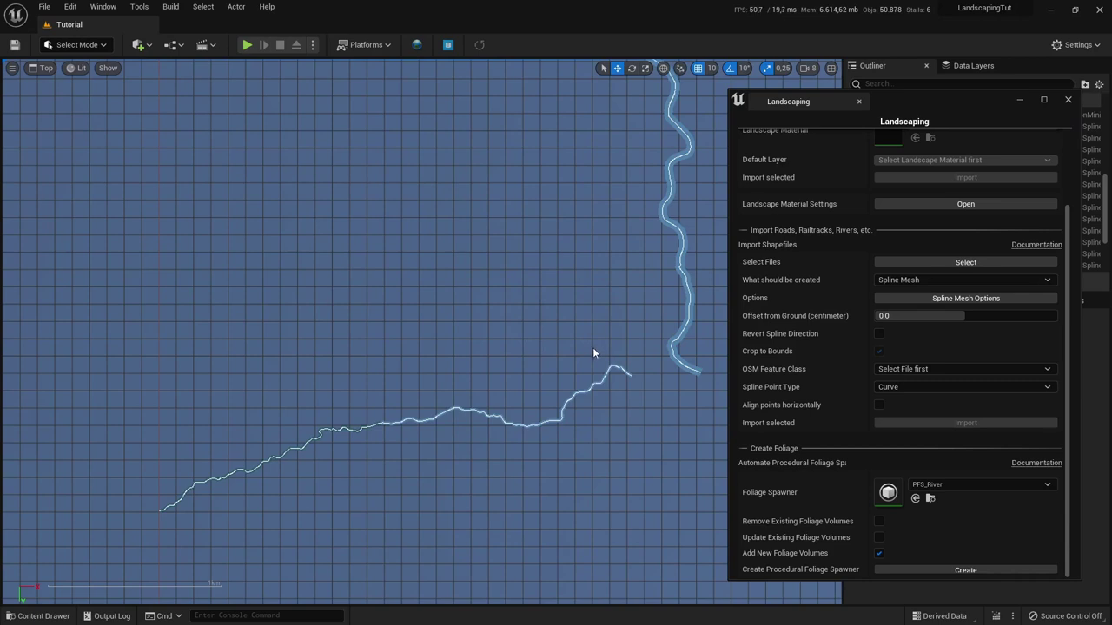
left_click(1018, 100)
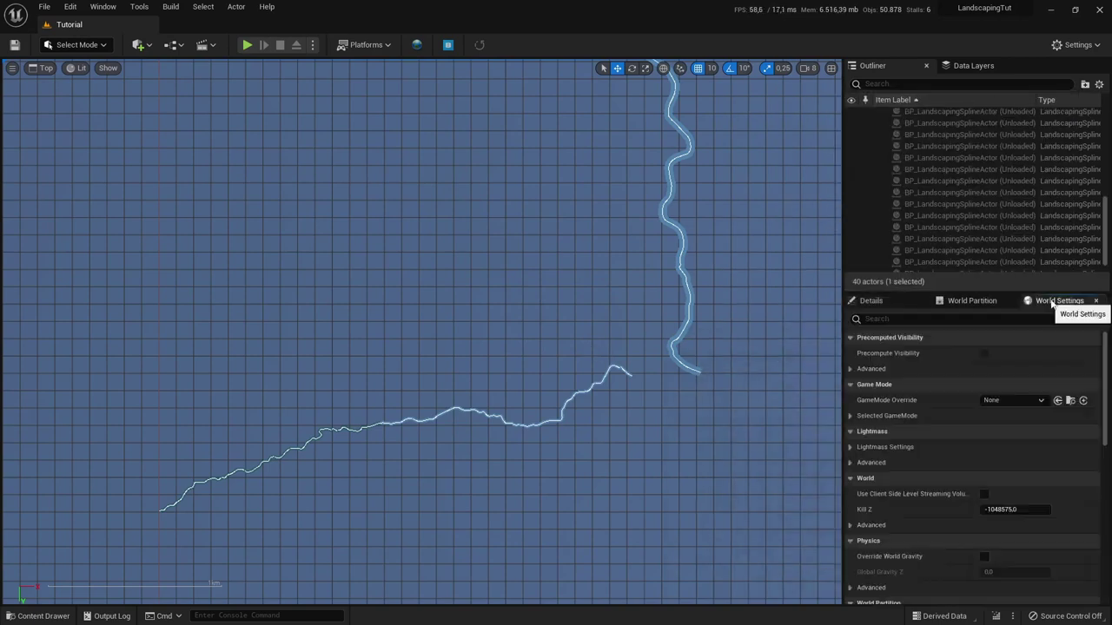
Step: Select the whole map in World Partition and load its cells
left_click(970, 300)
left_click_drag(860, 341, 1089, 567)
right_click(983, 442)
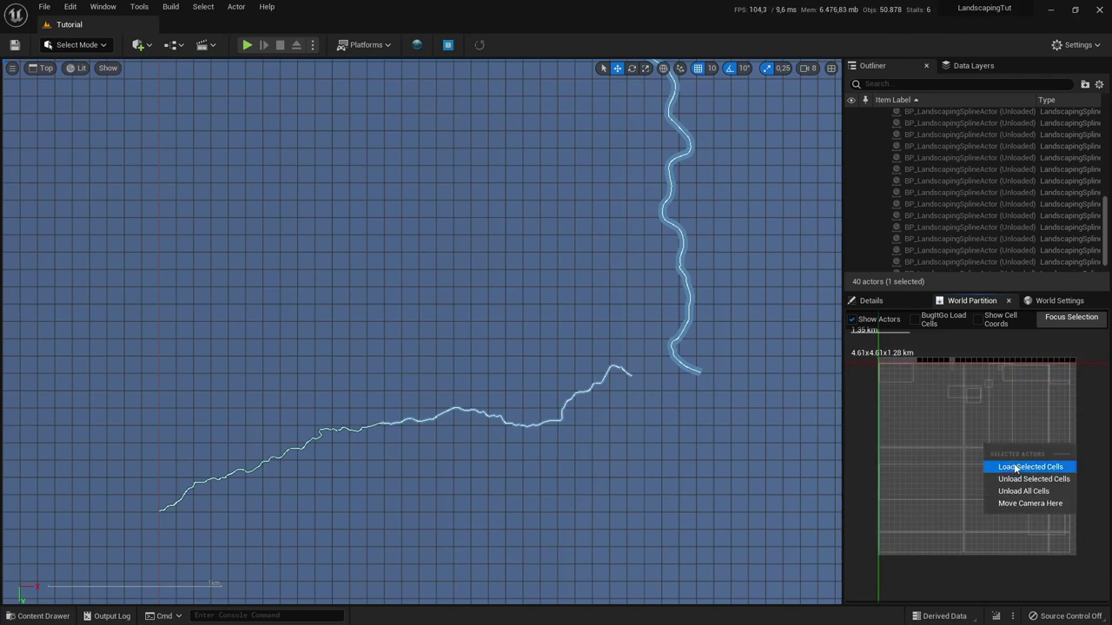
left_click(1038, 467)
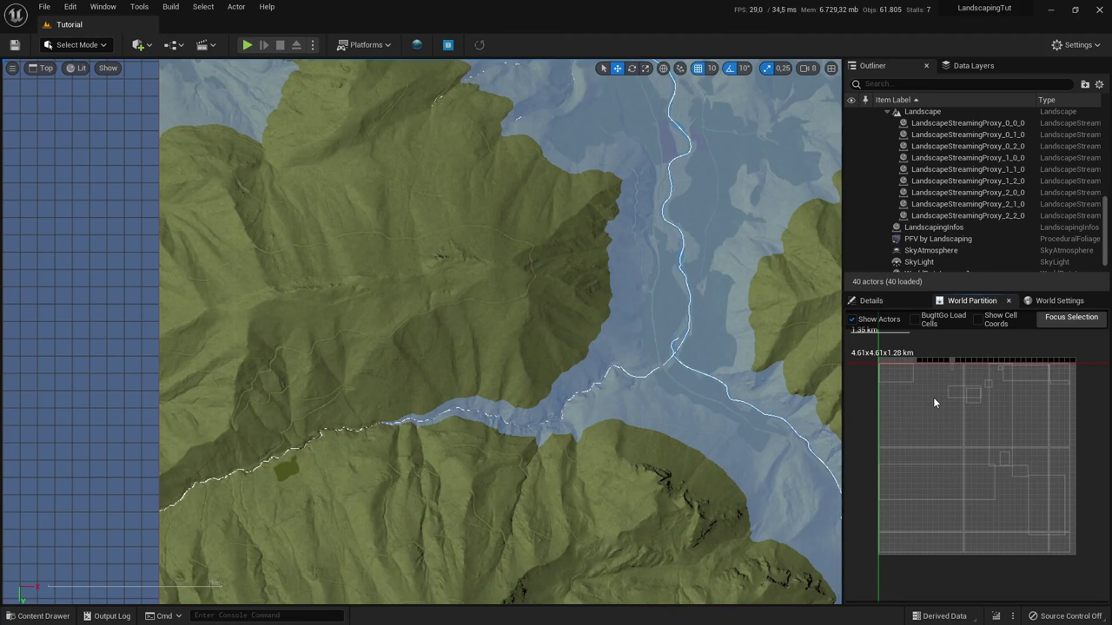
Step: Move the PFV by Landscaping volume into the River folder of the Outliner and select it
scroll(919, 220, "down", 1)
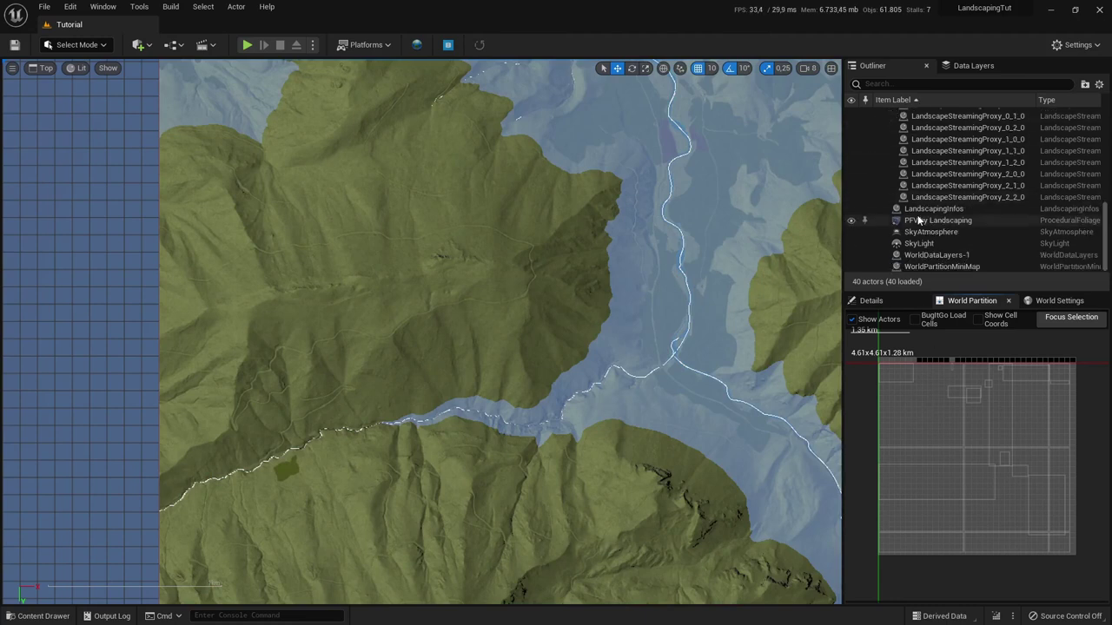
scroll(919, 216, "up", 8)
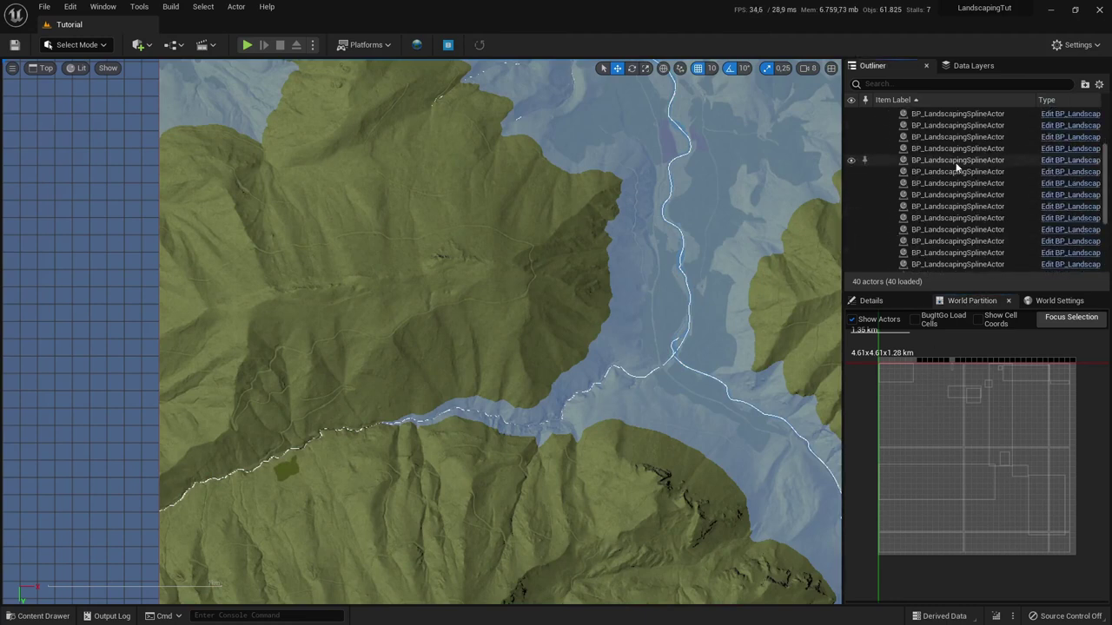
scroll(956, 163, "down", 6)
left_click(937, 185)
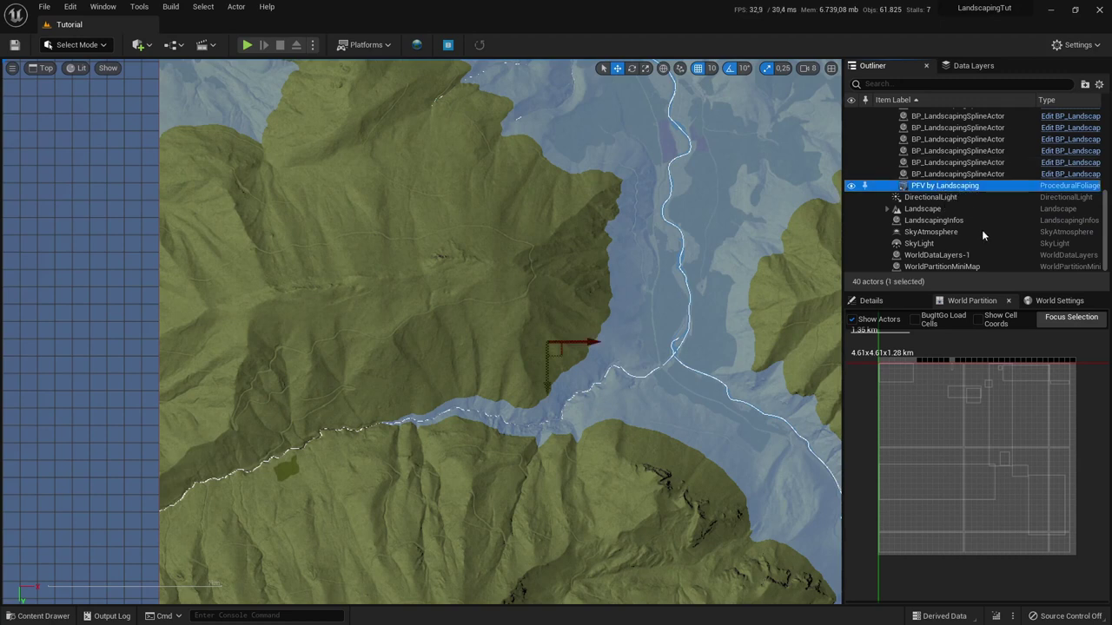
Step: Turn off Allow BSP and Allow Static Mesh in the Procedural Foliage settings of the PFV by Landscaping volume
left_click(886, 303)
scroll(926, 474, "down", 5)
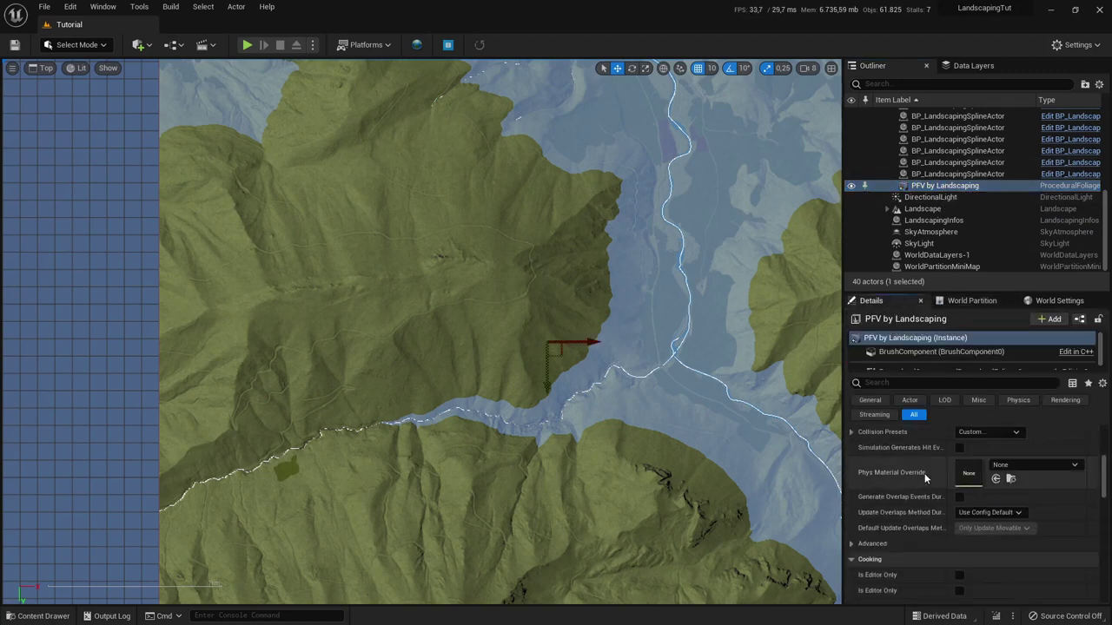
scroll(925, 472, "down", 10)
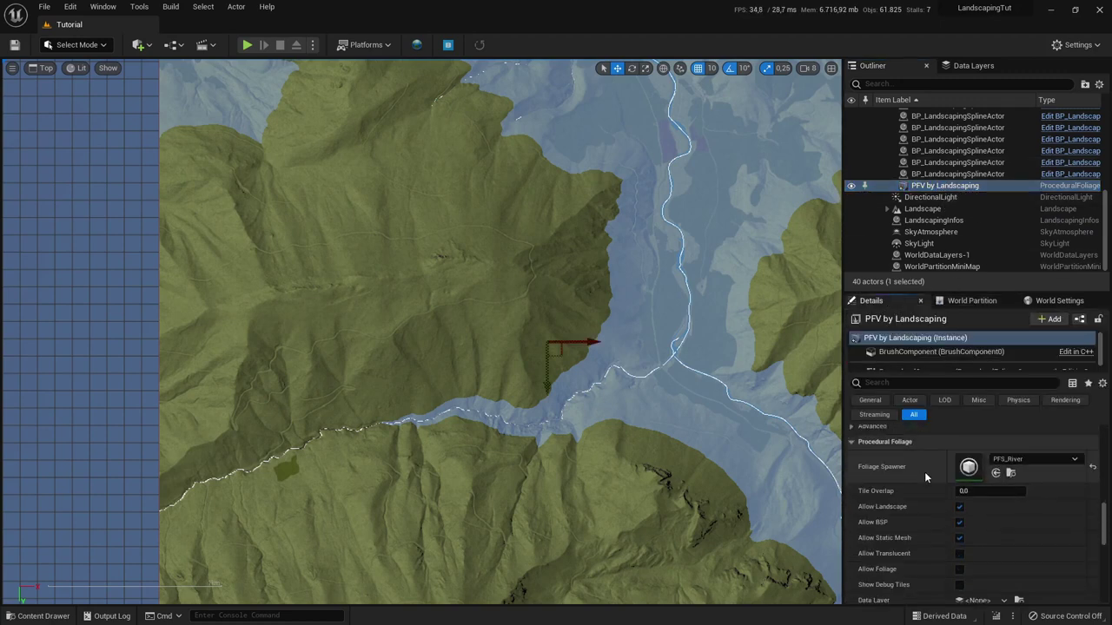
scroll(925, 472, "down", 1)
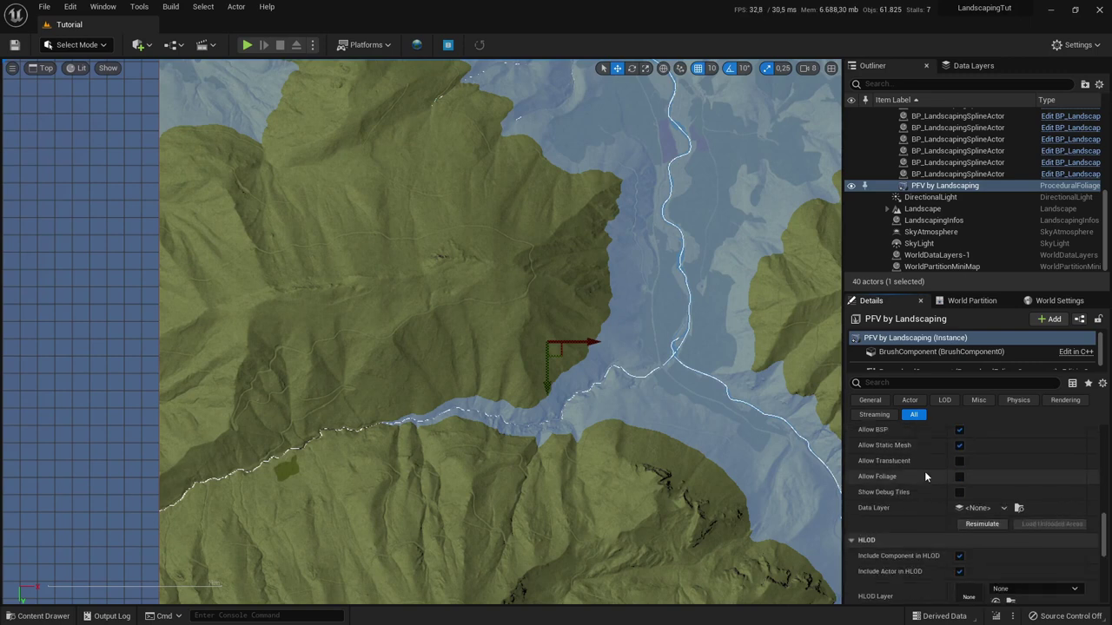
scroll(924, 471, "up", 1)
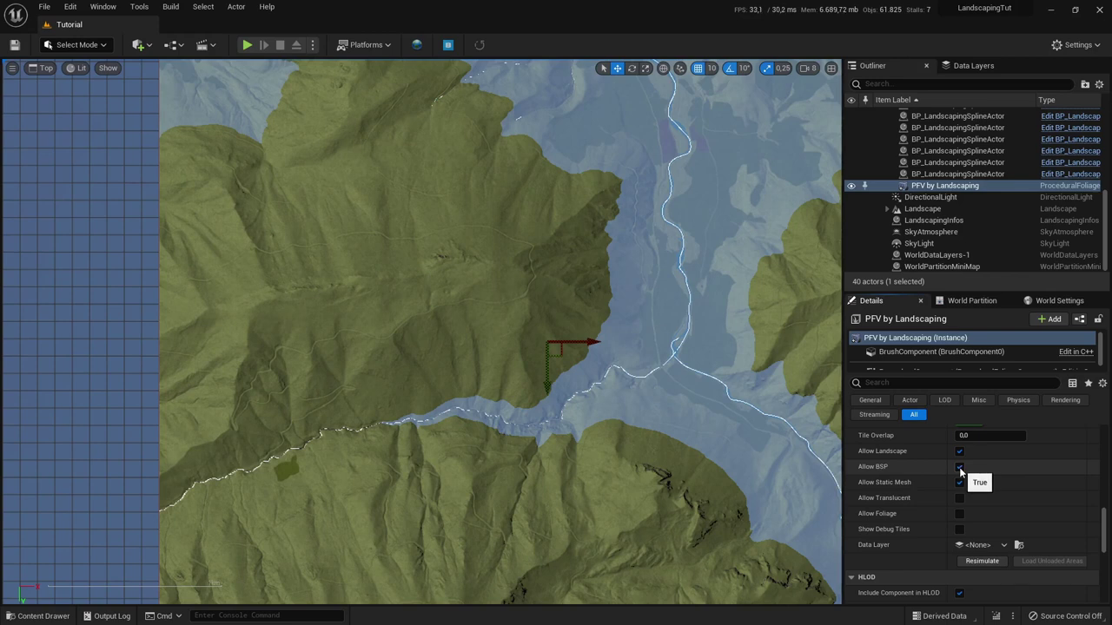
left_click(960, 467)
left_click(960, 483)
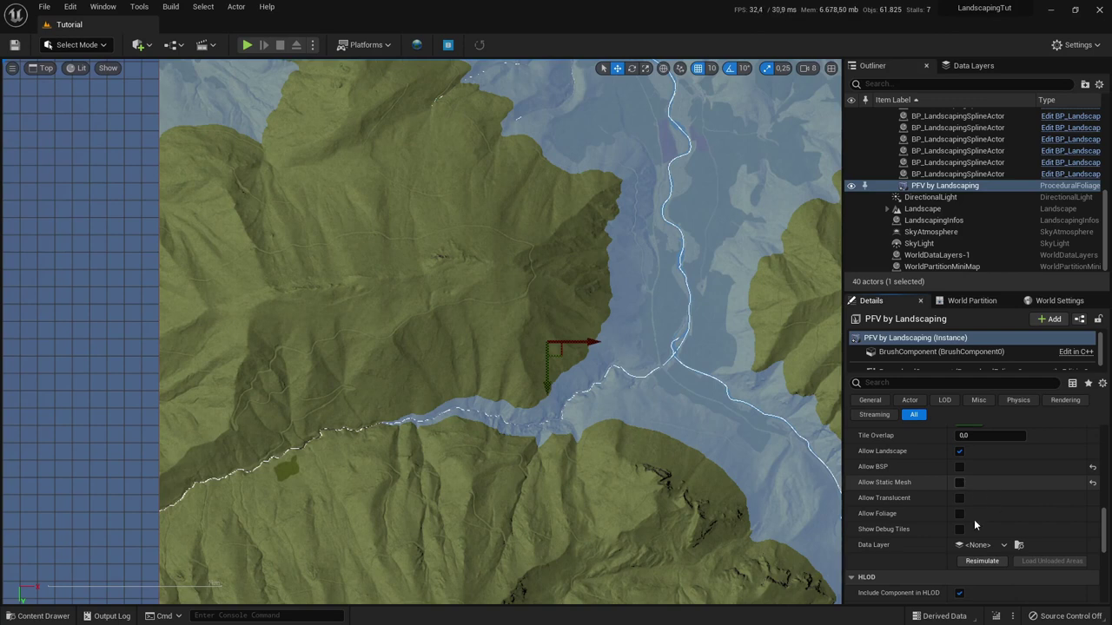
Step: Set both the Collision Radius and the Shade Radius of the four rock foliage types to 50
left_click(675, 353)
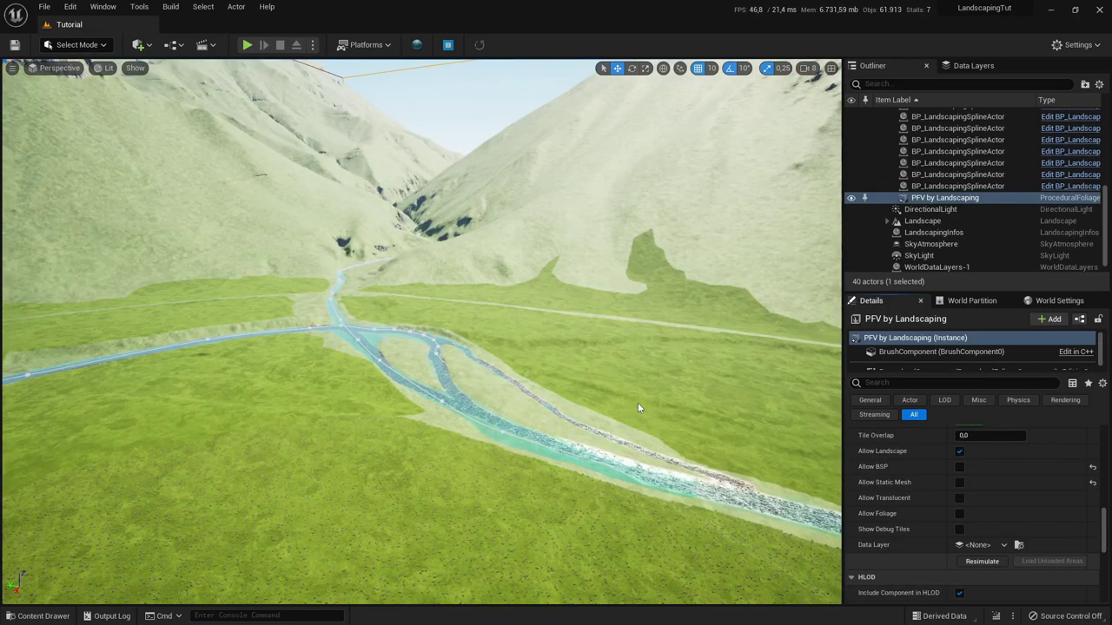
left_click(637, 405)
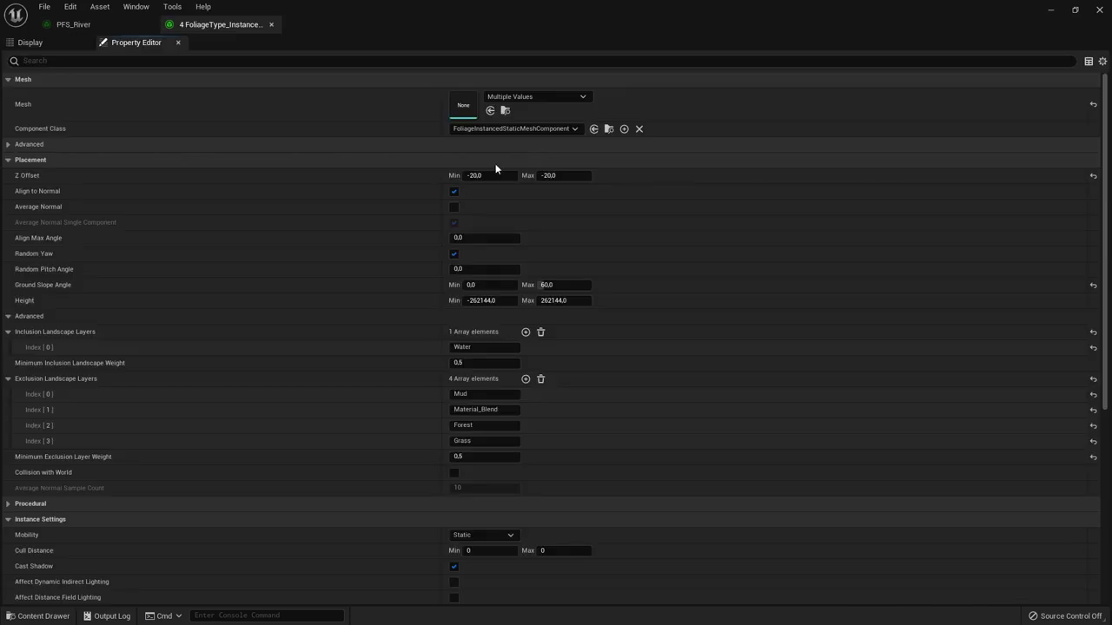
left_click(24, 506)
scroll(142, 484, "down", 2)
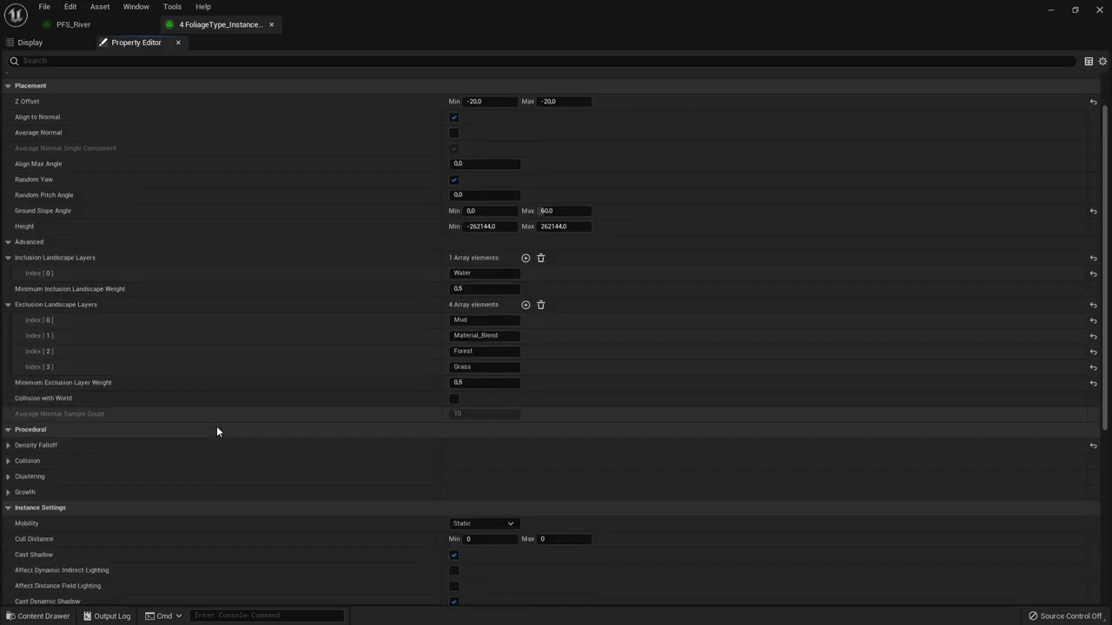
left_click(8, 463)
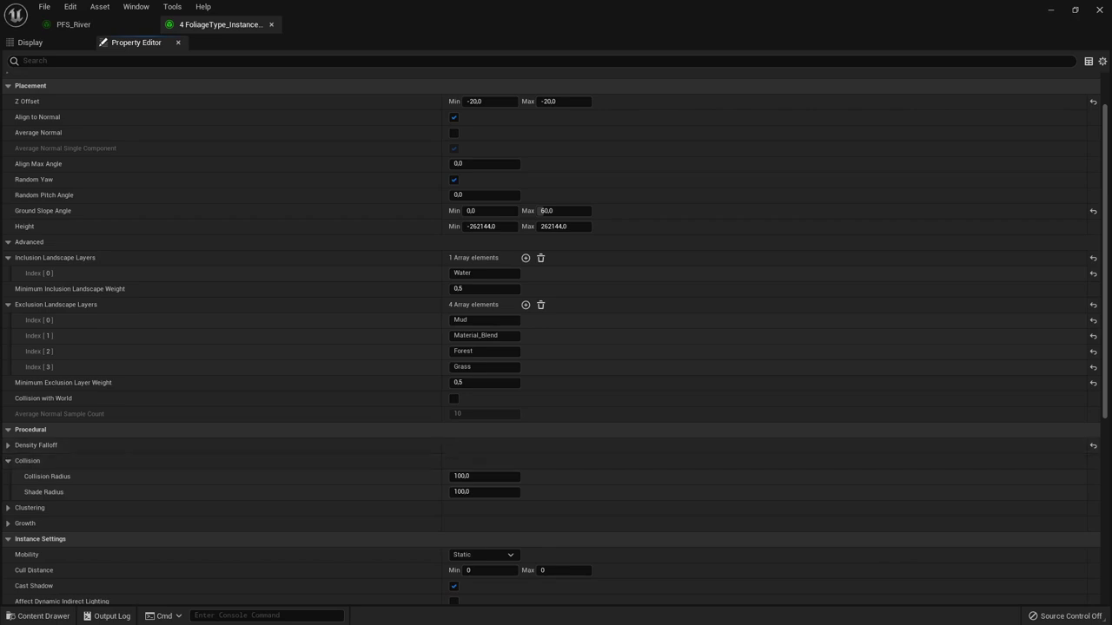
left_click(483, 476)
type("50")
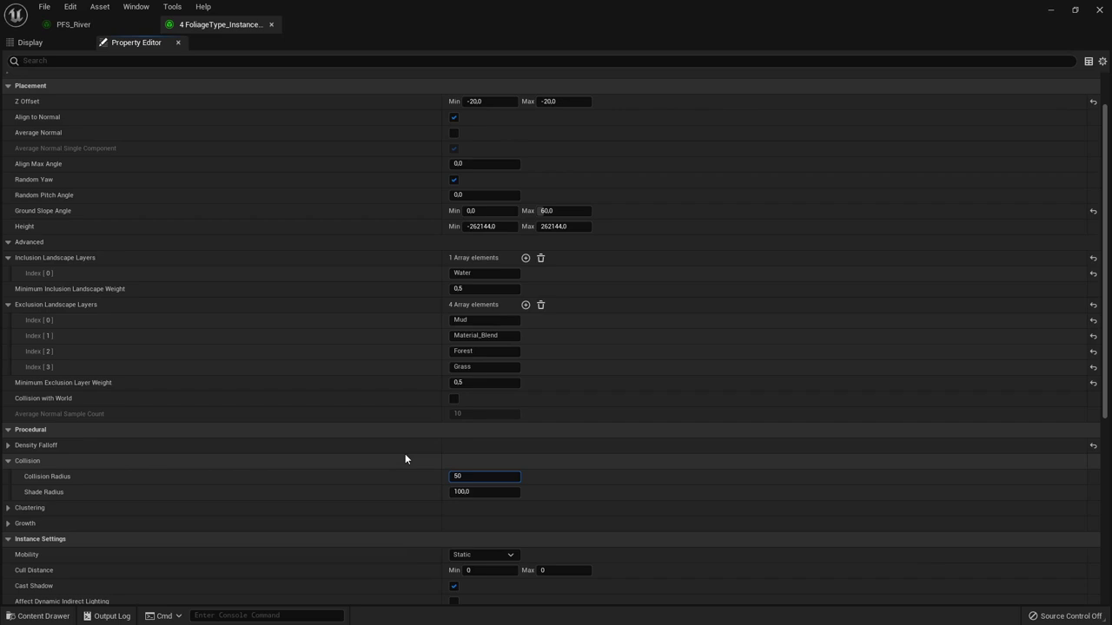
key("Tab")
type("50")
key("Tab")
Step: Enable Can Grow in Shade and Spawns in Shade in the Growth settings of the four rock foliage types
left_click(9, 508)
scroll(288, 437, "down", 1)
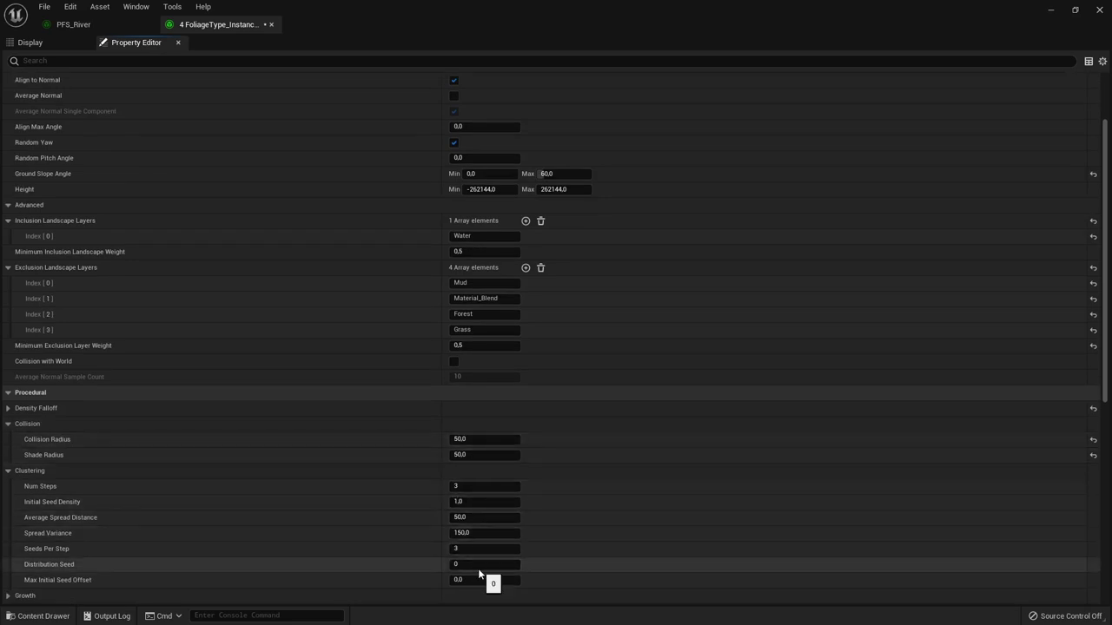
scroll(352, 540, "down", 2)
left_click(8, 522)
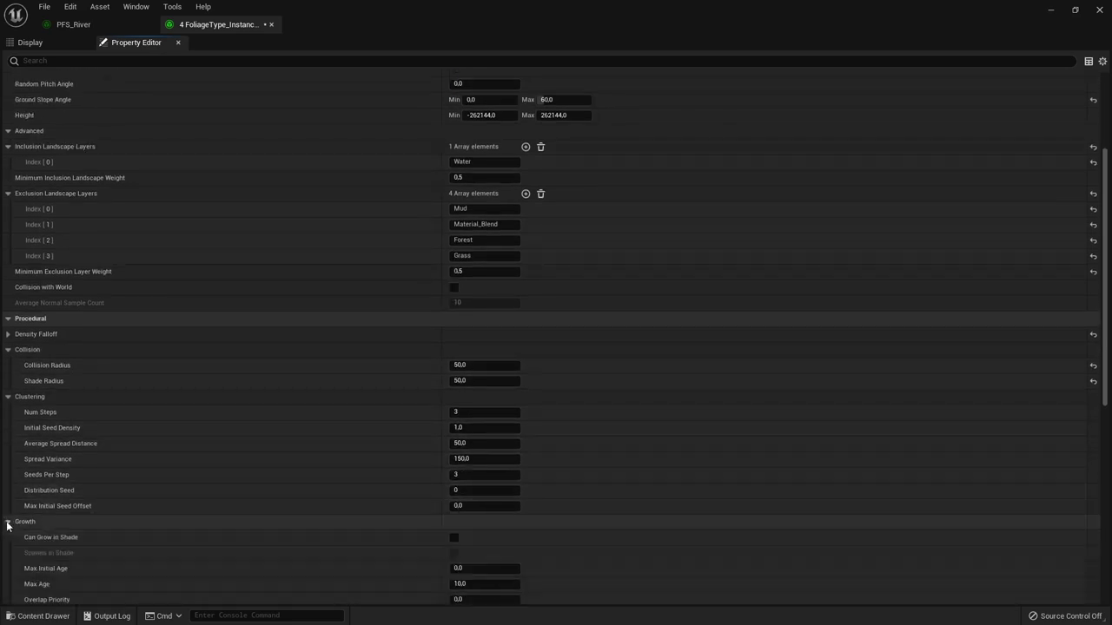
scroll(316, 482, "down", 1)
left_click(453, 501)
left_click(453, 517)
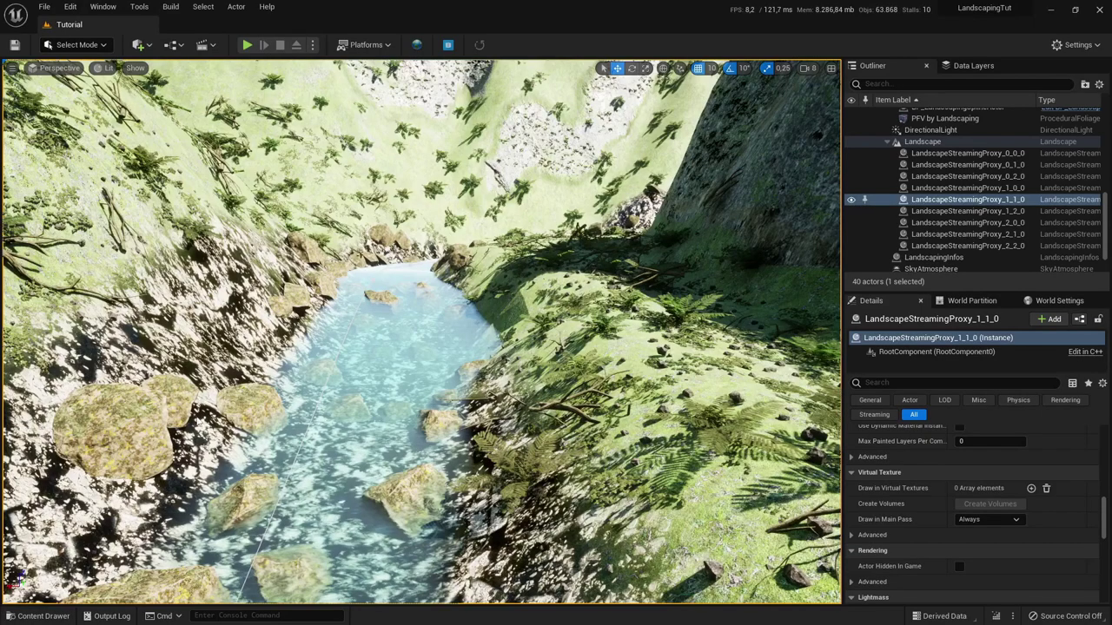
Step: Examine the stones scattered along the river and the grass and ferns on the surrounding terrain
right_click_drag(397, 427, 19, 351)
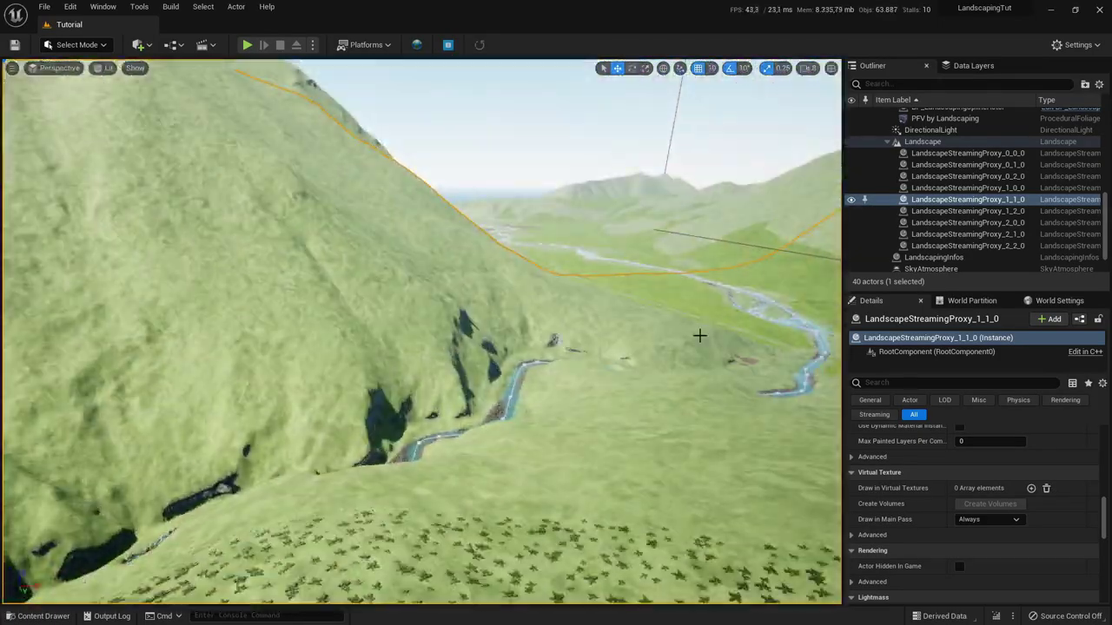
right_click_drag(698, 332, 660, 336)
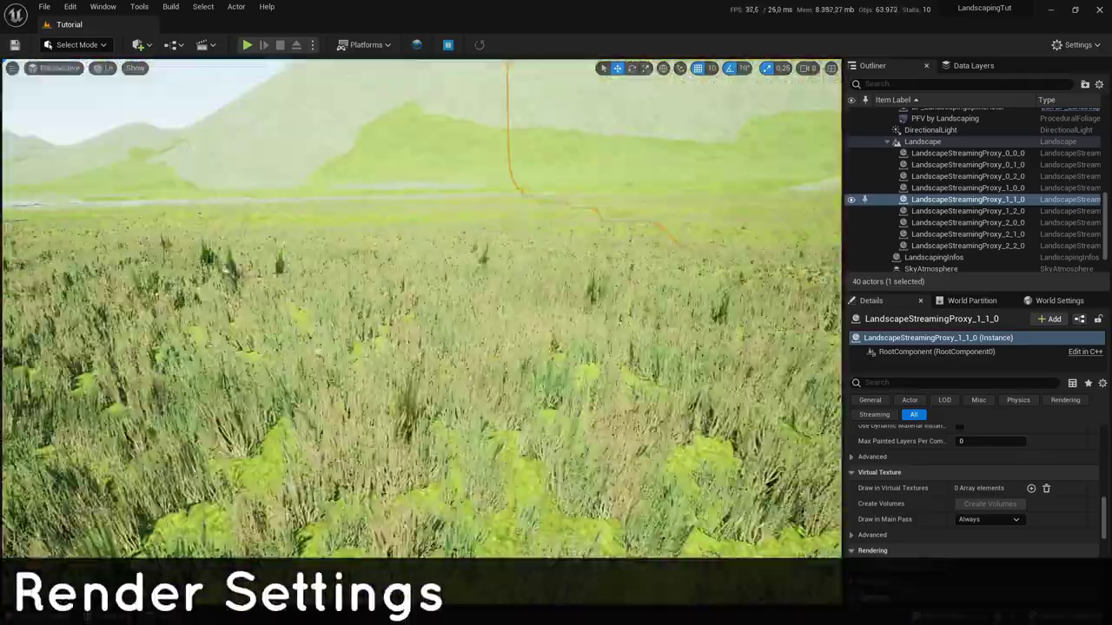
key("s")
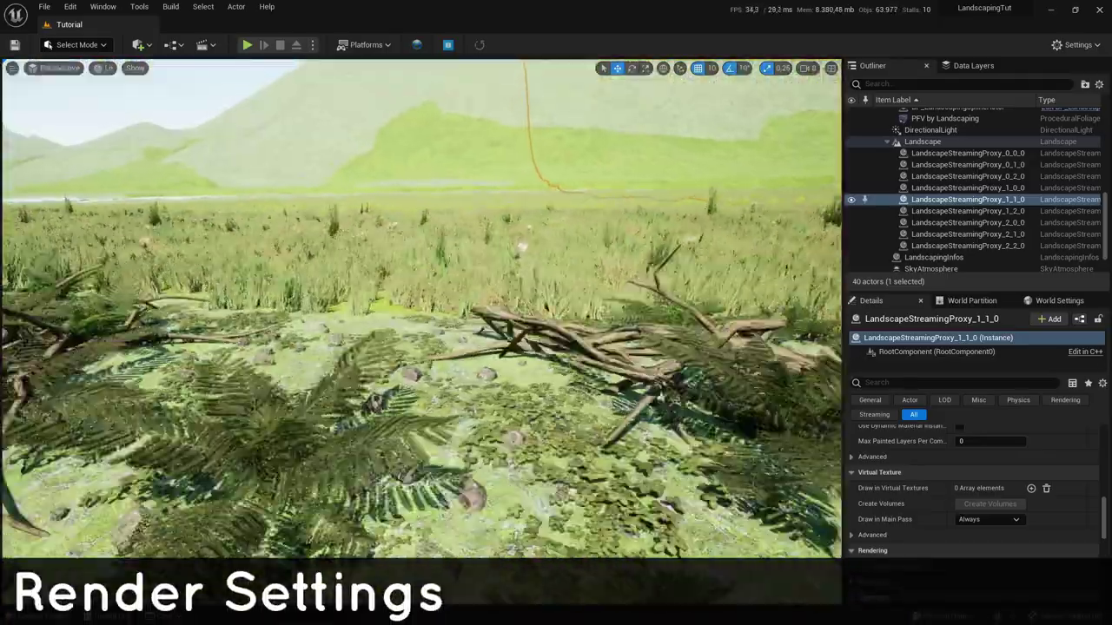
key("s")
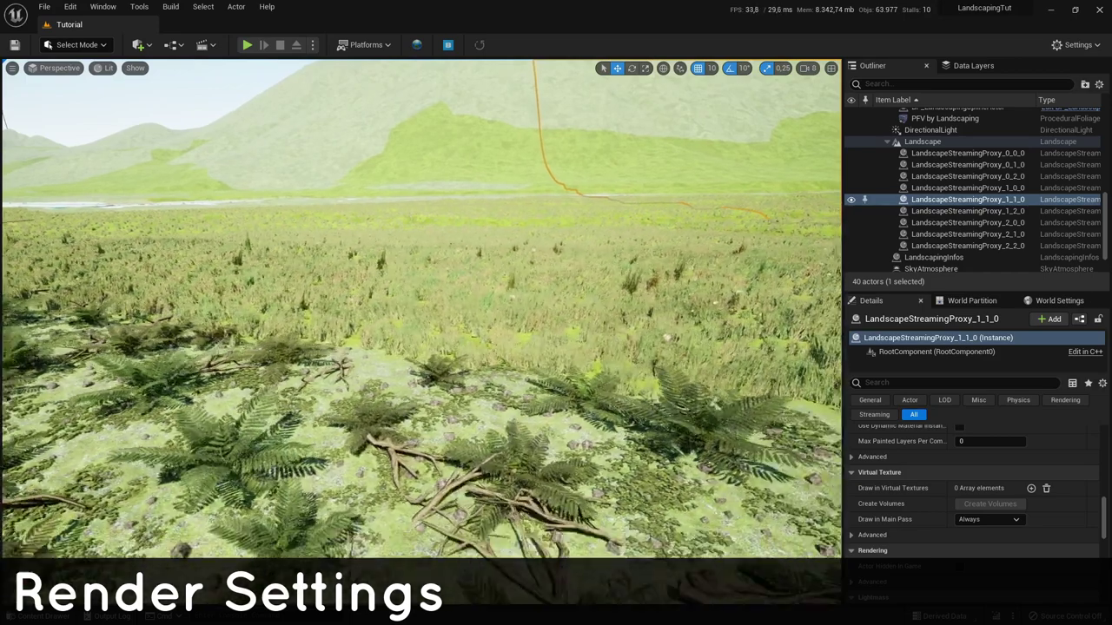
key("w")
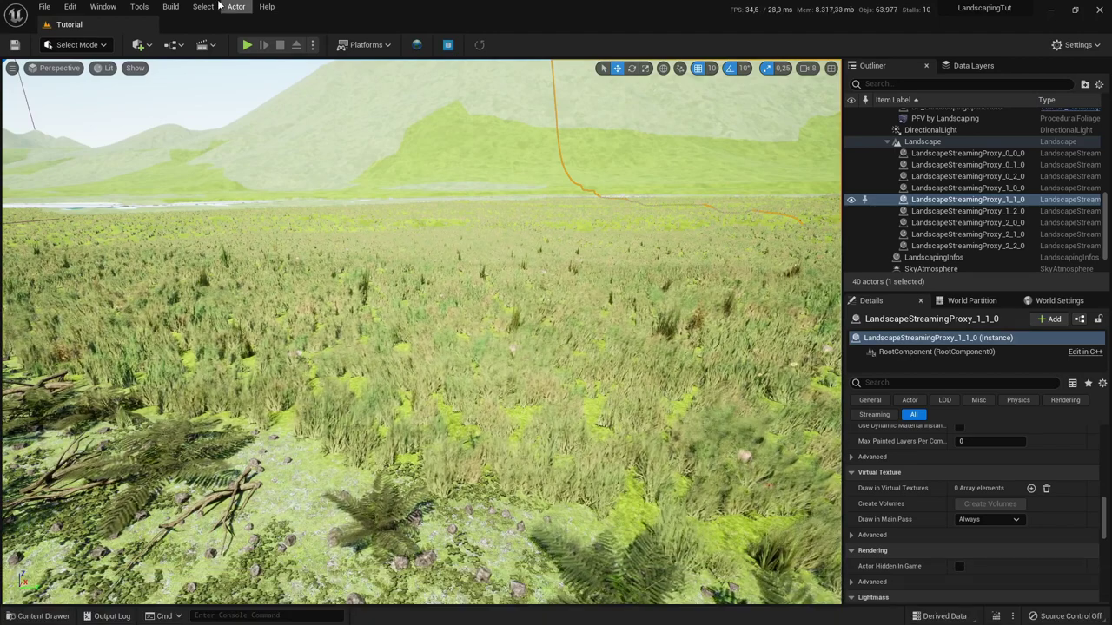
Step: Open the project in Visual Studio Code and display DefaultEngine.ini from the LandscapingTut Config folder
left_click(138, 6)
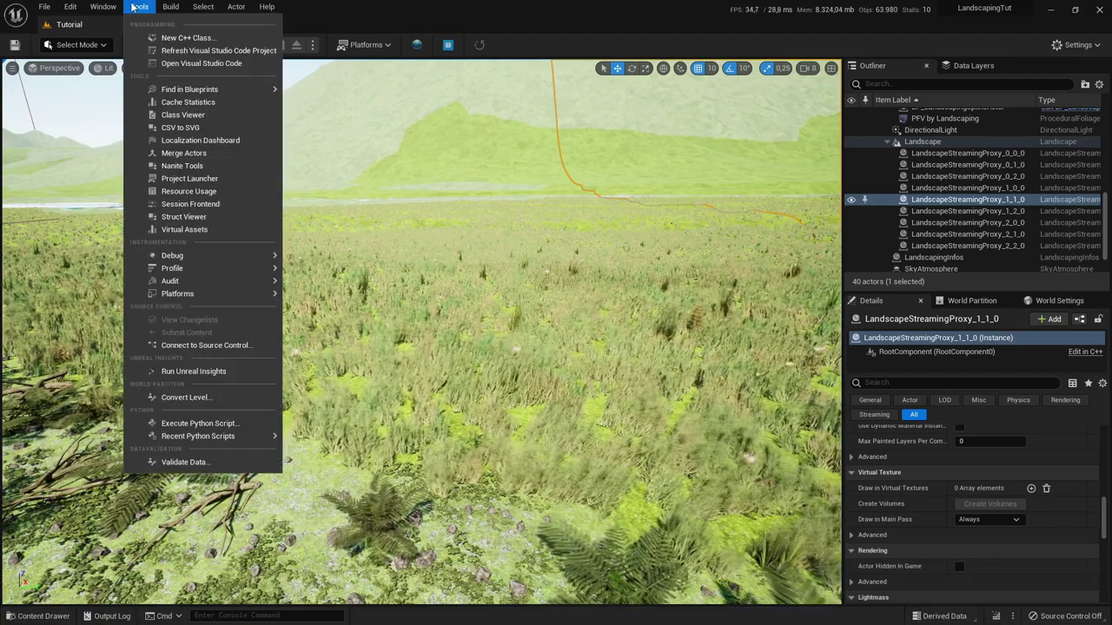
left_click(179, 68)
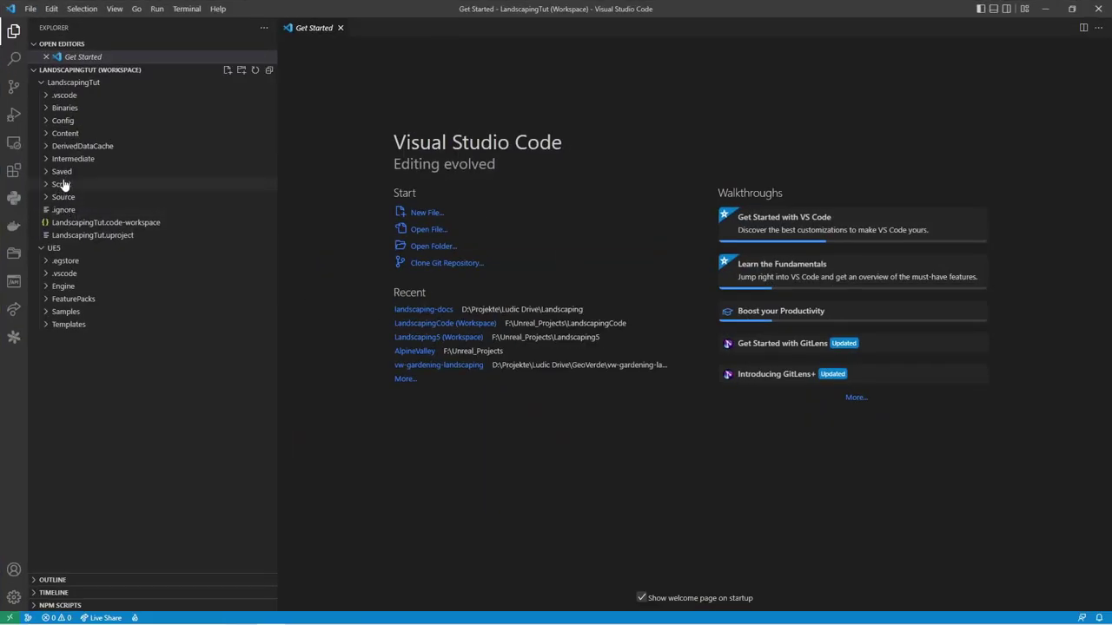
left_click(62, 122)
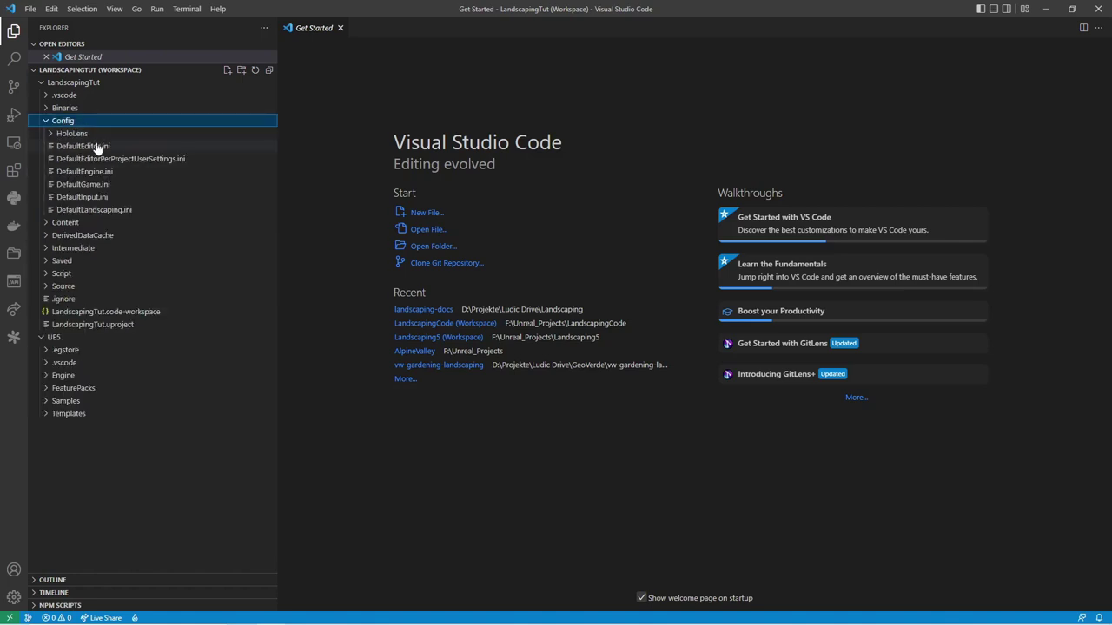
left_click(96, 148)
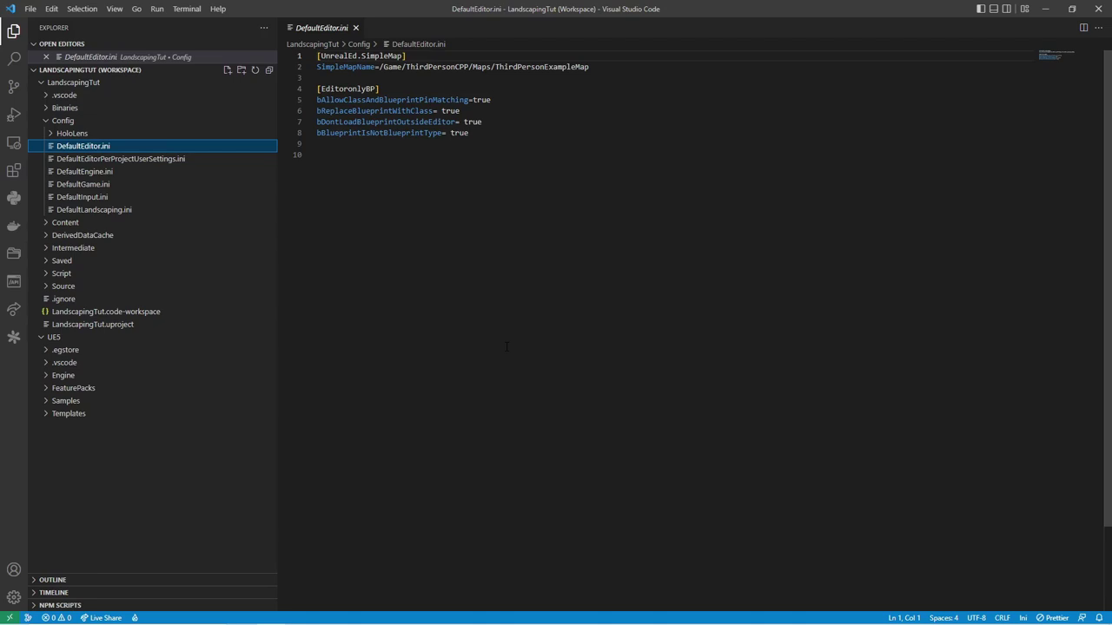
left_click(83, 173)
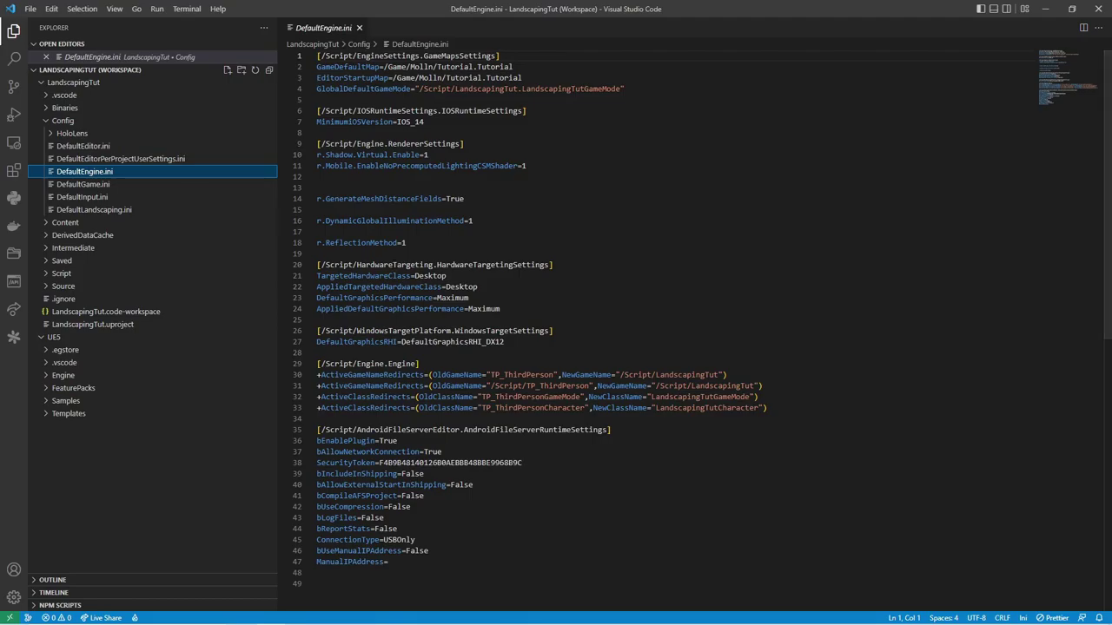
Step: Switch to Notepad++ and copy the RendererSettings, VirtualTexturePoolConfig and PhysicsSettings sections from the NordicConiferBiome DefaultEngine.ini
left_click_drag(0, 55, 617, 0)
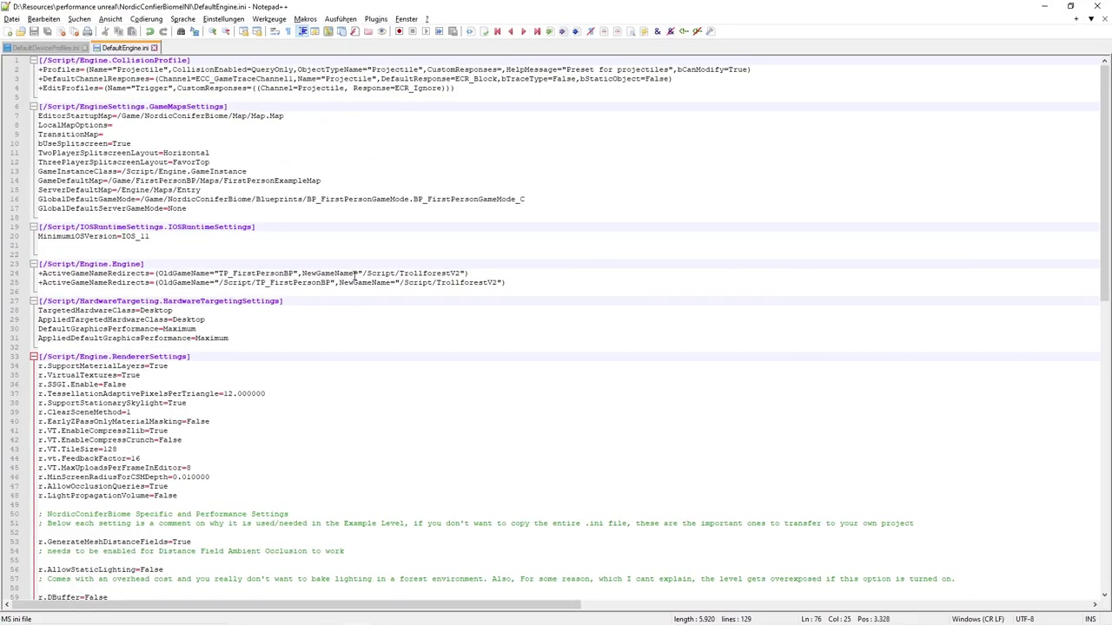
scroll(357, 253, "down", 3)
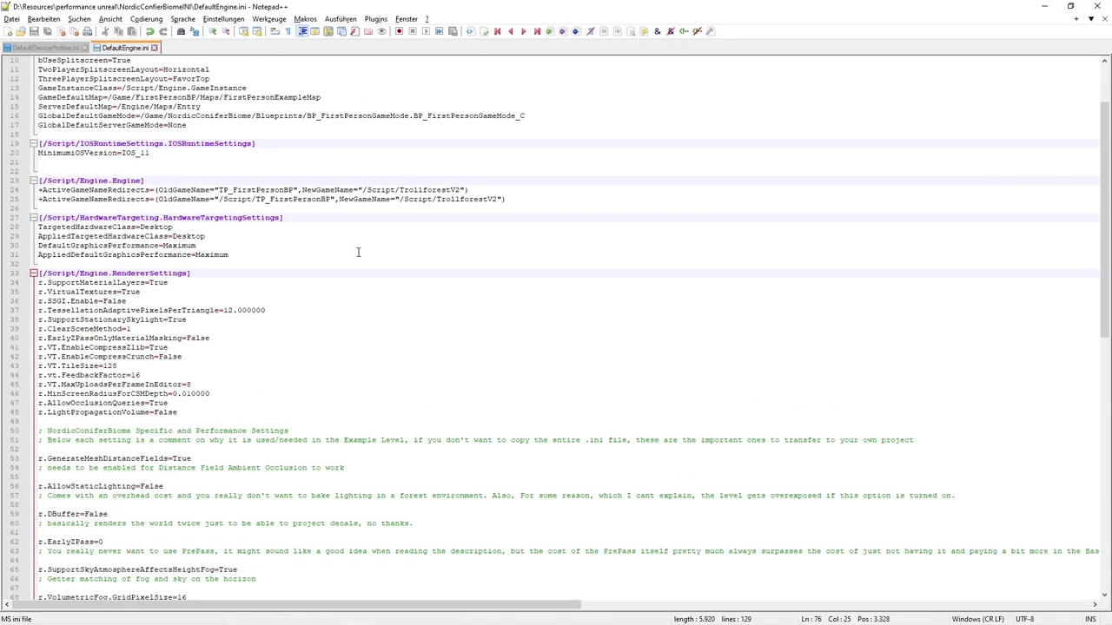
scroll(357, 252, "down", 20)
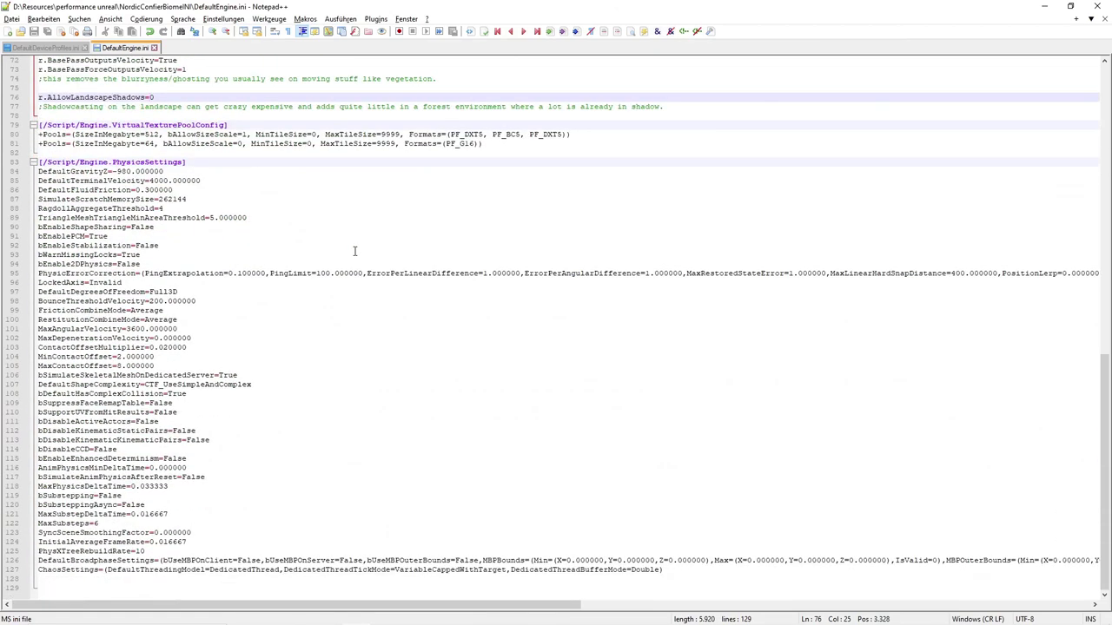
key("alt+Tab")
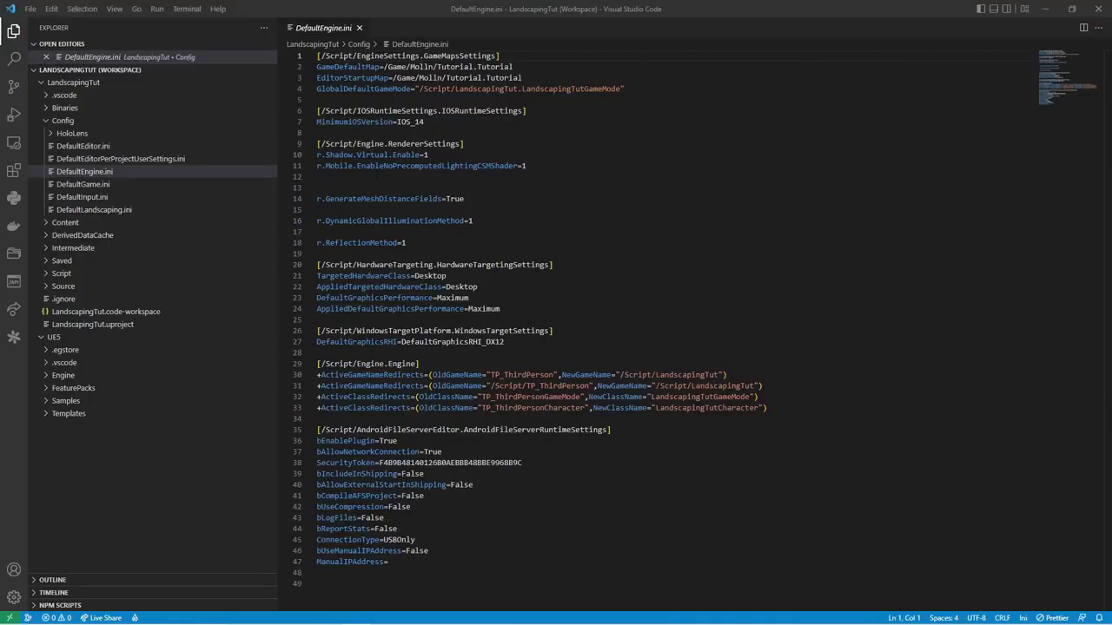
Step: Replace the RendererSettings section of the project's DefaultEngine.ini with the copied renderer, virtual texture pool and physics sections, and save the file
left_click_drag(414, 244, 317, 144)
key("ctrl+v")
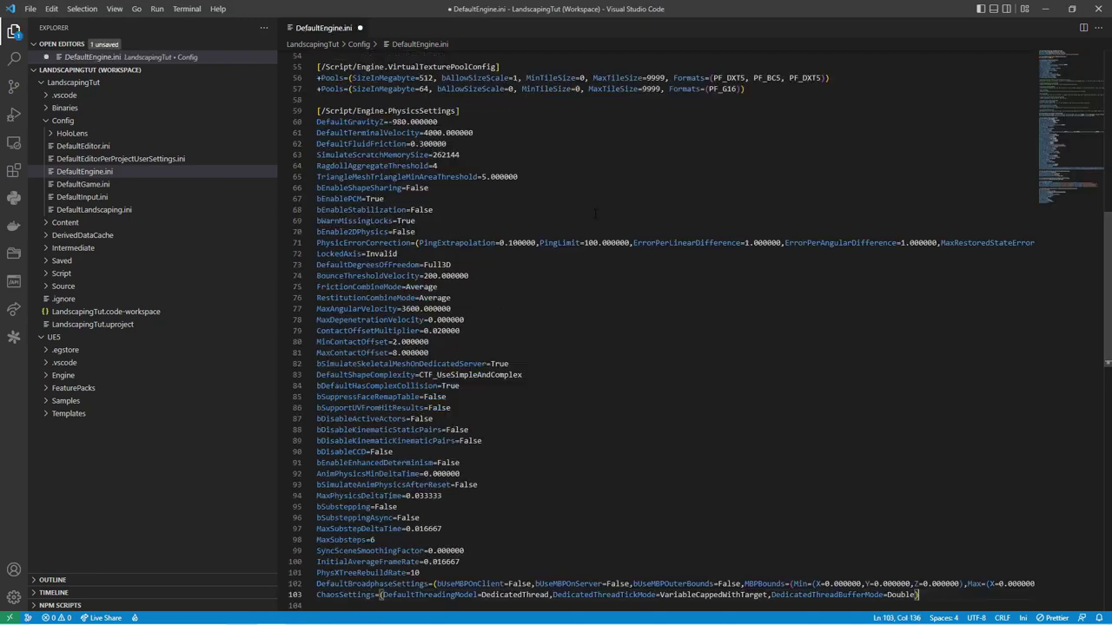
scroll(591, 213, "down", 7)
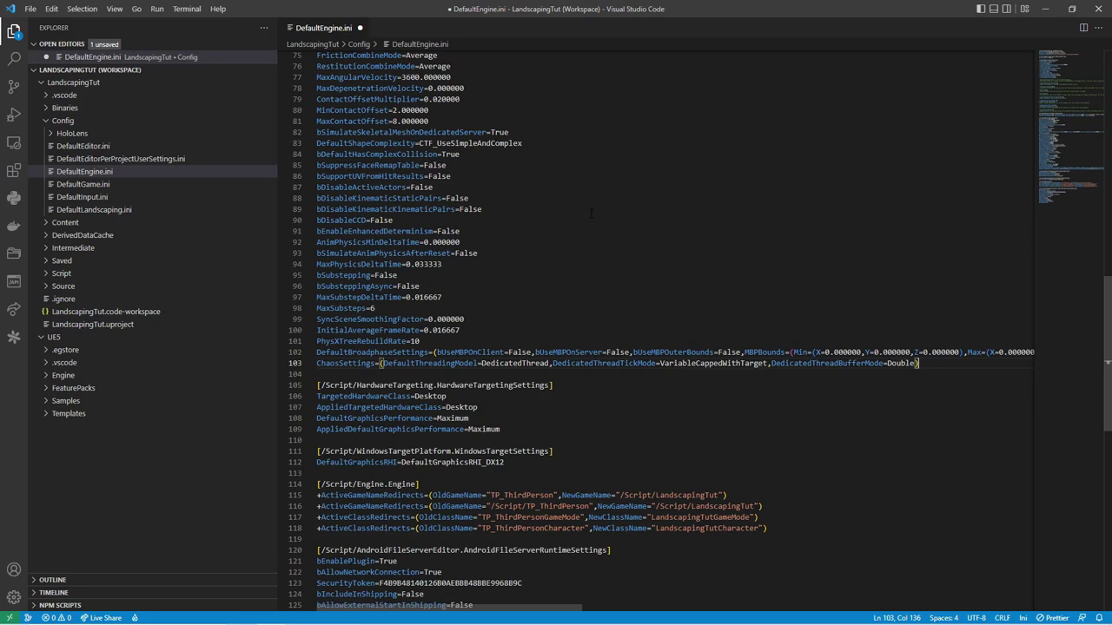
key("ctrl+s")
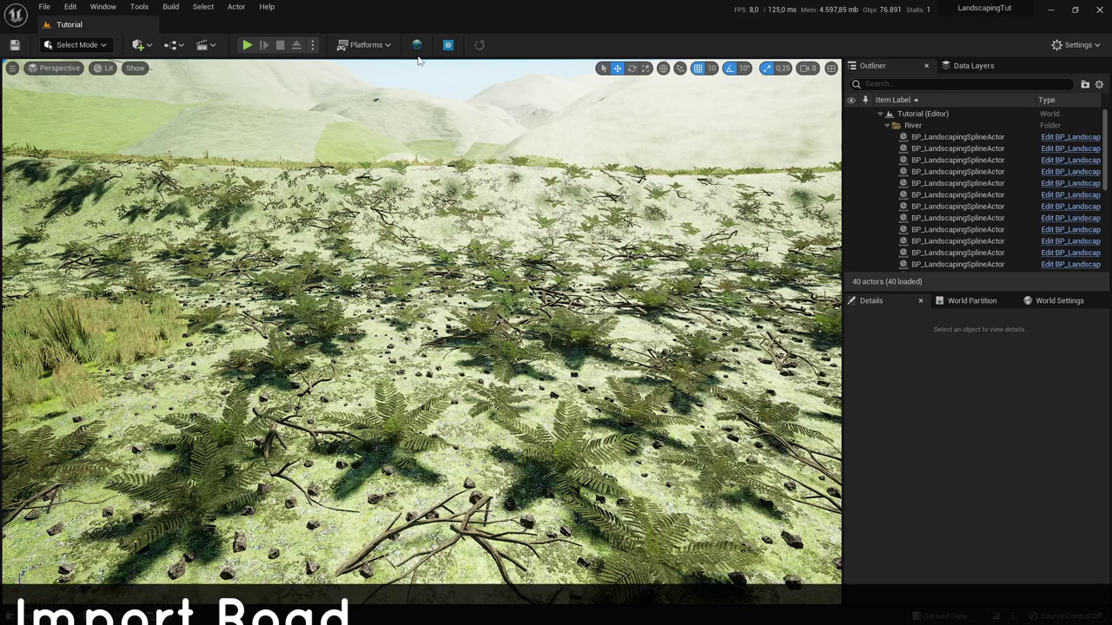
Step: Load gis_osm_roads_free_1.shp from the austria-latest-free.shp folder as the Landscaping plugin's shapefile for road import
left_click(418, 50)
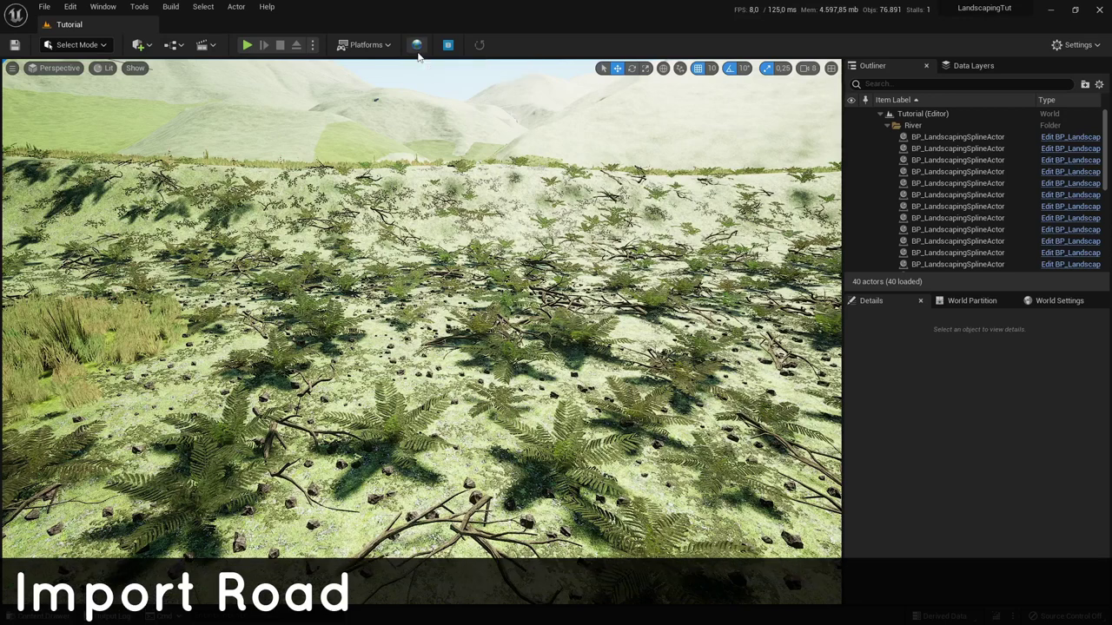
left_click(908, 356)
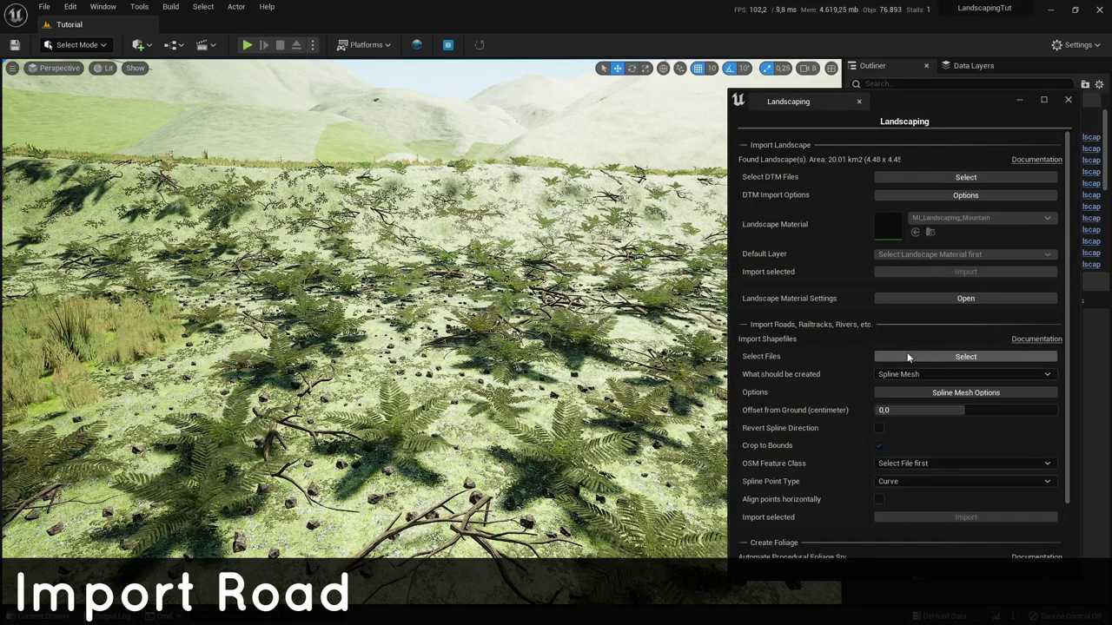
scroll(744, 273, "down", 3)
left_click(740, 272)
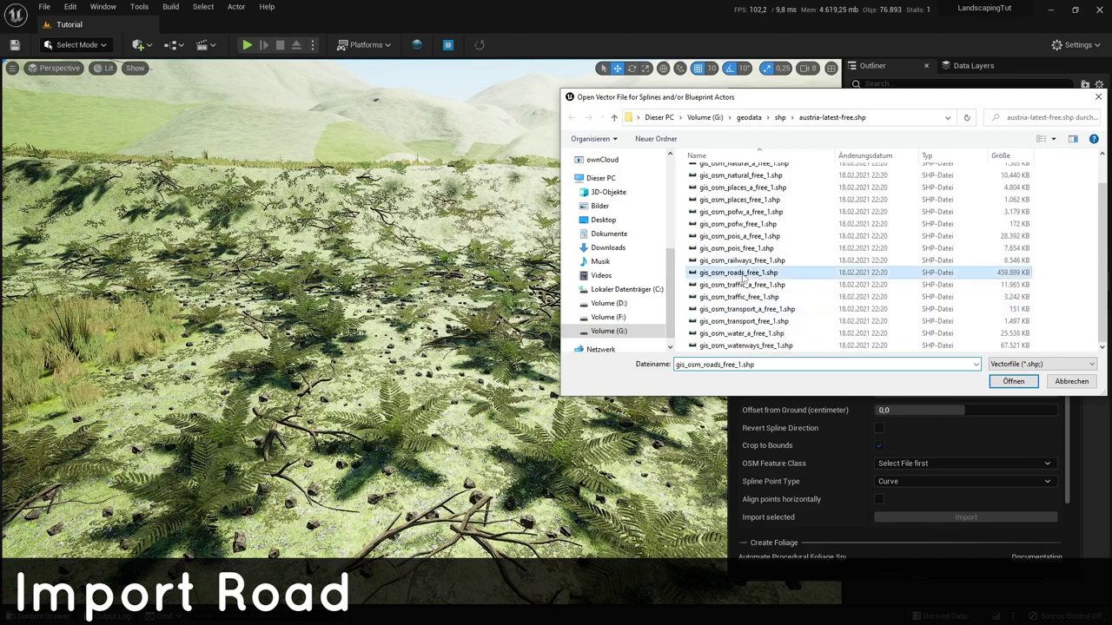
left_click(1011, 381)
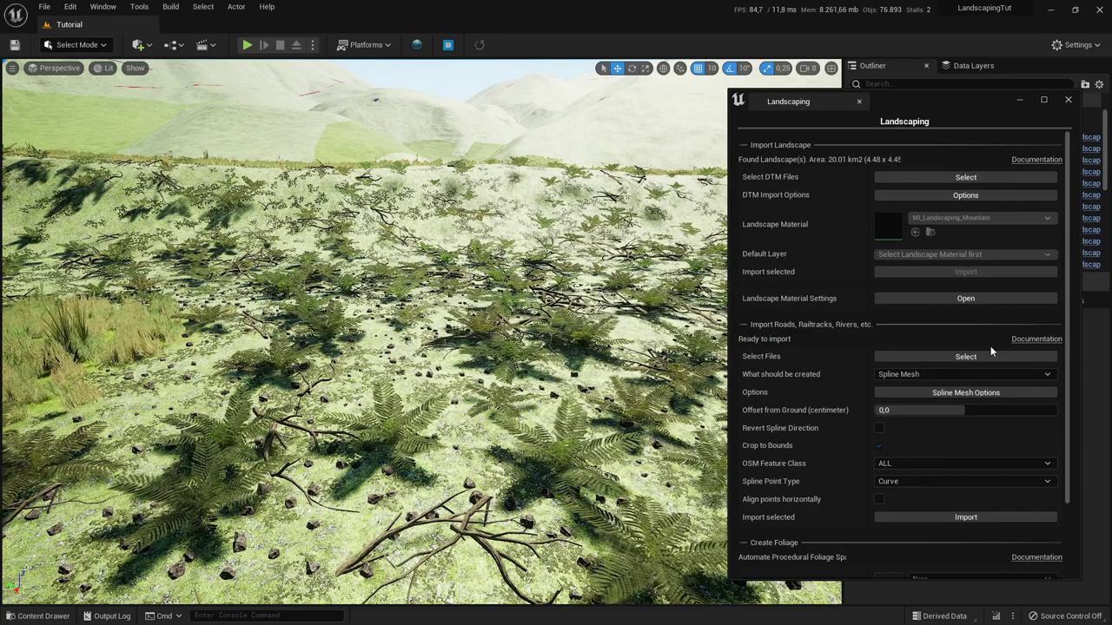
Step: Browse the LandscapingTut project's content folders below RocksMedium
left_click(60, 616)
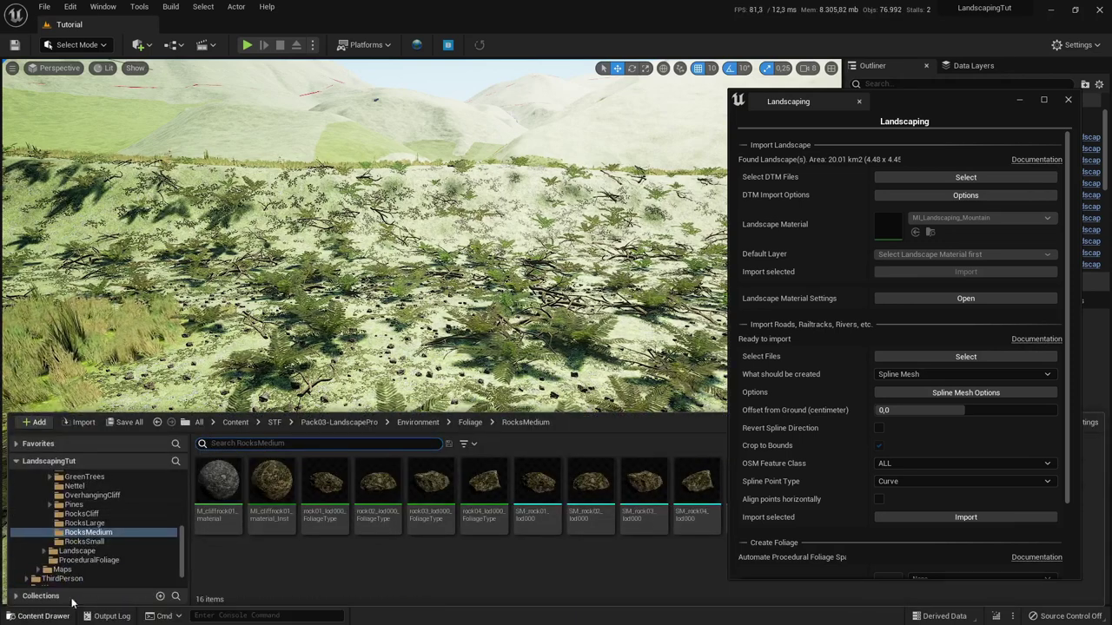
scroll(89, 568, "down", 2)
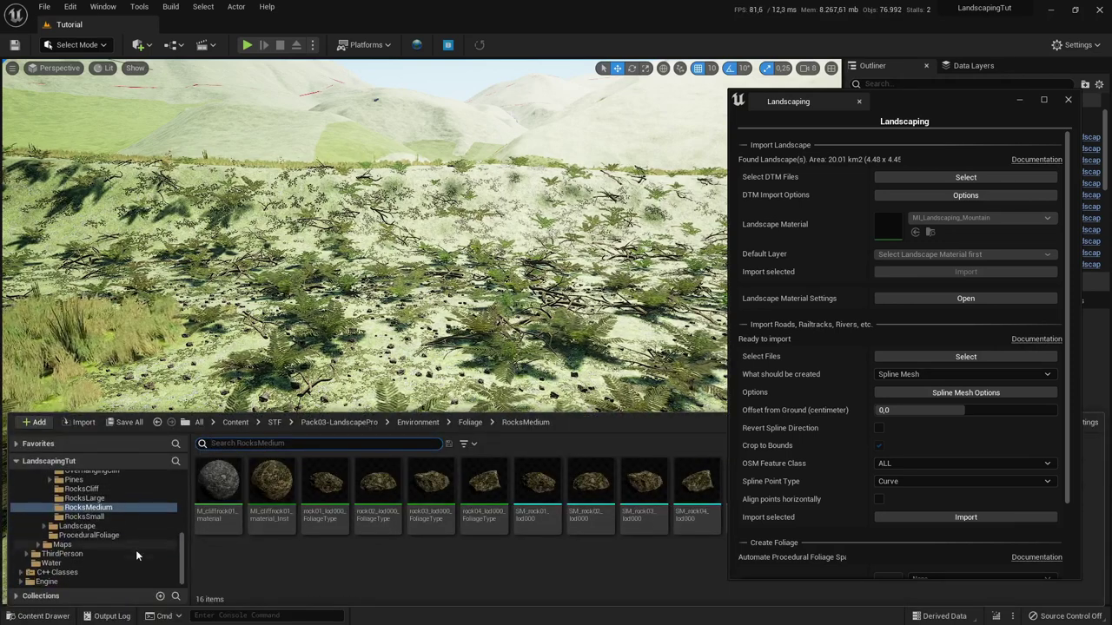
Step: Find and select the RoadMesh static mesh in the Engine plugins' Landscaping Content, under Street > Props
left_click(20, 582)
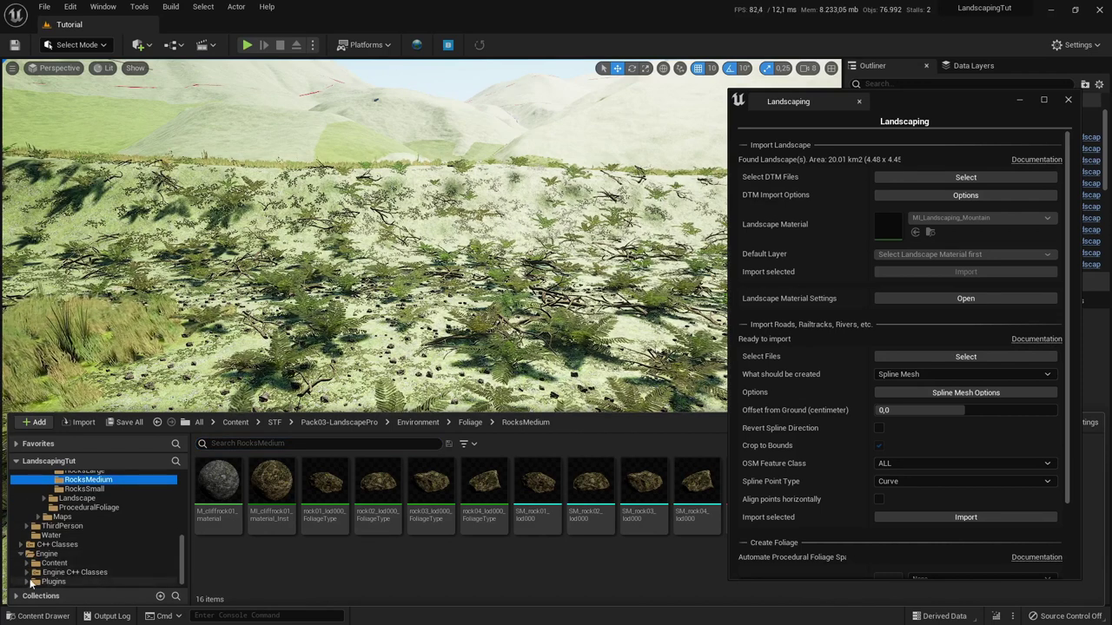
left_click(37, 581)
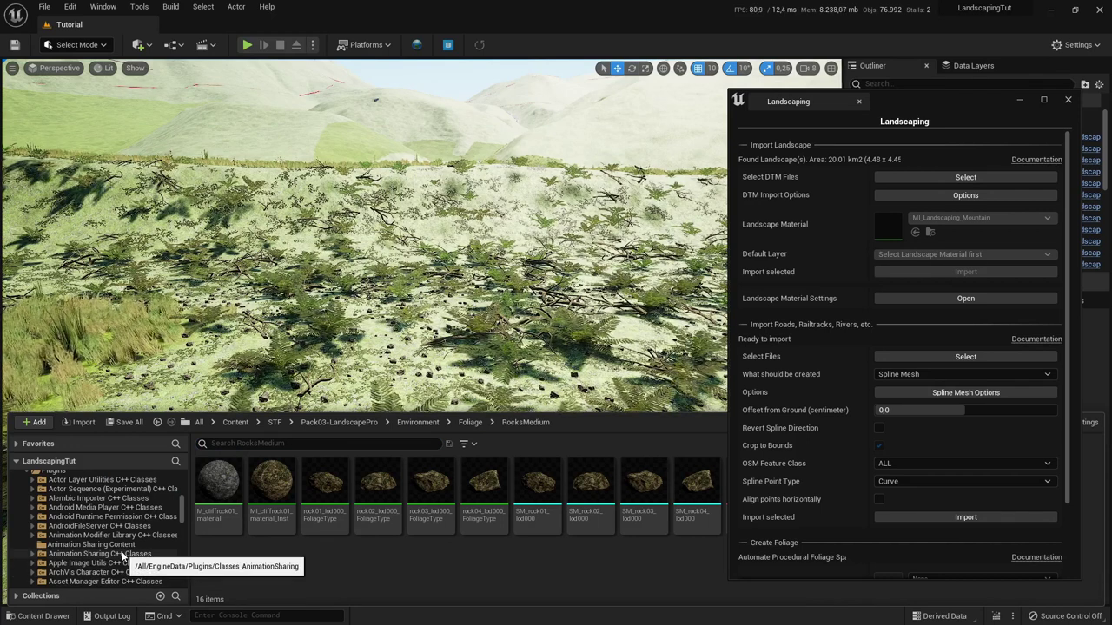
scroll(125, 557, "down", 2)
scroll(124, 557, "down", 8)
left_click_drag(181, 527, 181, 557)
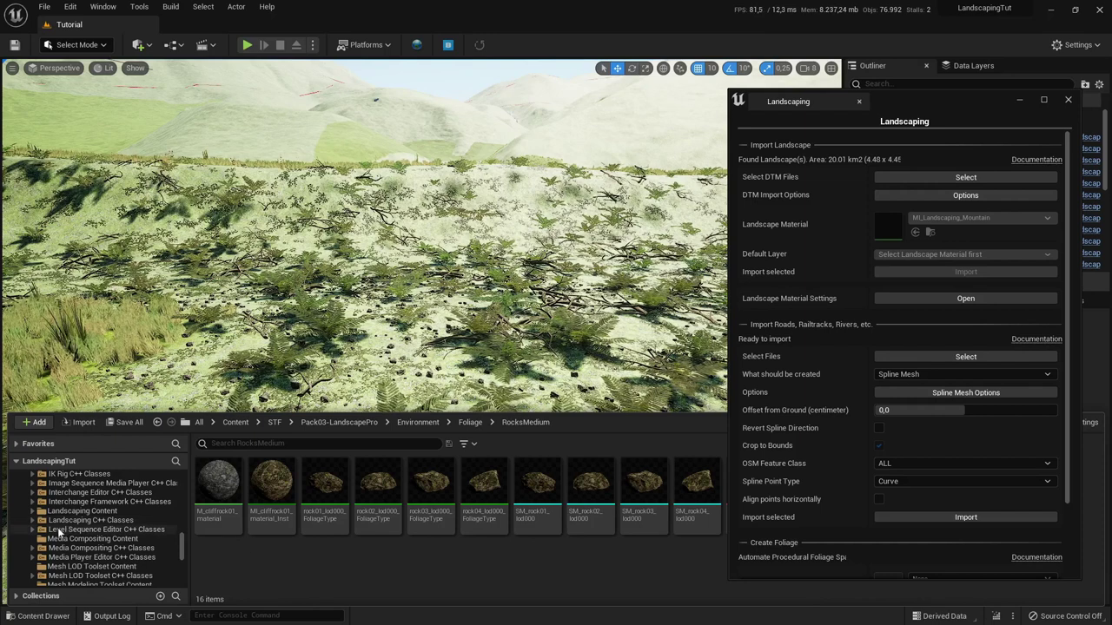
left_click(31, 512)
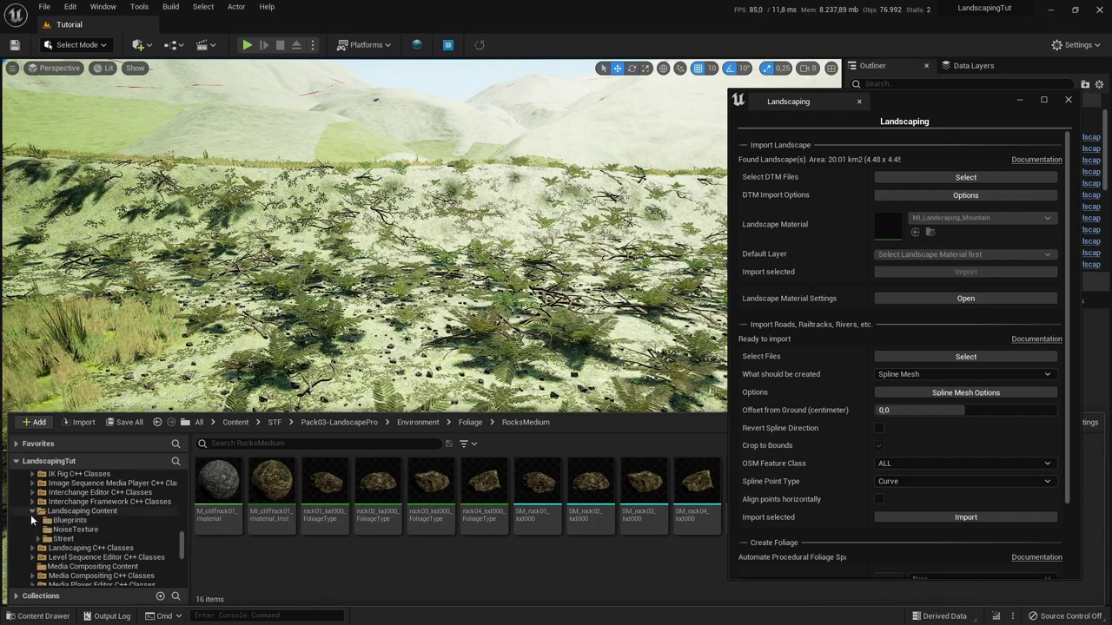
left_click(38, 539)
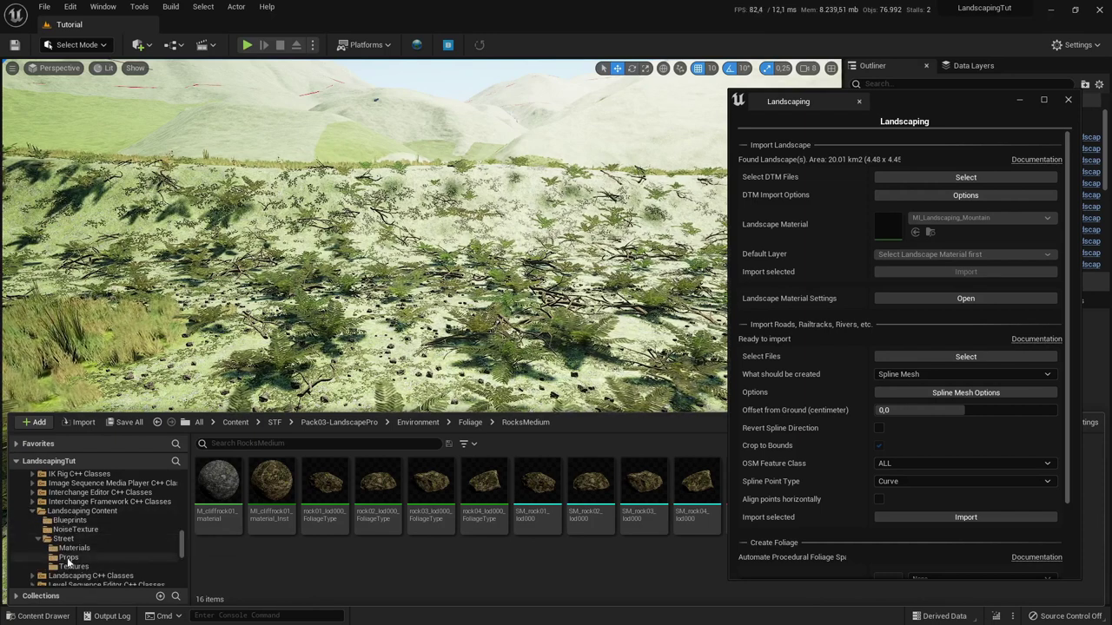
left_click(75, 562)
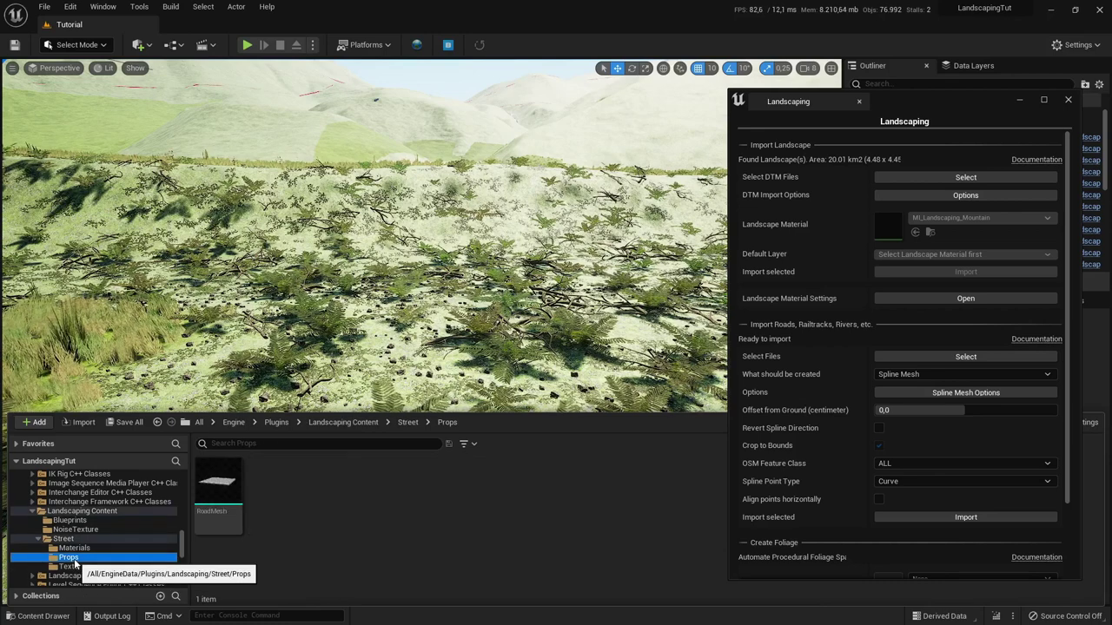
left_click(214, 483)
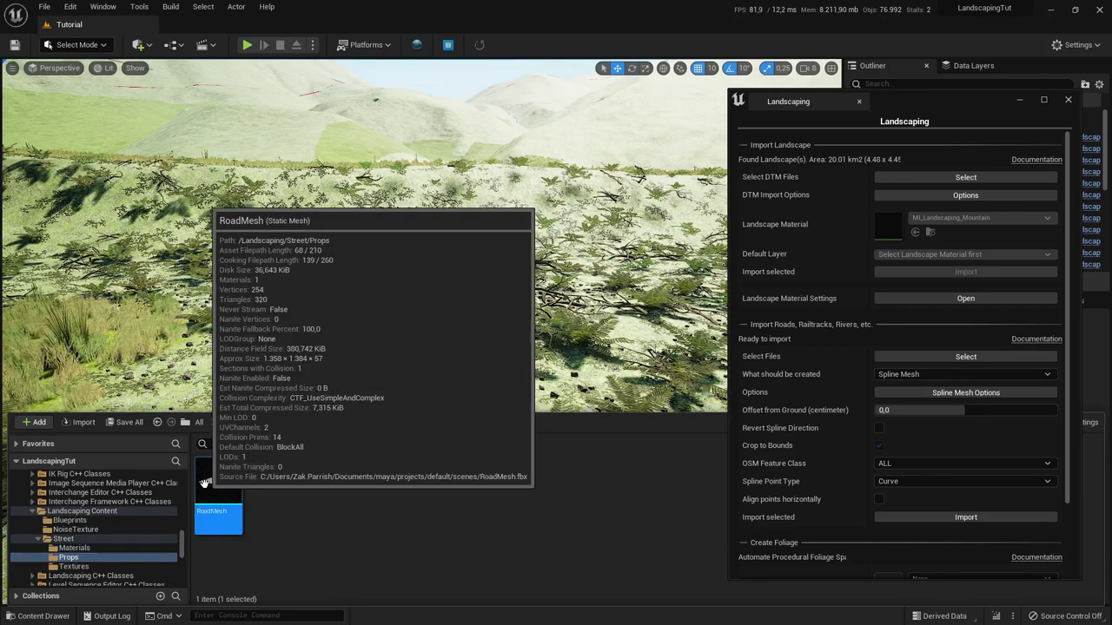
Step: Assign the selected RoadMesh as the spline segment mesh and set the start and end segment mesh scales to 1
left_click(922, 393)
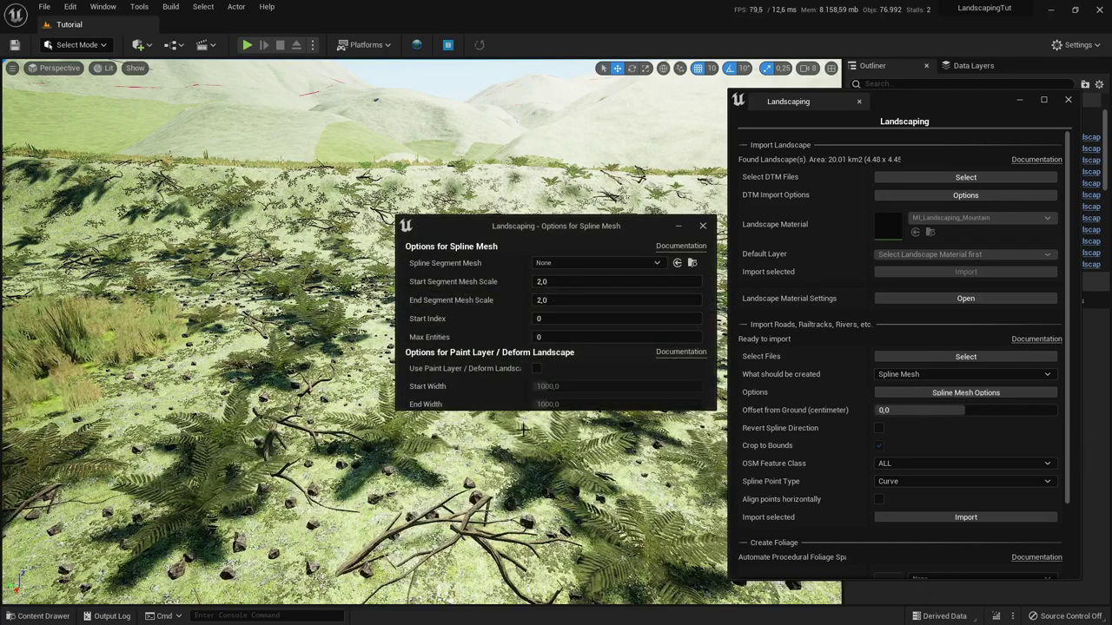
left_click(678, 264)
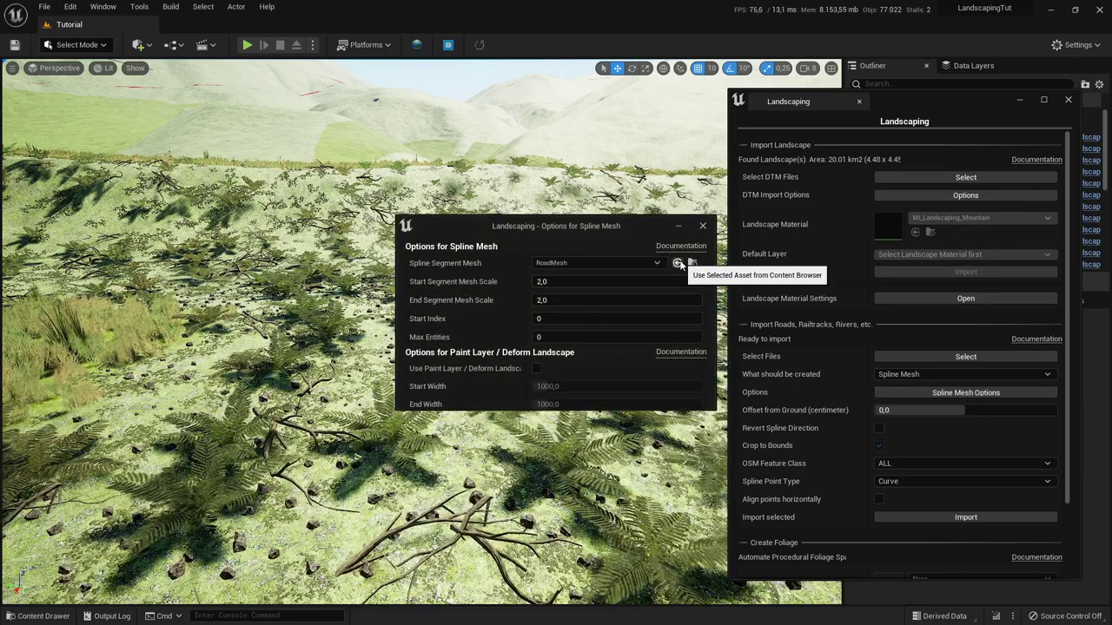
left_click(598, 281)
type("1")
key("Tab")
type("1")
key("Tab")
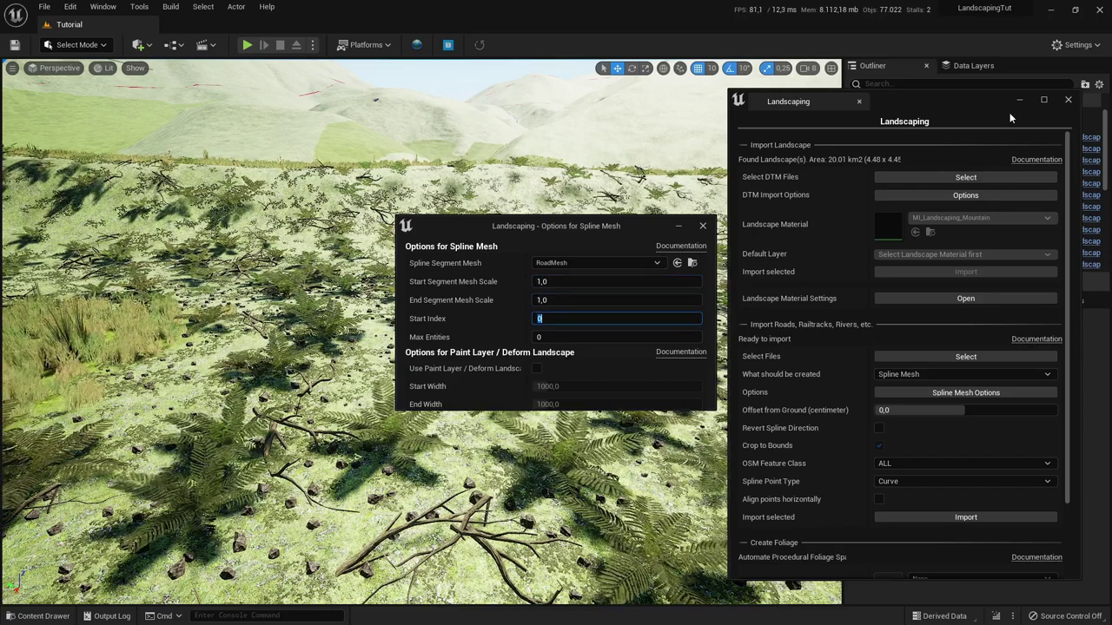
left_click(701, 225)
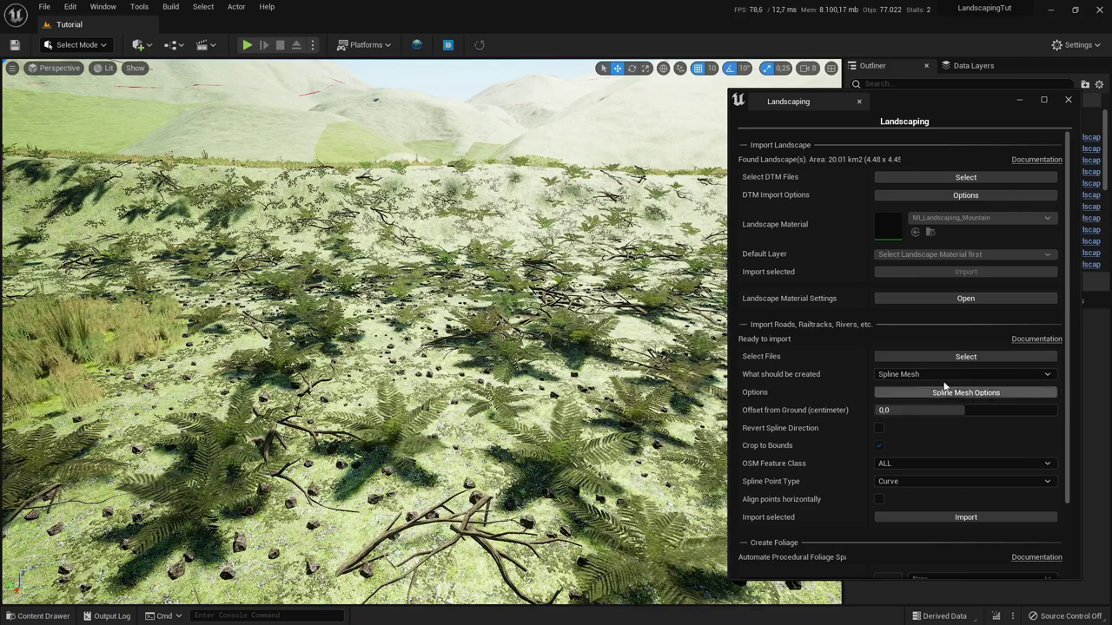
Step: Switch the viewport to the orthographic top view of the landscape
left_click(56, 68)
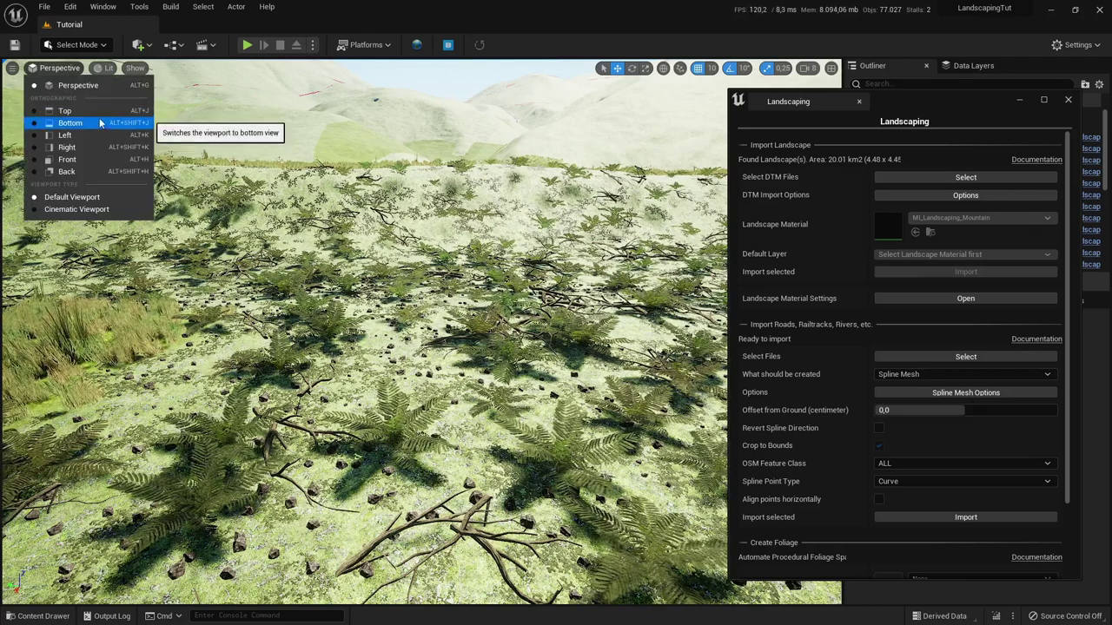
left_click(97, 112)
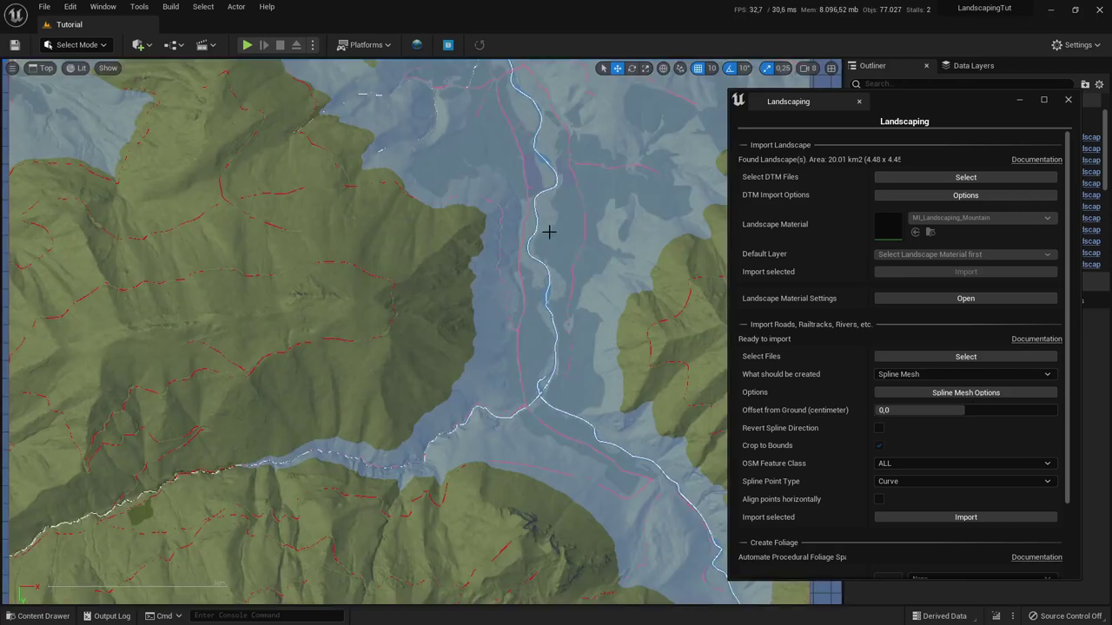
Step: Filter the road import to the secondary OSM feature class and check its preview across the whole landscape
left_click(919, 467)
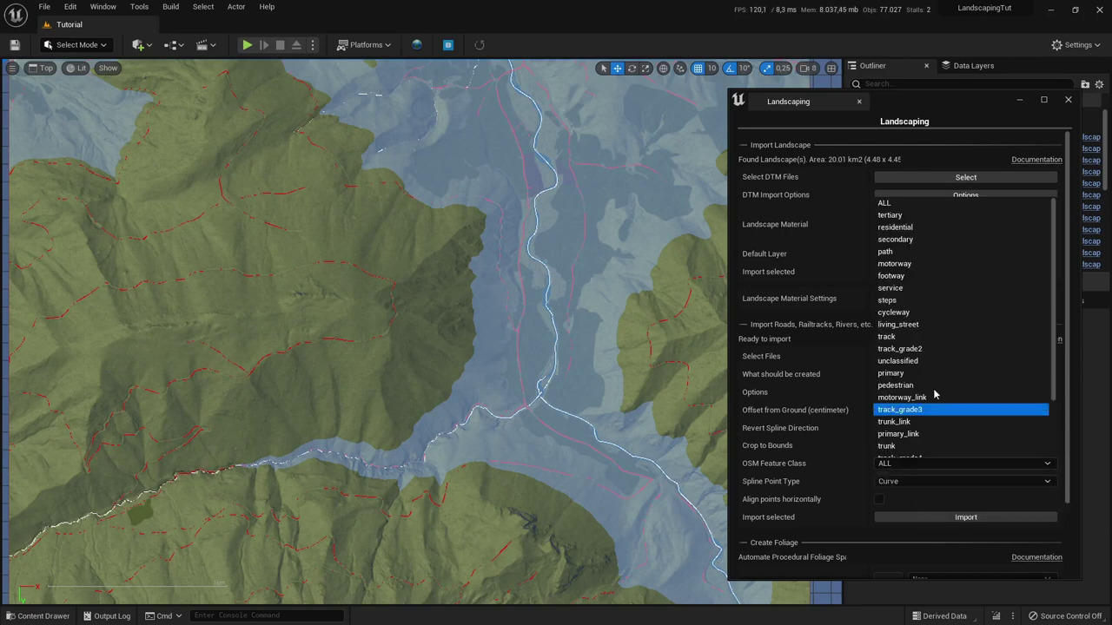
left_click(916, 240)
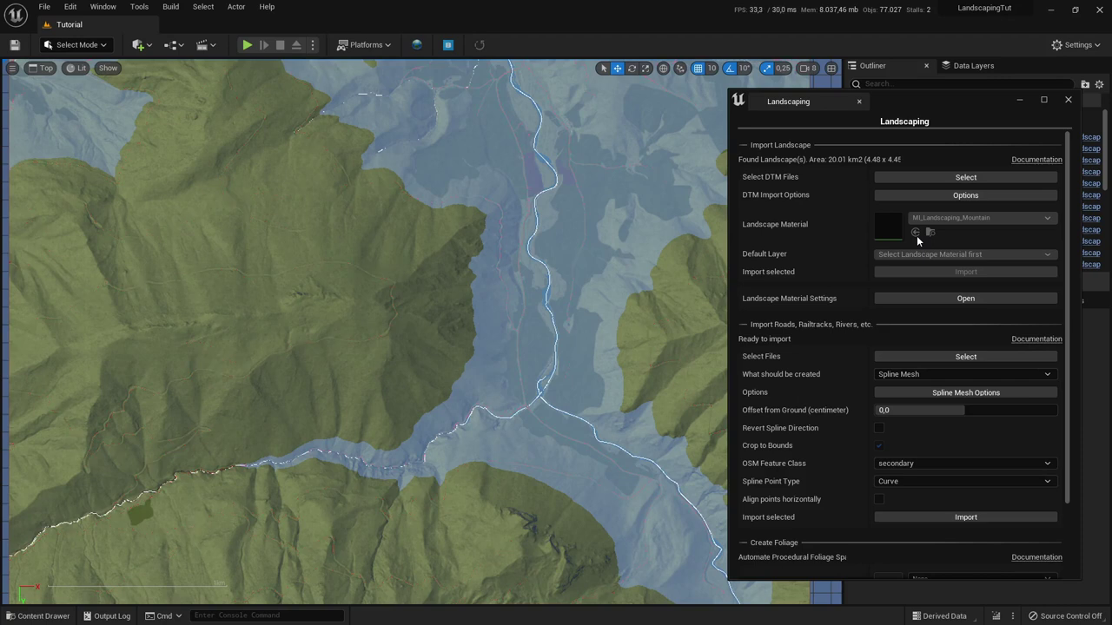
scroll(397, 231, "down", 4)
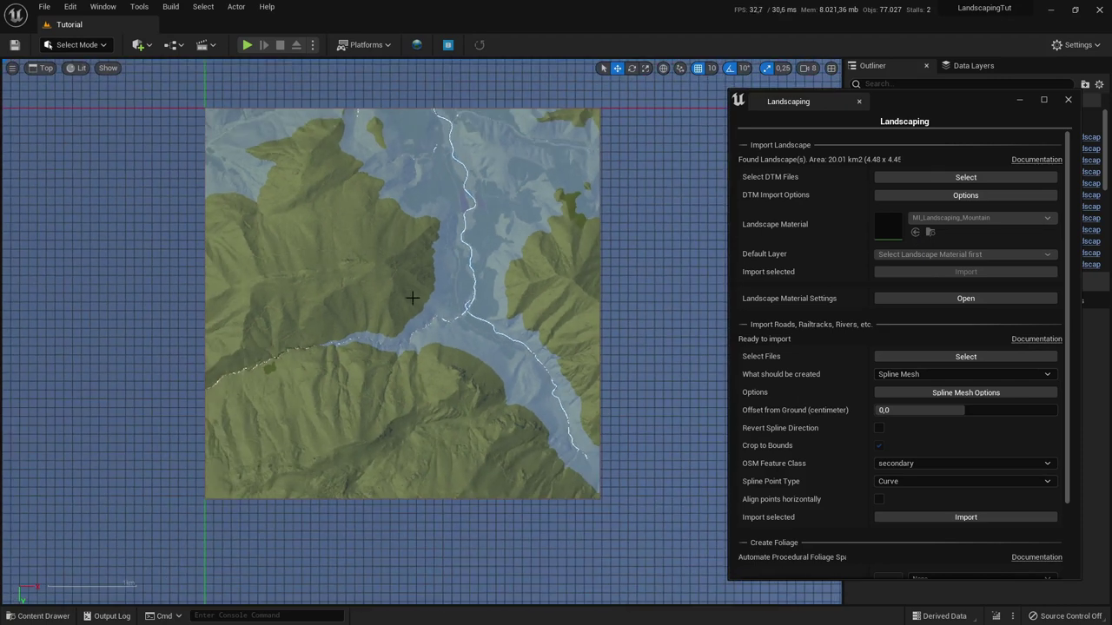
scroll(449, 415, "up", 3)
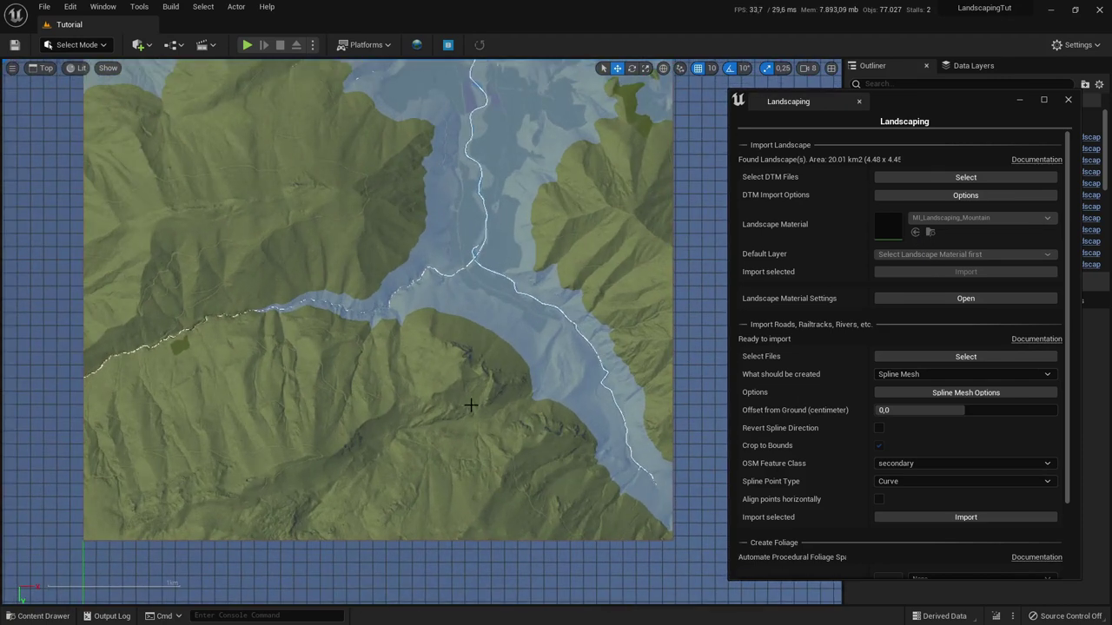
Step: Set the OSM feature class to tertiary, check the previewed roads, and import them as spline meshes
left_click(904, 464)
left_click(899, 217)
scroll(566, 430, "down", 2)
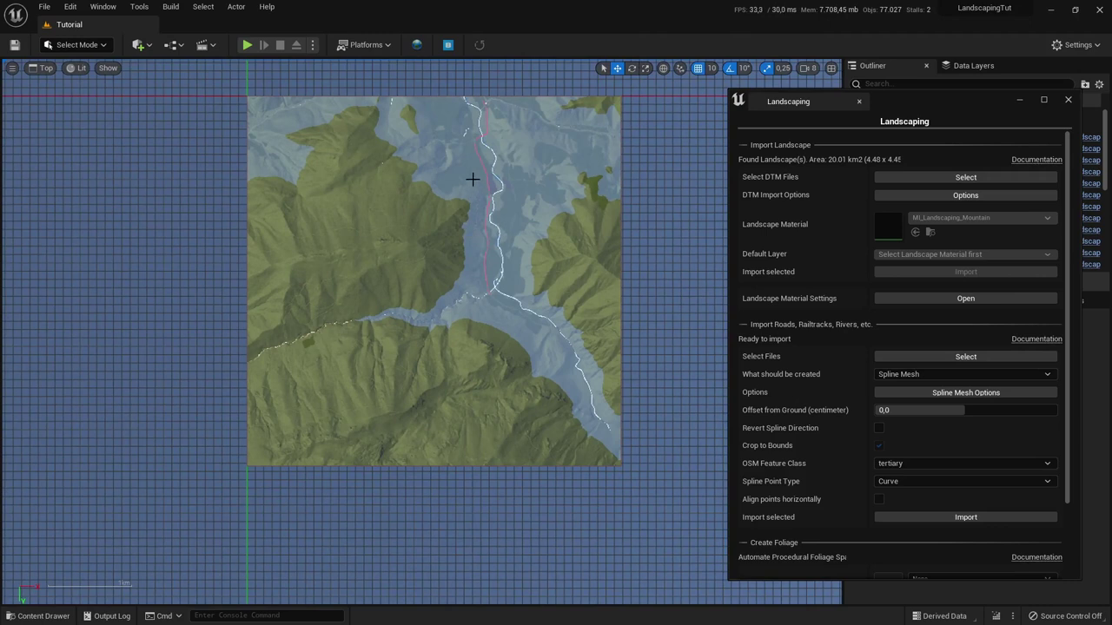
scroll(474, 136, "up", 5)
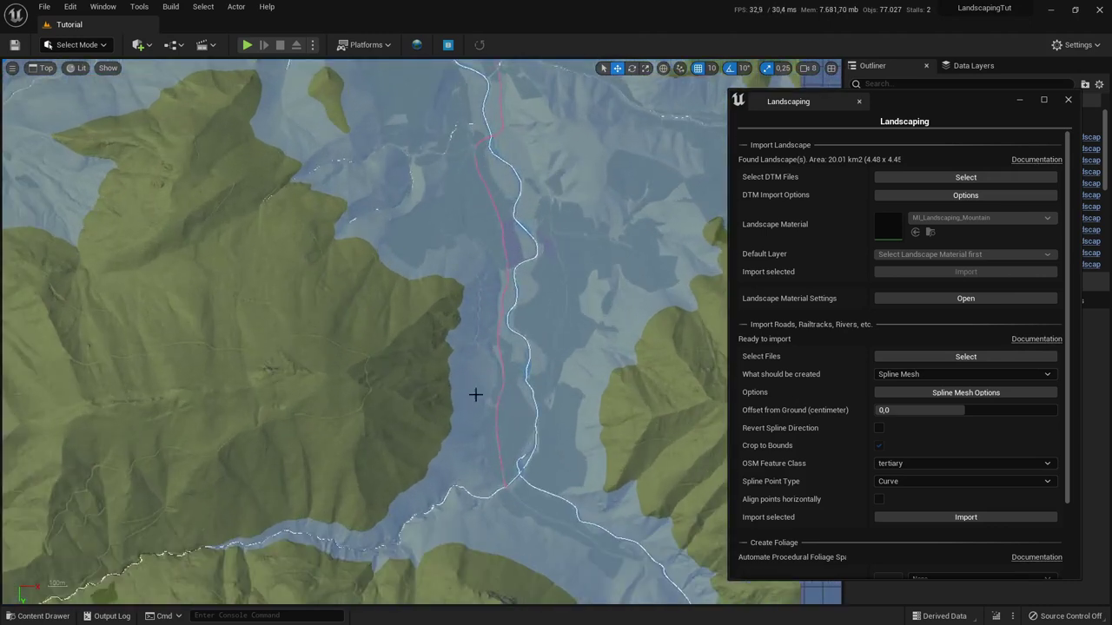
scroll(497, 541, "up", 5)
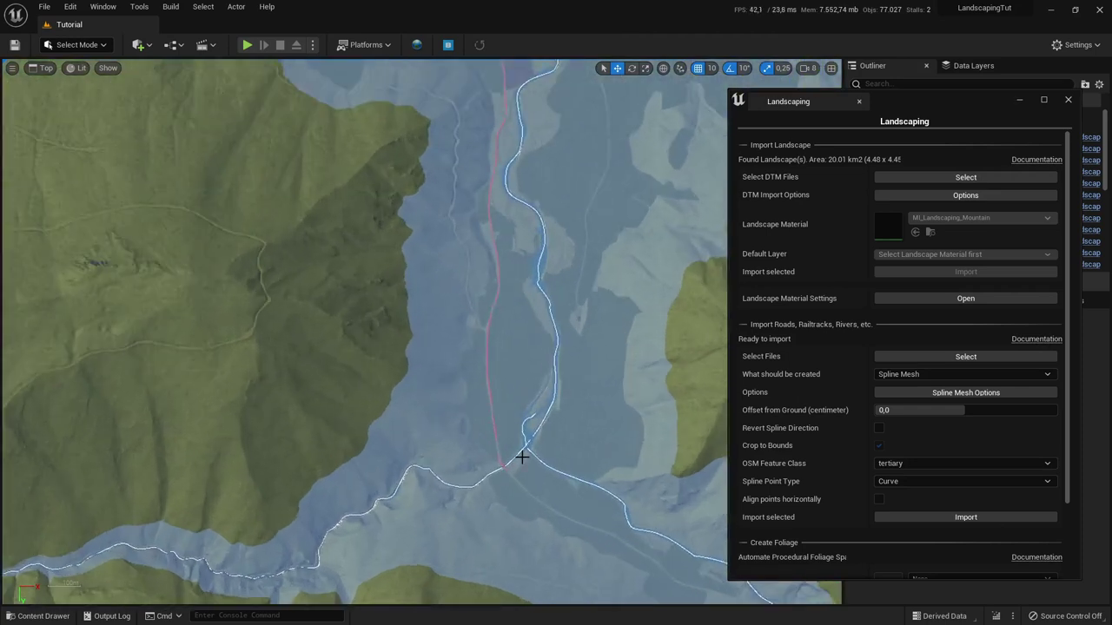
scroll(453, 308, "down", 4)
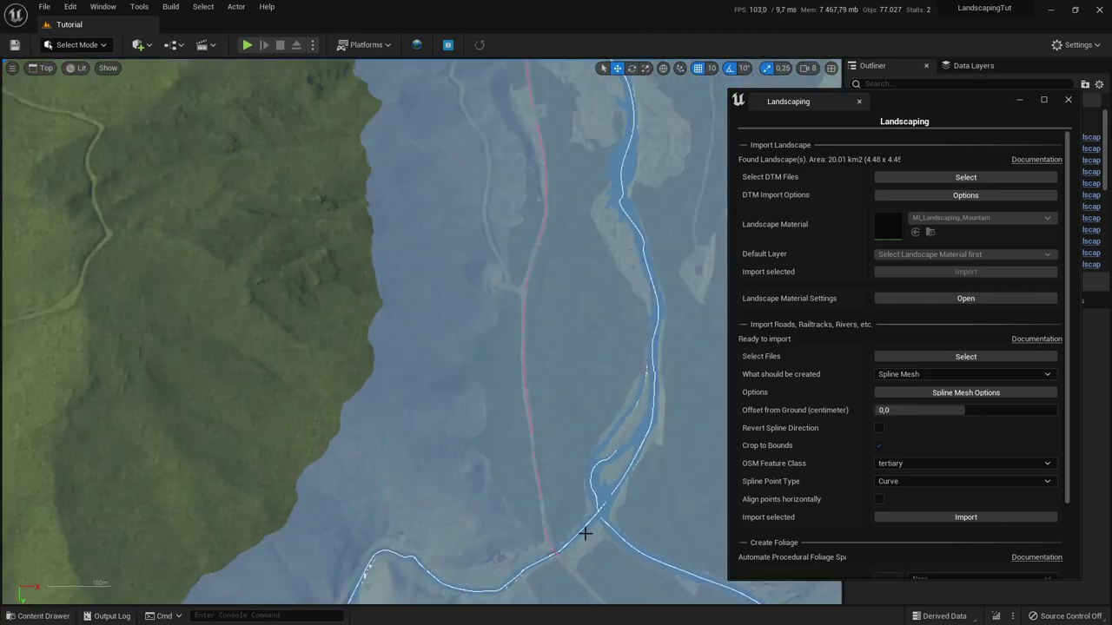
scroll(619, 217, "down", 1)
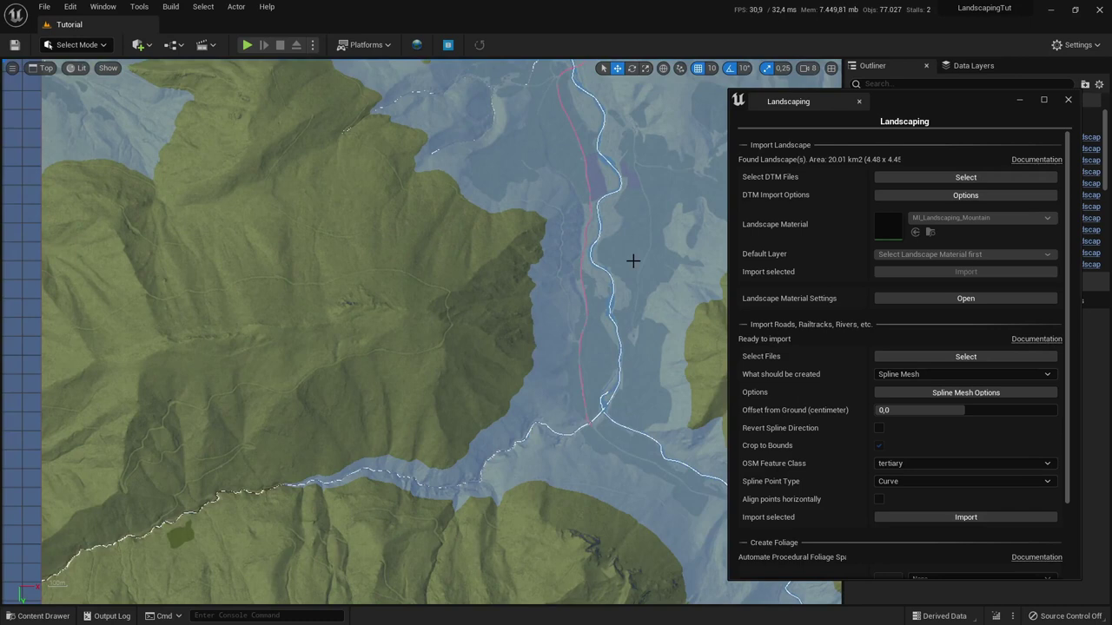
left_click(919, 517)
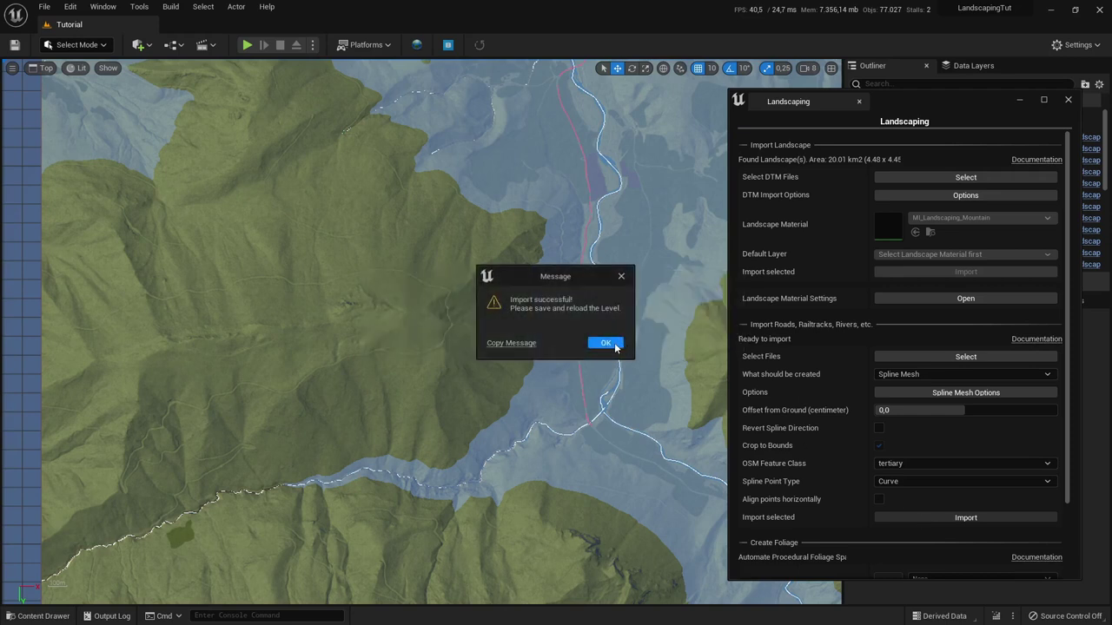
left_click(606, 343)
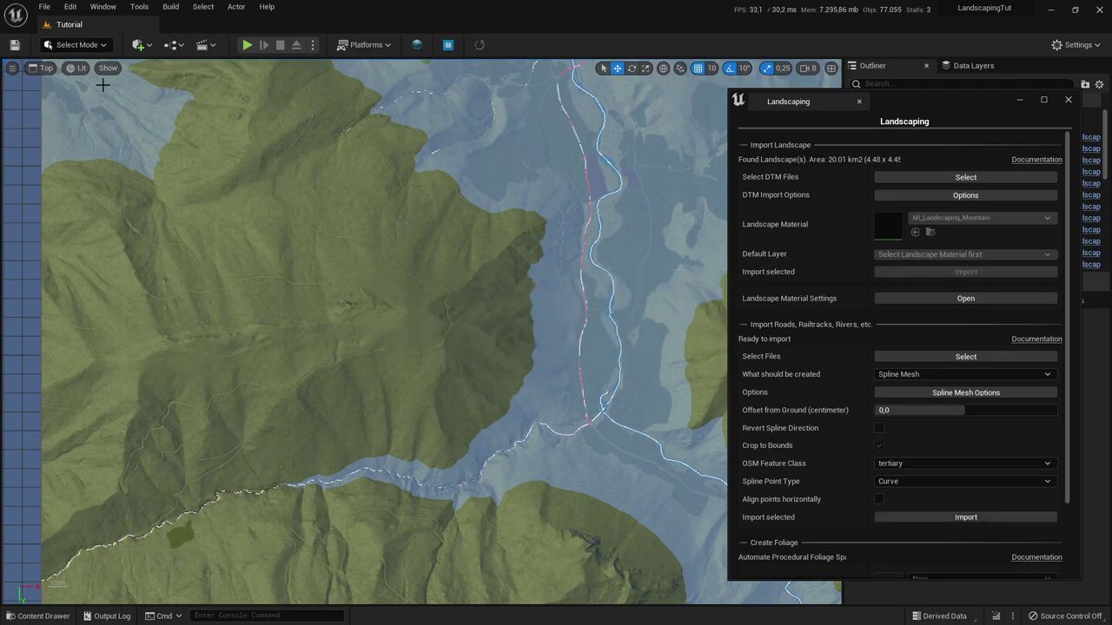
Step: Return to the perspective view and inspect the imported road sections on both sides of the river
left_click(44, 72)
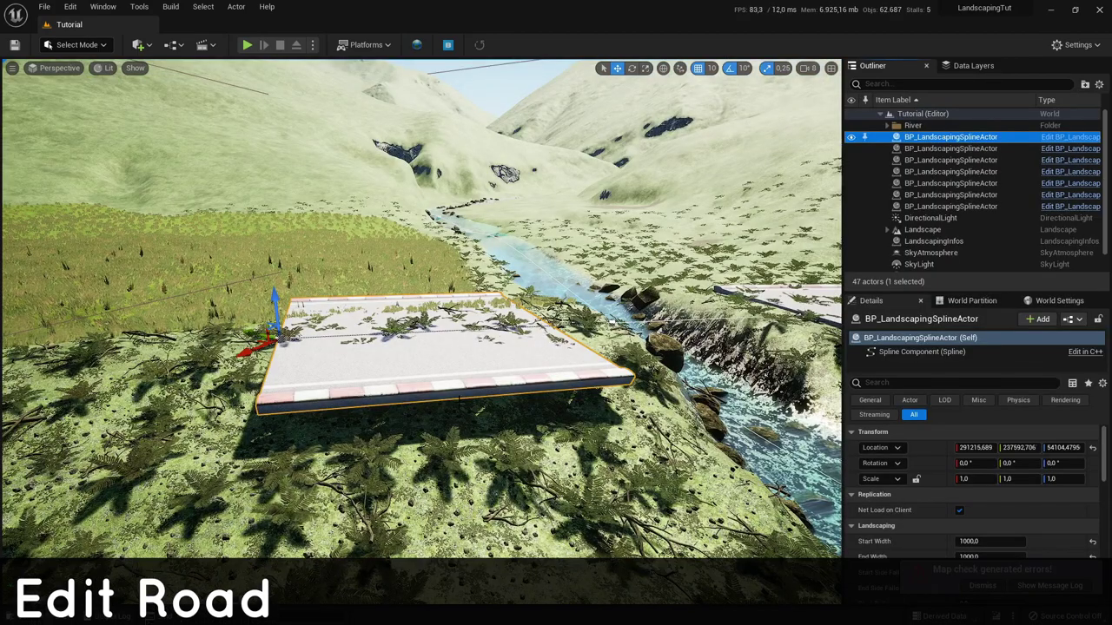
key("e")
right_click_drag(459, 400, 643, 272)
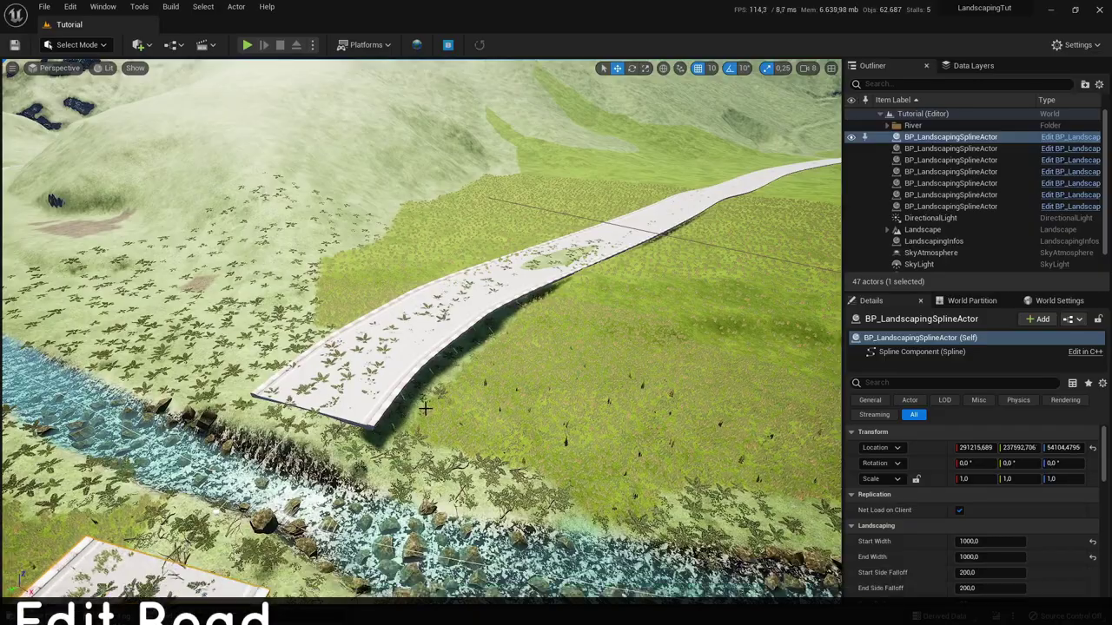
right_click_drag(426, 408, 104, 374)
right_click_drag(421, 332, 243, 438)
right_click_drag(386, 386, 417, 386)
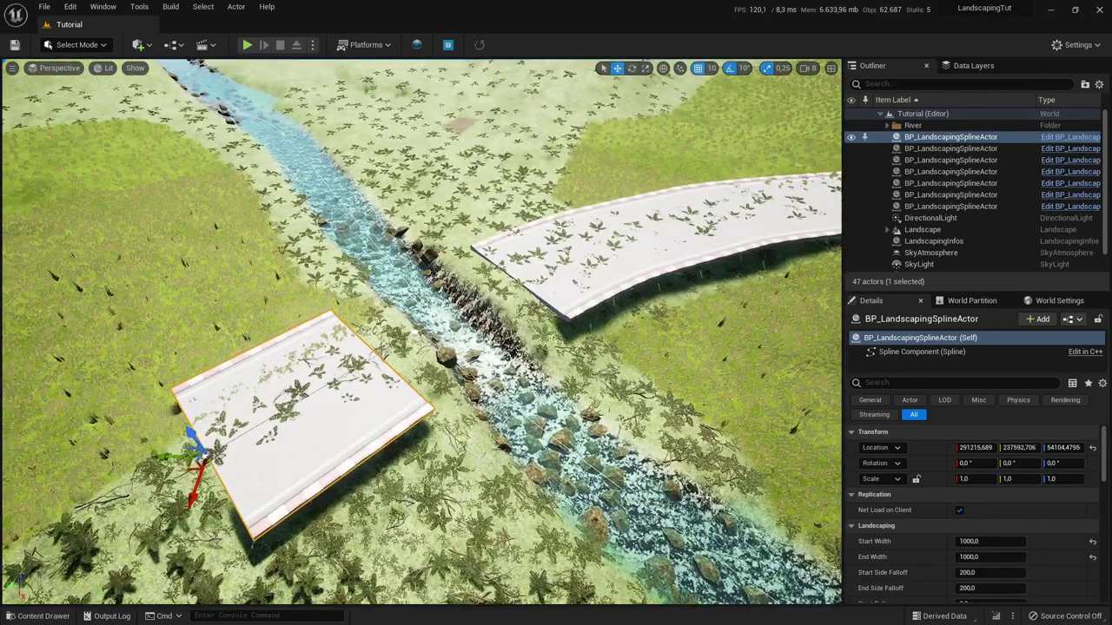
right_click_drag(604, 423, 787, 321)
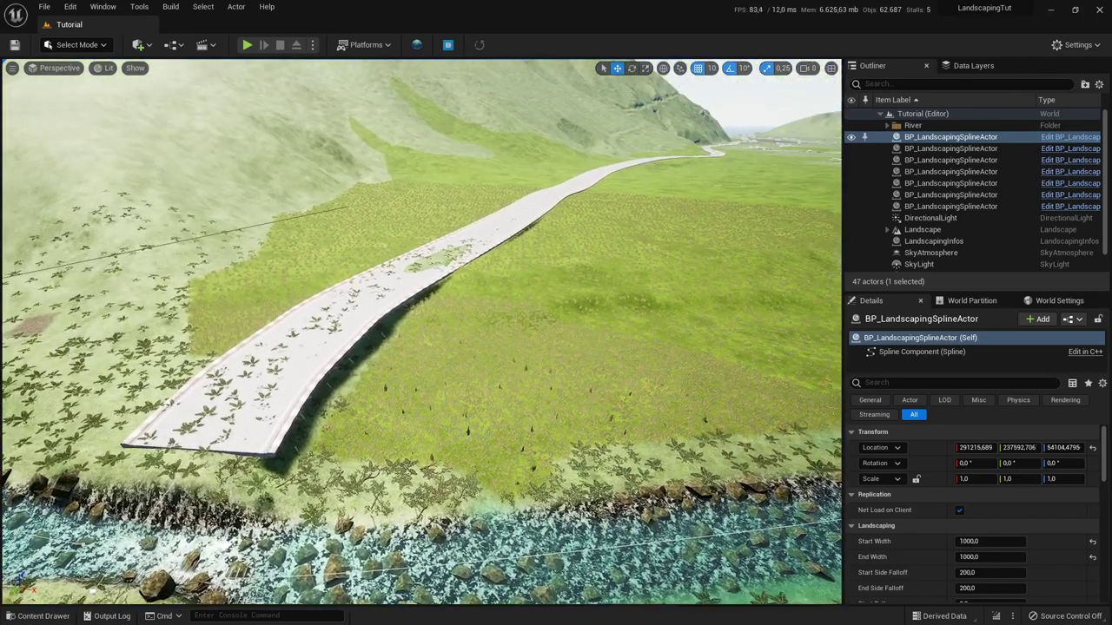
Step: Select the long road spline beyond the river and set its start width and end width to 400
left_click(311, 355)
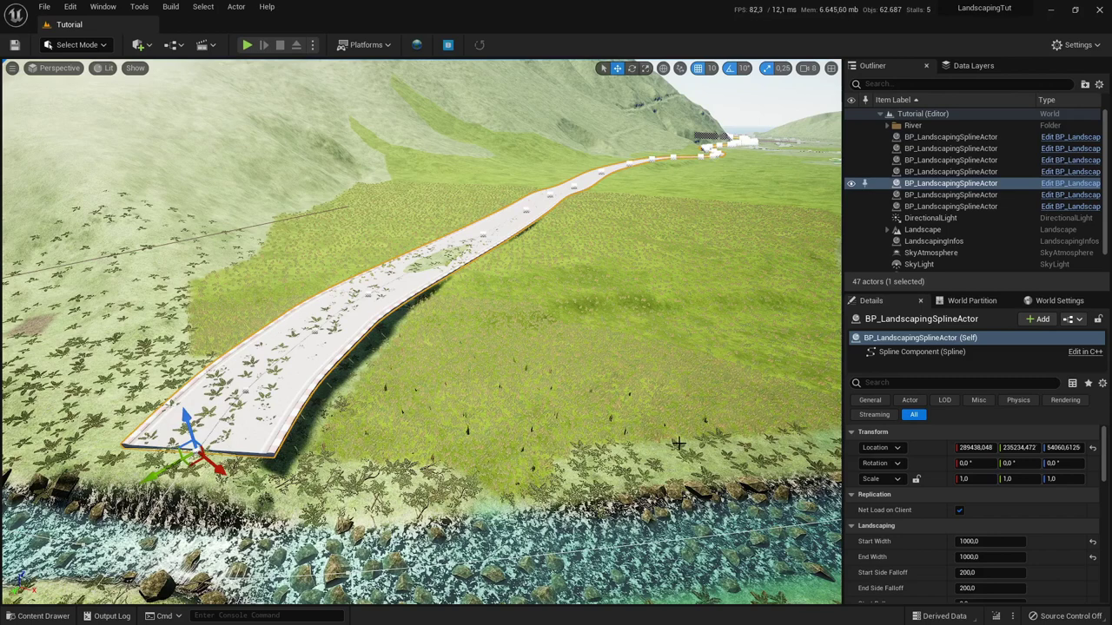
scroll(961, 529, "down", 2)
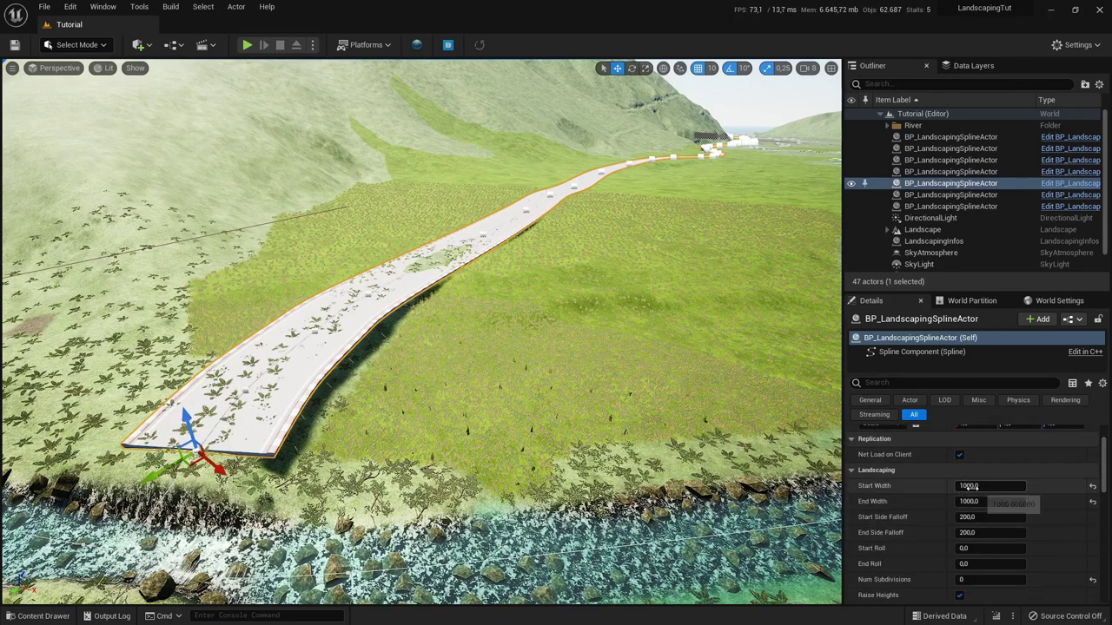
left_click(980, 487)
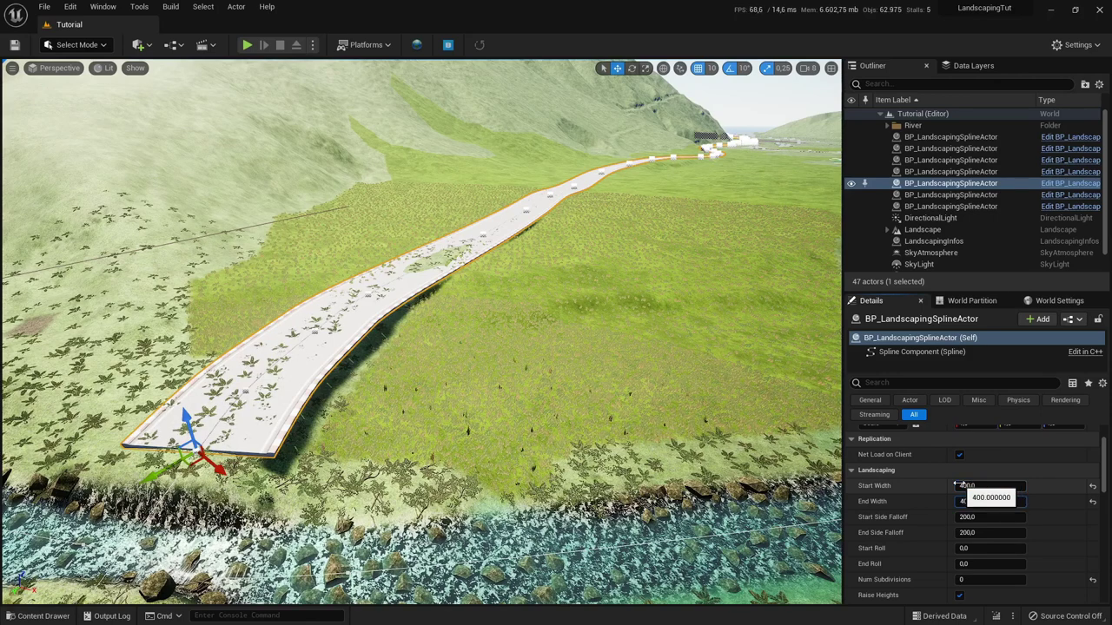
Step: Set the paint layer of the selected road spline to Mud_LayerInfo
scroll(947, 506, "down", 3)
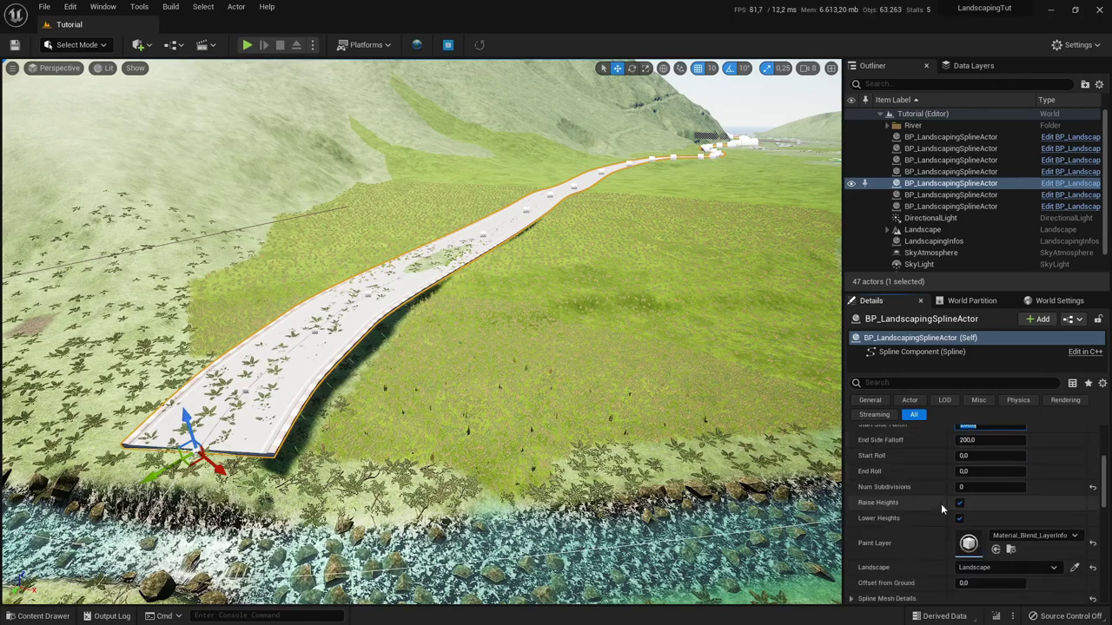
scroll(939, 500, "down", 1)
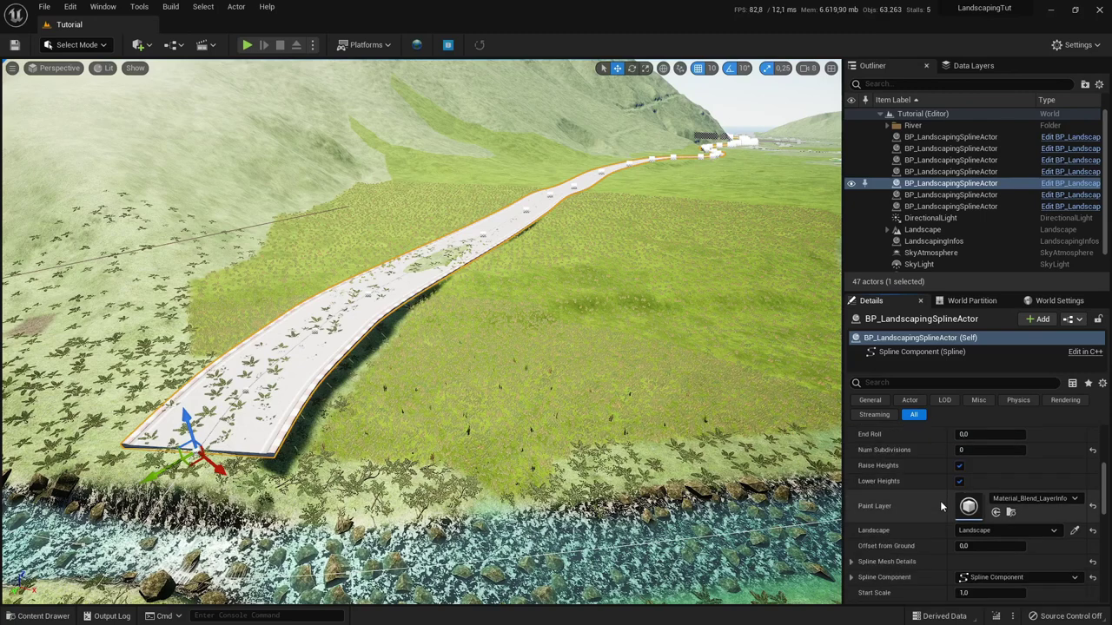
left_click(1000, 501)
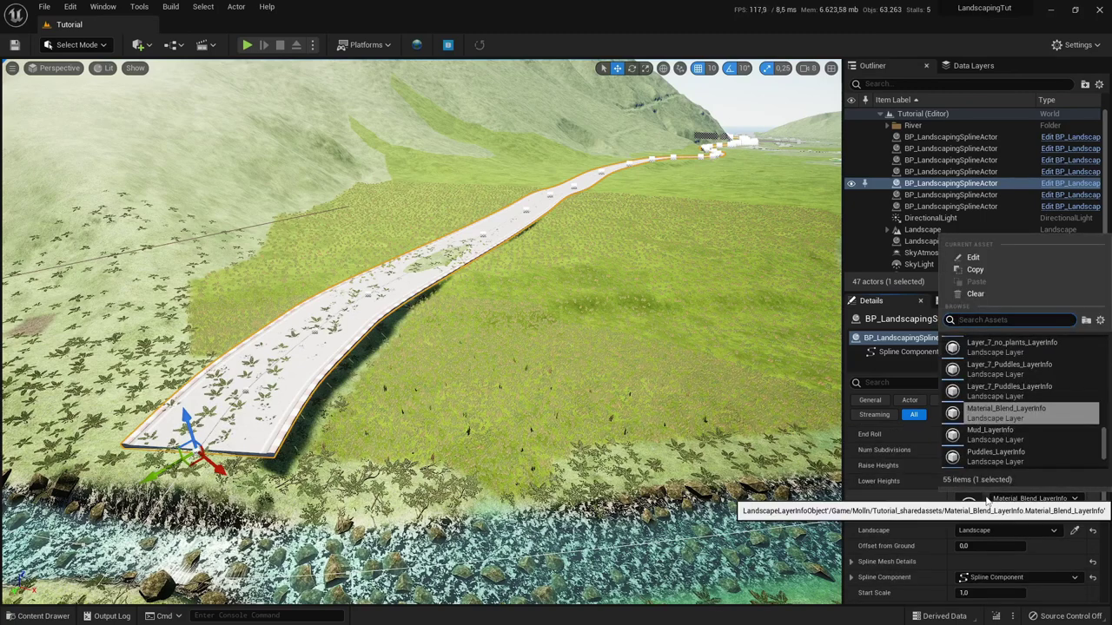
type("mud")
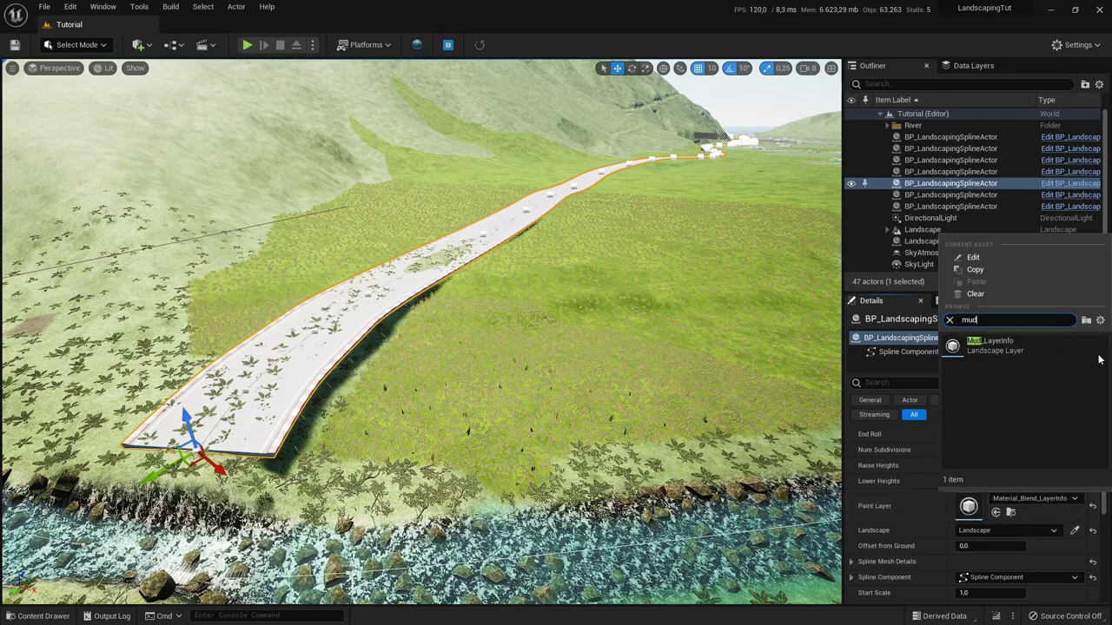
left_click(991, 343)
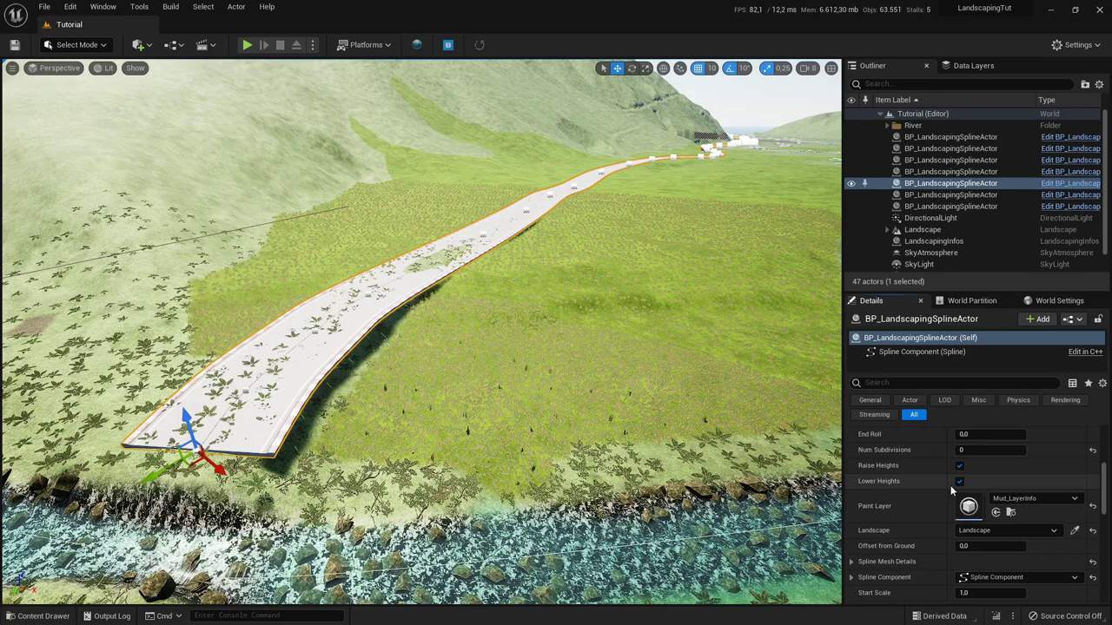
Step: Set the road spline's start width and end width to 800 and deform the landscape along it
scroll(926, 518, "down", 2)
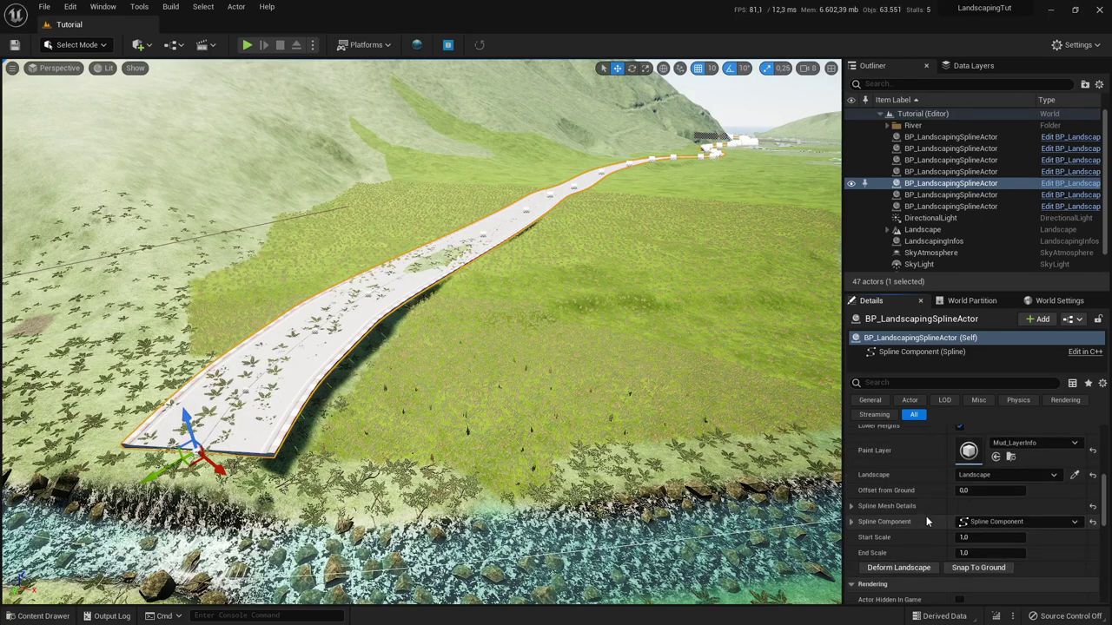
scroll(926, 518, "up", 2)
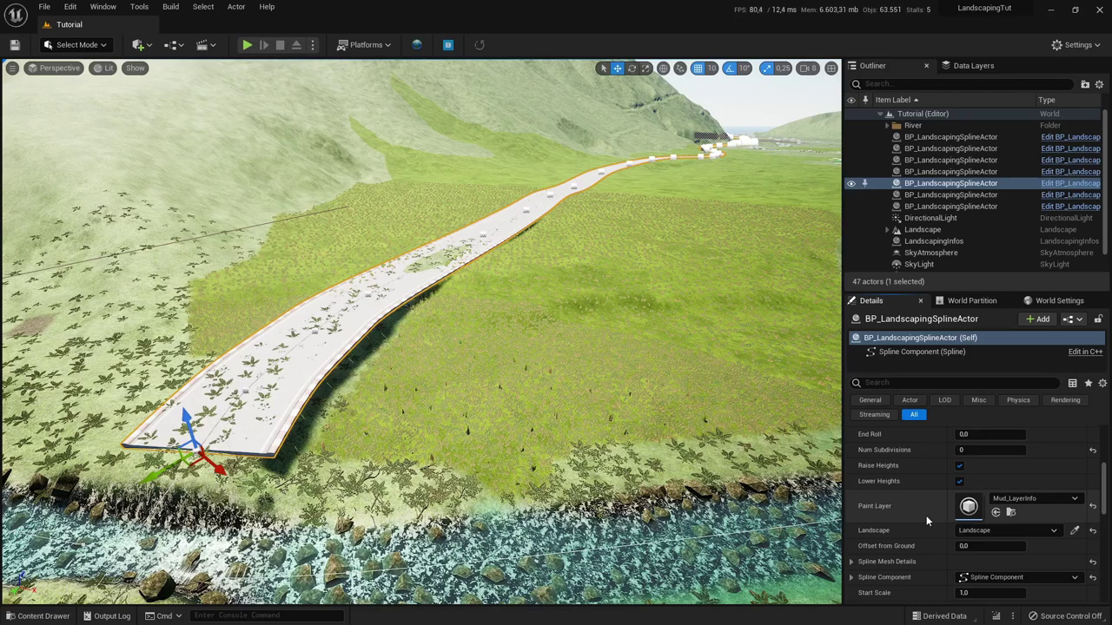
scroll(926, 515, "up", 5)
left_click(993, 486)
type("800")
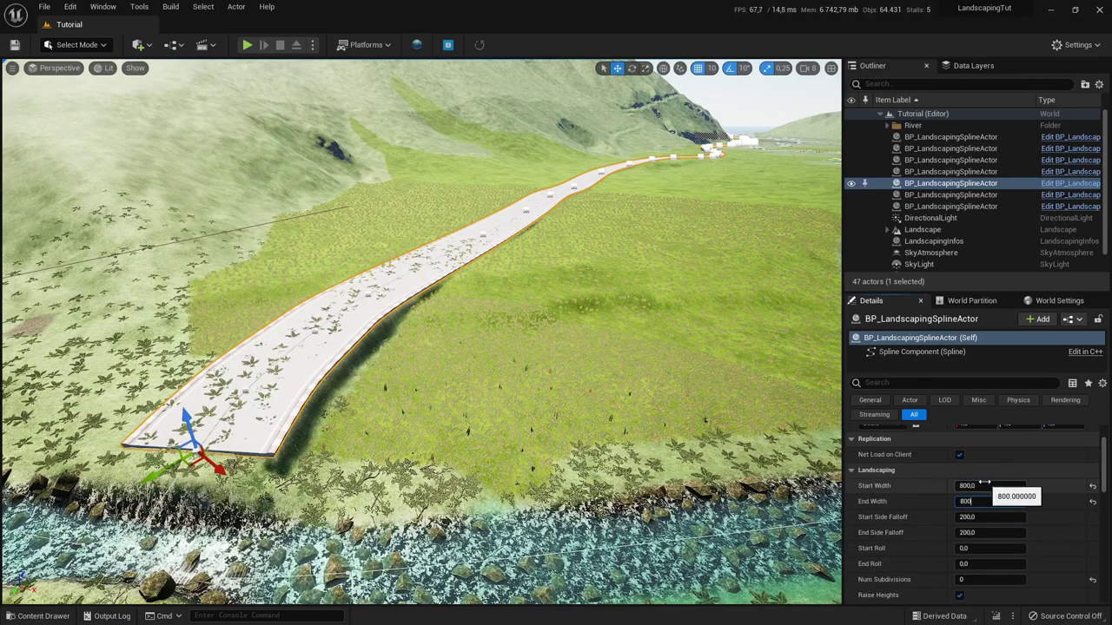
scroll(947, 509, "down", 6)
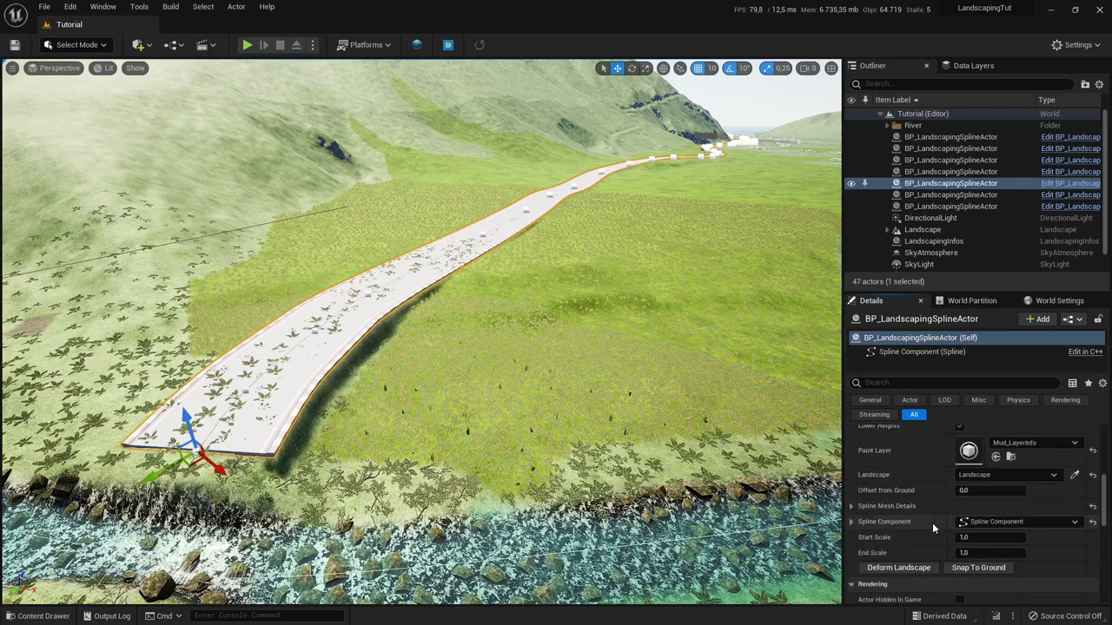
left_click(915, 569)
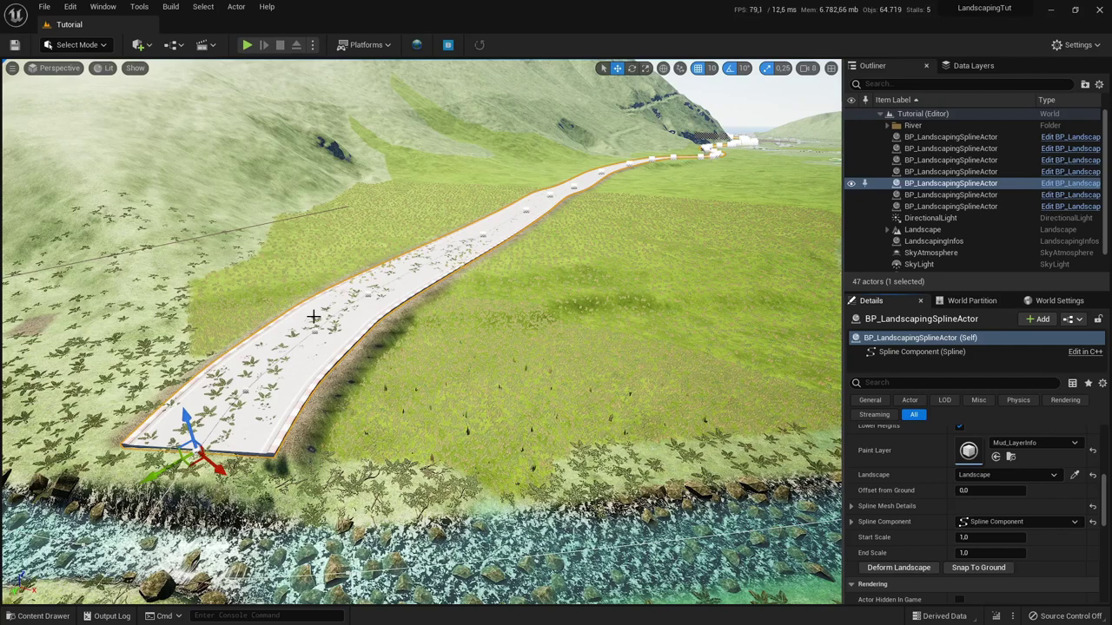
Step: Switch to landscape painting and choose the Foliage_Remover layer as the target for clearing plants from the road
left_click(79, 44)
left_click(154, 258)
key("shift+2")
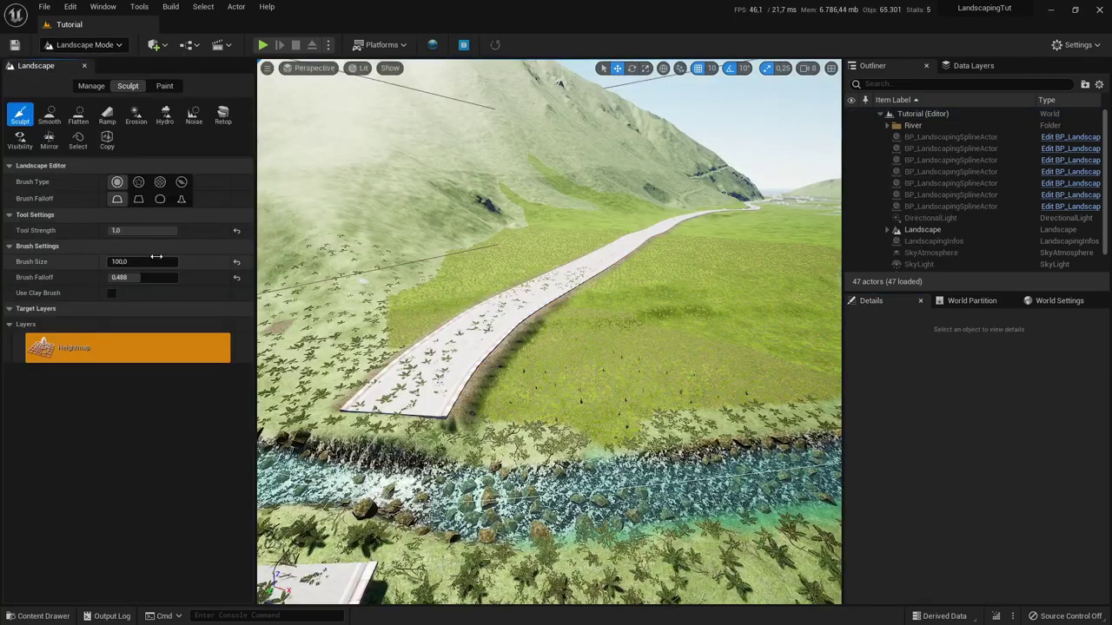
left_click(176, 85)
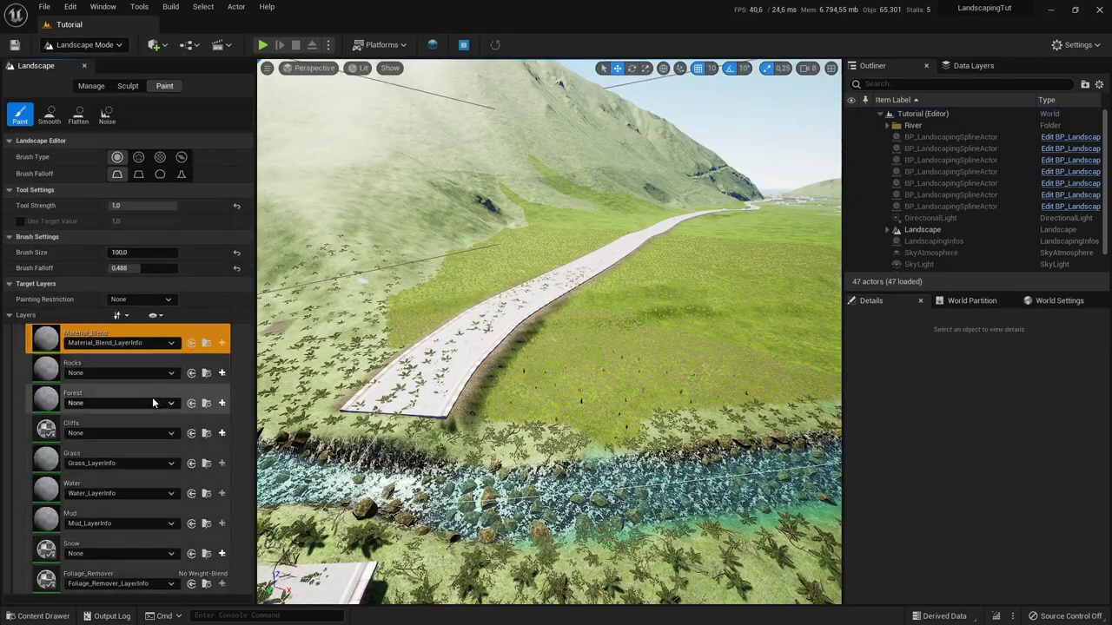
left_click(114, 570)
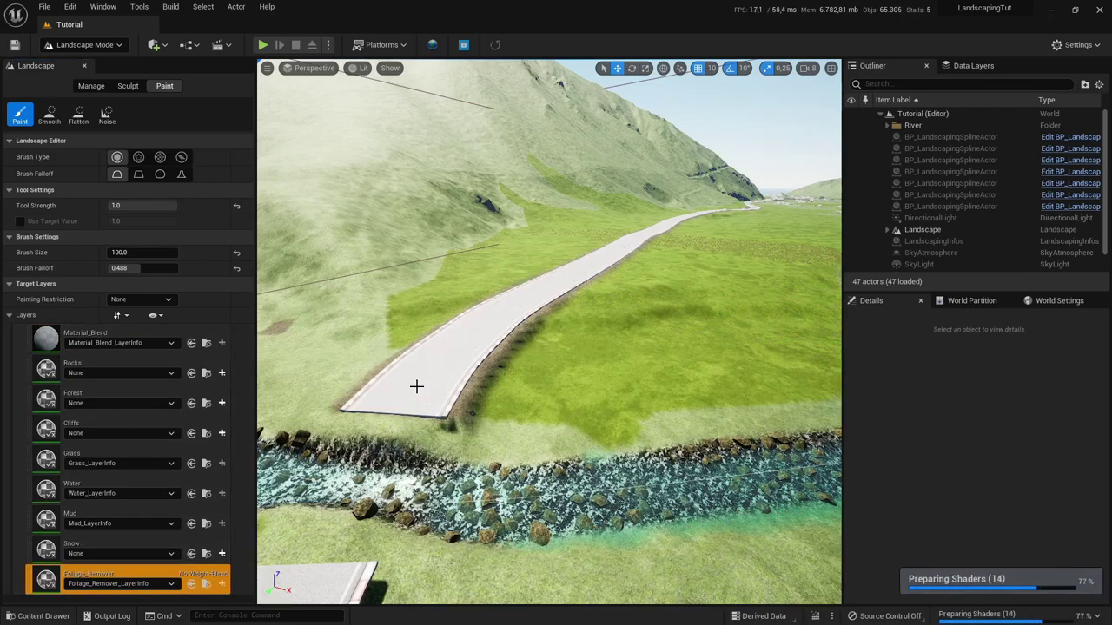
Step: Return to selection mode and move both ends of the short bridge spline over the river to join the neighbouring road segments
left_click(94, 46)
left_click(92, 64)
key("w")
right_click_drag(249, 422, 287, 422)
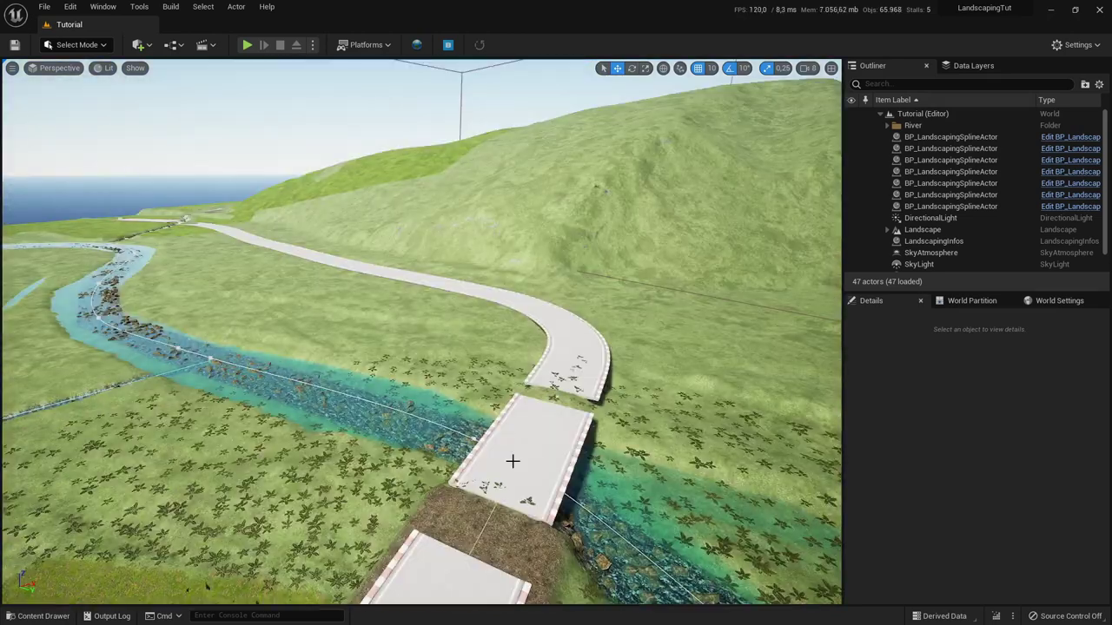
left_click(514, 462)
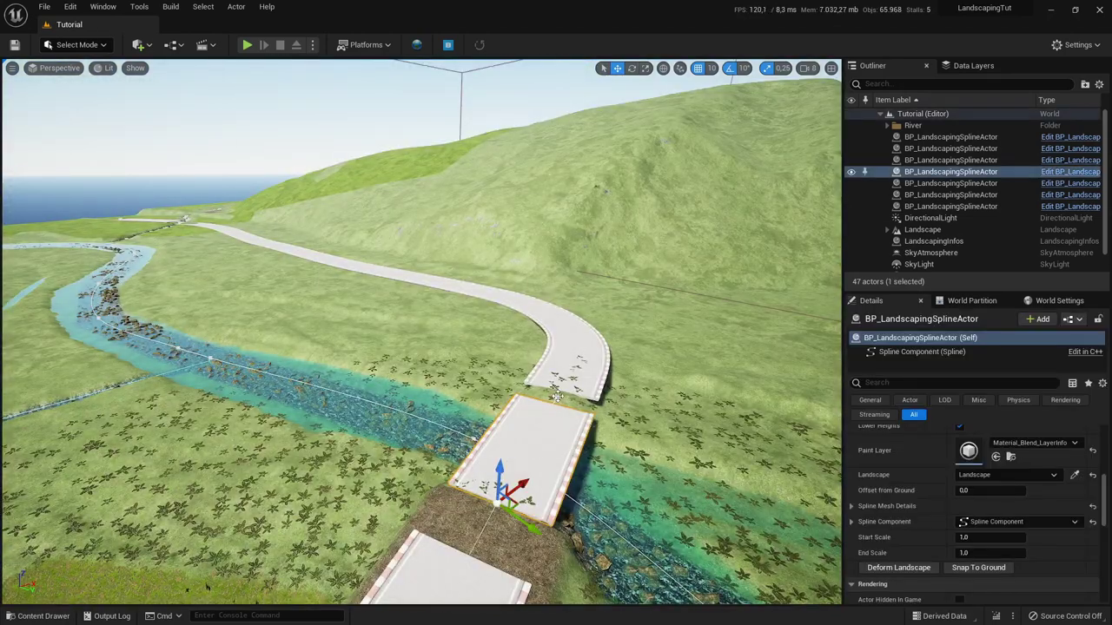
left_click_drag(578, 385, 614, 384)
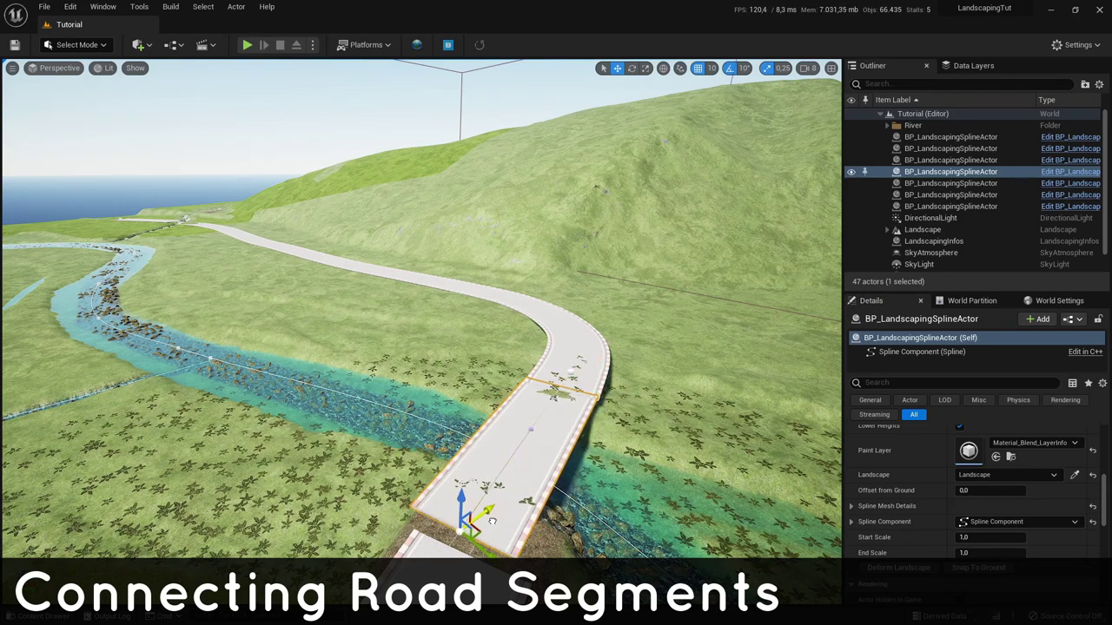
left_click_drag(519, 515, 497, 535)
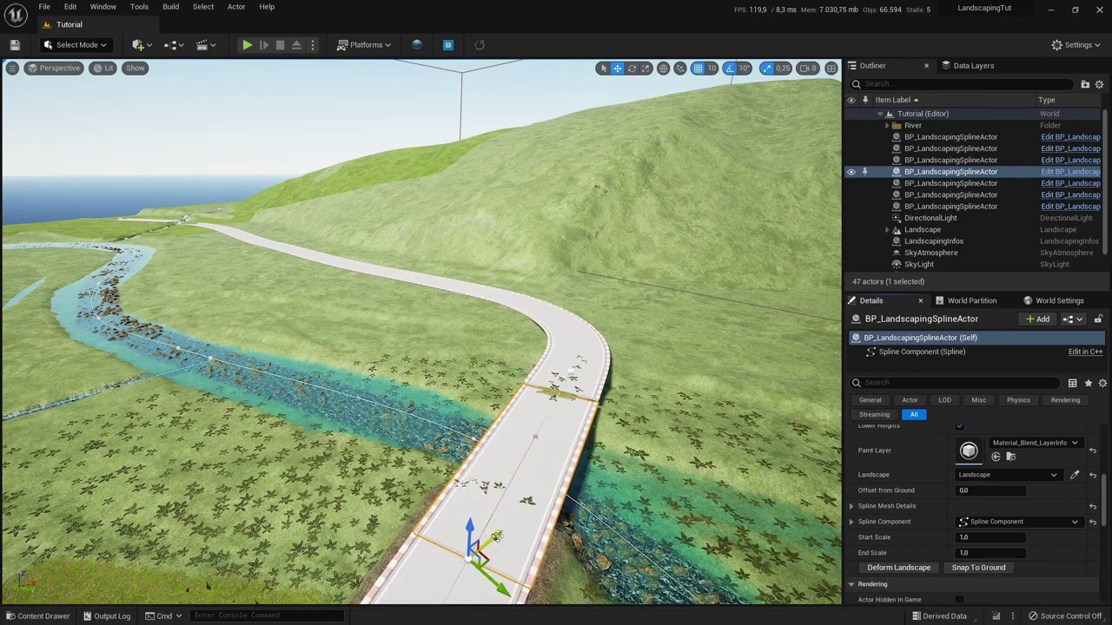
Step: Line up the bridge spline with the adjoining curved road spline beyond the river, snapping the bridge spline to the ground
right_click_drag(608, 391, 643, 391)
right_click_drag(547, 356, 576, 420)
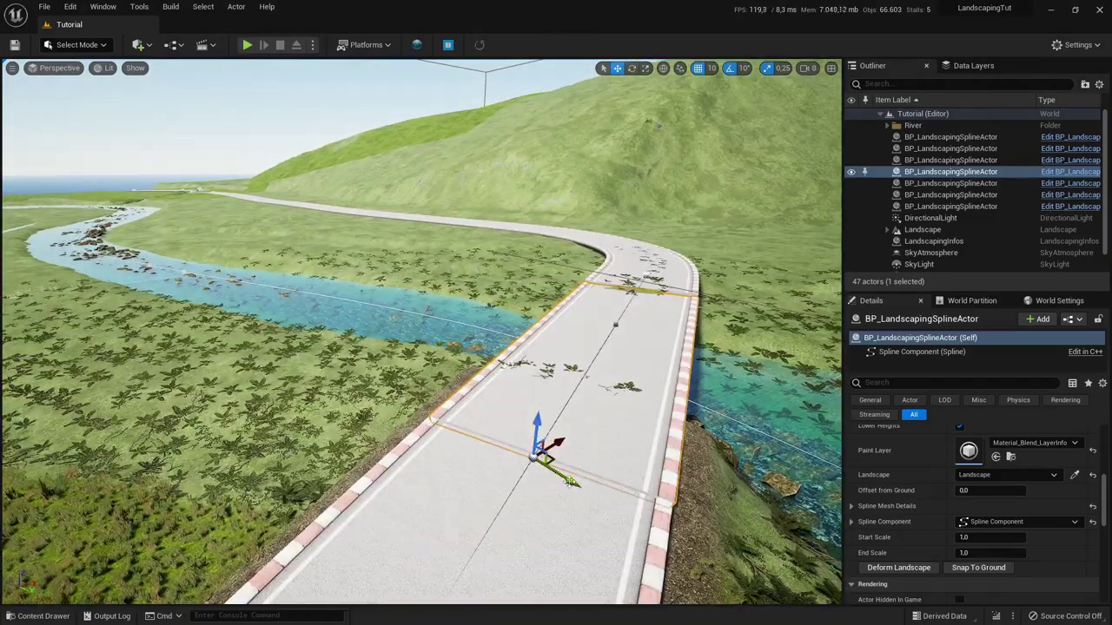
key("w")
right_click_drag(620, 467, 622, 469)
right_click_drag(613, 523, 613, 523)
left_click_drag(555, 408, 563, 365)
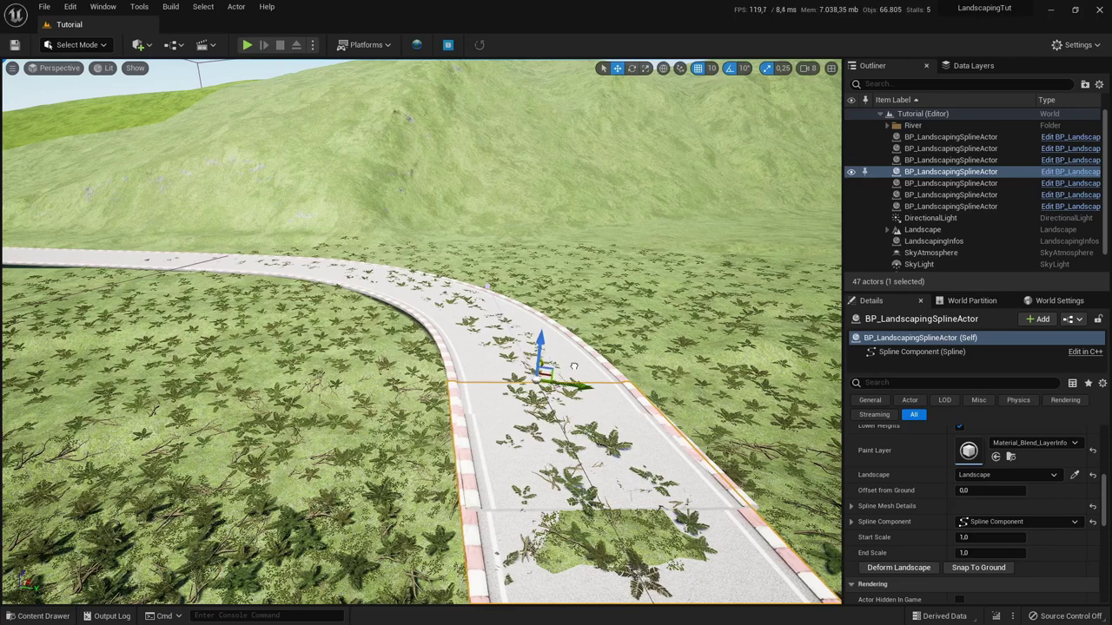
left_click(978, 568)
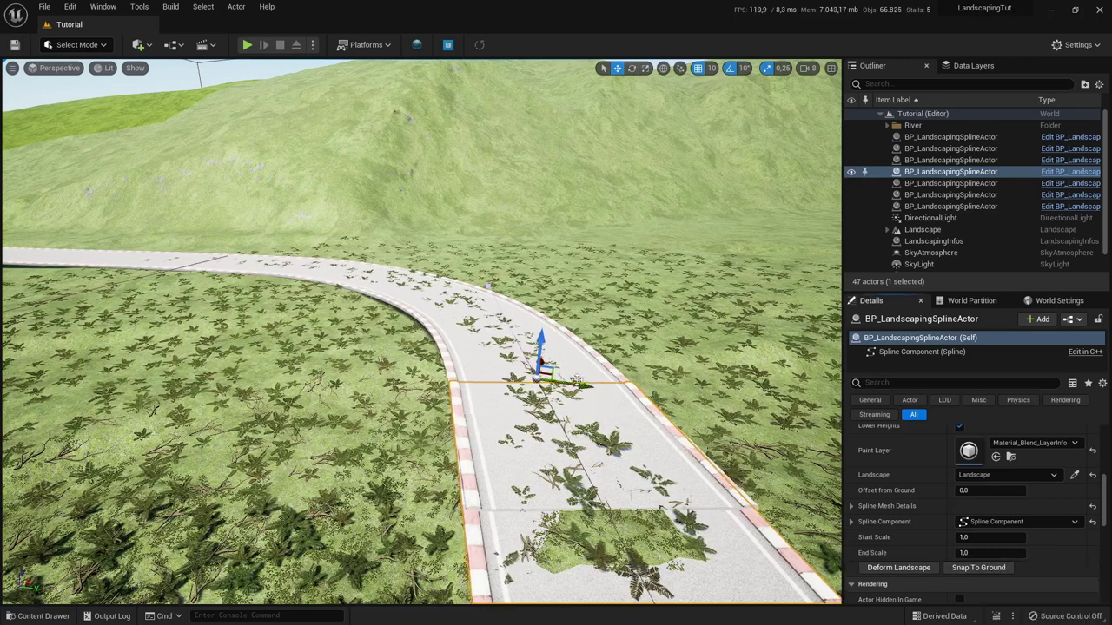
left_click(622, 506)
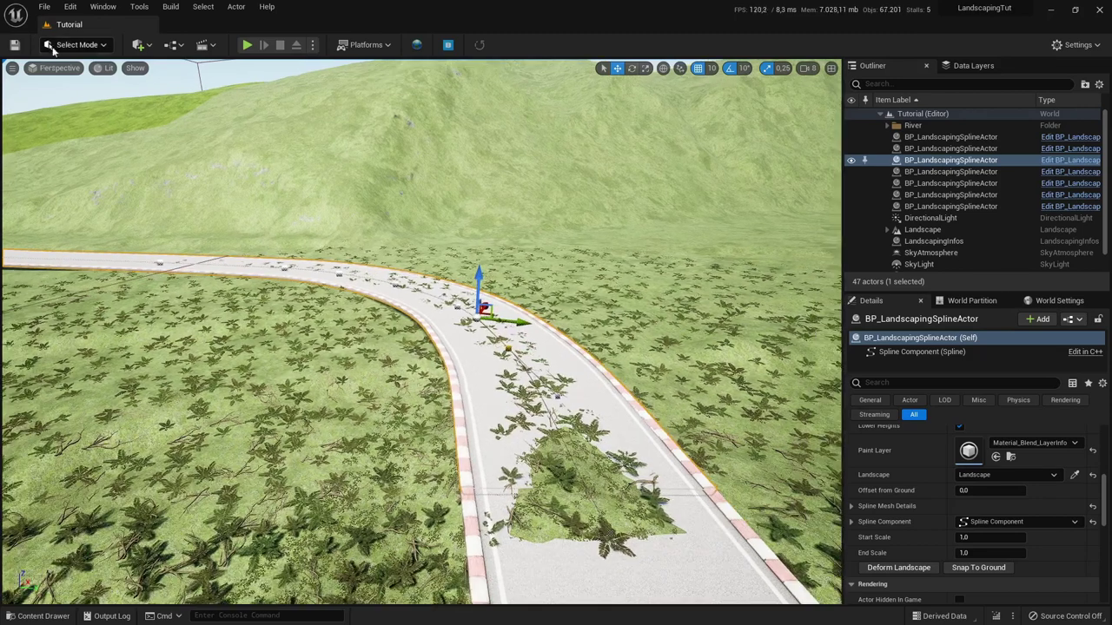
Step: Switch to landscape sculpting and flatten the terrain that pokes through the road surface near the bridge
left_click(78, 44)
left_click(87, 74)
left_click(126, 86)
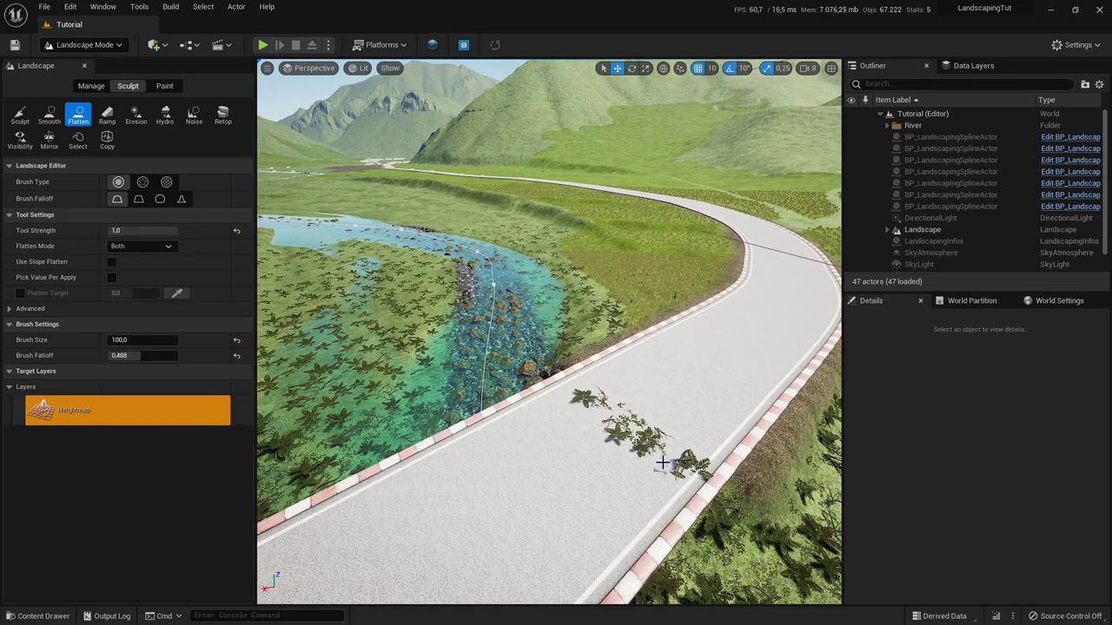
Step: Paint the Mud landscape layer over the plants growing across the bridge road
left_click(87, 44)
left_click(98, 75)
left_click(164, 86)
left_click(139, 514)
left_click_drag(693, 471, 593, 403)
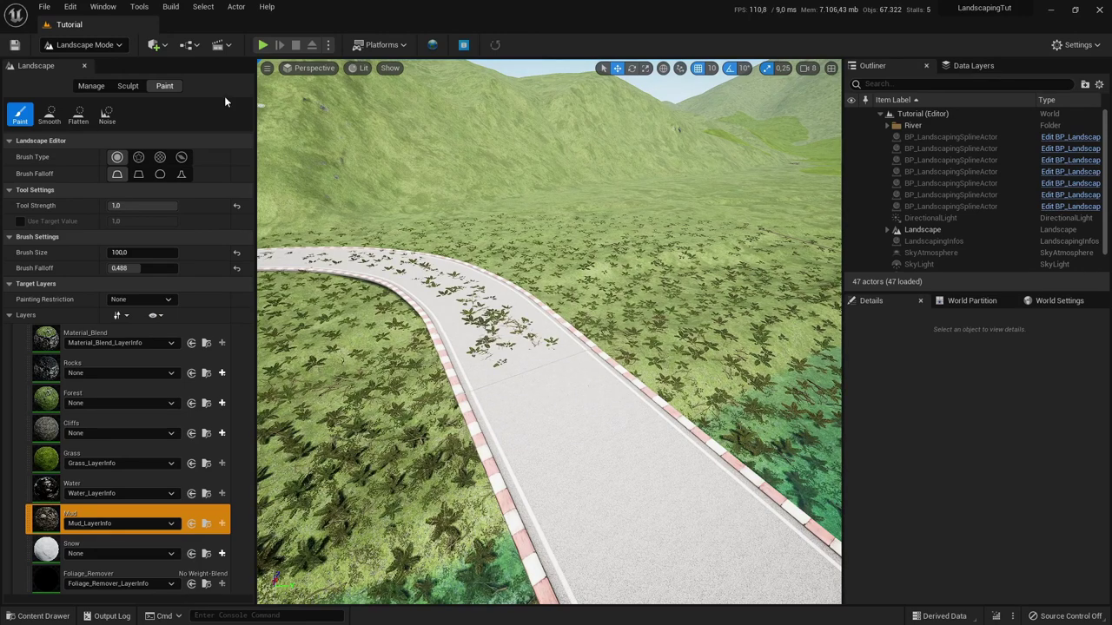
Step: Select the curved road spline beyond the bridge and set its start width and end width to 800
key("shift+1")
left_click(539, 325)
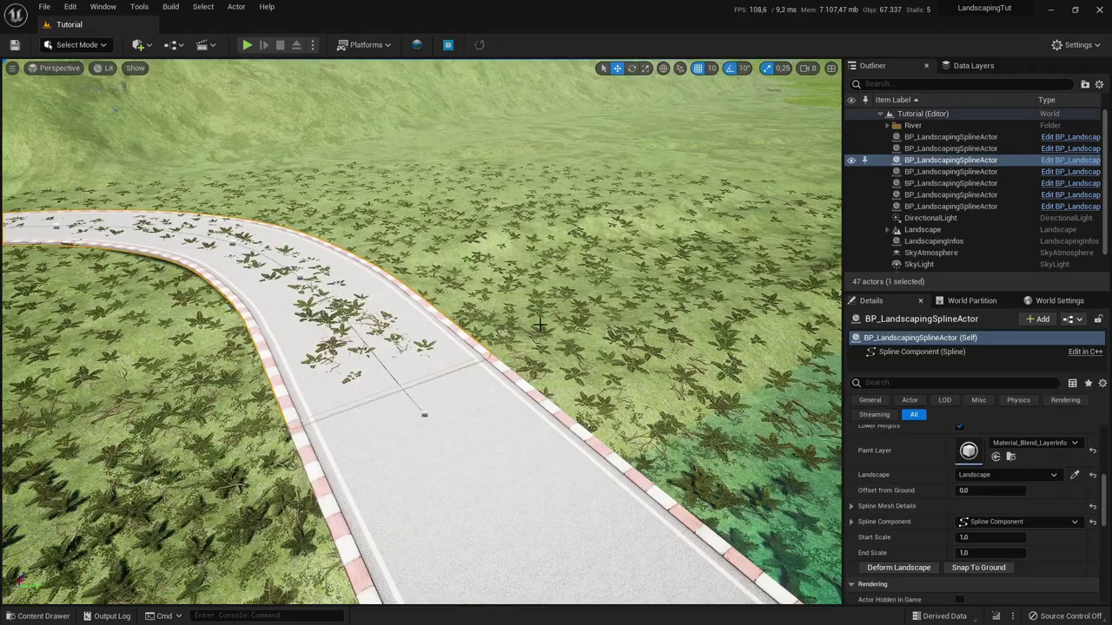
scroll(943, 540, "up", 3)
left_click(970, 467)
type("800")
key("Tab")
type("800")
Step: Set the curved road spline's paint layer to Mud_LayerInfo and deform the landscape along it
scroll(931, 487, "down", 3)
left_click(1030, 479)
type("mud")
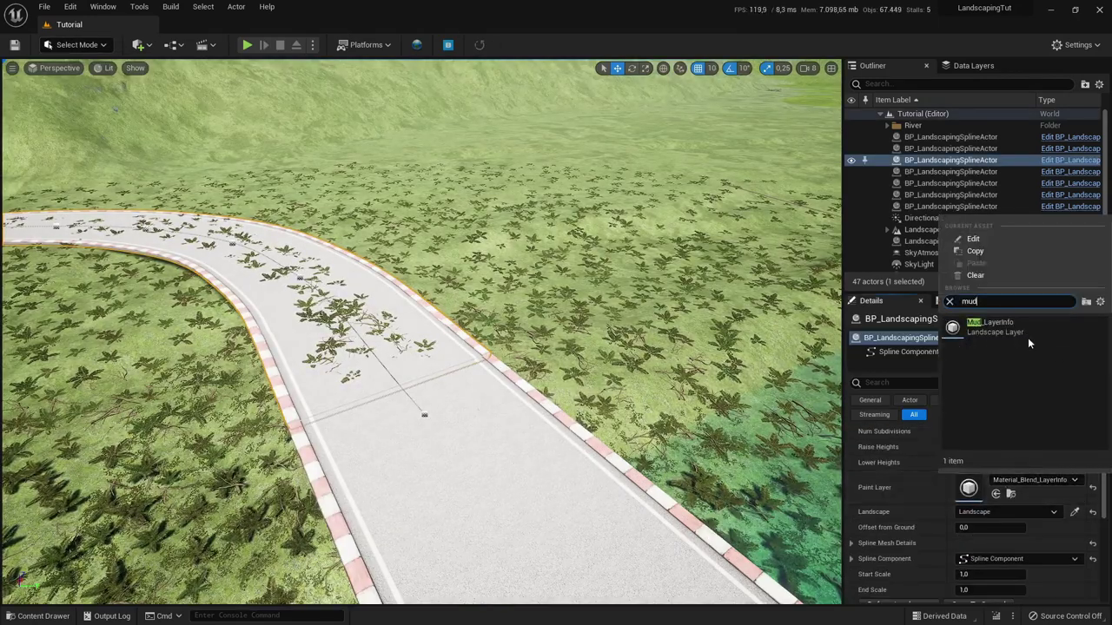
left_click(1027, 341)
scroll(925, 515, "down", 3)
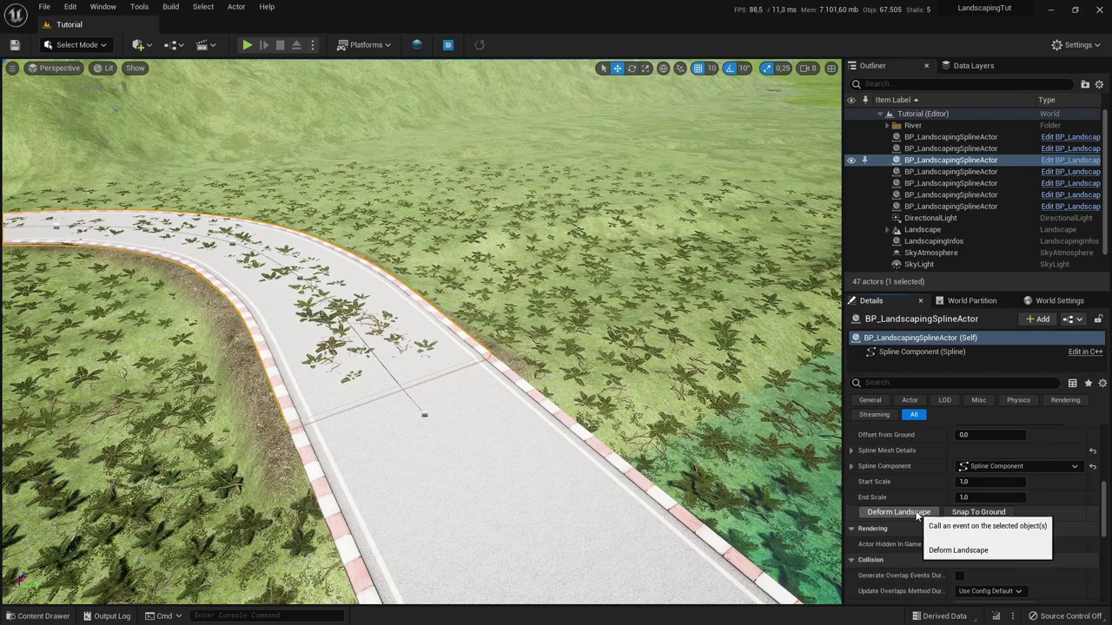
left_click(919, 514)
Step: Go back to landscape painting and make Foliage_Remover the target layer for the curved road
left_click(77, 45)
left_click(70, 78)
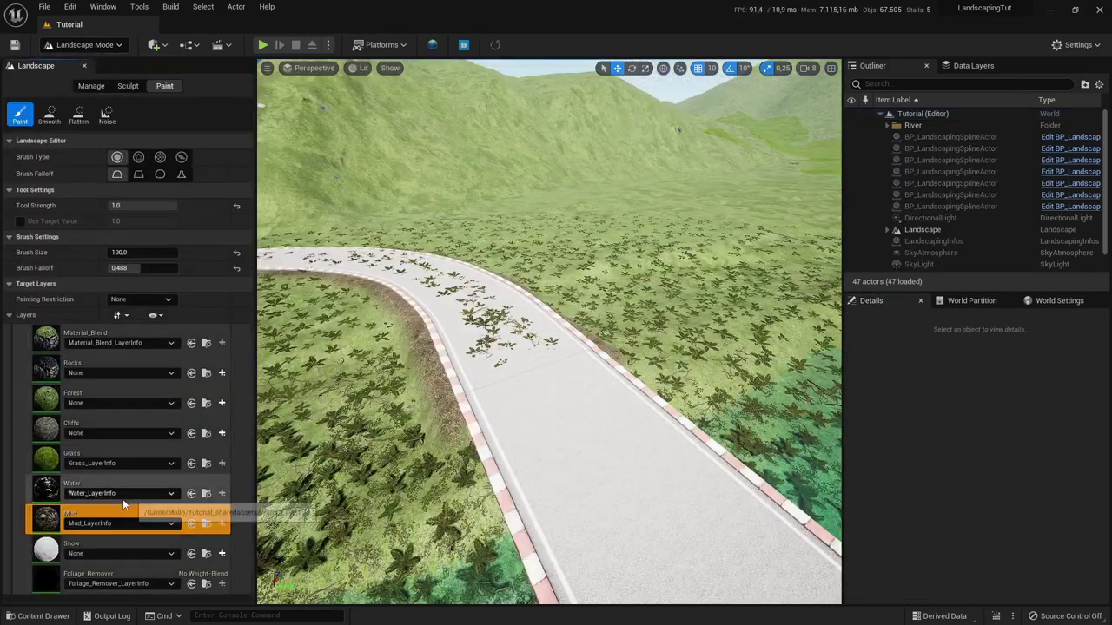
left_click(87, 578)
Step: Create a child Blueprint class of Procedural_Building_Generator_BP from the ProceduralBuildingGenerator Blueprints folder
scroll(547, 347, "down", 5)
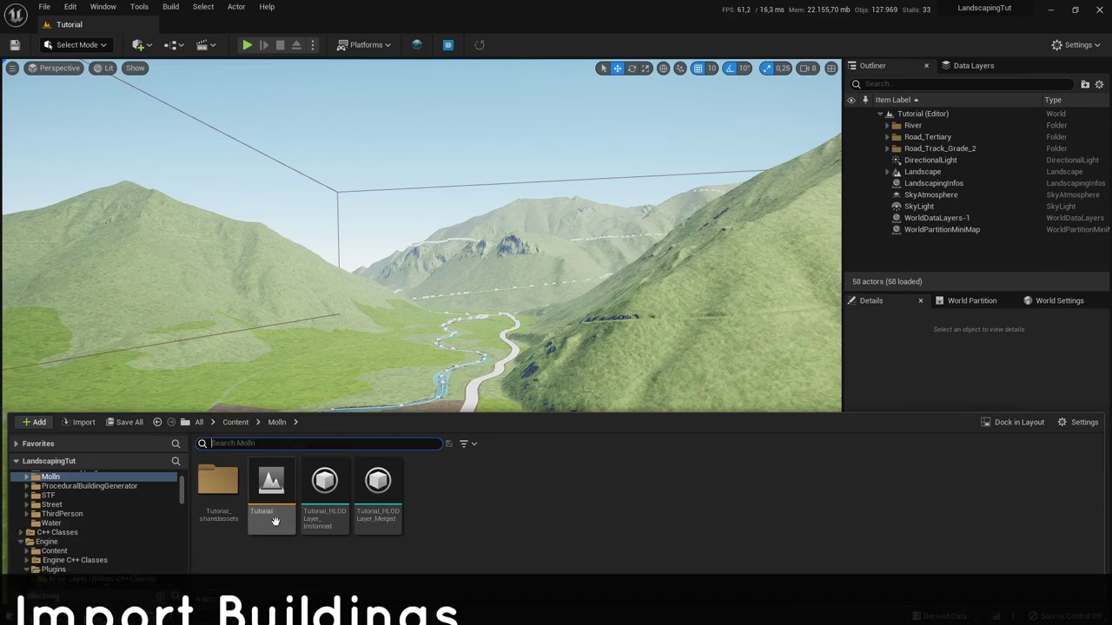
left_click(110, 486)
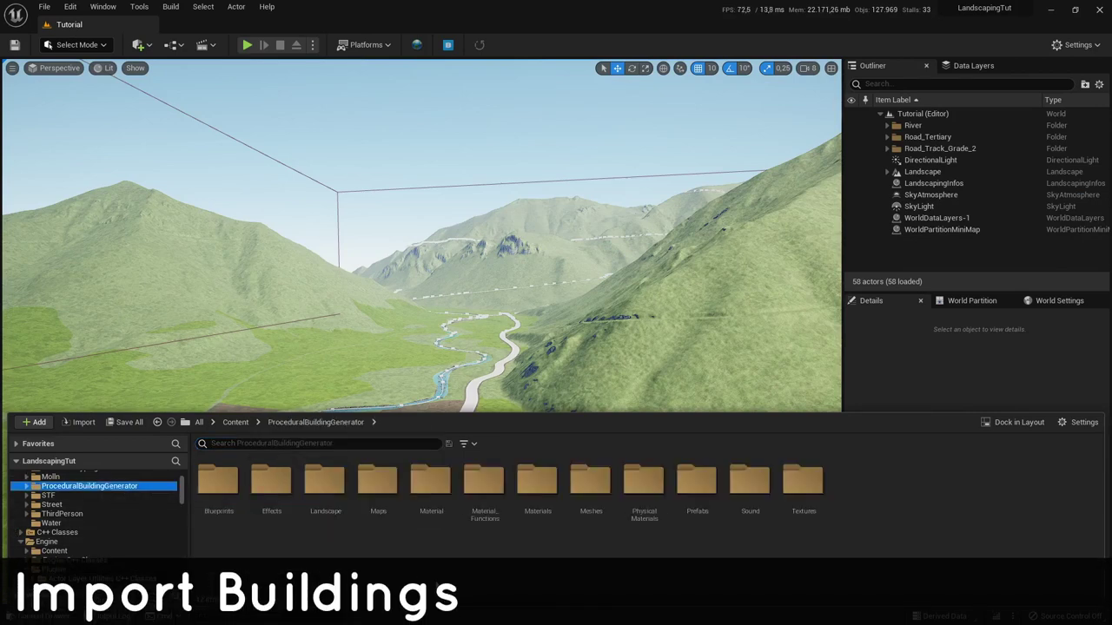
double_click(218, 485)
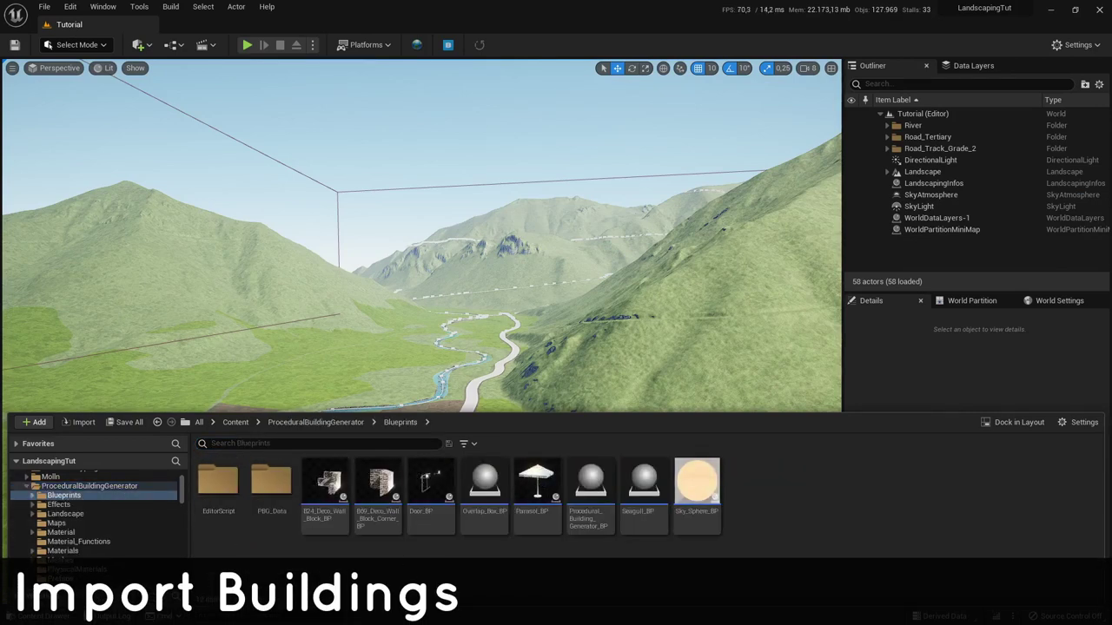
left_click(613, 511)
right_click(612, 510)
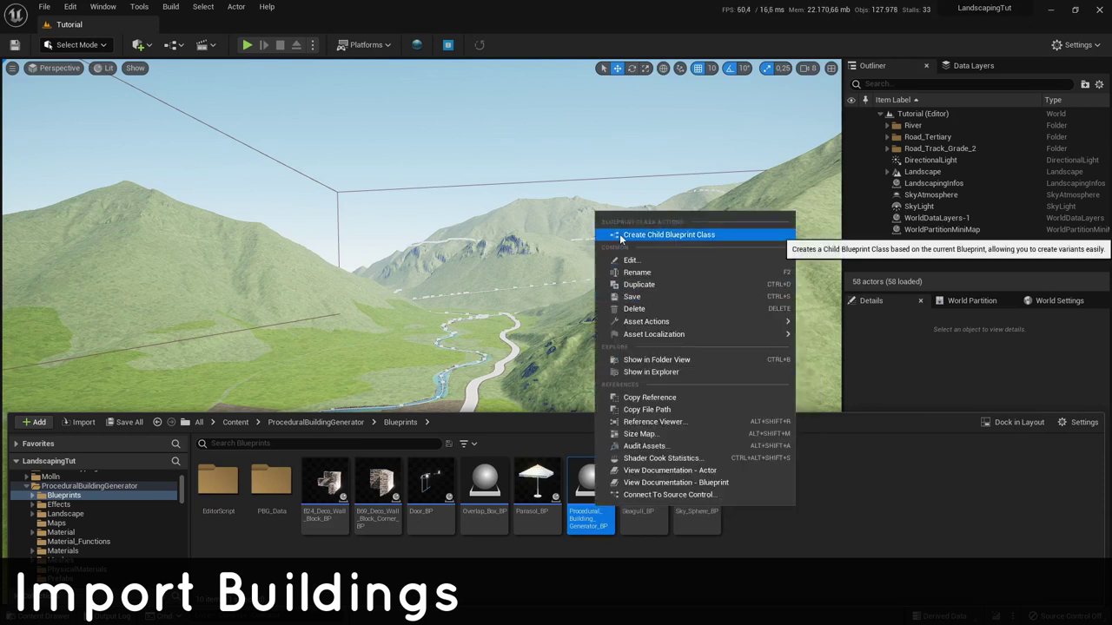
left_click(660, 234)
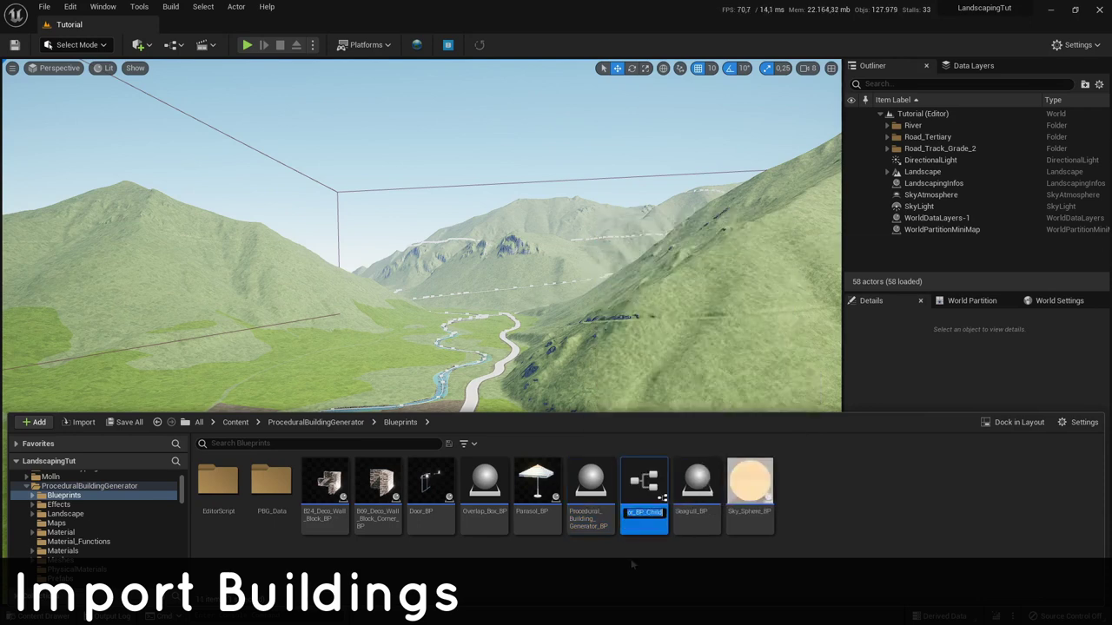
Step: Name the new child Blueprint PBG_BP_Child and open it for editing
type("Molln_Building_Genera")
key("Delete")
key("Delete")
key("Delete")
key("Delete")
key("Delete")
key("Delete")
key("Delete")
key("Delete")
key("Delete")
key("Delete")
key("Delete")
key("Delete")
key("Delete")
type("P")
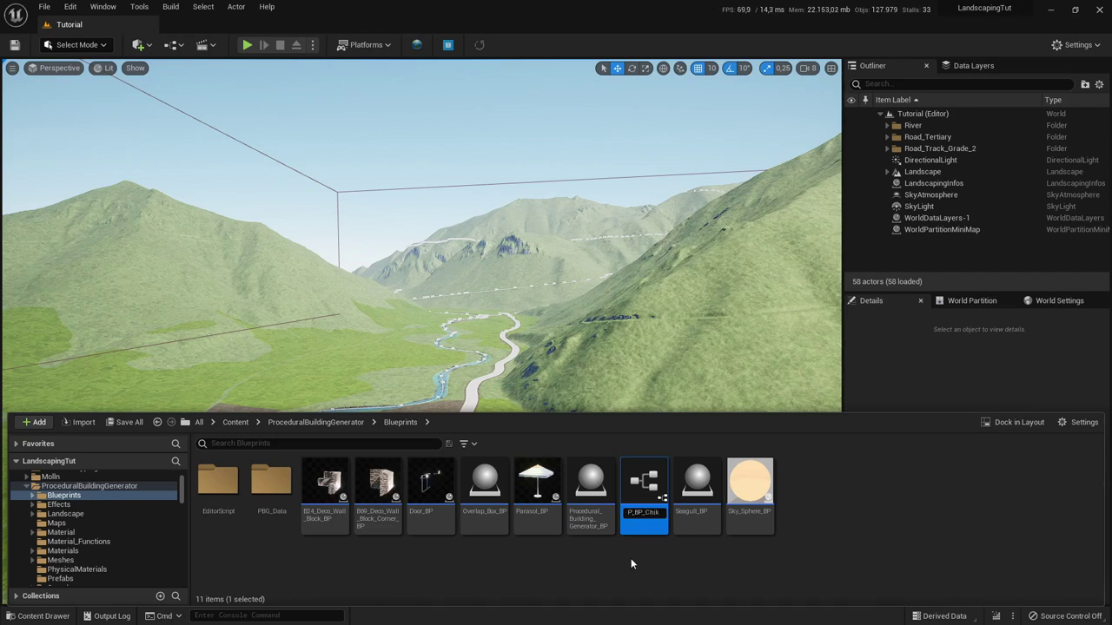
type("BG")
key("Return")
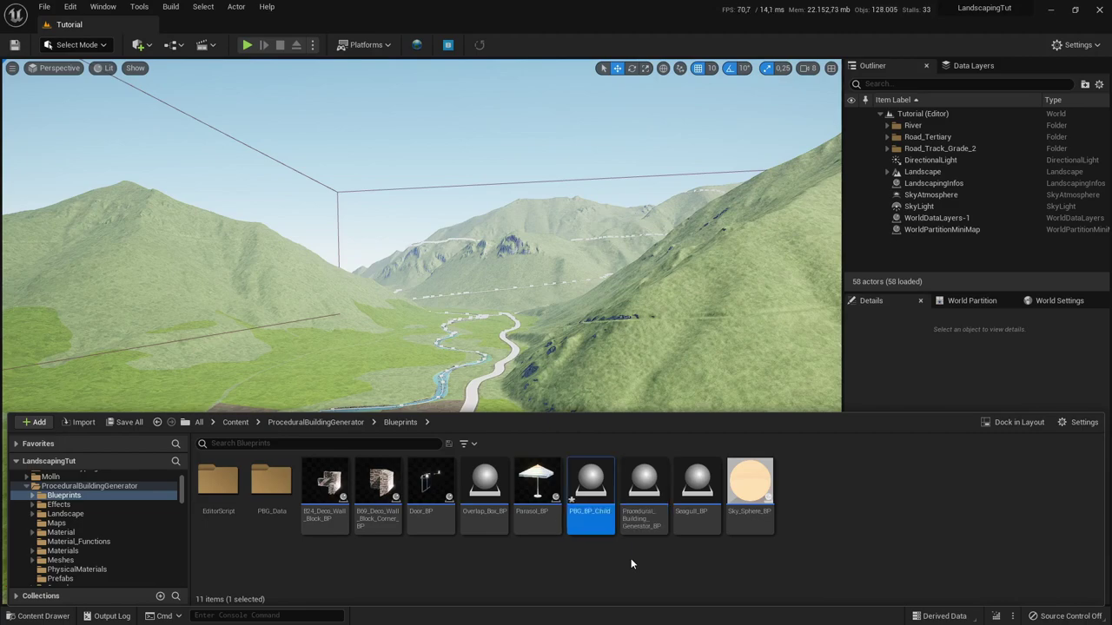
double_click(599, 494)
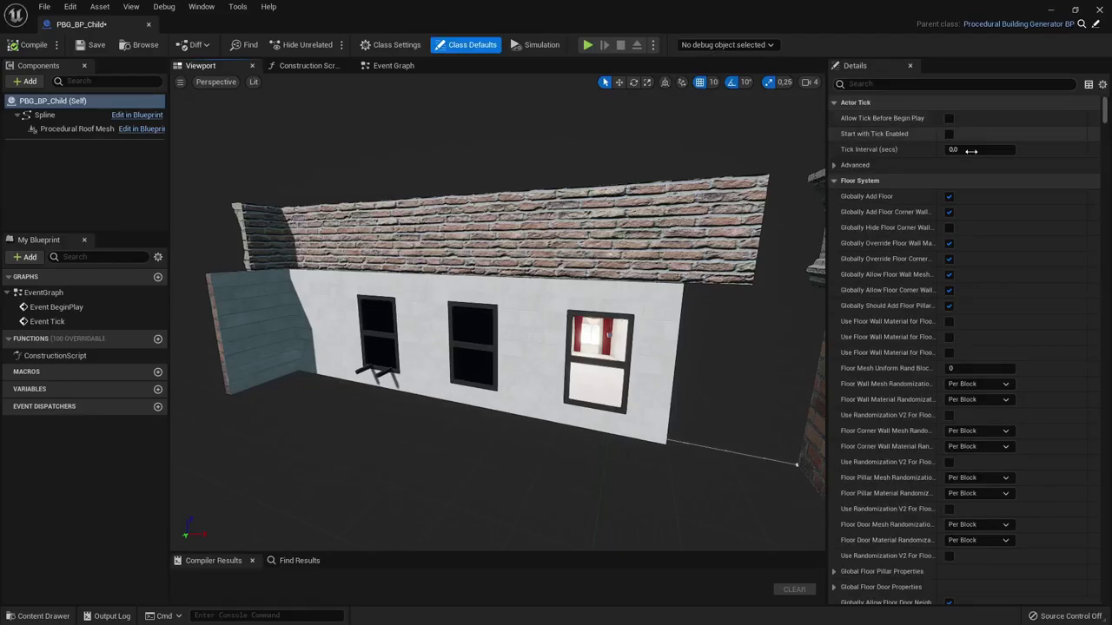
Step: Turn off Globally Add Floor Corner Wall and turn on Close Spline in the class defaults of PBG_BP_Child
left_click(949, 213)
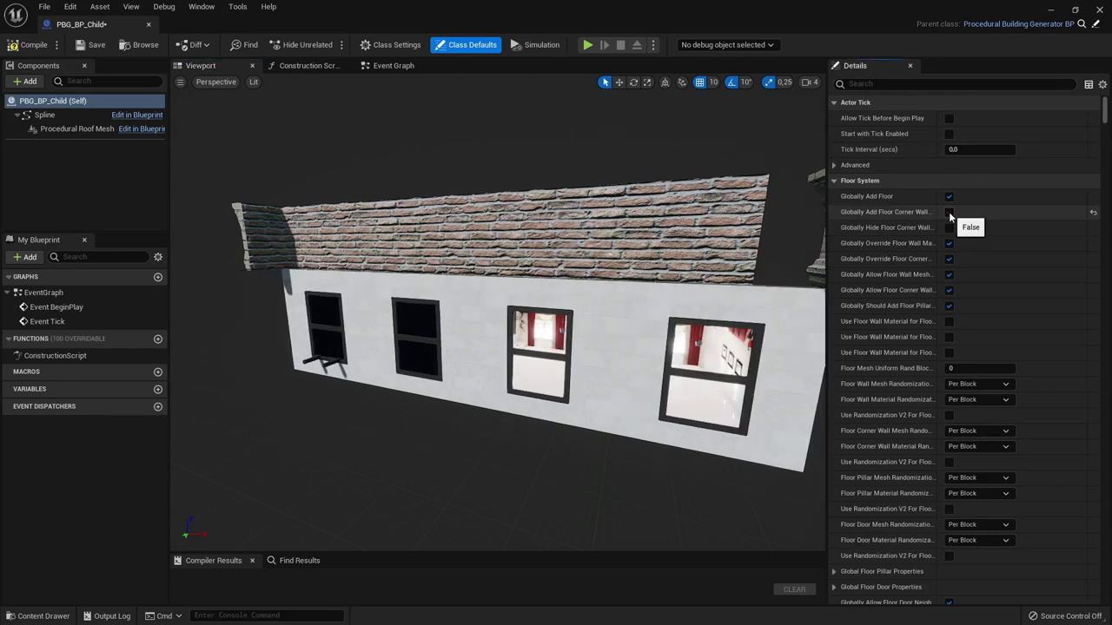
type("clo")
left_click(950, 118)
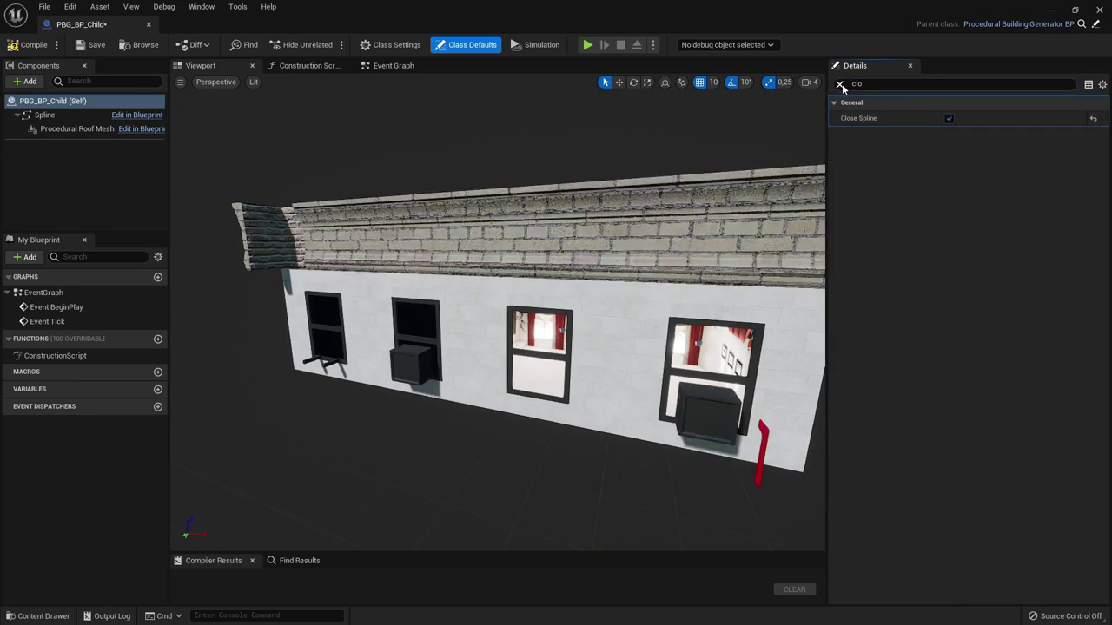
Step: Toggle Close Spline off and back on to compare its effect on the previewed building walls
left_click(949, 119)
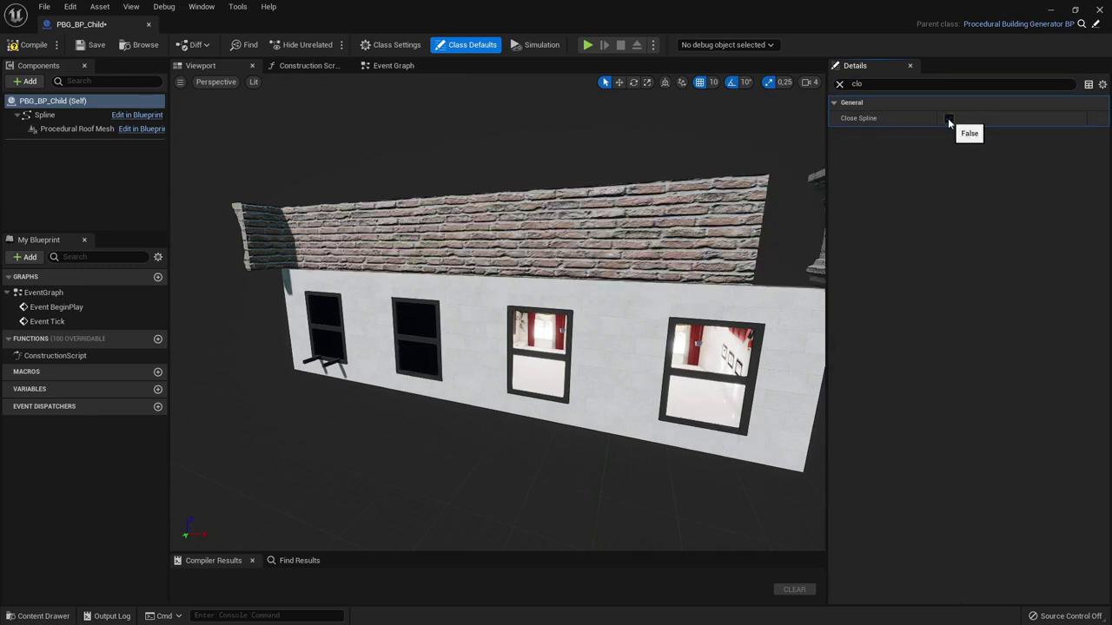
left_click(949, 118)
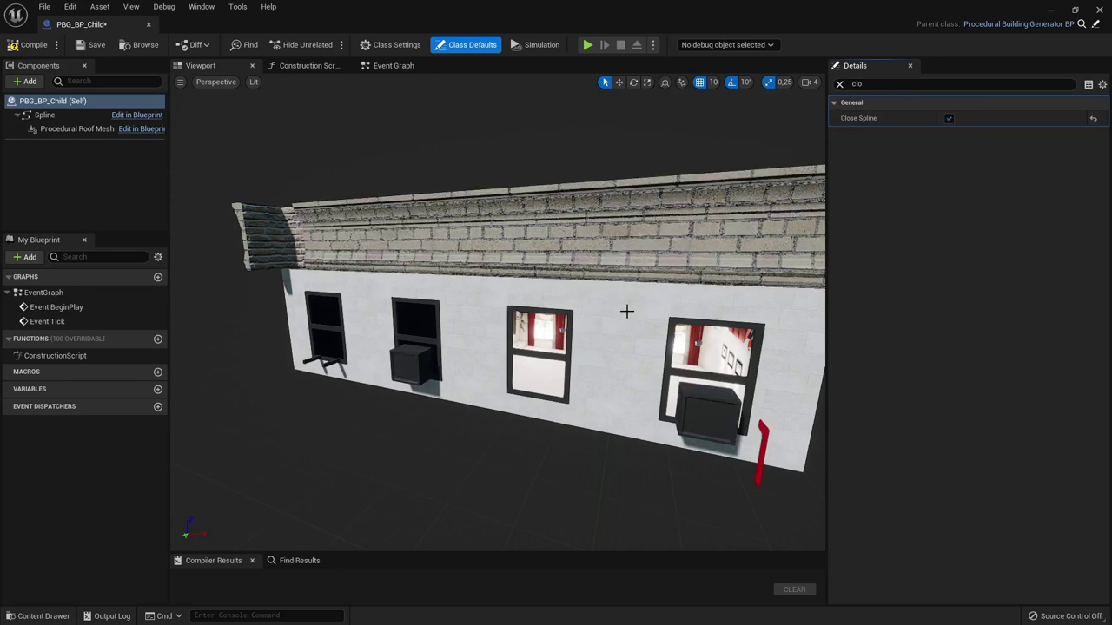
right_click_drag(626, 310, 682, 293)
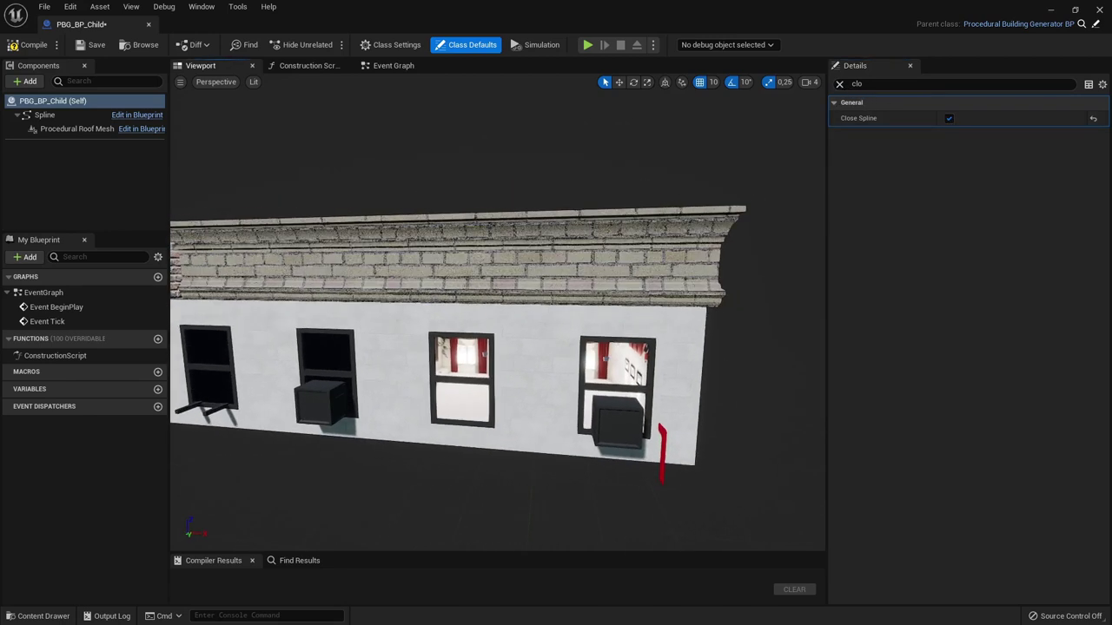
left_click(949, 119)
left_click(949, 119)
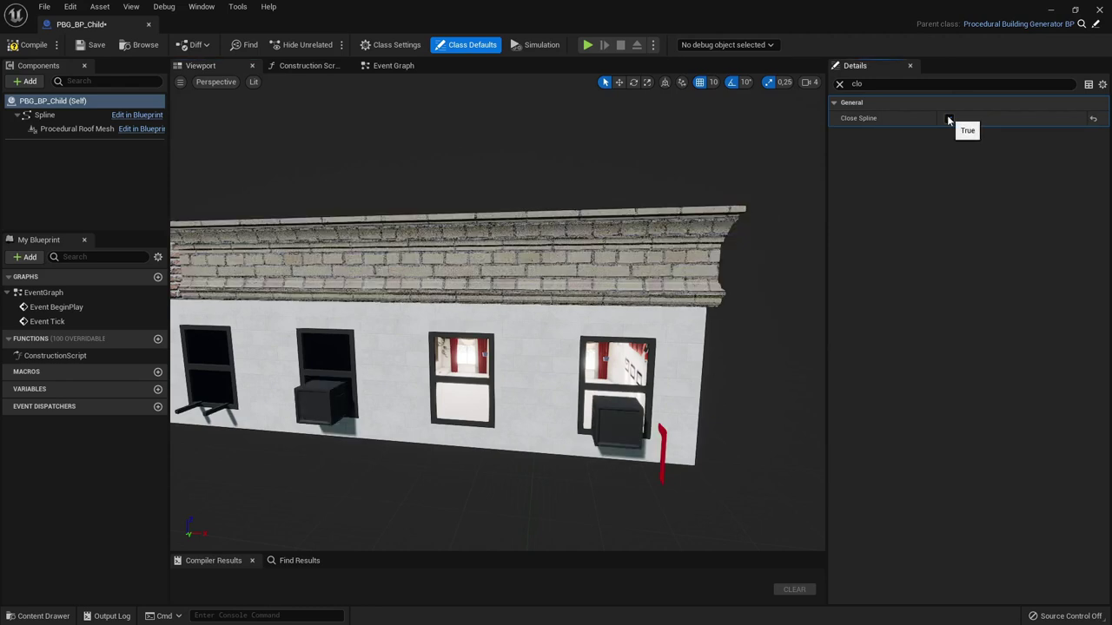
Step: Add a second element to the Floor Block Manager array and compile the Blueprint
left_click(840, 84)
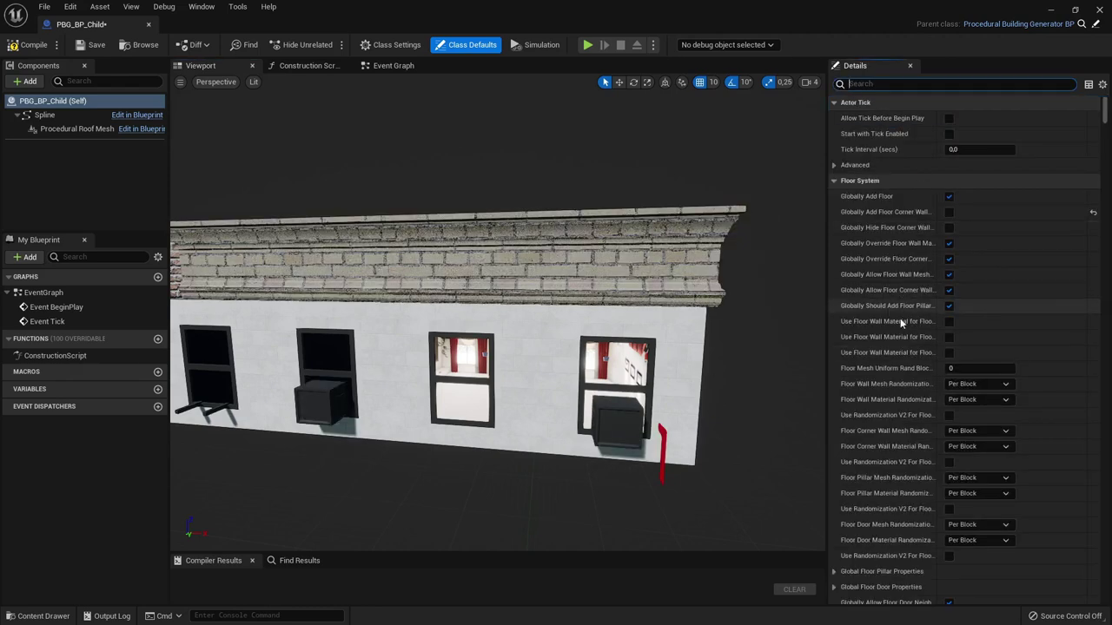
scroll(901, 313, "down", 5)
scroll(903, 307, "down", 5)
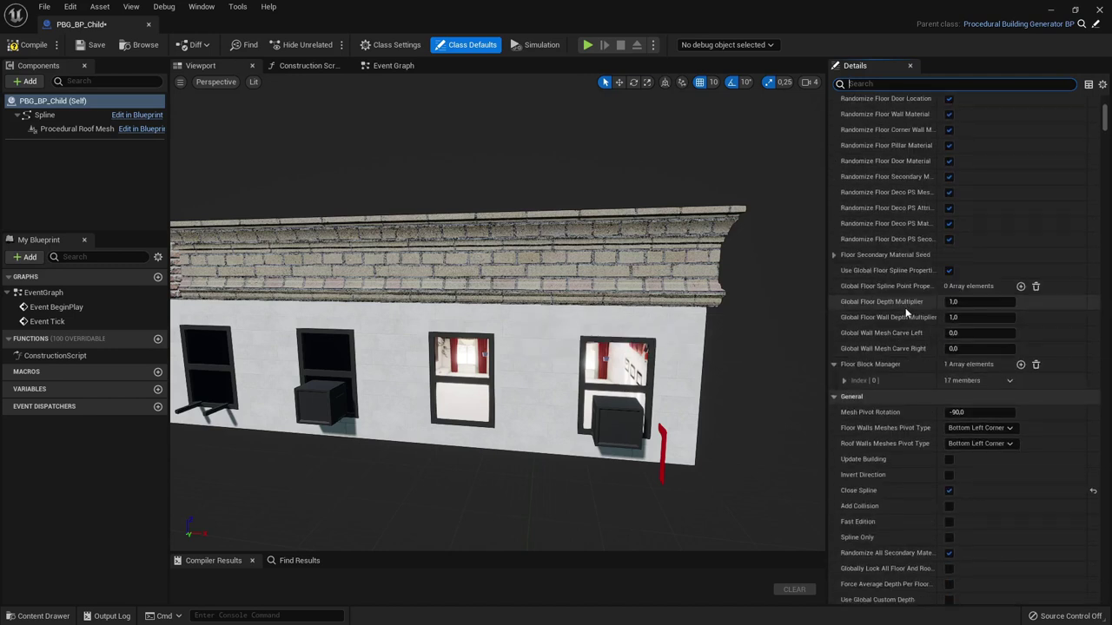
left_click(1021, 365)
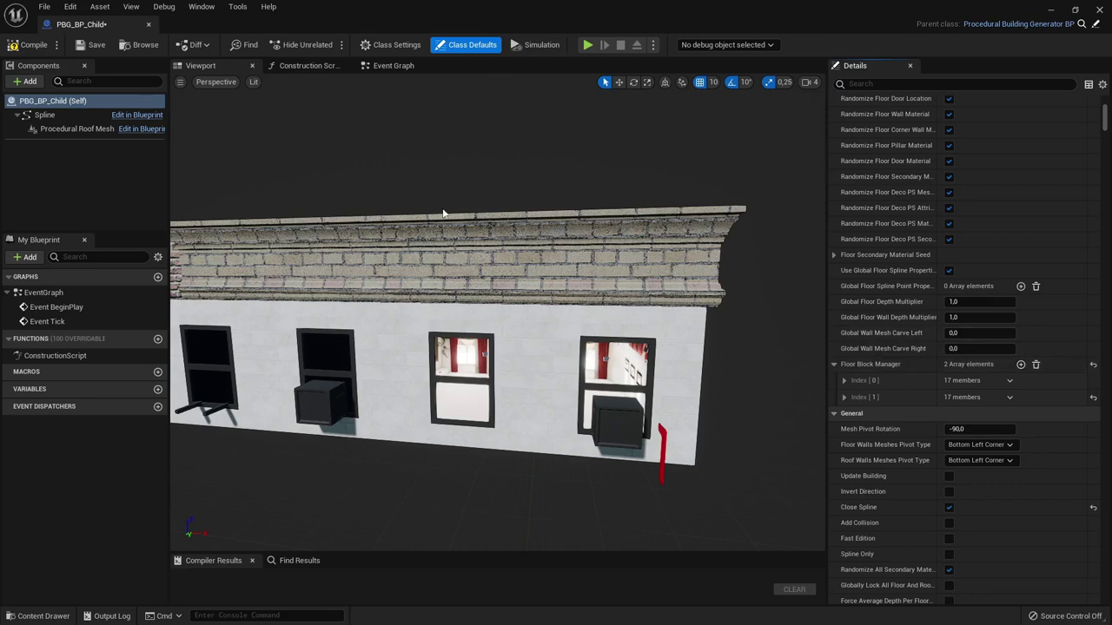
left_click(33, 44)
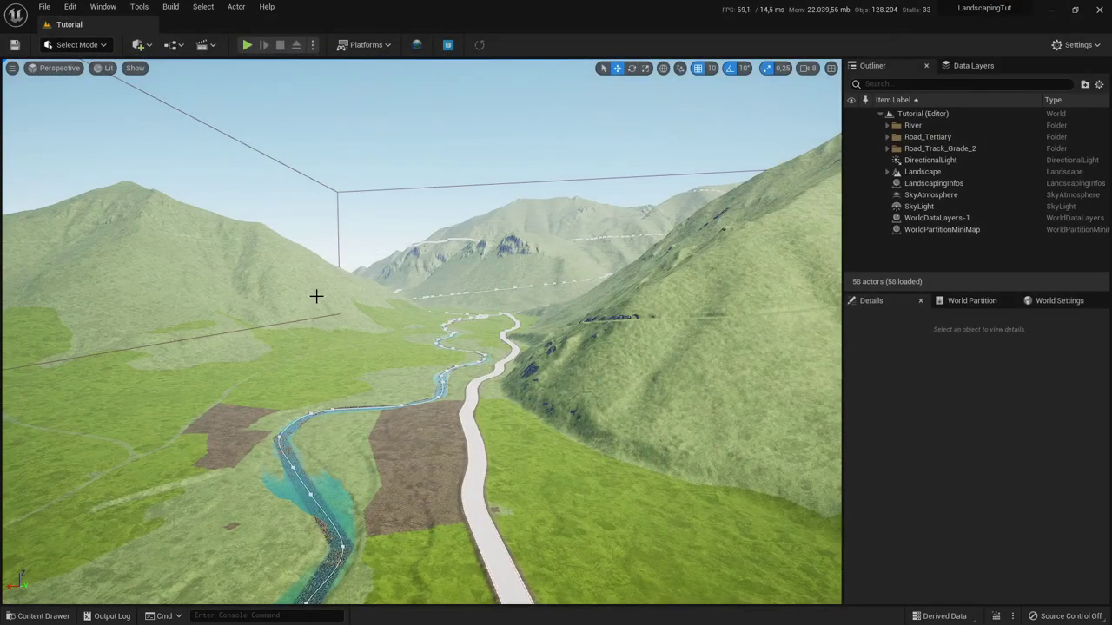
Step: Load gis_osm_buildings_a_free_1.shp as the shapefile to import in the Landscaping tool
left_click(417, 44)
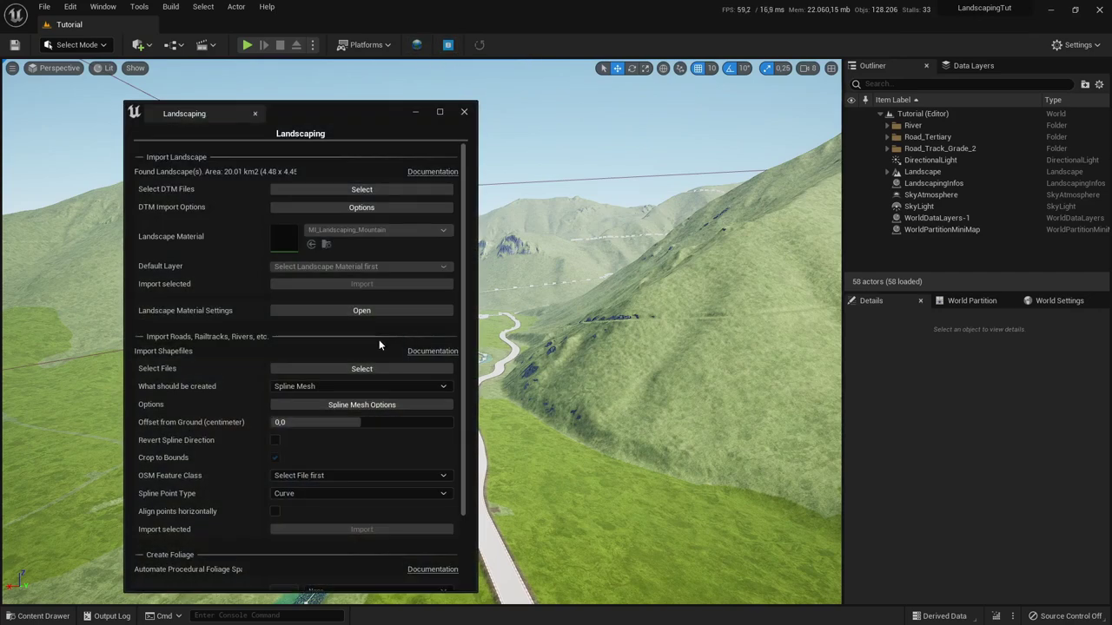
left_click(330, 369)
left_click(327, 185)
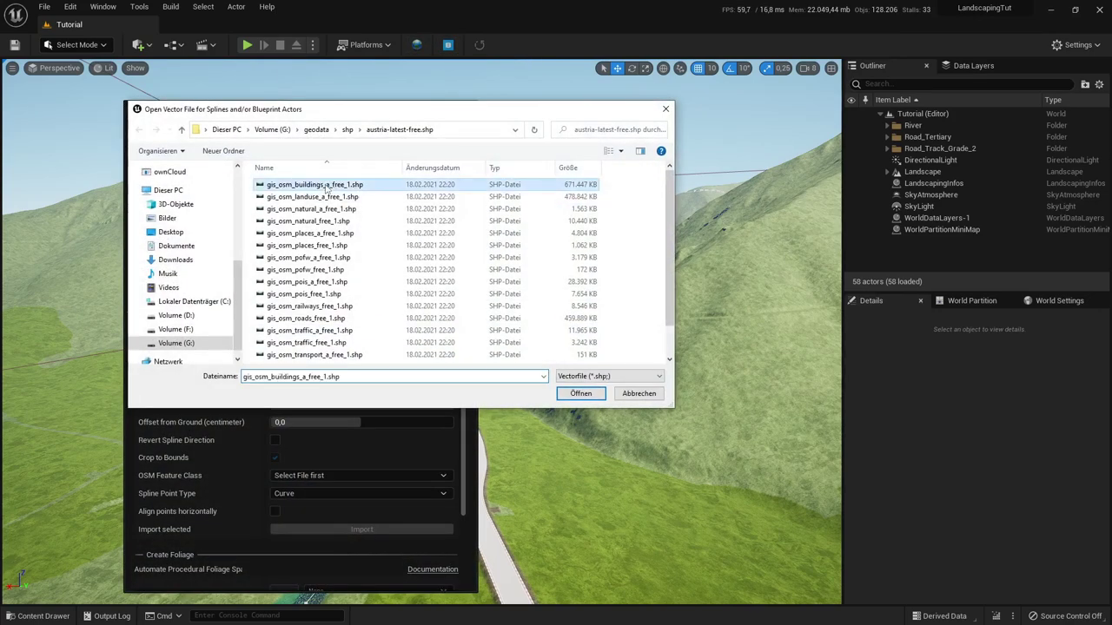
left_click(580, 394)
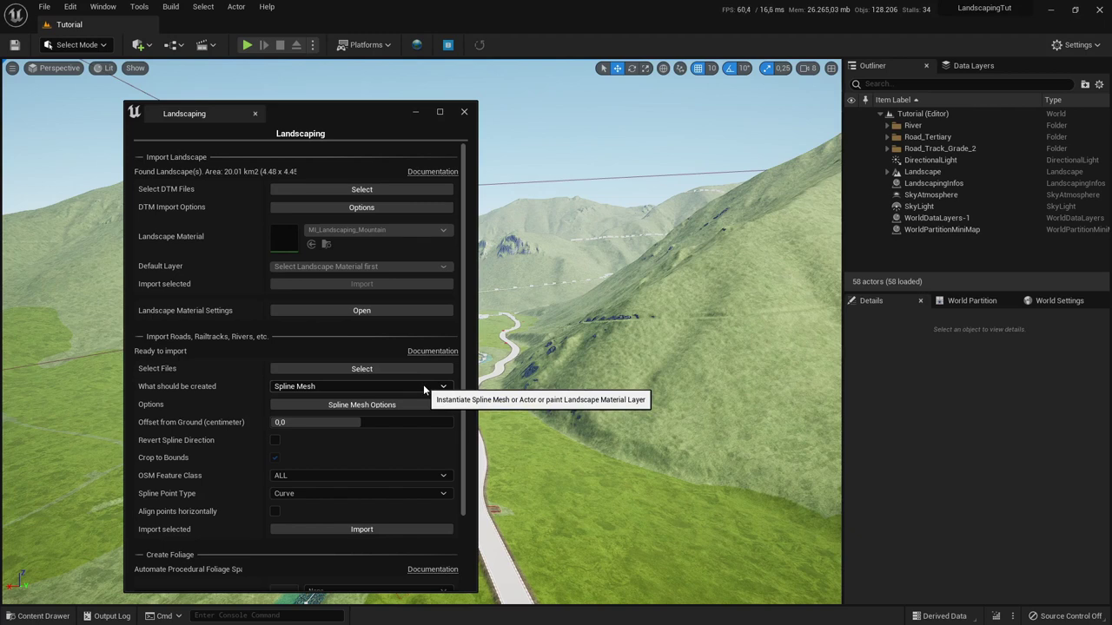
left_click_drag(386, 119, 671, 116)
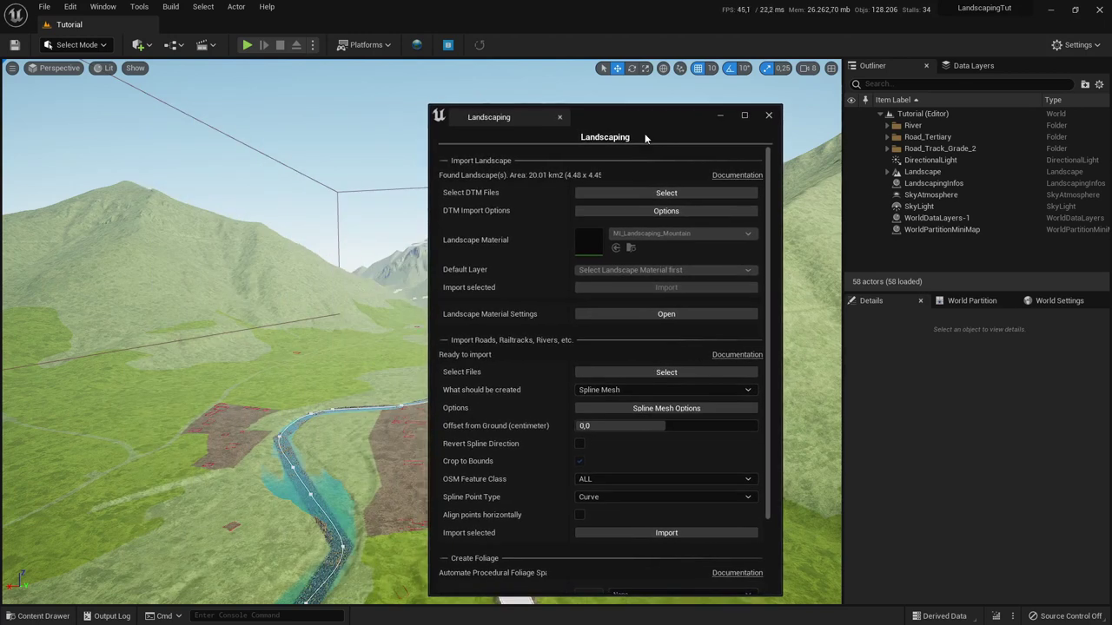
Step: Select LandscapingInfos and check Draw Vector Data Debug and Snap to Ground against the building outlines on the landscape
left_click(934, 183)
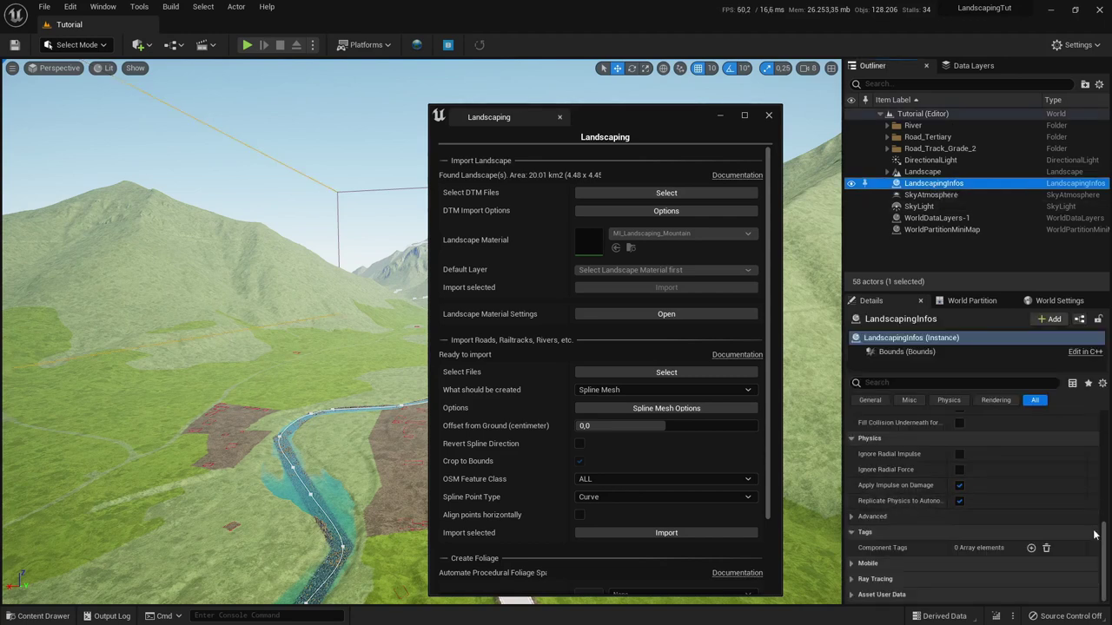
left_click_drag(1101, 556, 1108, 413)
scroll(909, 512, "down", 2)
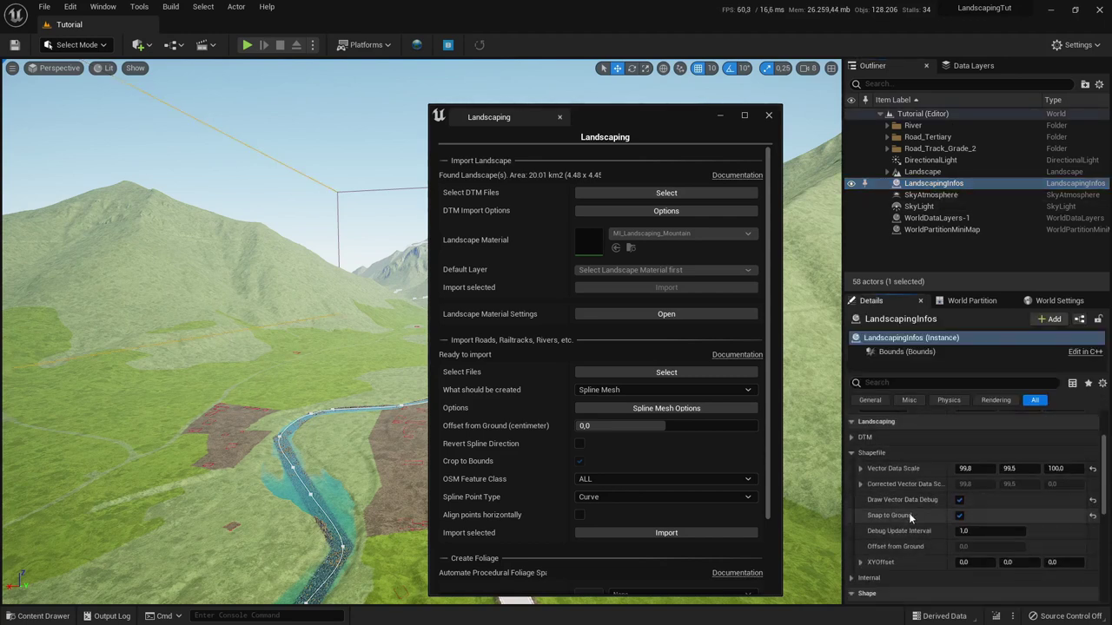
left_click(959, 500)
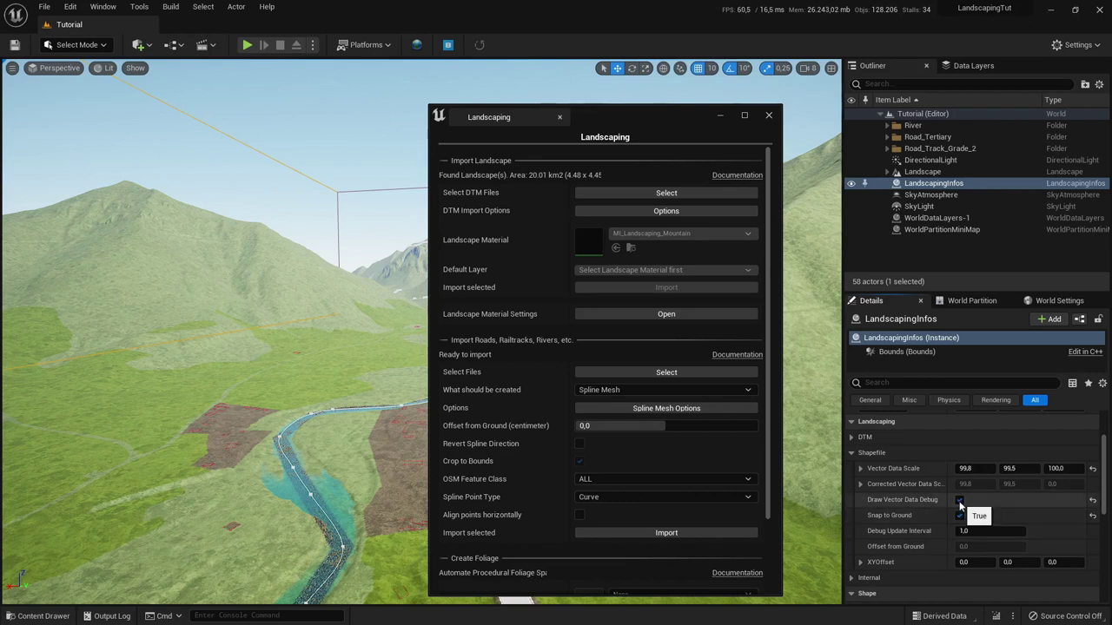
left_click(960, 500)
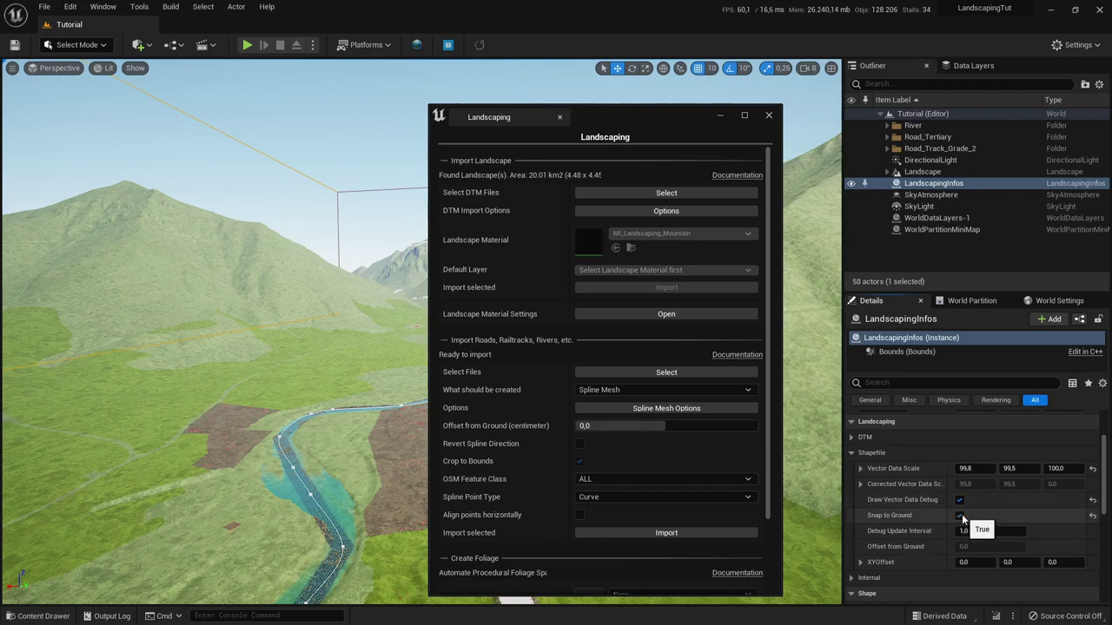
left_click(960, 516)
right_click_drag(270, 523, 382, 522)
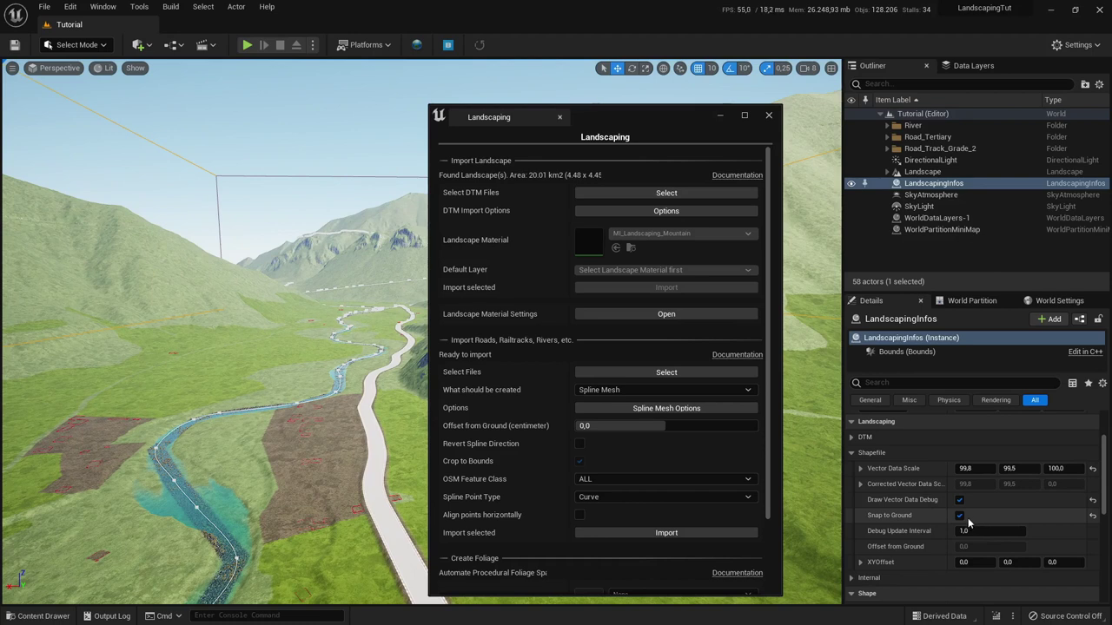
Step: Set the import to create Actor / Blueprint objects using PBG_BP_Child, with Create Auxiliary Actor turned off
left_click(608, 390)
left_click(606, 414)
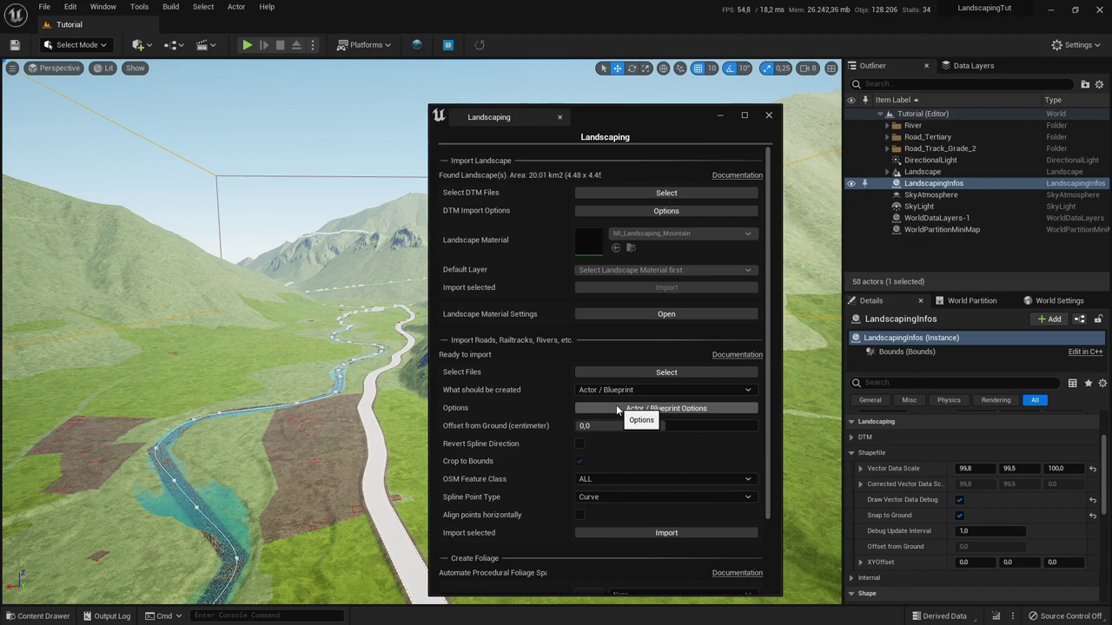
left_click(616, 406)
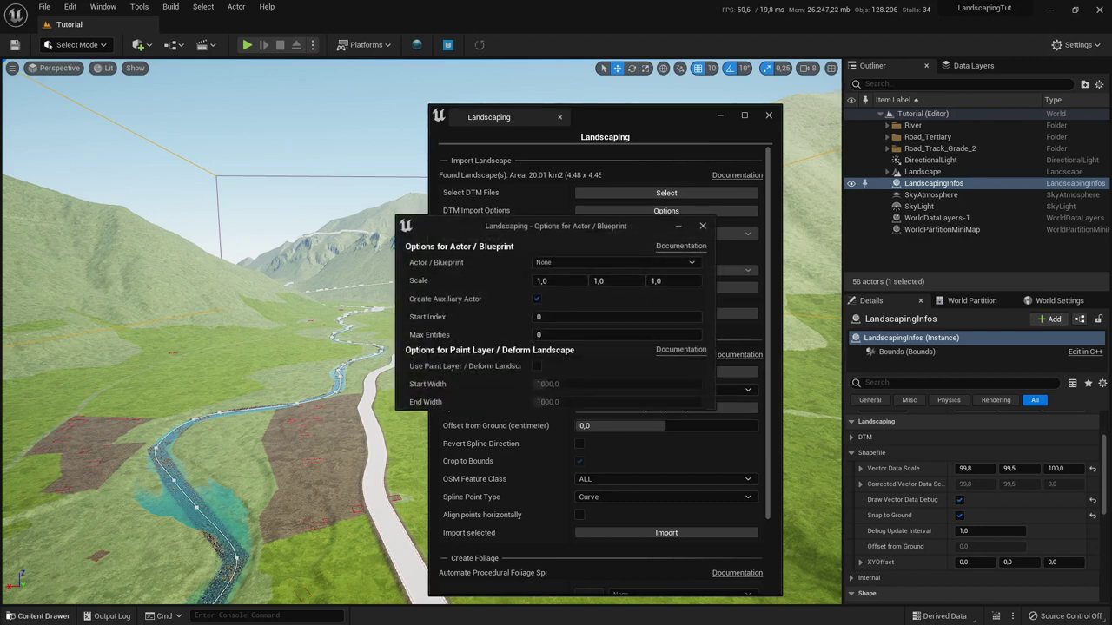
left_click(37, 615)
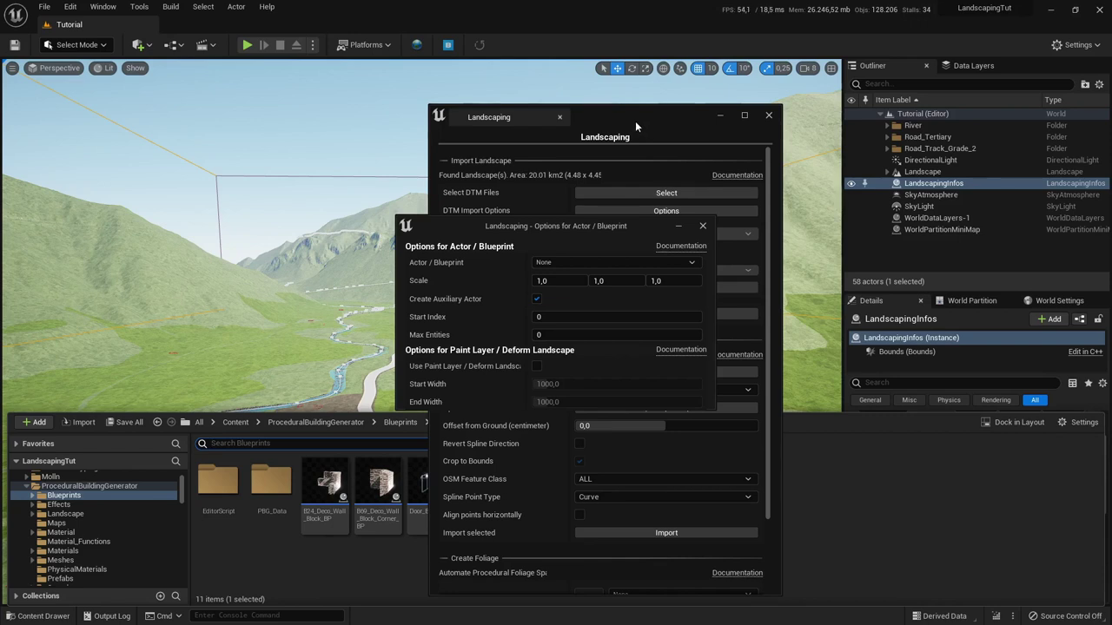
left_click_drag(636, 126, 913, 120)
left_click_drag(591, 487, 612, 262)
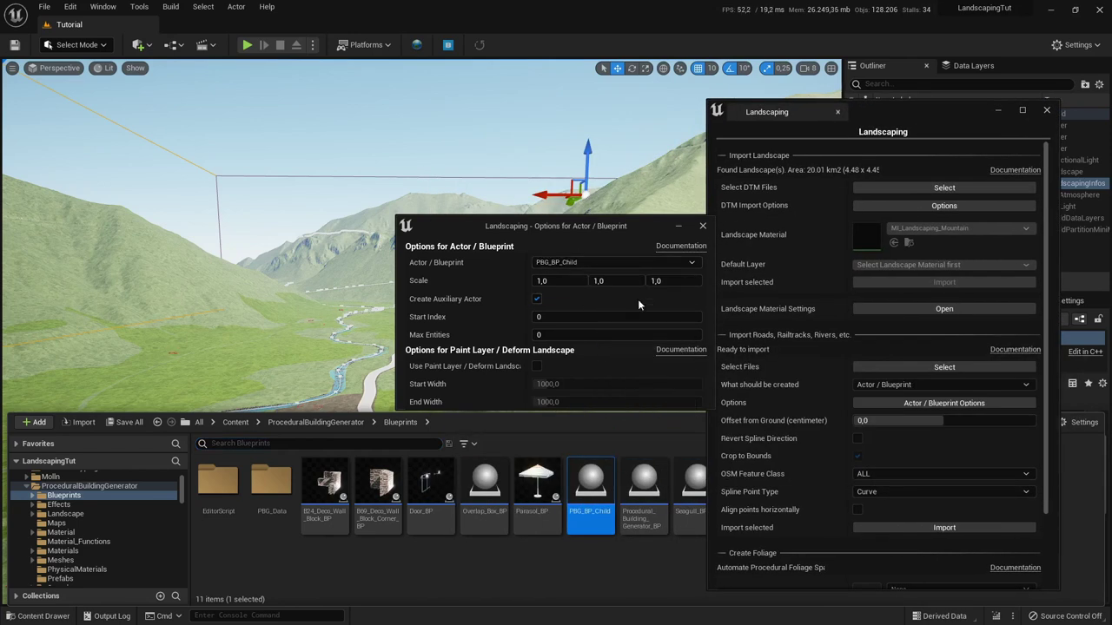
left_click(537, 300)
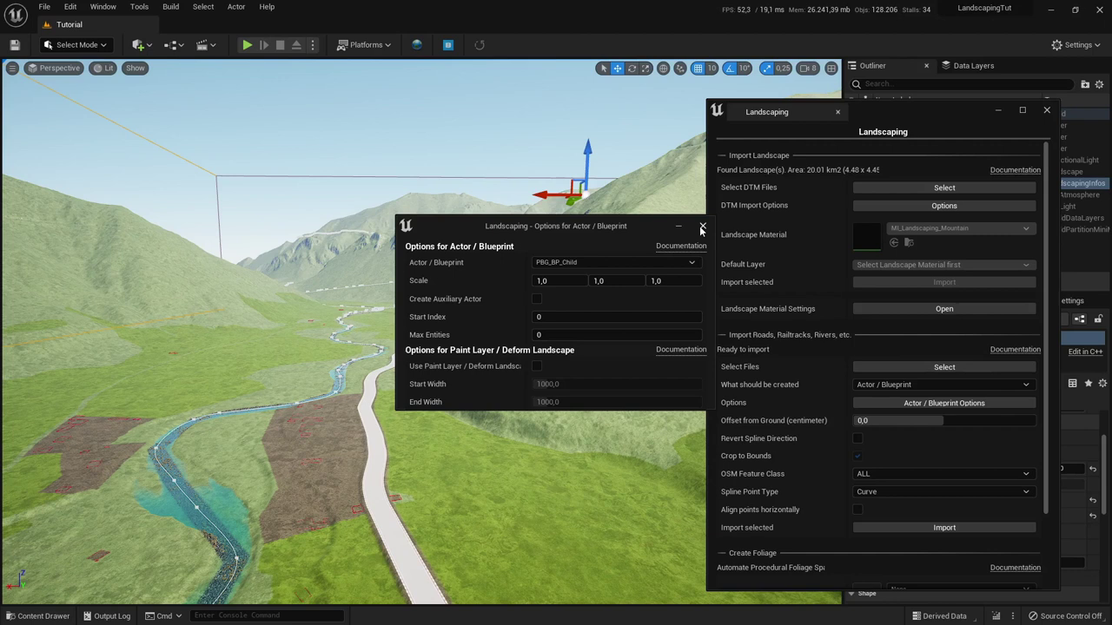
left_click(702, 227)
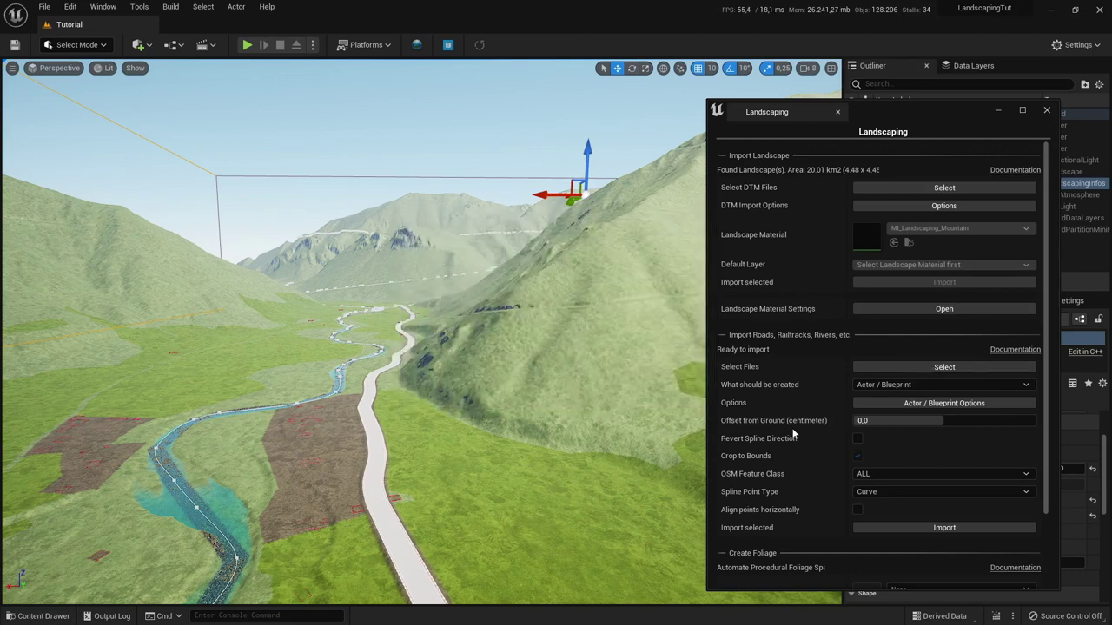
Step: Set the spline point type to Linear, enable Align points horizontally, and import the building shapes
left_click(880, 492)
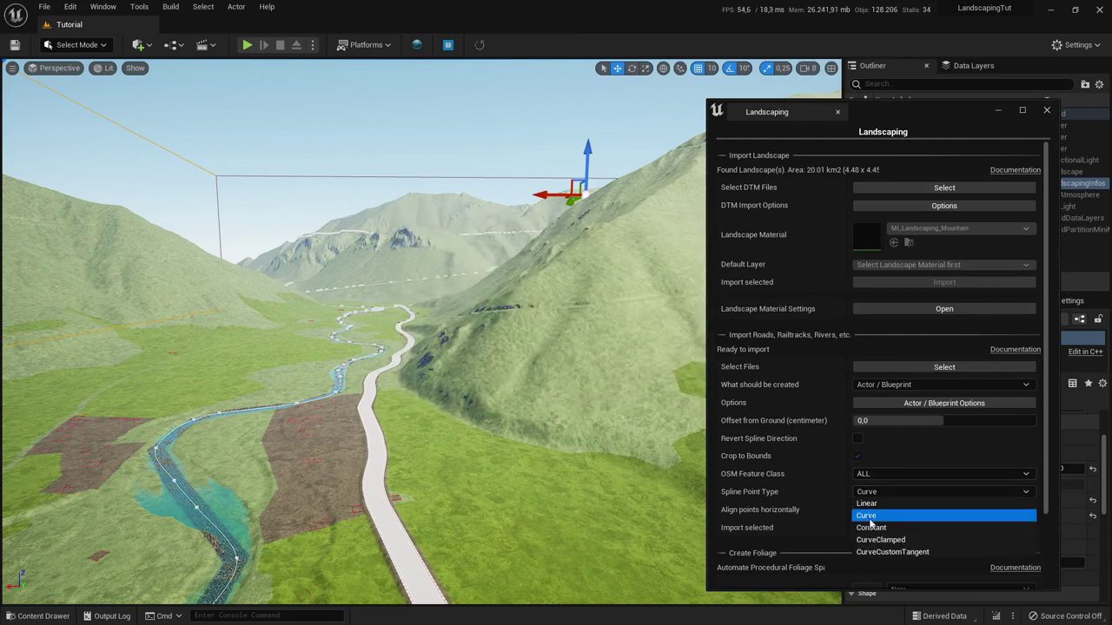
left_click(874, 500)
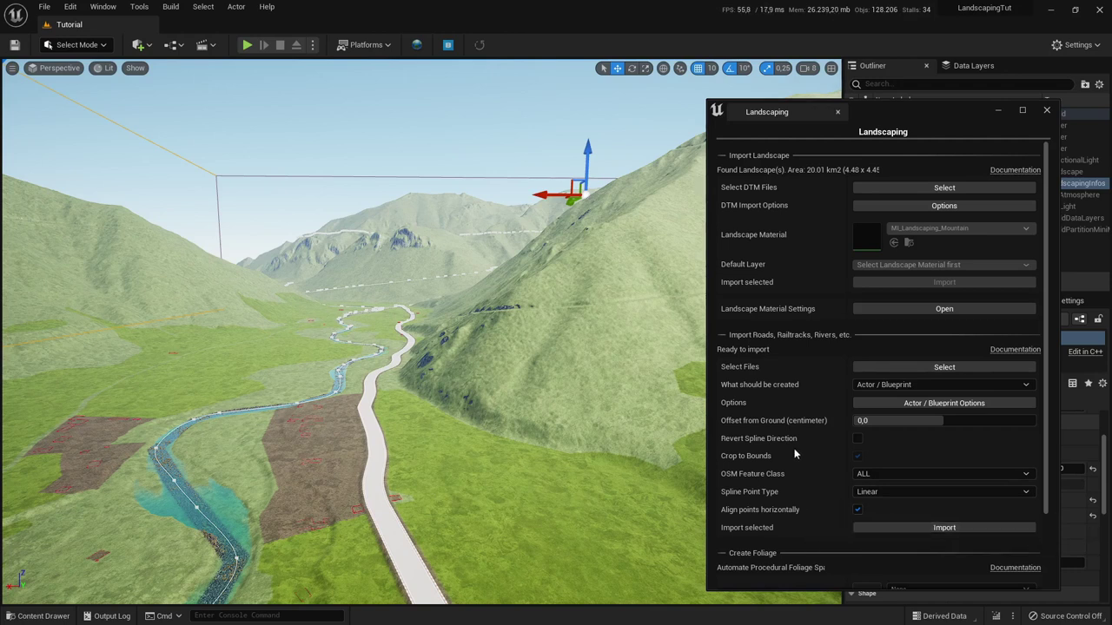
left_click(886, 530)
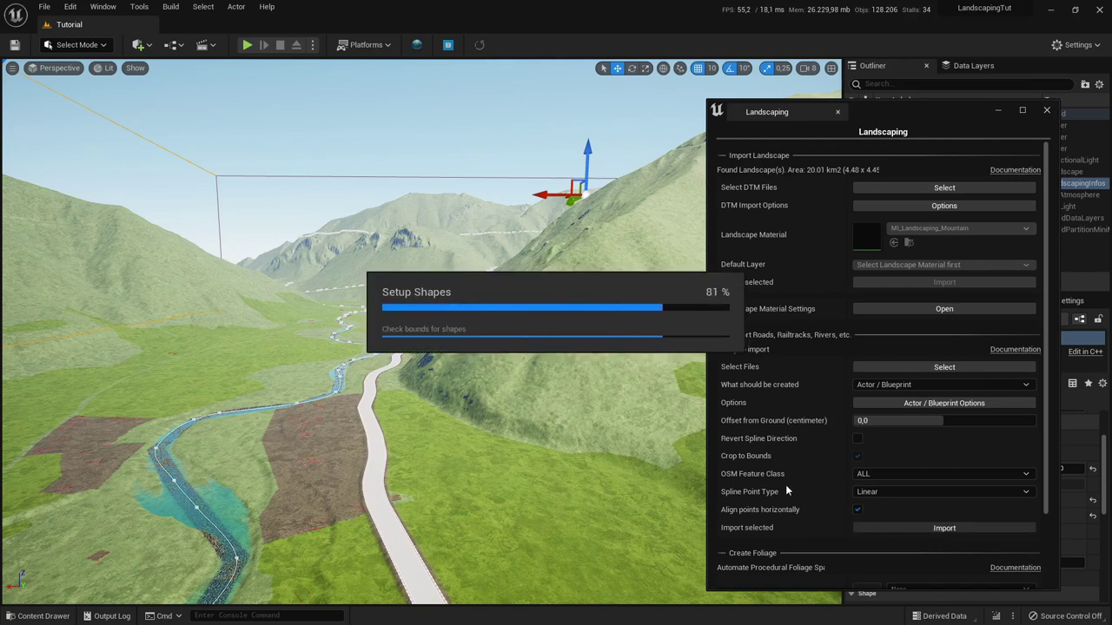
left_click(606, 343)
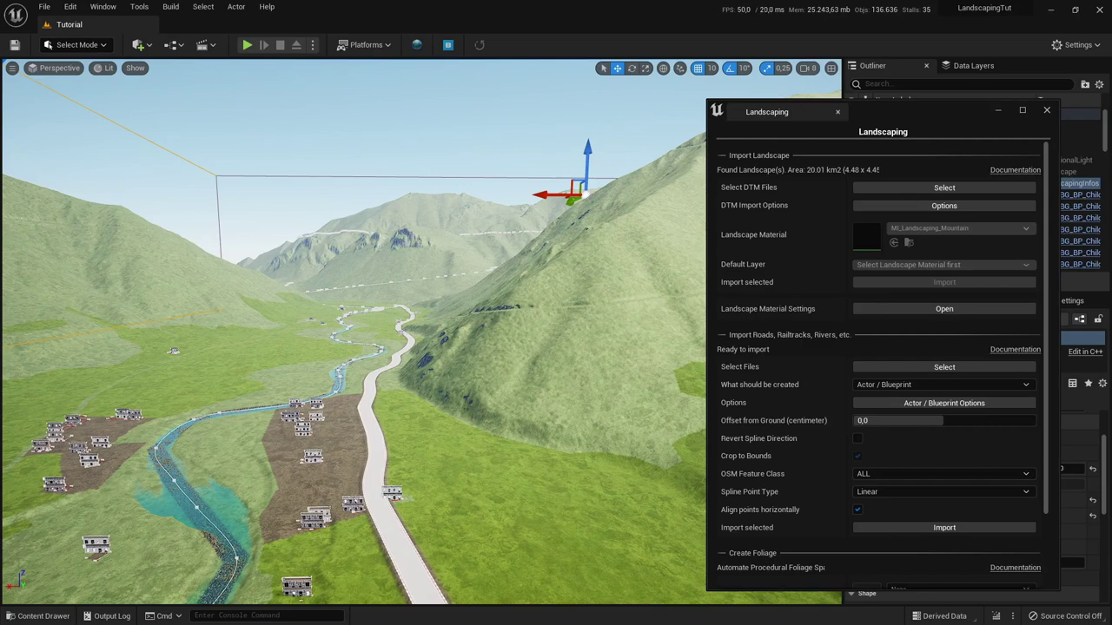
Step: Close the Landscaping window and examine the imported buildings along the road
left_click(1046, 113)
scroll(404, 437, "up", 6)
key("w")
right_click_drag(405, 437, 443, 501)
right_click_drag(489, 510, 489, 509)
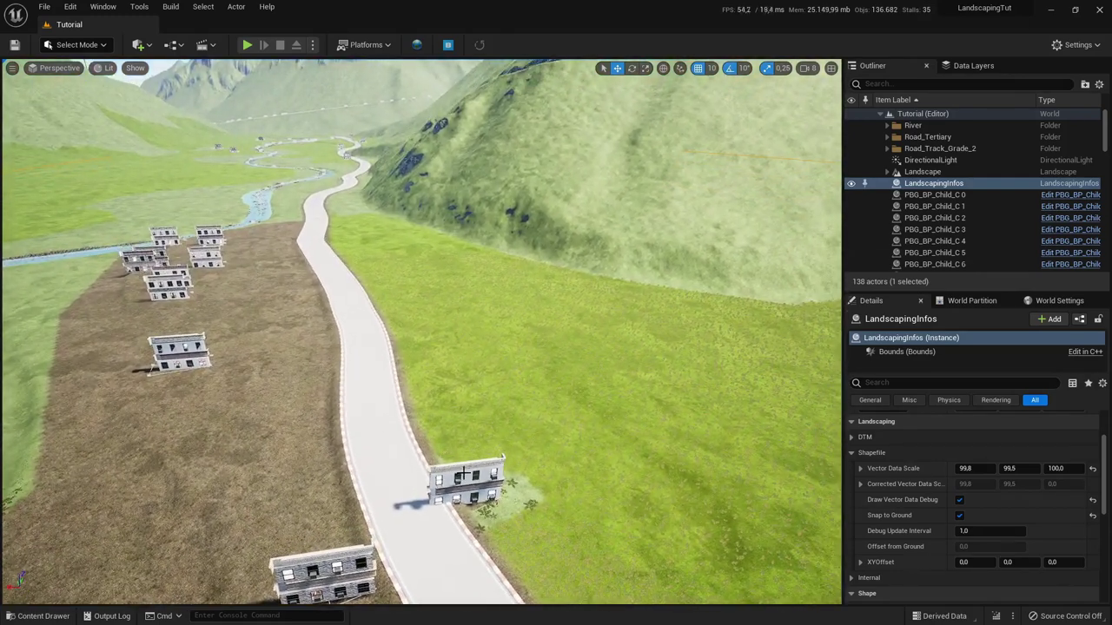
right_click_drag(356, 478, 319, 487)
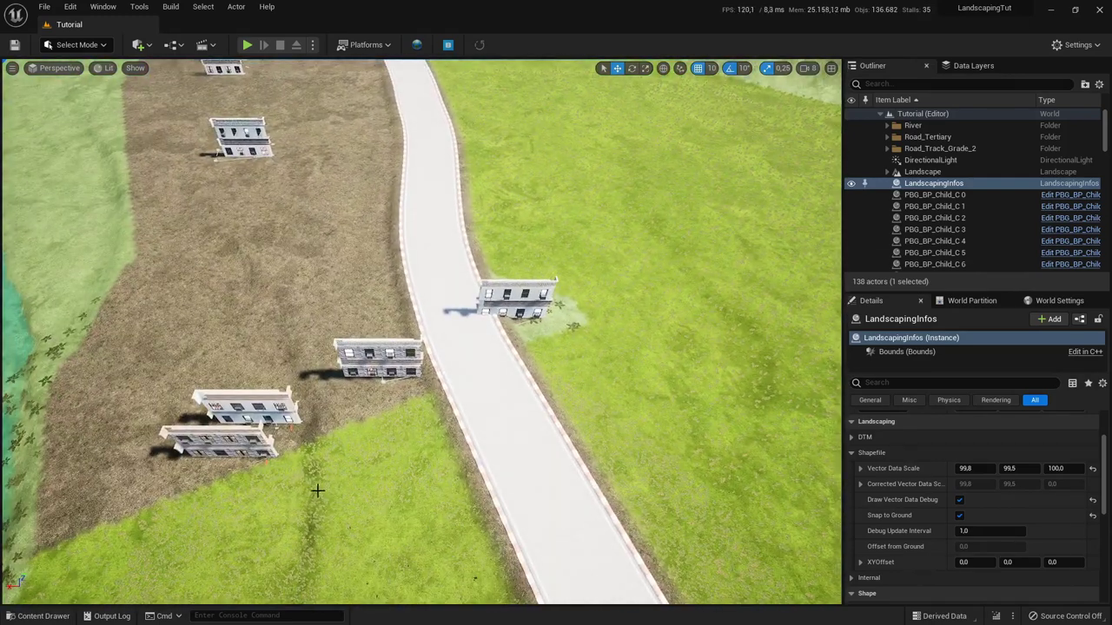
Step: Save the level and reload the Tutorial map from the Molln content folder
left_click(15, 45)
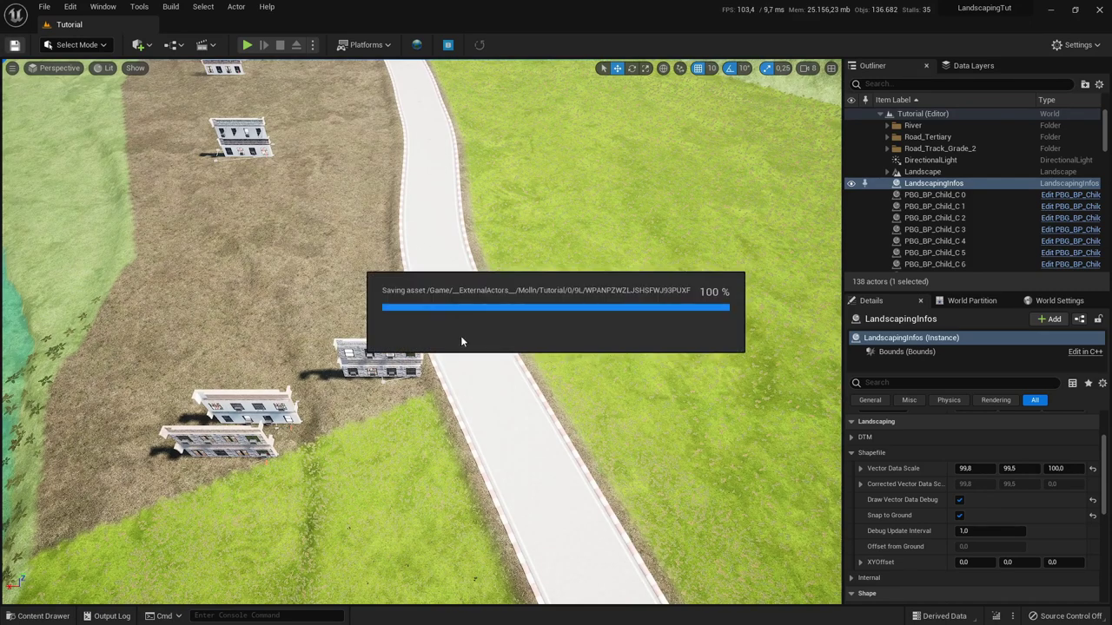
left_click(44, 615)
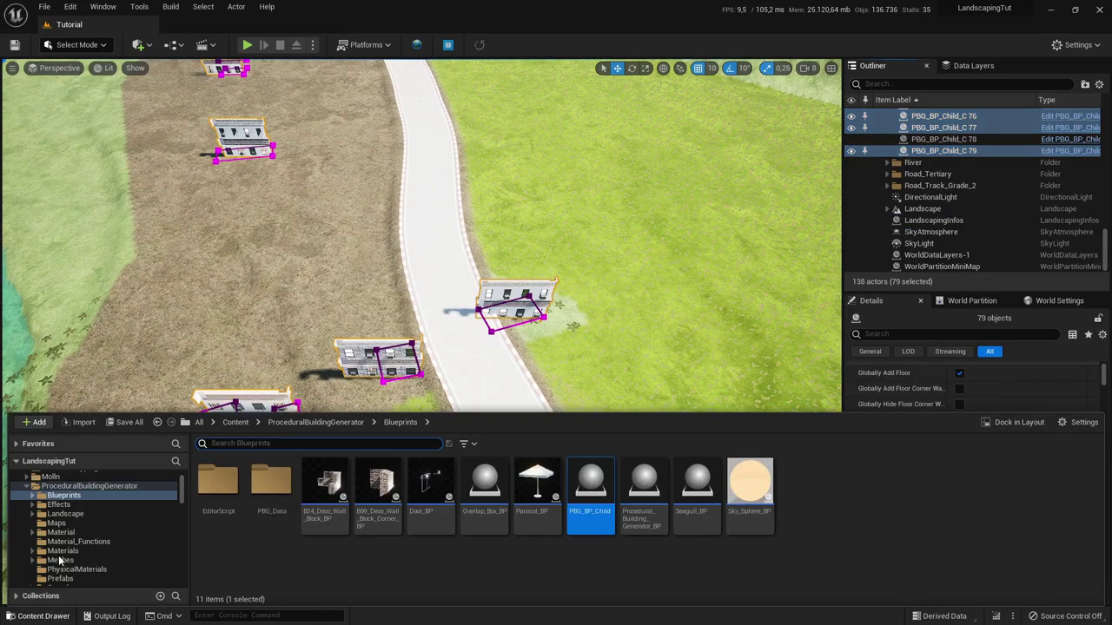
left_click(50, 477)
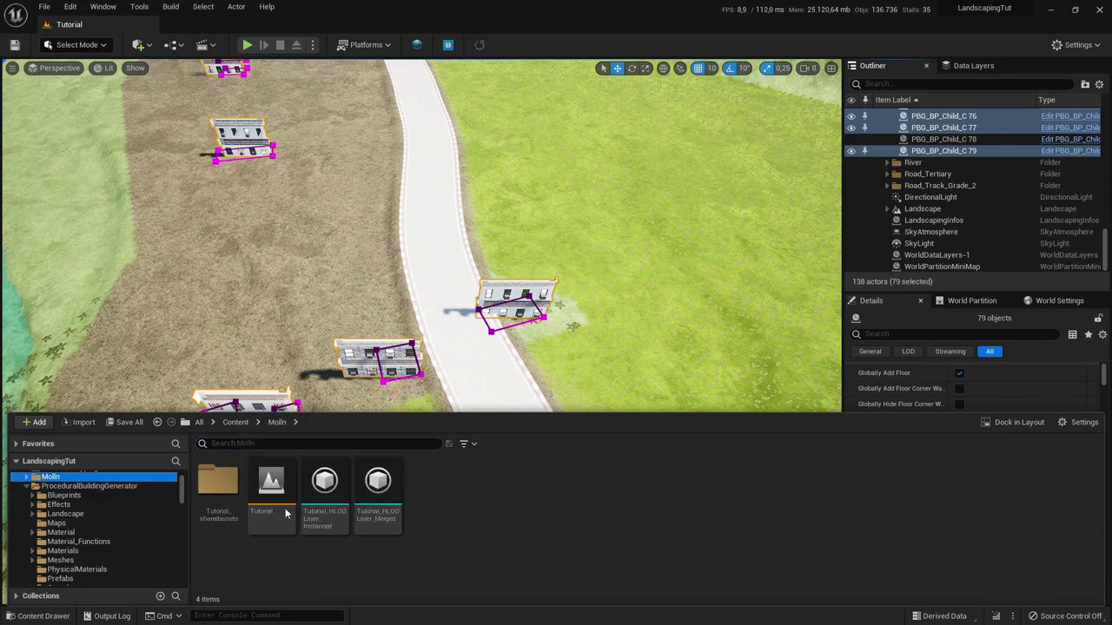
left_click(271, 488)
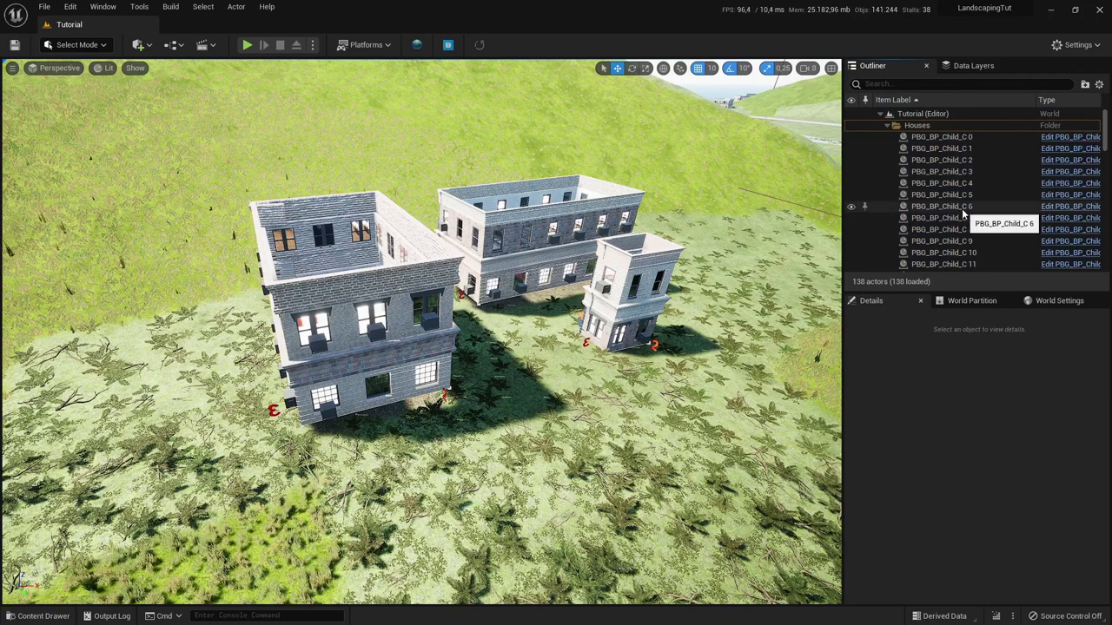
Step: Try flattening the landscape under the large front building with Width and Side Falloff at 500, and undo the flattening
left_click(945, 137)
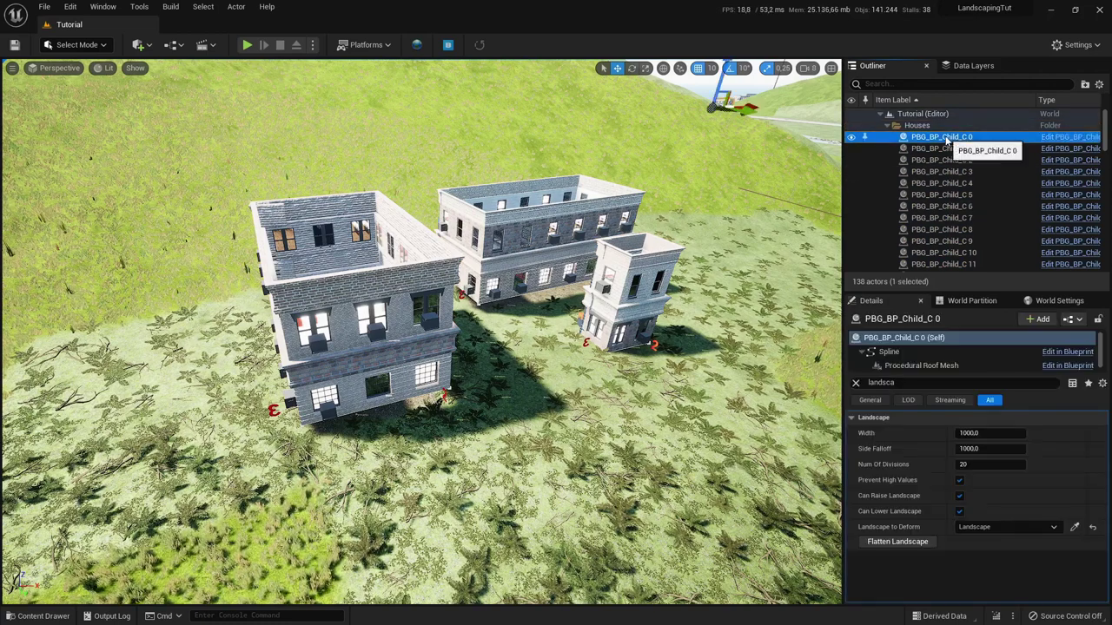
left_click(401, 319)
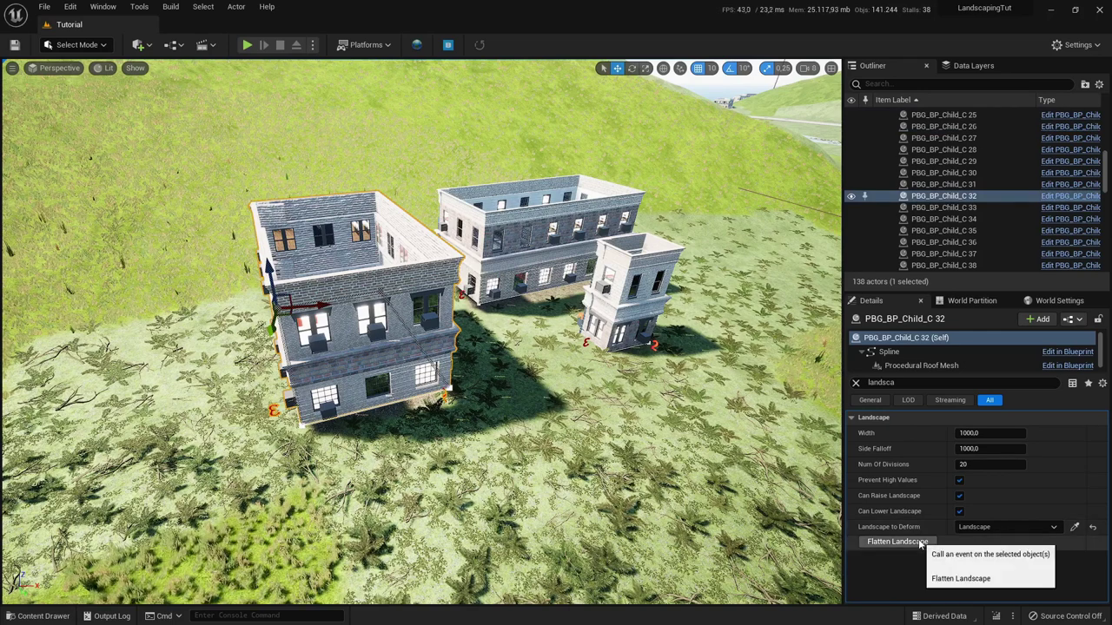
left_click(991, 434)
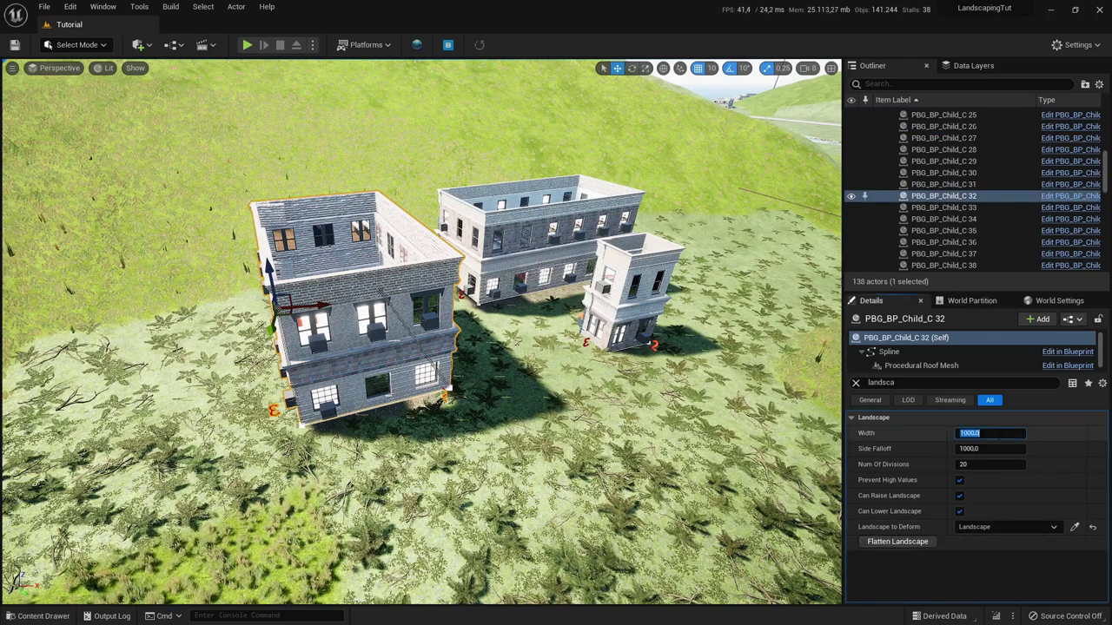
type("500")
key("Tab")
type("5")
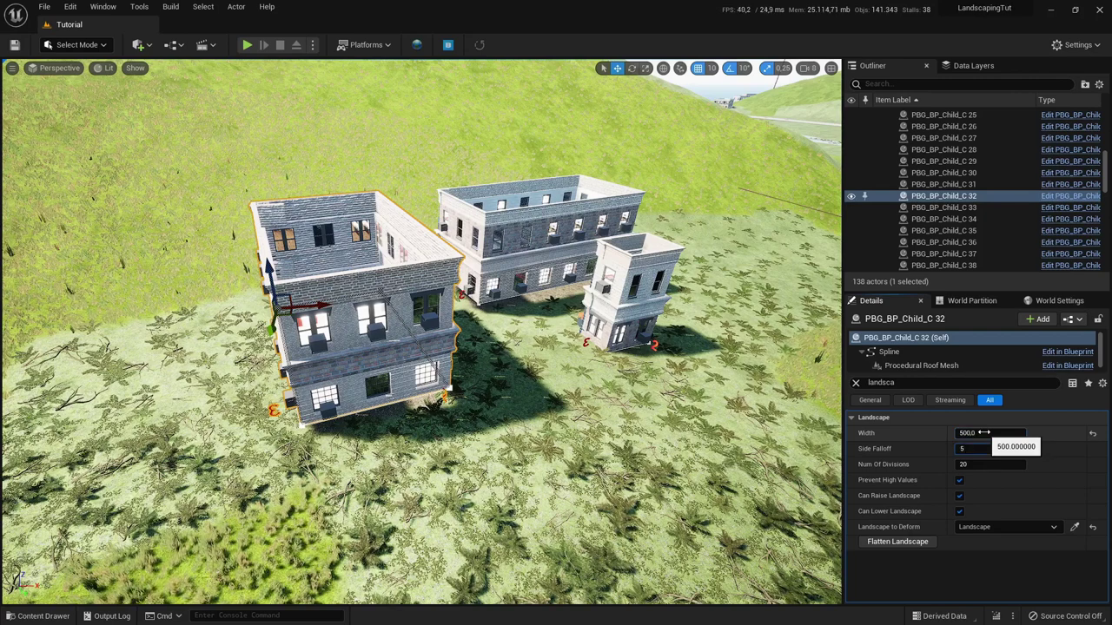
type("00")
key("Tab")
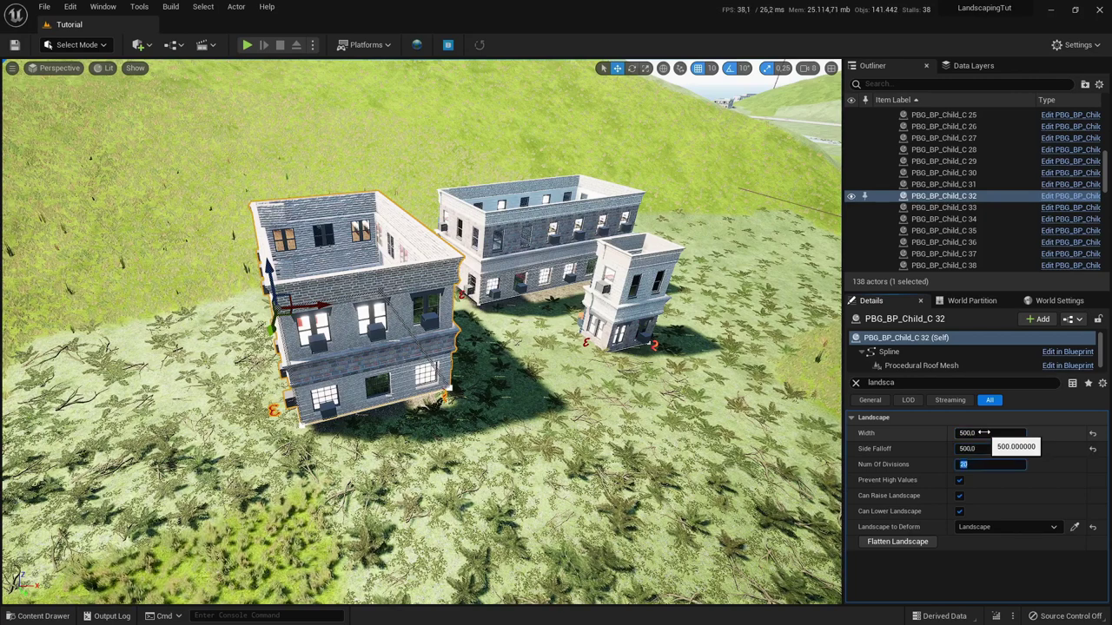
left_click(893, 542)
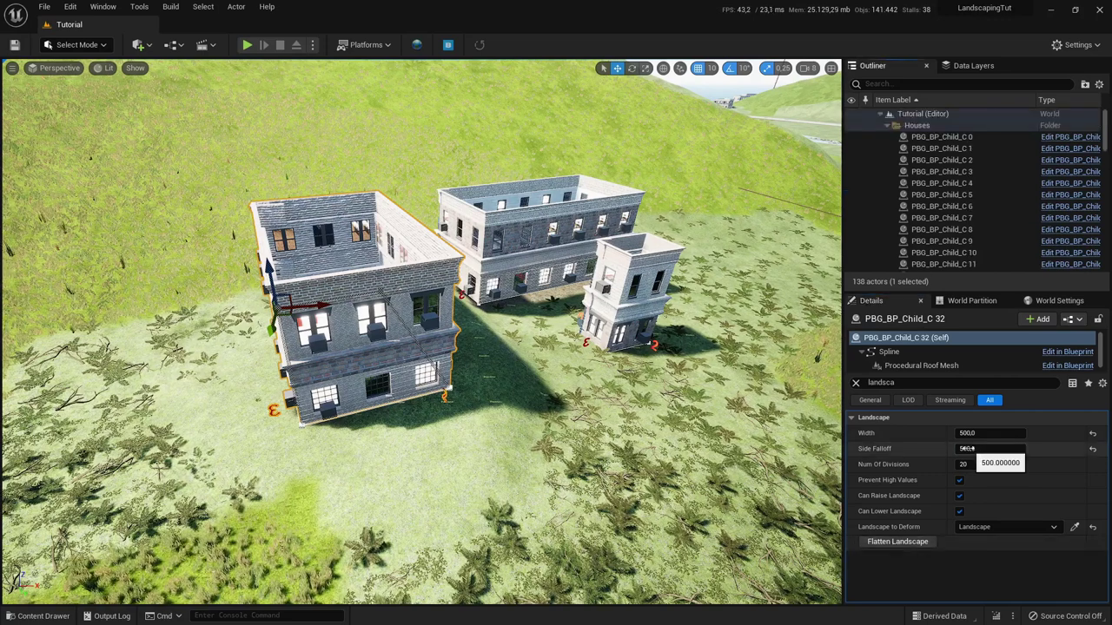
key("ctrl+z")
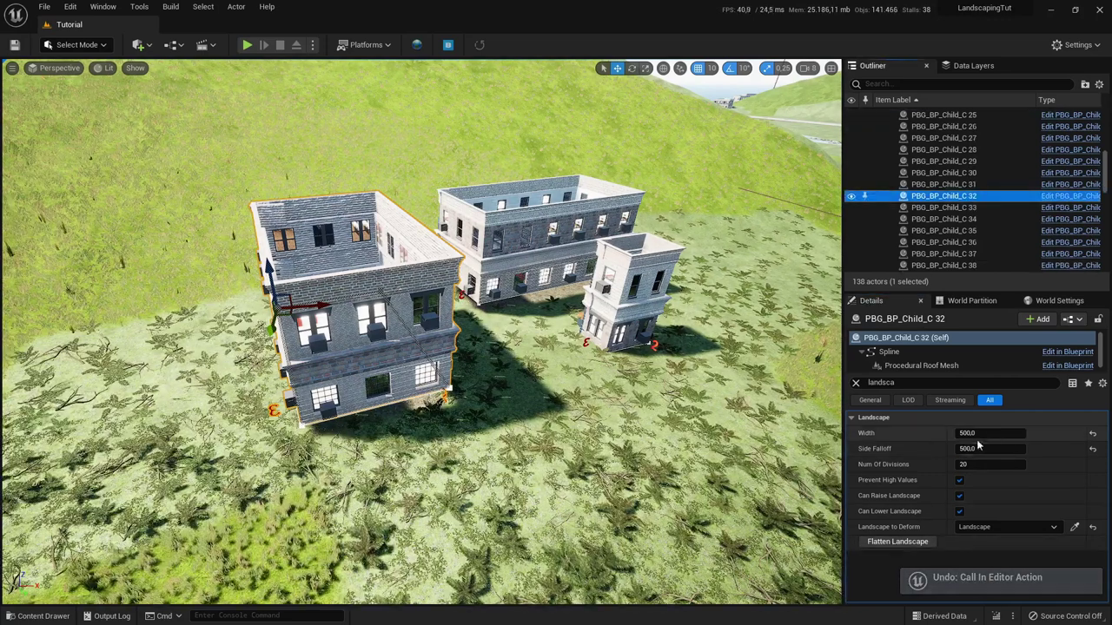
Step: Try flattening under the front building with Width and Side Falloff 200, then flatten with both at 250 and Num Of Divisions 4
left_click(971, 433)
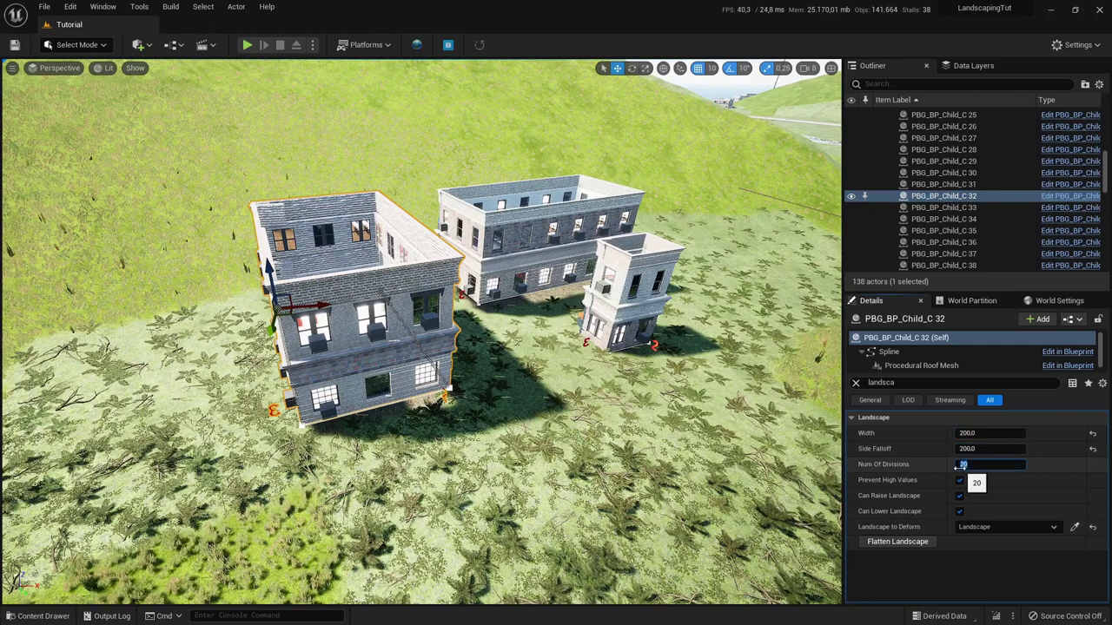
left_click(893, 544)
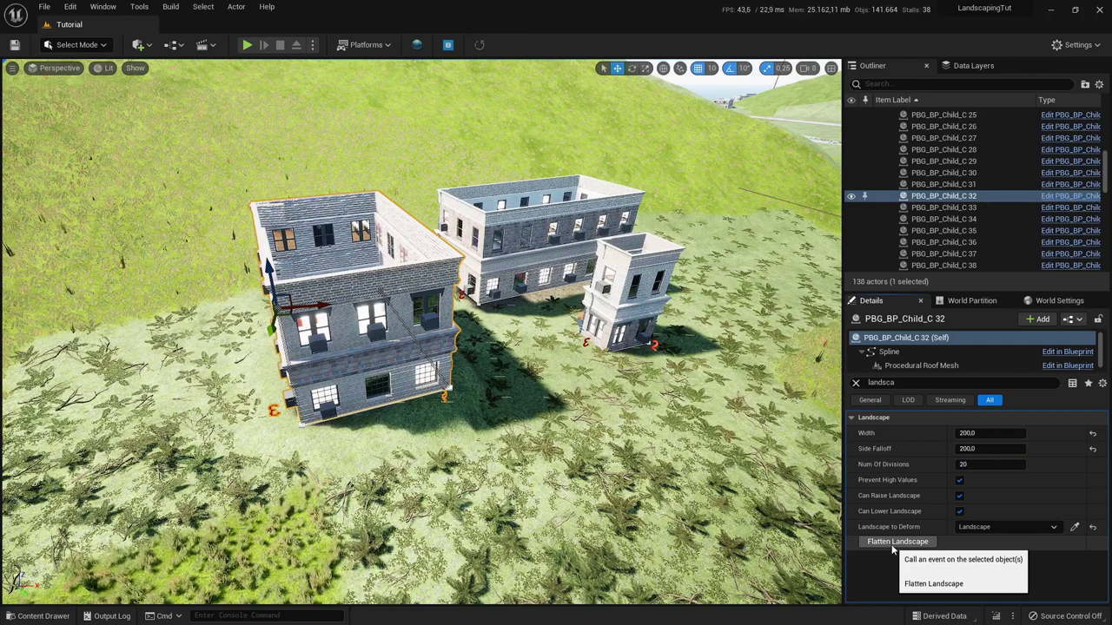
left_click(894, 543)
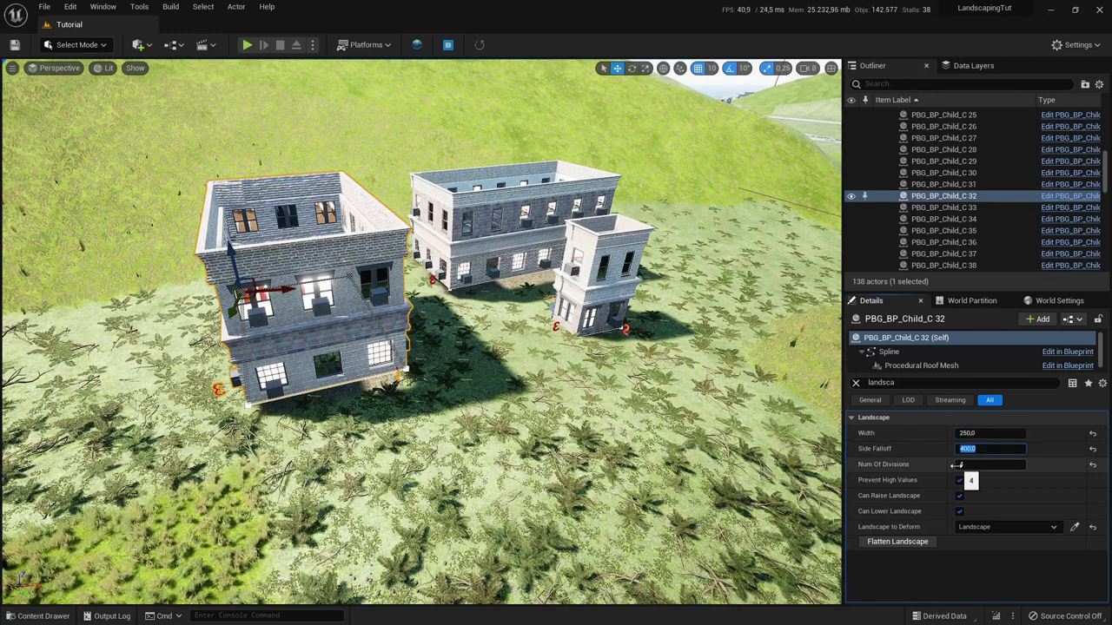
left_click(902, 542)
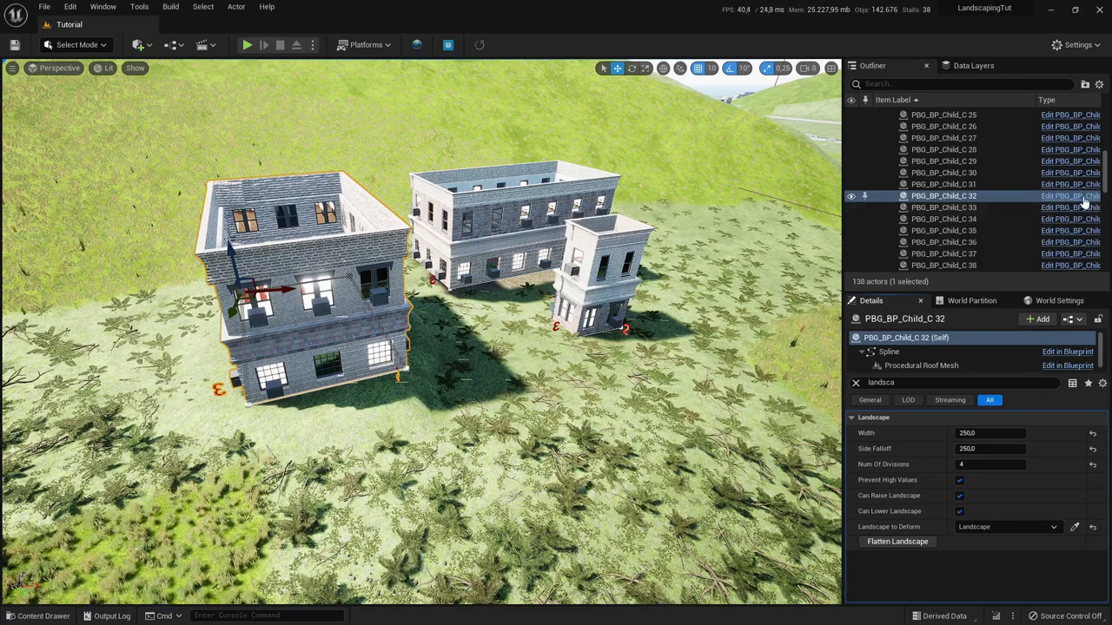
Step: Select all buildings from PBG_BP_Child_C 0 to 79 and set Width and Side Falloff to 250 and Num Of Divisions to 4
left_click_drag(1106, 170, 1103, 249)
left_click(1099, 136)
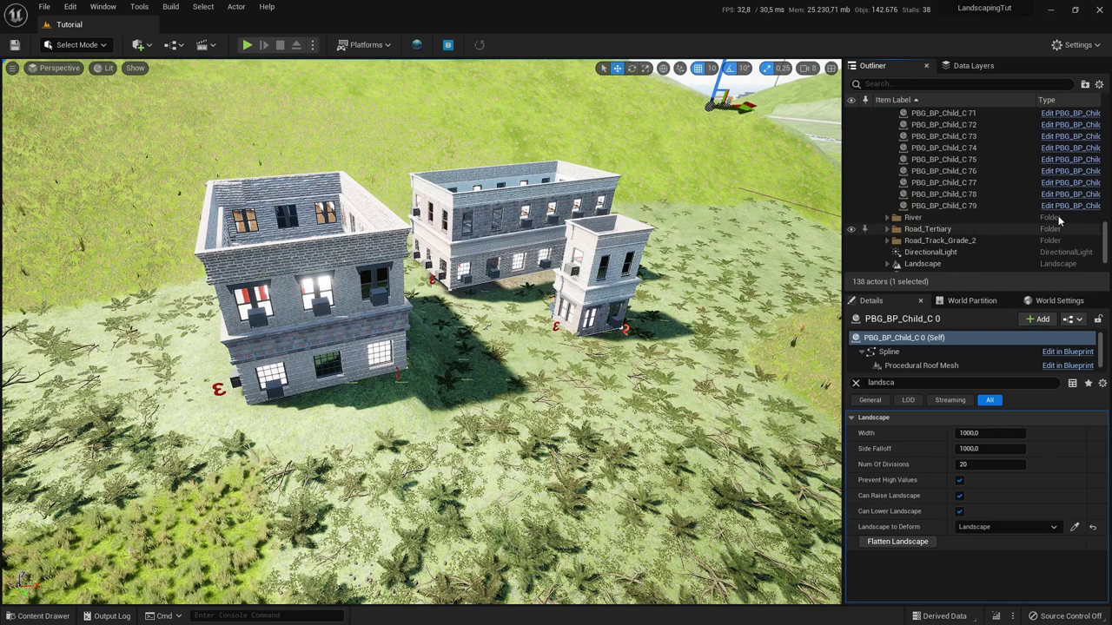
left_click(958, 207, "shift")
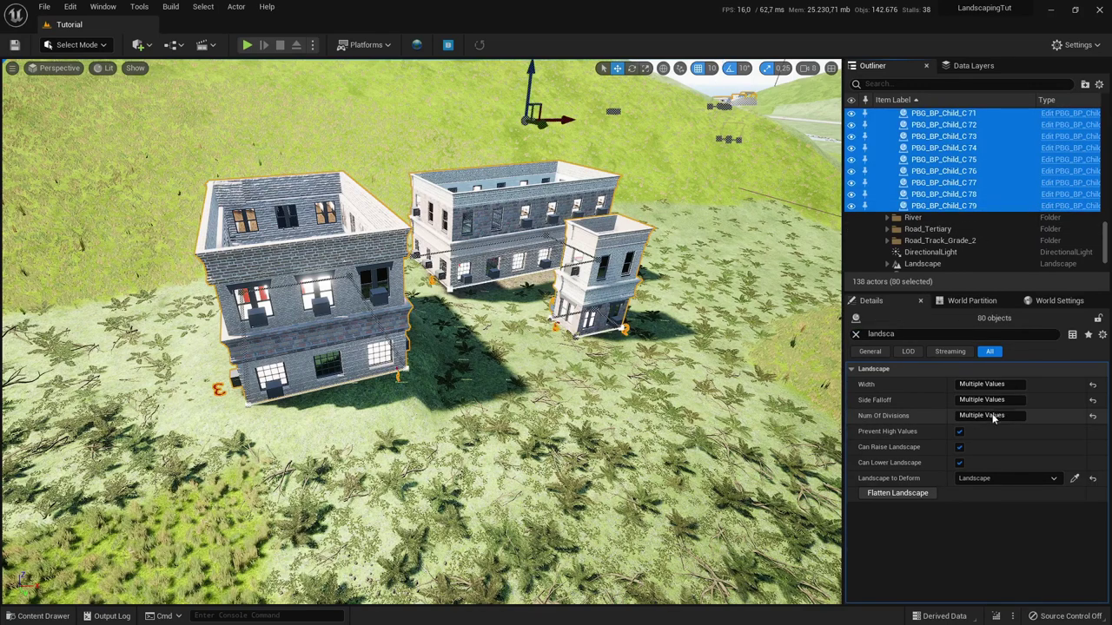
left_click(997, 385)
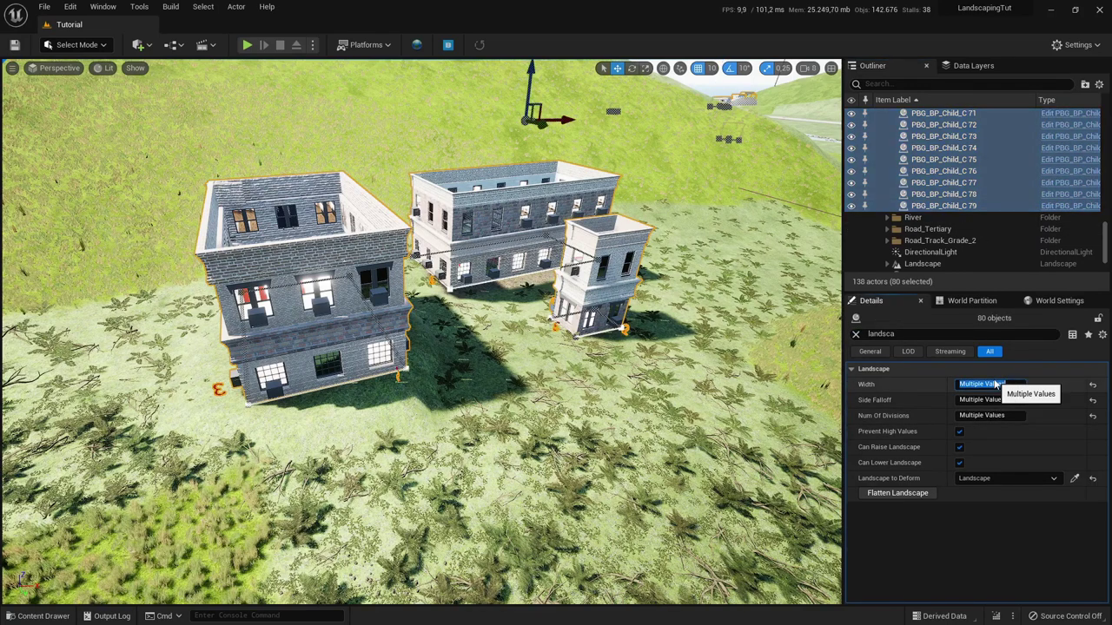
type("250")
key("Tab")
type("2")
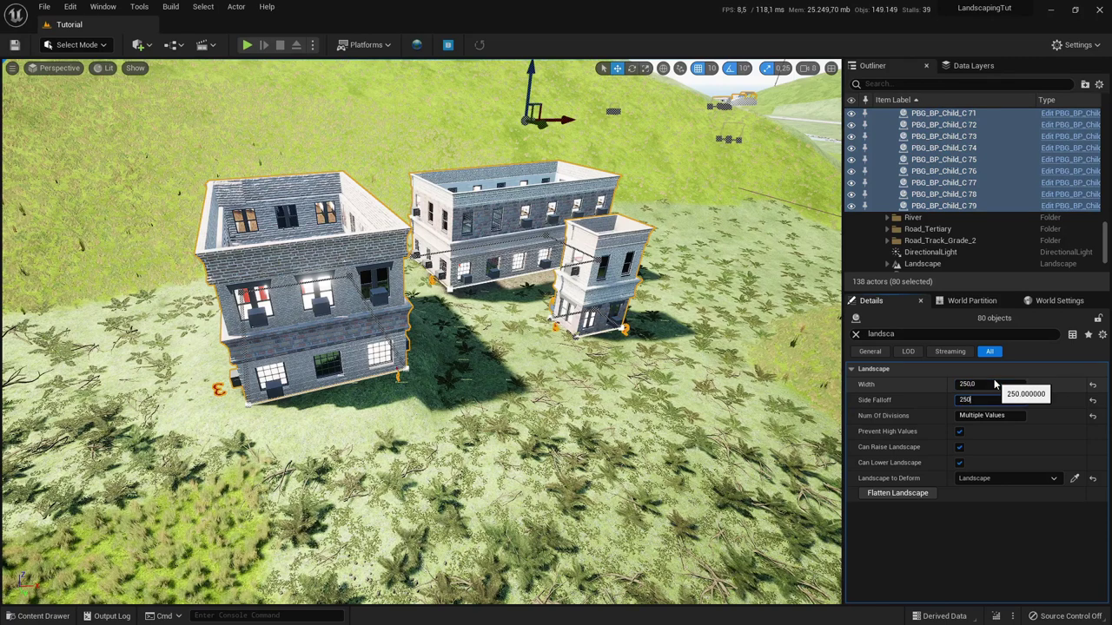
type("4")
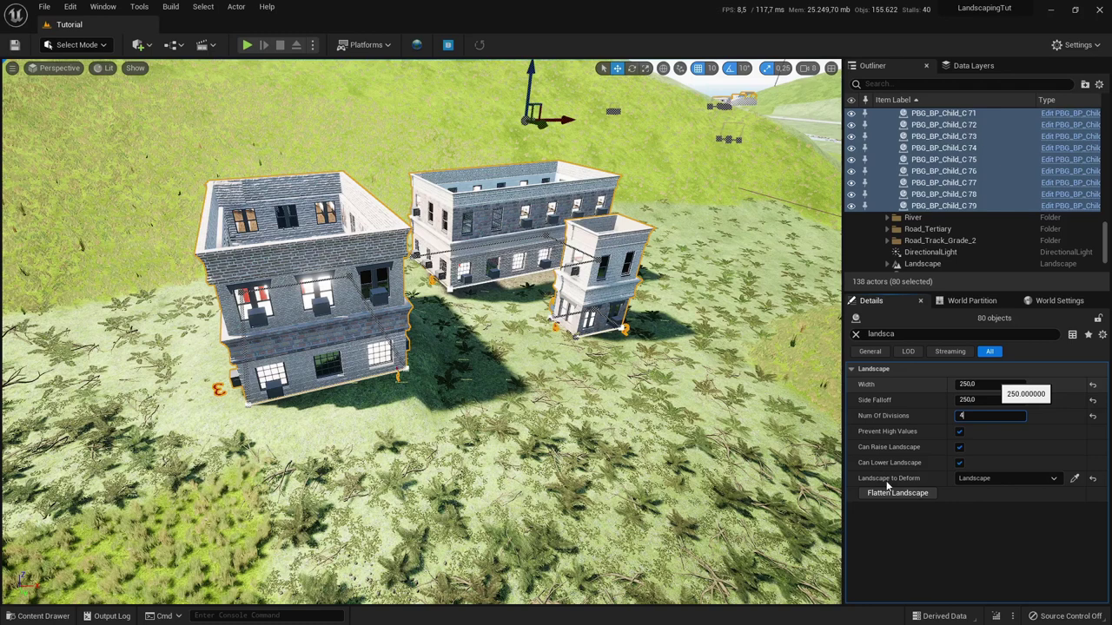
key("Tab")
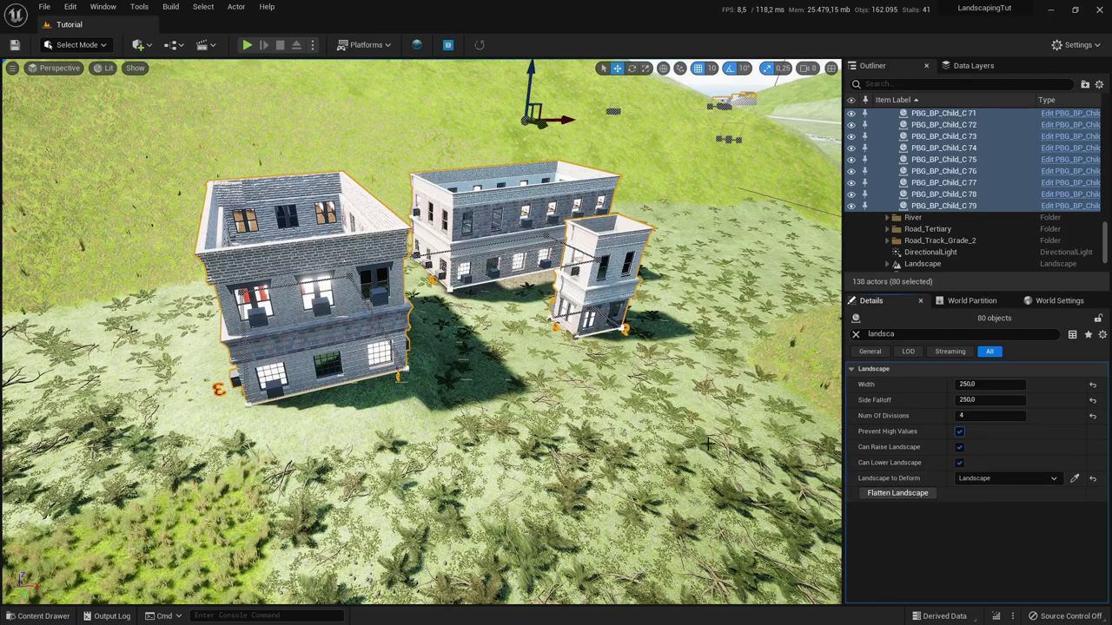
Step: Smooth away the sharp landscape ridge across the bright green field behind the houses, using a brush size of about 2300
right_click_drag(708, 444, 681, 275)
right_click_drag(619, 443, 598, 417)
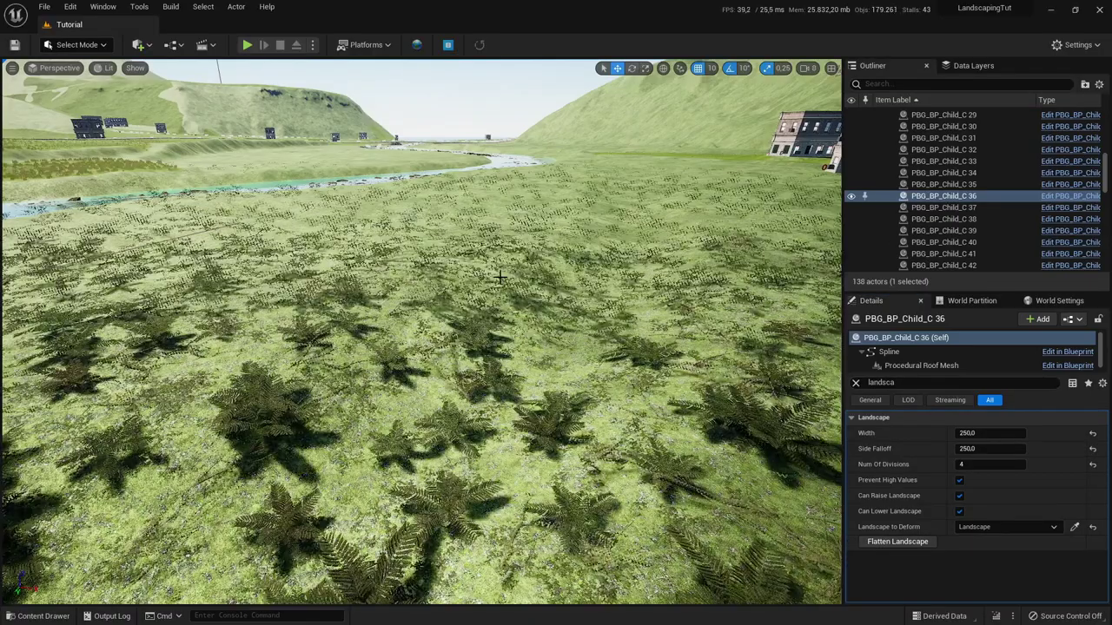
right_click_drag(421, 332, 421, 332)
right_click_drag(494, 277, 493, 276)
right_click_drag(469, 322, 469, 323)
right_click_drag(457, 400, 457, 400)
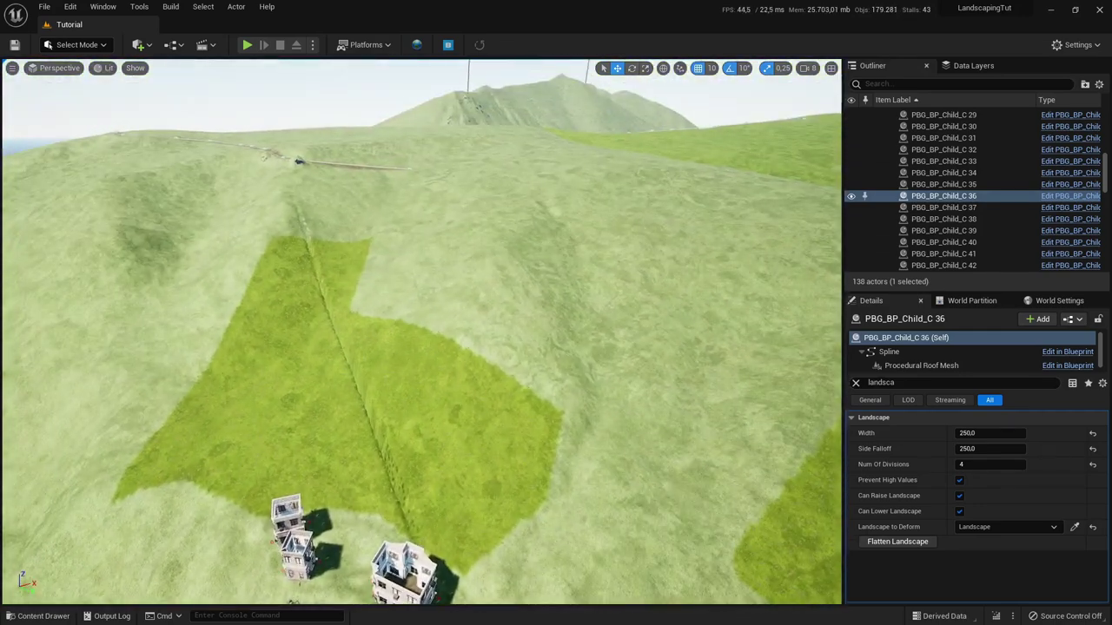
left_click(77, 44)
left_click(75, 76)
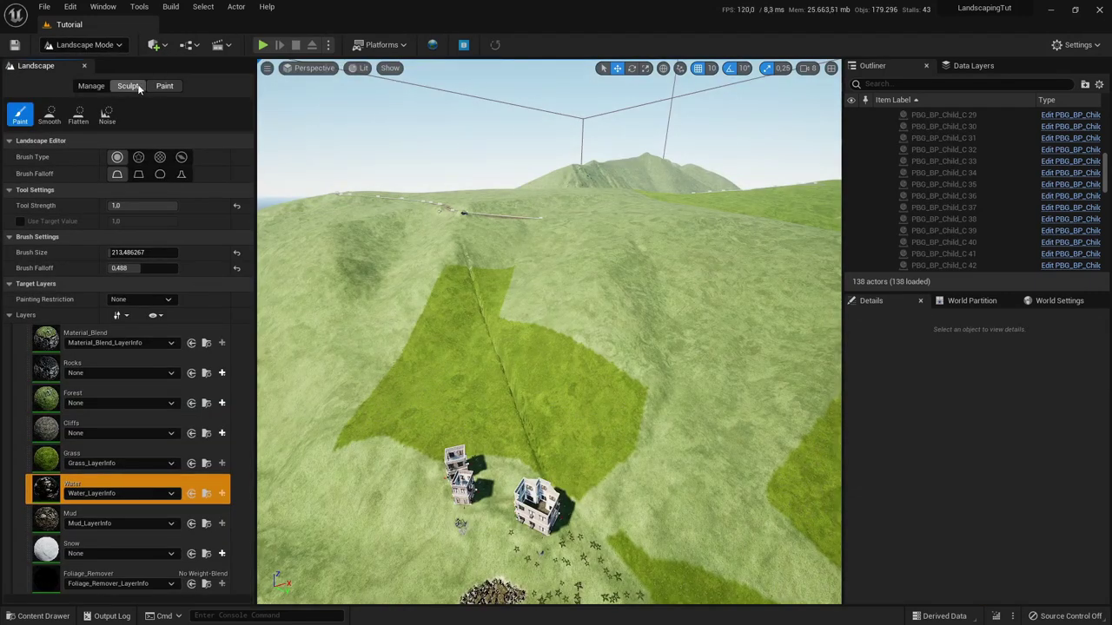
left_click(137, 88)
left_click(50, 114)
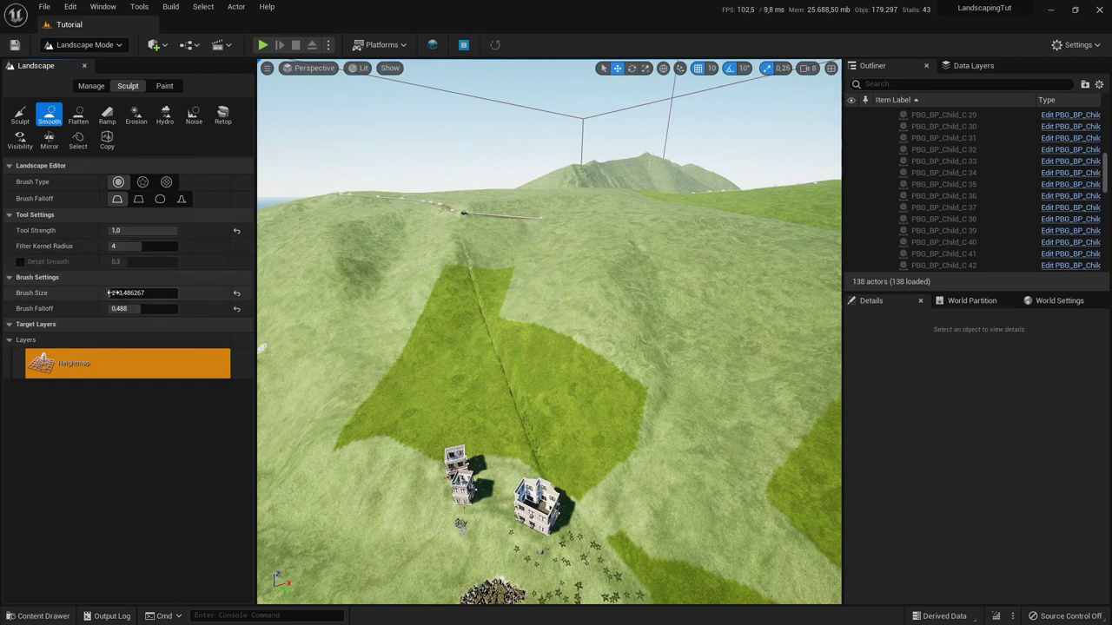
left_click_drag(143, 293, 163, 292)
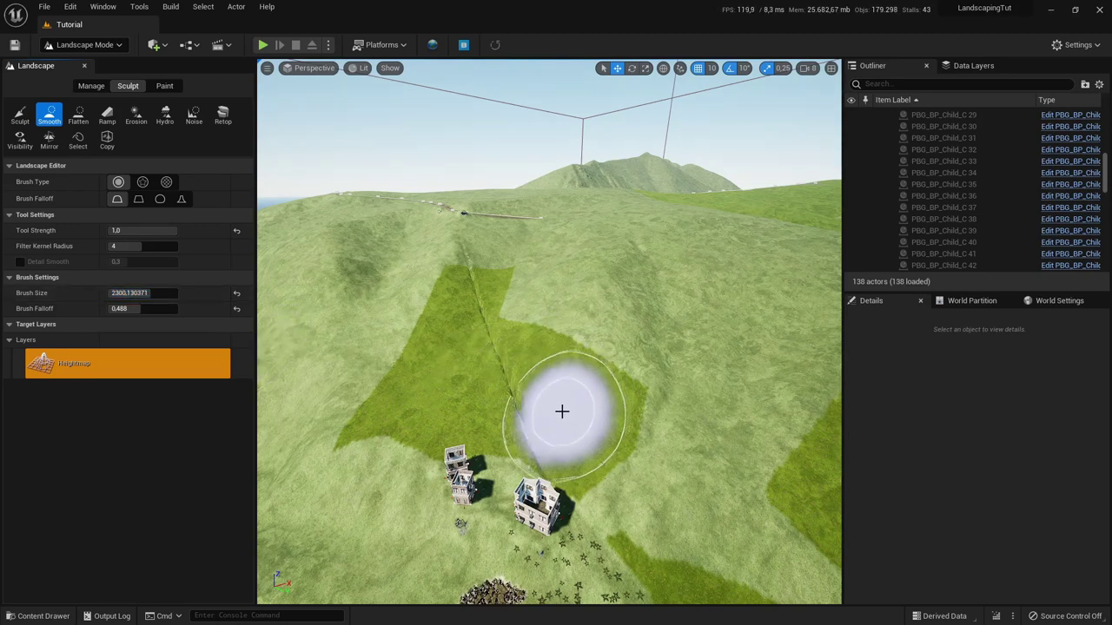
mouse_move(536, 387)
left_mouse_down()
mouse_move(490, 315)
mouse_move(464, 241)
left_mouse_up()
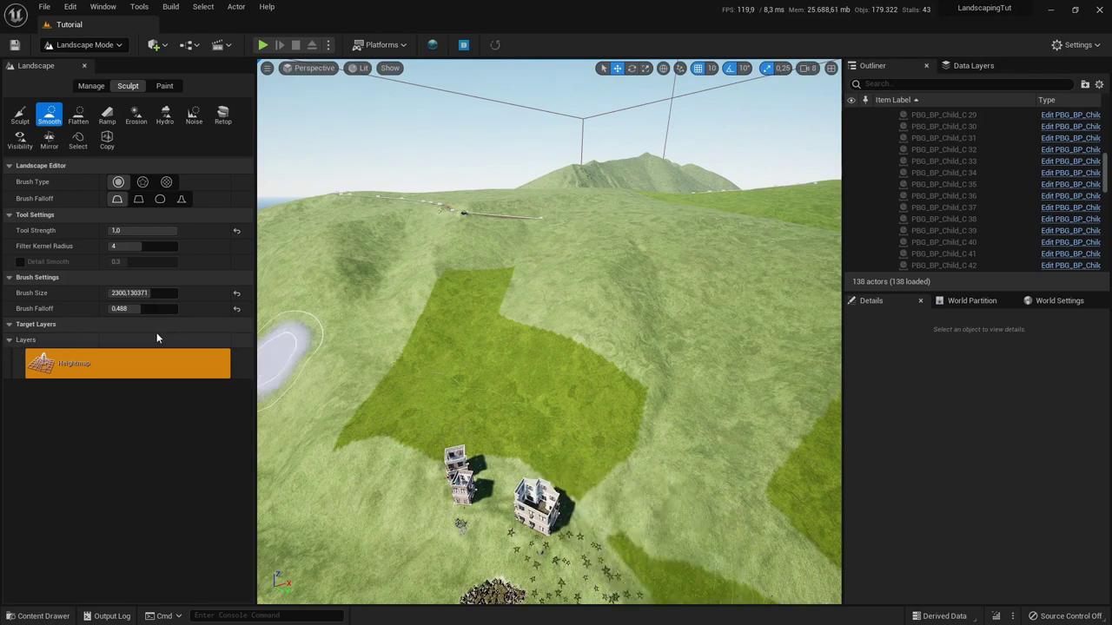
left_click(59, 47)
left_click(79, 63)
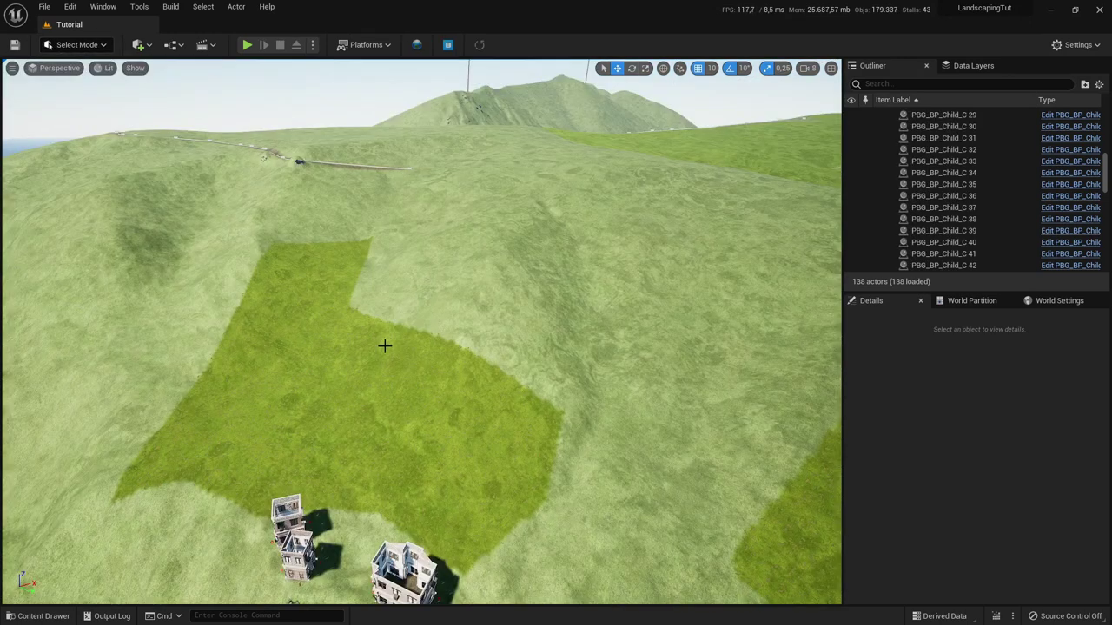
Step: Smooth the landscape ridge that crosses the river near the brown field of houses, using a brush size of about 1554
right_click_drag(421, 332, 830, 300)
right_click_drag(342, 373, 482, 472)
right_click_drag(331, 420, 418, 446)
left_click(418, 446)
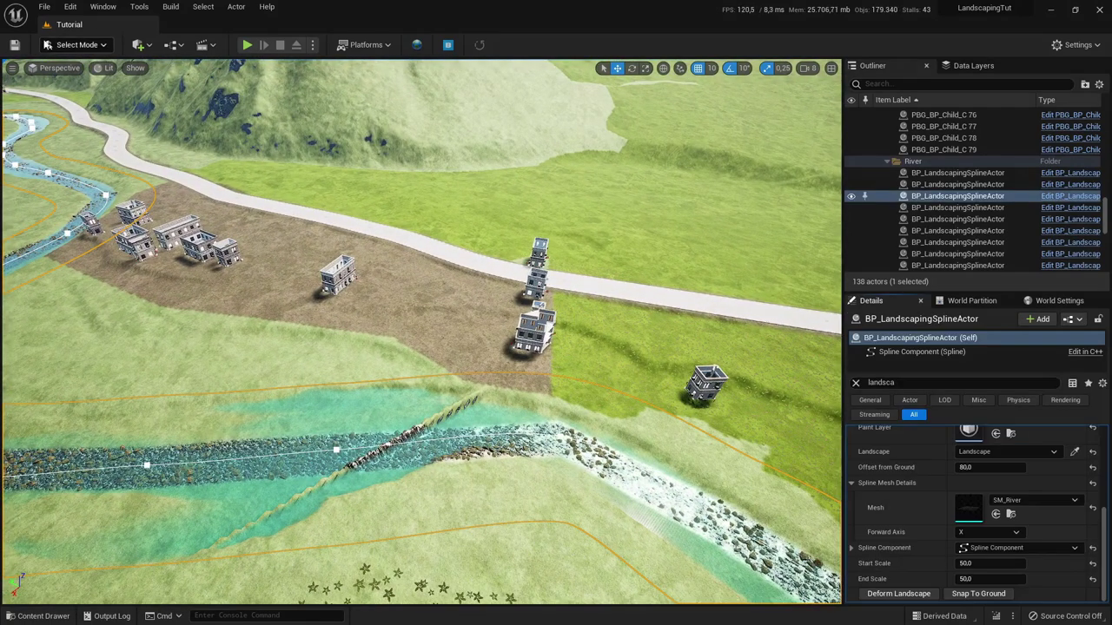
left_click(68, 45)
left_click(85, 76)
left_click(162, 86)
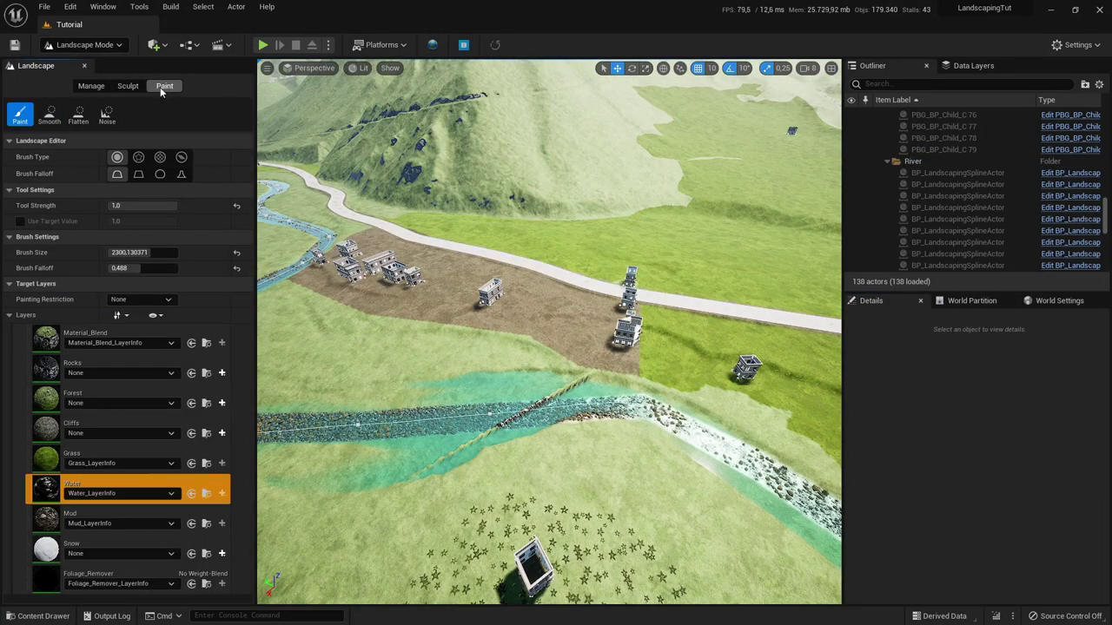
left_click(128, 86)
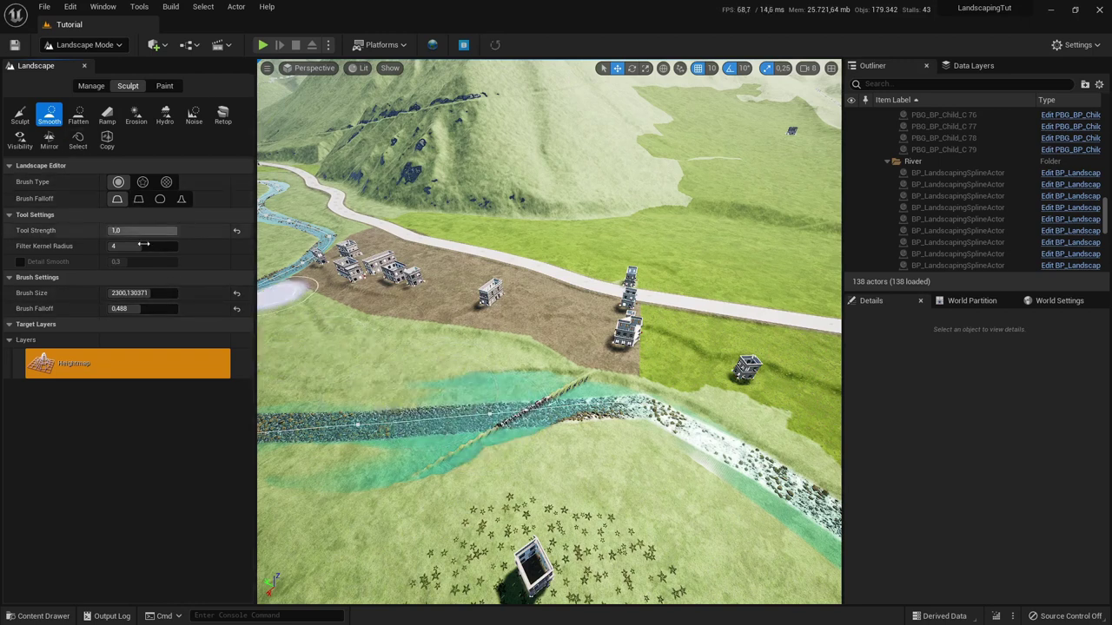
left_click(139, 293)
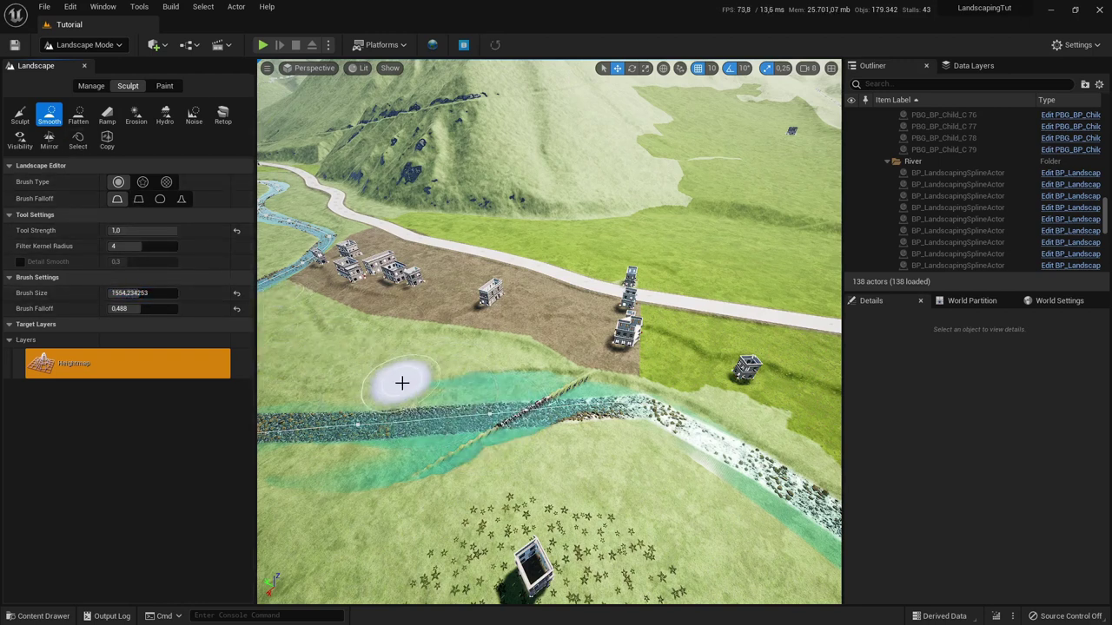
mouse_move(444, 414)
left_mouse_down()
mouse_move(512, 422)
mouse_move(570, 397)
mouse_move(429, 449)
mouse_move(568, 385)
mouse_move(588, 388)
mouse_move(454, 443)
mouse_move(497, 439)
left_mouse_up()
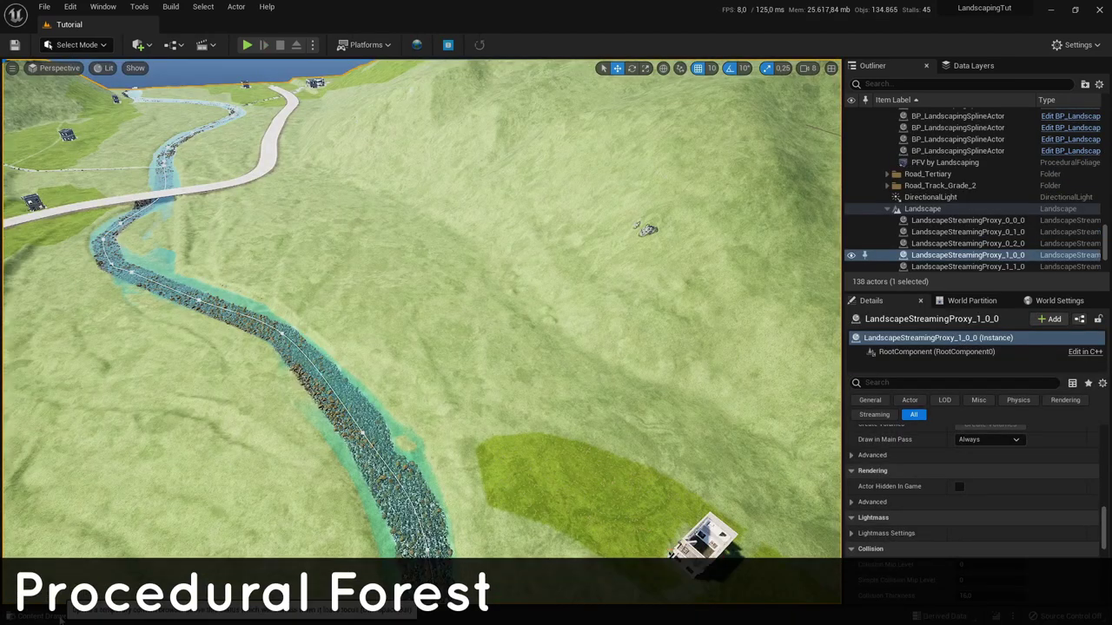
Step: Create a Procedural Foliage Spawner named PFS_Forest in the Foliage content folder
left_click(43, 616)
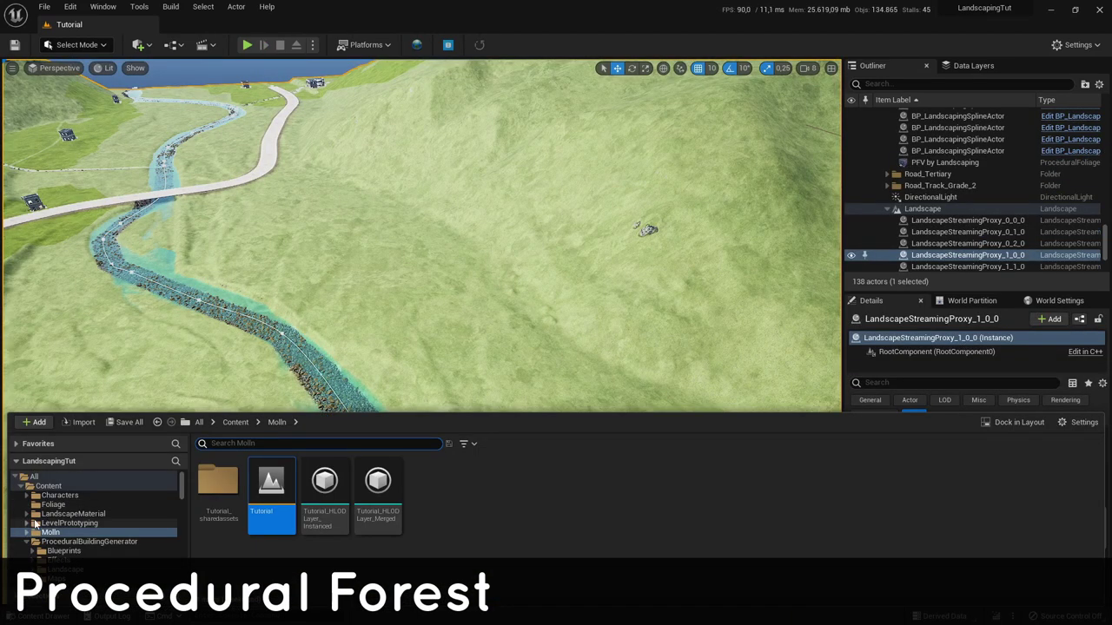
left_click(74, 503)
right_click(278, 500)
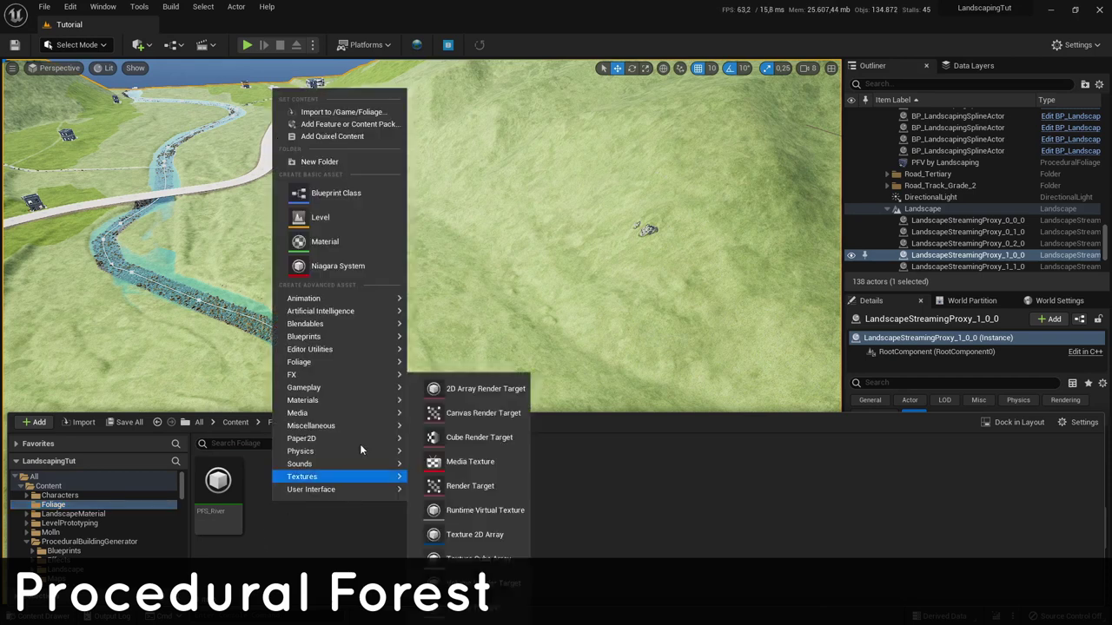
mouse_move(374, 363)
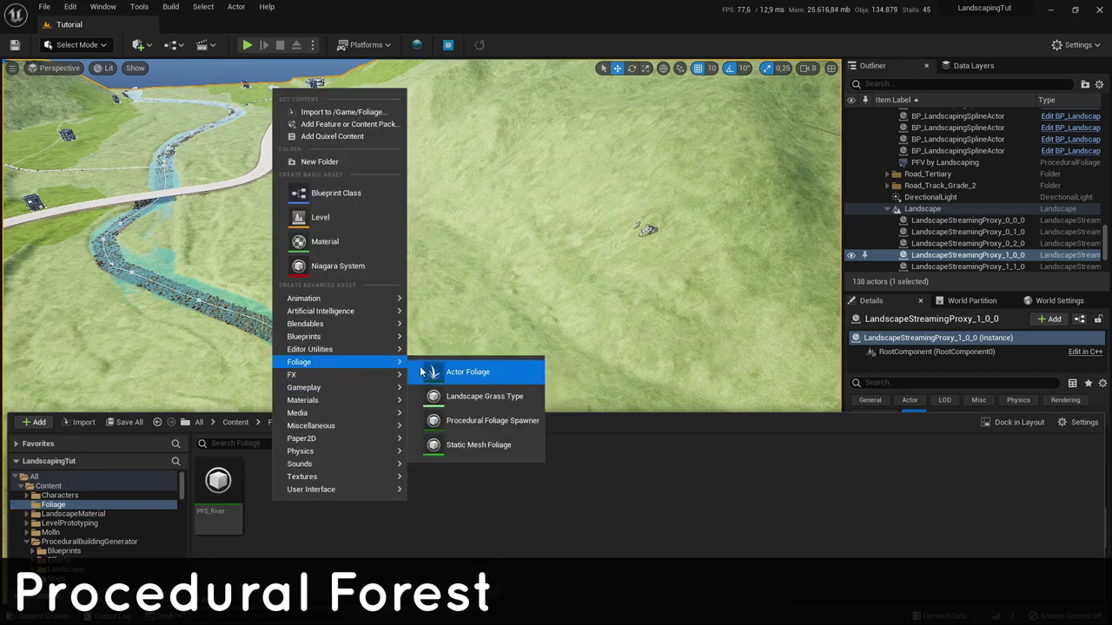
left_click(473, 420)
type("P")
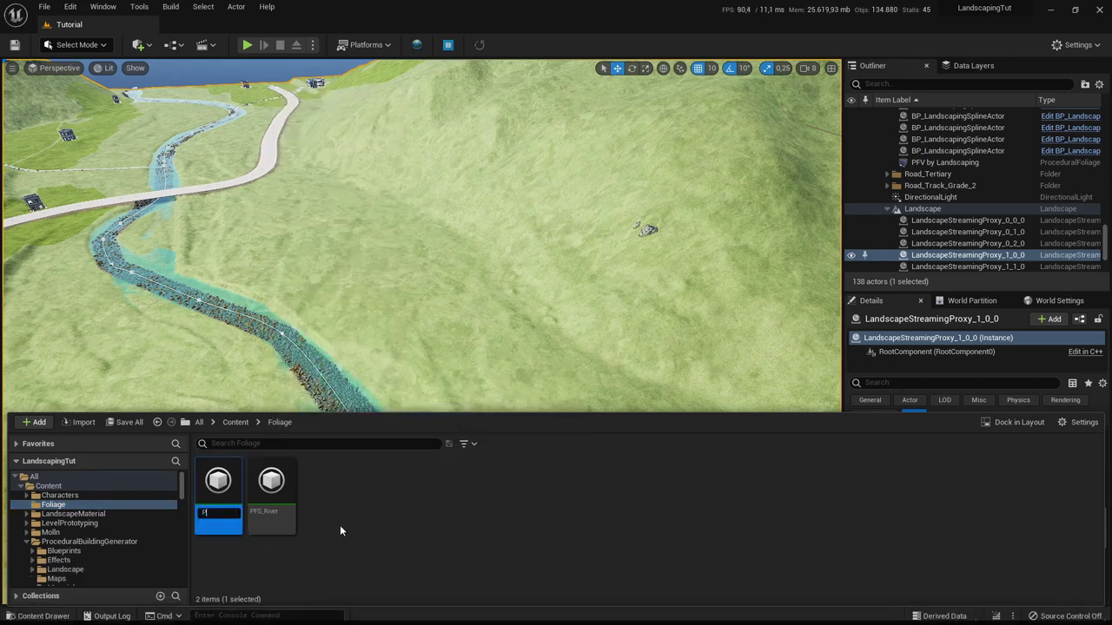
type("FS_")
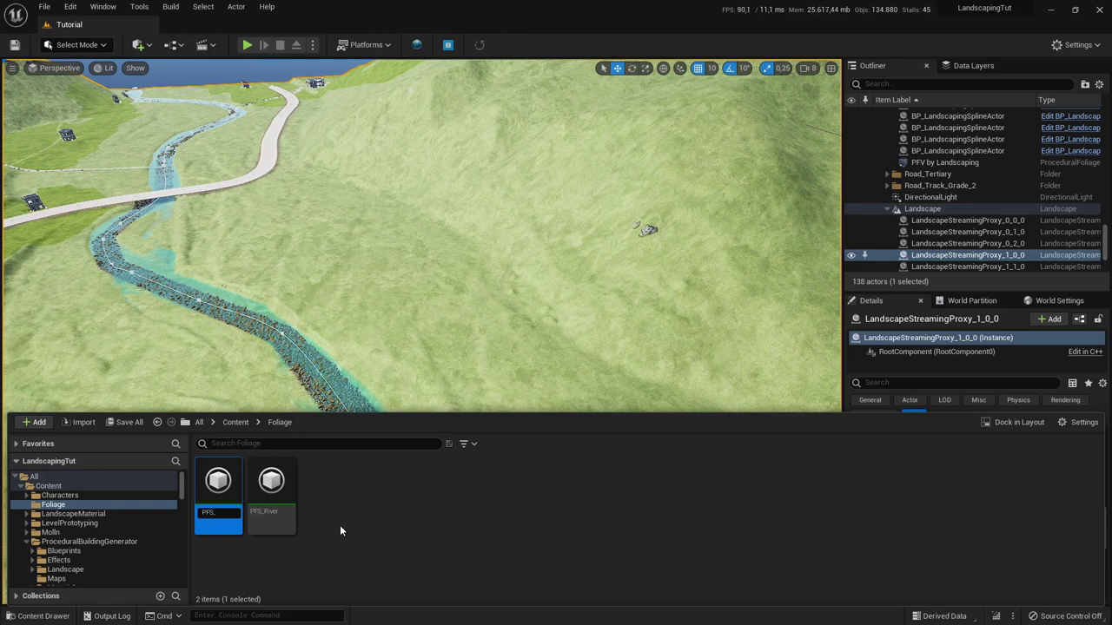
type("Forest")
key("Return")
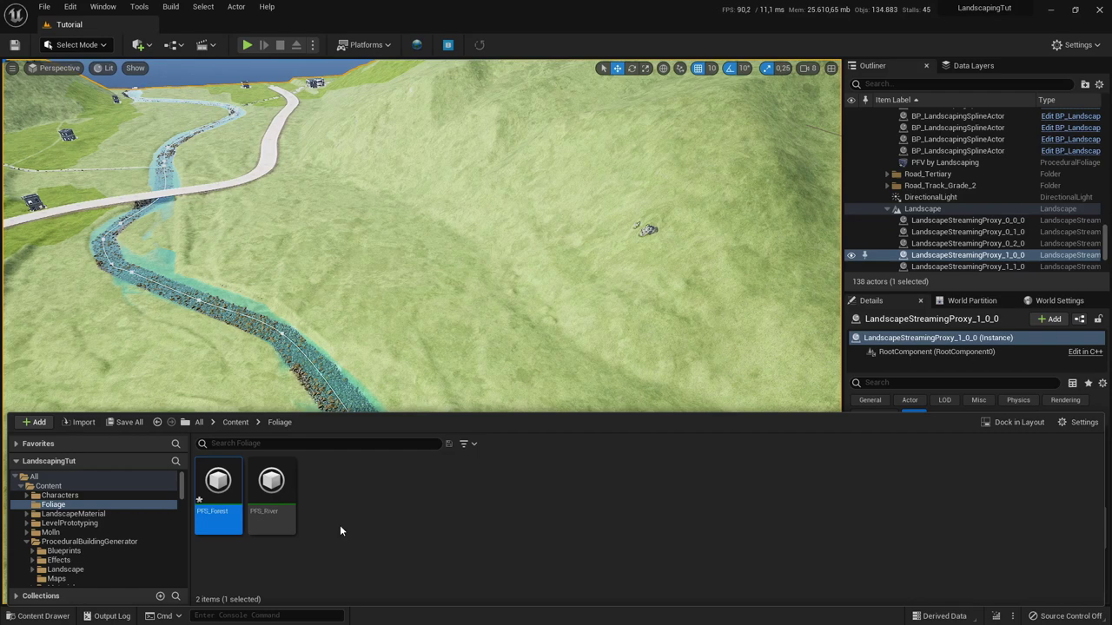
Step: Open the PFS_Forest spawner and add six empty elements to its Foliage Types array
double_click(228, 490)
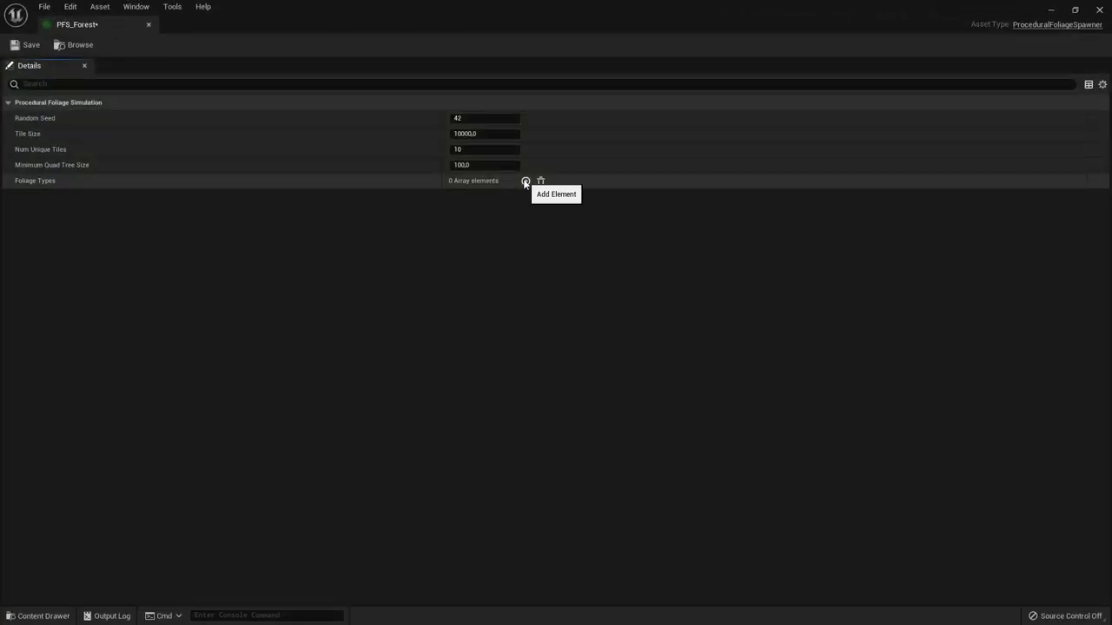
left_click(525, 182)
left_click(525, 181)
left_click(525, 182)
left_click(525, 182)
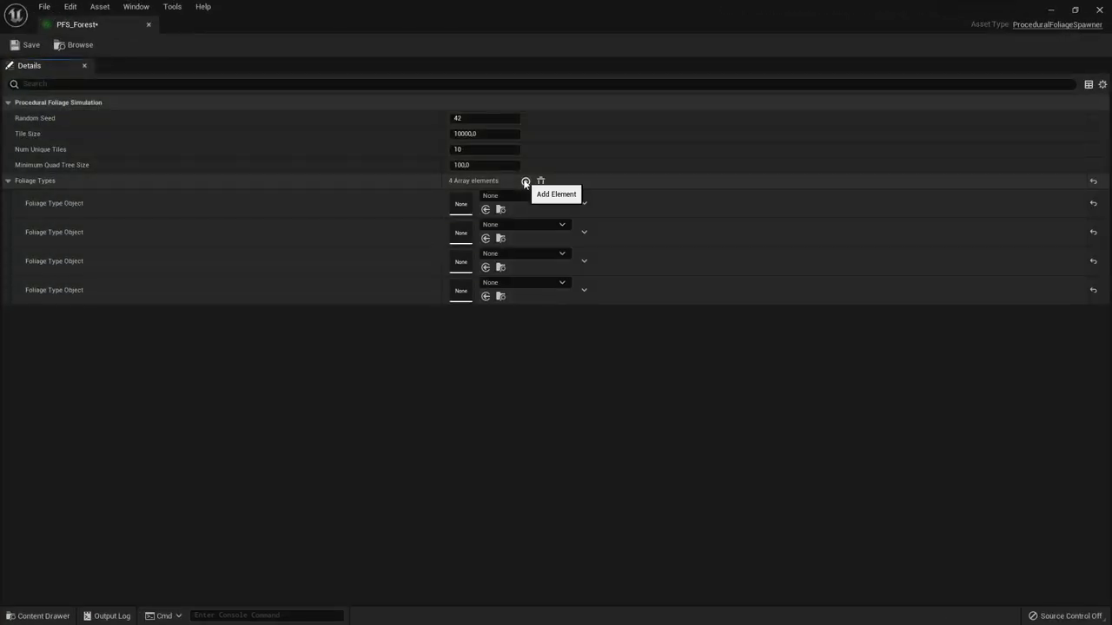
left_click(525, 181)
left_click(525, 182)
Step: Browse the project content to the Pines folder under STF/Pack03-LandscapePro/Environment/Foliage and expand it
left_click(41, 616)
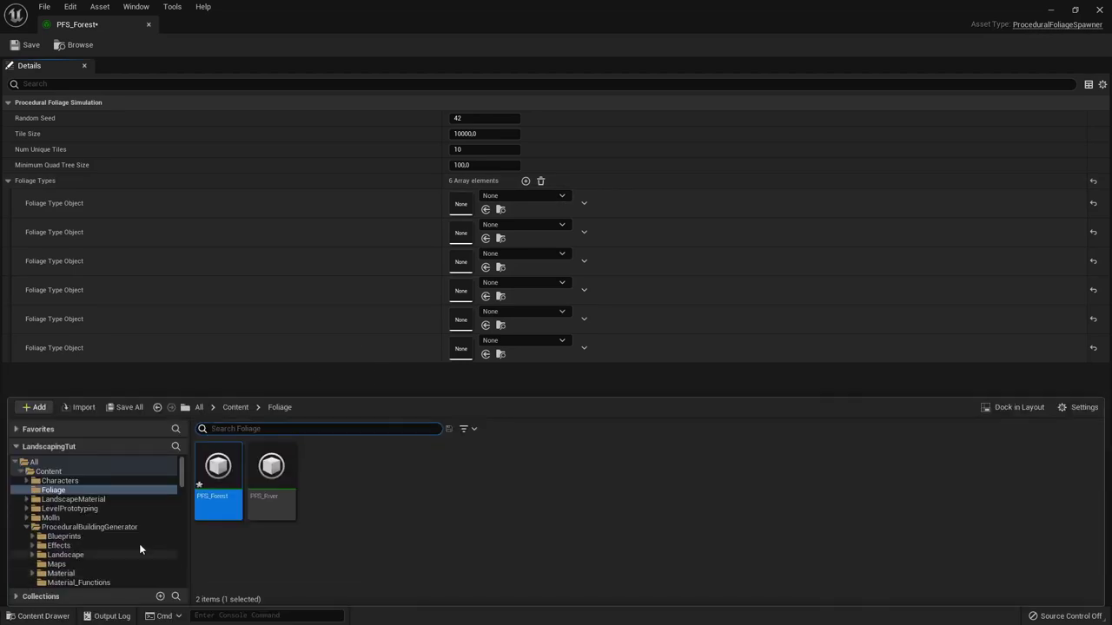
left_click(27, 528)
left_click(27, 537)
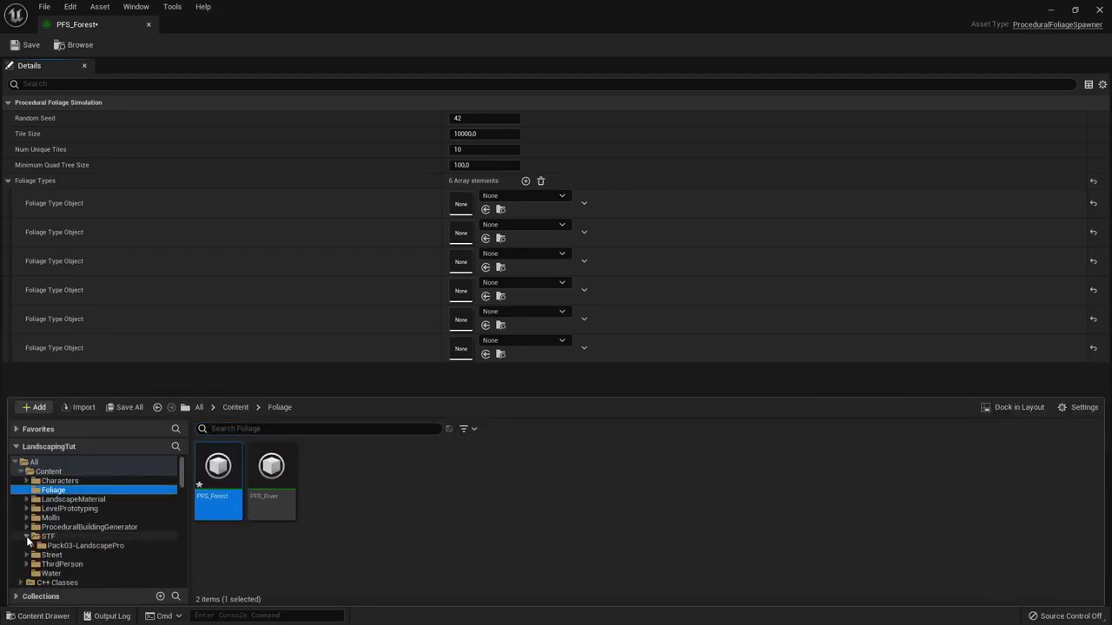
left_click(33, 546)
left_click(39, 564)
scroll(66, 555, "down", 2)
left_click(44, 537)
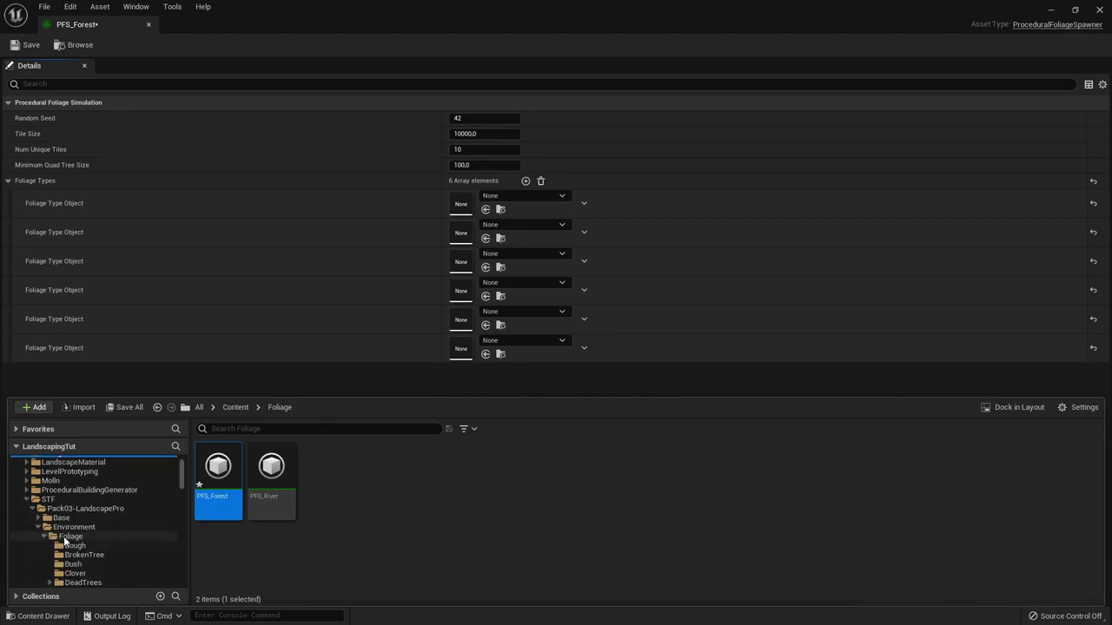
scroll(87, 536, "down", 1)
scroll(113, 542, "down", 2)
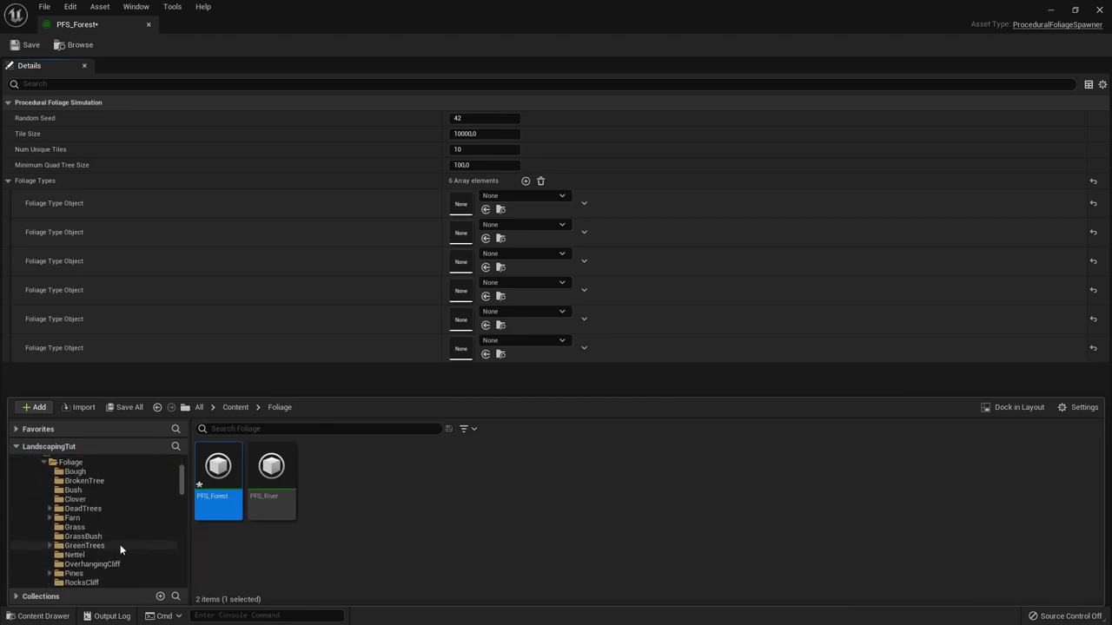
left_click(49, 573)
scroll(69, 551, "down", 3)
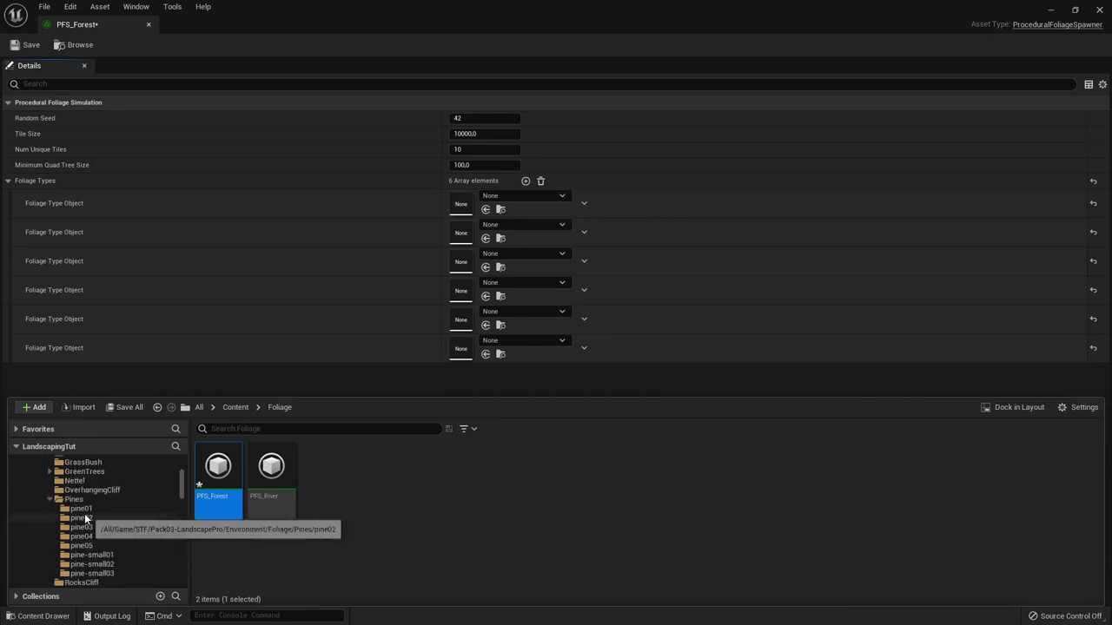
Step: Assign pine01_FoliageType, pines02_FoliageType, pine03_FoliageType and pine04_FoliageType to the first four Foliage Types elements, taking each from its pine folder
left_click(82, 509)
left_click_drag(377, 478, 463, 214)
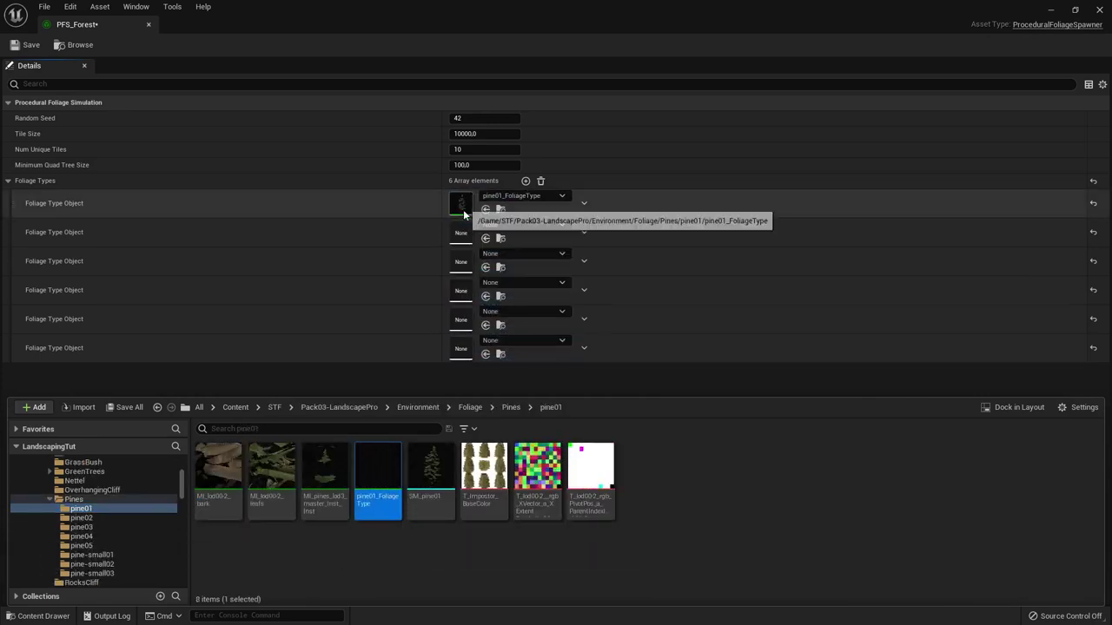
left_click(80, 518)
left_click_drag(378, 478, 461, 229)
left_click(80, 527)
left_click_drag(377, 474, 465, 261)
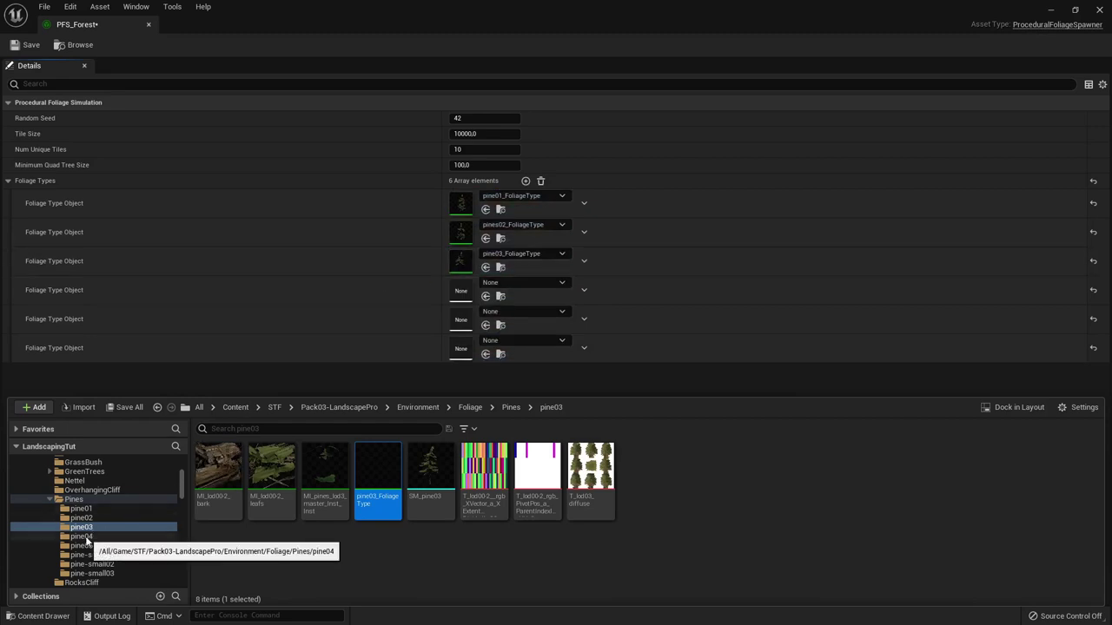
left_click(81, 536)
left_click_drag(378, 478, 461, 290)
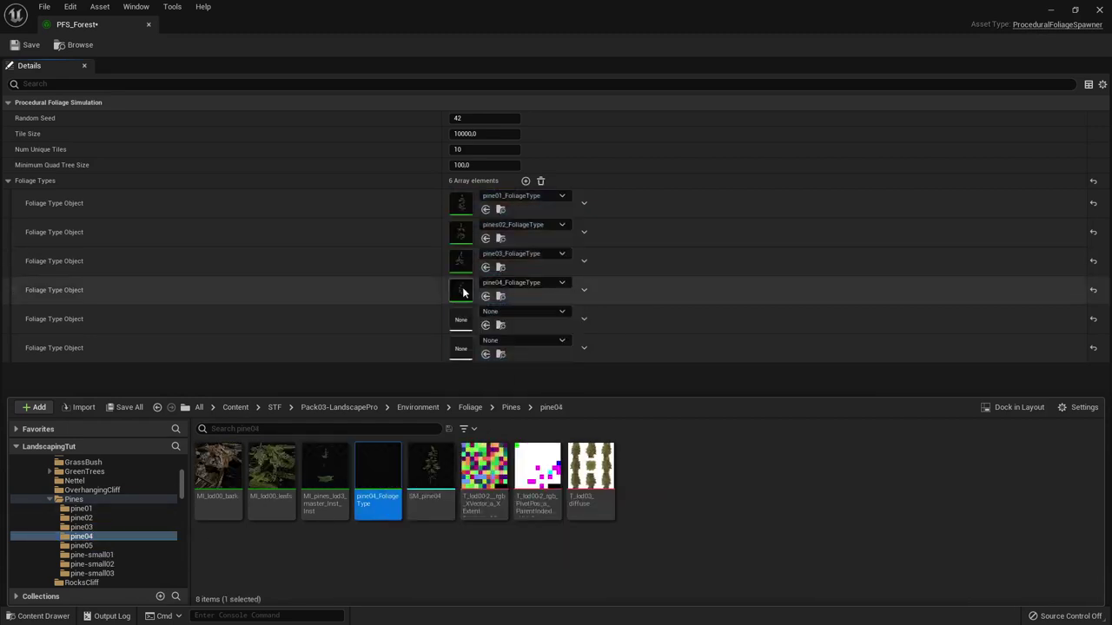
Step: Create a Static Mesh Foliage asset named SM_pine-small01_FolaigeType in the pine-small01 folder
left_click(91, 555)
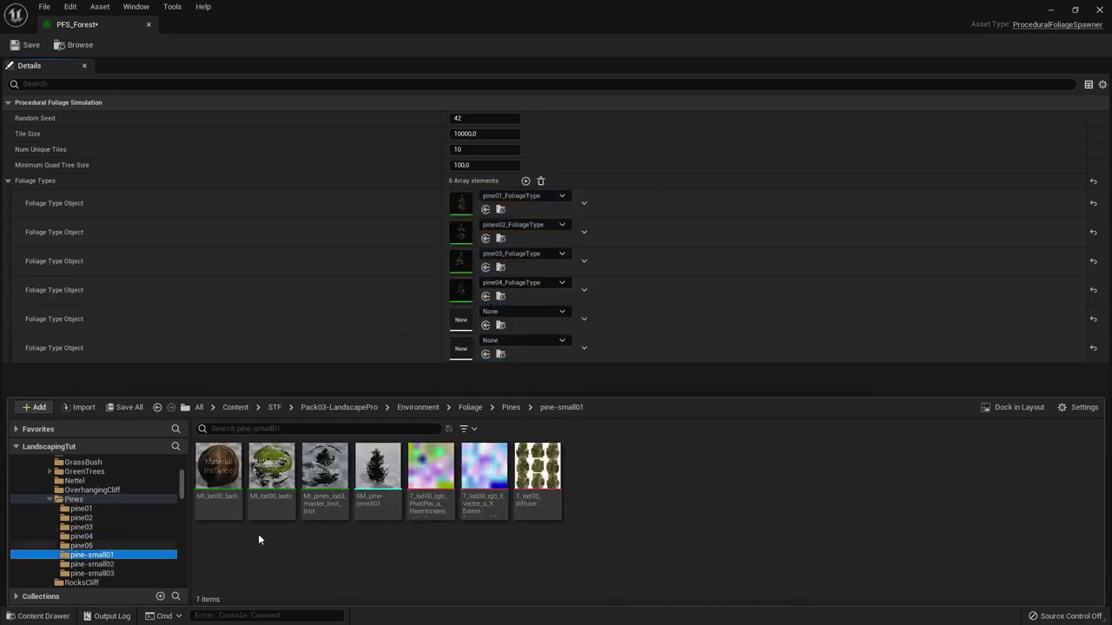
left_click(380, 470)
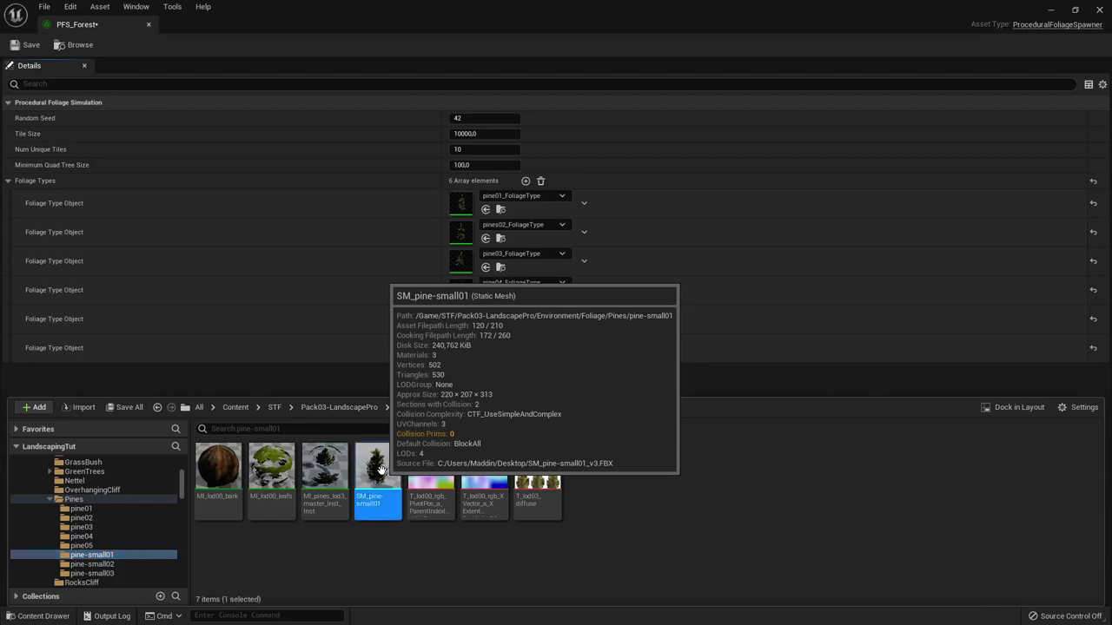
left_click(379, 545)
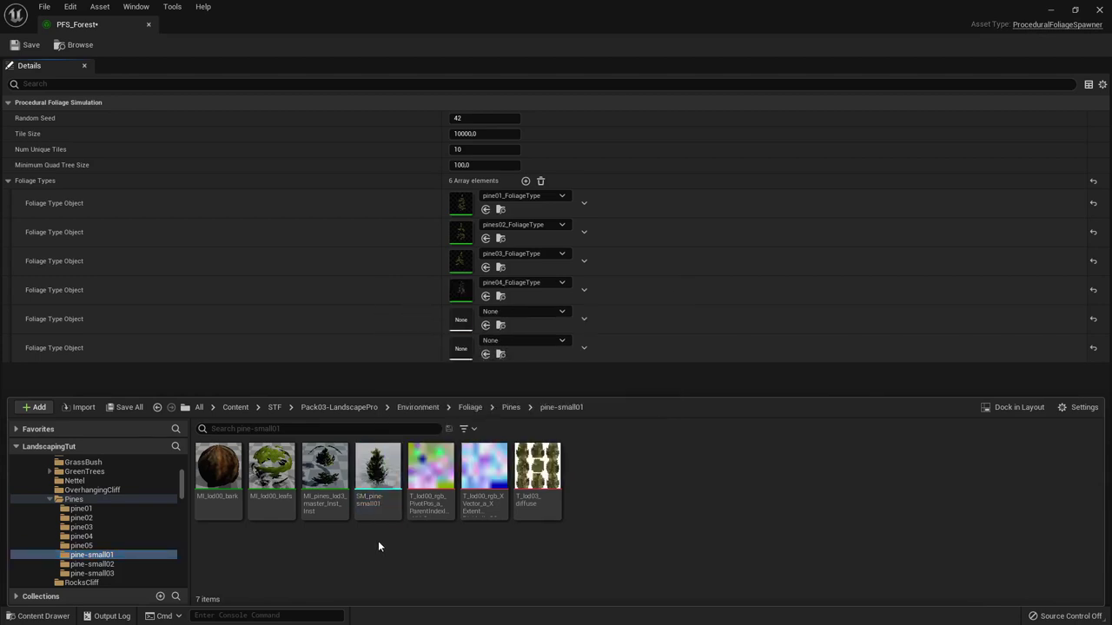
right_click(378, 546)
mouse_move(426, 403)
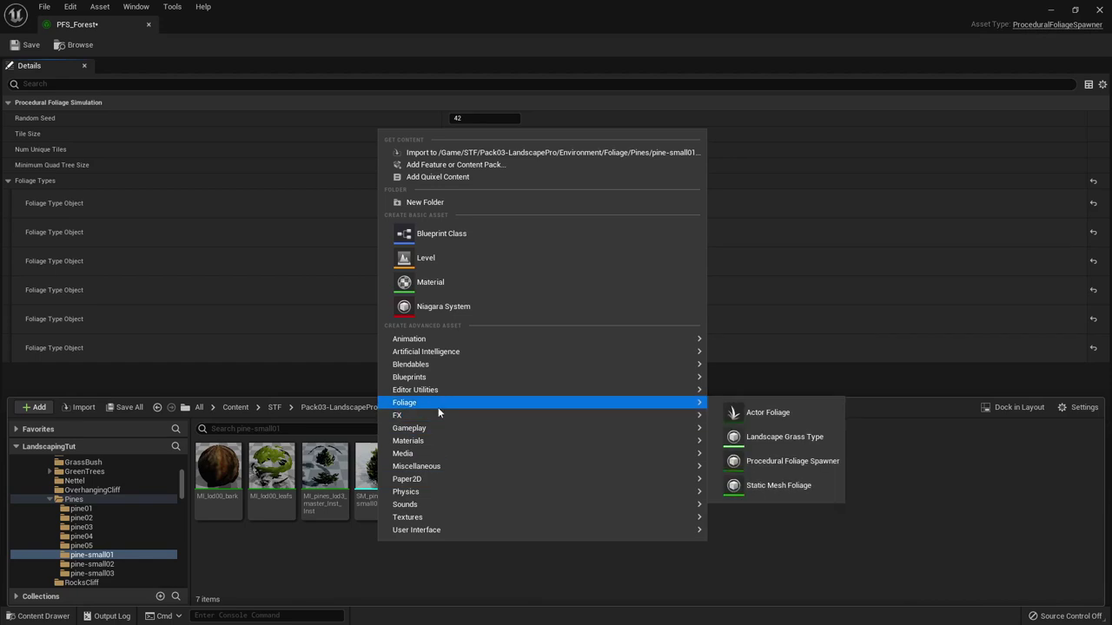
left_click(764, 485)
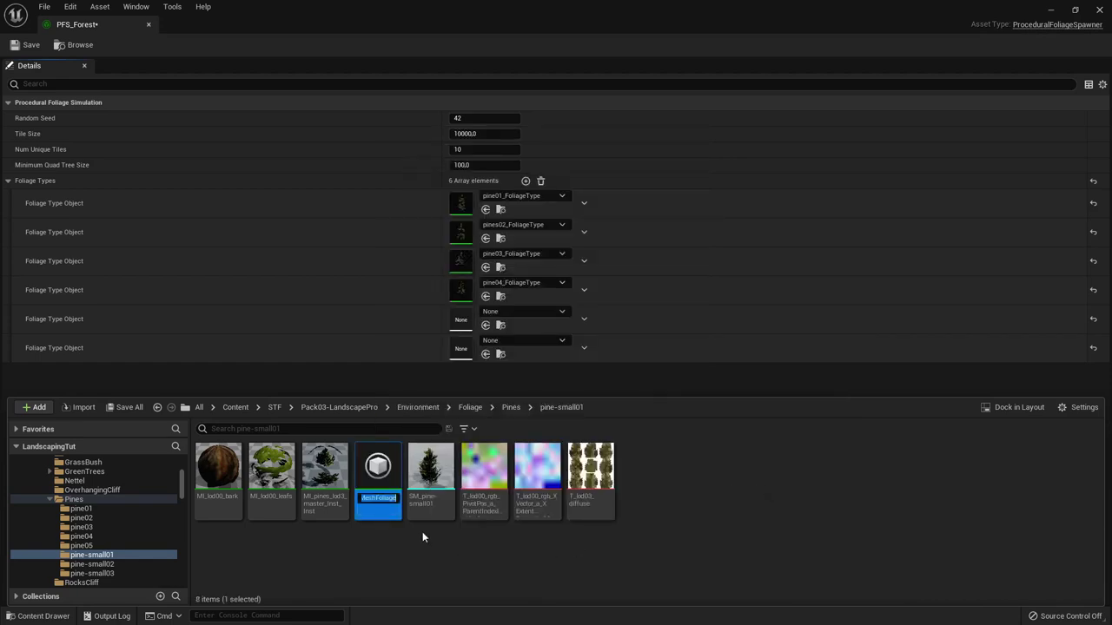
type("SM_pine-small01")
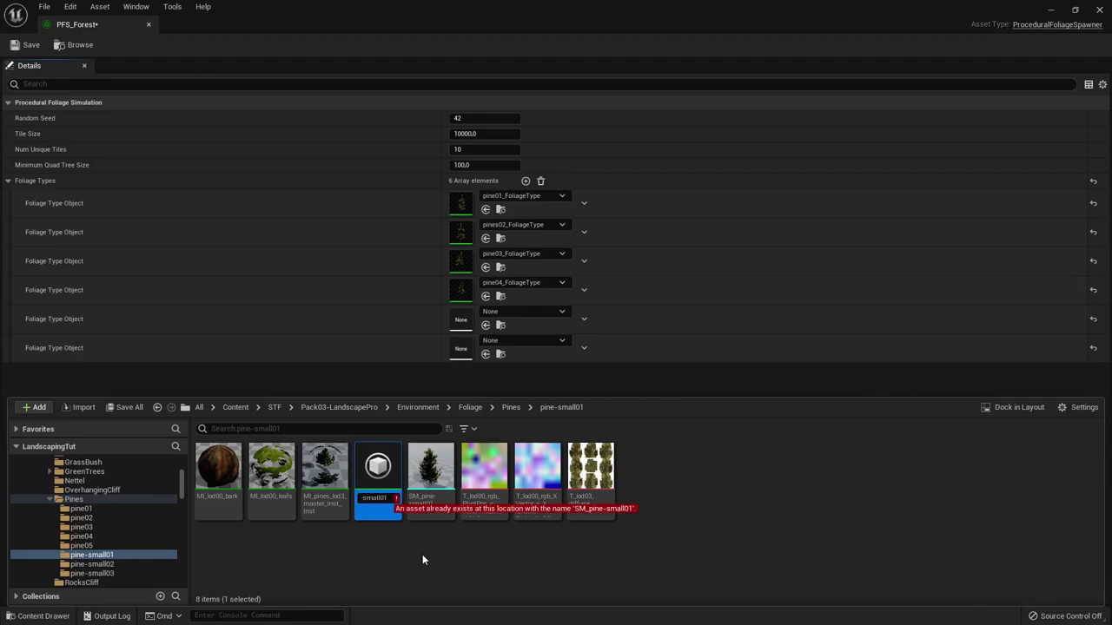
type("_")
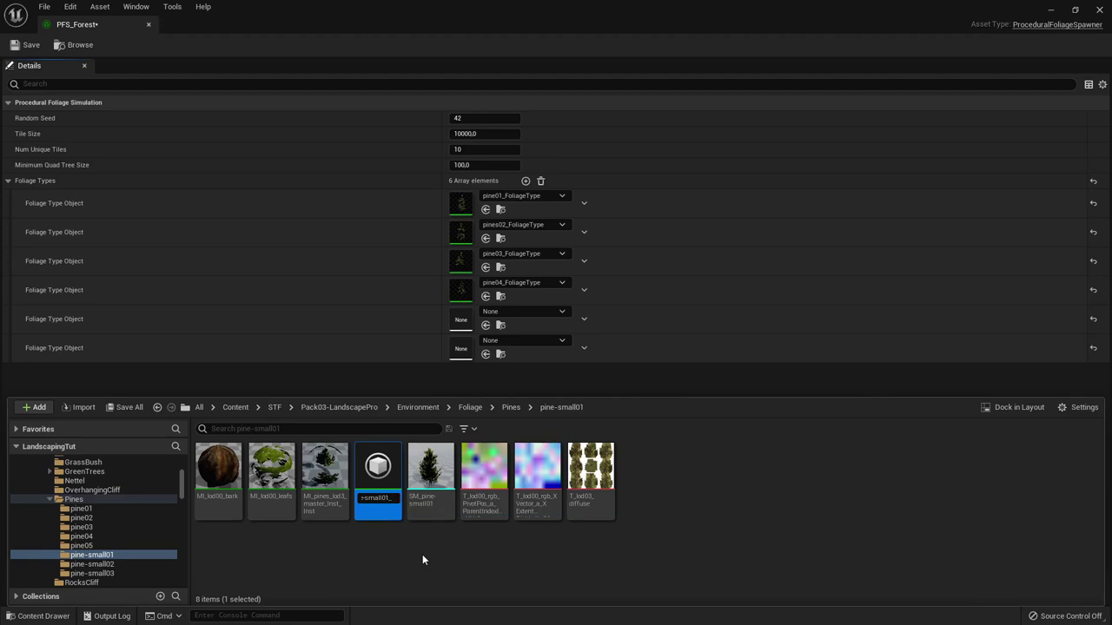
type("FoliageType")
key("Return")
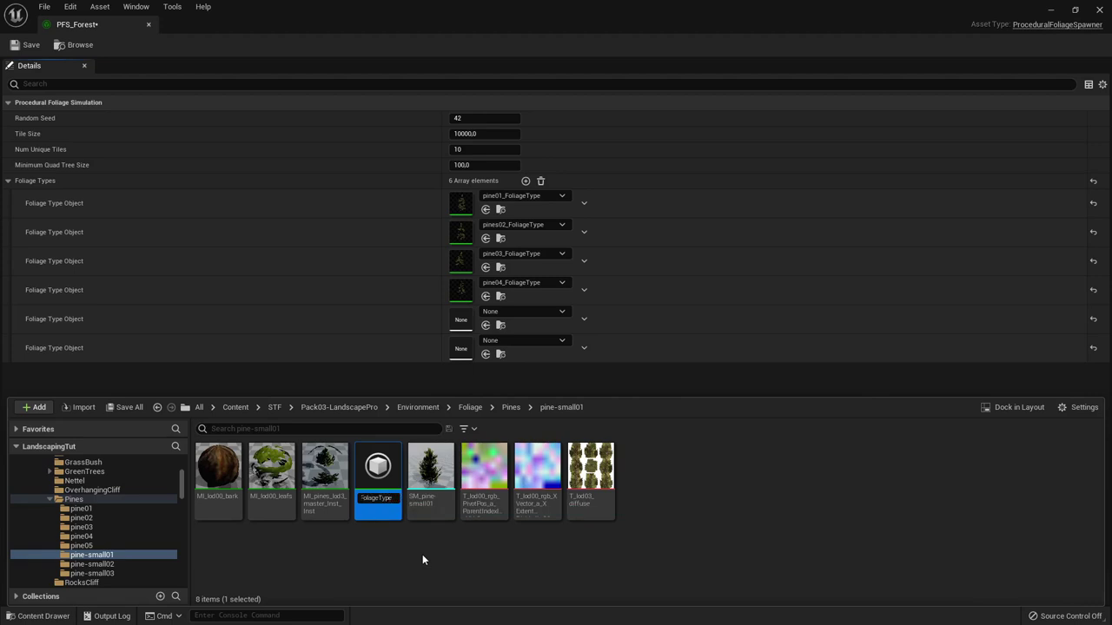
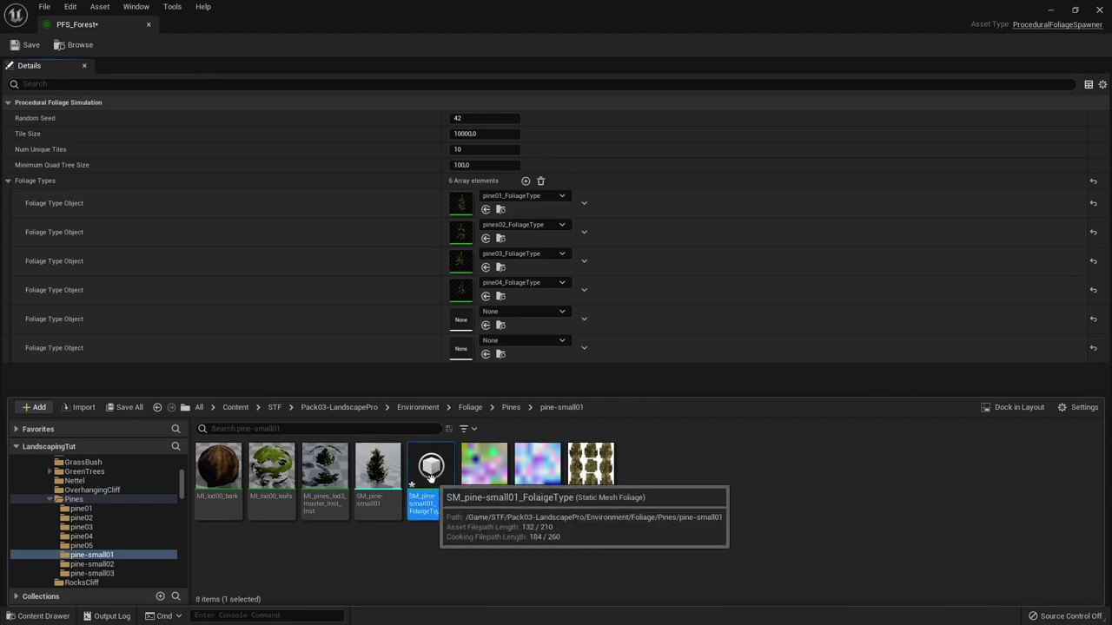
Step: Save SM_pine-small01_FolaigeType with SM_pine-small01 as its mesh and assign it to the fifth foliage element of PFS_Forest
double_click(431, 476)
left_click(38, 616)
left_click_drag(378, 478, 483, 140)
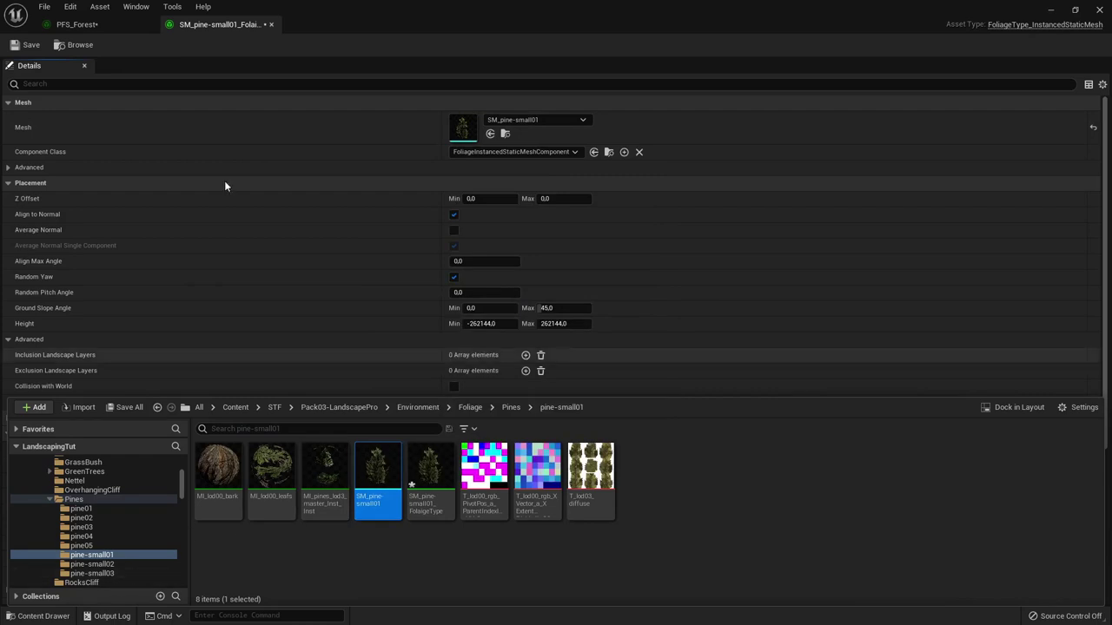
left_click(26, 44)
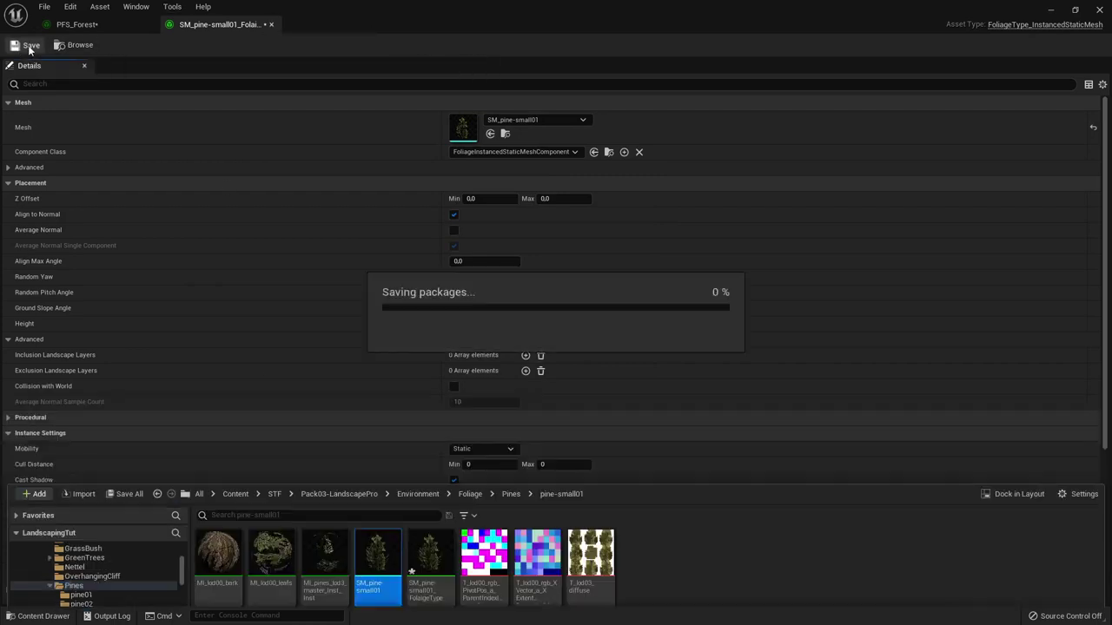
left_click(270, 25)
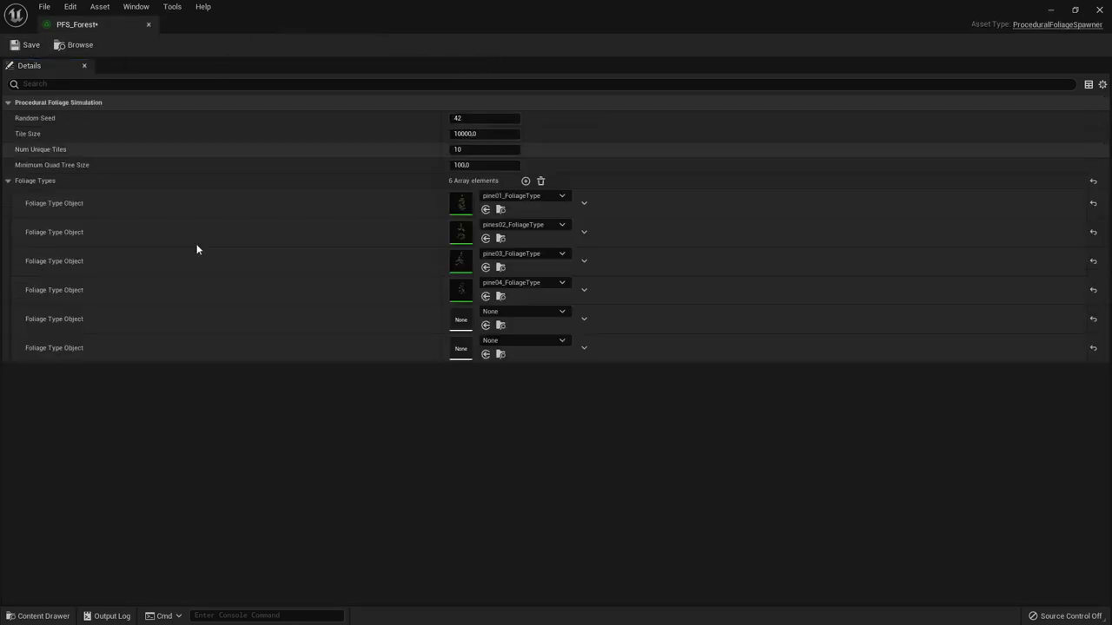
left_click(38, 616)
left_click_drag(427, 483, 462, 319)
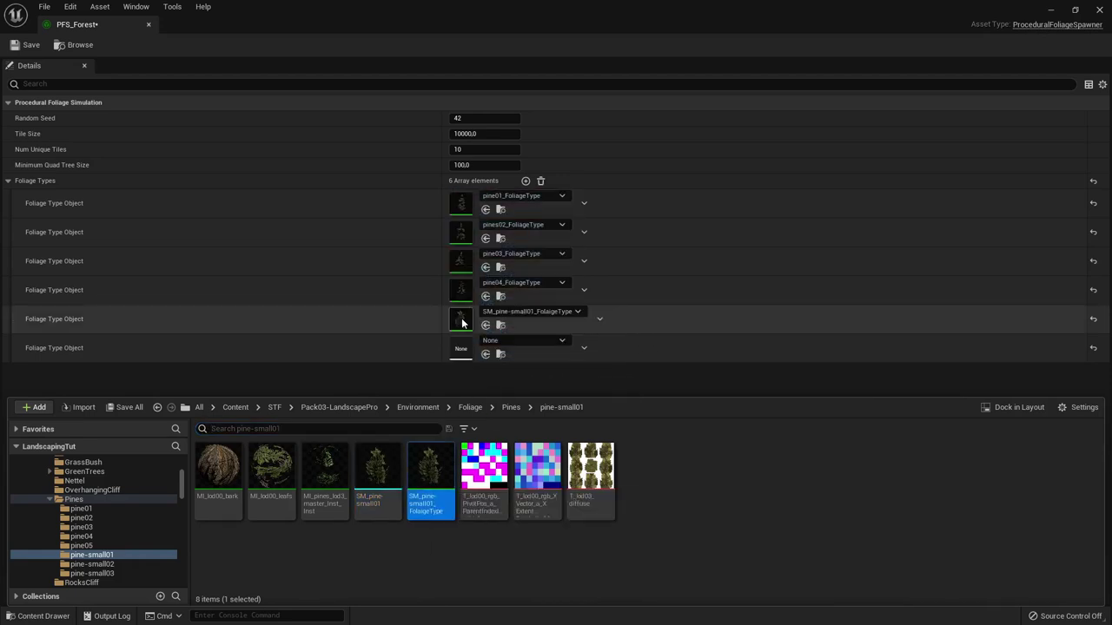
Step: Create a Static Mesh Foliage asset in the pine-small02 folder
left_click(92, 565)
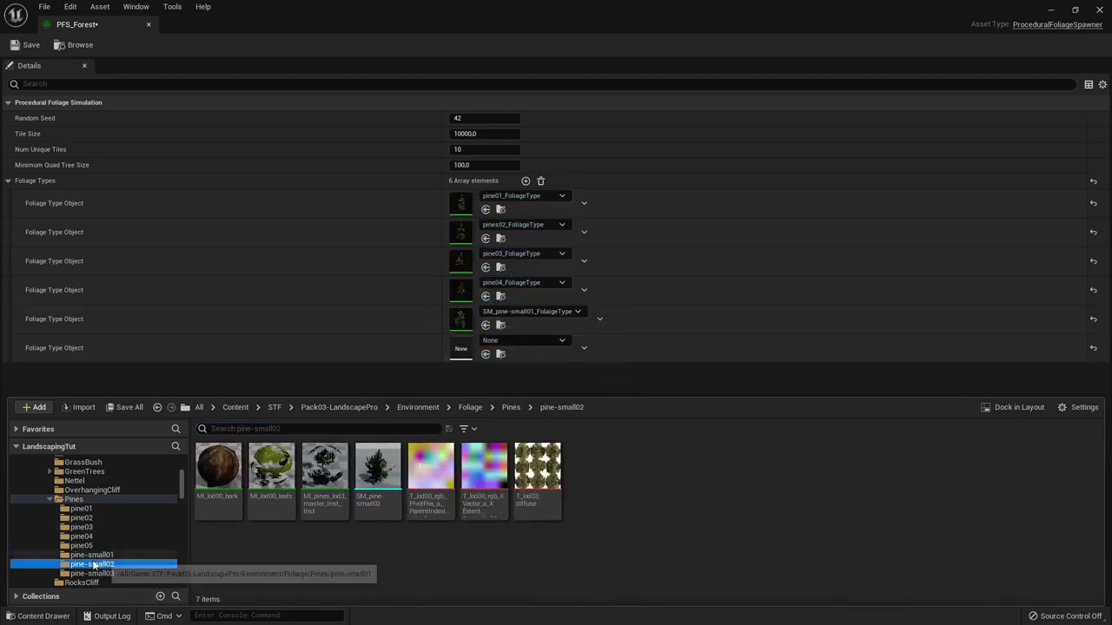
right_click(380, 546)
mouse_move(490, 356)
mouse_move(473, 406)
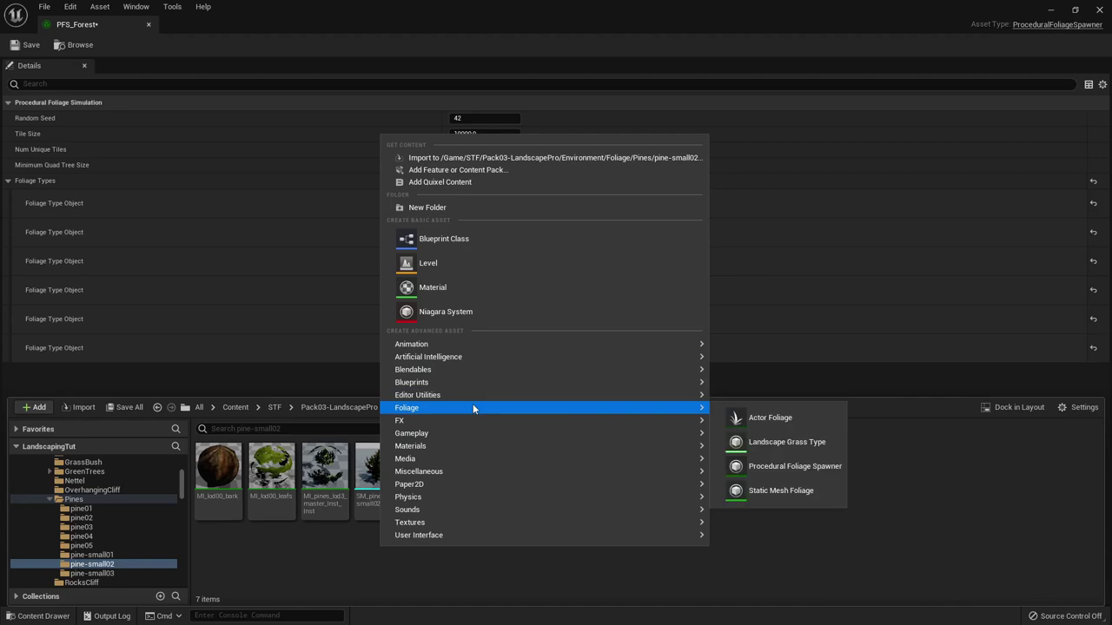
left_click(765, 492)
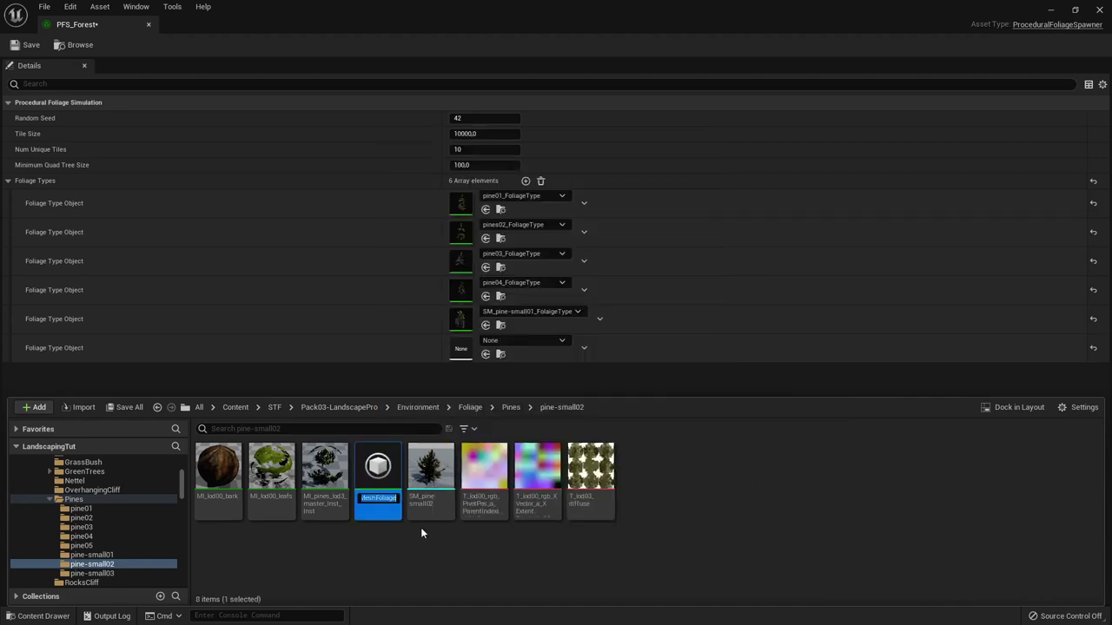
Step: Rename the new foliage asset as SM_pine-small02_FoliageType, reusing the name of the SM_pine-small02 mesh
left_click(423, 505)
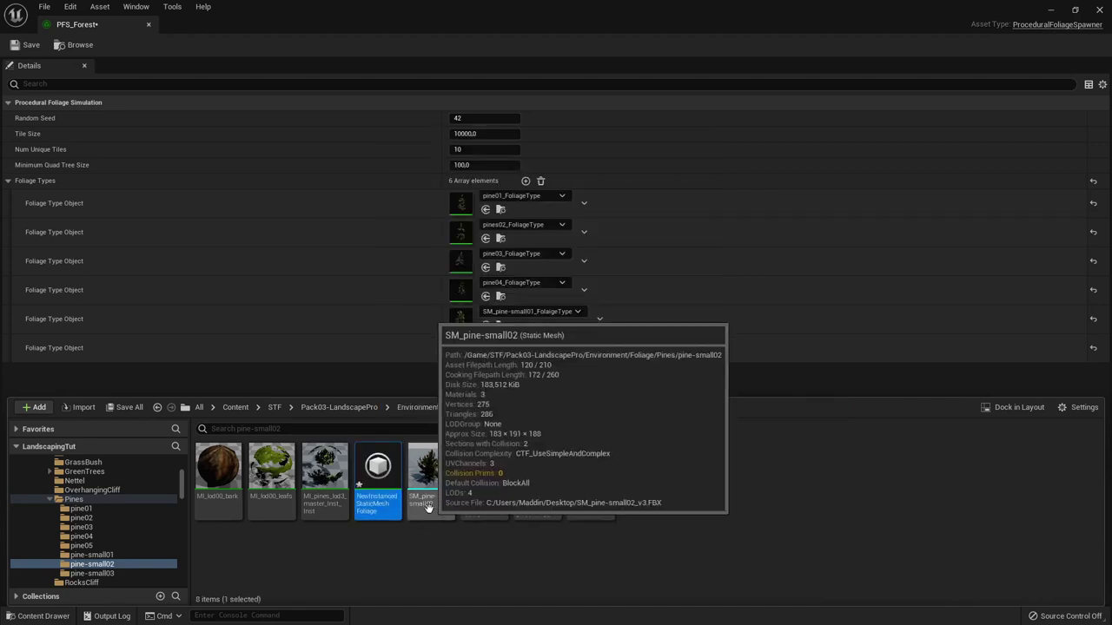
left_click(425, 505)
left_click(424, 505)
key("ctrl+c")
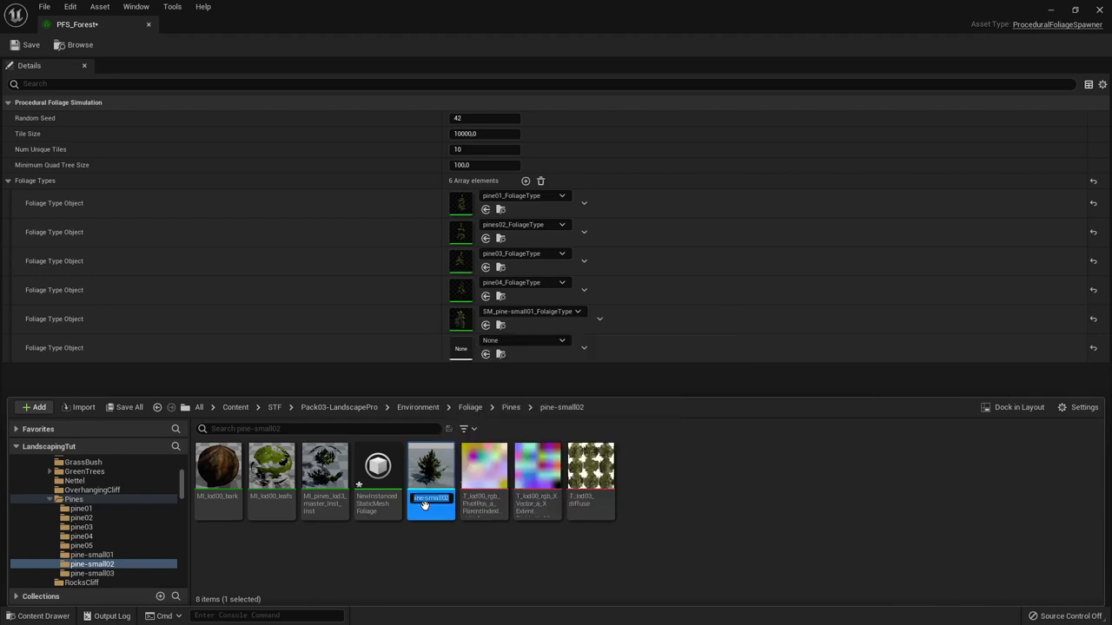
left_click(375, 504)
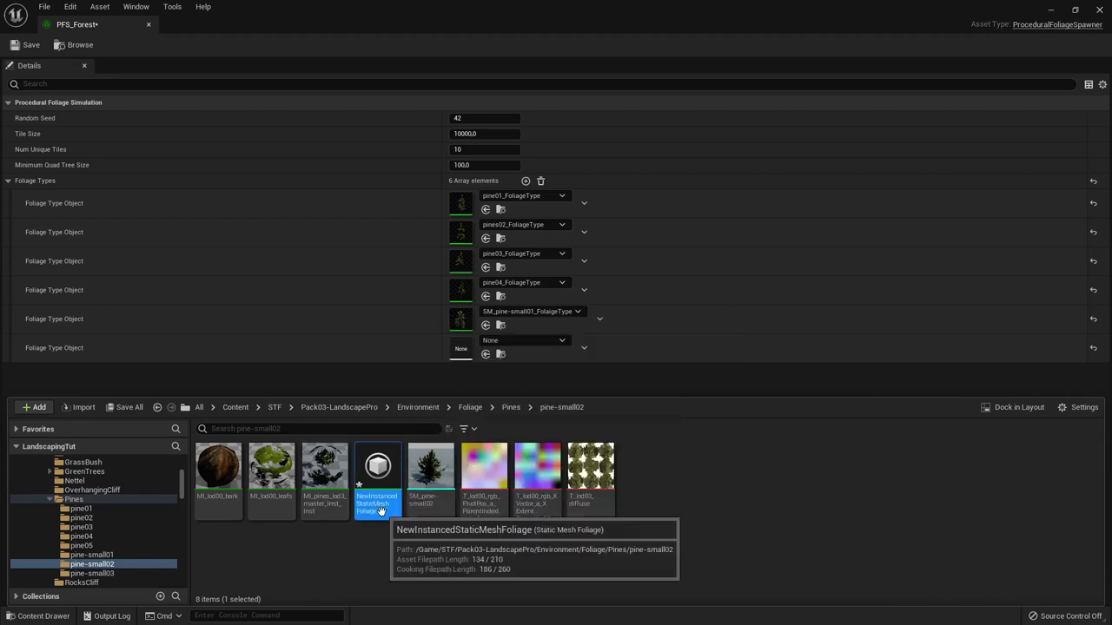
left_click(380, 511)
key("ctrl+v")
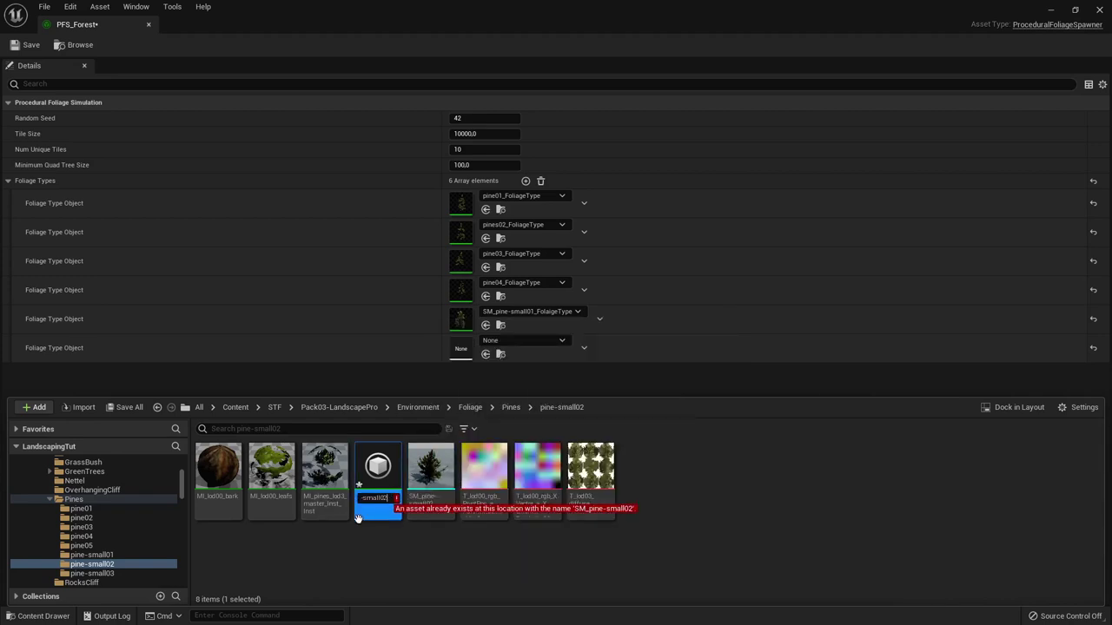
type("_FoliageType")
key("Return")
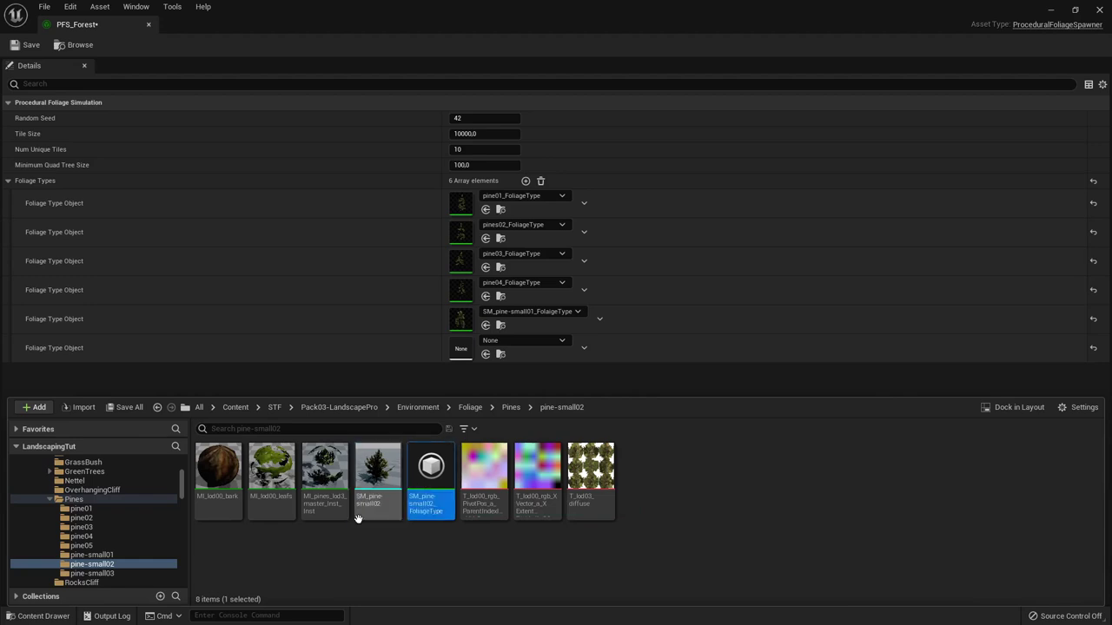
Step: Set SM_pine-small02 as the mesh of SM_pine-small02_FoliageType, save it and close its editor
double_click(431, 481)
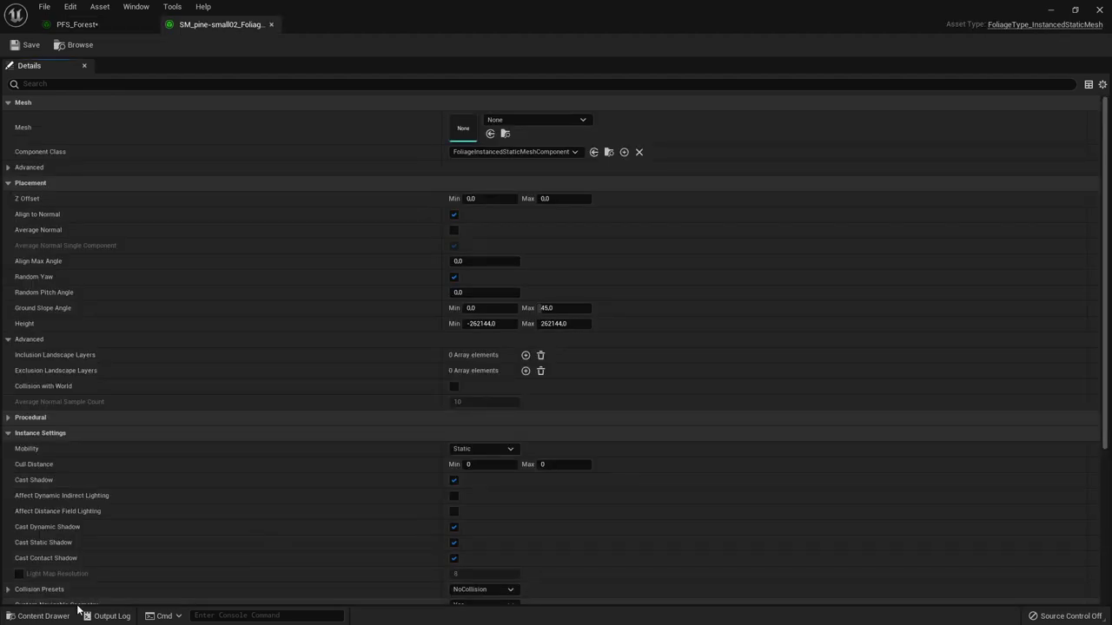
key("ctrl+space")
left_click_drag(378, 473, 486, 127)
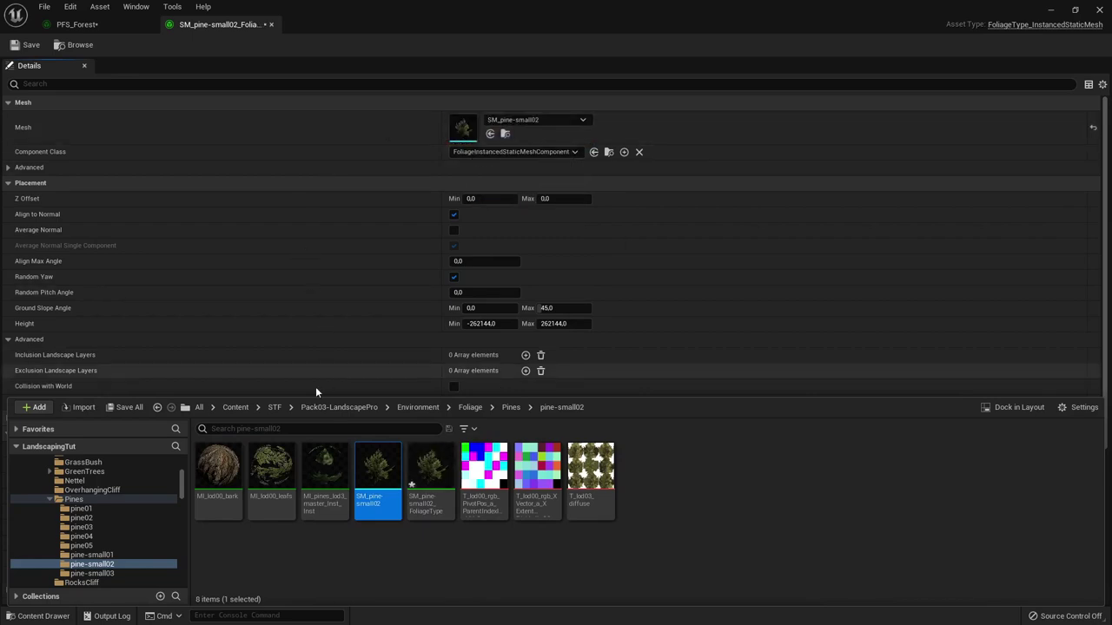
left_click(198, 45)
left_click(271, 24)
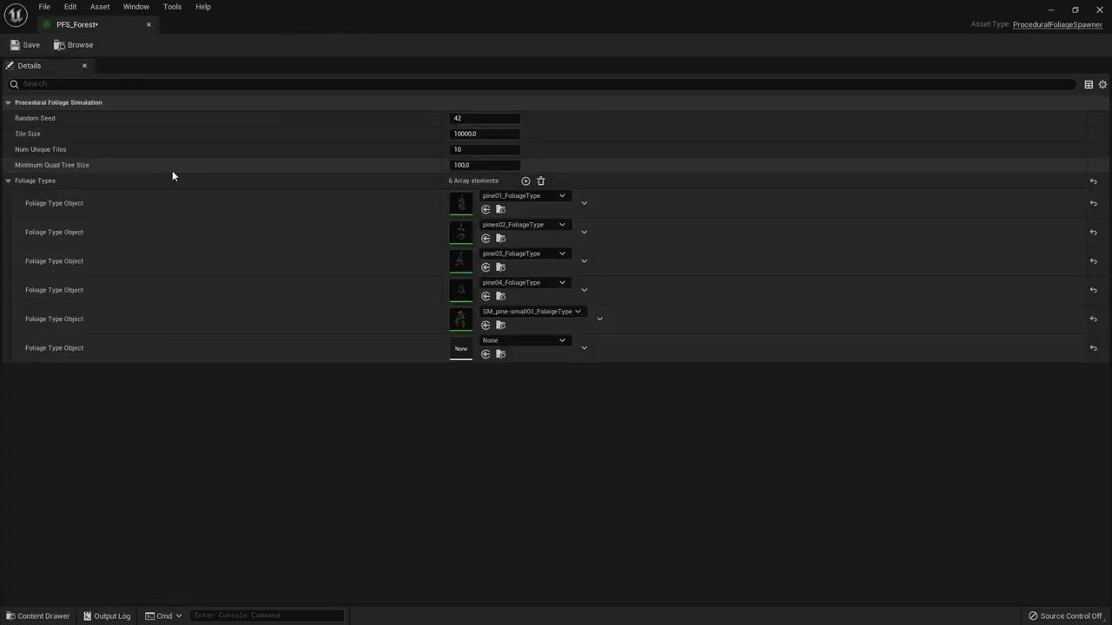
Step: Filter the Pines content folder for assets matching "foliagetype"
left_click(40, 616)
scroll(110, 566, "up", 1)
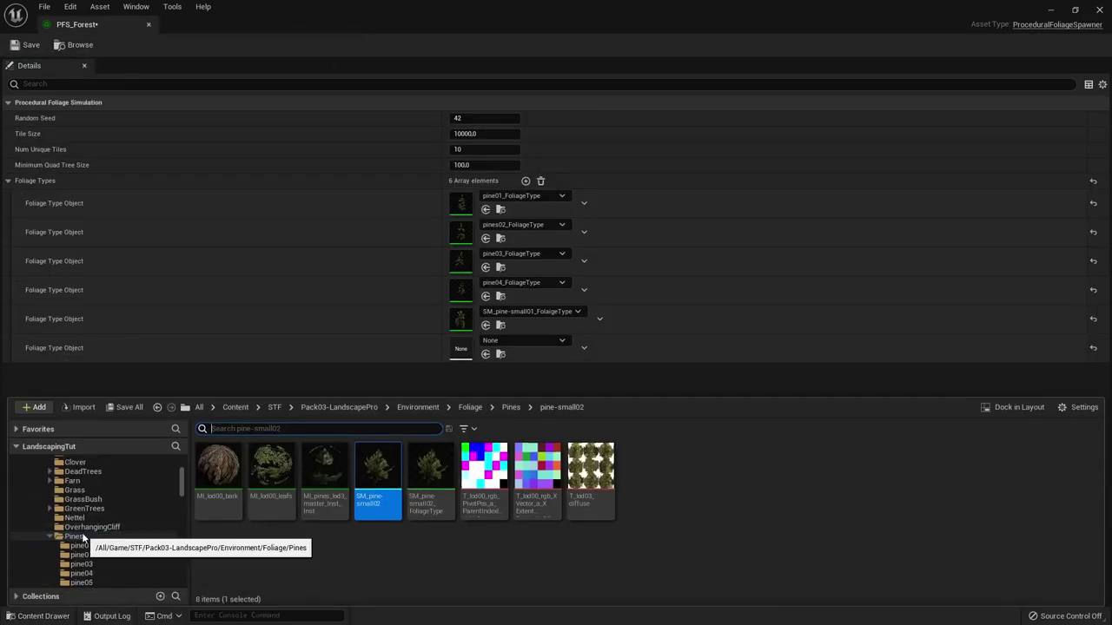
left_click(78, 536)
type("fol")
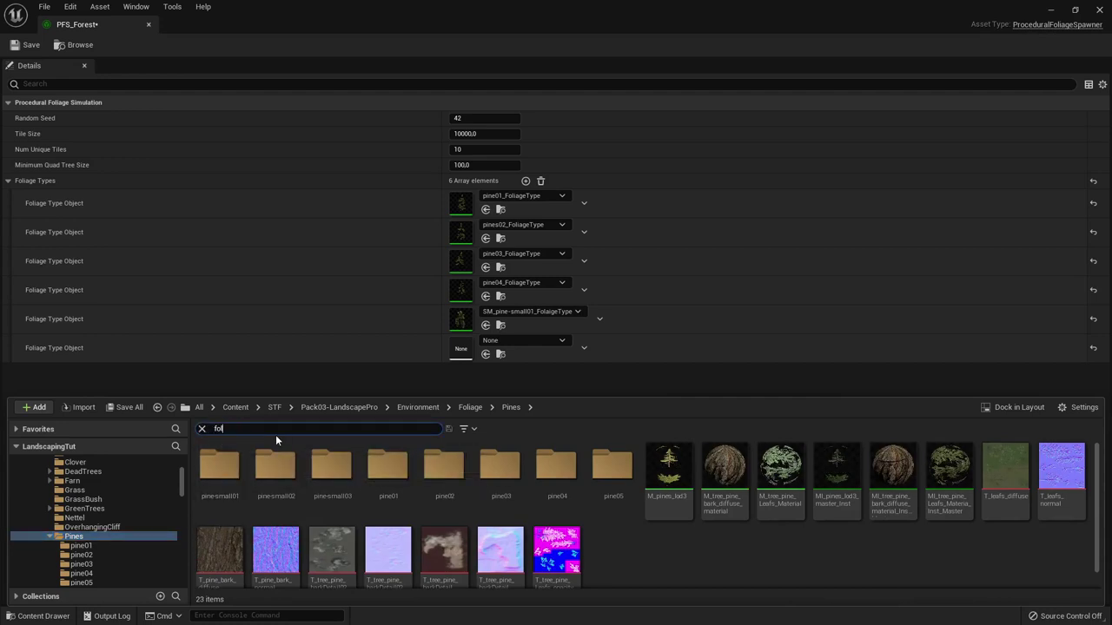
type("iagetype")
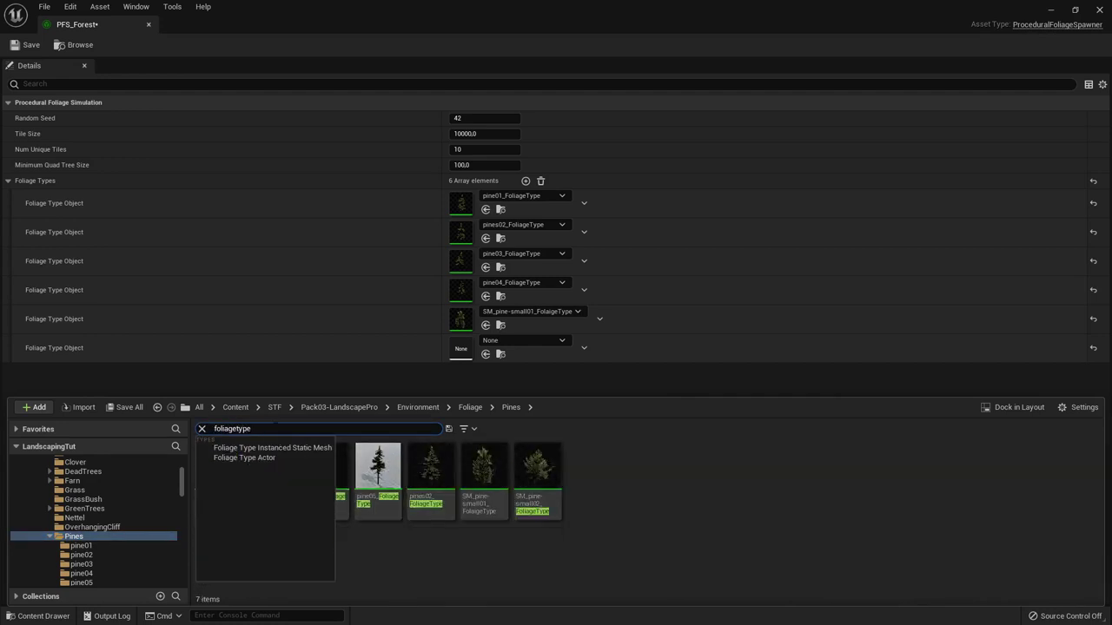
left_click(471, 562)
left_click(219, 476)
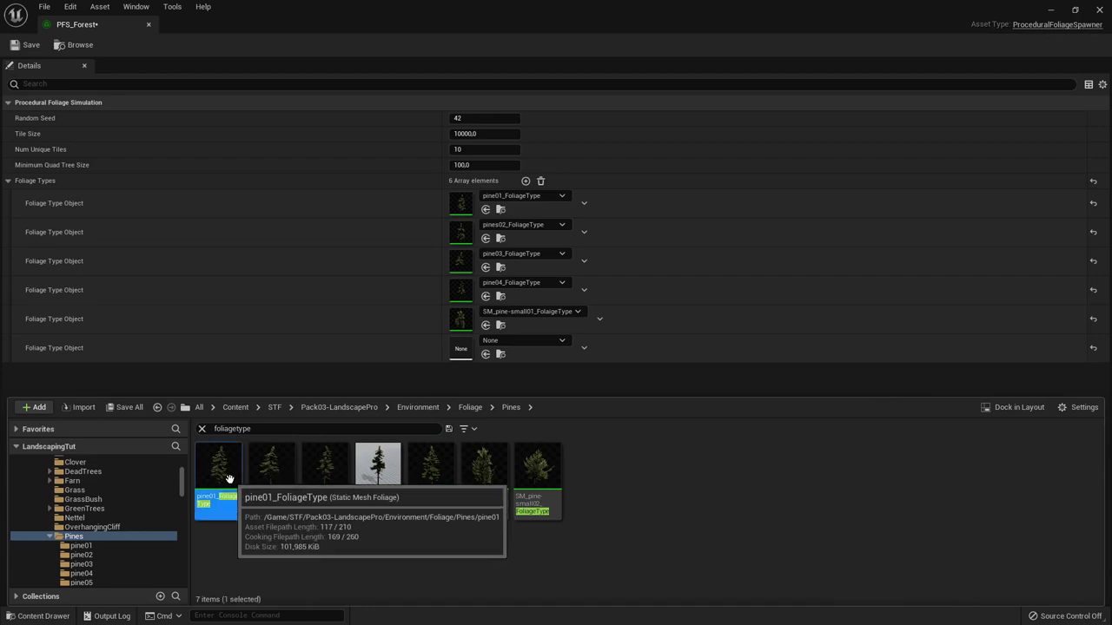
left_click(544, 486, "shift")
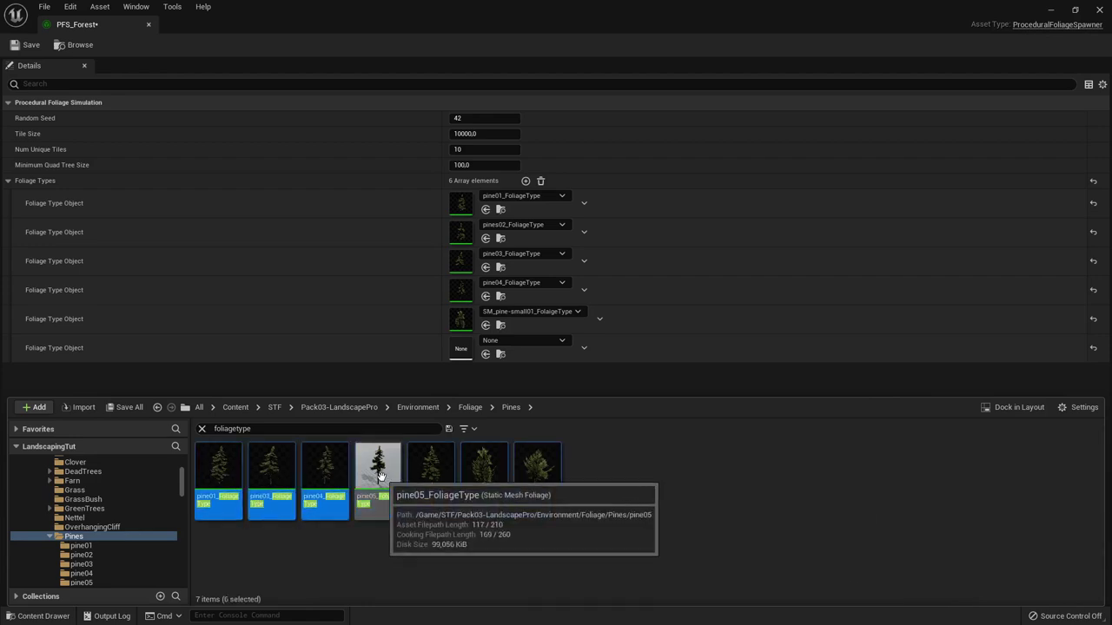
left_click(377, 472, "ctrl")
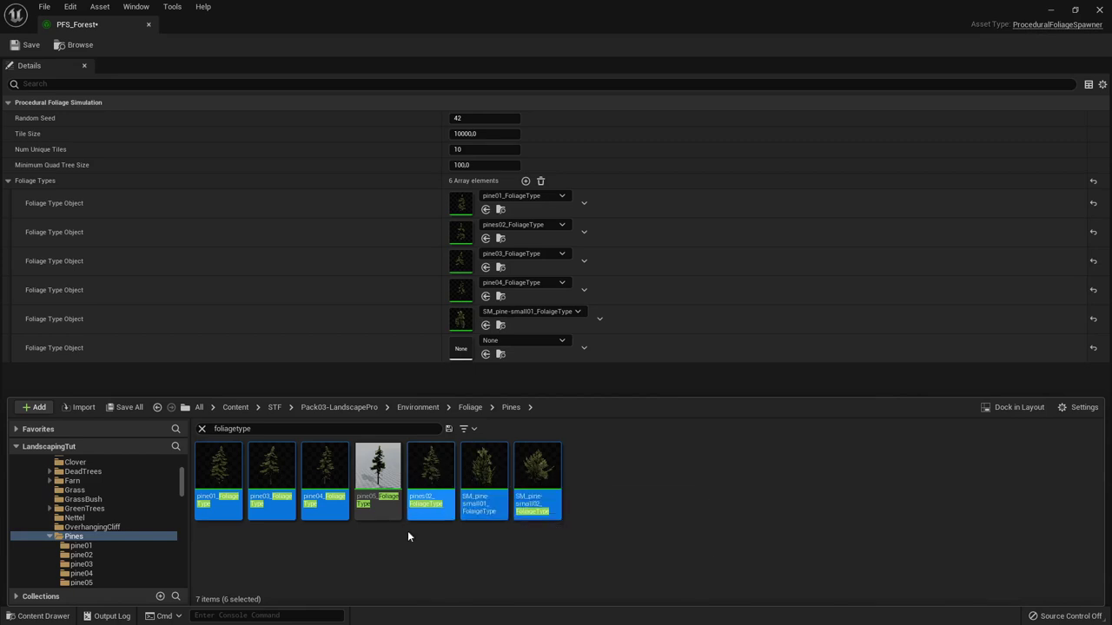
Step: Assign SM_pine-small02_FoliageType to the sixth foliage element of PFS_Forest
left_click(543, 476)
left_click_drag(550, 474, 473, 347)
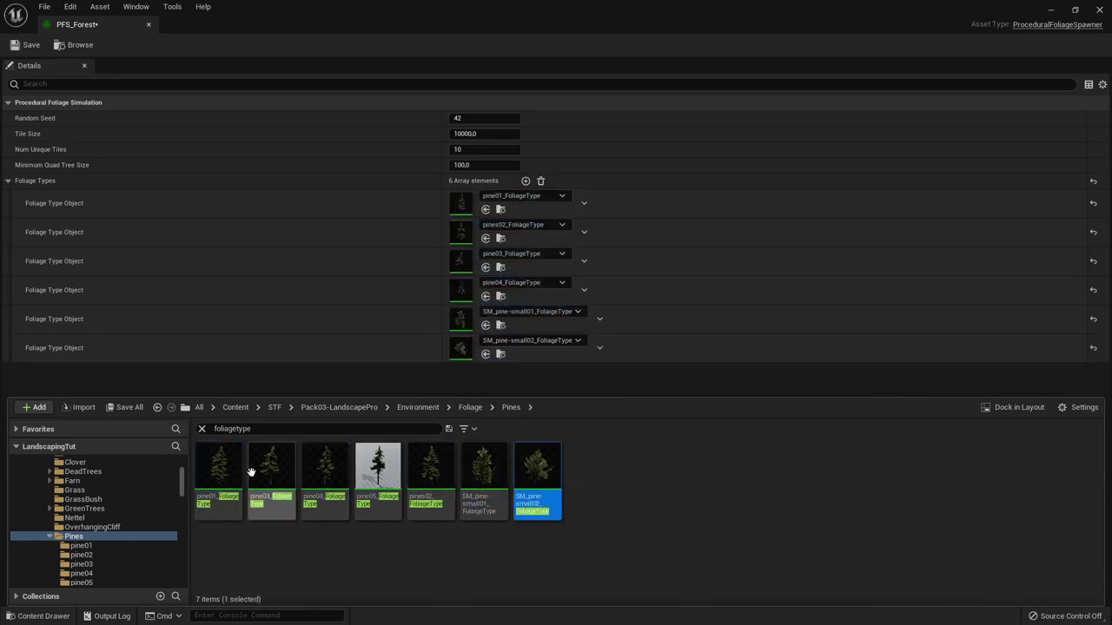
Step: Open all pine foliage types except pine05_FoliageType together for bulk editing in the Property Matrix
left_click(221, 469)
left_click(533, 481, "shift")
left_click(377, 466, "ctrl")
right_click(477, 469)
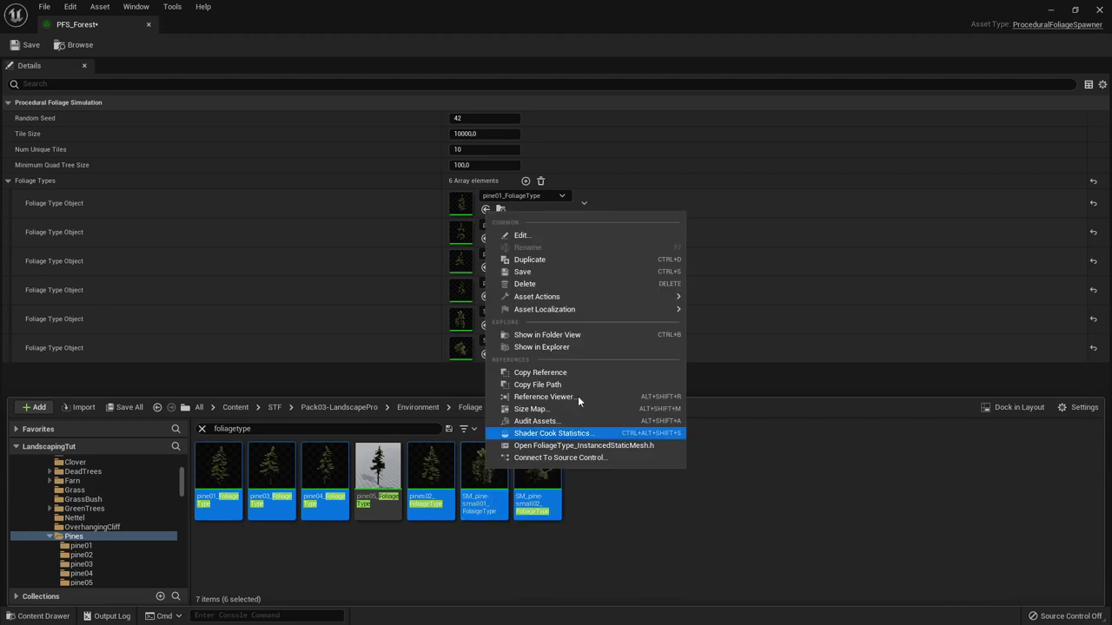
mouse_move(556, 296)
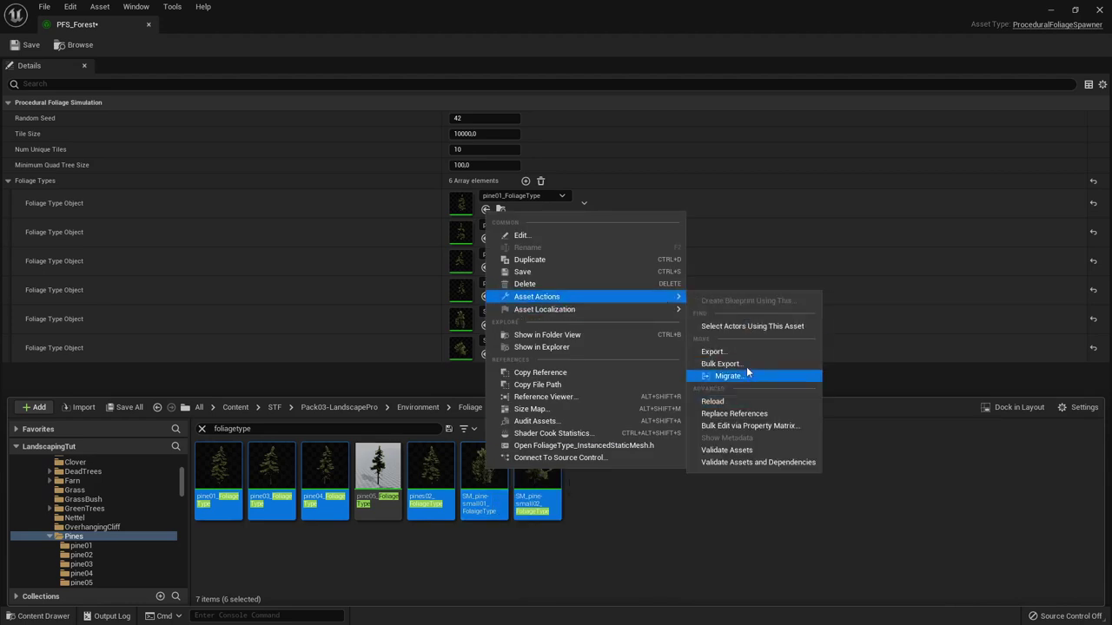
left_click(750, 426)
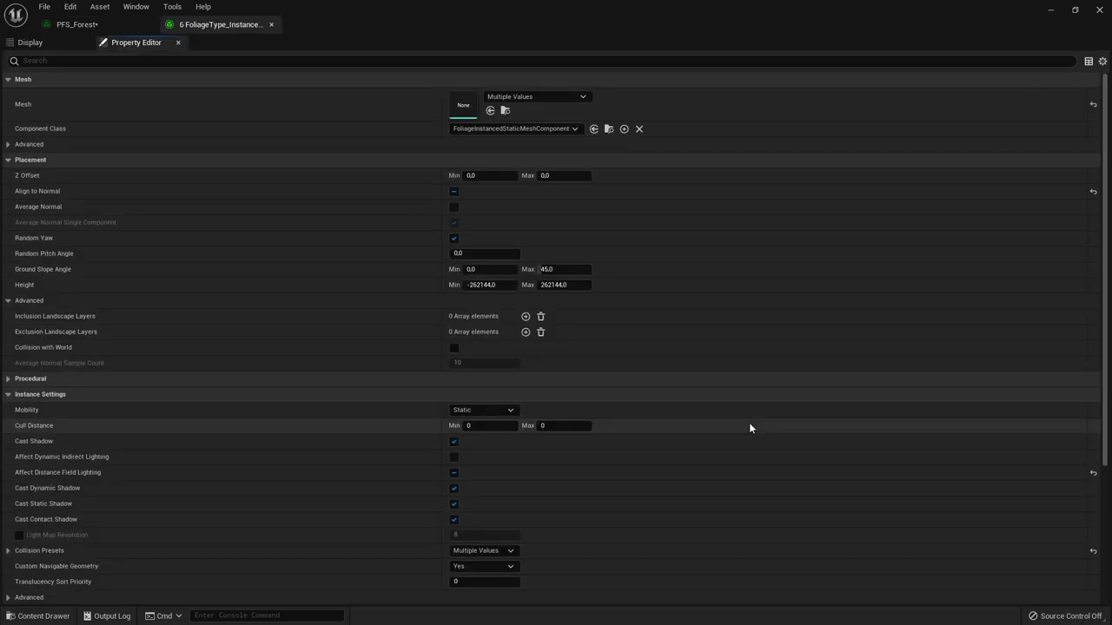
Step: Turn off Align to Normal for the six foliage types and add Forest and Material_Blend as inclusion landscape layers
scroll(221, 240, "down", 2)
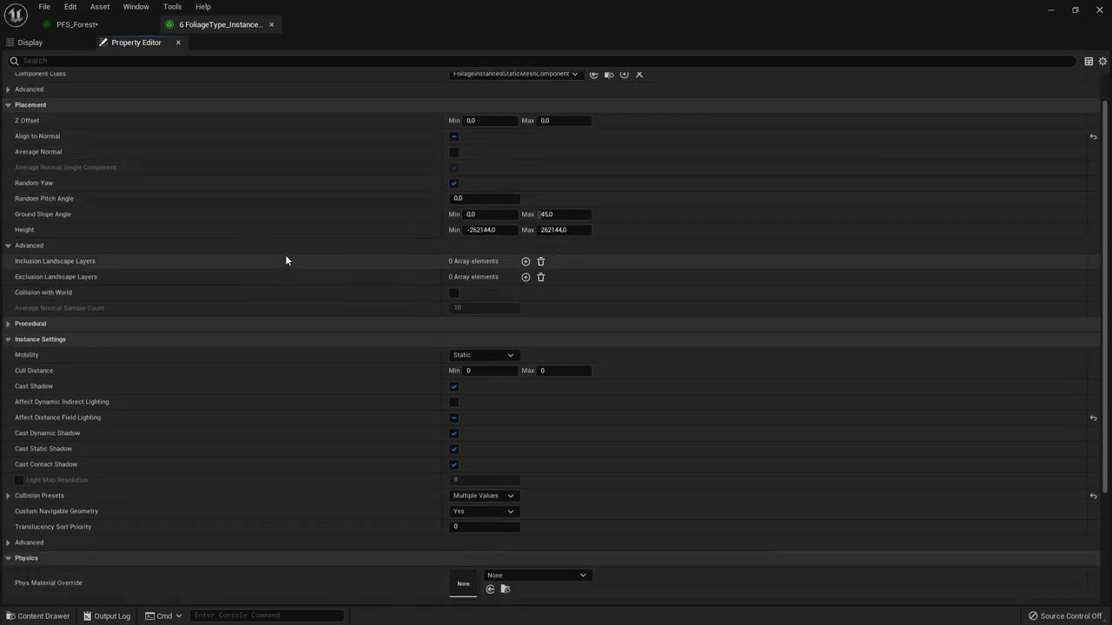
left_click(453, 139)
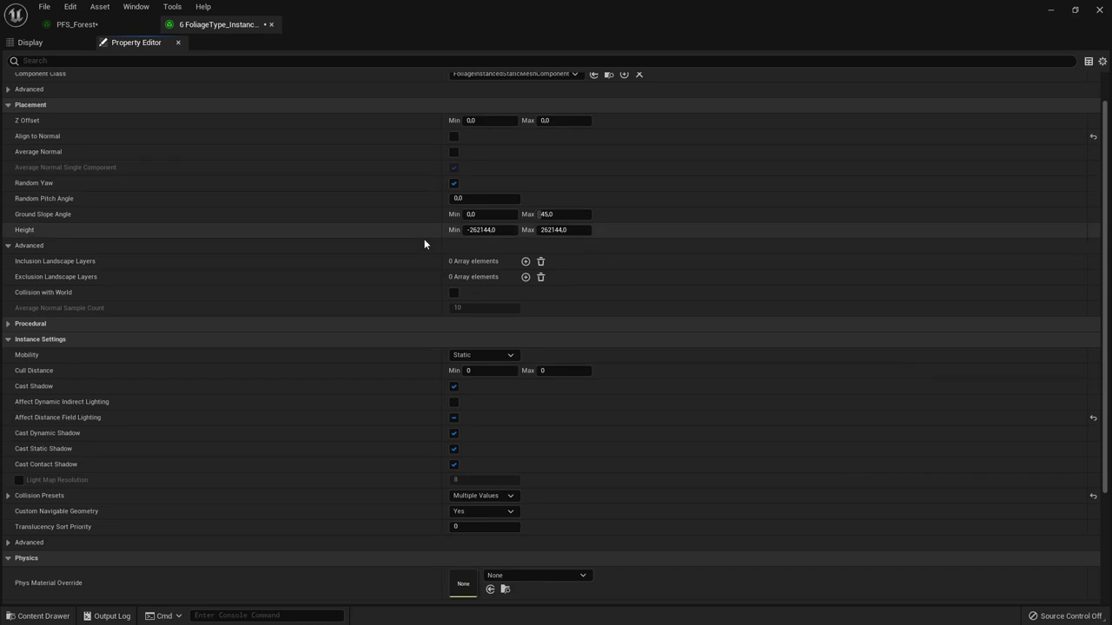
left_click(525, 262)
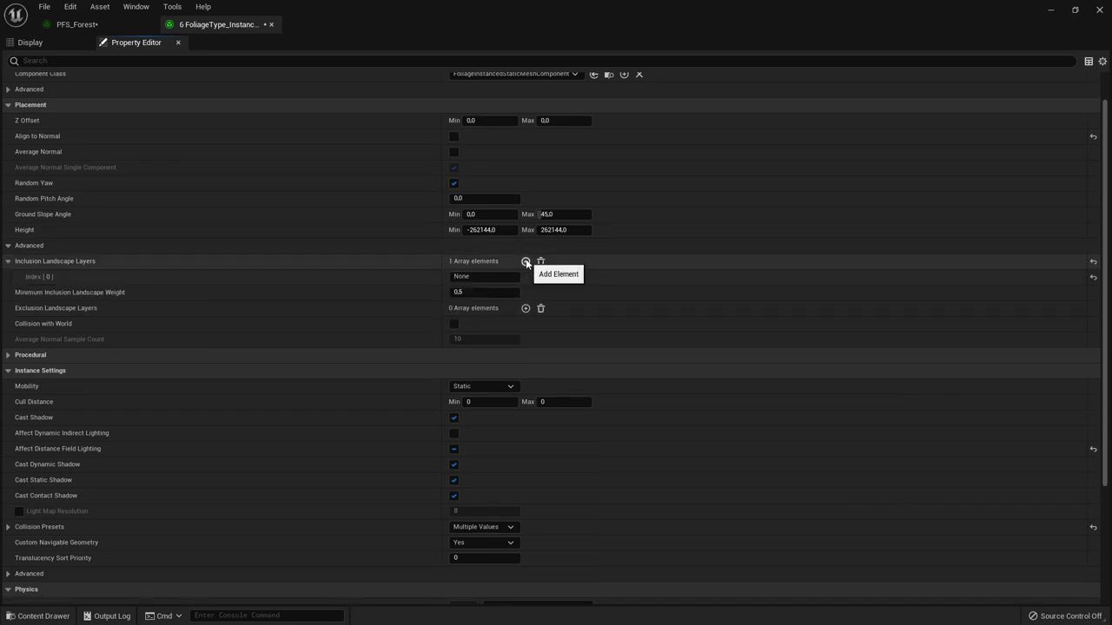
left_click(526, 262)
left_click(481, 278)
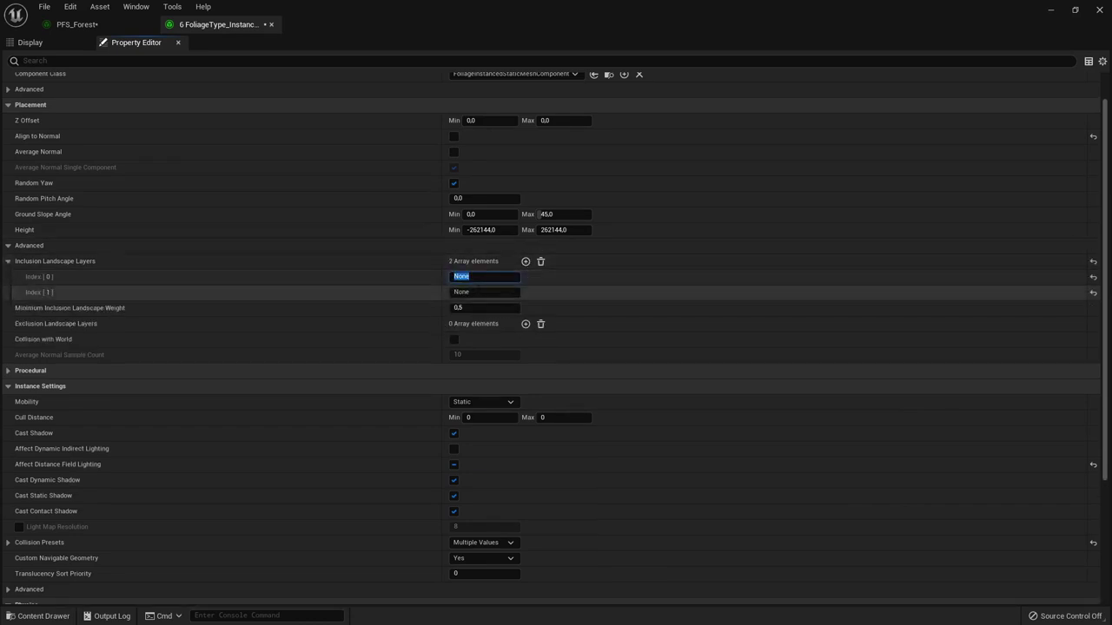
type("Forest")
left_click(481, 293)
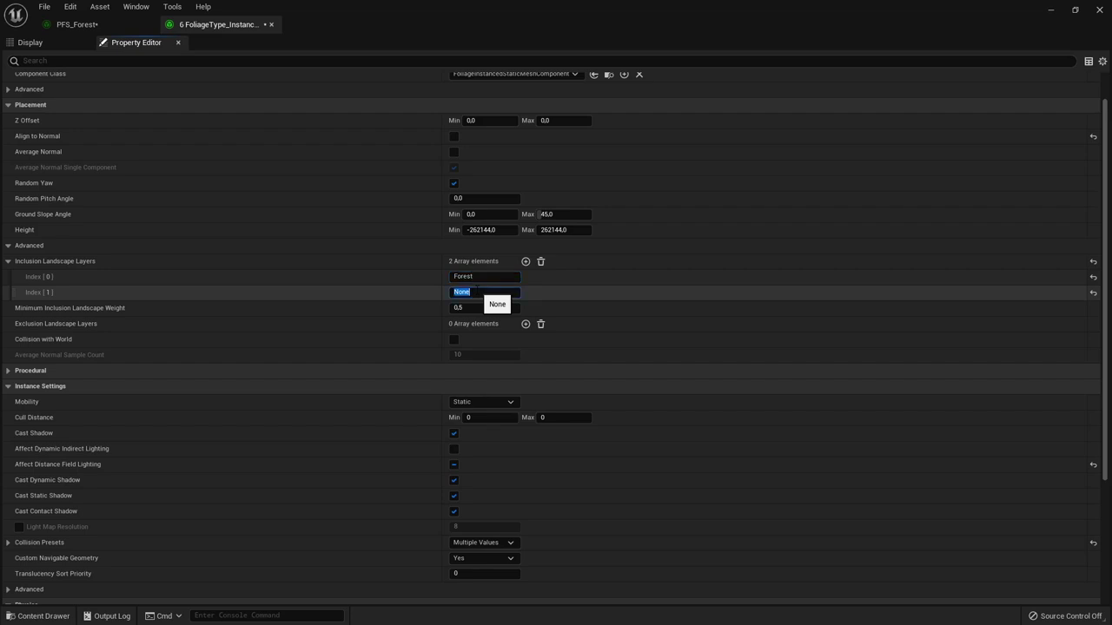
type("Material_Blend")
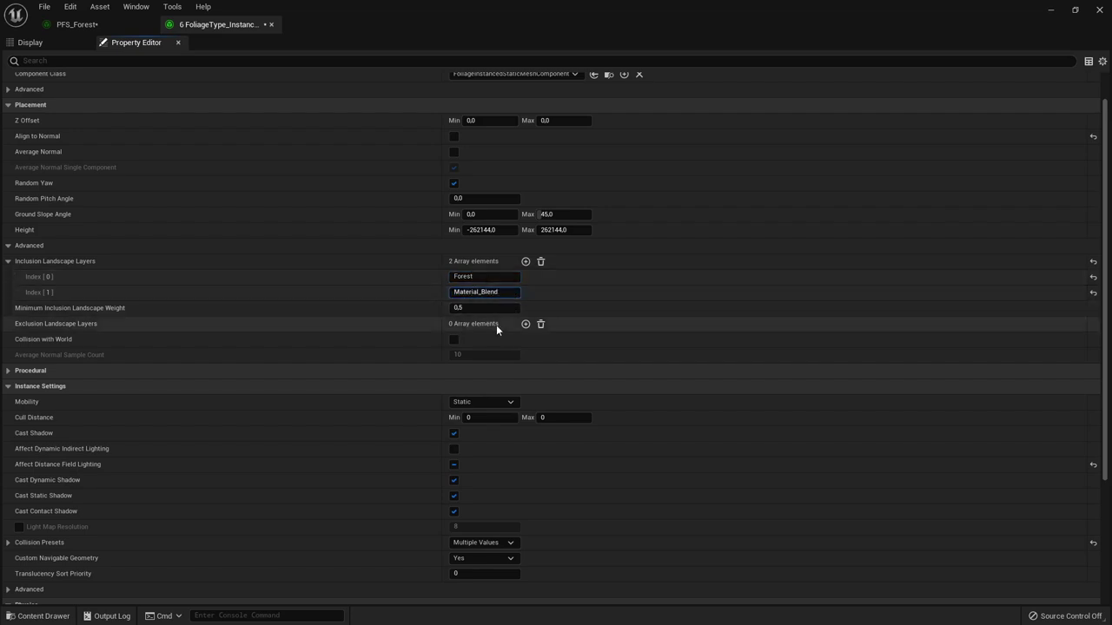
Step: Add Mud, Water and Grass as exclusion landscape layers and set the Minimum Exclusion Layer Weight to 0.5
left_click(525, 324)
left_click(525, 324)
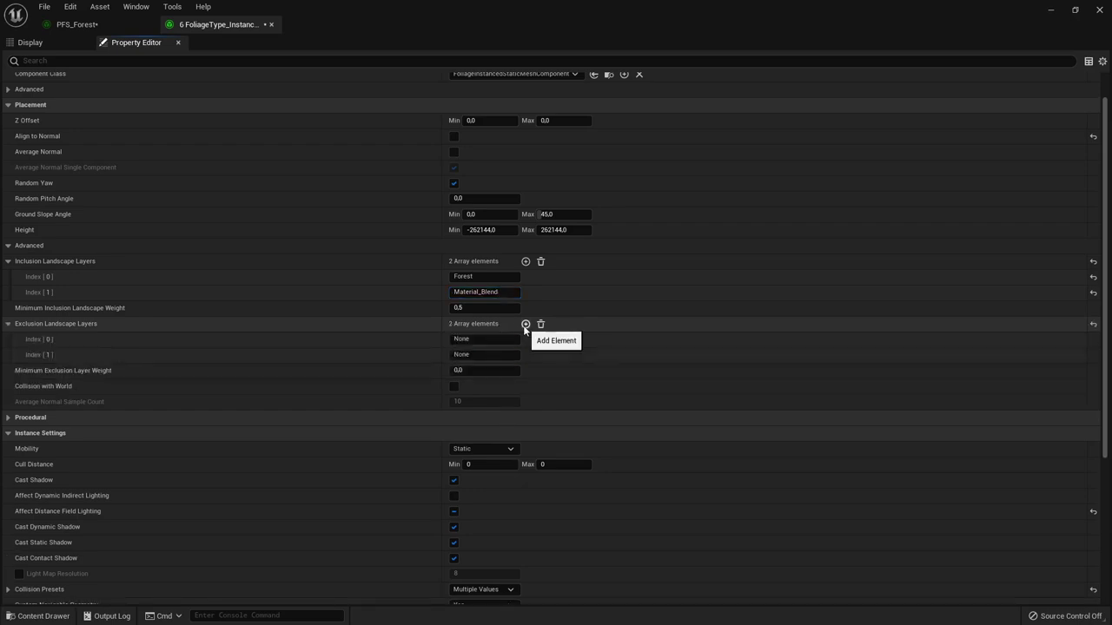
left_click(525, 324)
left_click(477, 338)
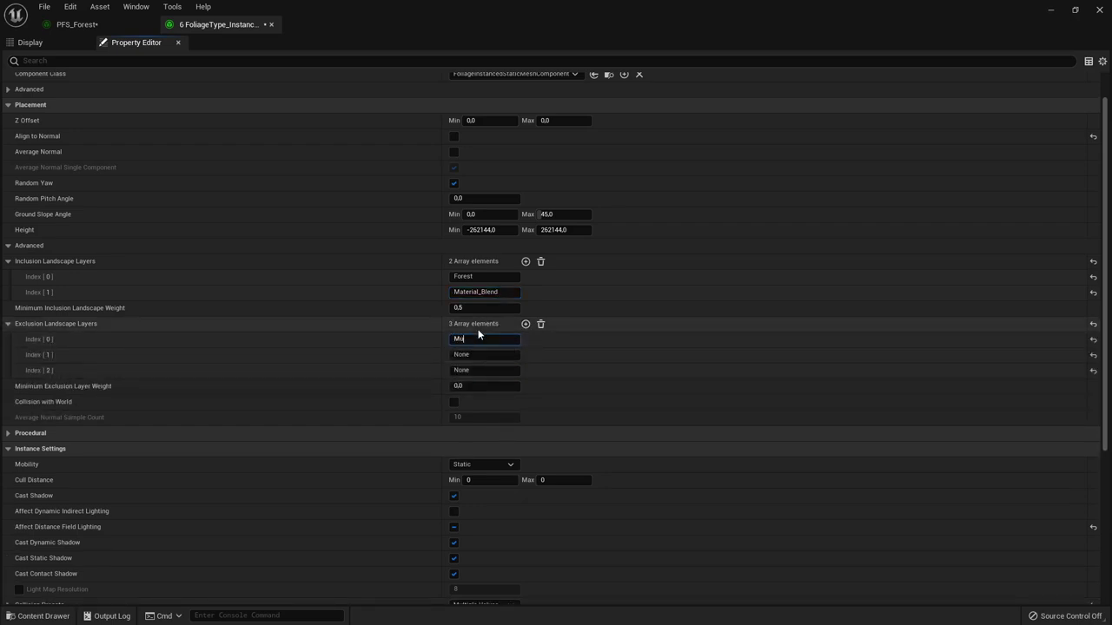
left_click(484, 355)
type("W")
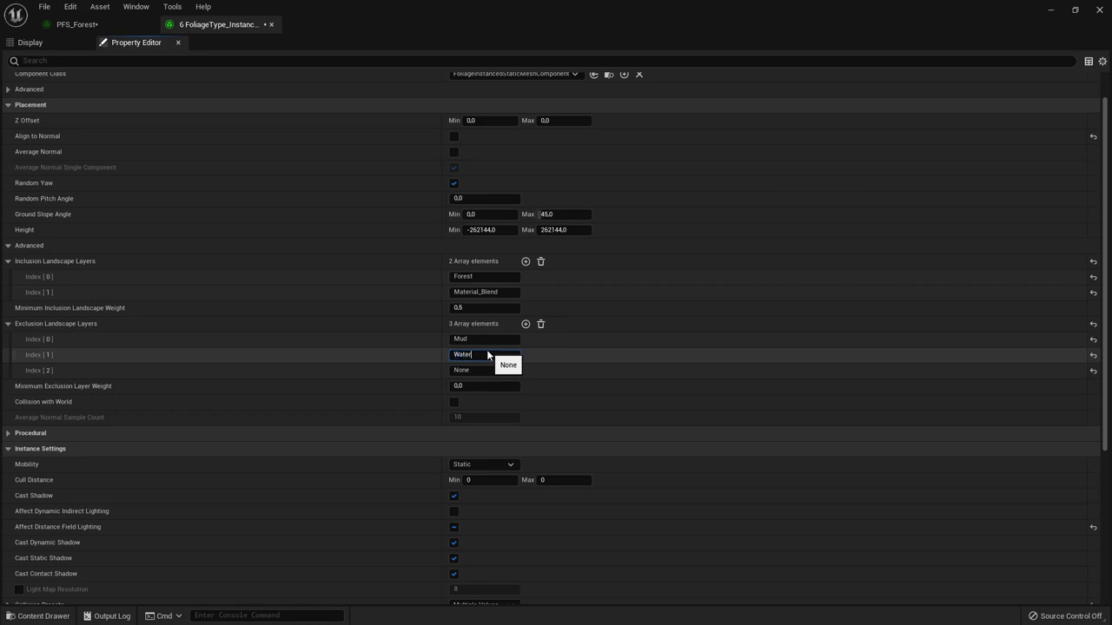
type("ater")
left_click(484, 371)
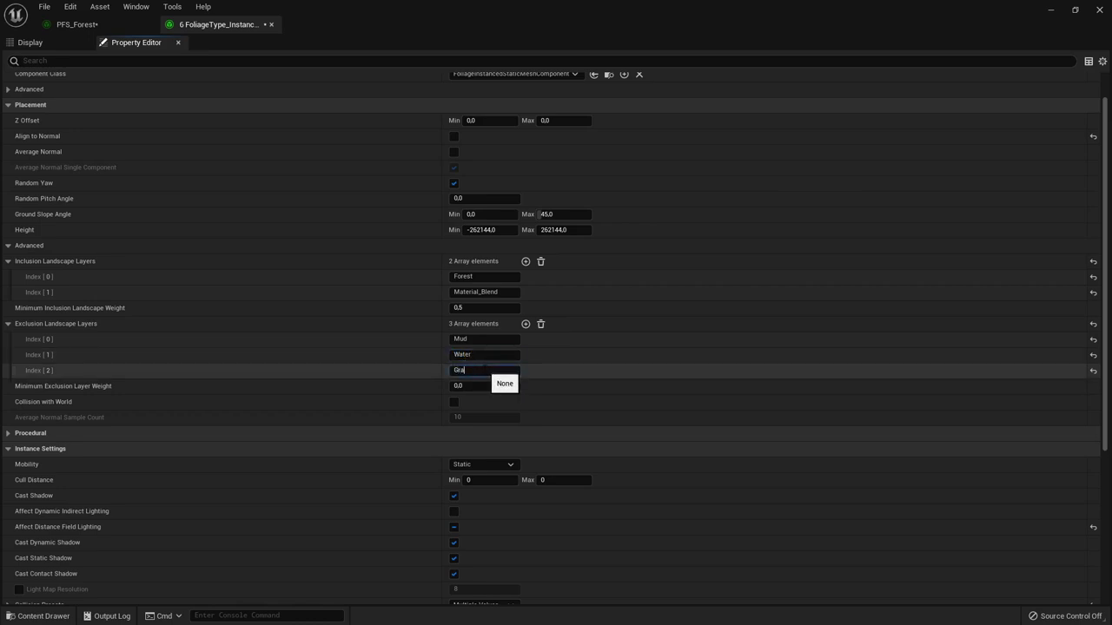
left_click(472, 382)
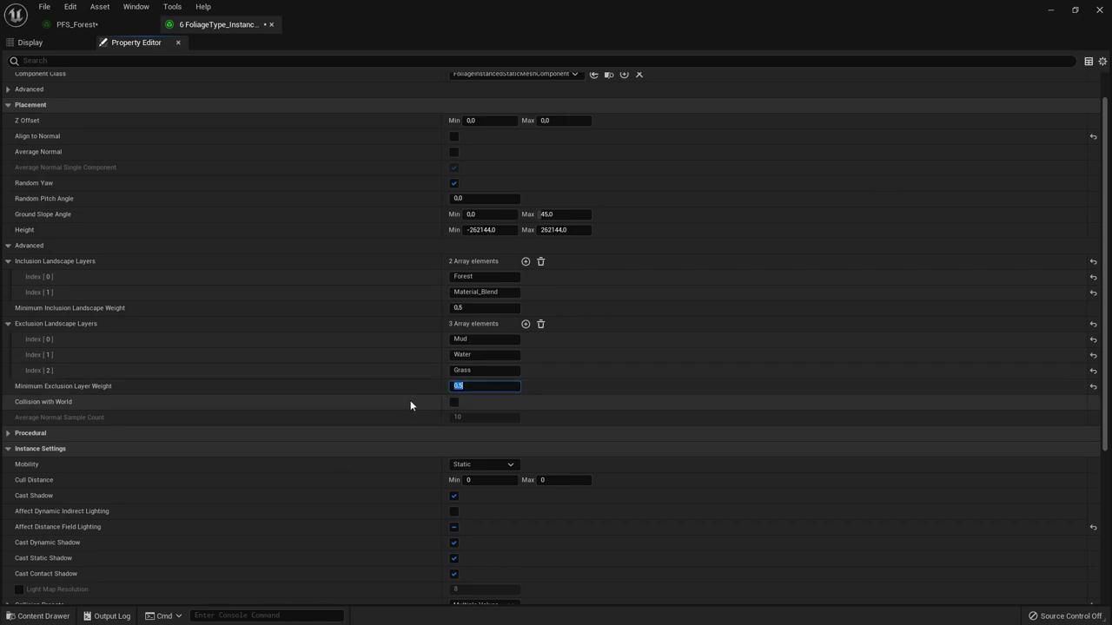
Step: Set the Shade Radius in the procedural collision settings to 100
scroll(410, 405, "down", 1)
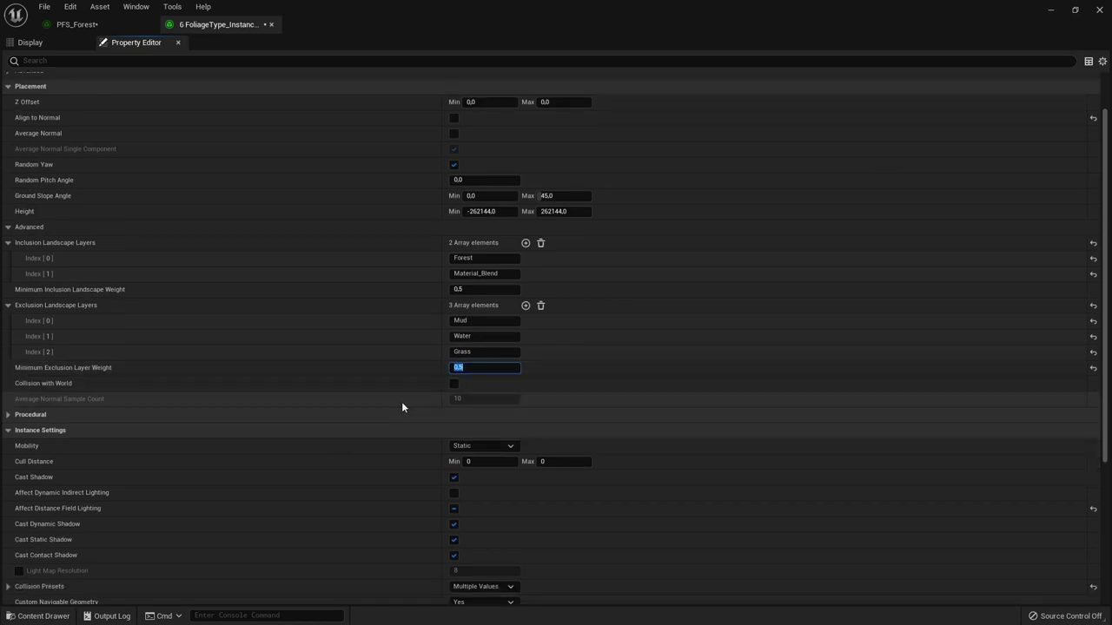
left_click(8, 415)
scroll(214, 406, "down", 3)
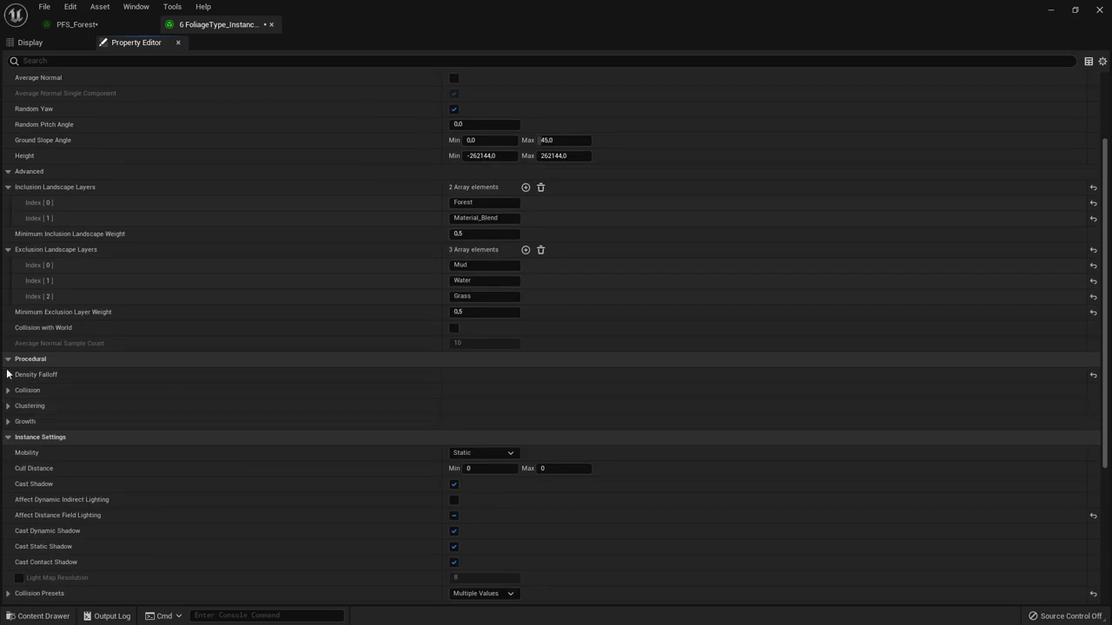
left_click(8, 390)
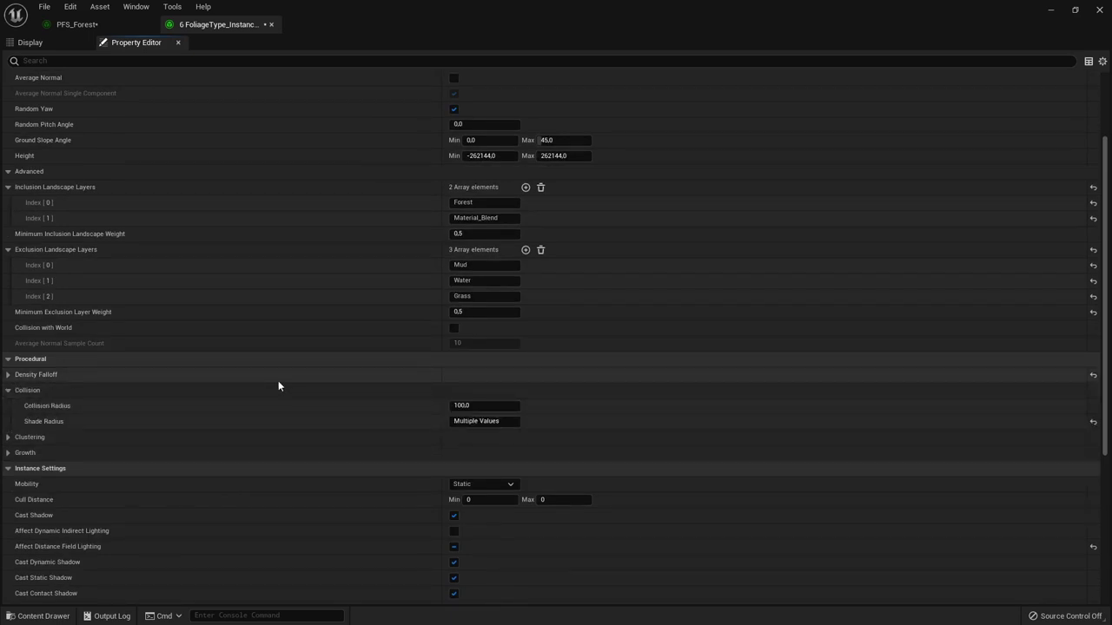
left_click(478, 421)
type("100")
key("Return")
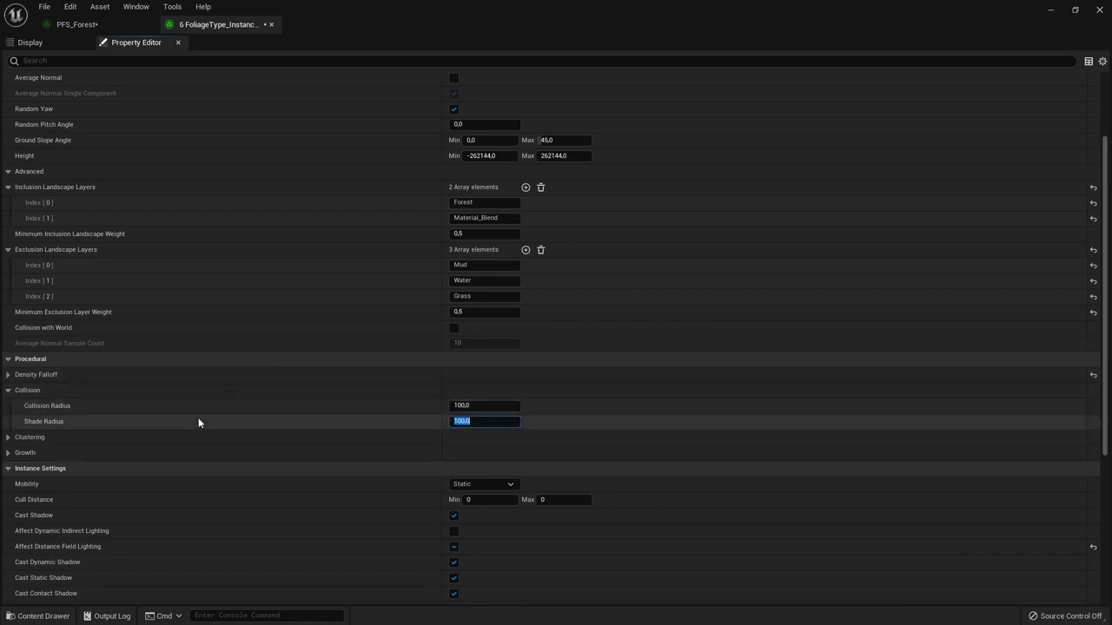
Step: Set the Average Spread Distance in the clustering settings to 20 and expand the Growth settings
left_click(8, 438)
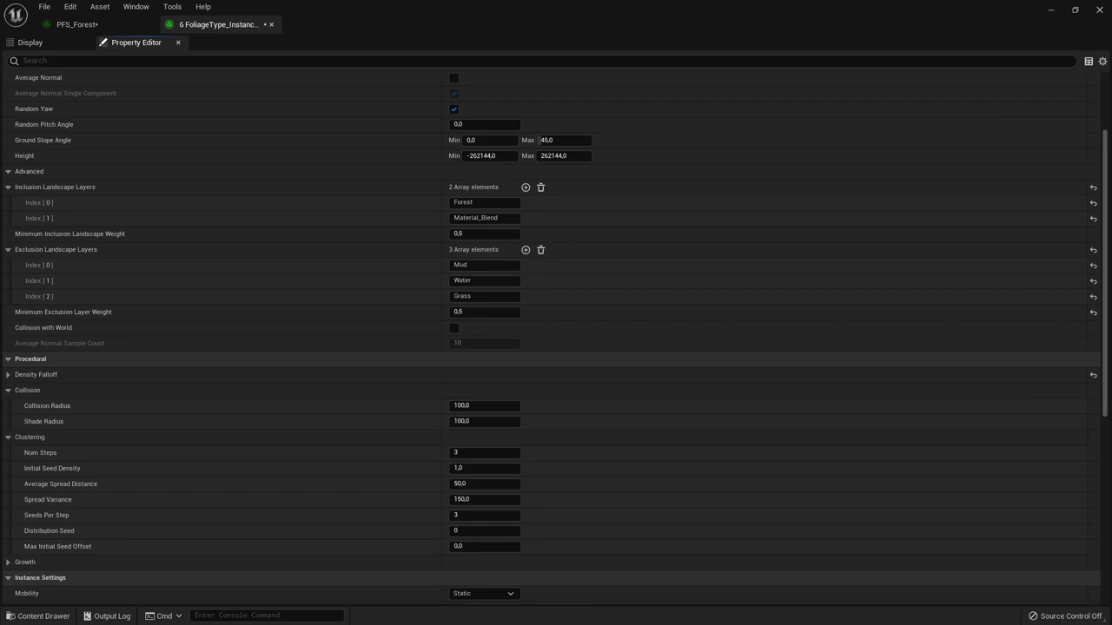
left_click(451, 488)
type("20")
key("Return")
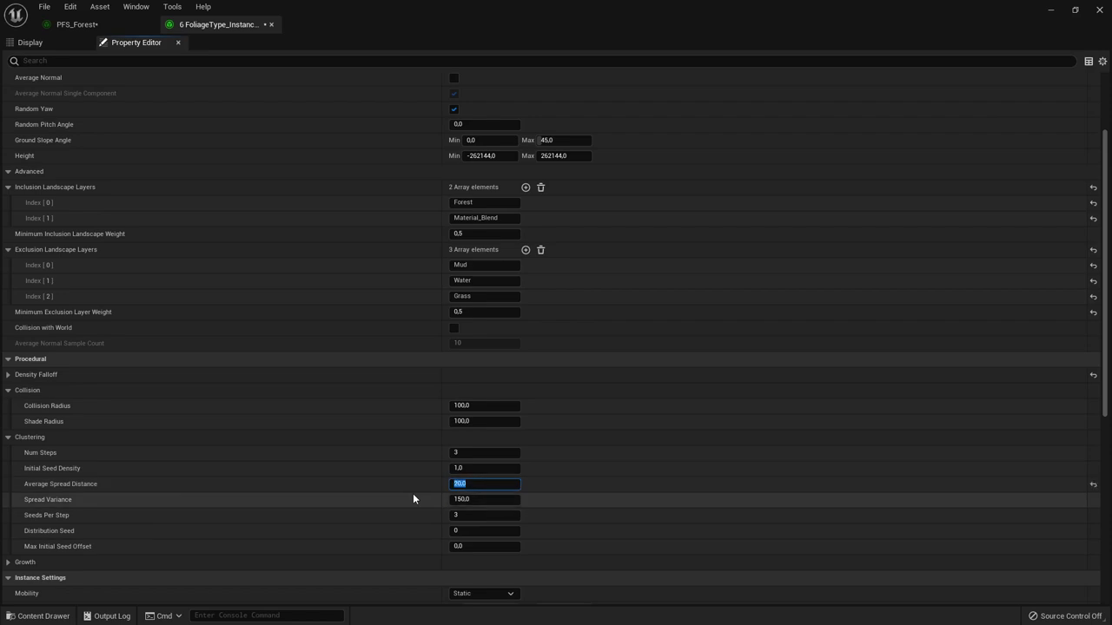
scroll(383, 509, "down", 2)
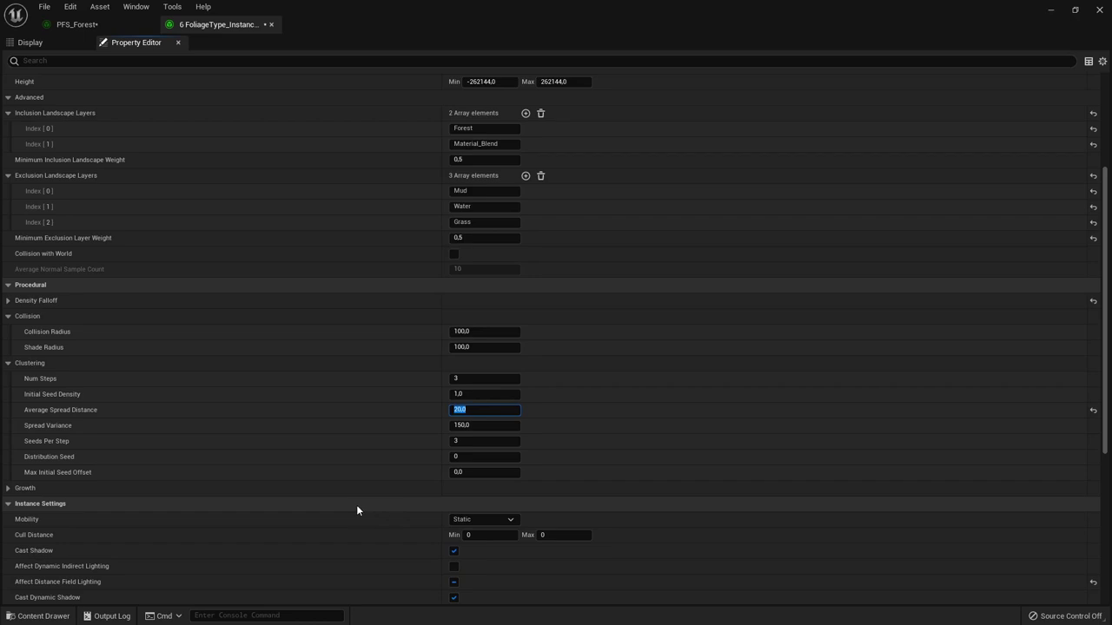
left_click(8, 488)
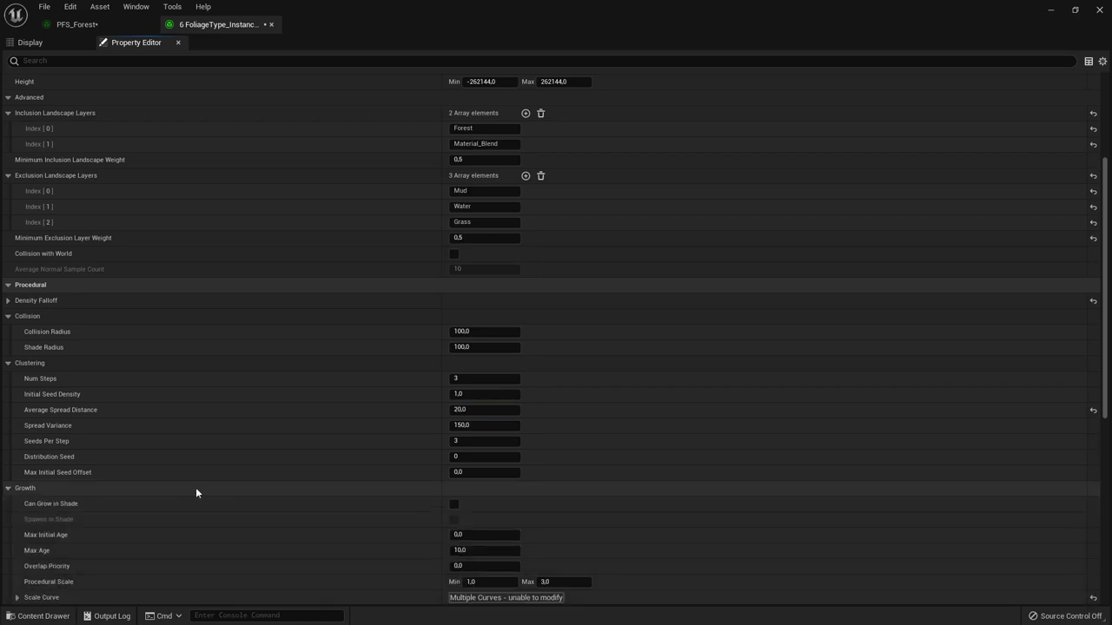
scroll(196, 488, "down", 2)
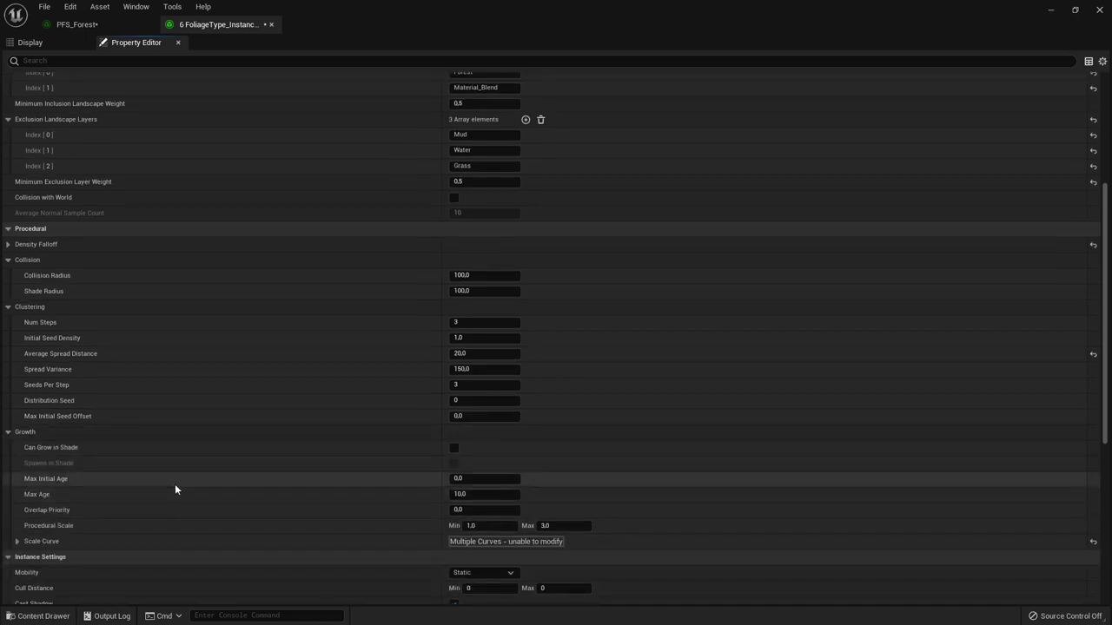
Step: Save all modified content, including the PFS_Forest spawner
left_click(36, 616)
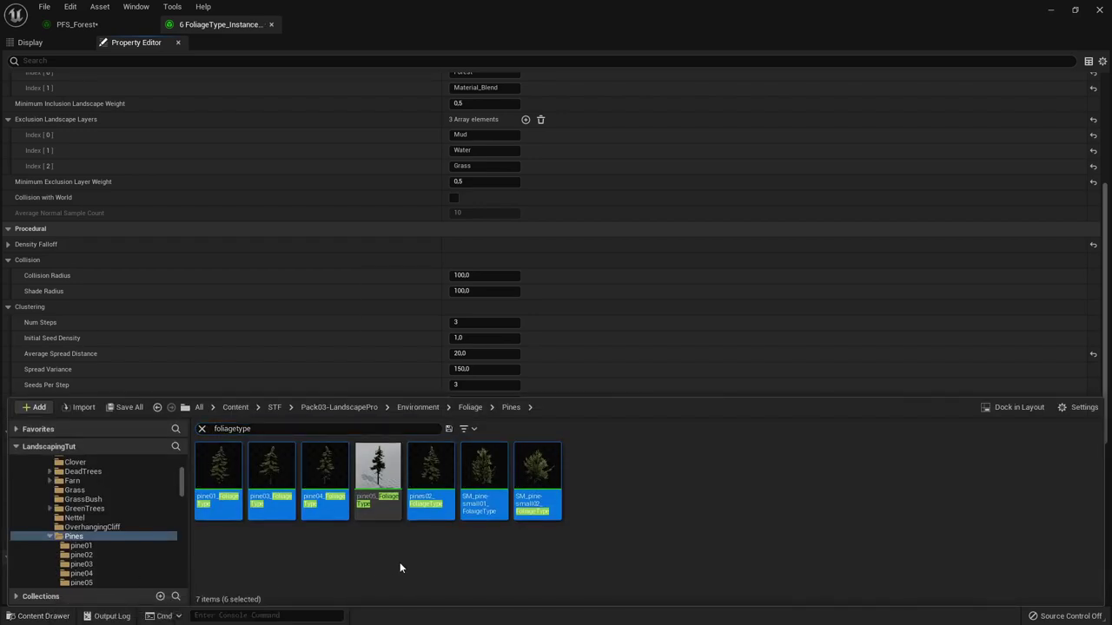
left_click(123, 408)
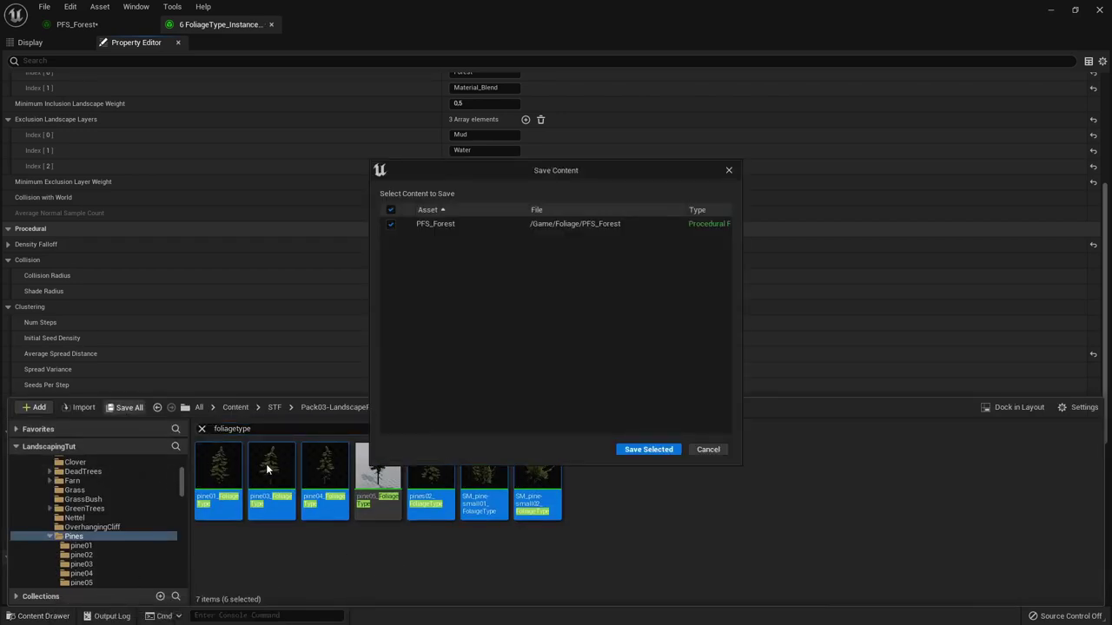
left_click(648, 449)
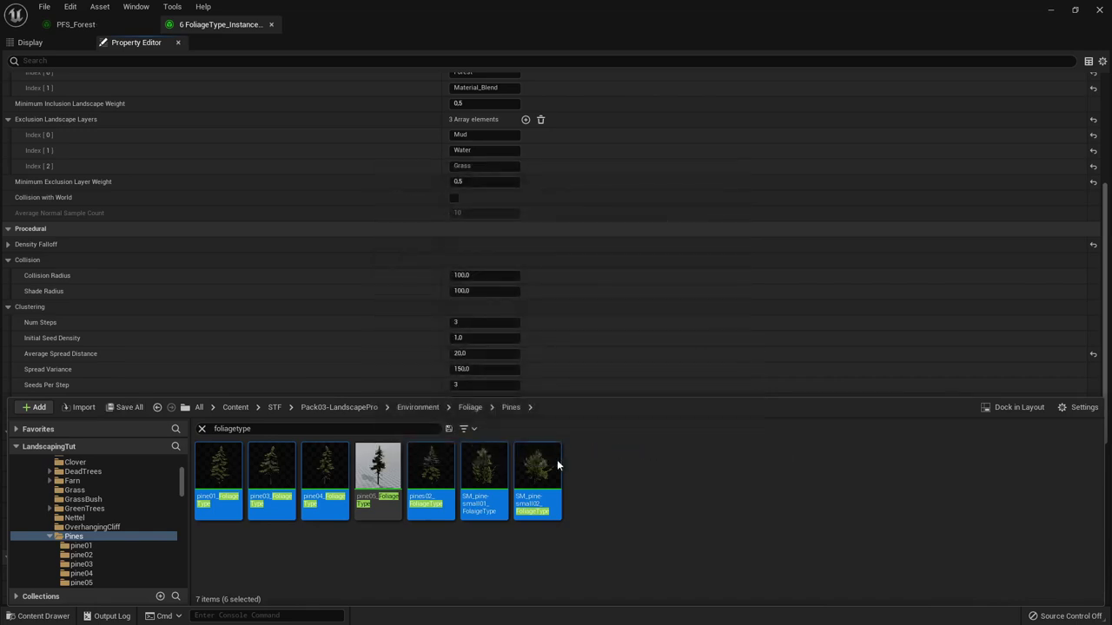
Step: Close the bulk property editor and PFS_Forest, and open the Landscaping plugin window in the level editor
left_click(271, 24)
left_click(148, 24)
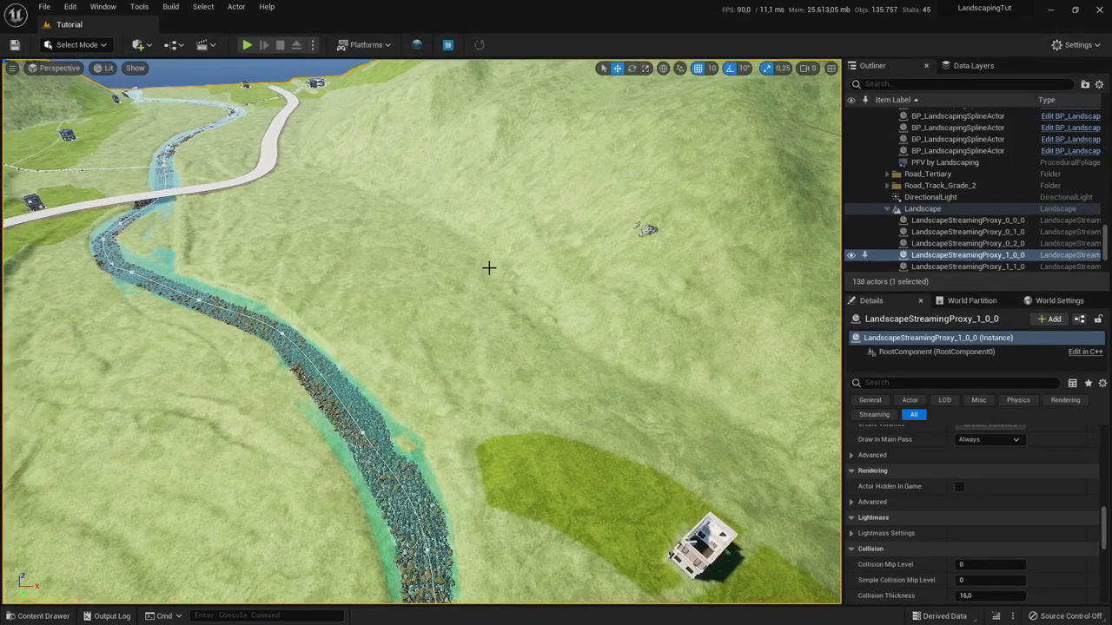
left_click(448, 44)
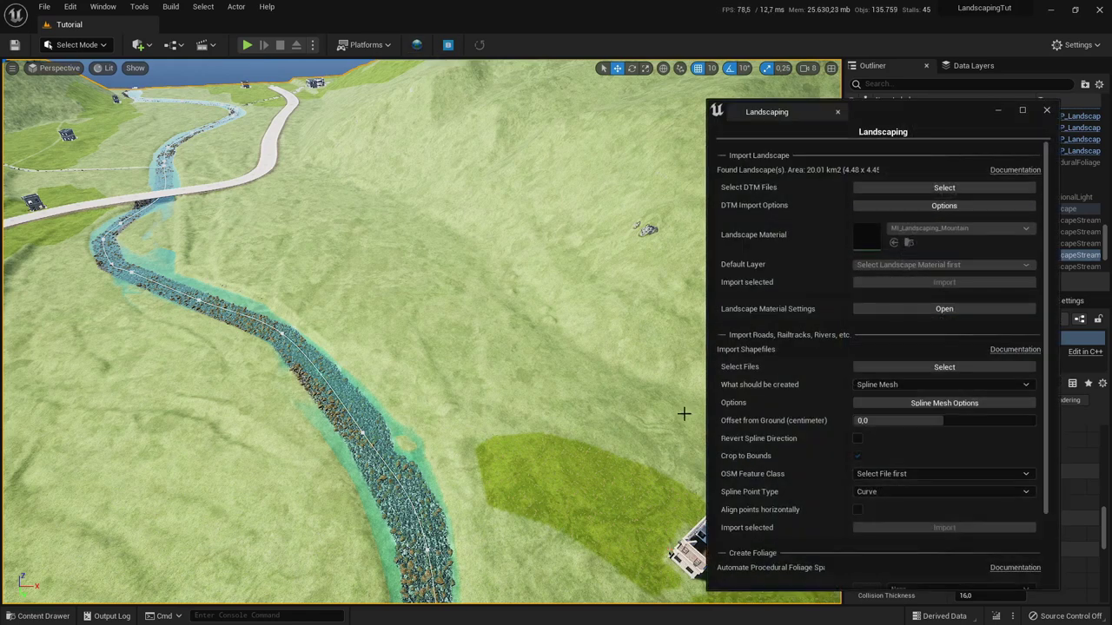
Step: Assign the PFS_Forest asset from the Foliage folder as the Foliage Spawner in the Create Foliage settings
scroll(834, 428, "down", 3)
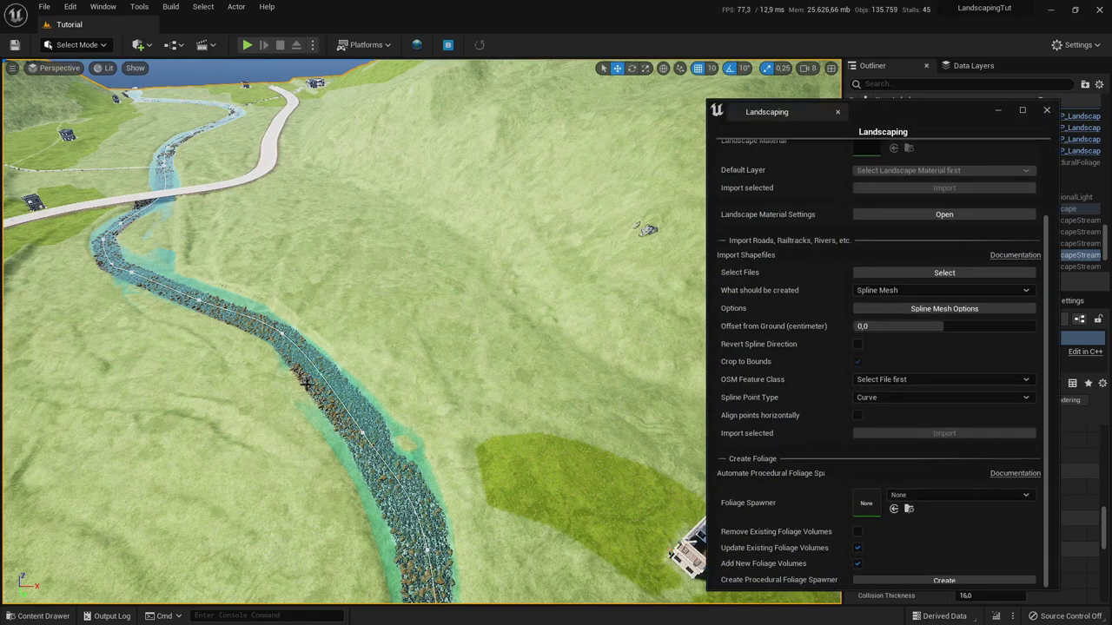
left_click(54, 617)
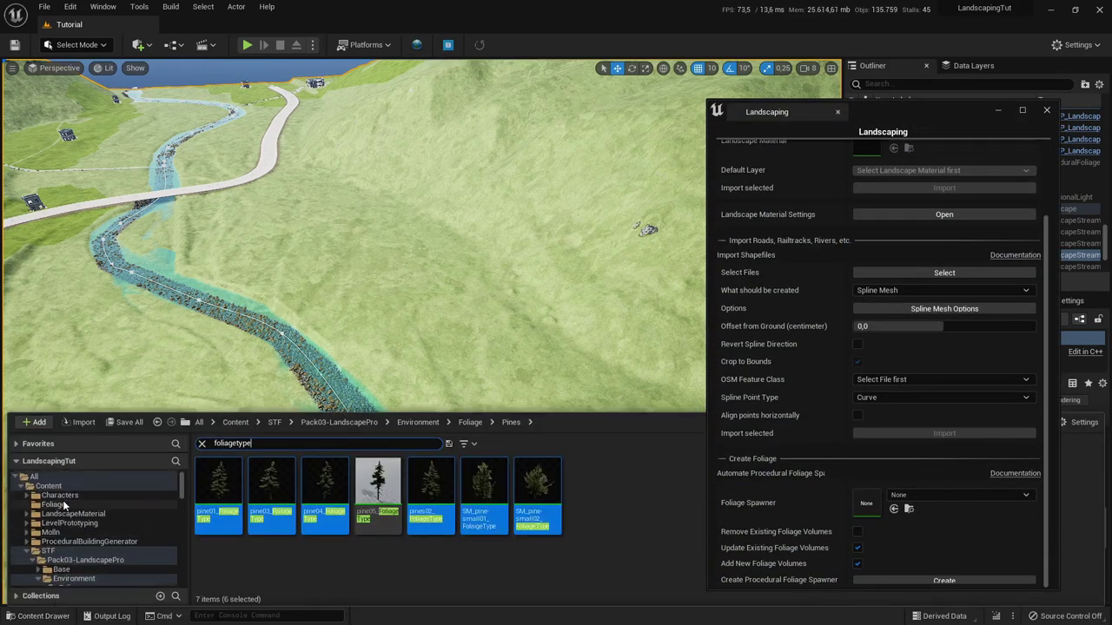
left_click(104, 504)
left_click(203, 443)
left_click_drag(218, 483, 872, 503)
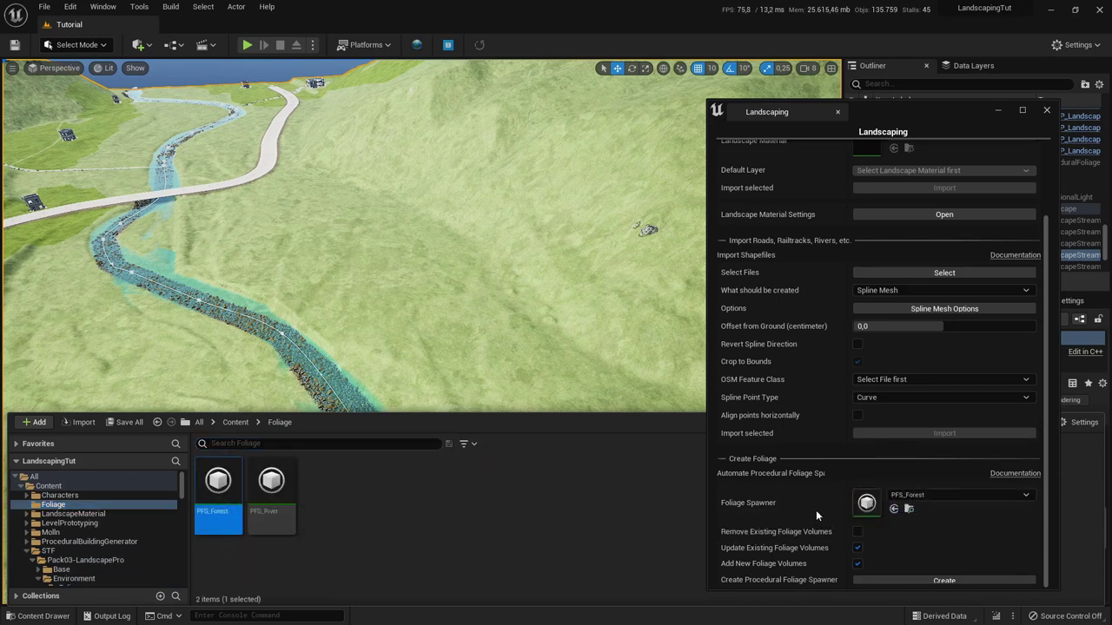
Step: Disable Update Existing Foliage Volumes, create the procedural foliage spawner volume, and minimize the Landscaping window
left_click(858, 549)
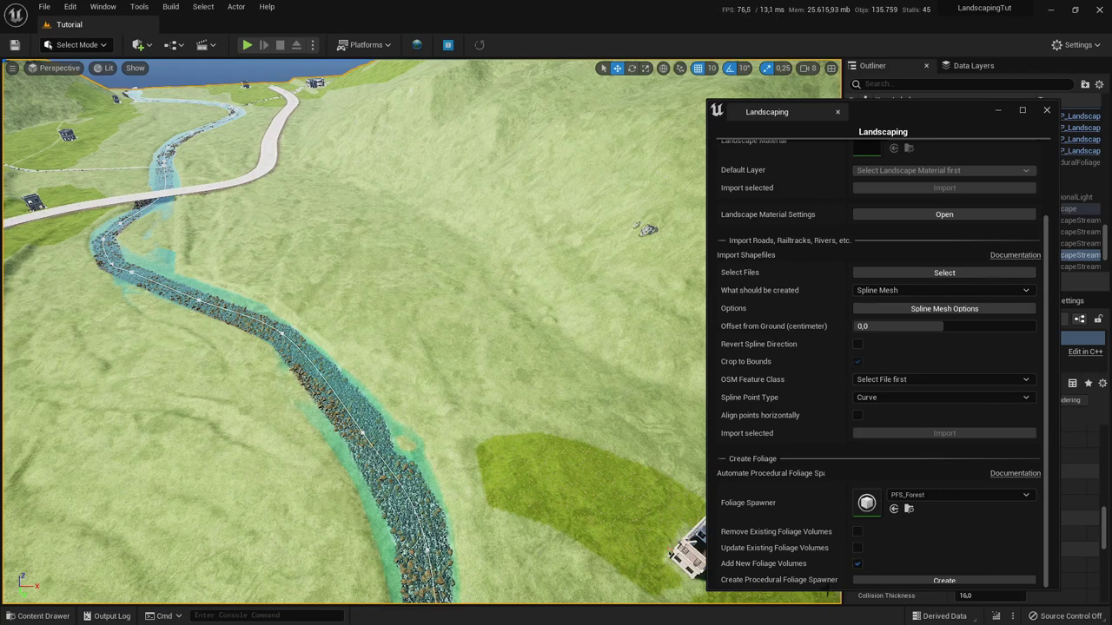
left_click(897, 579)
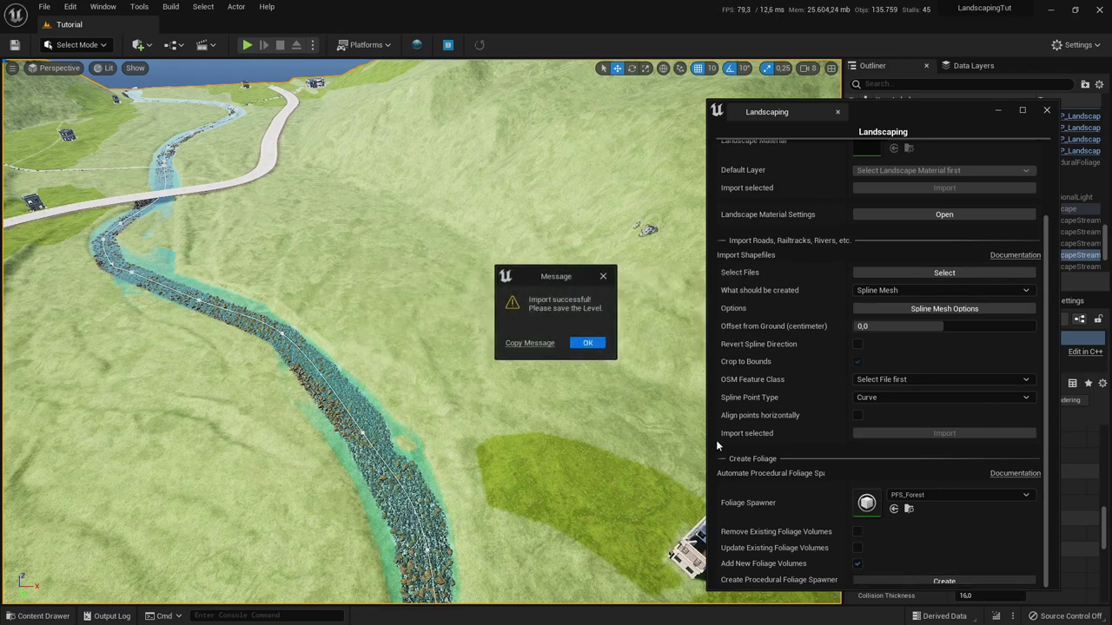
left_click(588, 344)
left_click(998, 110)
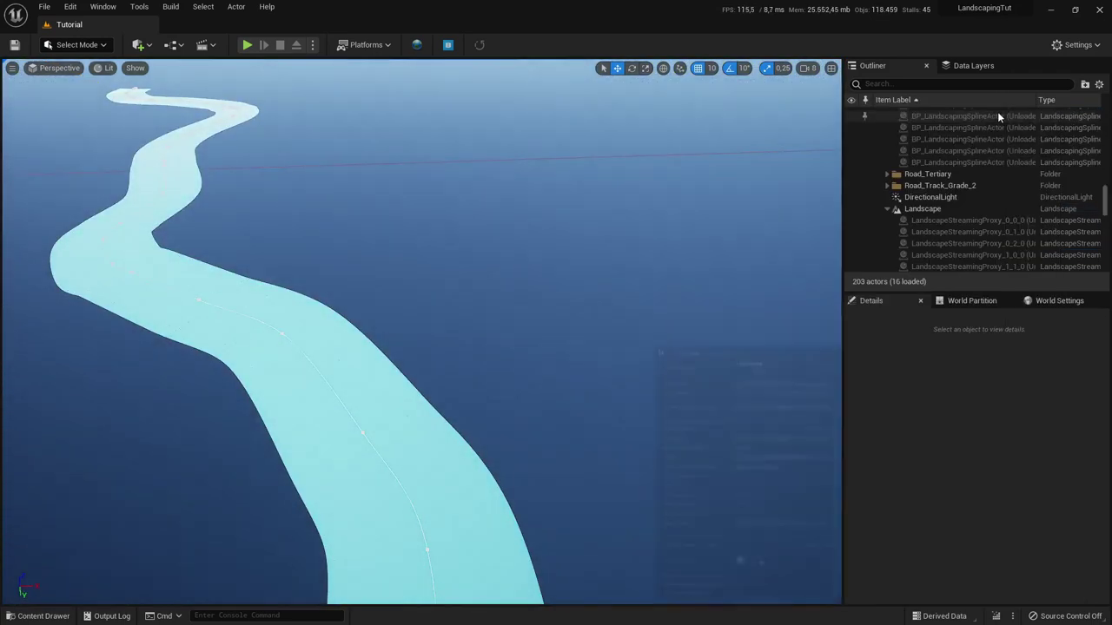
Step: Load the entire landscape area as a region in World Partition
left_click(972, 301)
left_click_drag(883, 347, 1091, 580)
right_click(971, 451)
left_click(1008, 476)
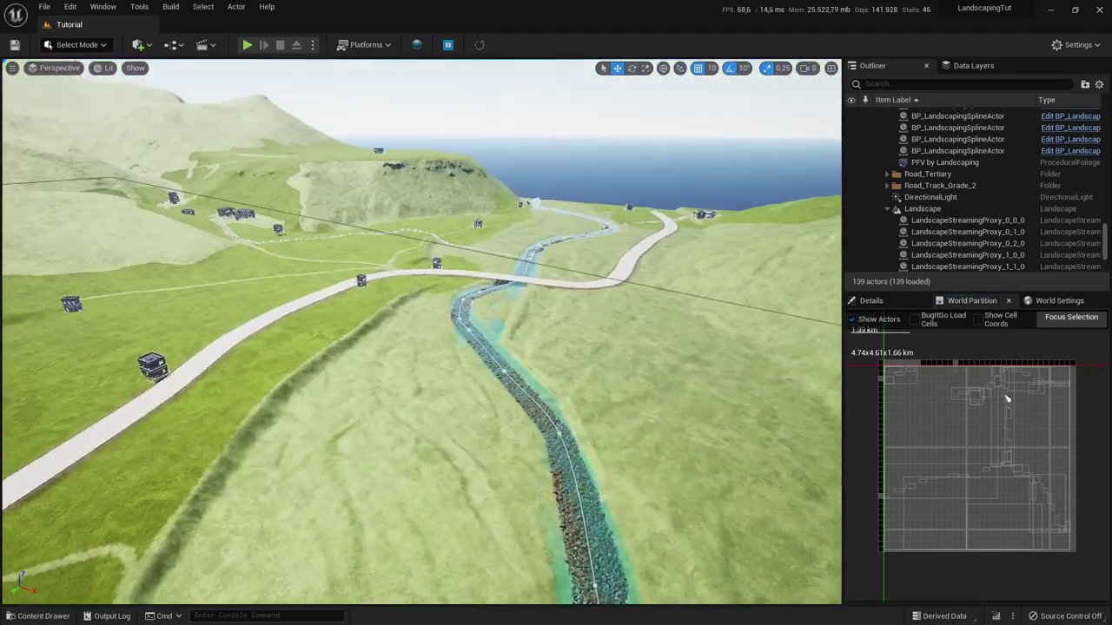
Step: Rename the procedural foliage volume above the Road_Tertiary folder as PFV by Landscaping River
double_click(938, 164)
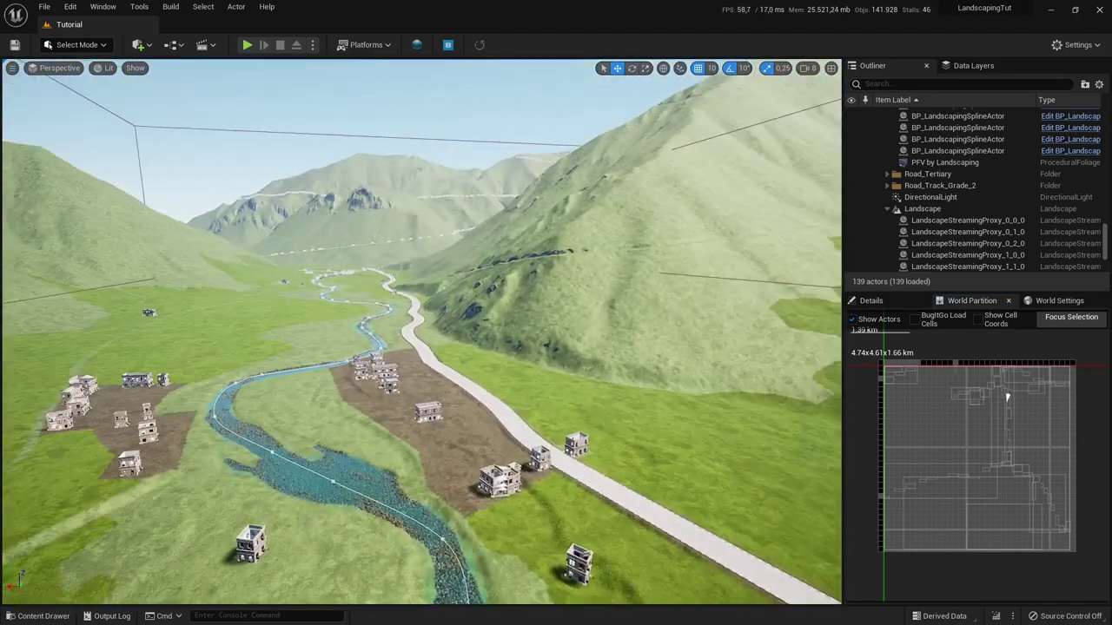
type("River")
key("Return")
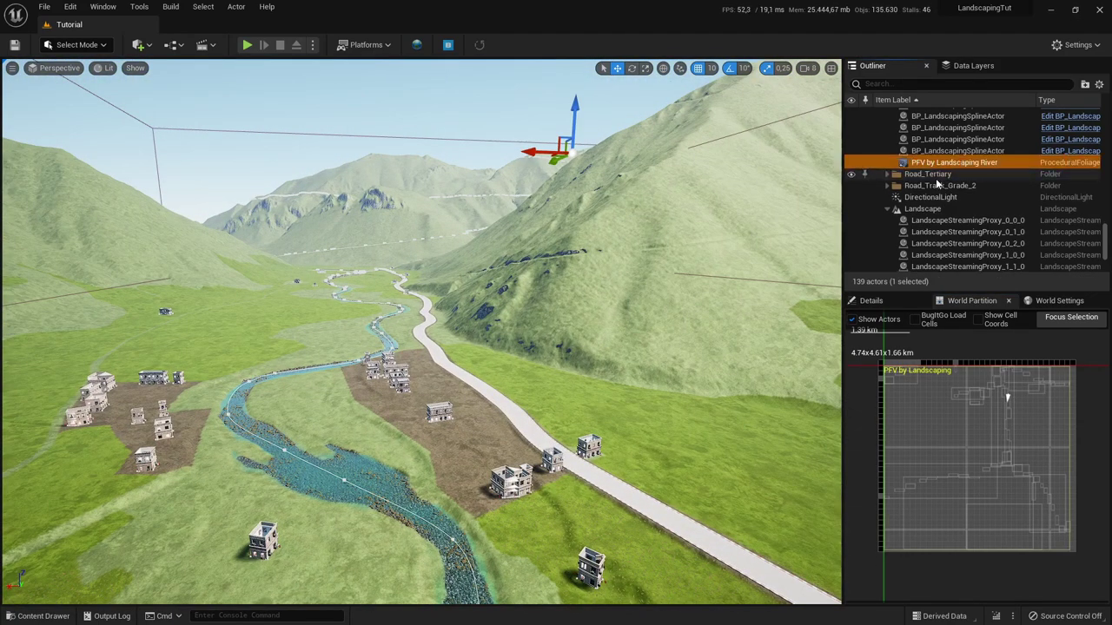
Step: Collapse the Landscape actor and rename the newly created foliage volume below it as PFV by Landscaping Forest
left_click(887, 209)
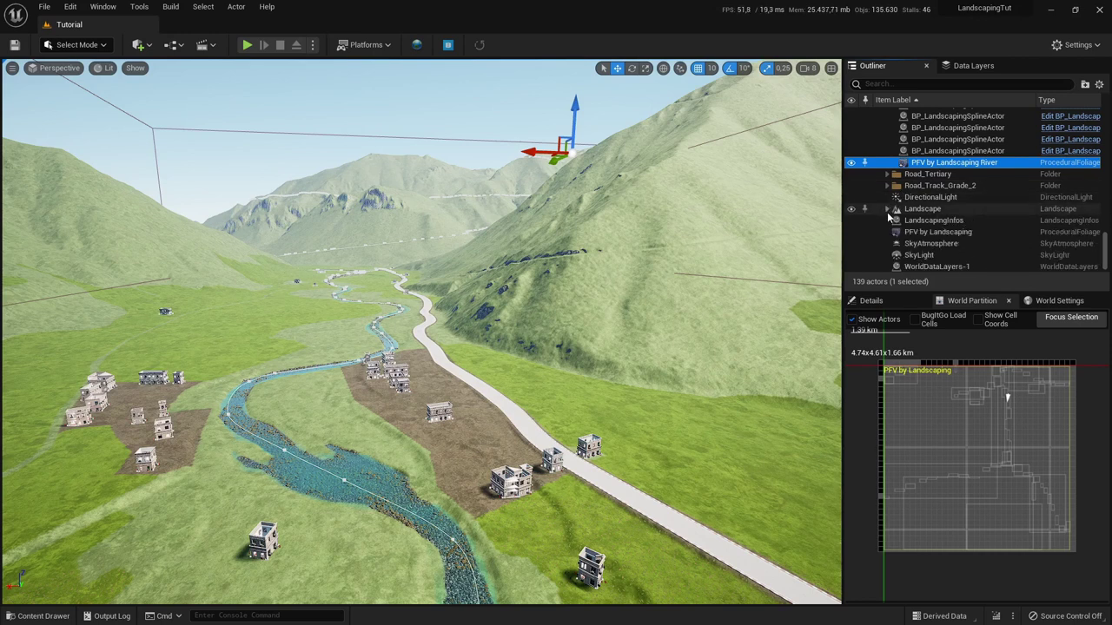
left_click(965, 233)
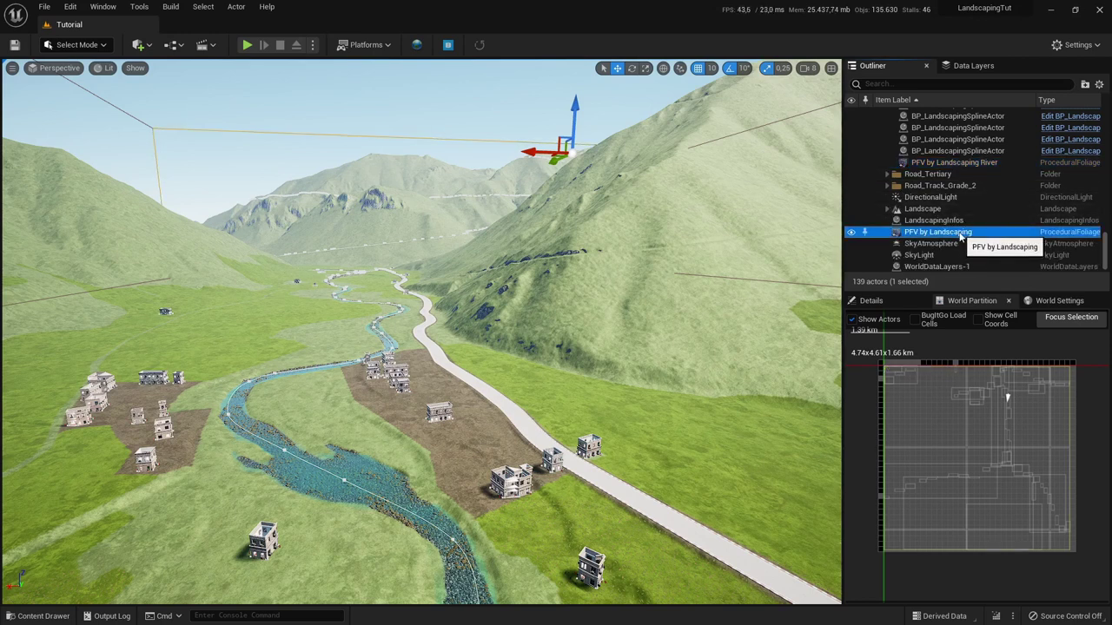
key("F2")
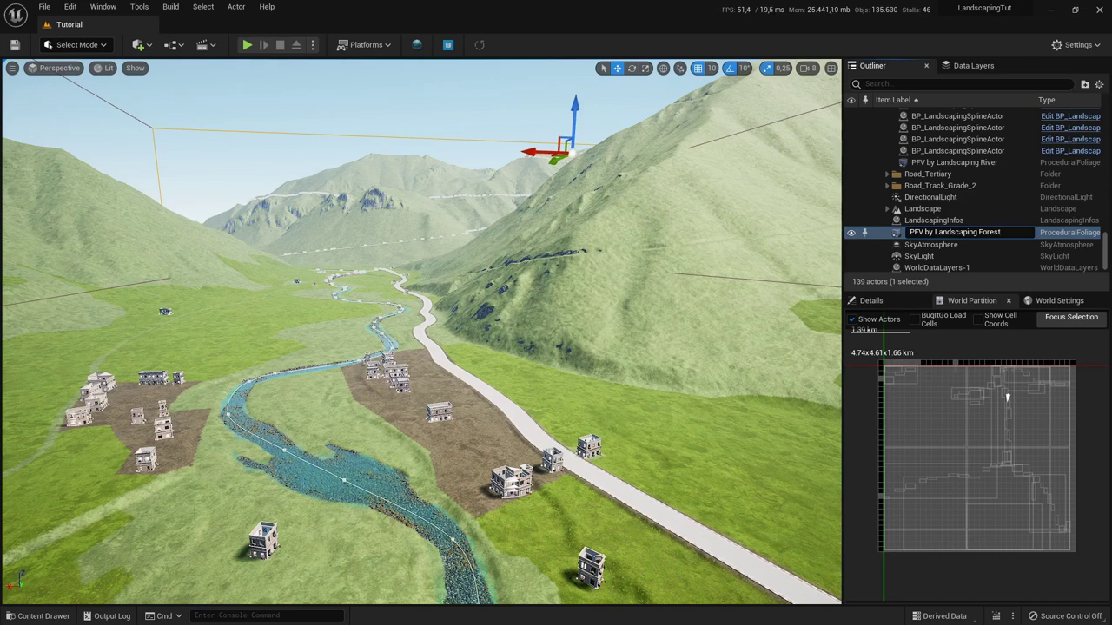
key("Return")
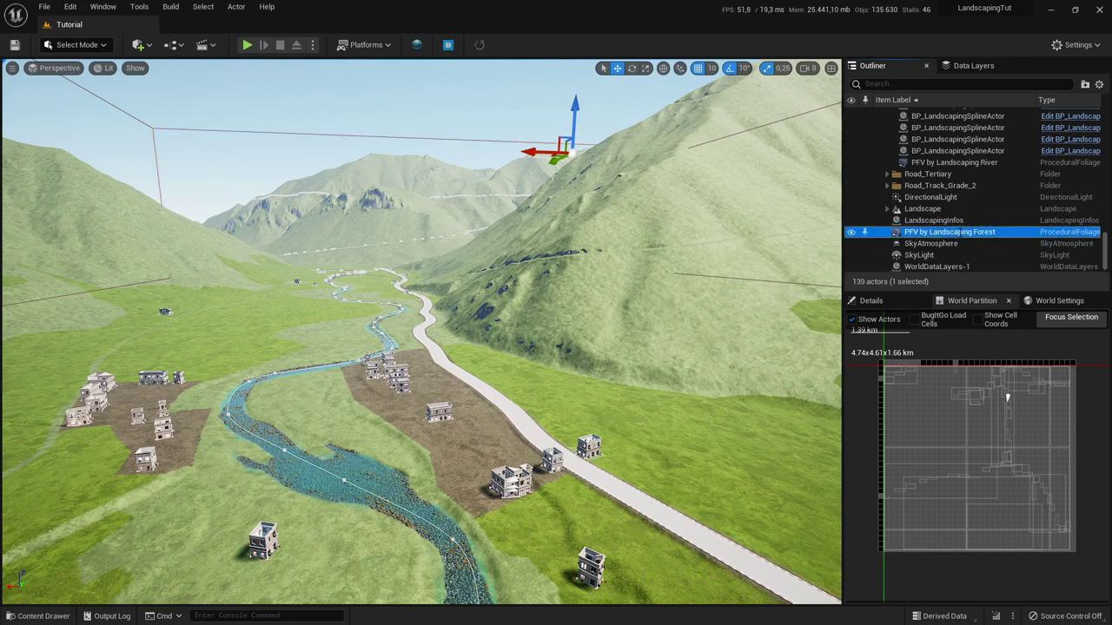
Step: Disable Allow Static Mesh on the PFV by Landscaping Forest volume and resimulate its foliage
left_click(871, 301)
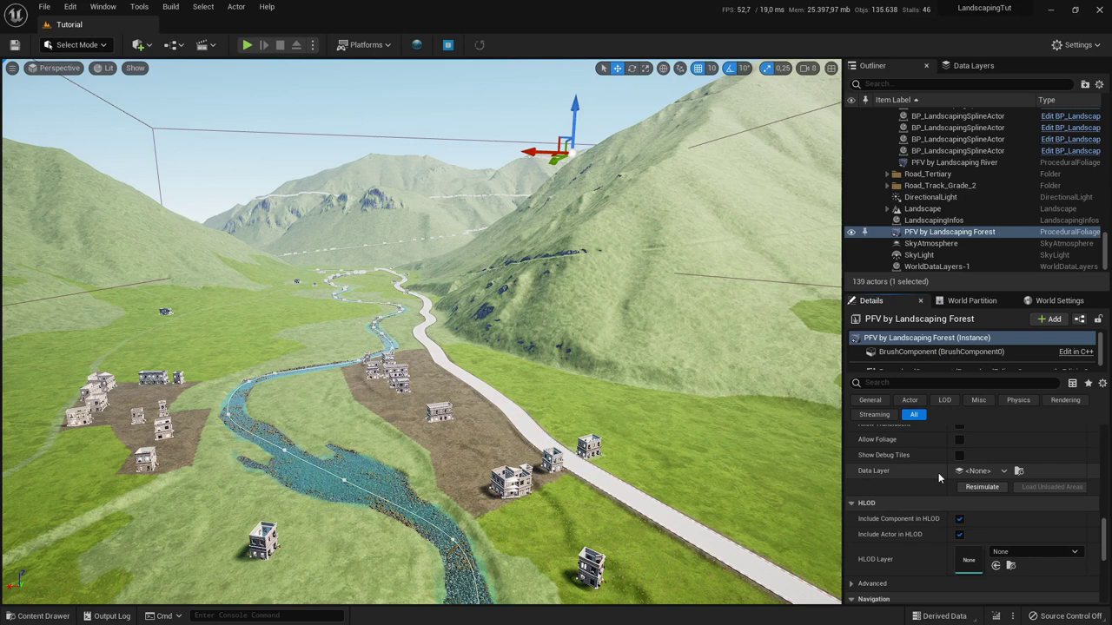
scroll(938, 473, "up", 2)
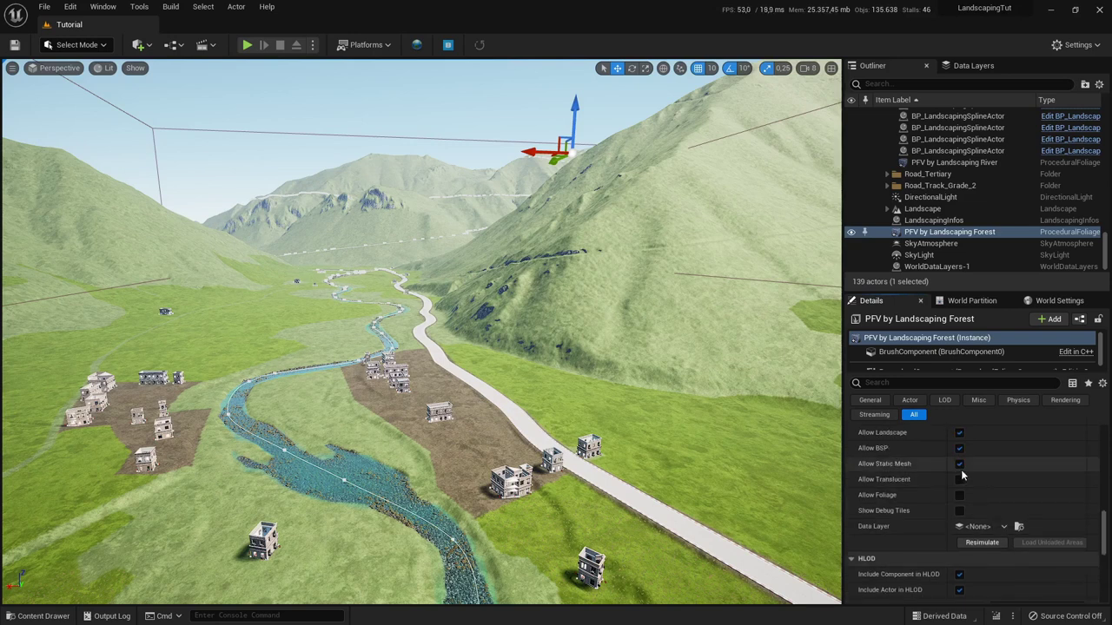
left_click(960, 464)
scroll(934, 461, "down", 1)
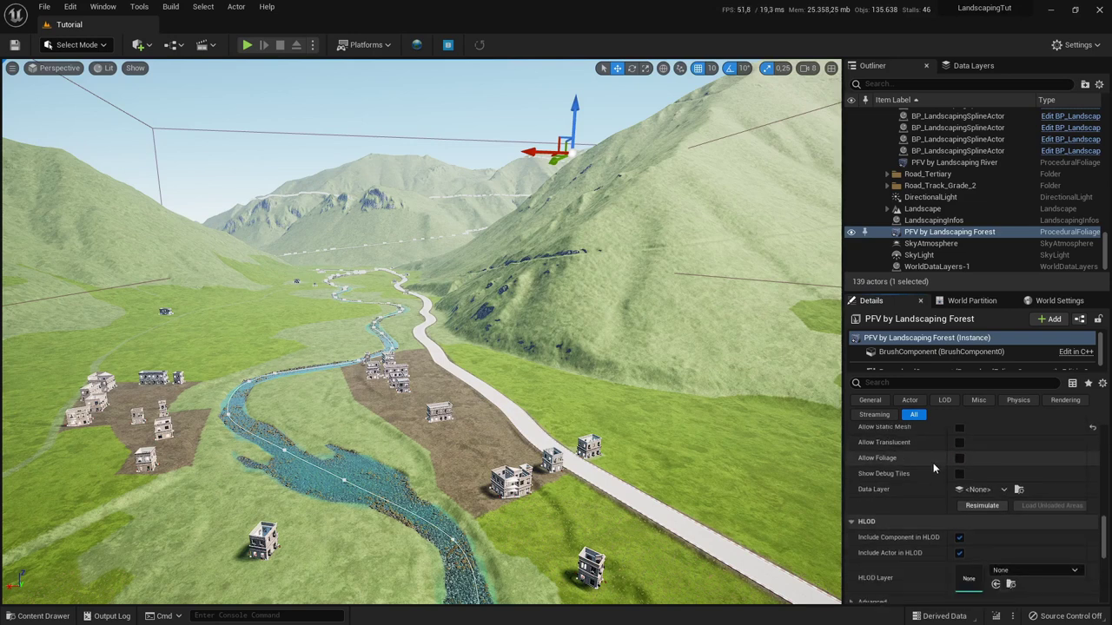
left_click(976, 509)
Step: Add an Exponential Height Fog actor to the level with a Start Distance of 100
mouse_move(557, 368)
right_mouse_down()
mouse_move(808, 384)
mouse_move(558, 369)
right_mouse_up()
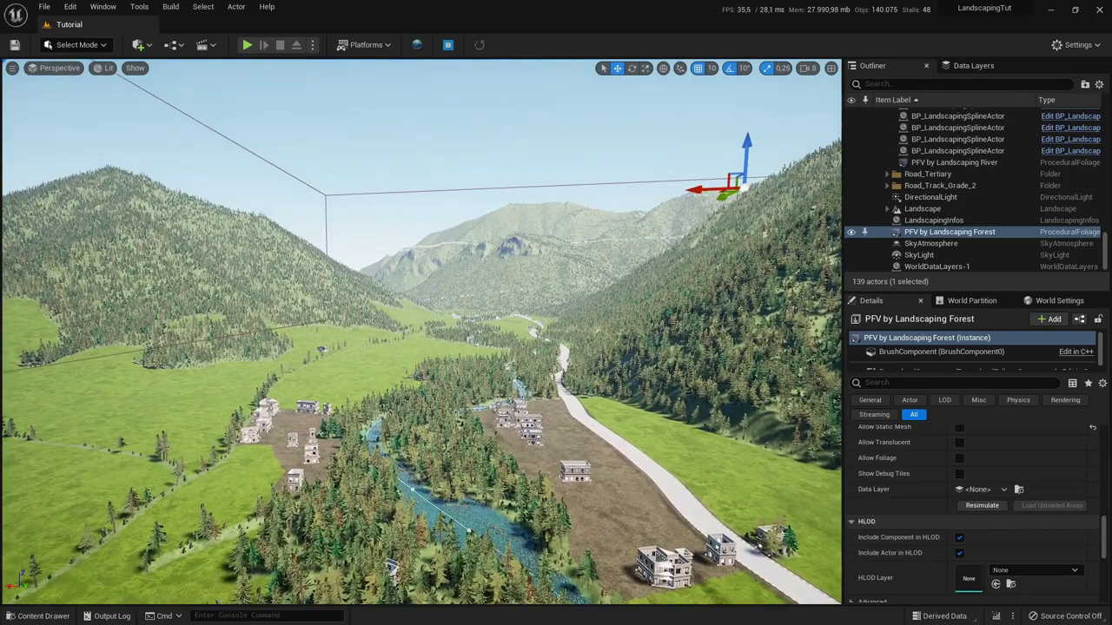
right_click_drag(410, 374, 410, 373)
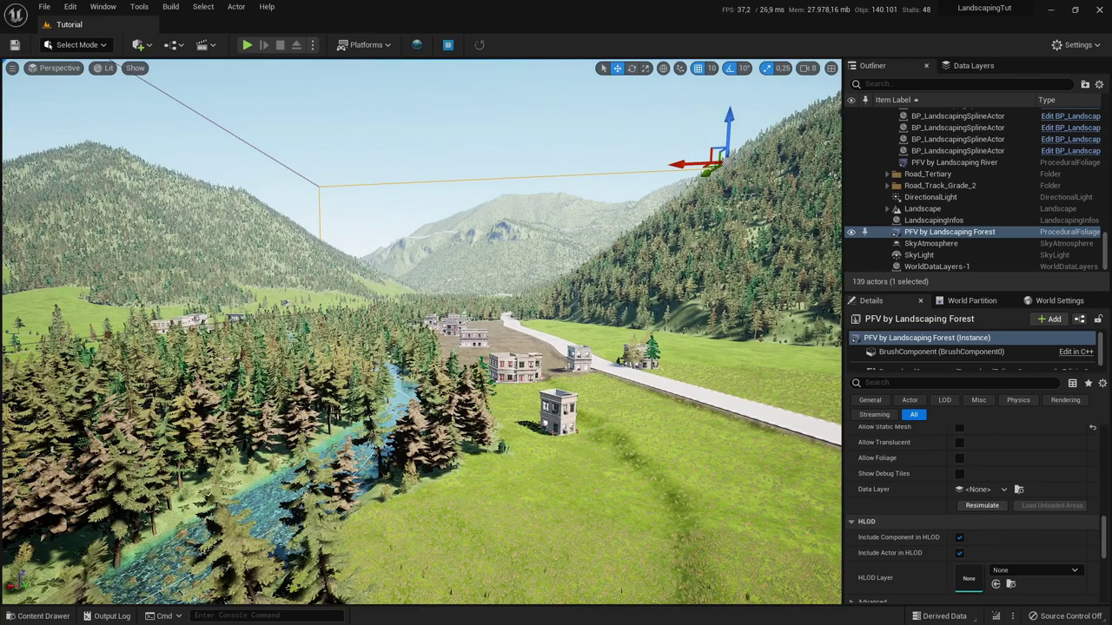
right_click_drag(672, 435, 672, 435)
right_click_drag(410, 374, 410, 373)
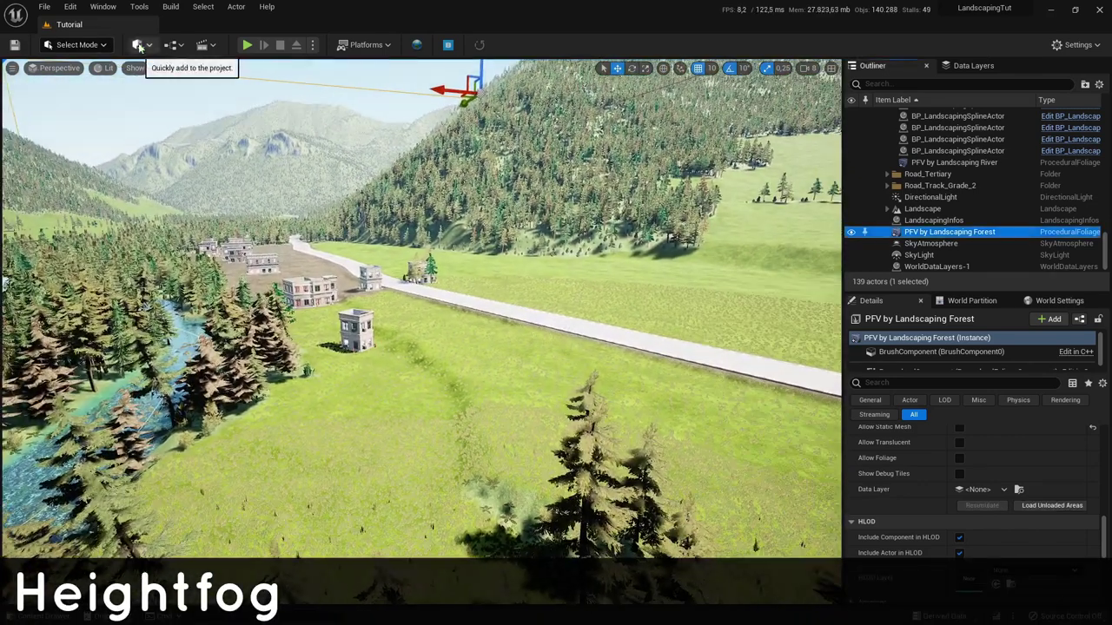
left_click(138, 46)
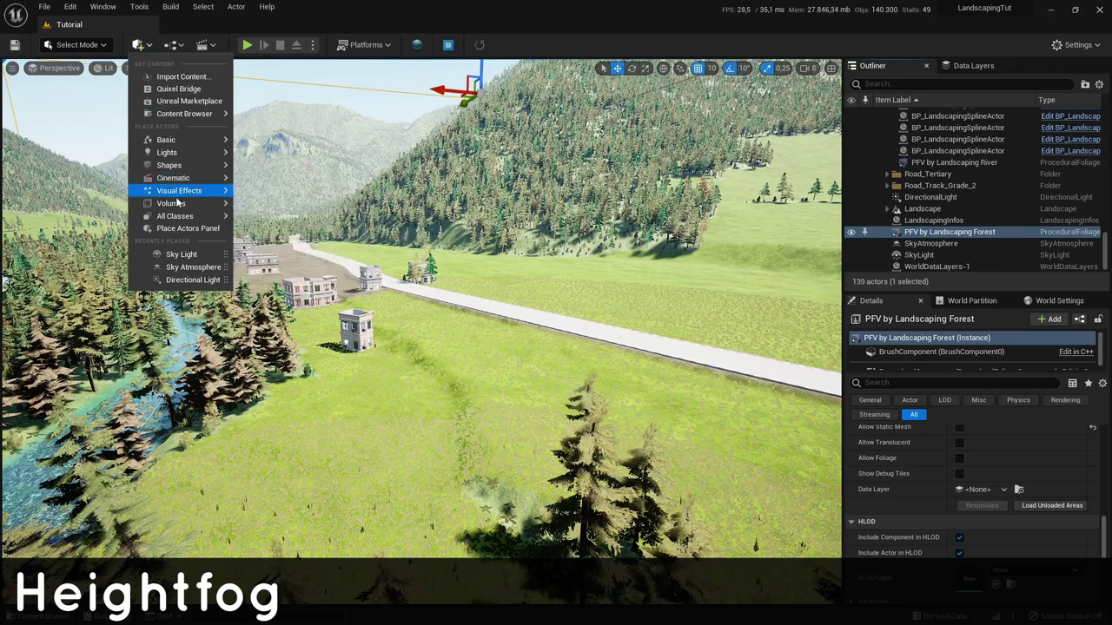
mouse_move(177, 195)
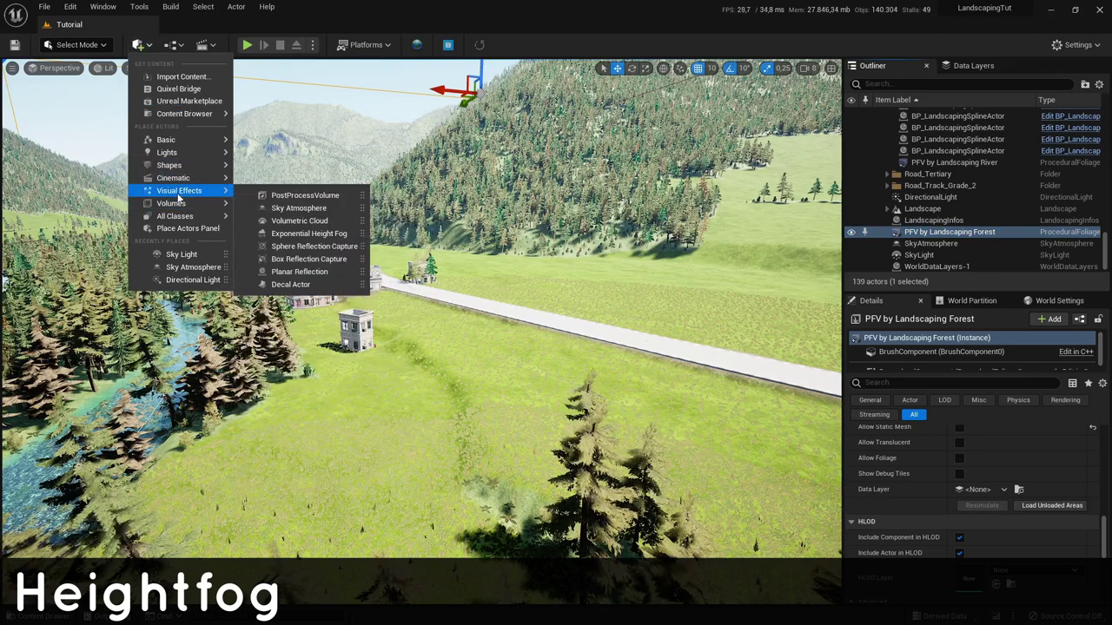
left_click(300, 232)
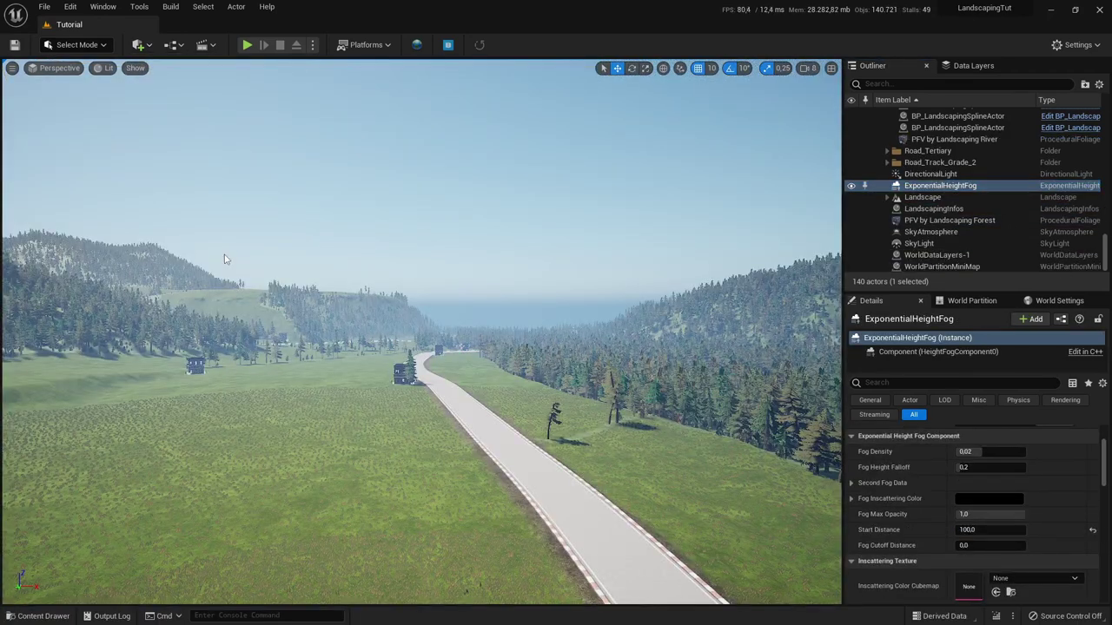
Step: Add a PostProcessVolume to the level and enable Infinite Extent (Unbound) on it
left_click(152, 48)
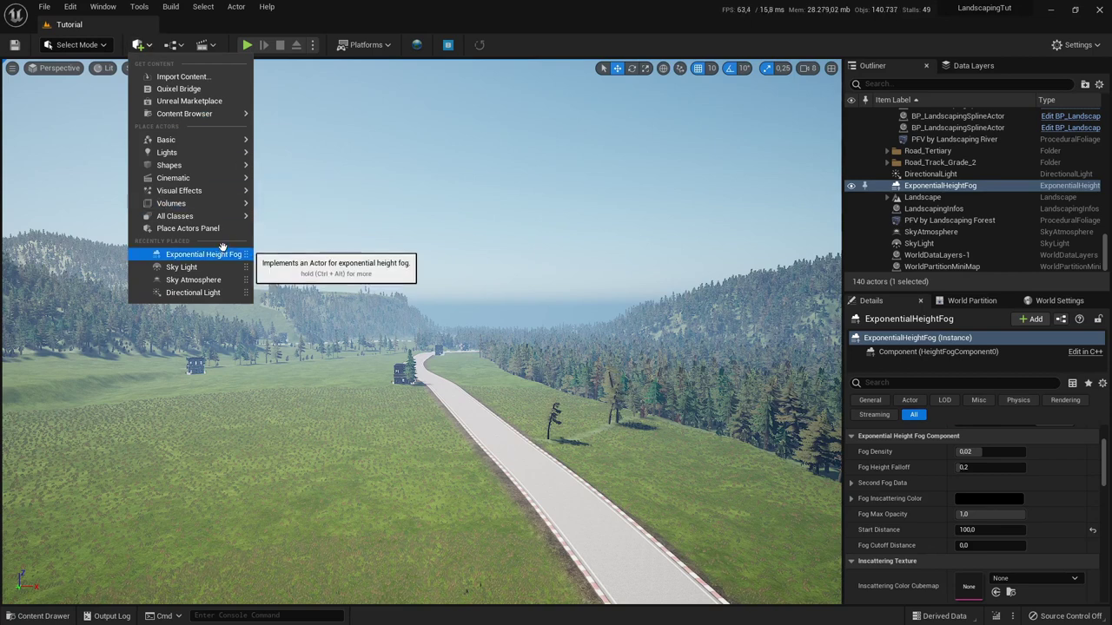
mouse_move(247, 191)
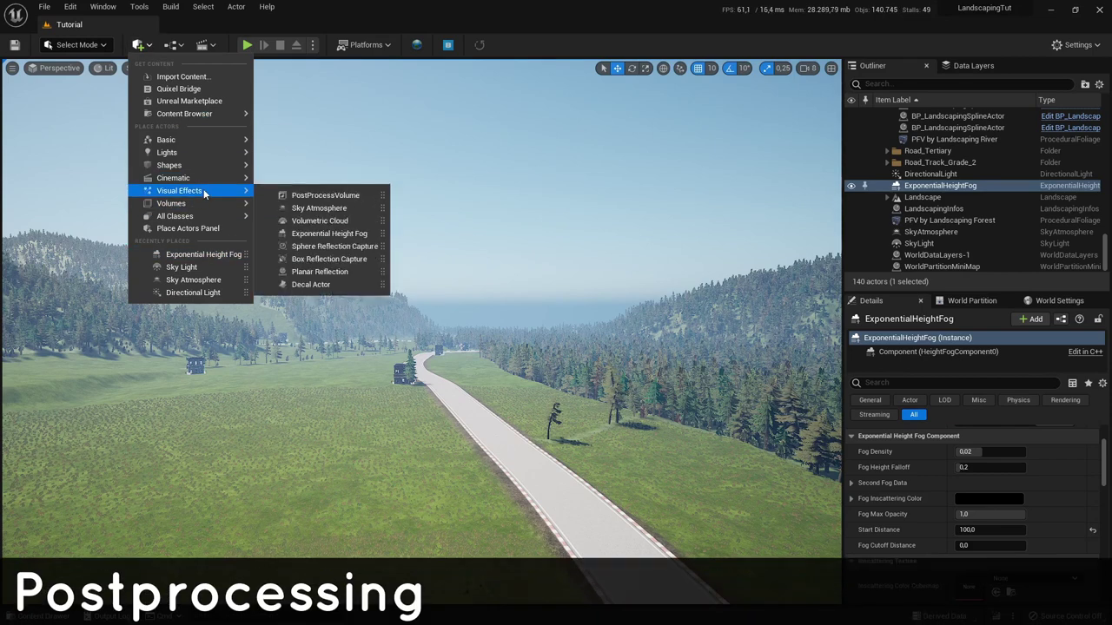
left_click(324, 195)
mouse_move(1104, 457)
left_mouse_down()
mouse_move(1104, 442)
mouse_move(1105, 575)
mouse_move(1105, 553)
left_mouse_up()
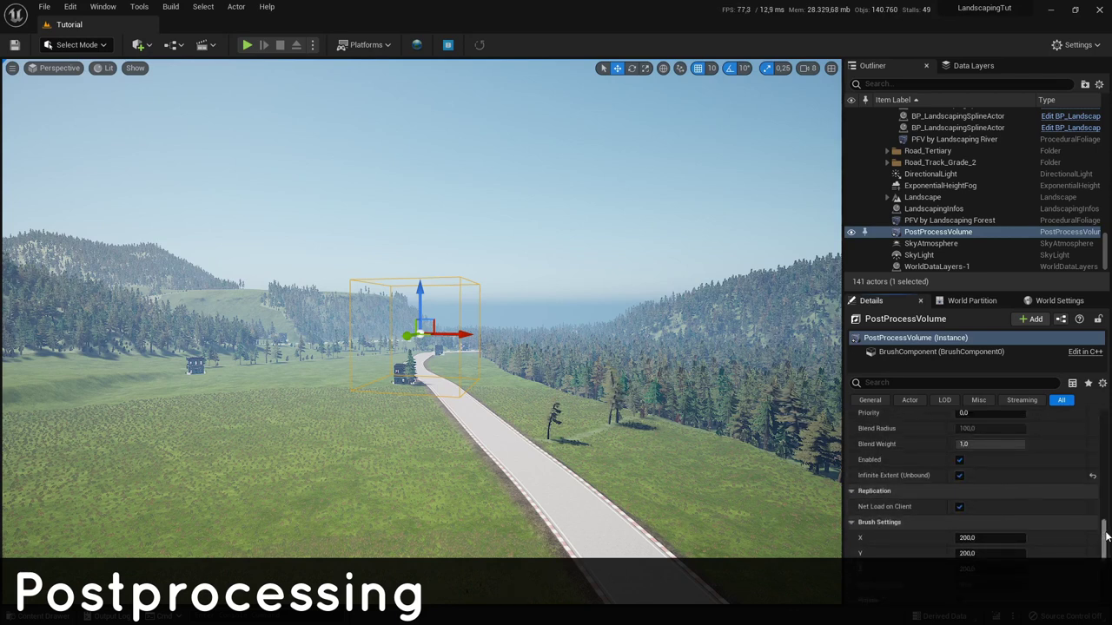
scroll(961, 452, "up", 10)
mouse_move(787, 396)
right_mouse_down()
mouse_move(829, 304)
mouse_move(774, 401)
right_mouse_up()
Step: Add a Volumetric Cloud actor to the level
left_click(138, 46)
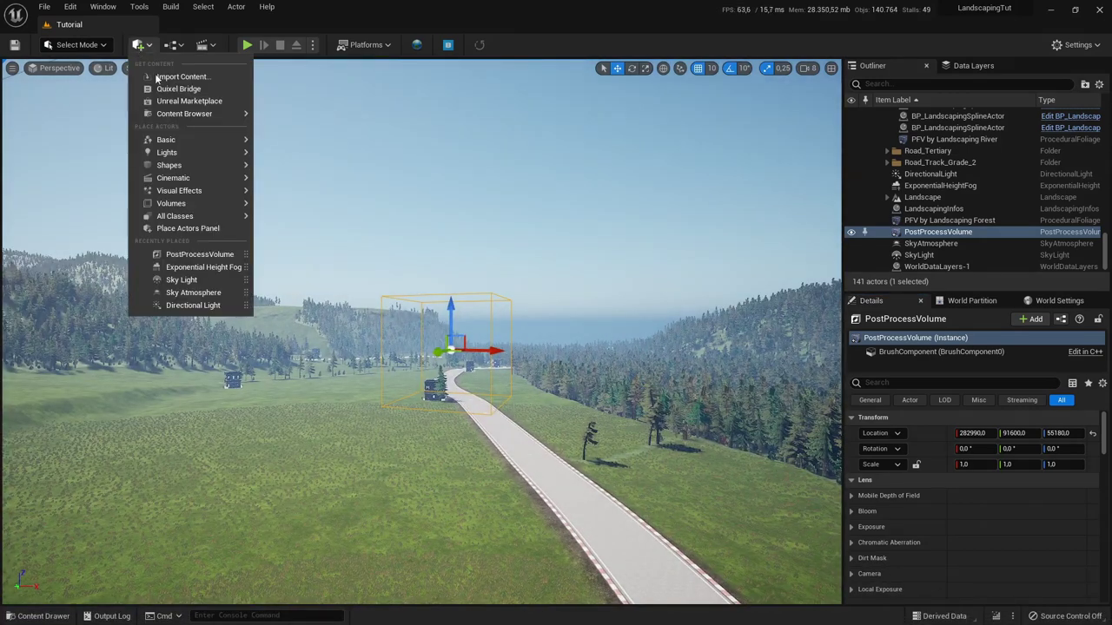
mouse_move(208, 195)
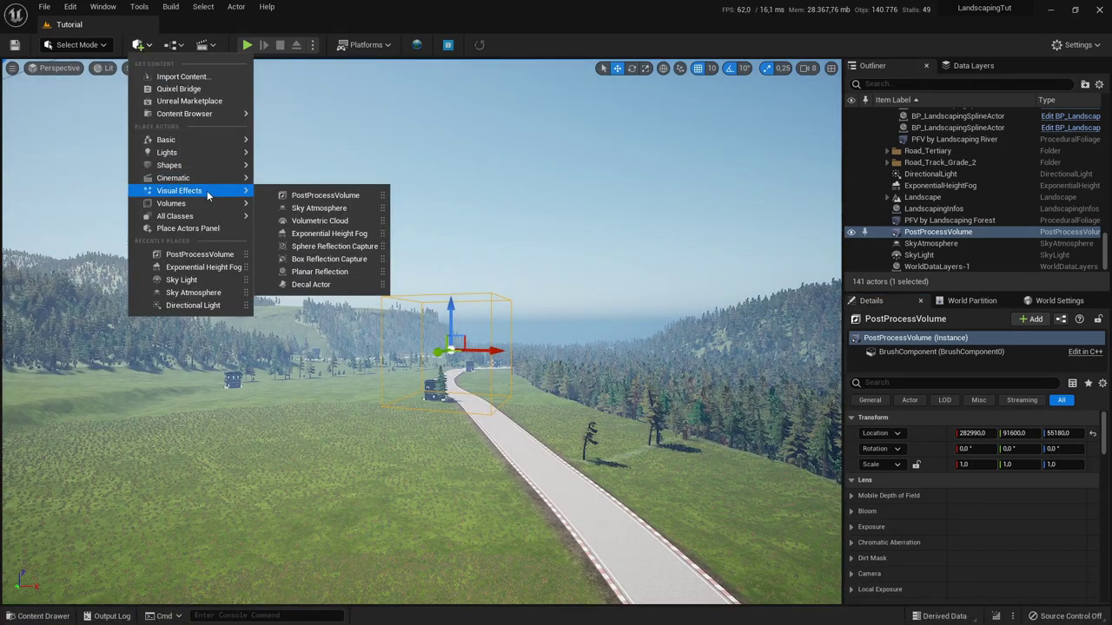
left_click(301, 222)
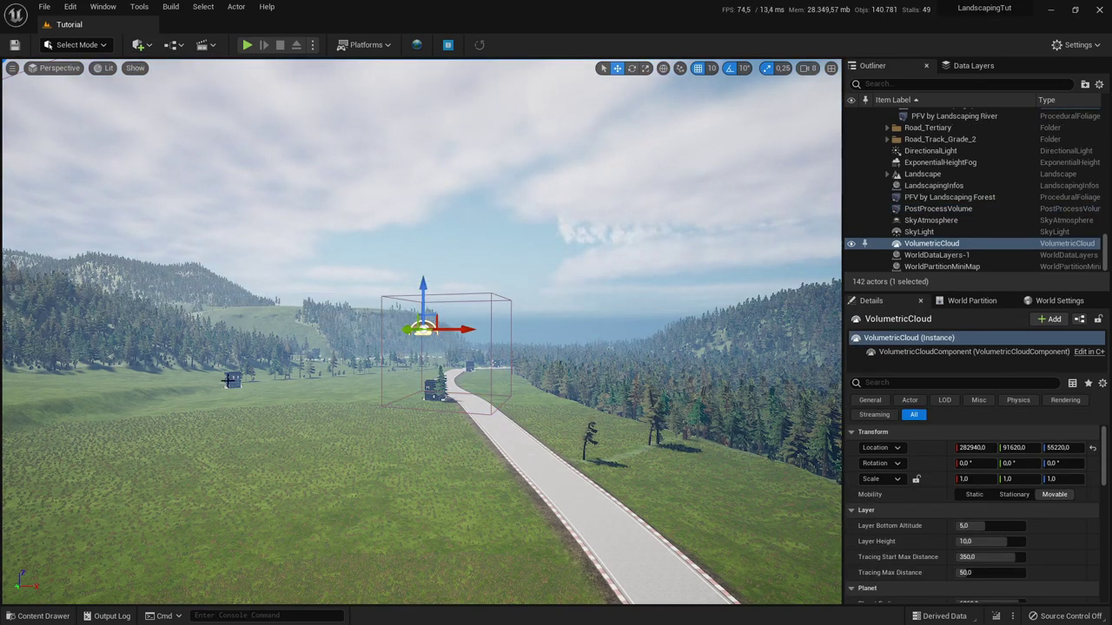
Step: In the PostProcessVolume's Exposure settings, set Metering Mode to Auto Exposure Basic and enable Exposure Compensation at 1.0
double_click(938, 208)
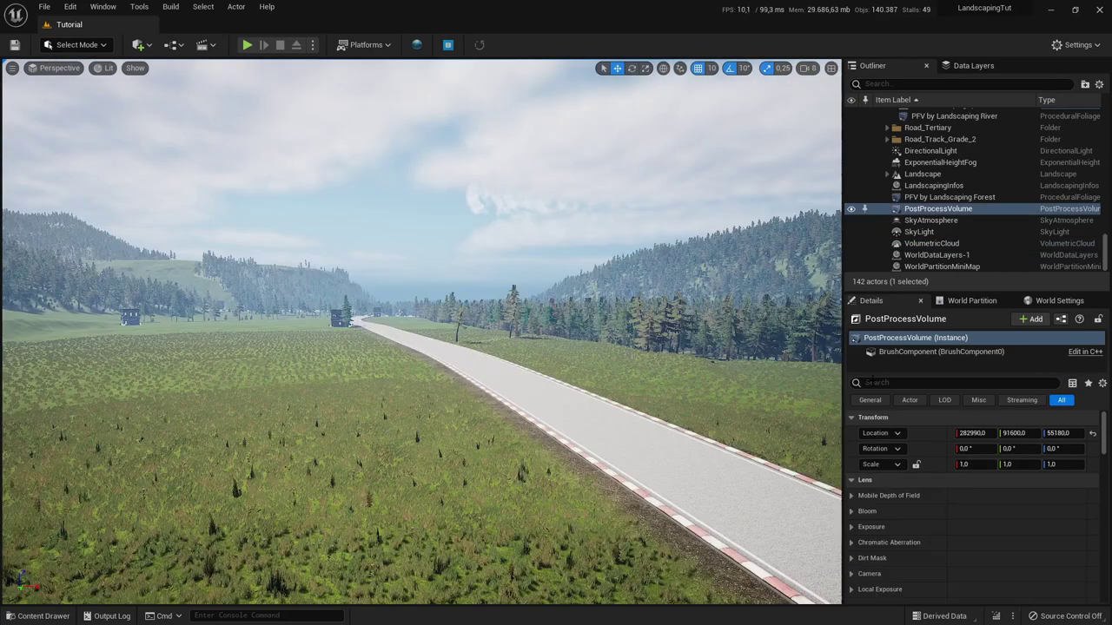
left_click(850, 526)
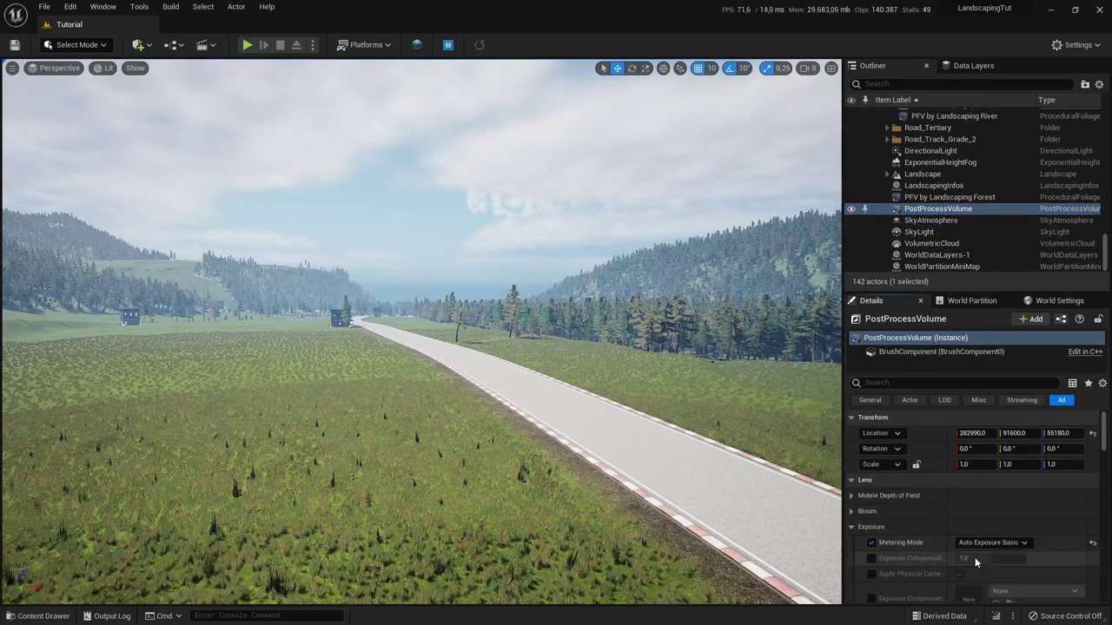
scroll(936, 543, "down", 2)
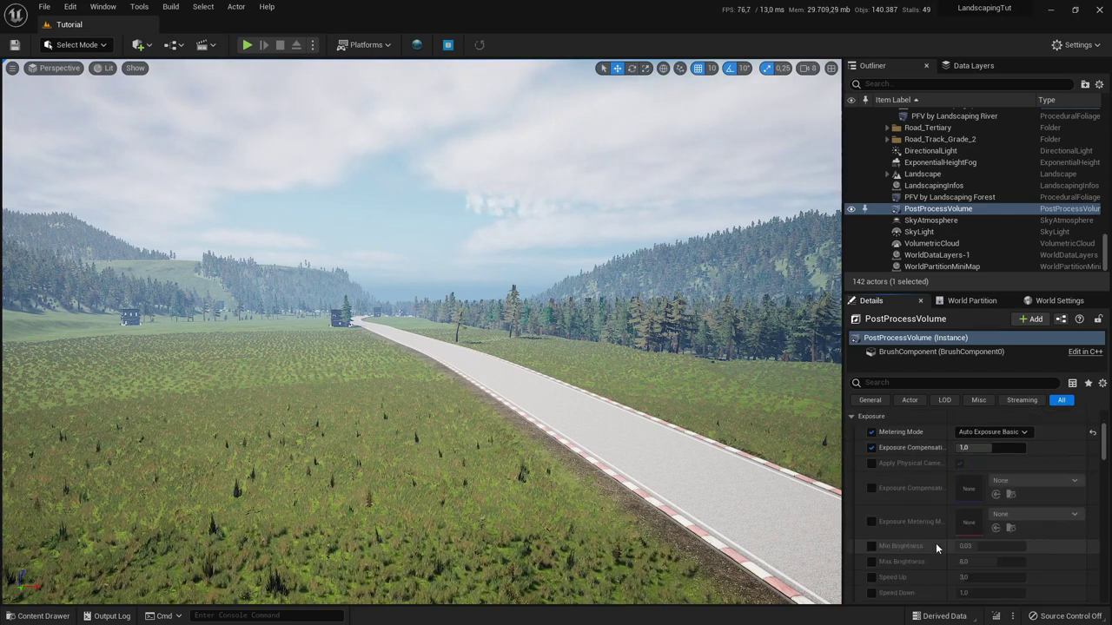
left_click(868, 453)
Step: Enable the Intensity override at 1.0 and the Tint override in the PostProcessVolume's Lens Flares settings
left_click(867, 532)
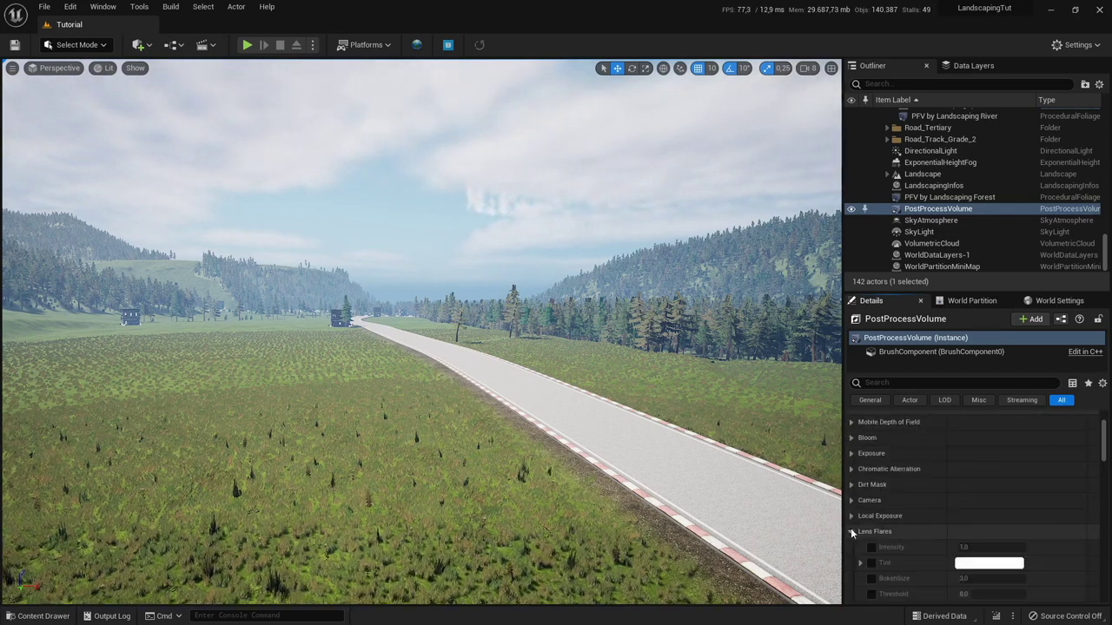
scroll(866, 521, "down", 1)
left_click(871, 510)
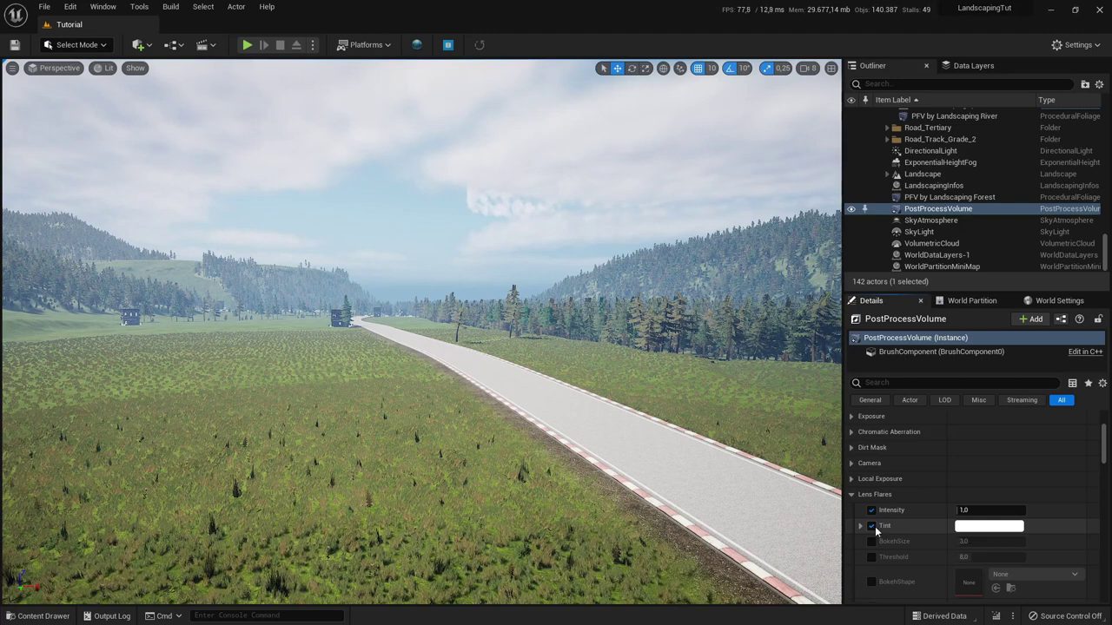
left_click(875, 494)
Step: Look through the PostProcessVolume's remaining Color Grading, Film, Global Illumination and Reflections settings and examine the pine forest up close
left_click(886, 540)
scroll(890, 539, "down", 2)
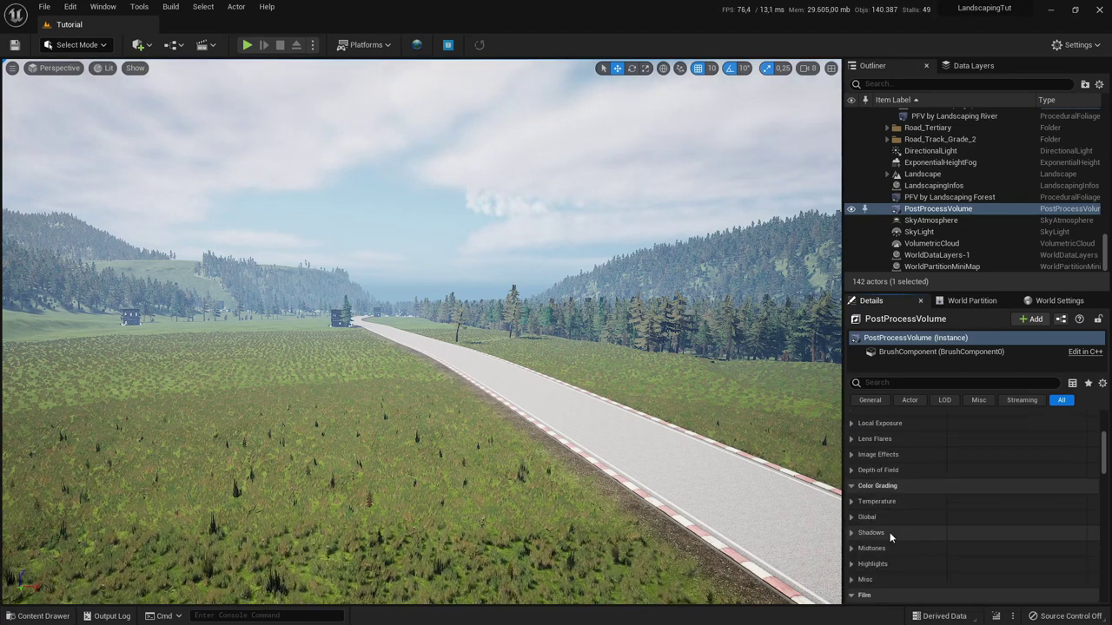
scroll(887, 532, "down", 4)
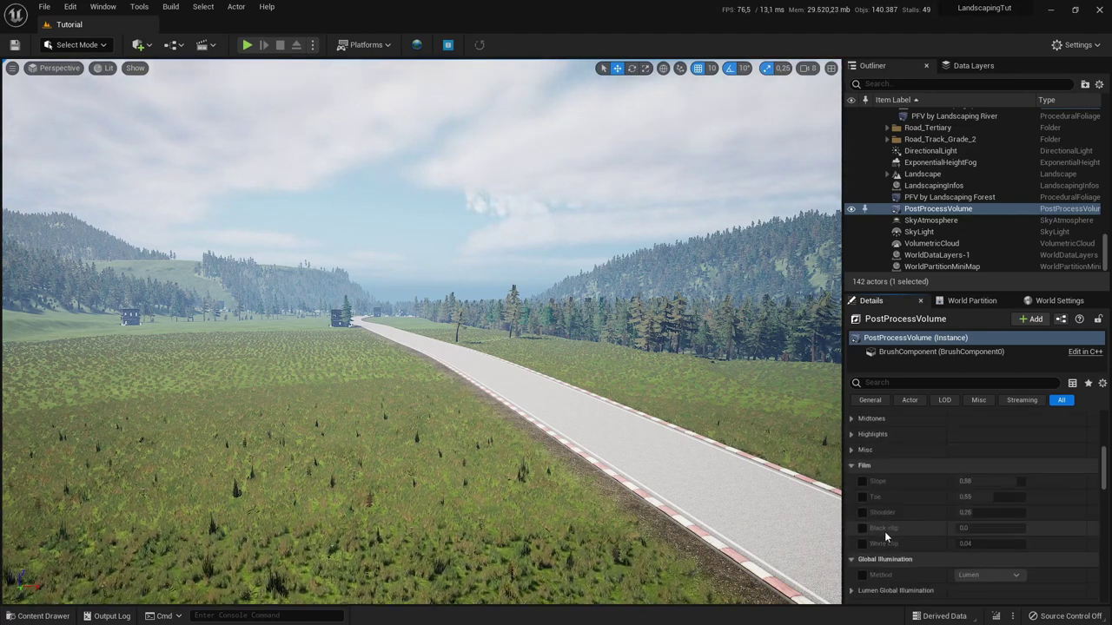
scroll(885, 537, "down", 2)
scroll(885, 535, "down", 4)
right_click_drag(690, 429, 812, 437)
key("w")
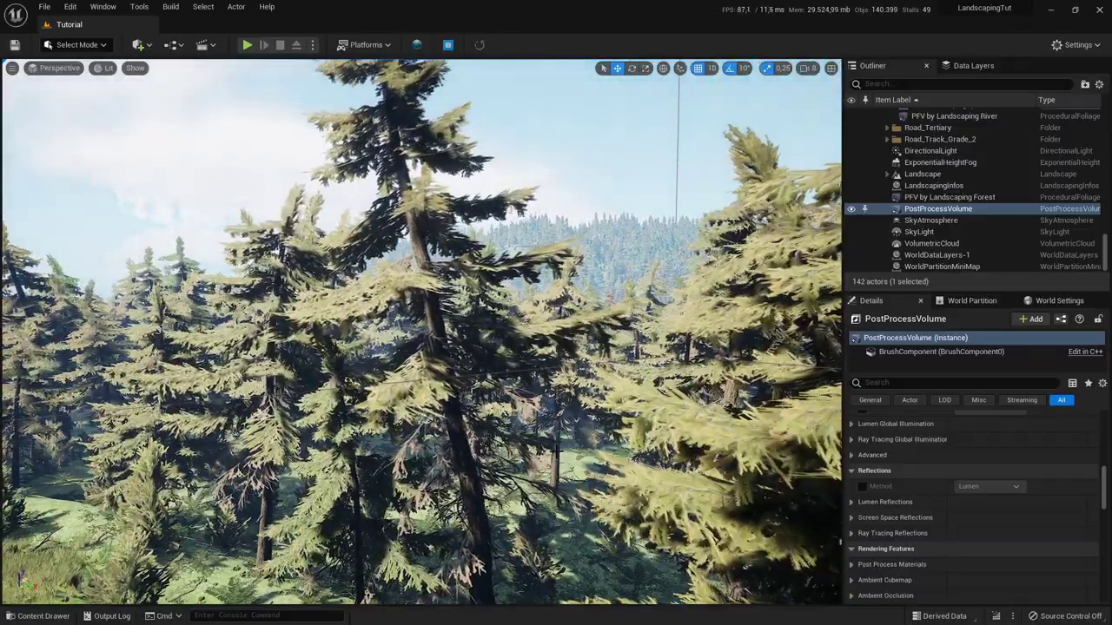
scroll(482, 396, "down", 5)
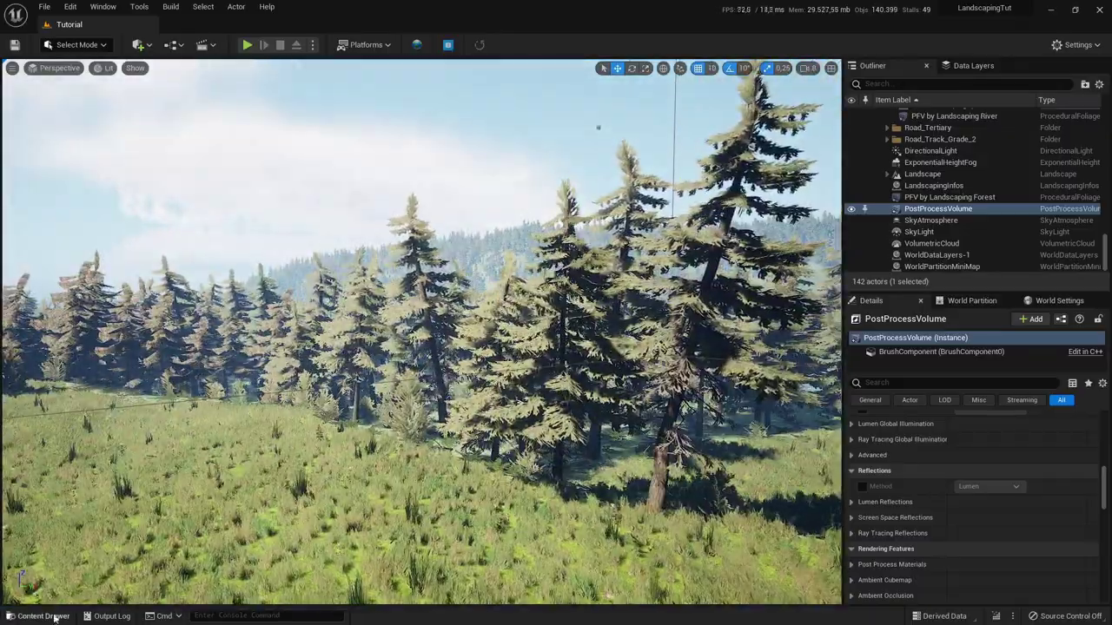
Step: Filter the assets in the STF landscape pack's Foliage/Pines folder by "foliagetype"
left_click(52, 616)
scroll(123, 523, "down", 2)
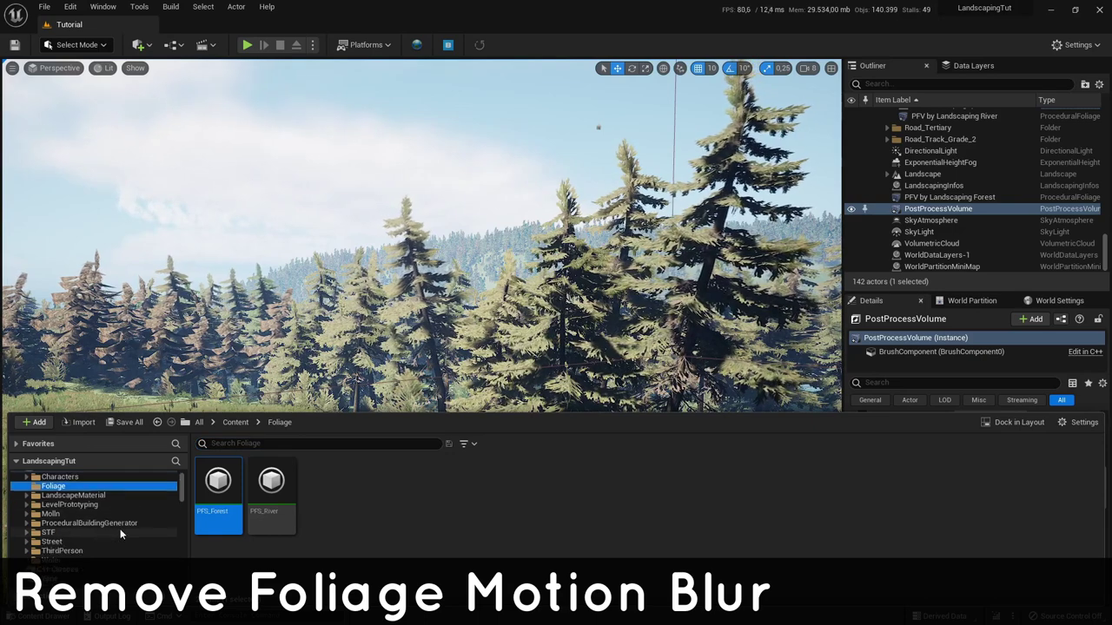
left_click(27, 515)
scroll(87, 521, "down", 3)
left_click(74, 550)
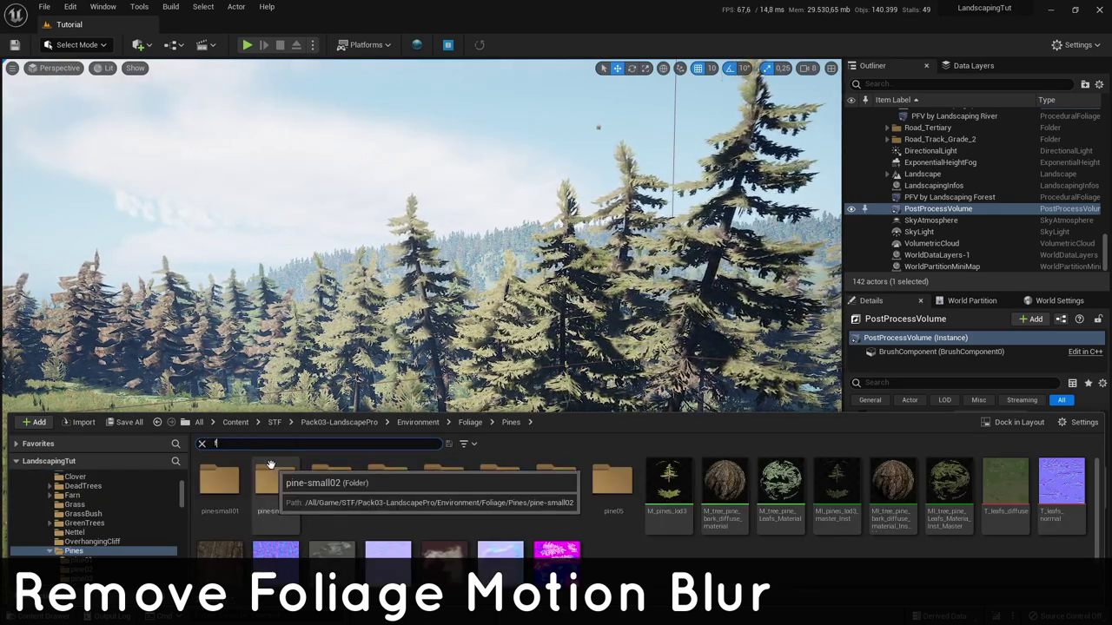
type("foliagetype")
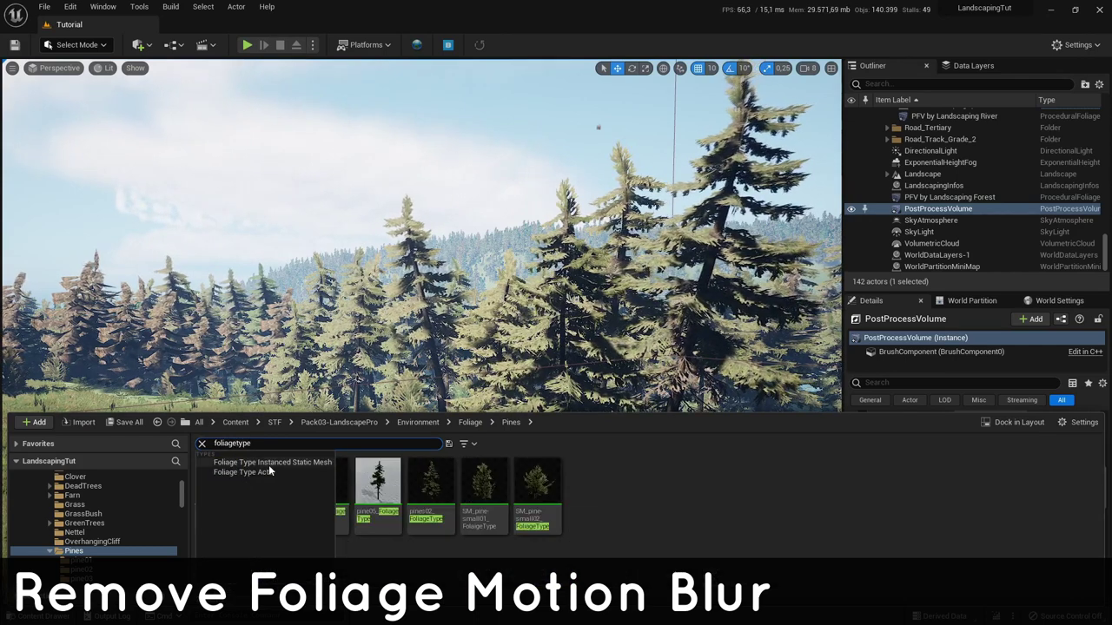
Step: Select all the pine foliage types except pine05_FoliageType and open them together for bulk editing in the property matrix
left_click(556, 487, "shift")
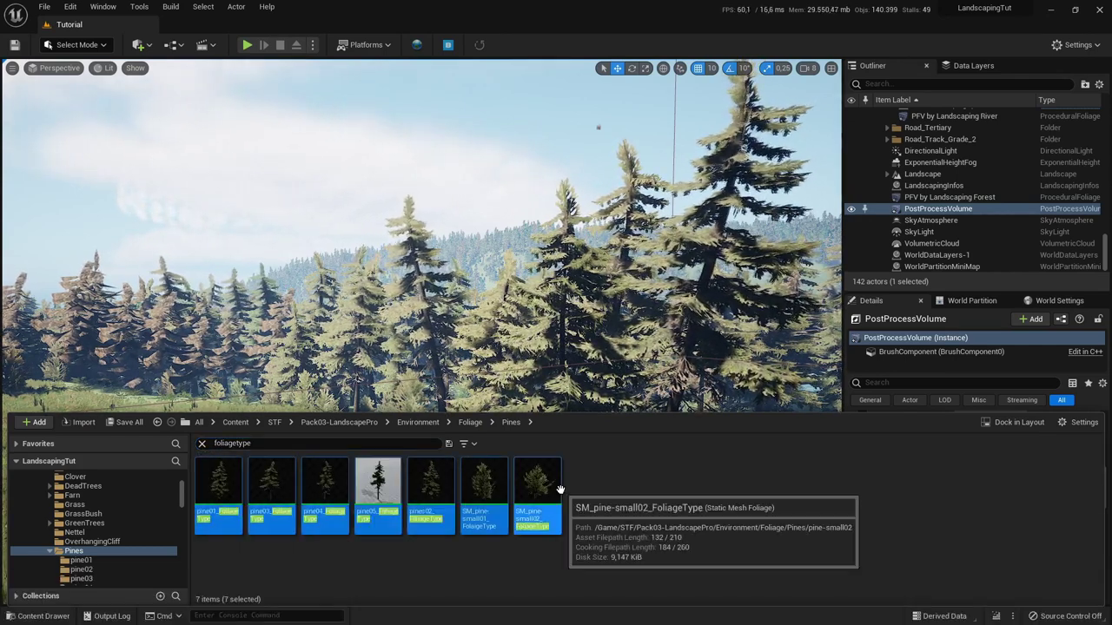
left_click(383, 487, "ctrl")
right_click(431, 486)
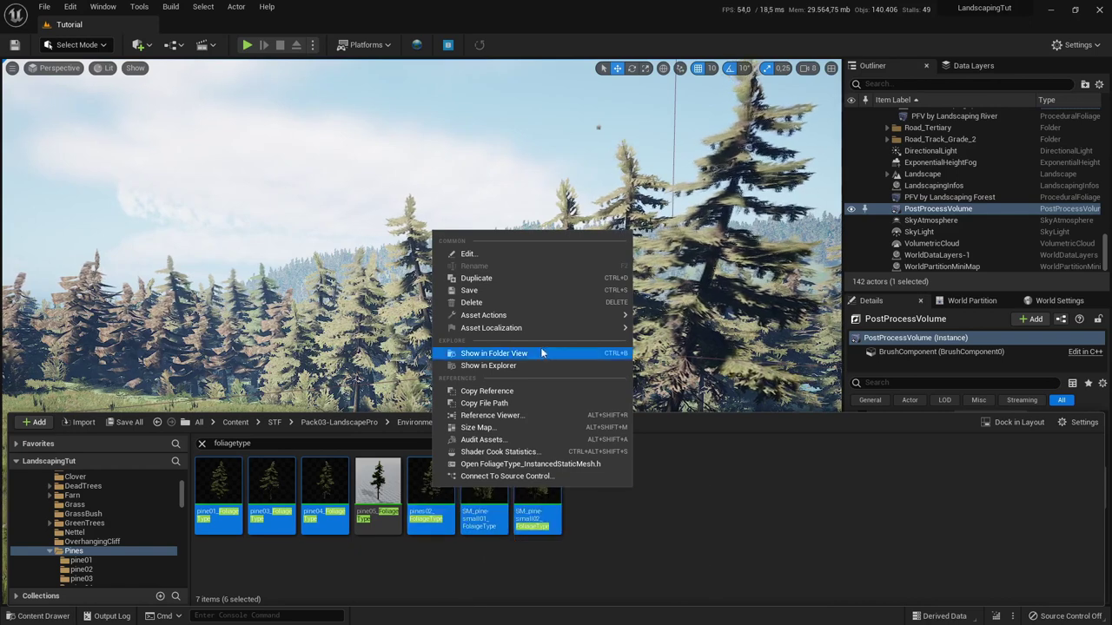
mouse_move(544, 315)
left_click(704, 442)
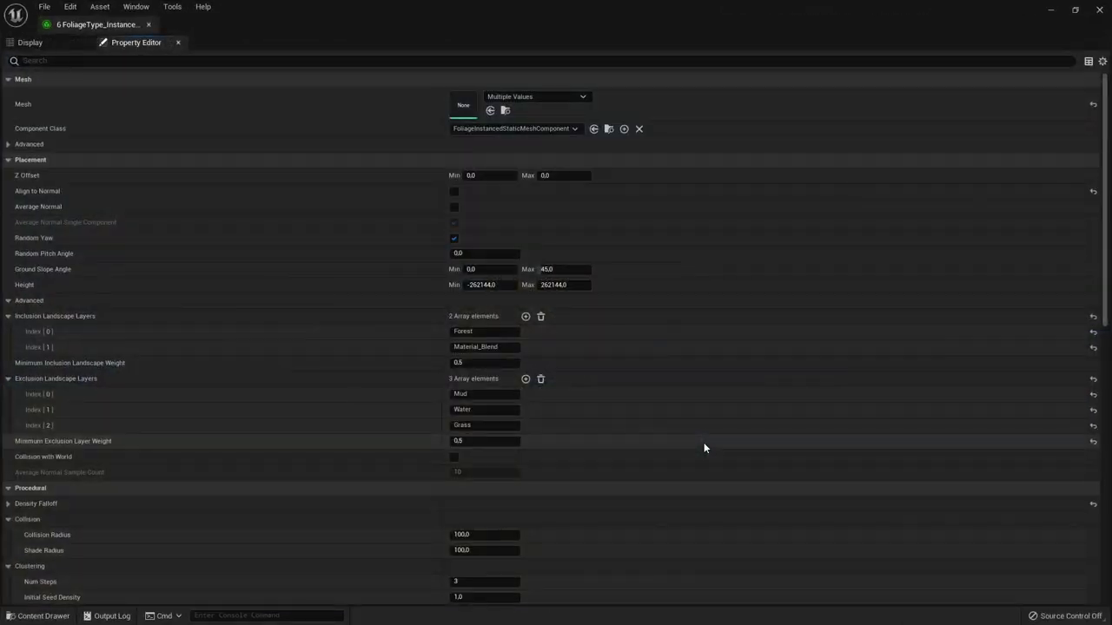
Step: Set Mobility to Movable and disable Affect Distance Field Lighting for the selected foliage types, and close the property editor
scroll(346, 427, "down", 4)
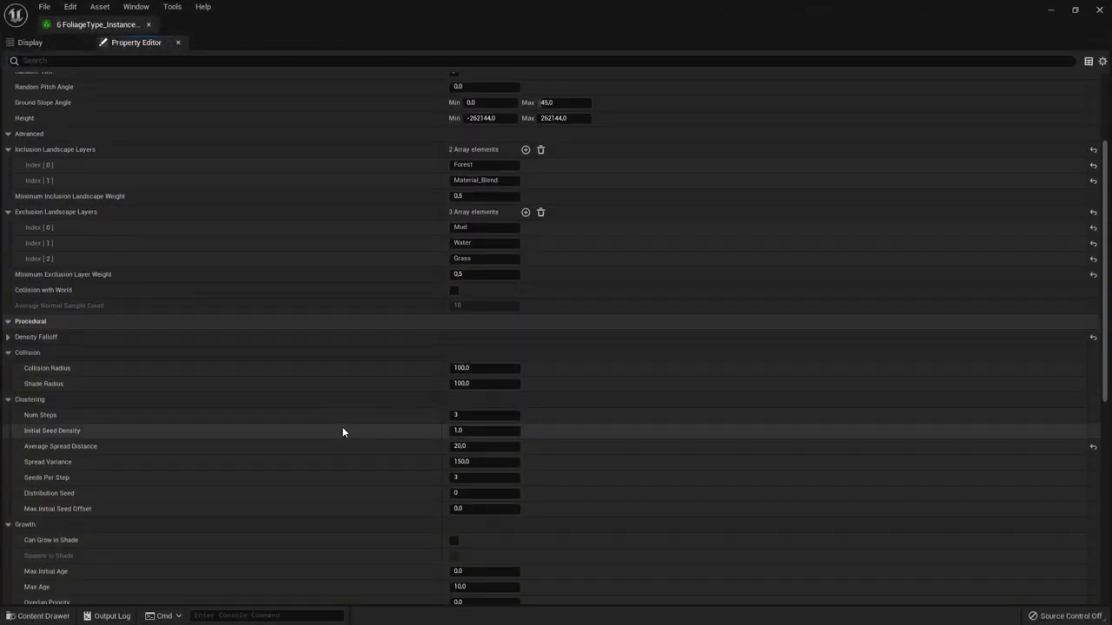
scroll(344, 427, "down", 5)
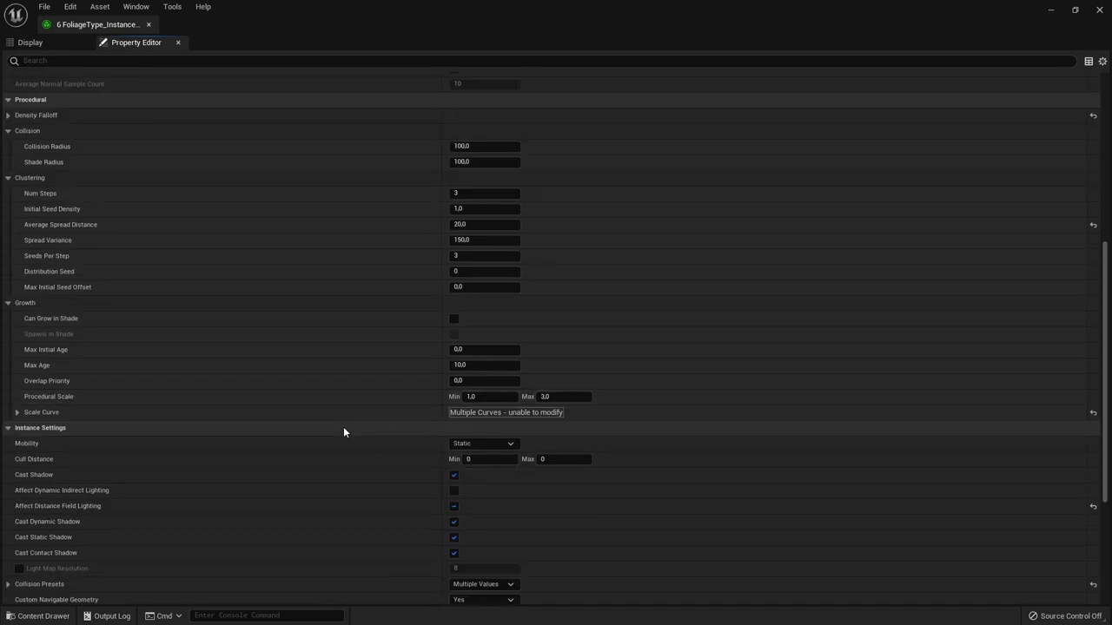
left_click(478, 444)
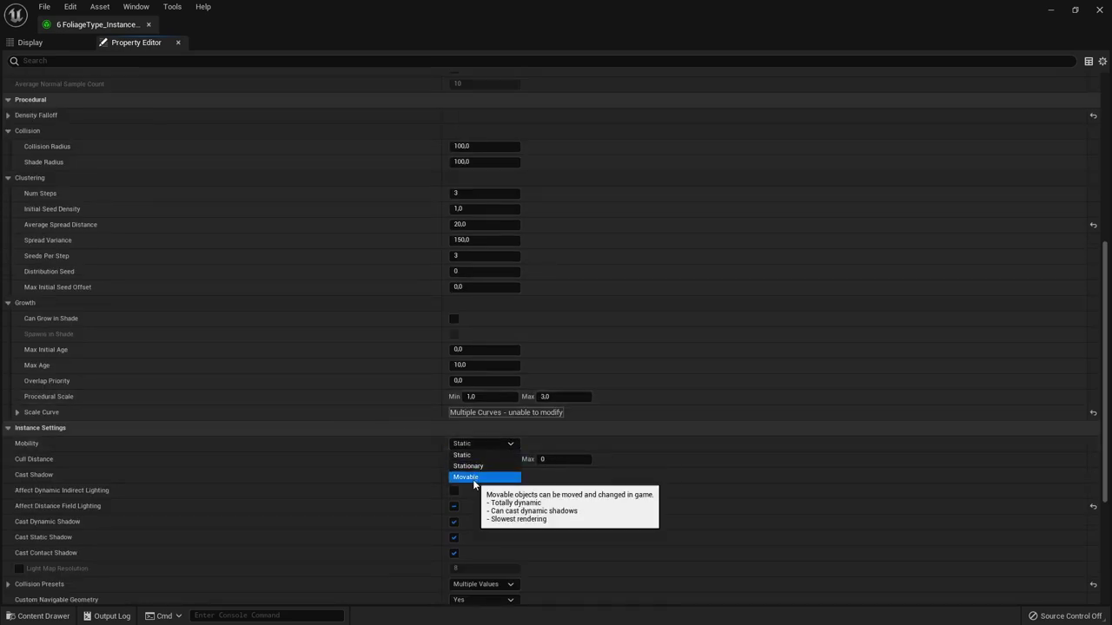
left_click(384, 458)
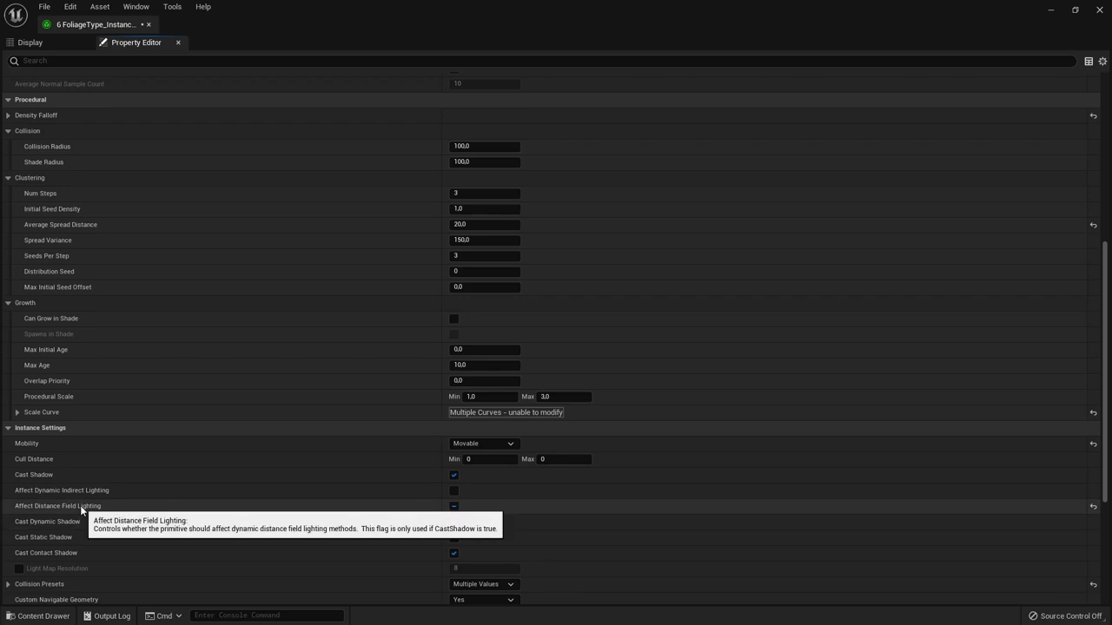
left_click(511, 585)
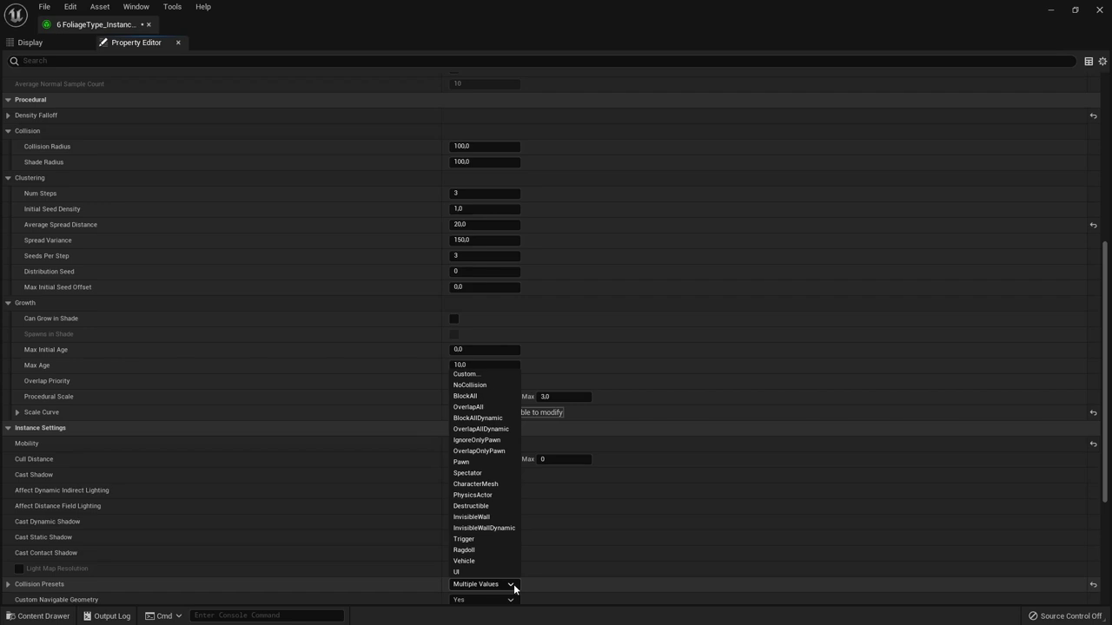
left_click(514, 588)
scroll(341, 524, "down", 3)
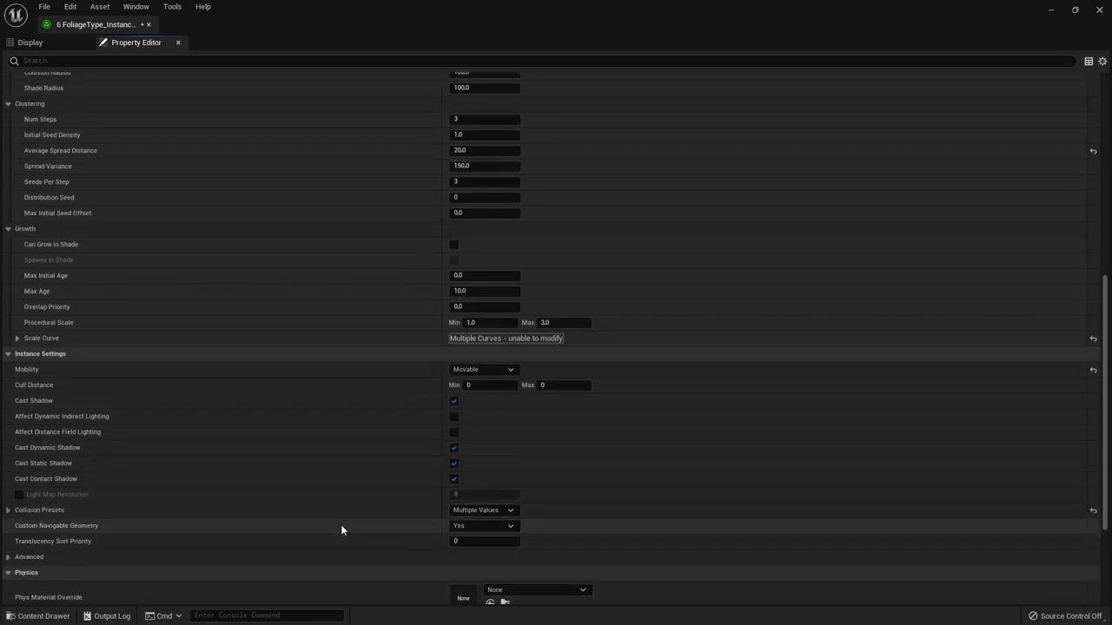
left_click(149, 25)
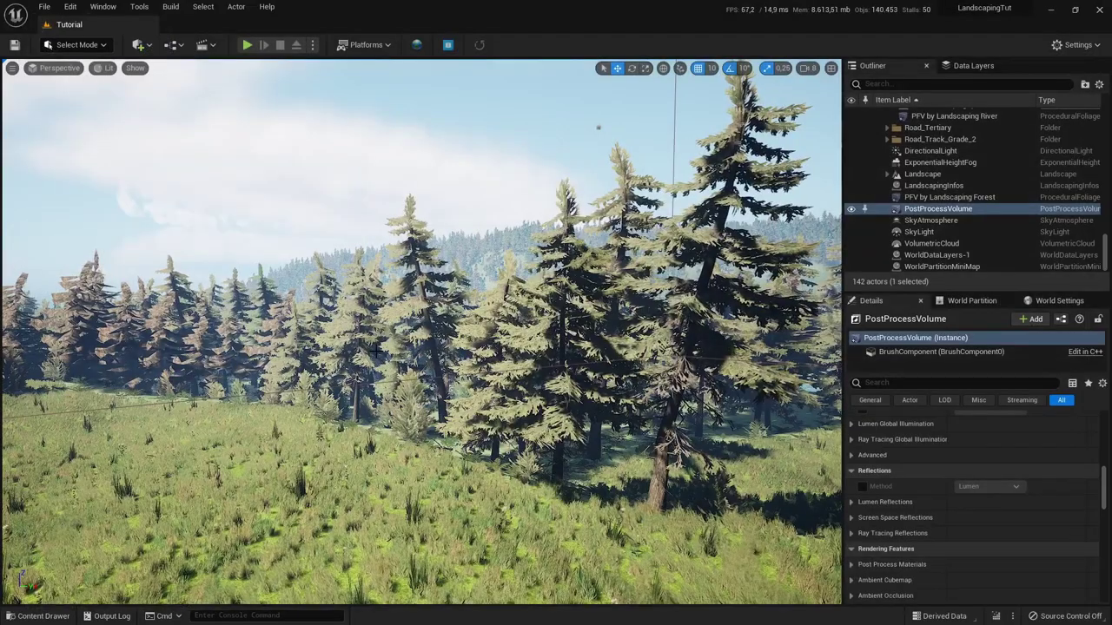
Step: Check the pines for motion blur by viewing them up close and from a distance
scroll(617, 173, "up", 4)
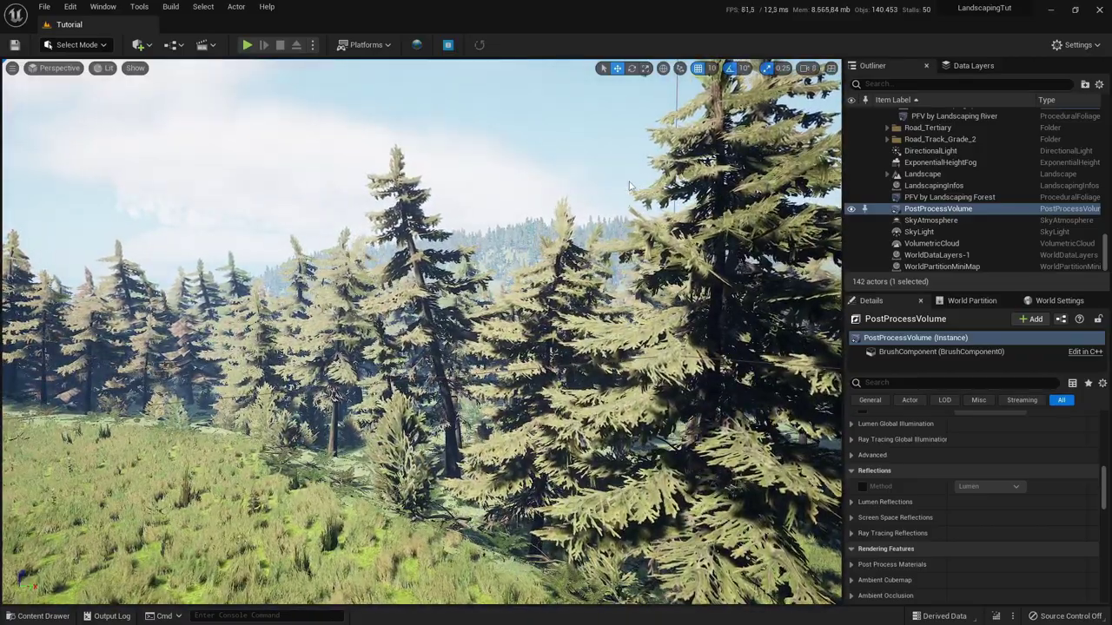
scroll(330, 382, "down", 5)
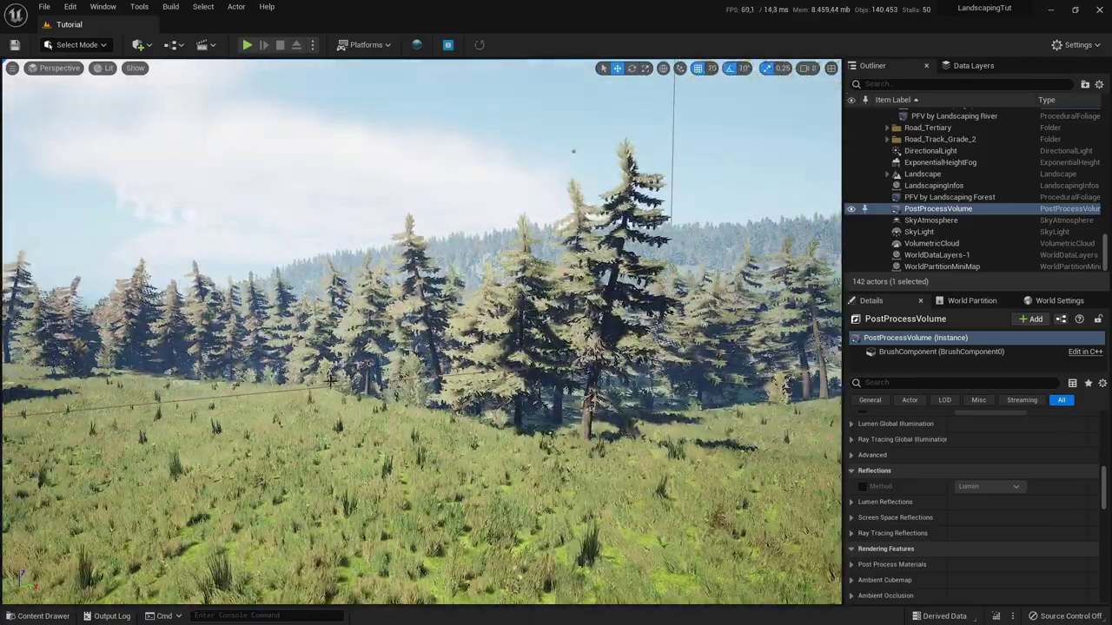
left_click(39, 616)
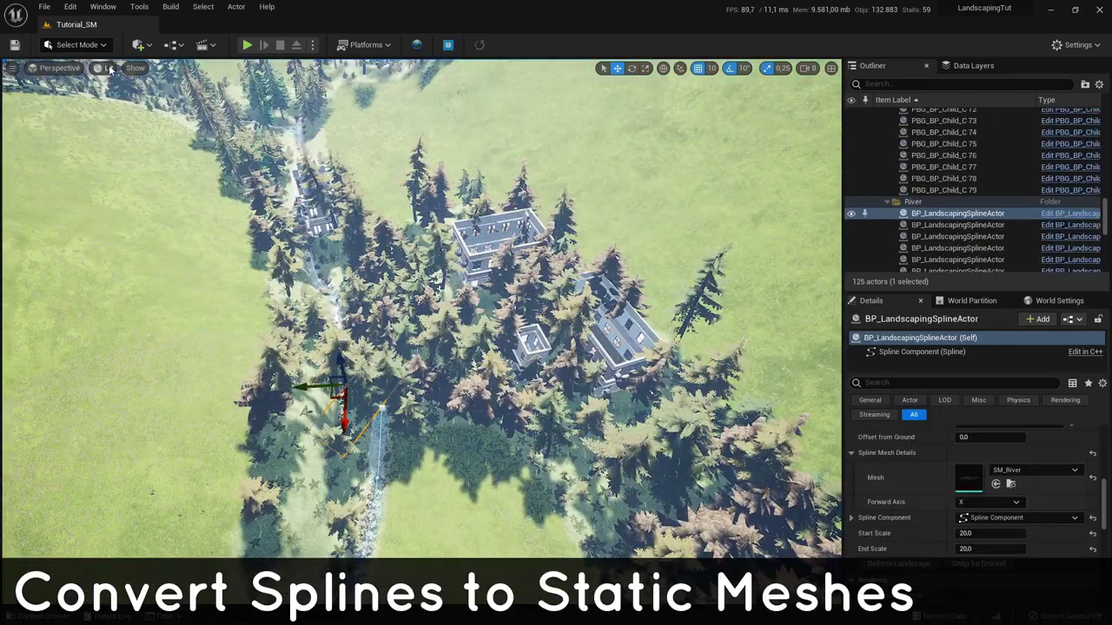
Step: Hide all foliage types in the Tutorial_SM level's viewport
left_click(137, 67)
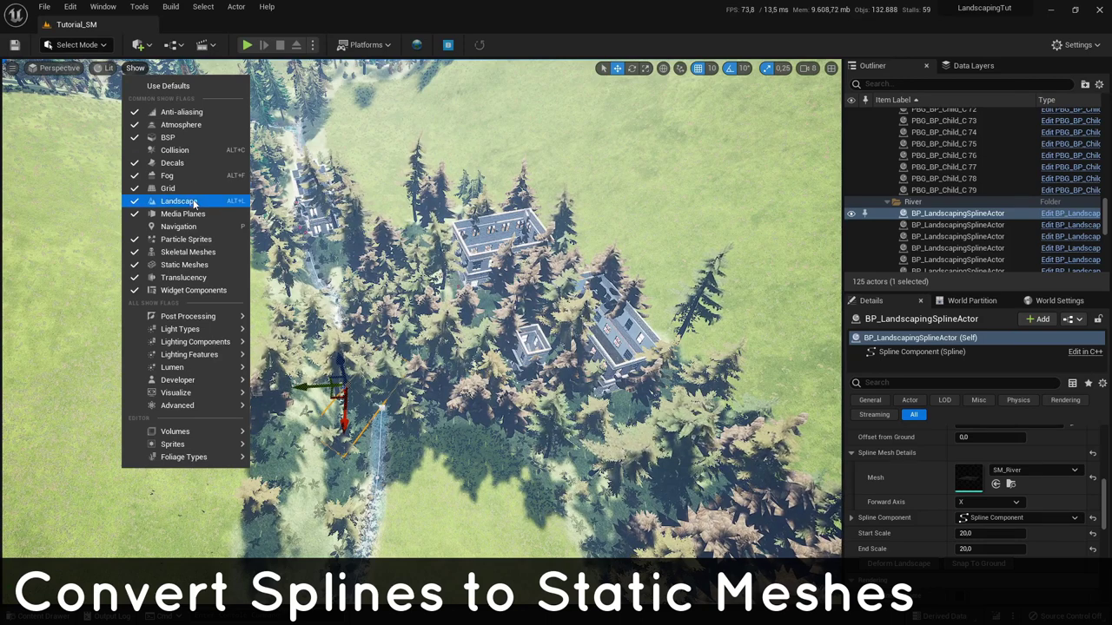
mouse_move(222, 460)
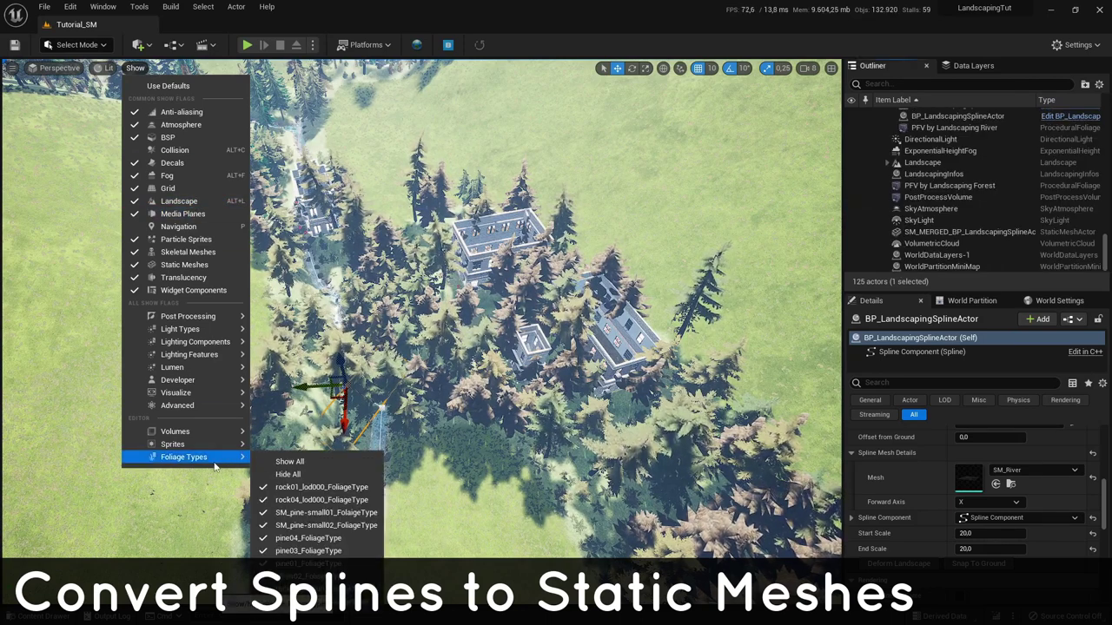
left_click(287, 463)
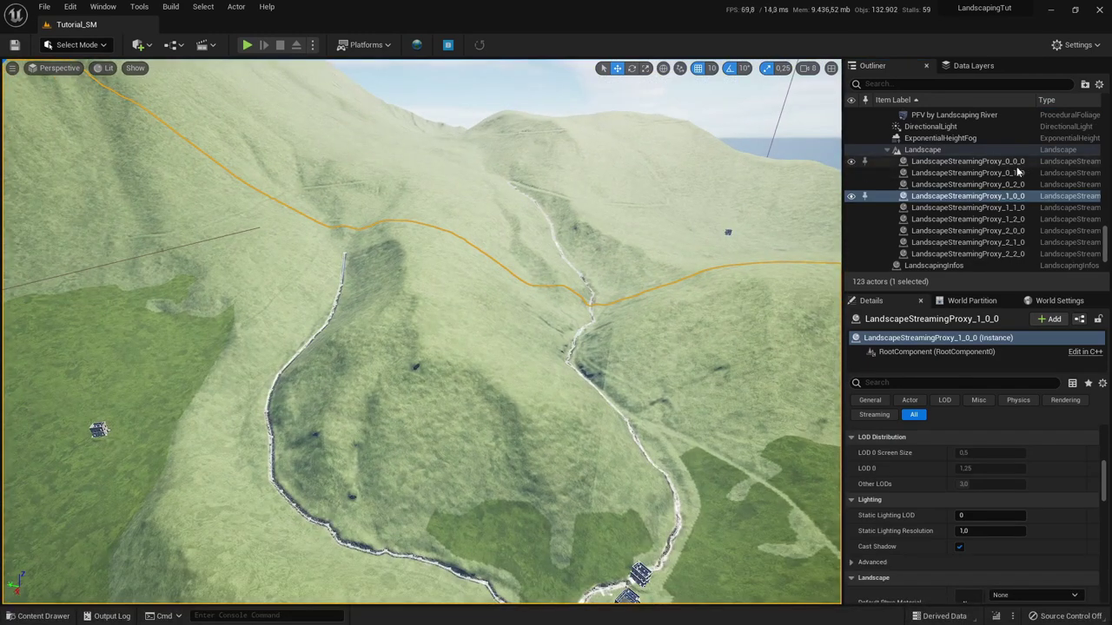
Step: Select the first BP_LandscapingSplineActor in the River folder and open the Merge Actors settings for it
scroll(1013, 176, "up", 1)
scroll(1015, 178, "up", 5)
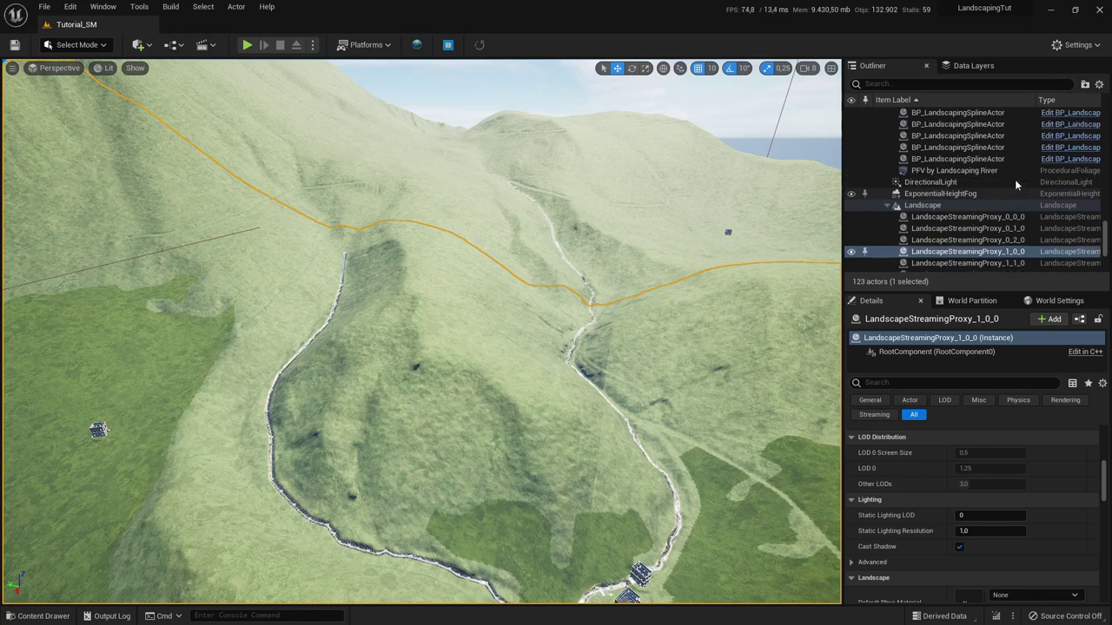
scroll(1016, 181, "up", 1)
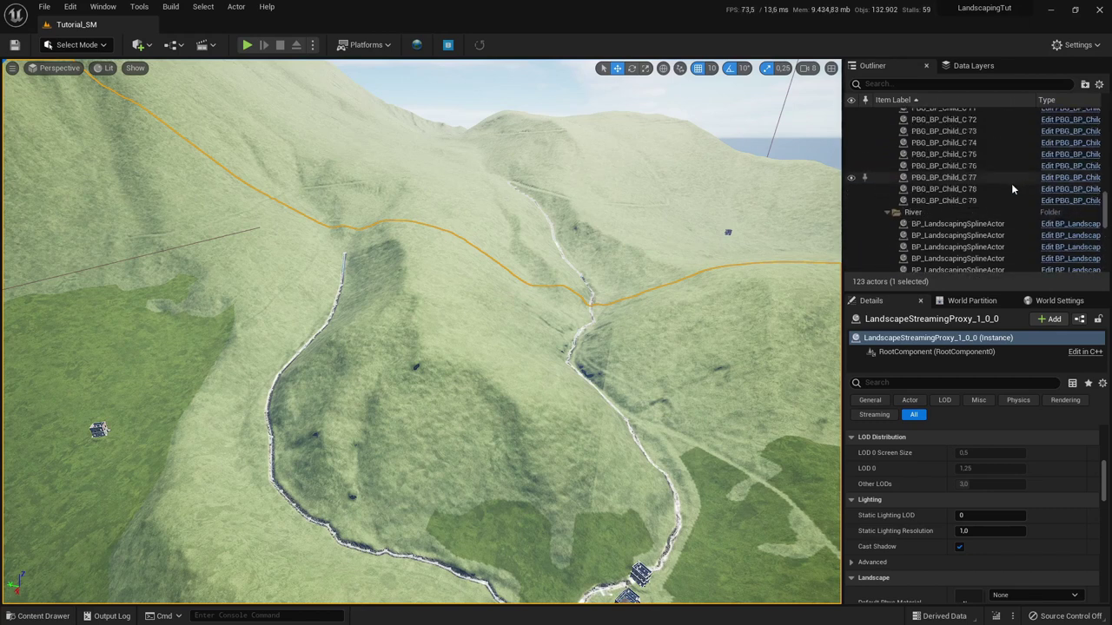
left_click(995, 228)
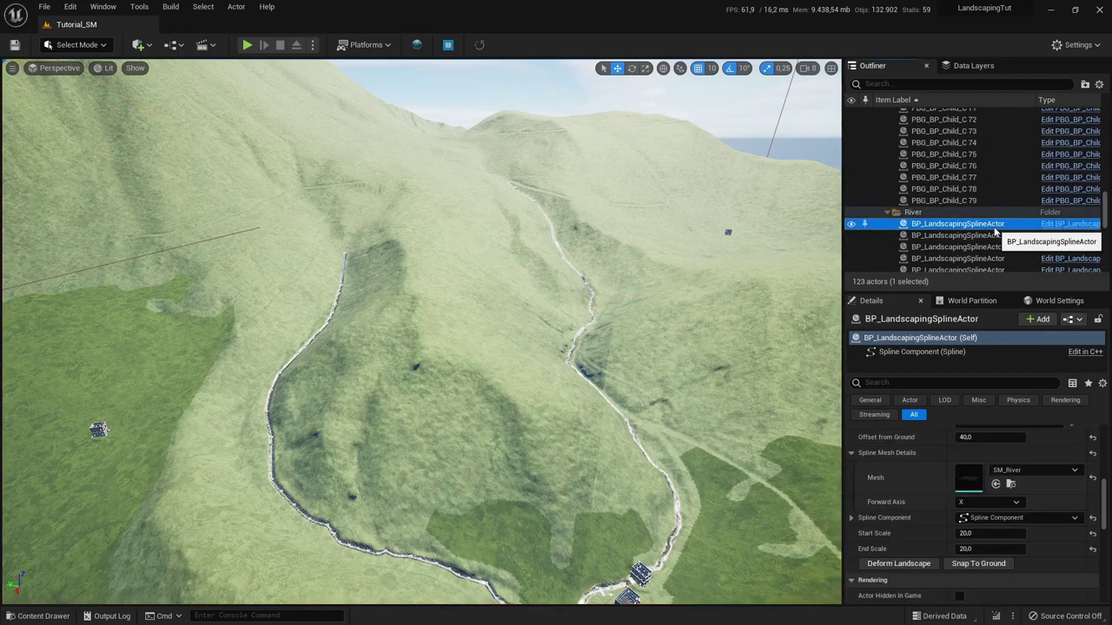
left_click(236, 6)
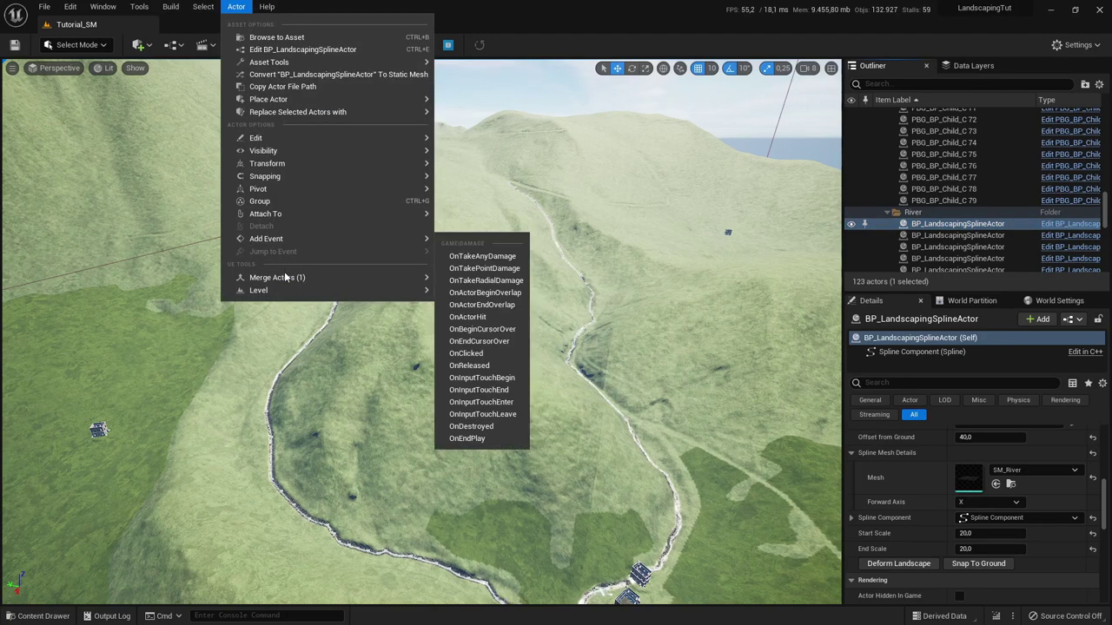
mouse_move(284, 276)
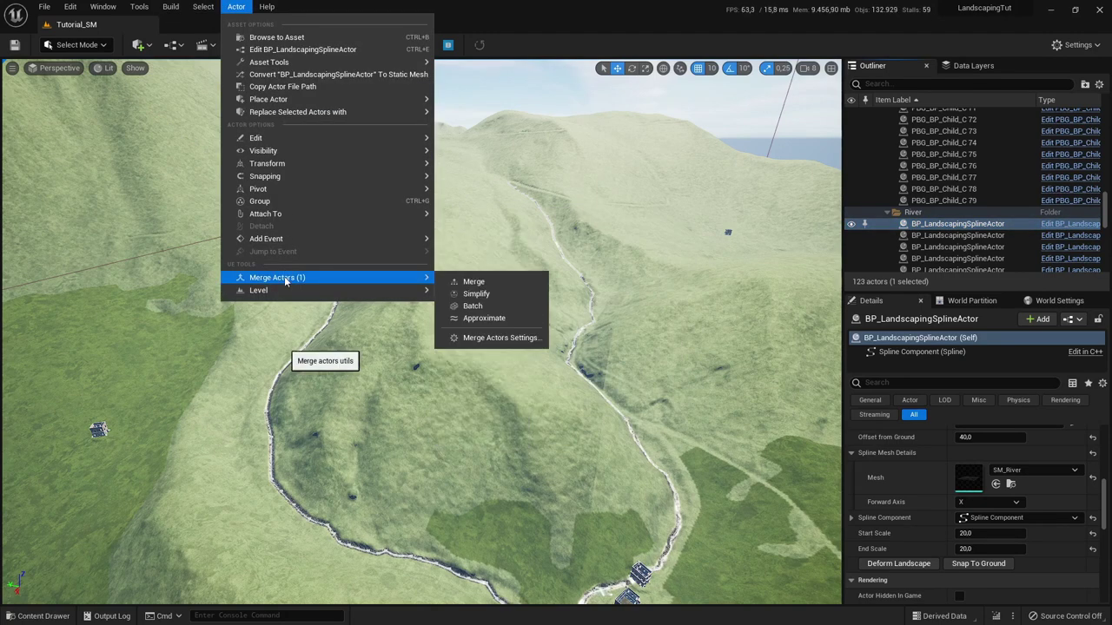
left_click(494, 341)
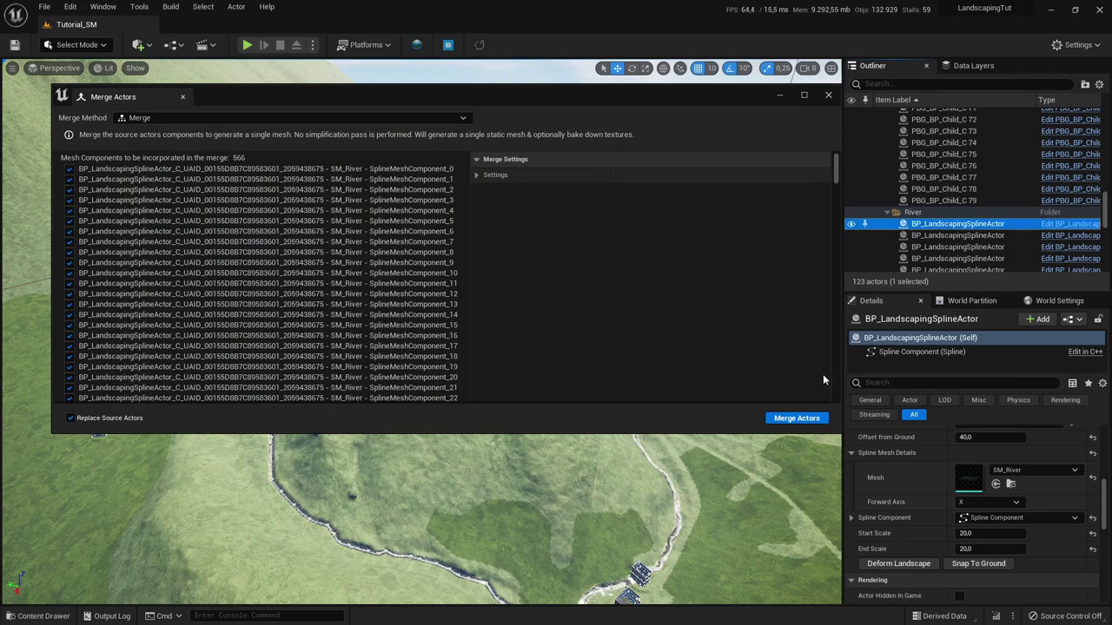
Step: Merge the river spline actor into a static mesh saved in a new folder named Rivers inside StaticMeshes
left_click(796, 418)
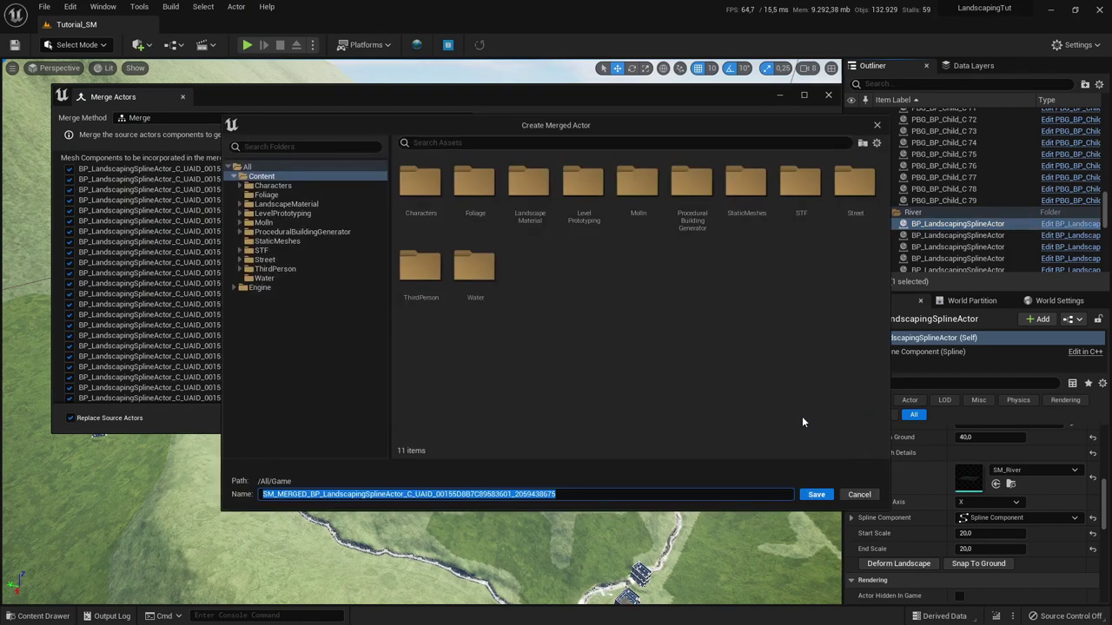
left_click(292, 242)
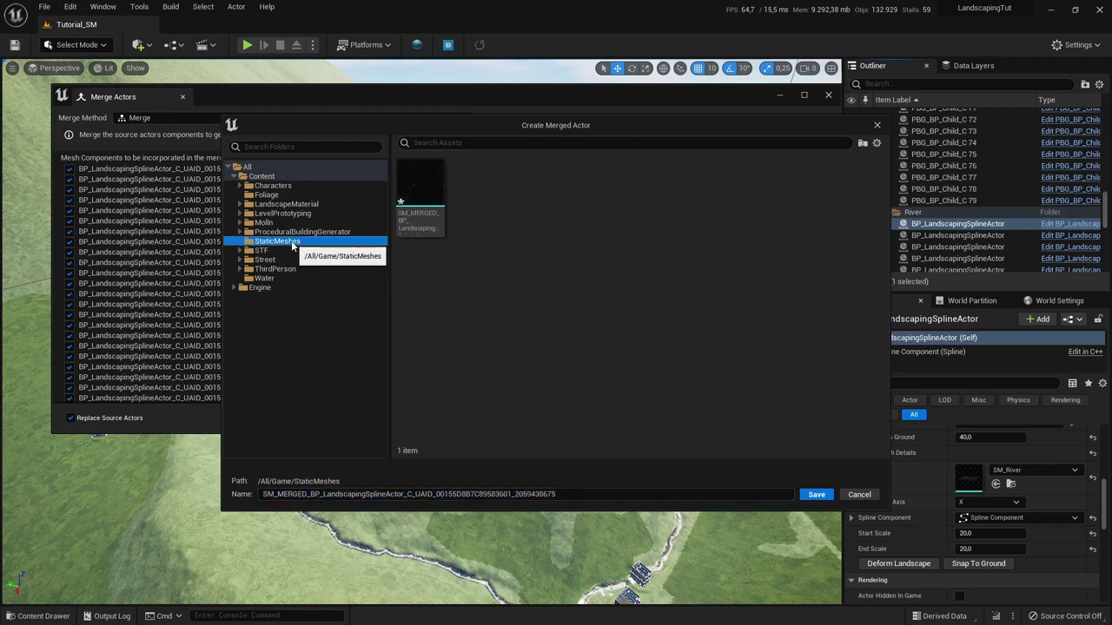
right_click(449, 269)
left_click(480, 290)
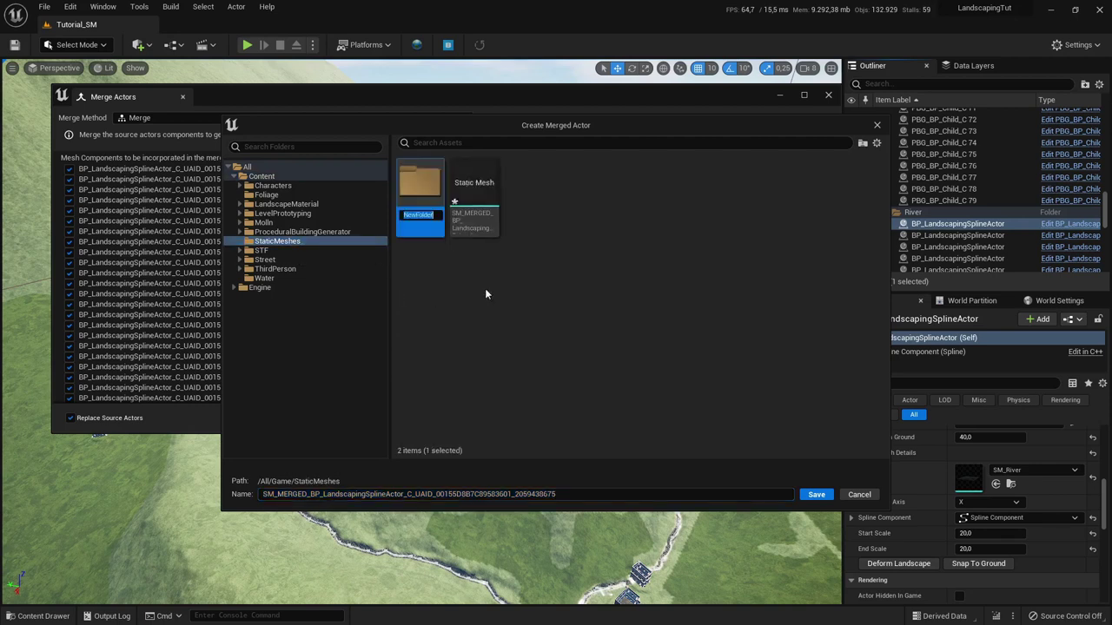
type("Rivers")
key("Return")
double_click(410, 184)
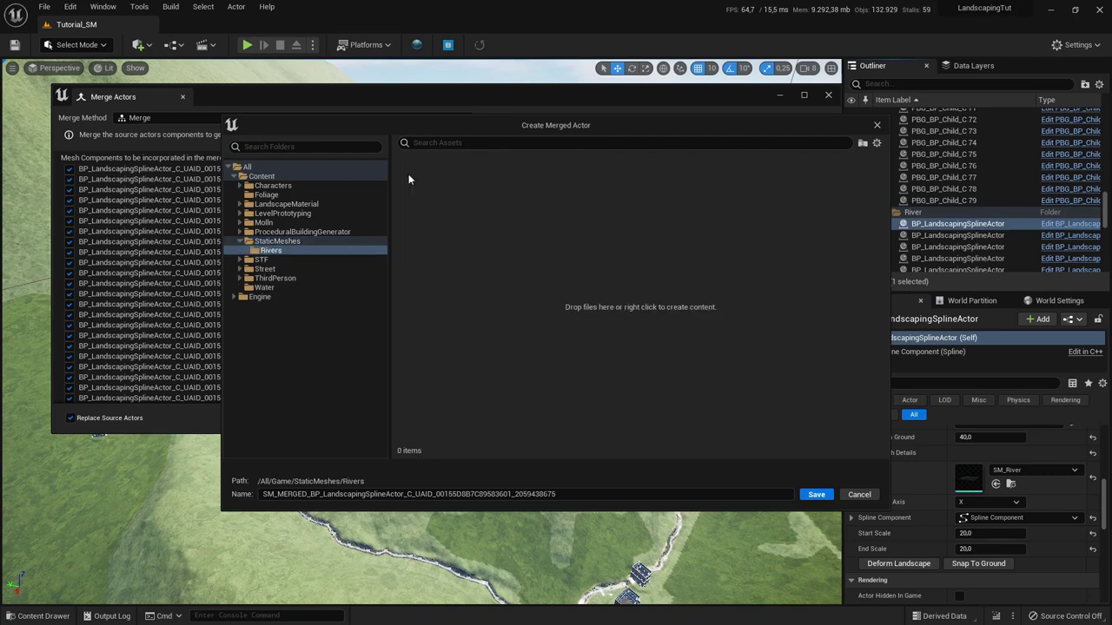
left_click(817, 495)
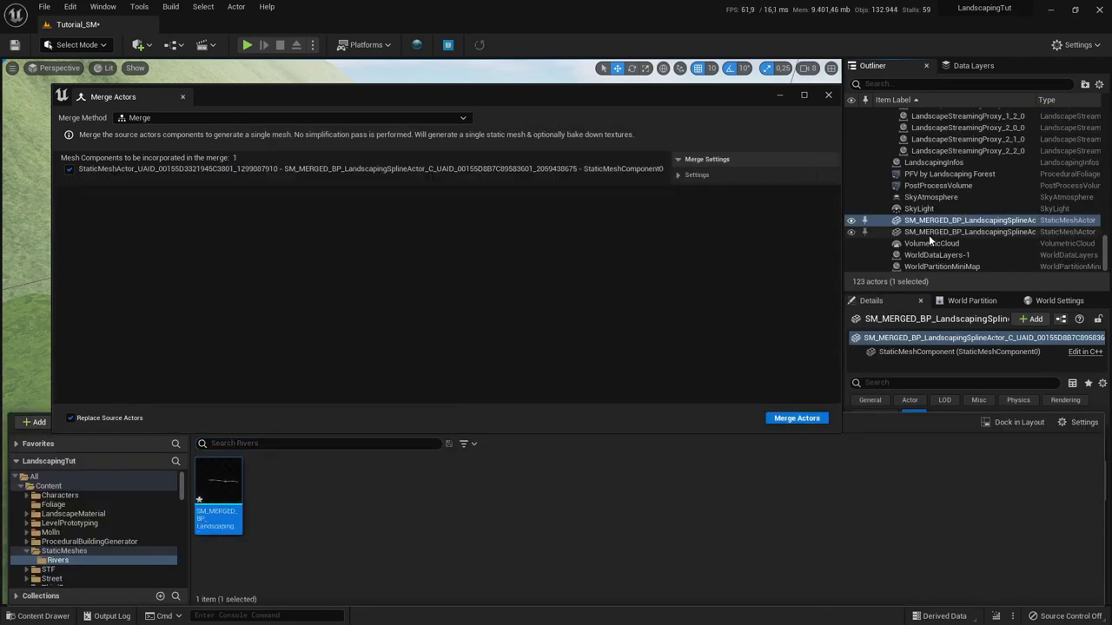
Step: Merge the first remaining BP_LandscapingSplineActor in the River folder into a static mesh saved in StaticMeshes/Rivers, replacing the source actor
left_click_drag(1105, 245, 1103, 117)
left_click(887, 126)
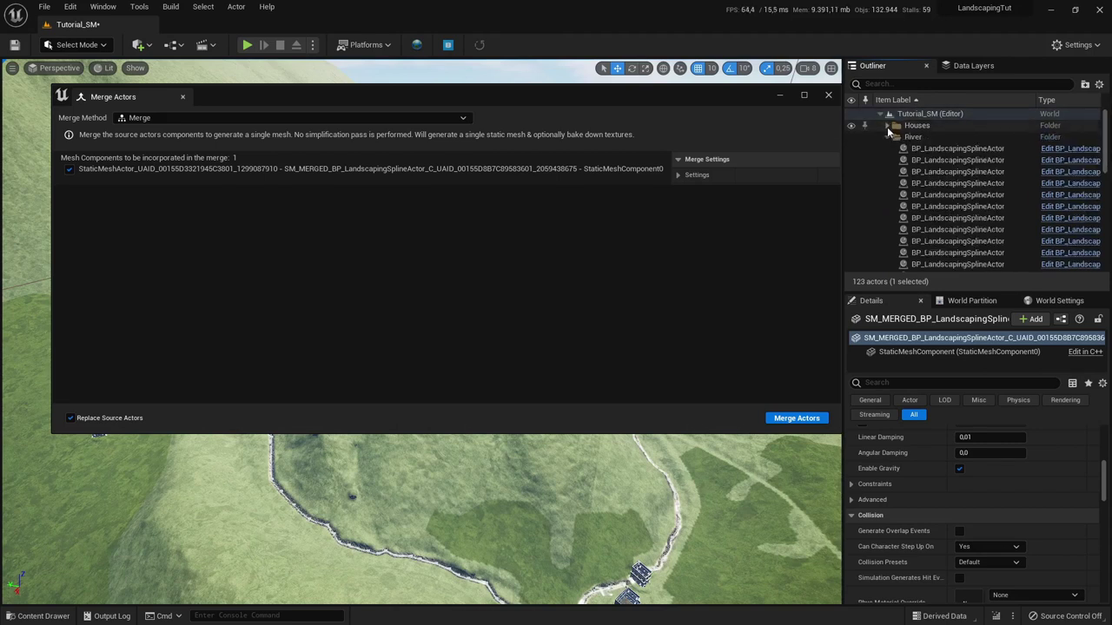
left_click(929, 150)
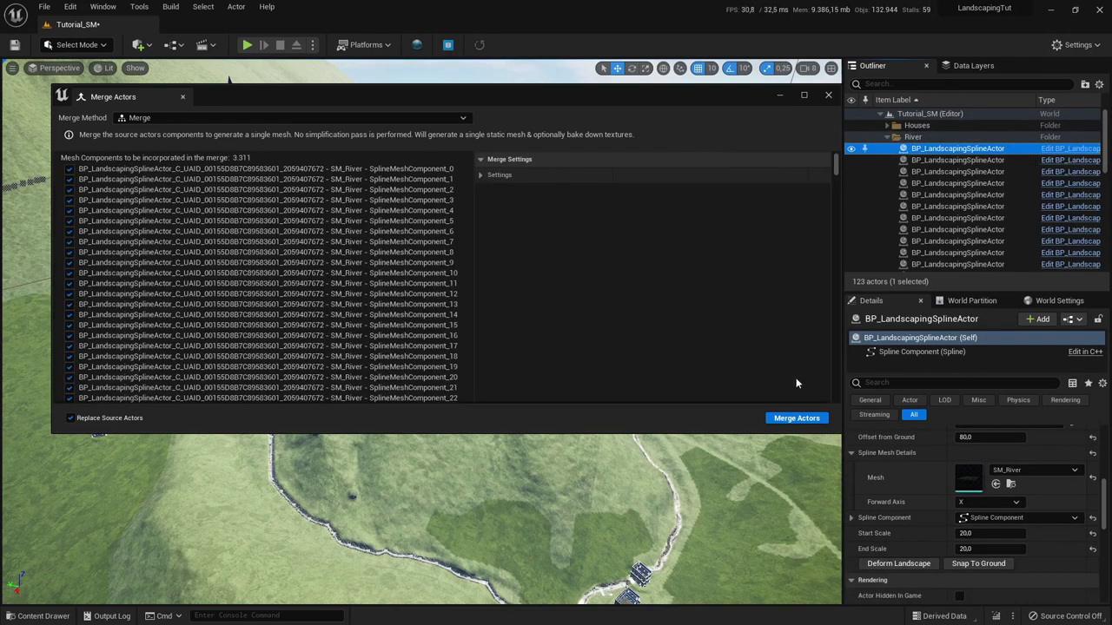
left_click(797, 419)
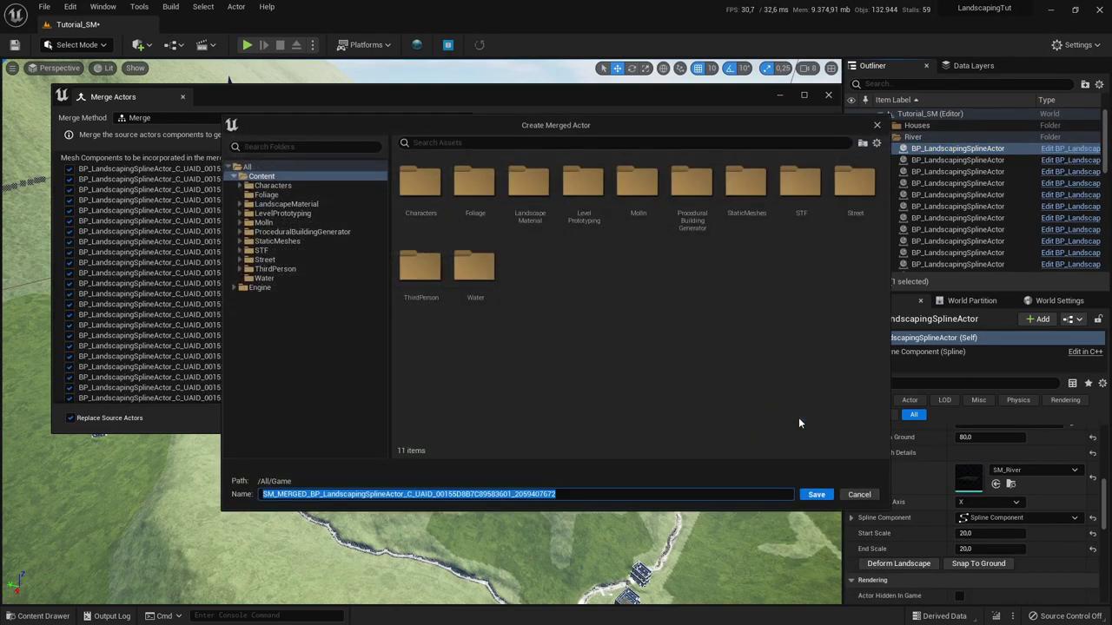
left_click(240, 242)
left_click(267, 251)
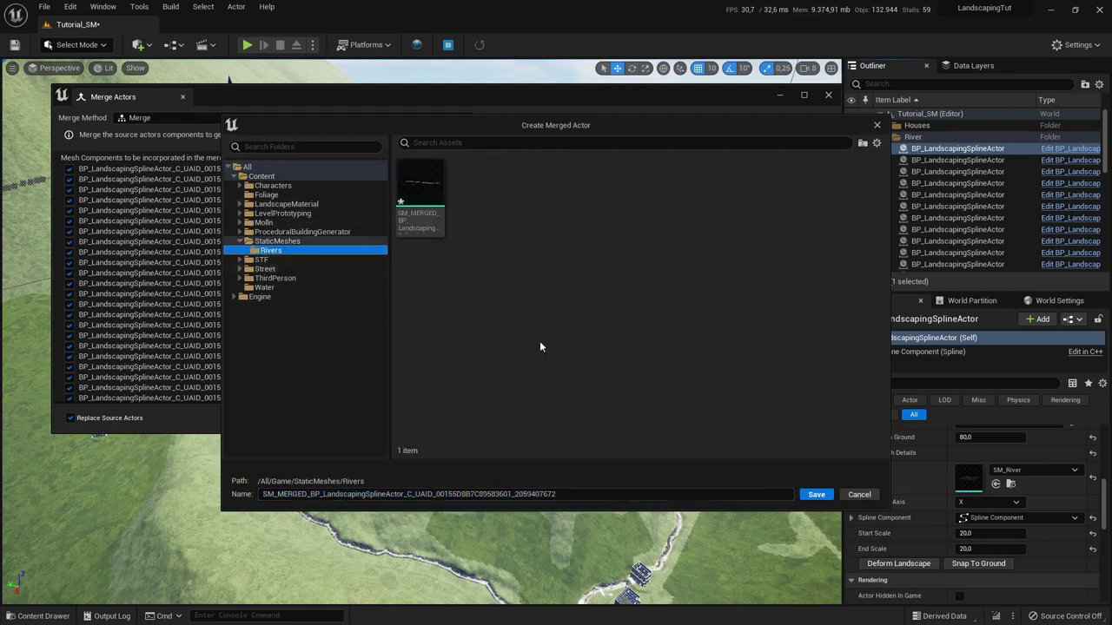
left_click(816, 495)
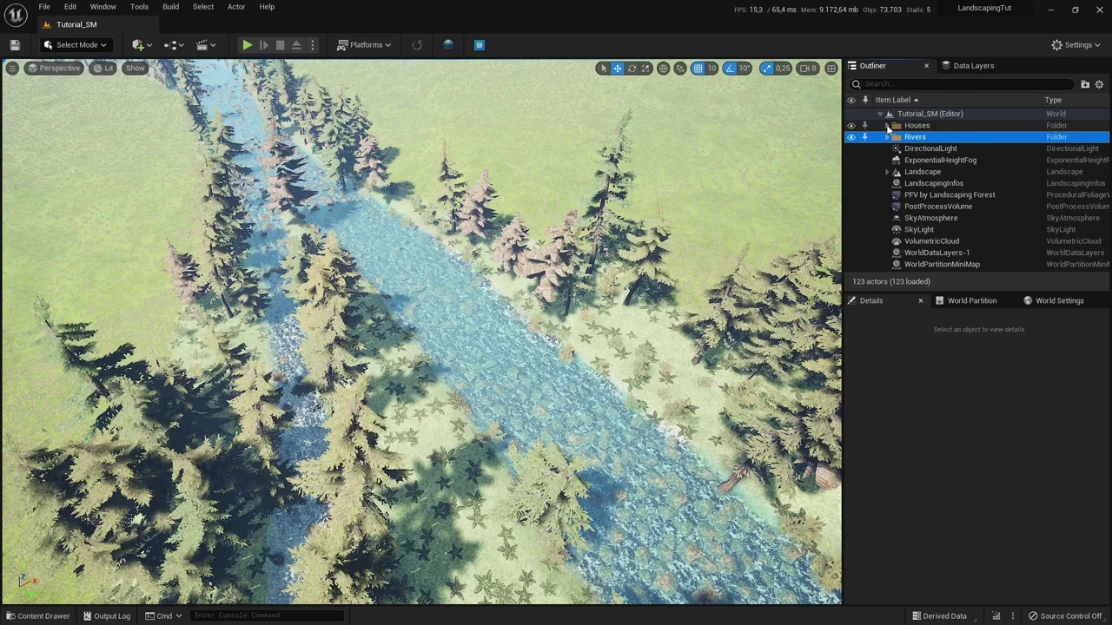
Step: Select PBG_BP_Child_C 0 in the Houses folder, frame it in the viewport and open its Merge Actors settings
left_click(886, 125)
left_click(921, 139)
double_click(919, 141)
right_click_drag(393, 401, 461, 402)
left_click_drag(393, 402, 408, 386, "alt")
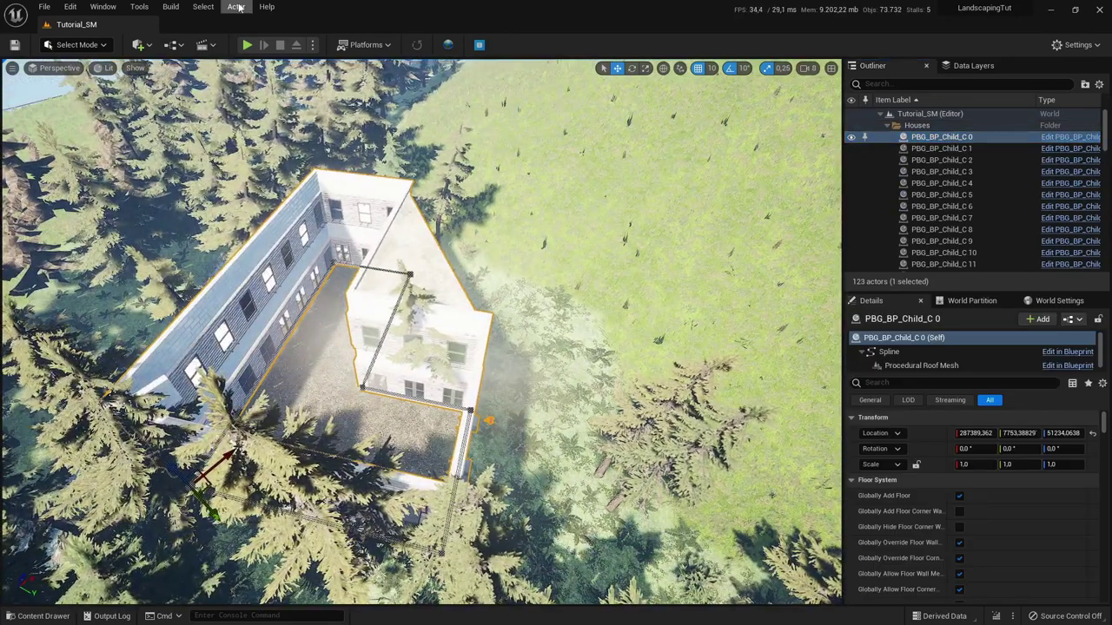
left_click(235, 6)
mouse_move(251, 277)
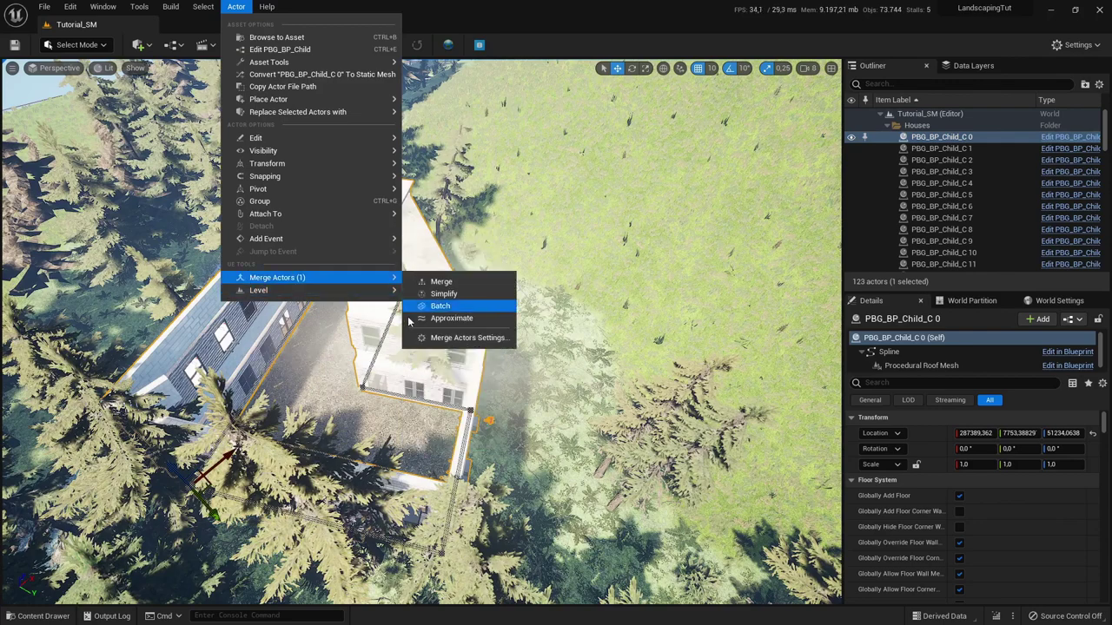
left_click(456, 339)
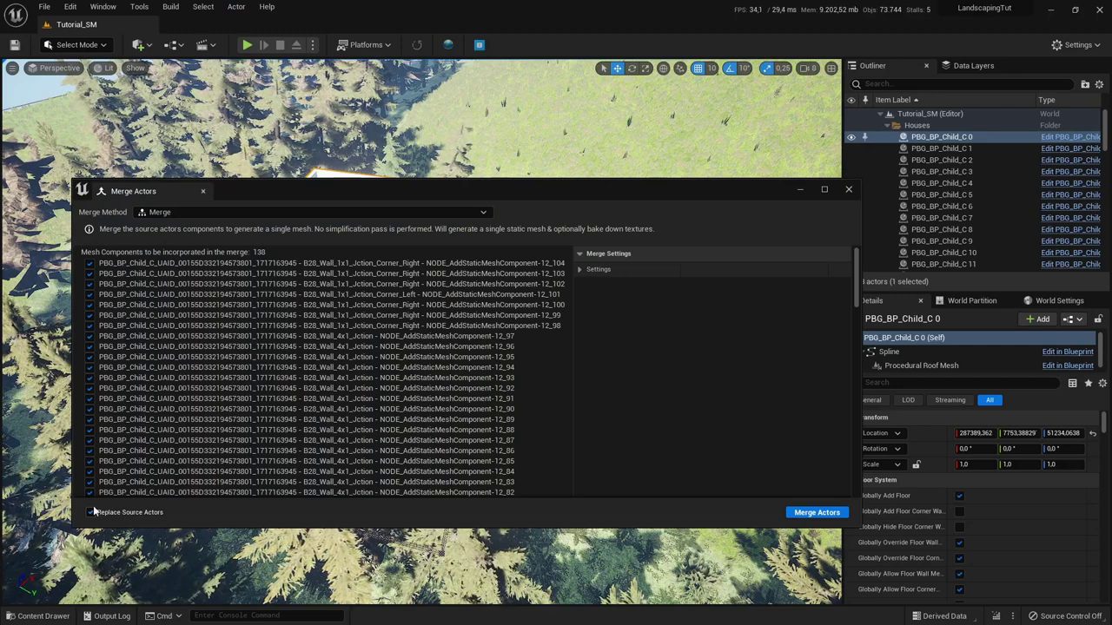
Step: Merge the house actor into a static mesh saved in StaticMeshes/Houses, replacing the source actor, and minimize the Merge Actors window
left_click(817, 513)
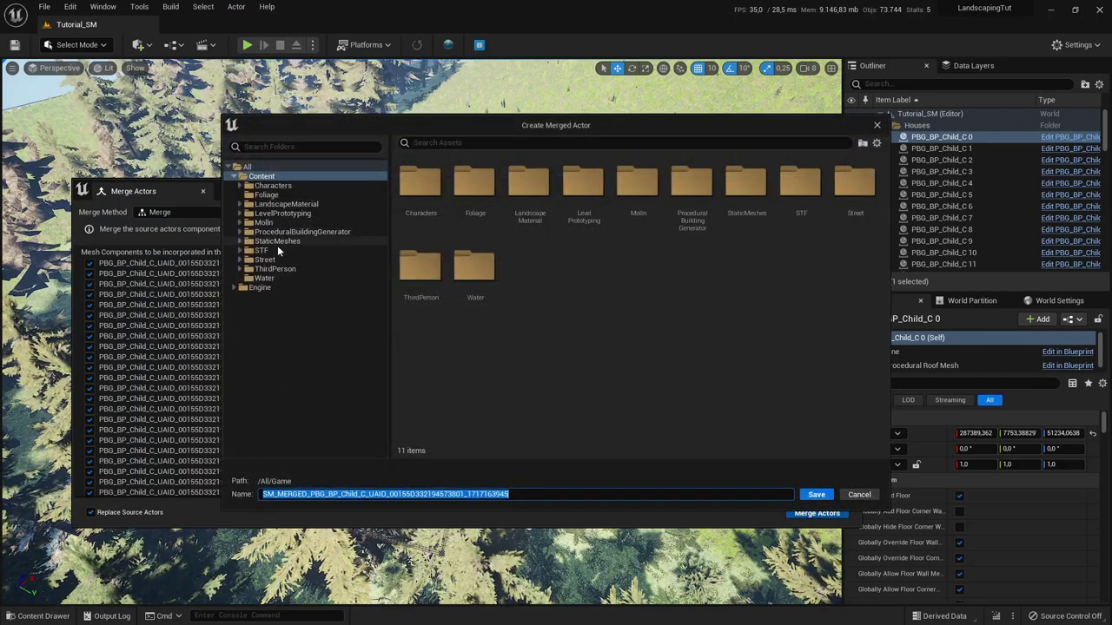
left_click(278, 241)
double_click(421, 198)
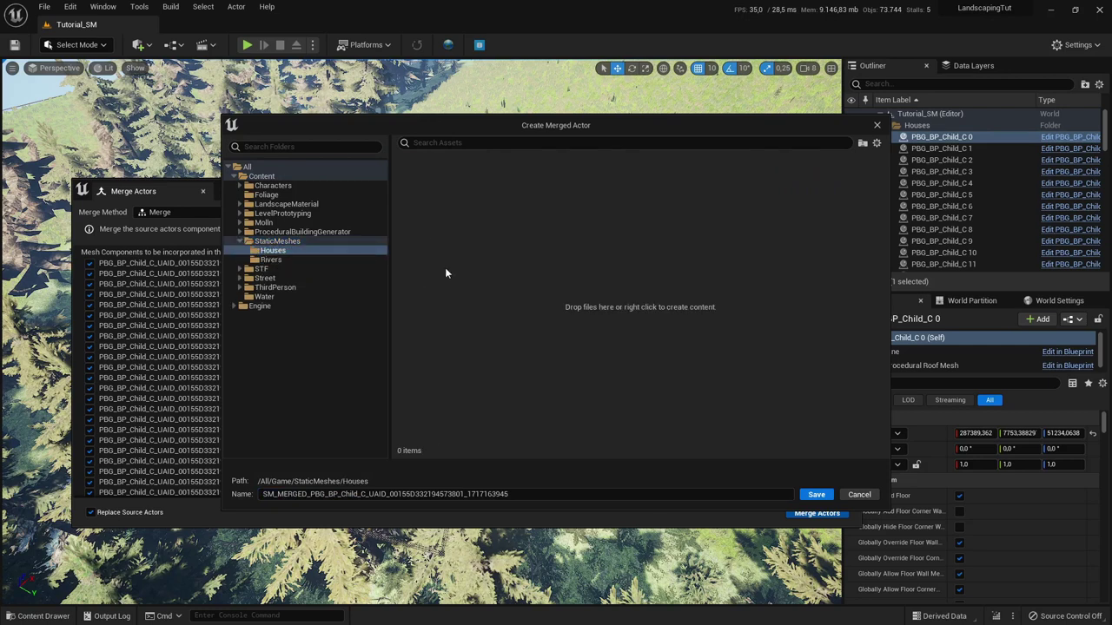
left_click(816, 495)
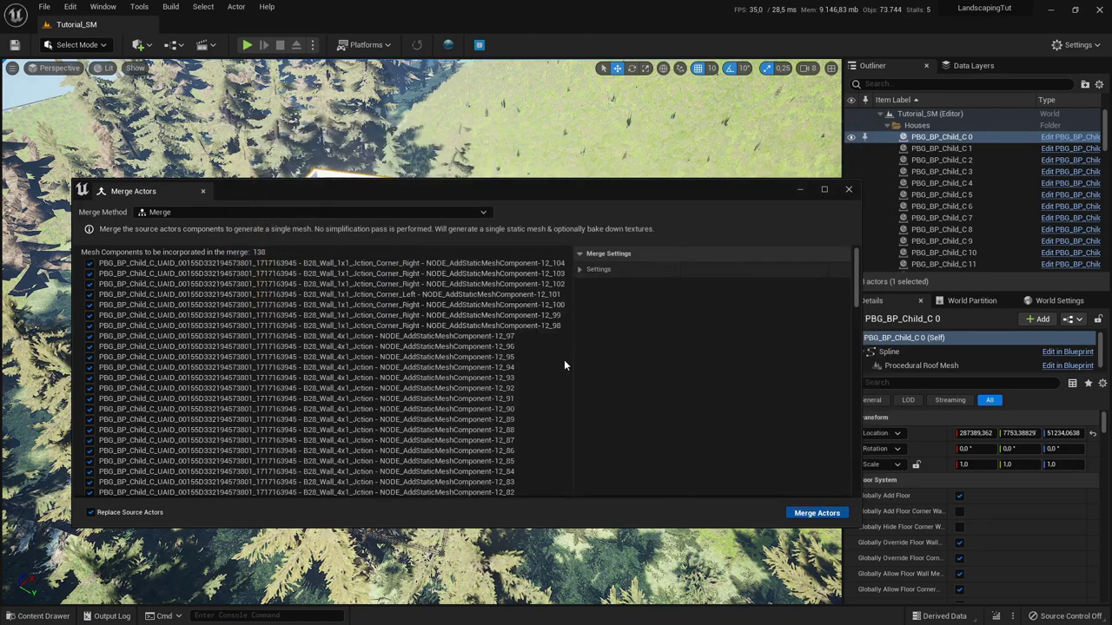
left_click(800, 190)
middle_click_drag(545, 406, 453, 354)
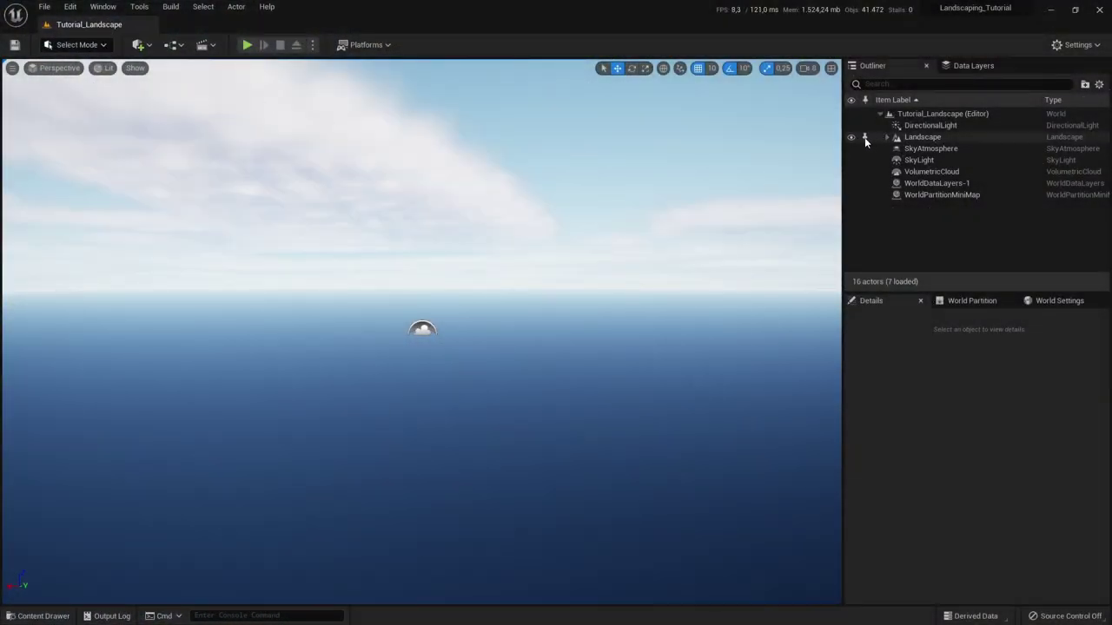
Step: Pin the Landscape in the Landscaping_Tutorial project's Tutorial_Landscape level, and open the Tutorial_SM level from Molln, dismissing the message log
left_click(864, 137)
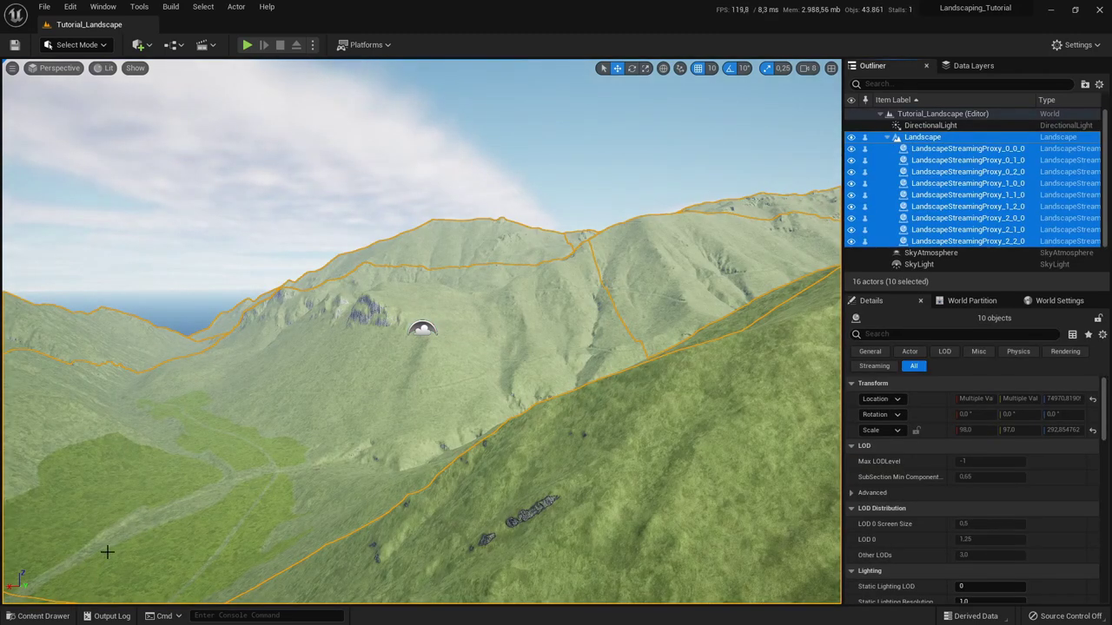
left_click(43, 616)
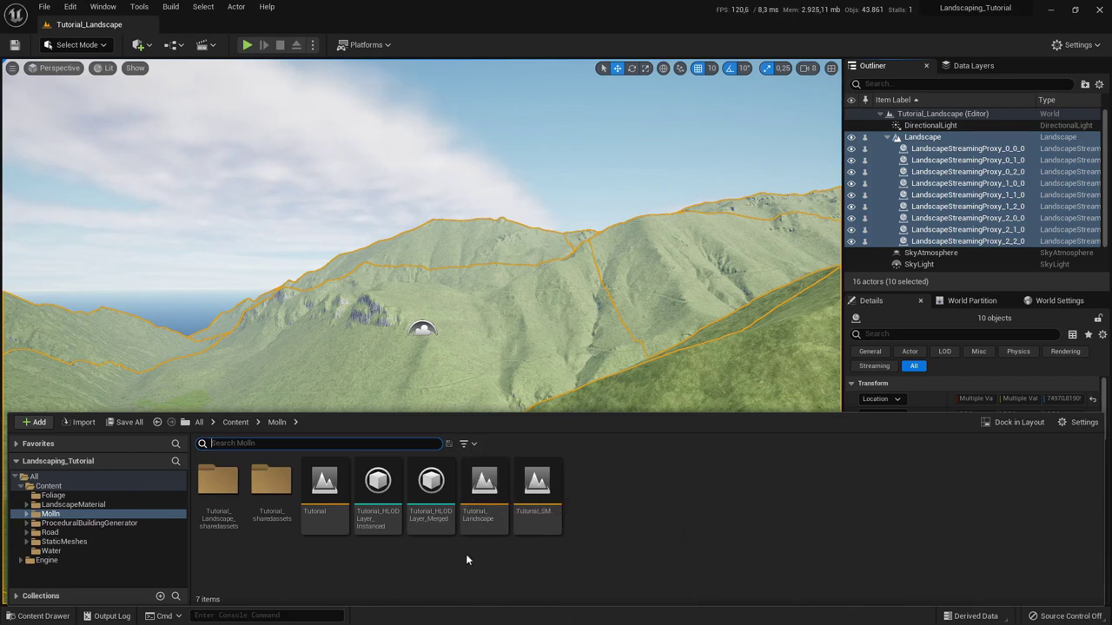
double_click(540, 503)
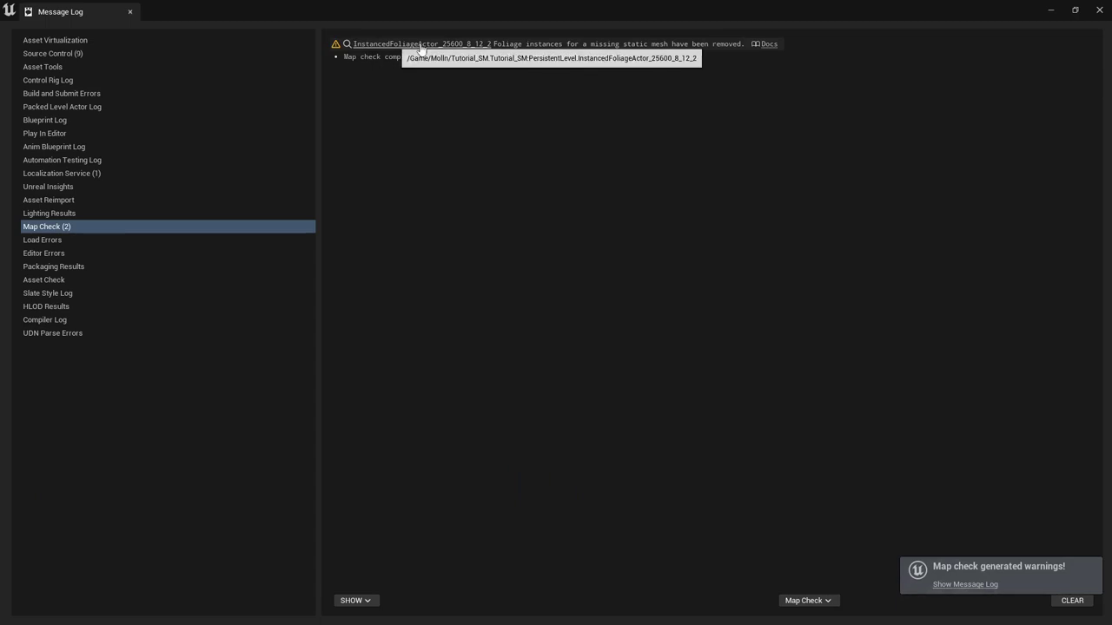
left_click(1098, 11)
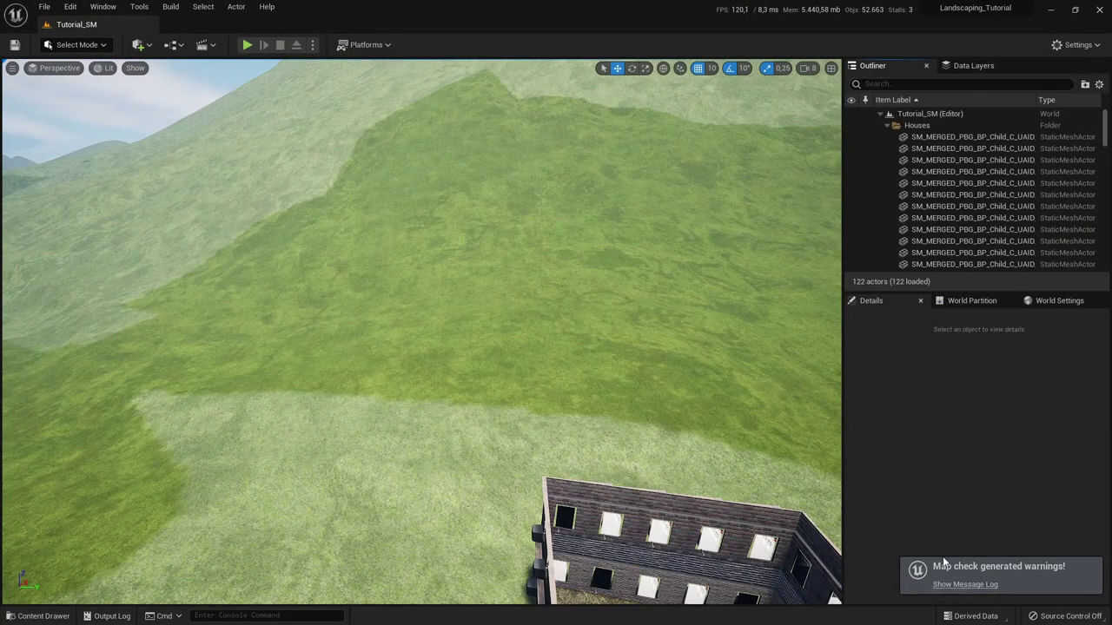
Step: Collapse the Houses and Rivers folders, select ProceduralFoliageVolume River and focus the view on it
scroll(655, 460, "down", 3)
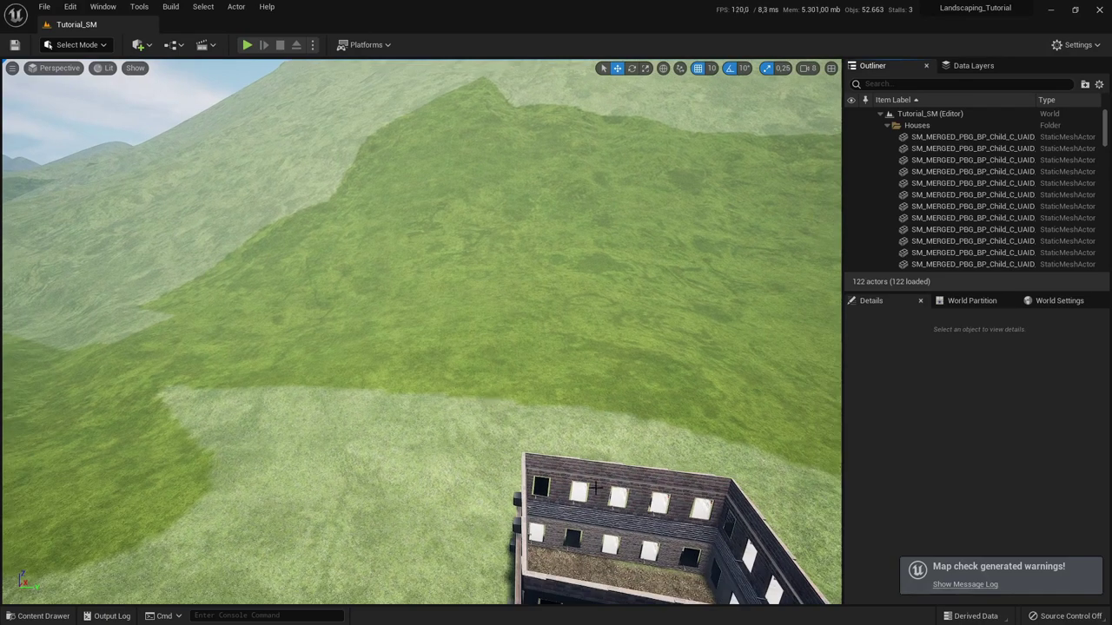
right_click_drag(422, 332, 330, 278)
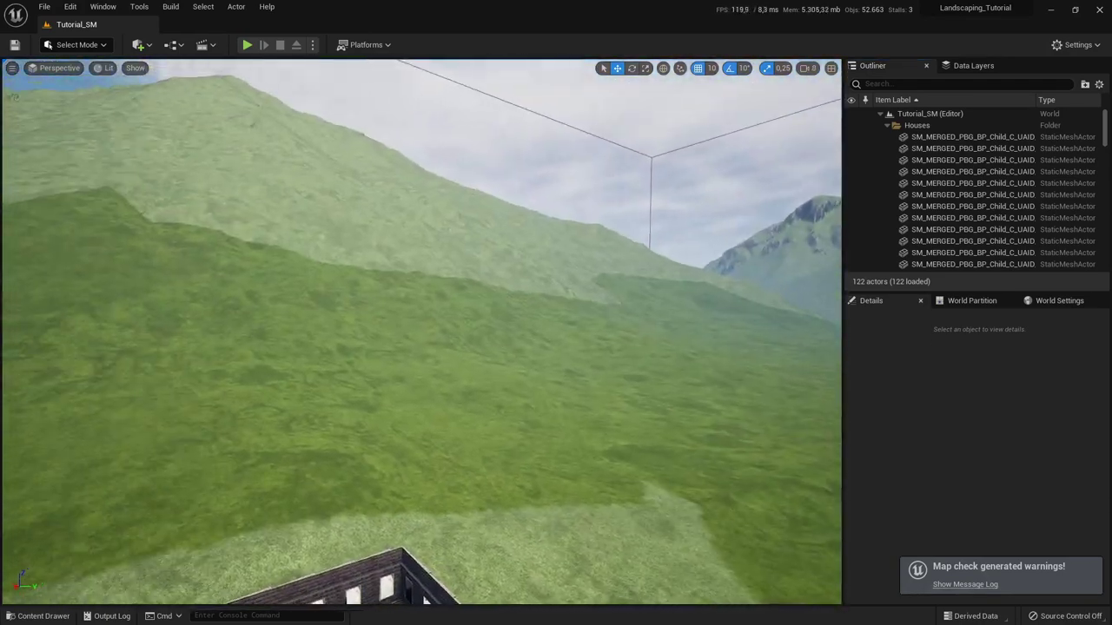
left_click(887, 125)
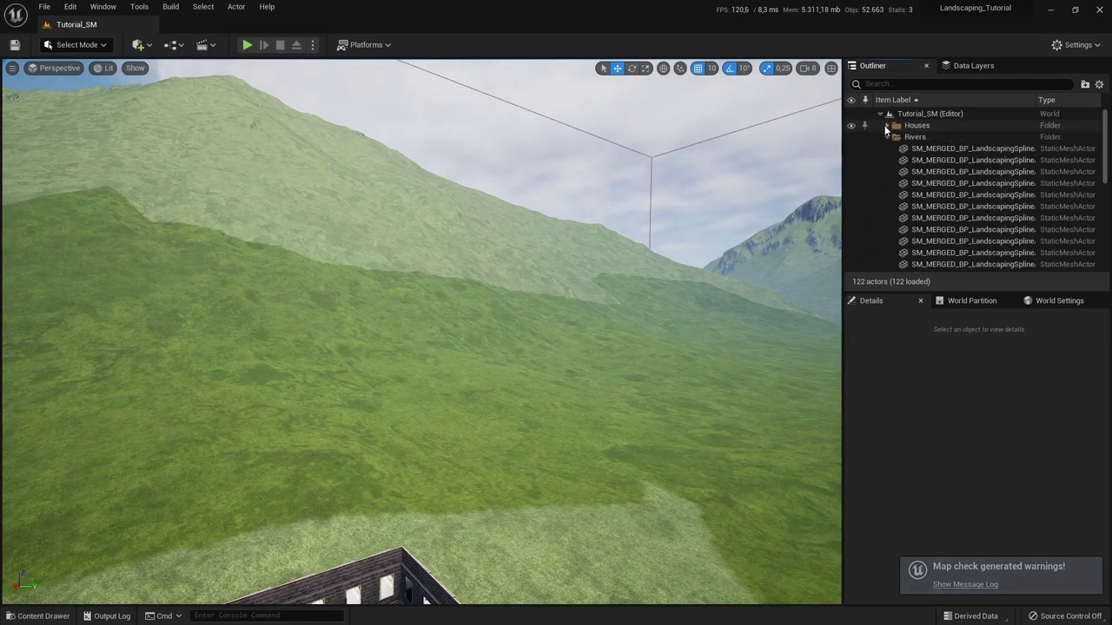
left_click(887, 136)
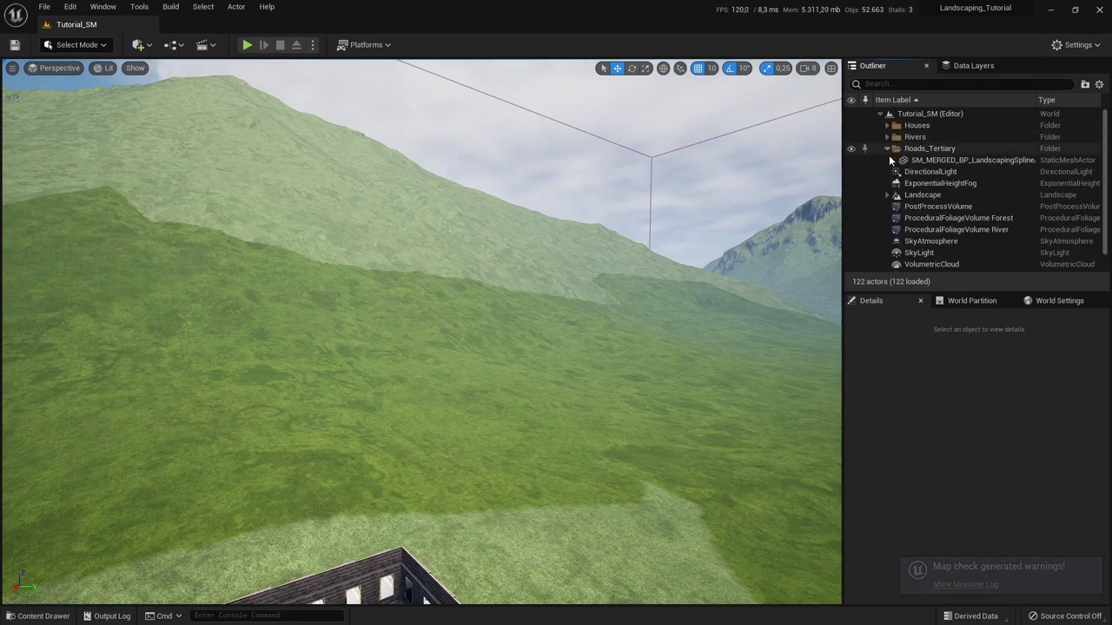
left_click(931, 220)
left_click(931, 229)
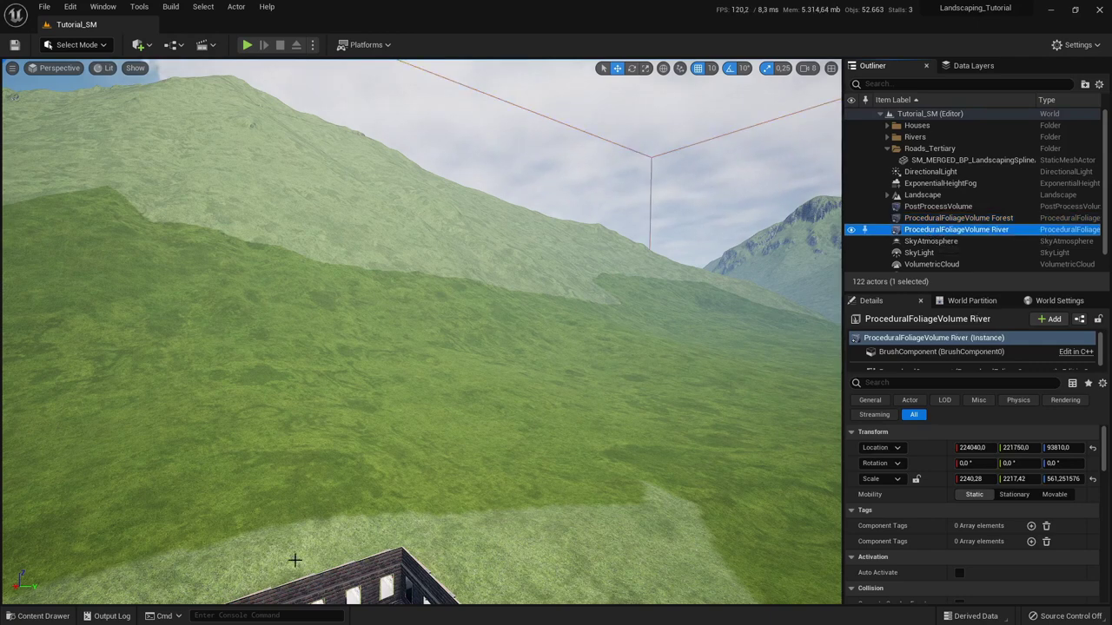
key("f")
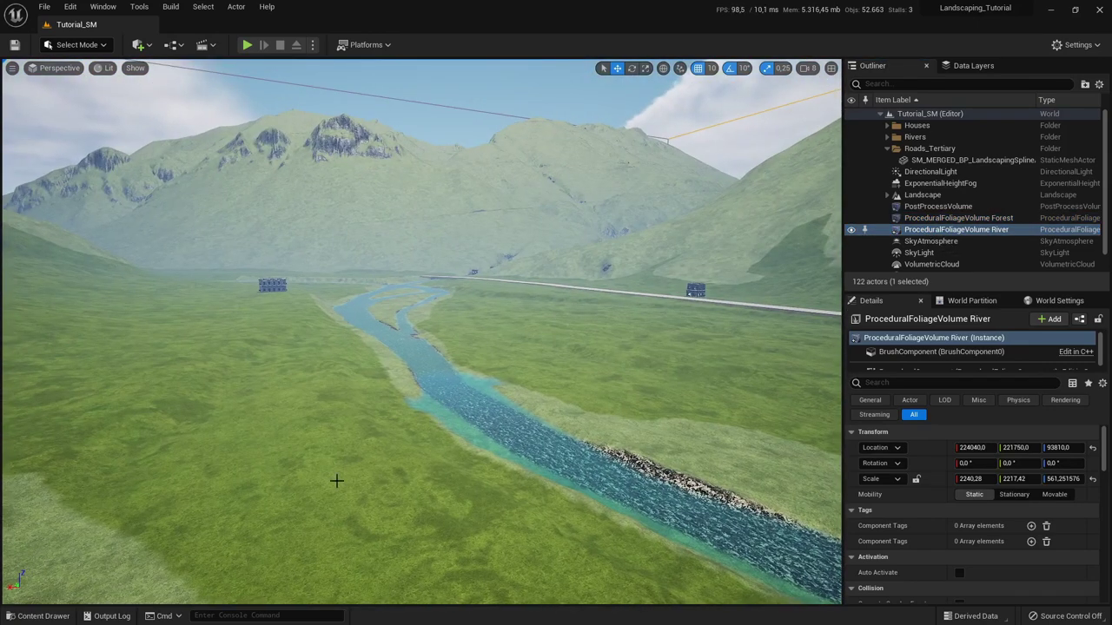
Step: Open the PFS_Forest spawner from the Foliage folder and expand its foliage types
left_click(39, 616)
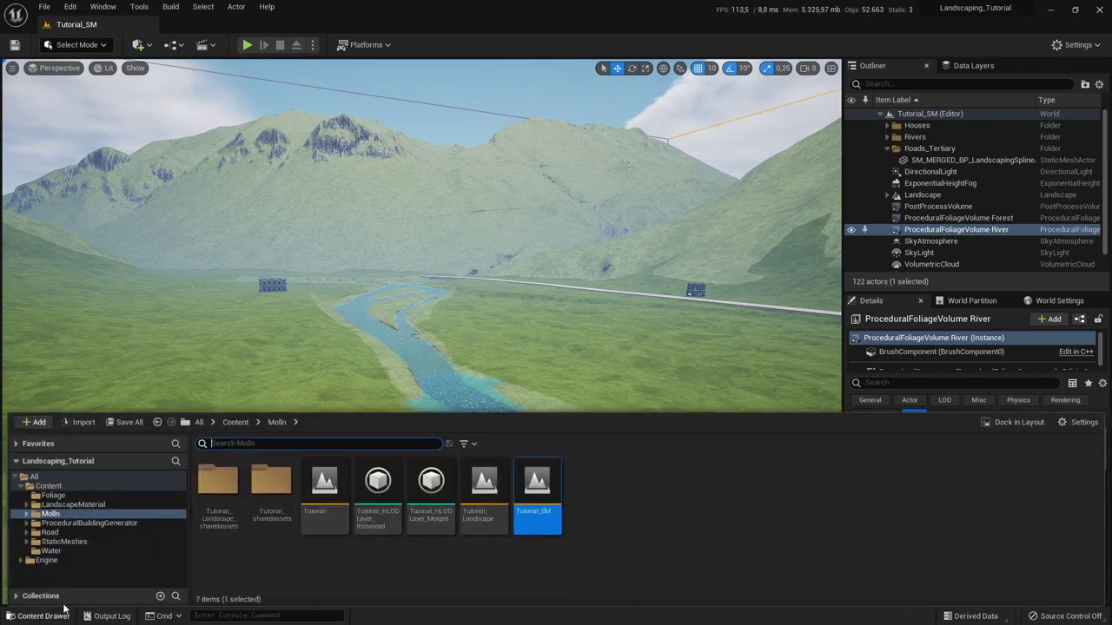
left_click(54, 496)
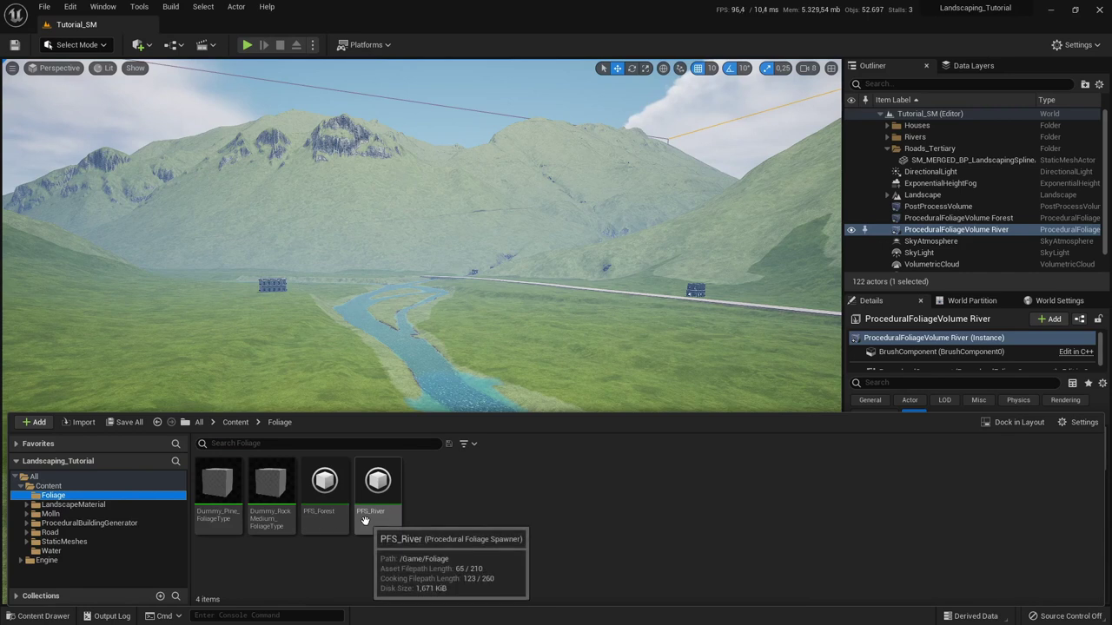
left_click(335, 488)
double_click(325, 483)
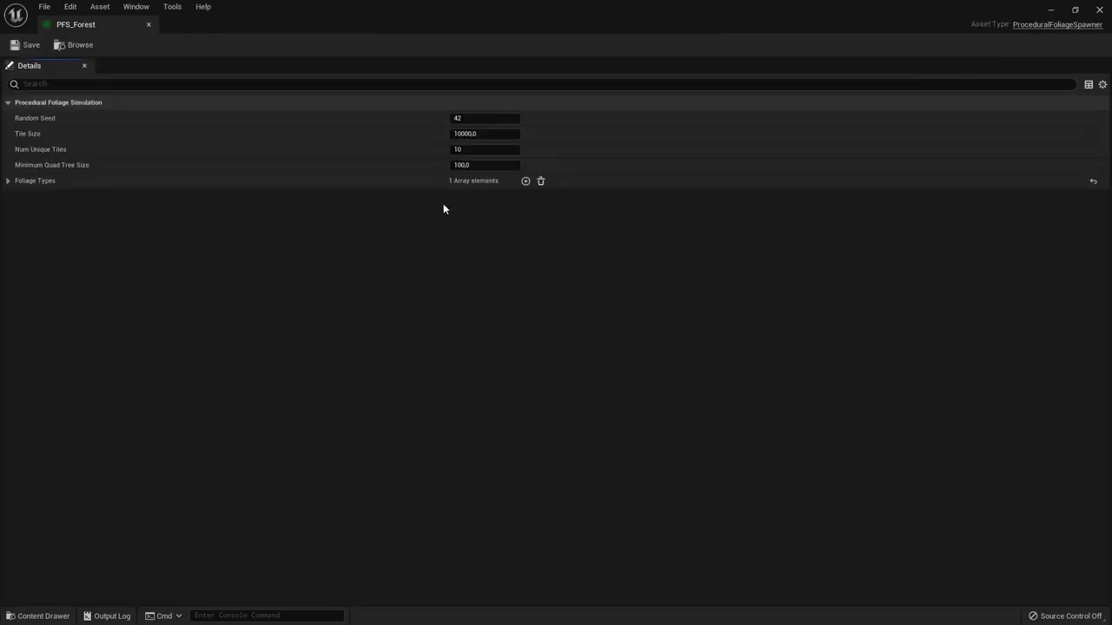
left_click(7, 181)
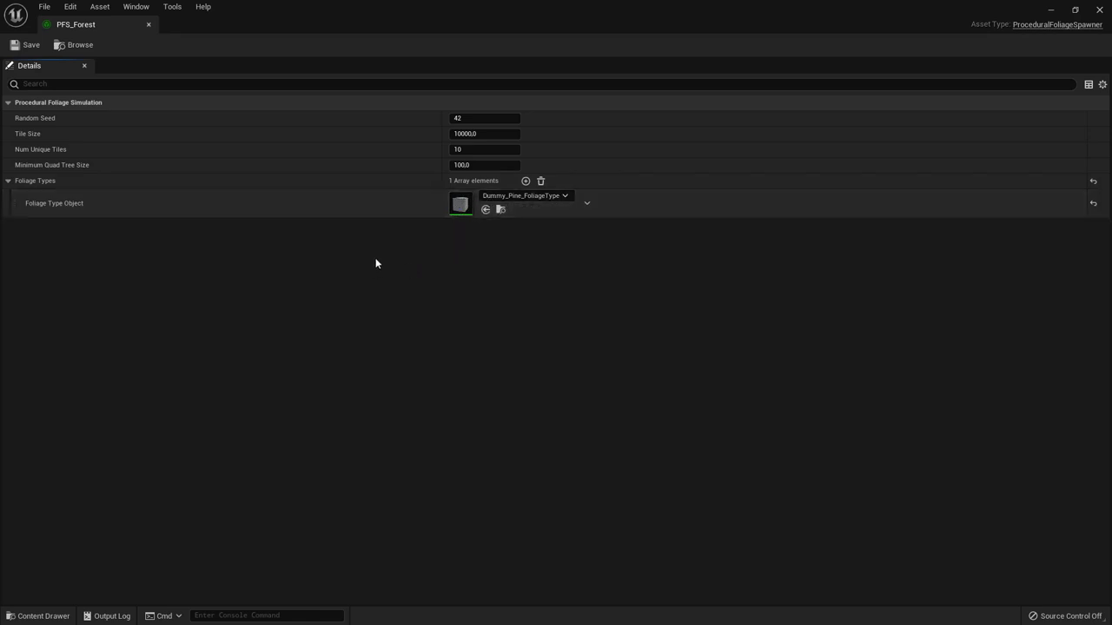
Step: Locate and open the spawner's Dummy_Pine_FoliageType, review its mesh and instance settings, and close both asset editors
left_click(501, 209)
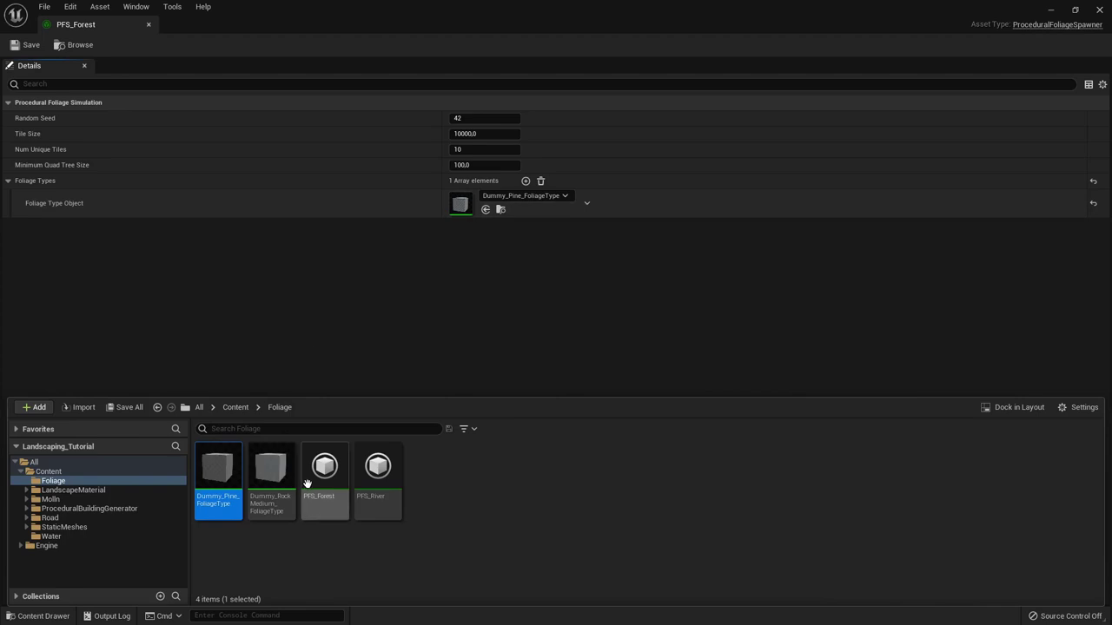
double_click(219, 474)
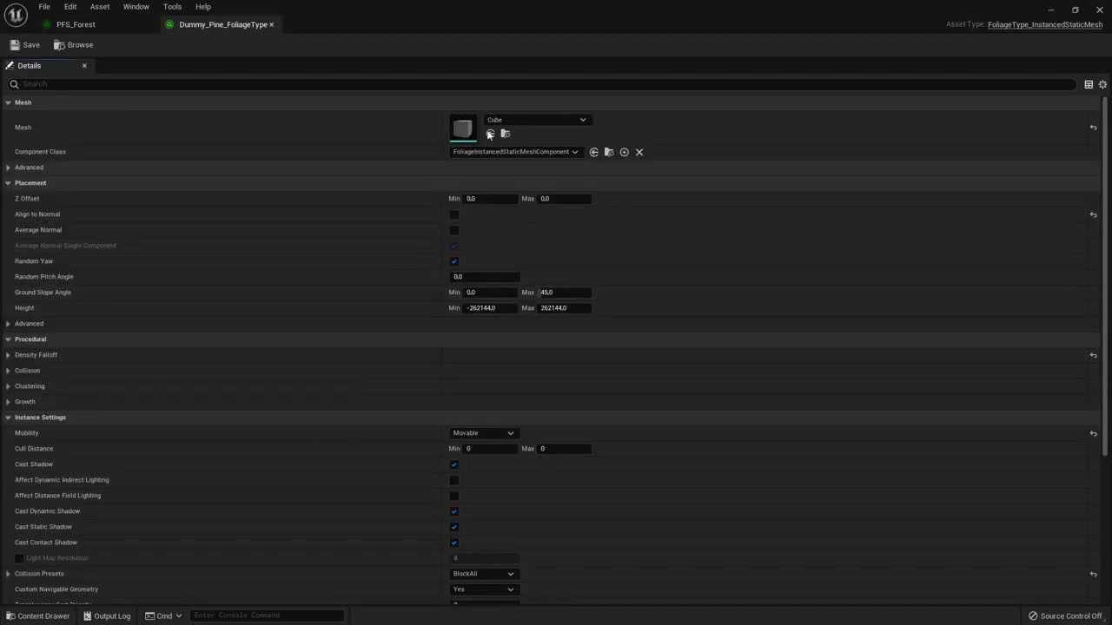
scroll(486, 461, "down", 5)
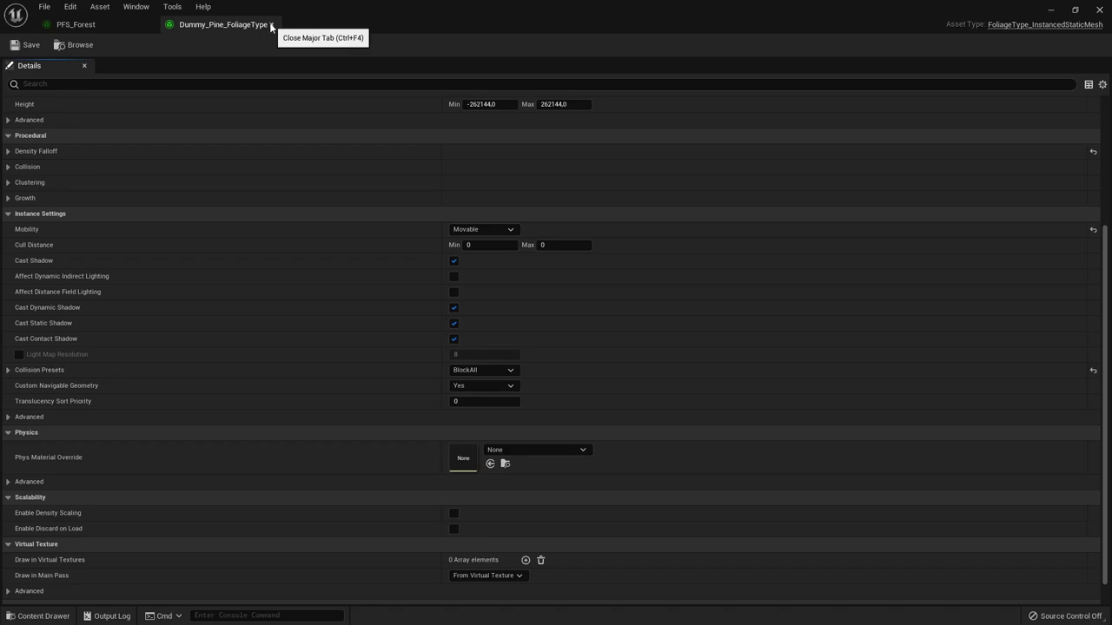
left_click(271, 25)
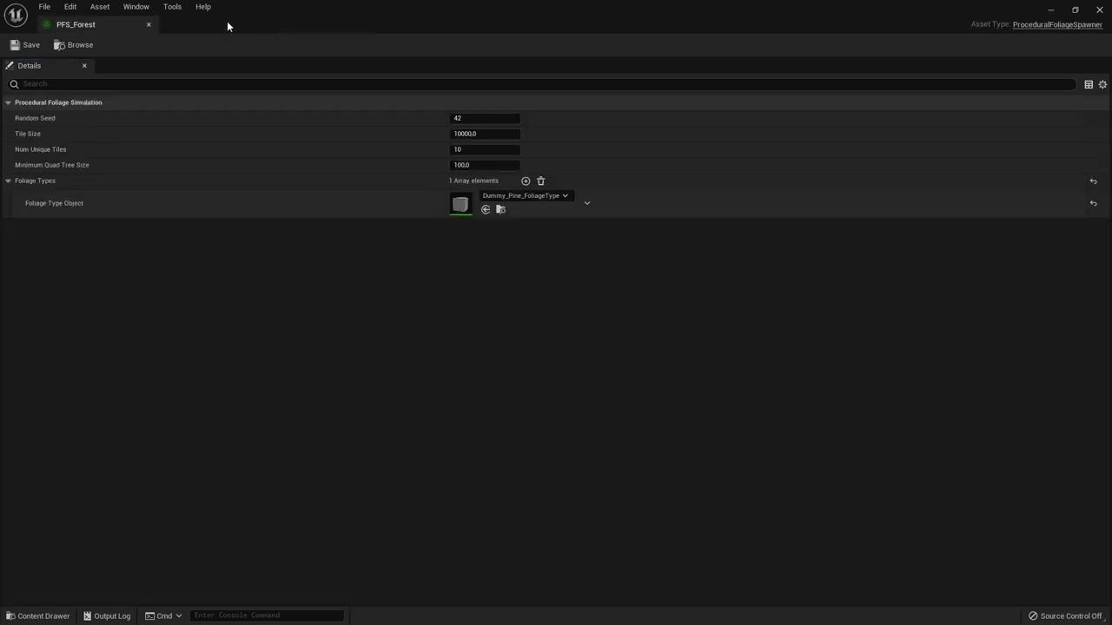
left_click(148, 26)
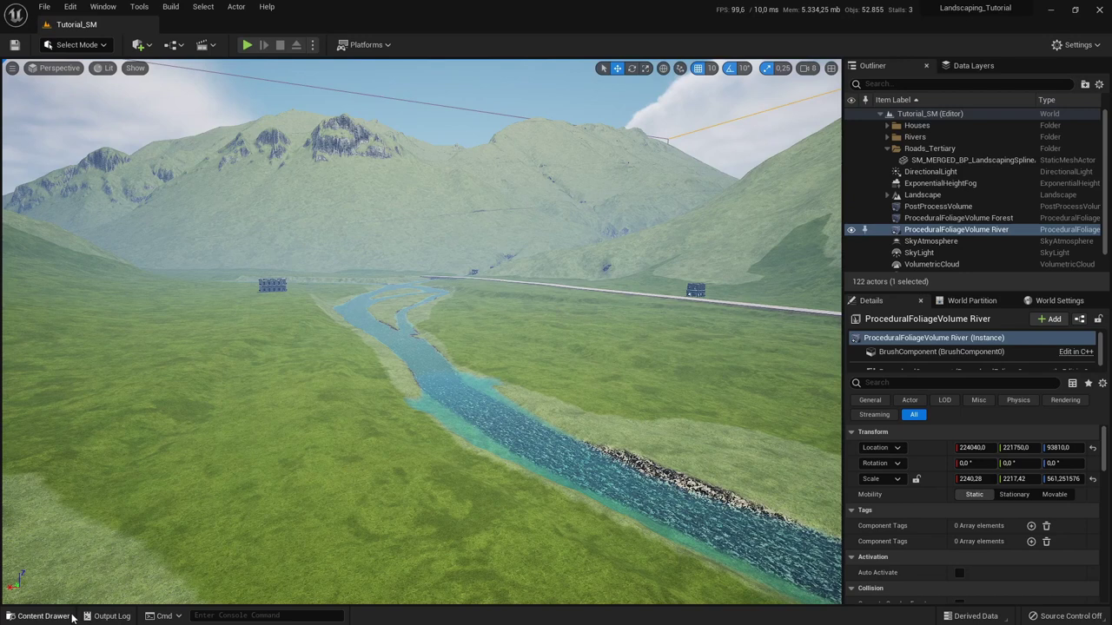
Step: Browse the project's Foliage assets and the contents of the StaticMeshes folder
left_click(56, 616)
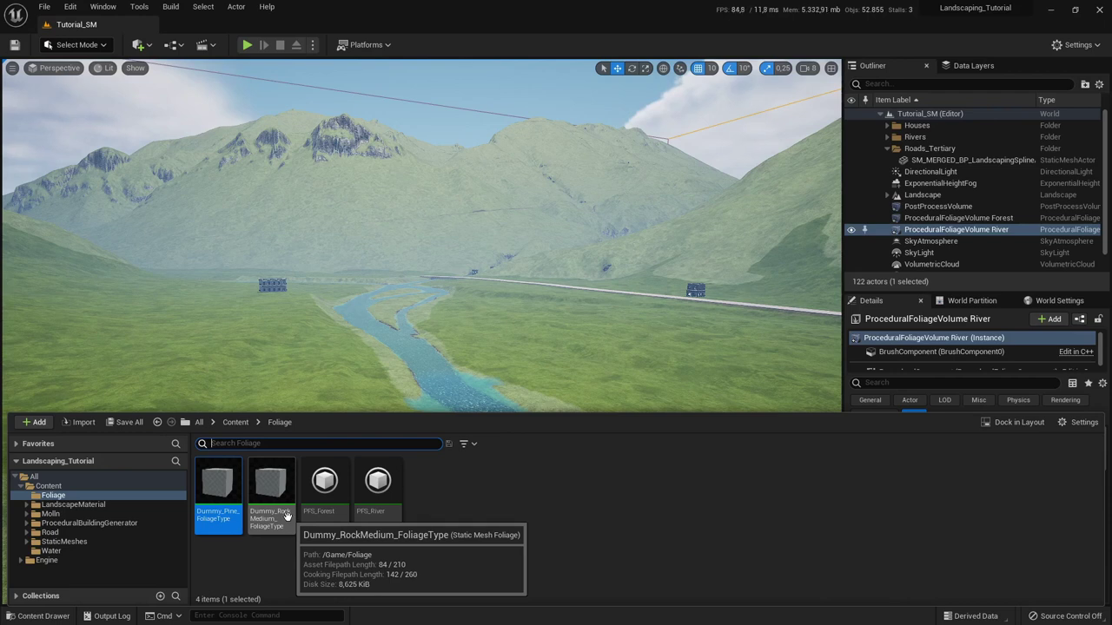
left_click(269, 570)
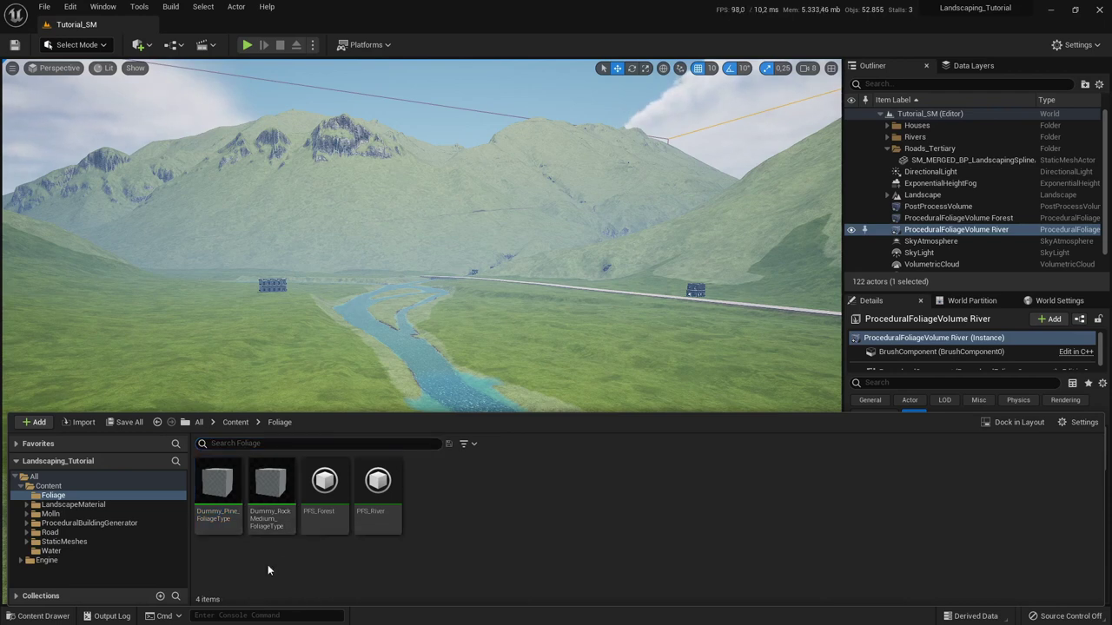
left_click(175, 542)
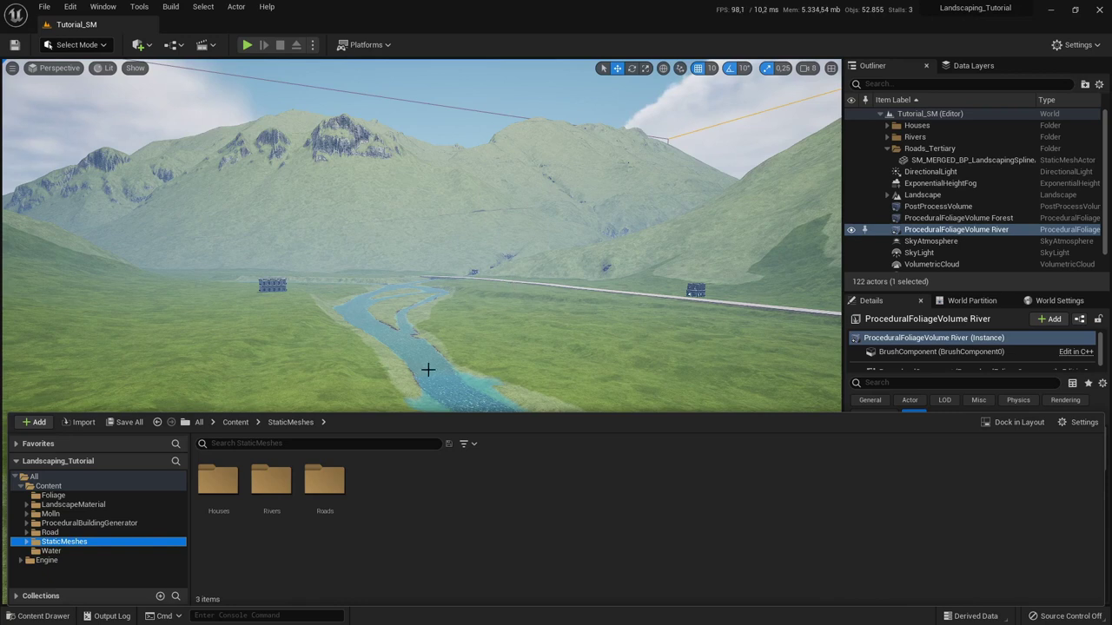
Step: Inspect the merged river meshes by selecting the river in the viewport and the second mesh in the Rivers folder
left_click(391, 339)
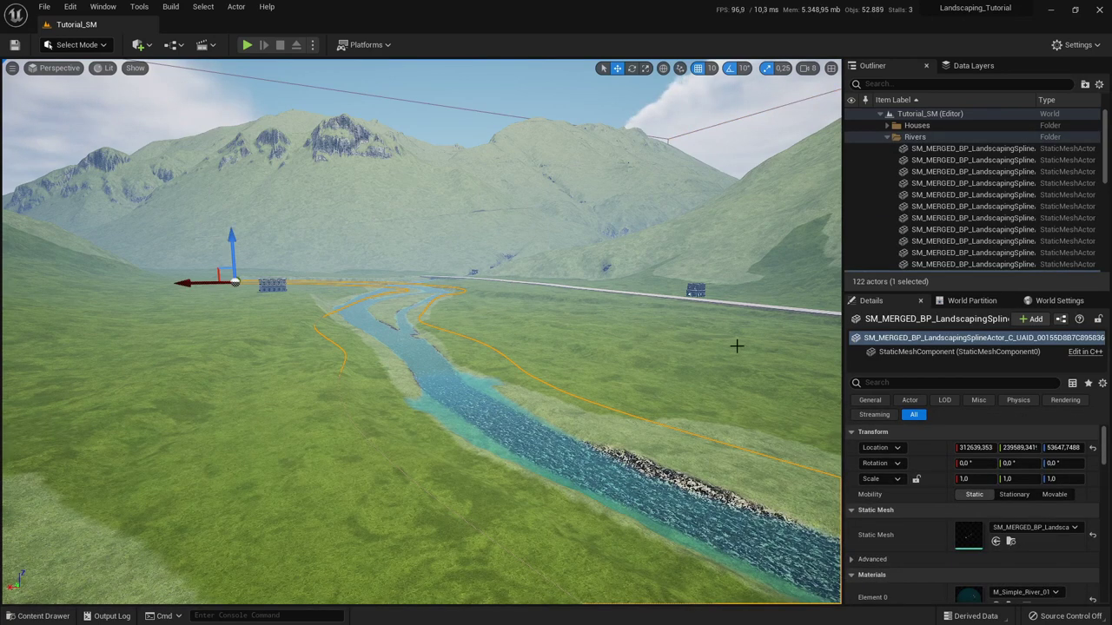
left_click(973, 160)
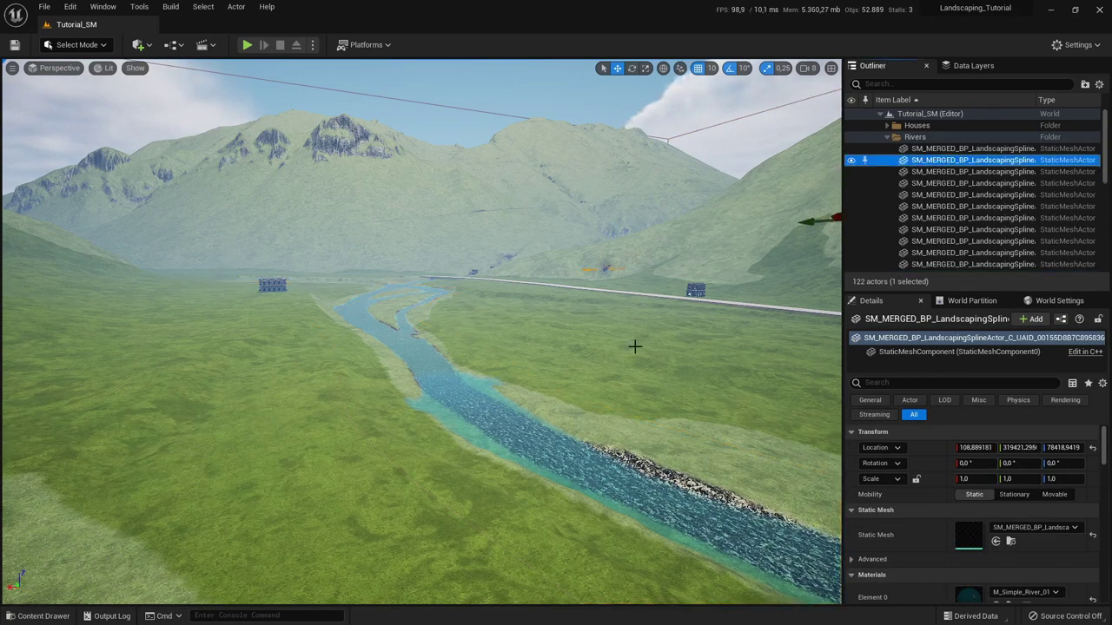
left_click(537, 434)
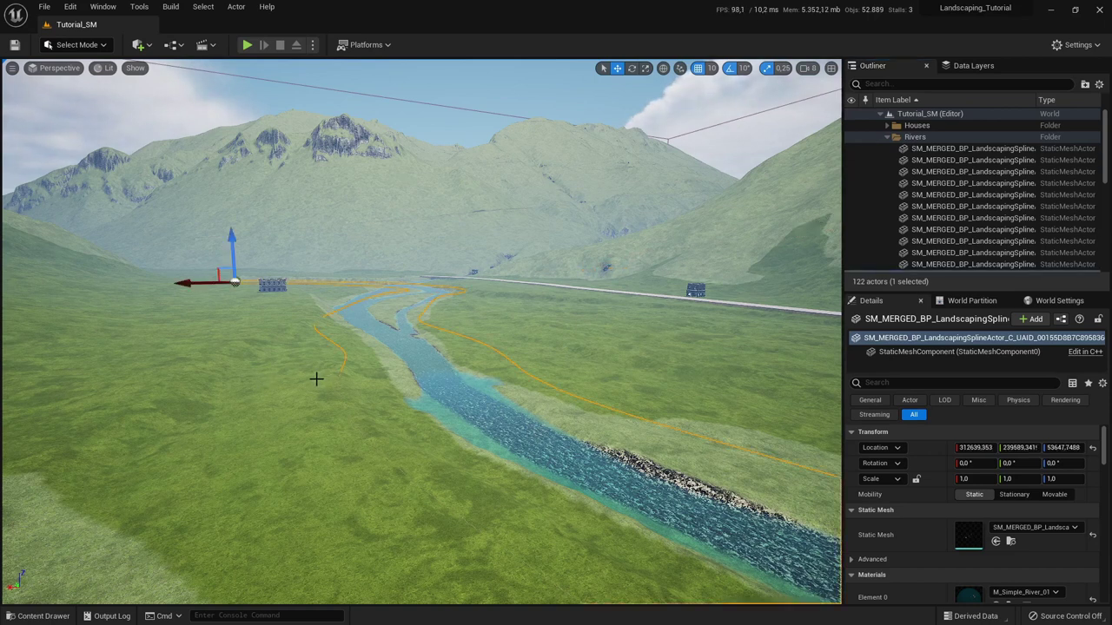
right_click_drag(316, 379, 391, 378)
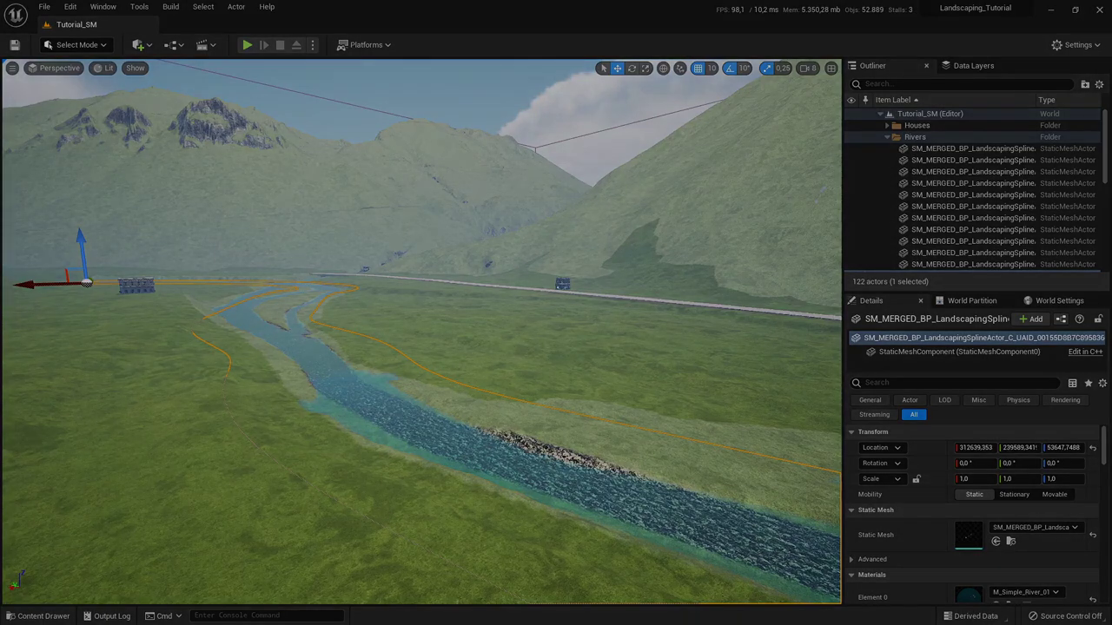